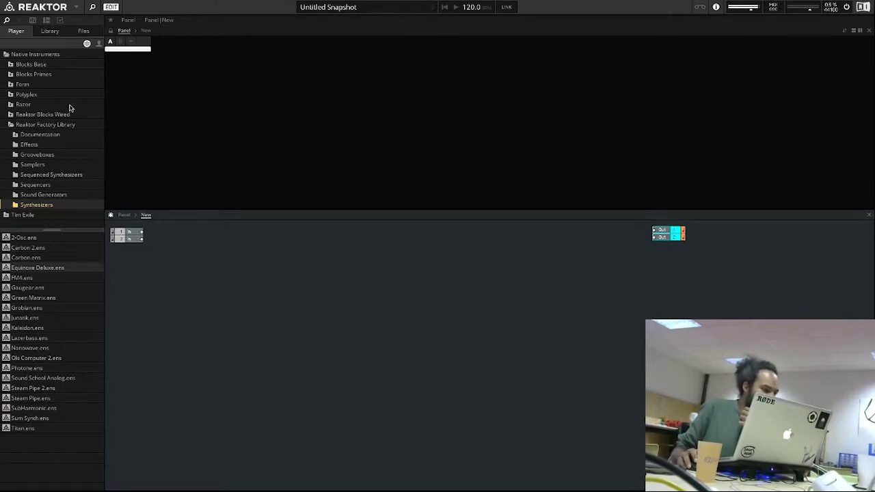
# Insert the Util CV Mix block from the Blocks Base Util library folder into the empty structure and delete it again
pyautogui.click(47, 115)
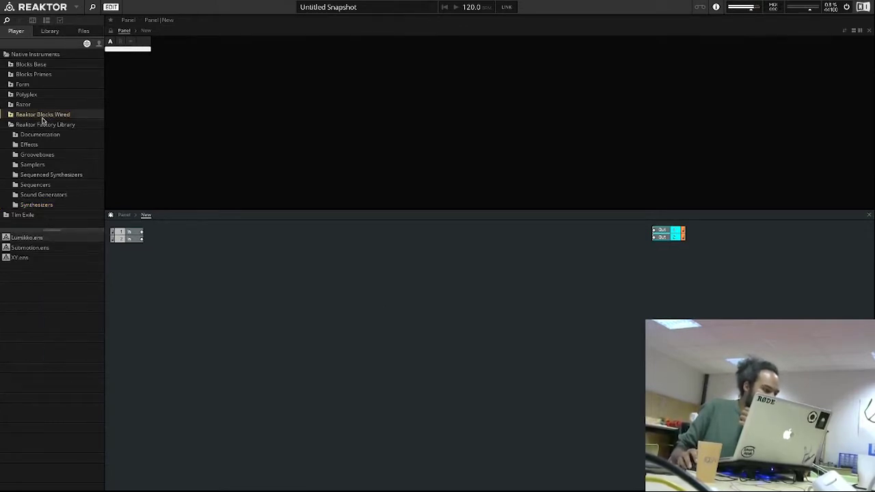
pyautogui.click(11, 116)
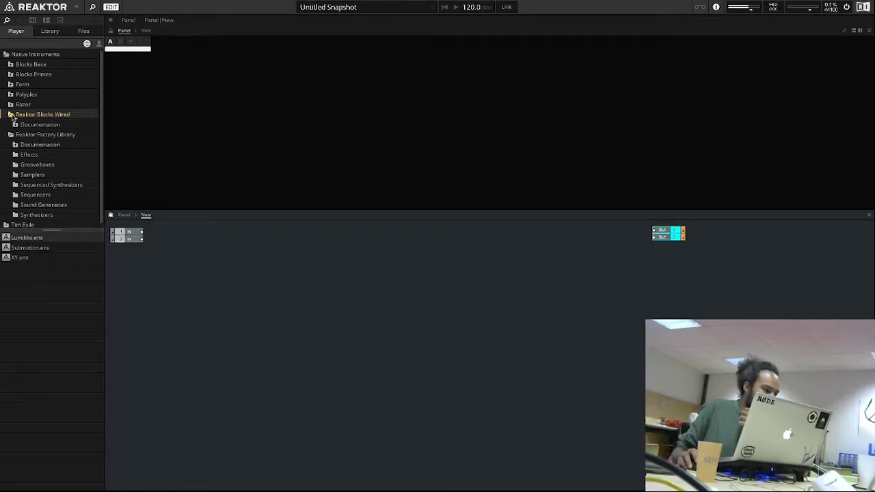
pyautogui.click(49, 31)
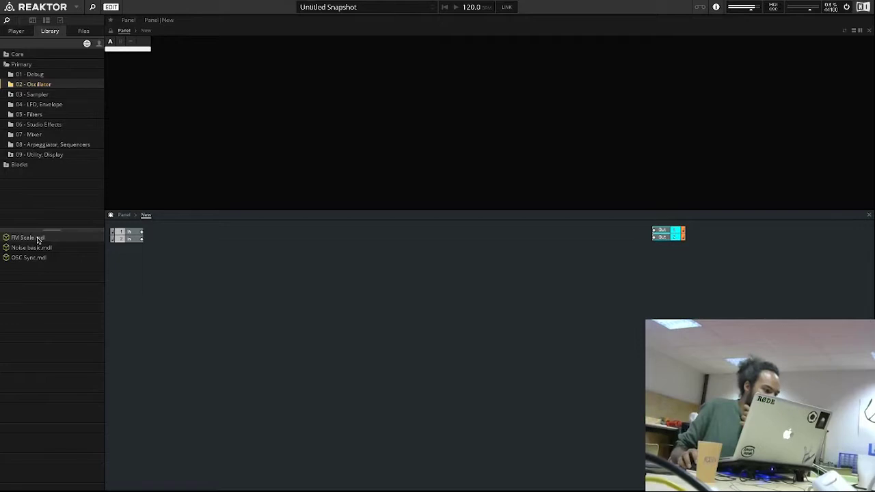
pyautogui.click(8, 165)
pyautogui.click(9, 175)
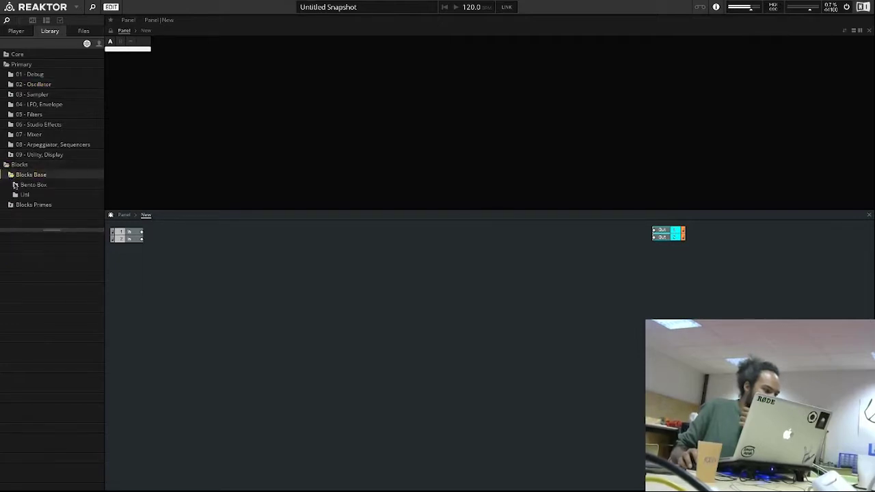
pyautogui.click(21, 195)
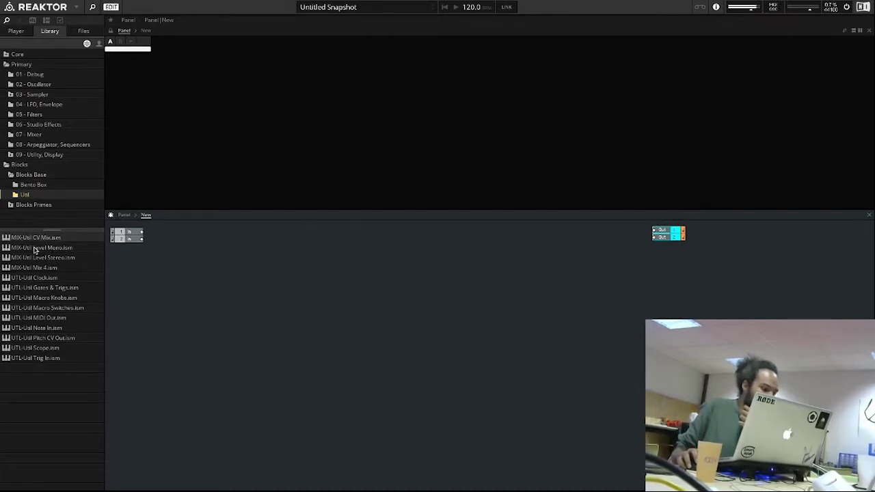
pyautogui.moveTo(61, 239); pyautogui.dragTo(382, 346)
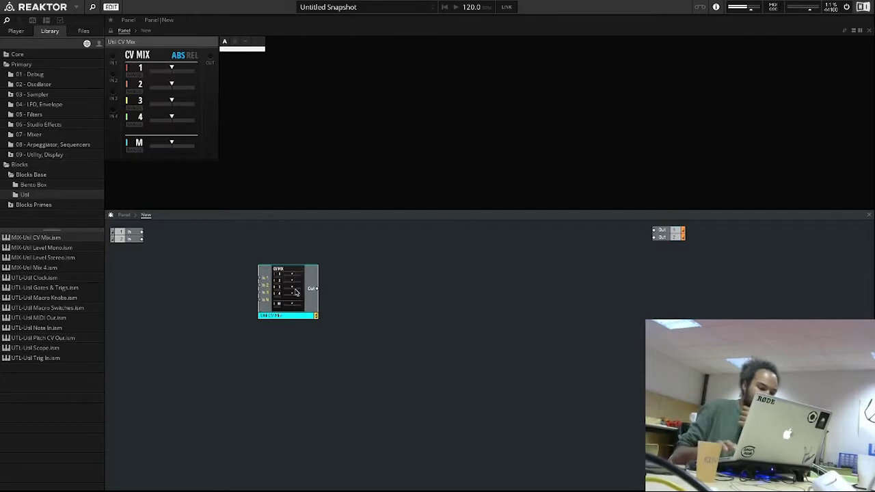
pyautogui.press('Delete')
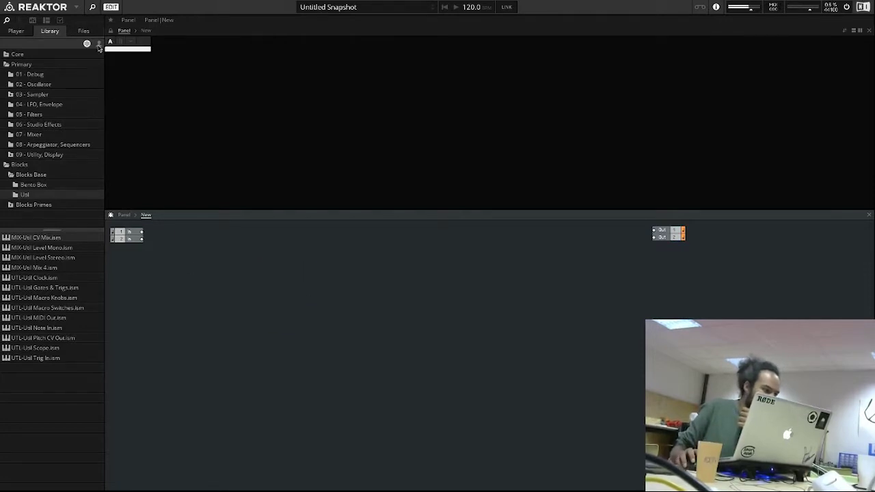
# Return the browser to the Native Instruments player content and enlarge the structure pane below the panel view
pyautogui.click(83, 32)
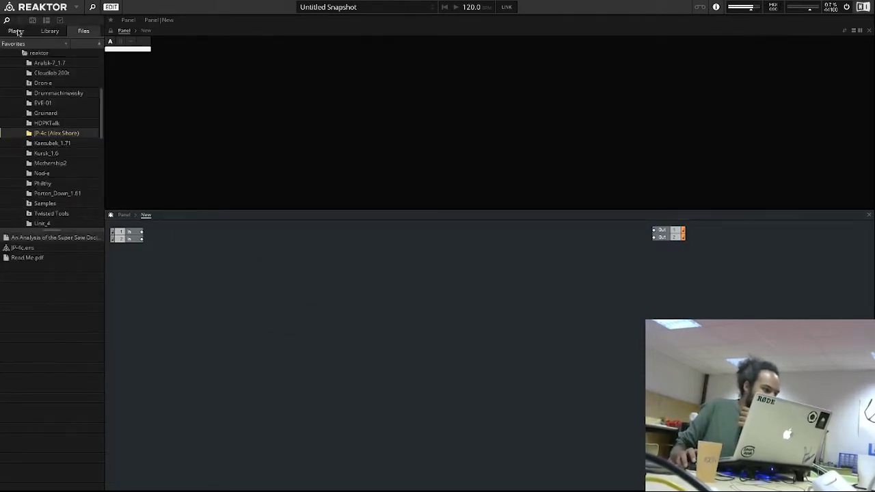
pyautogui.click(16, 32)
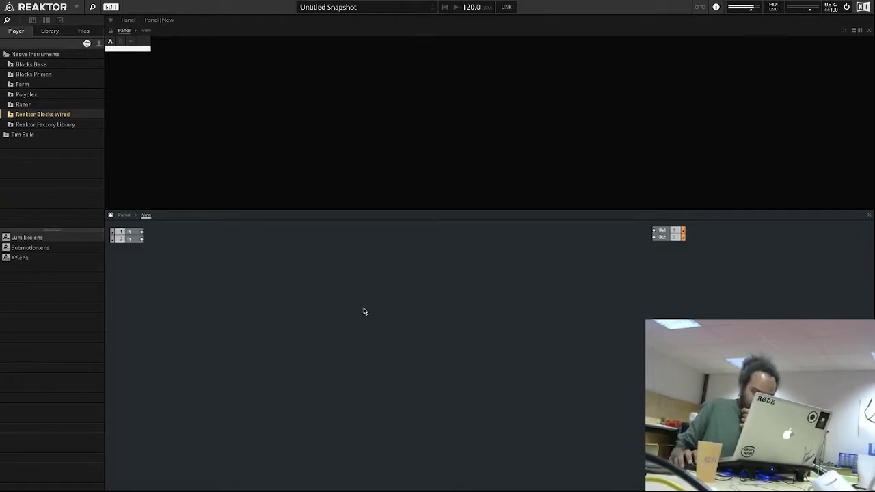
pyautogui.moveTo(393, 209); pyautogui.dragTo(407, 173)
# Insert the OSC Sync macro from the library's 02 - Oscillator category into the structure
pyautogui.rightClick(370, 263)
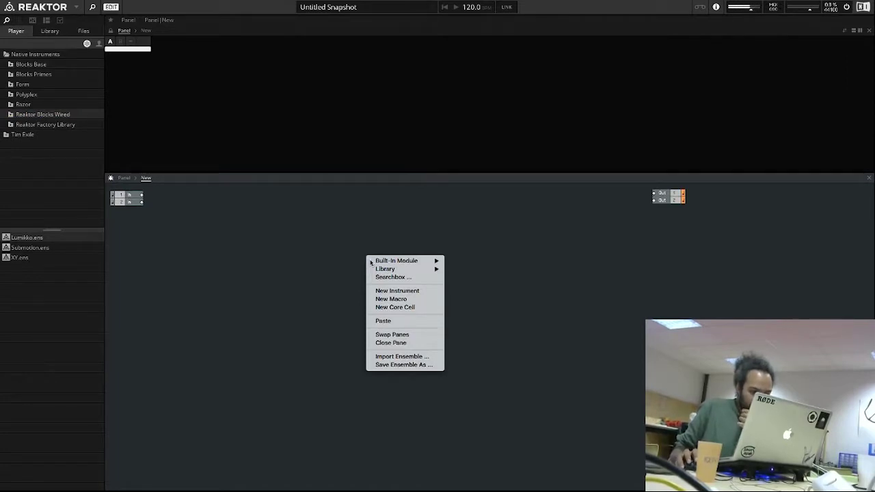
pyautogui.moveTo(388, 262)
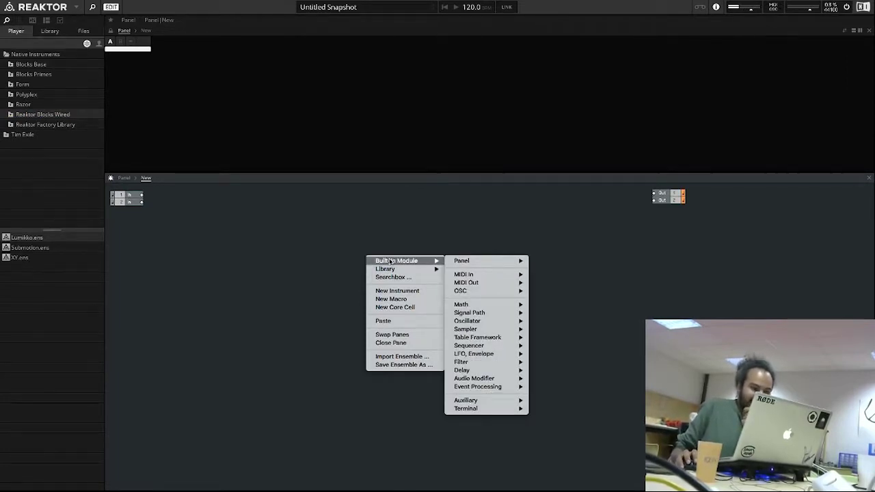
pyautogui.moveTo(481, 264)
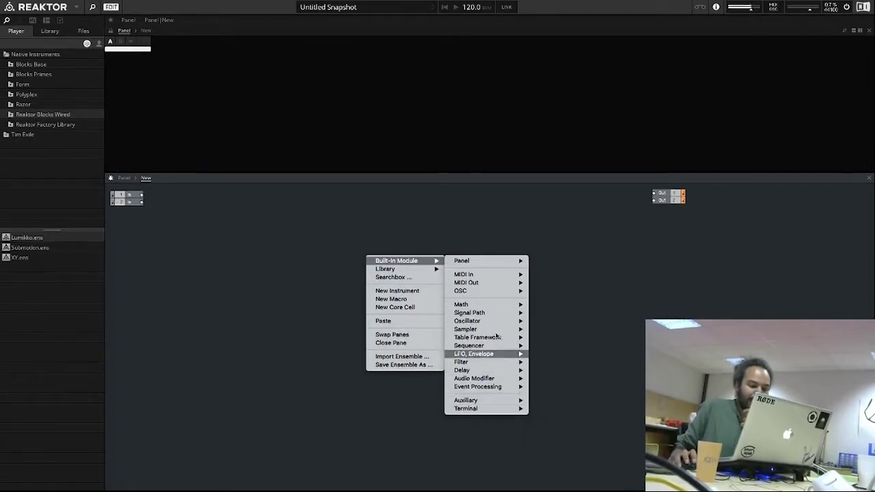
pyautogui.moveTo(497, 309)
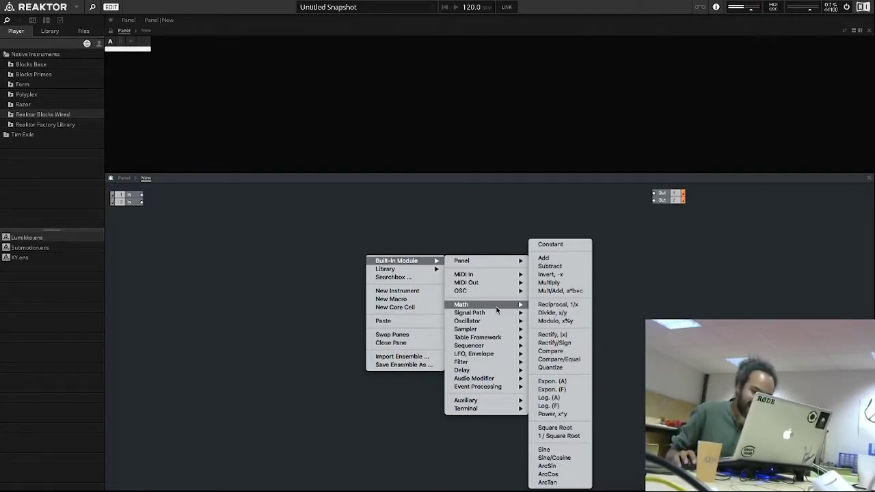
pyautogui.moveTo(424, 269)
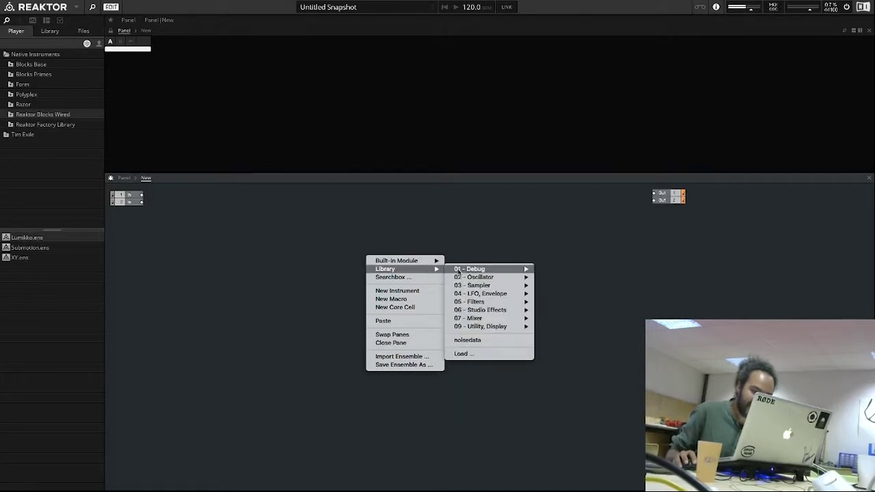
pyautogui.moveTo(456, 270)
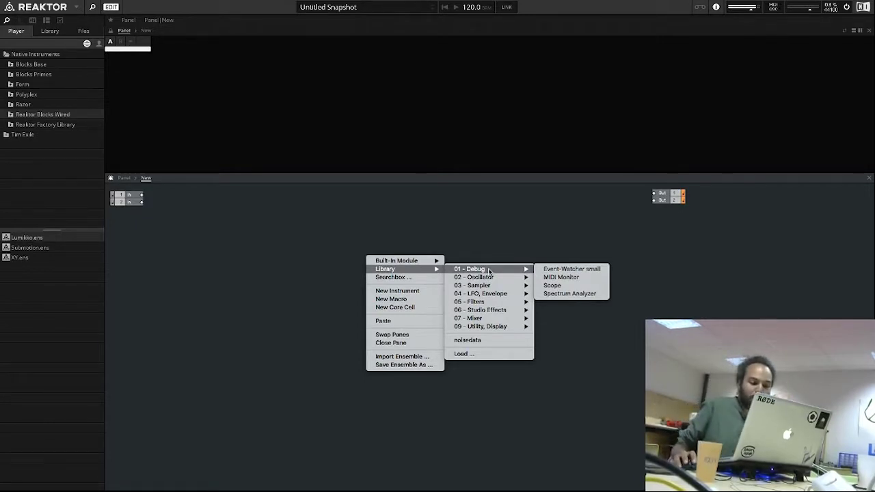
pyautogui.moveTo(499, 279)
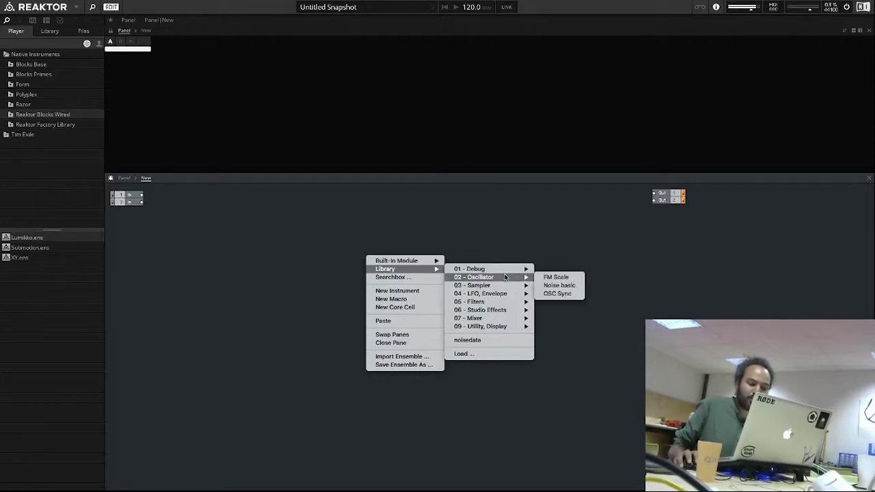
pyautogui.click(569, 294)
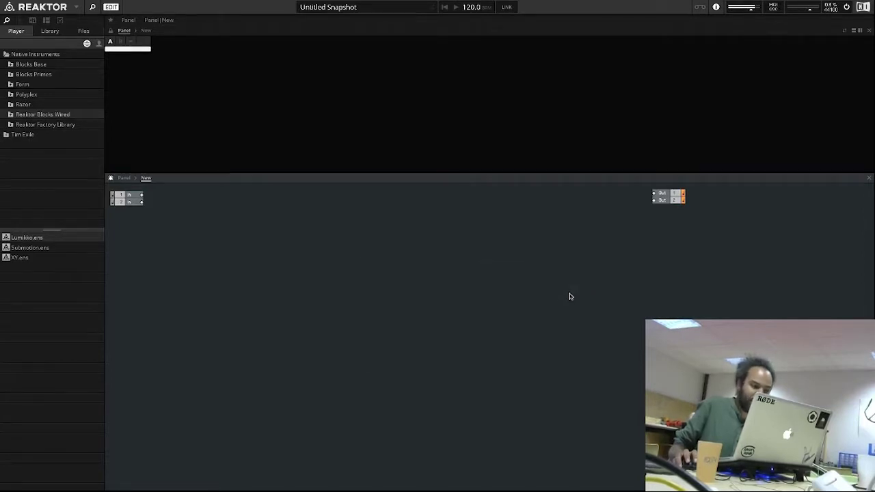
# Try the triangle waveform on the OSC Sync macro's panel, adjust its transposition, and switch the waveform to saw
pyautogui.moveTo(413, 266); pyautogui.dragTo(439, 254)
pyautogui.click(122, 66)
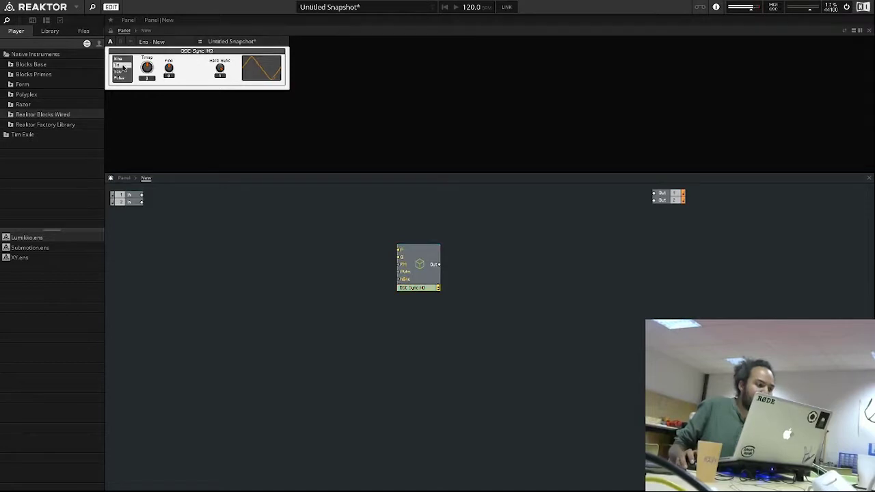
pyautogui.moveTo(145, 67); pyautogui.dragTo(147, 76)
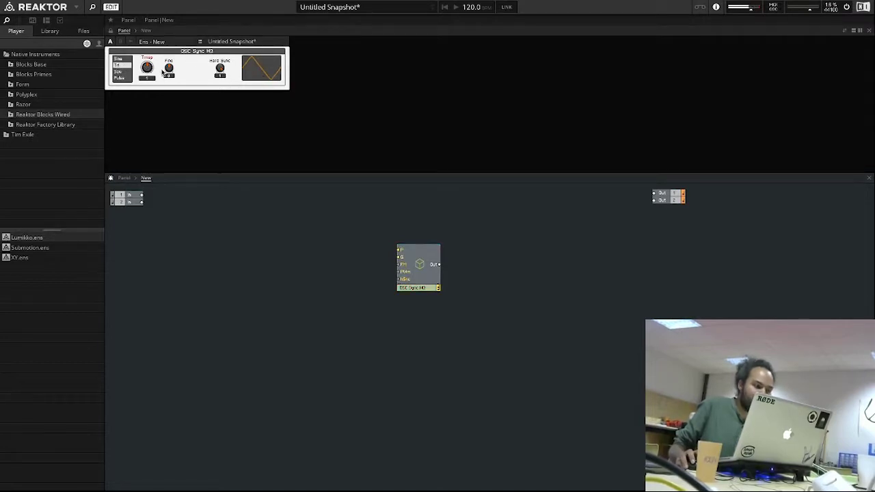
pyautogui.click(126, 72)
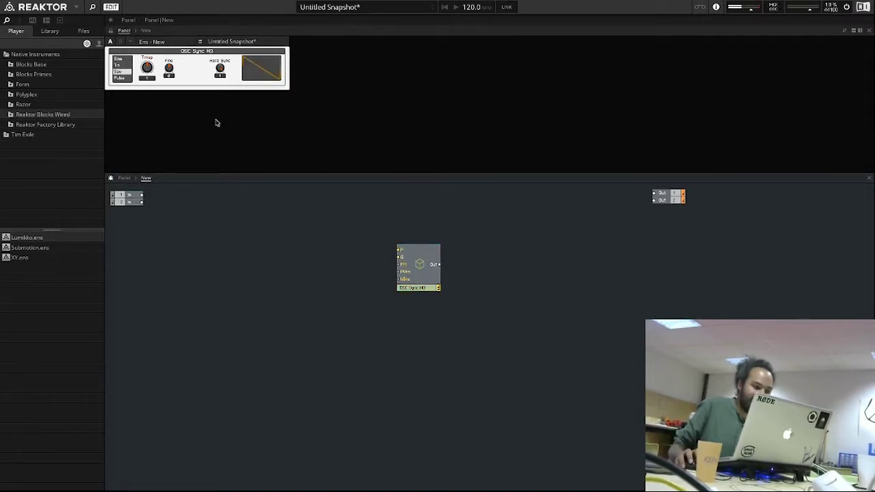
# Look at the internal structure of the OSC Sync macro, return to the ensemble level and delete the macro
pyautogui.doubleClick(427, 263)
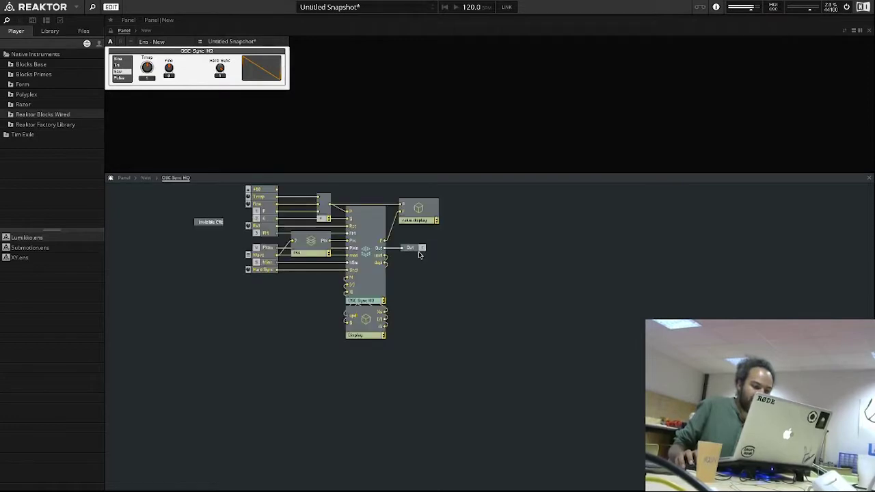
pyautogui.doubleClick(492, 296)
pyautogui.rightClick(410, 247)
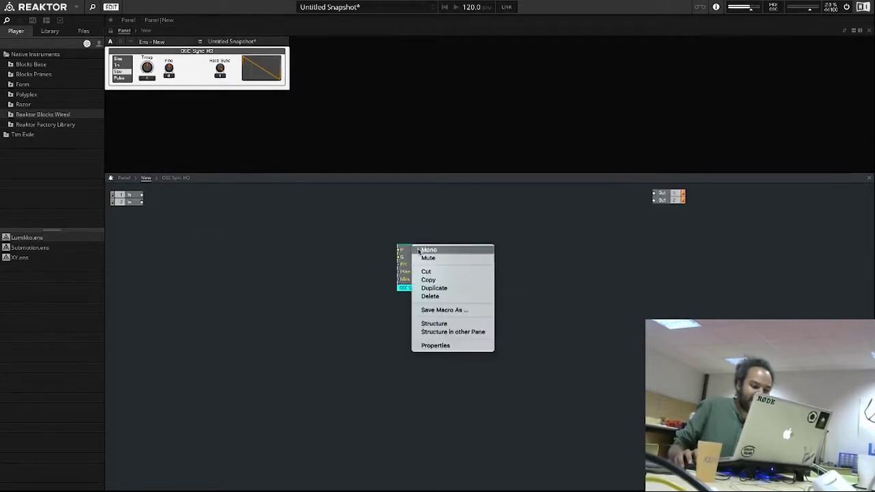
pyautogui.click(454, 297)
# Add a built-in Sine oscillator module and place it near the middle of the structure
pyautogui.rightClick(324, 244)
pyautogui.moveTo(374, 245)
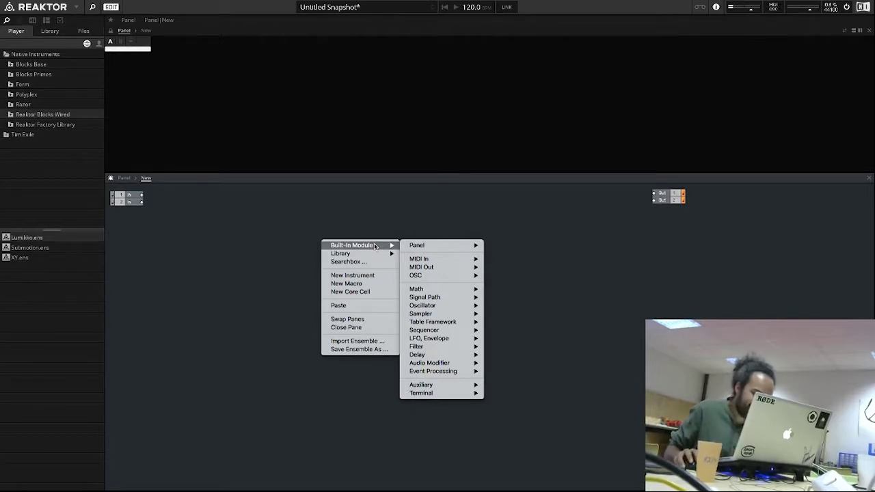
pyautogui.moveTo(452, 374)
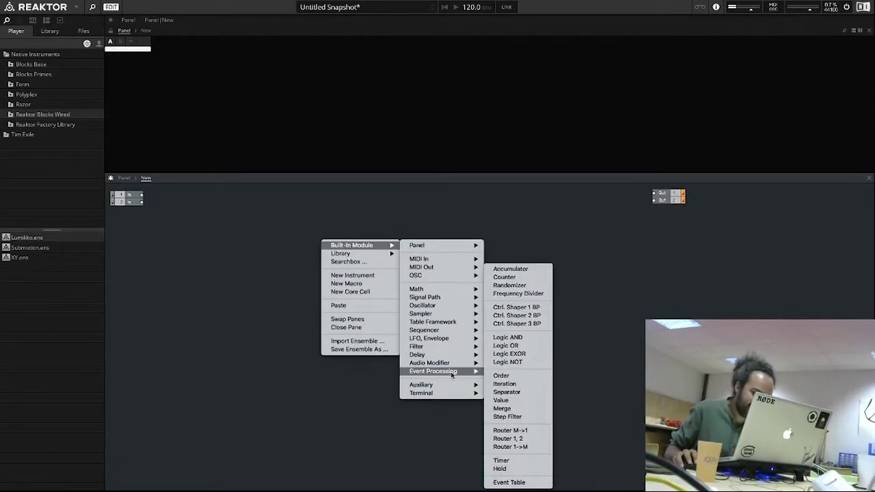
pyautogui.moveTo(443, 308)
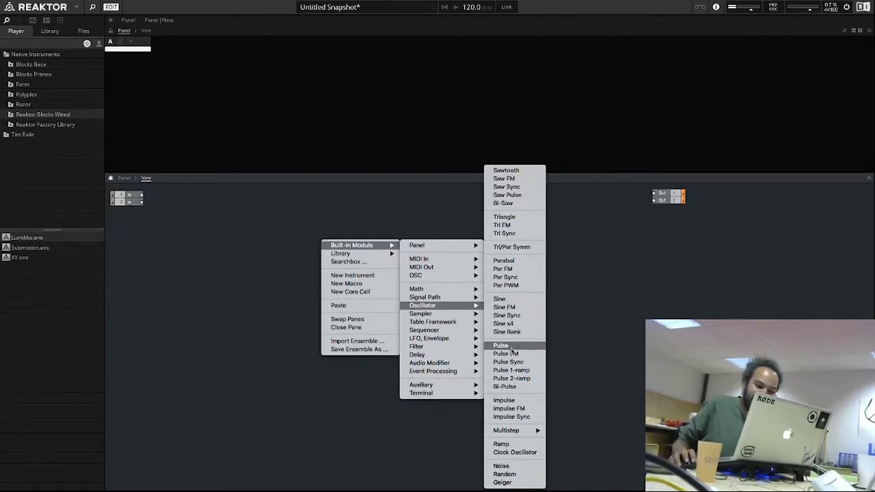
pyautogui.click(522, 303)
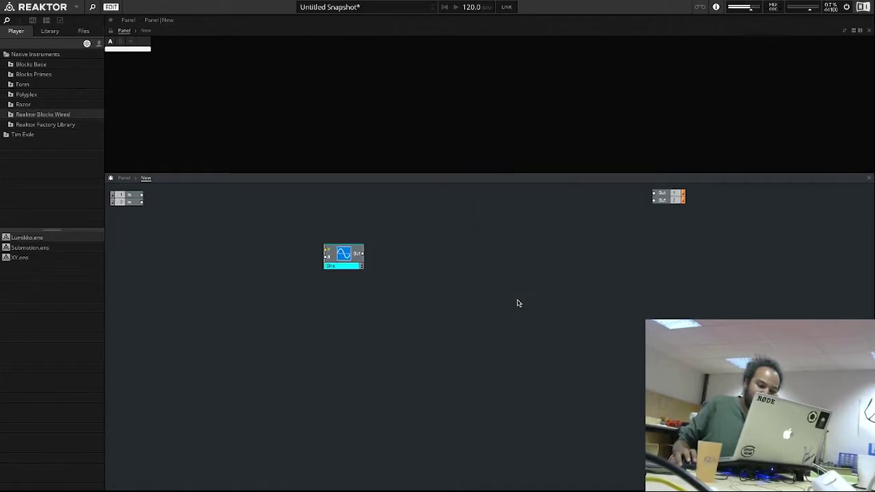
pyautogui.moveTo(344, 256); pyautogui.dragTo(392, 244)
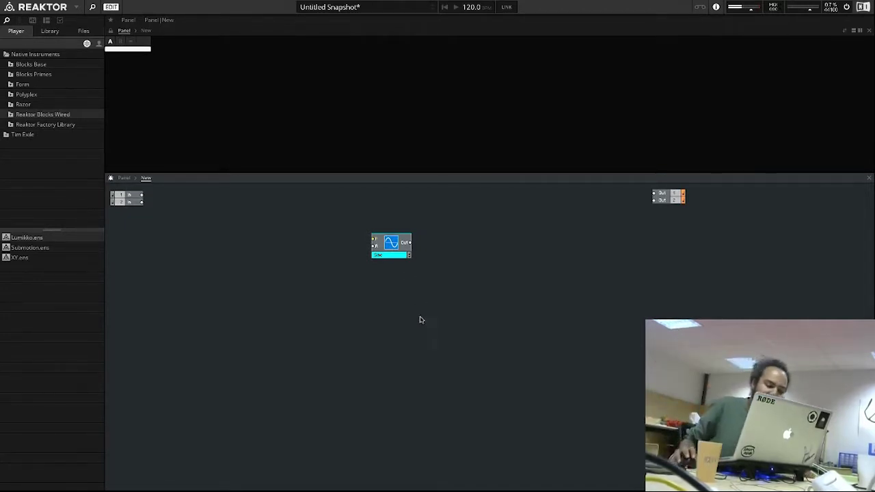
# Add a built-in Constant math module beside the Sine oscillator and wire its output to the oscillator's A input
pyautogui.rightClick(224, 244)
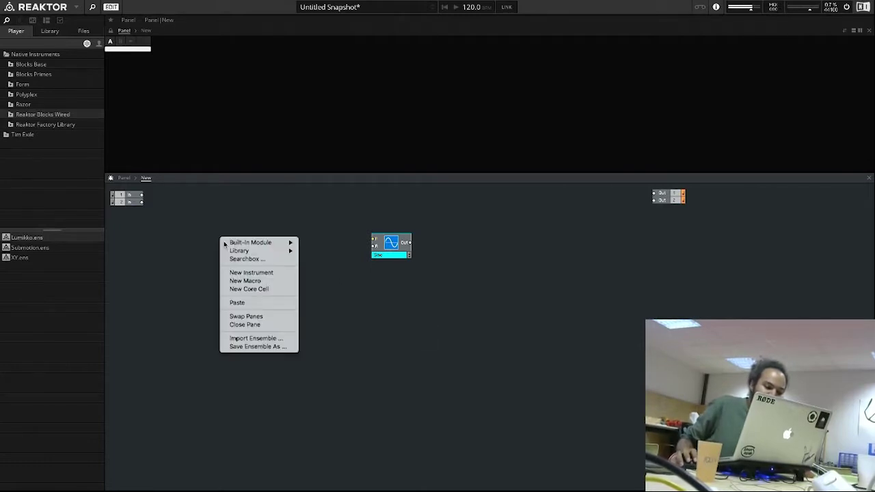
pyautogui.moveTo(227, 244)
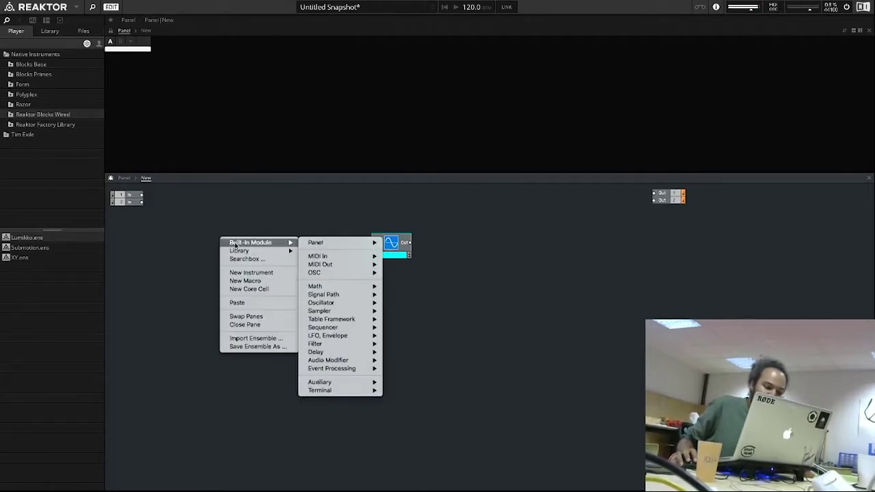
pyautogui.moveTo(345, 287)
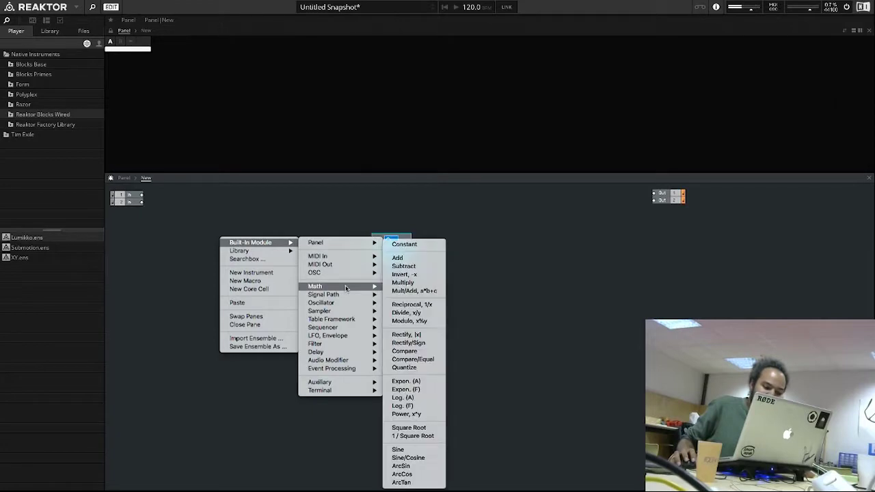
pyautogui.click(421, 244)
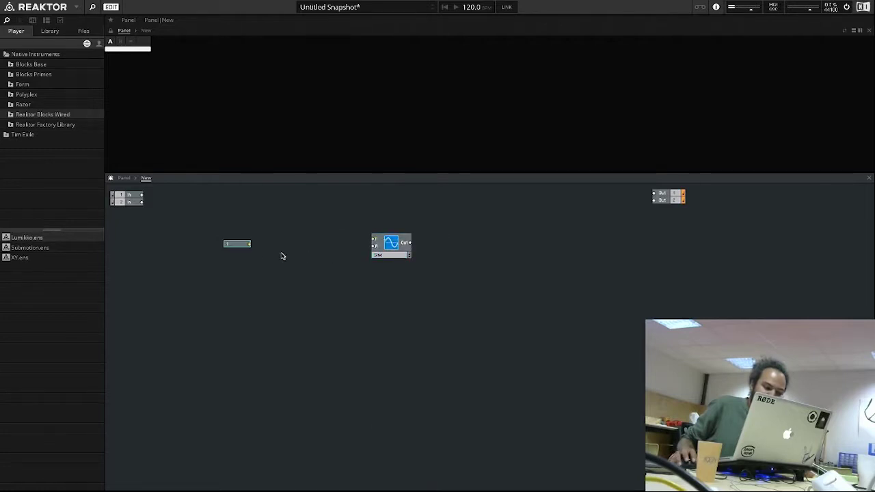
pyautogui.moveTo(239, 245); pyautogui.dragTo(322, 253)
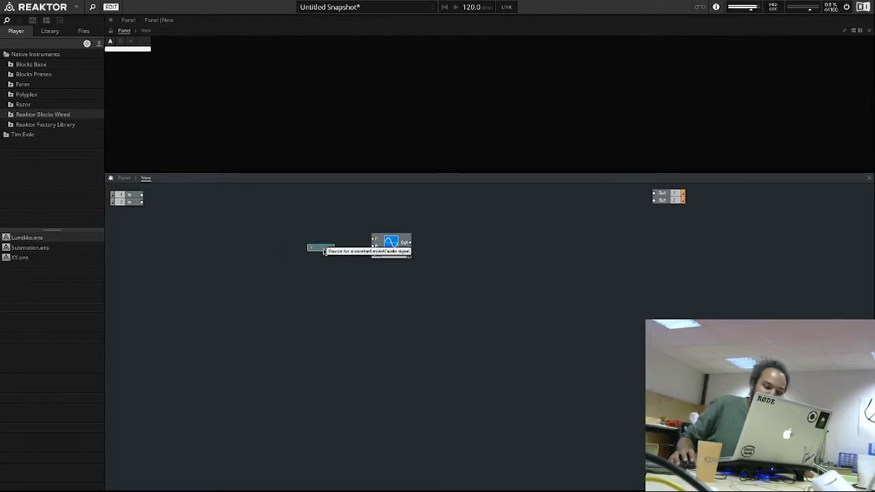
pyautogui.moveTo(335, 251)
pyautogui.mouseDown()
pyautogui.moveTo(373, 246)
pyautogui.moveTo(339, 252)
pyautogui.mouseUp()
# Open the properties of the Sine oscillator
pyautogui.click(392, 247)
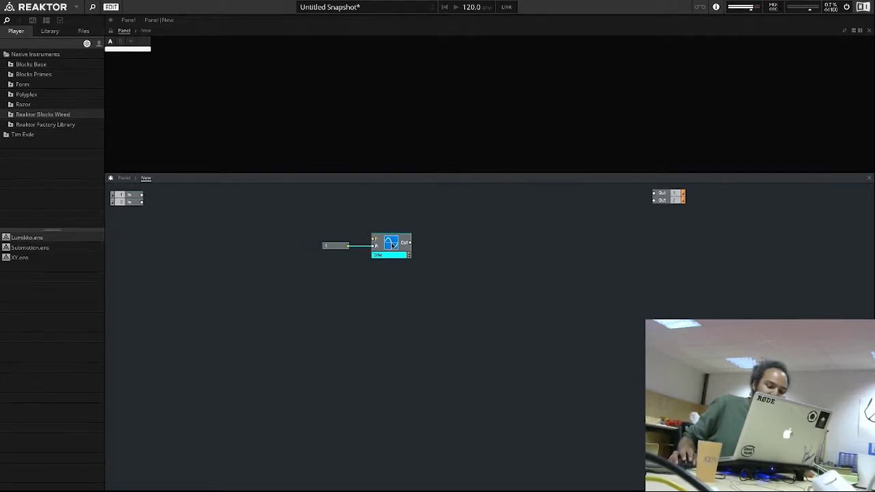
pyautogui.rightClick(387, 239)
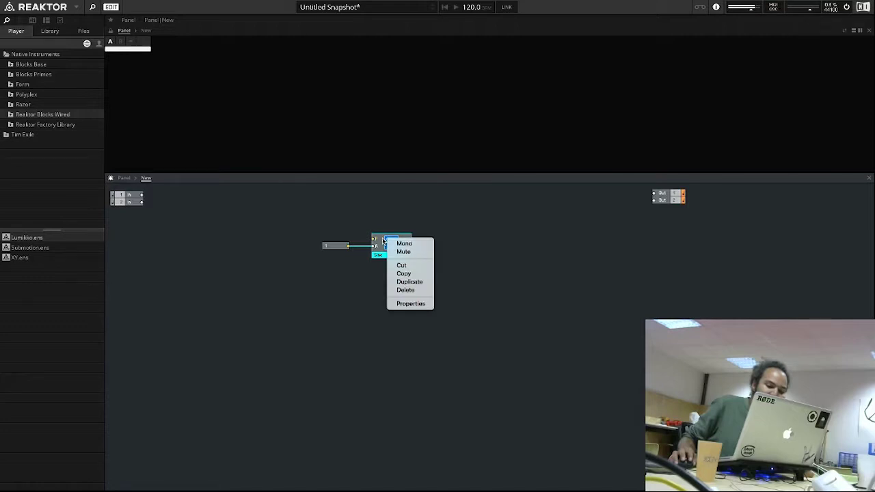
pyautogui.click(411, 304)
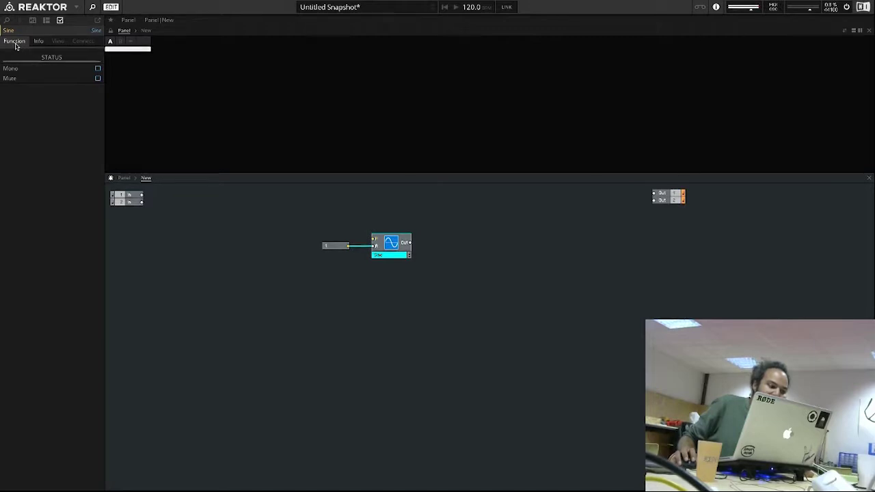
# Review the Sine oscillator's description and its function properties
pyautogui.click(39, 41)
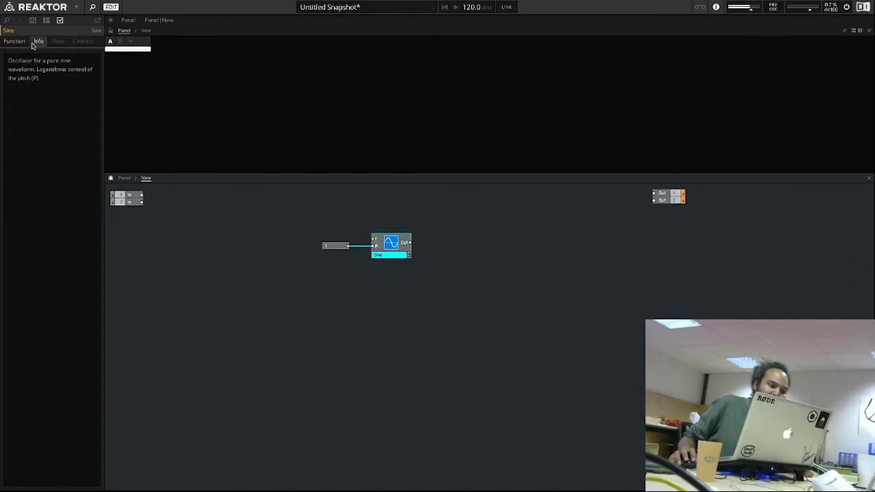
pyautogui.click(15, 41)
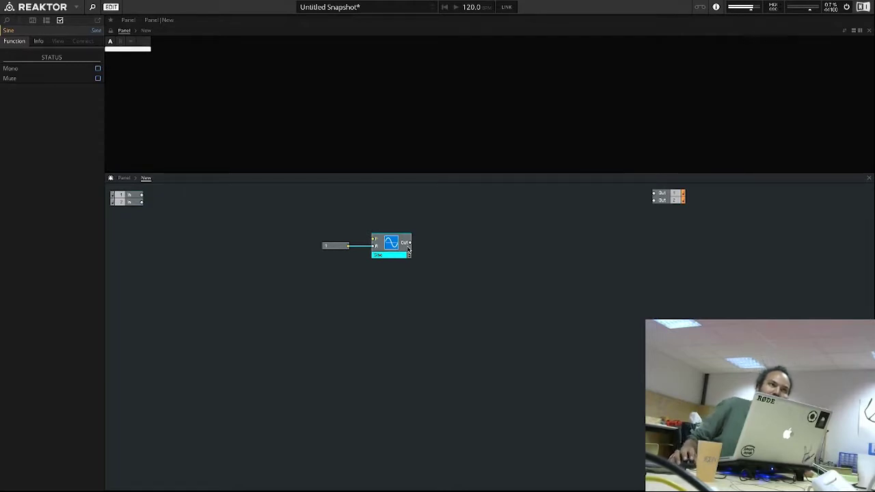
pyautogui.moveTo(408, 252)
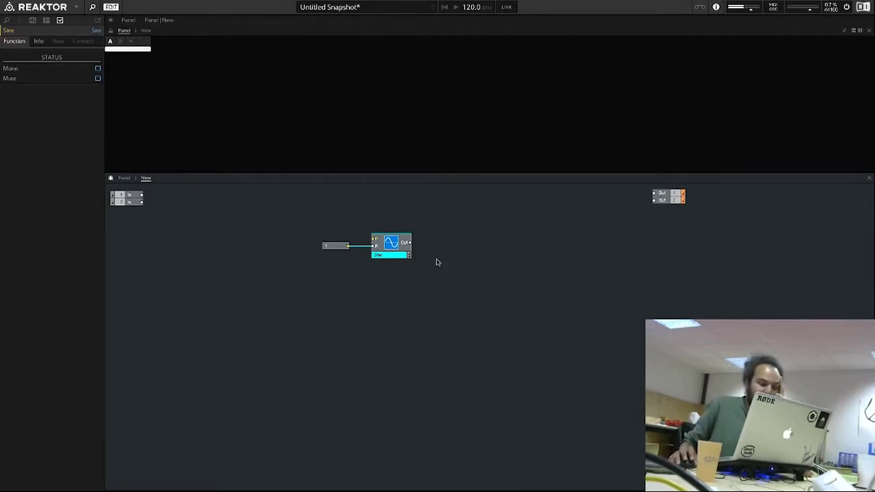
# Add a second built-in Constant math module with value 60 and wire it to the Sine oscillator's P input
pyautogui.rightClick(228, 265)
pyautogui.moveTo(232, 268)
pyautogui.moveTo(350, 310)
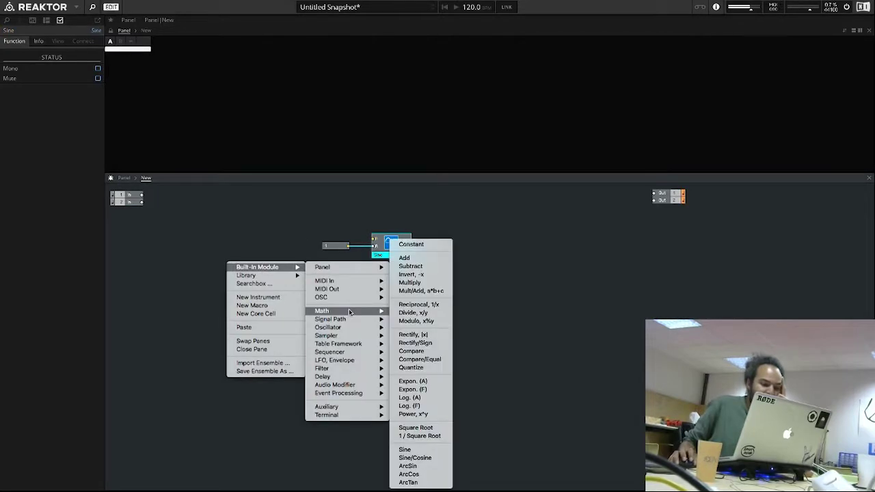
pyautogui.click(417, 245)
pyautogui.click(245, 272)
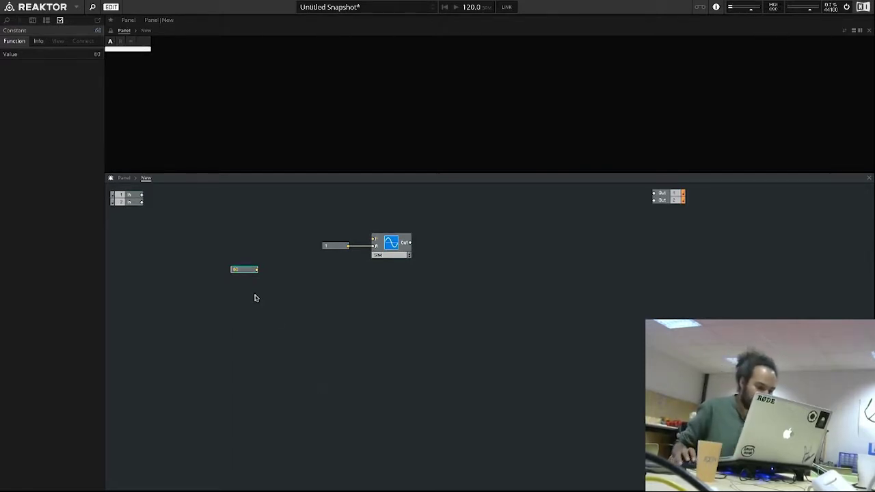
pyautogui.moveTo(246, 271); pyautogui.dragTo(374, 238)
pyautogui.click(437, 295)
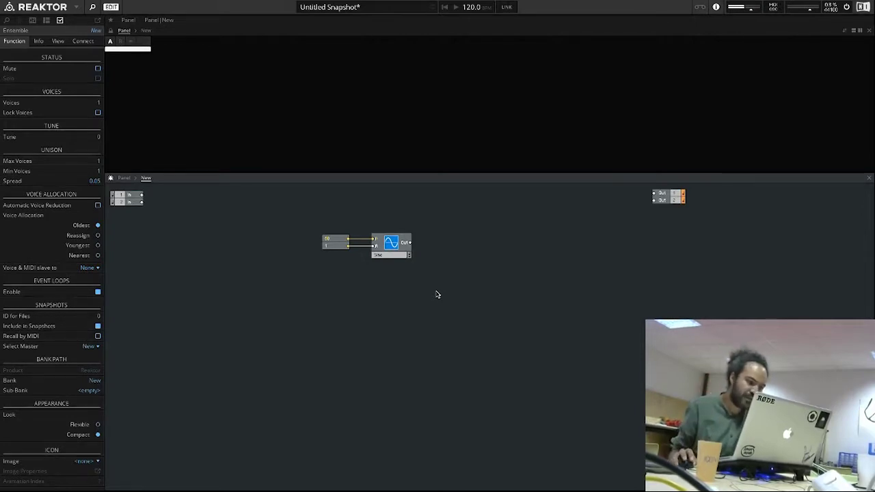
# Move the oscillator and its constants beside the output terminals and wire the Sine output to both Out ports
pyautogui.moveTo(430, 286); pyautogui.dragTo(321, 213)
pyautogui.moveTo(391, 244); pyautogui.dragTo(556, 237)
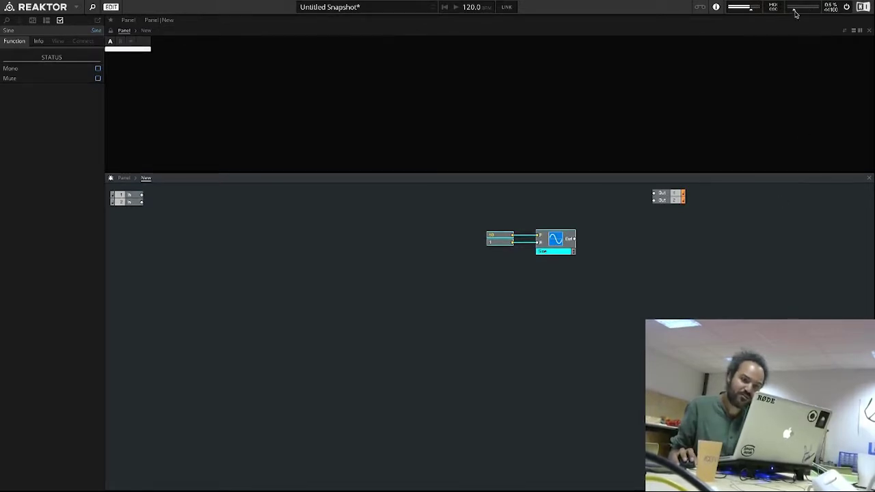
pyautogui.moveTo(574, 239); pyautogui.dragTo(654, 194)
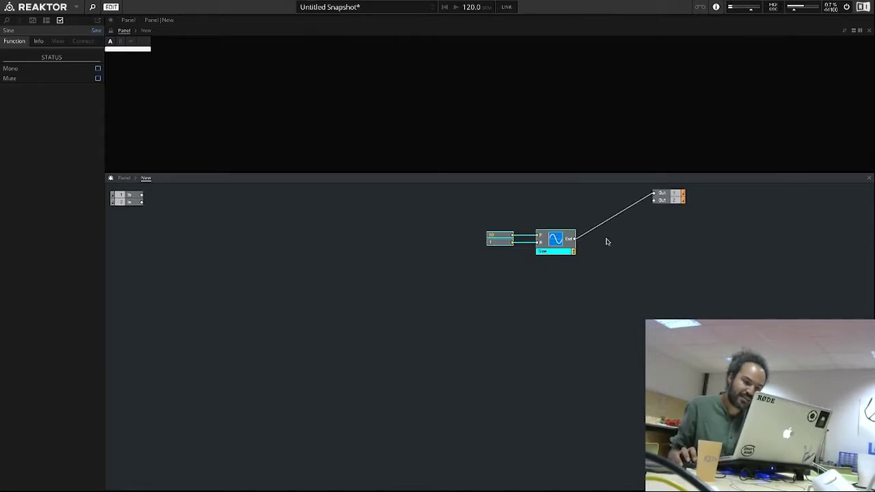
pyautogui.moveTo(569, 265); pyautogui.dragTo(509, 234)
pyautogui.moveTo(560, 241); pyautogui.dragTo(616, 199)
pyautogui.click(668, 196)
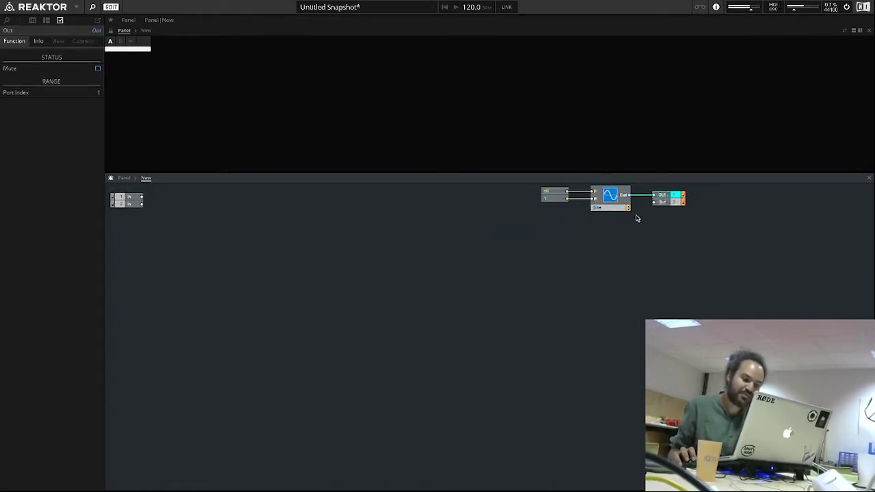
pyautogui.moveTo(630, 198); pyautogui.dragTo(654, 203)
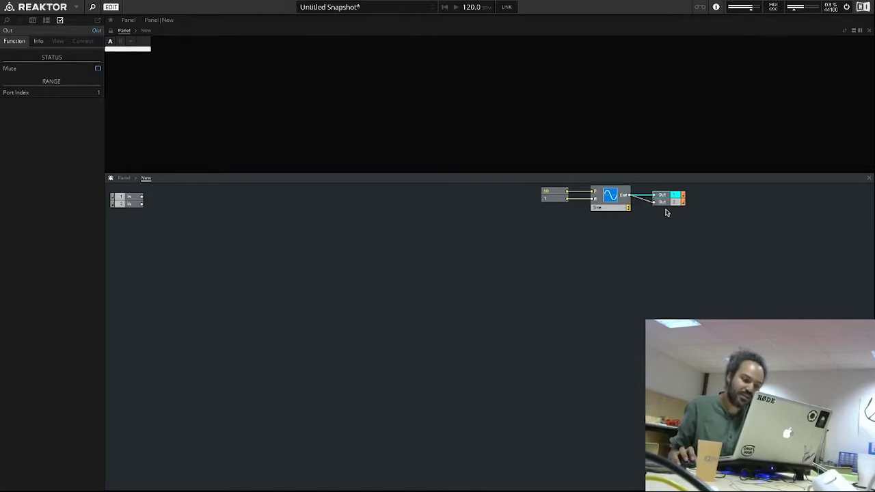
pyautogui.click(722, 247)
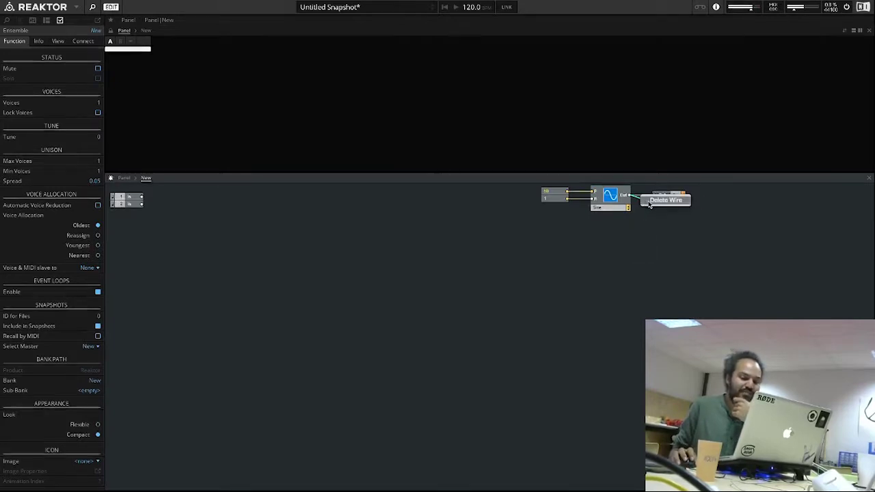
# Delete the wires between the Sine oscillator and the Out ports, and shift the oscillator group away from the outputs
pyautogui.click(643, 196)
pyautogui.press('Delete')
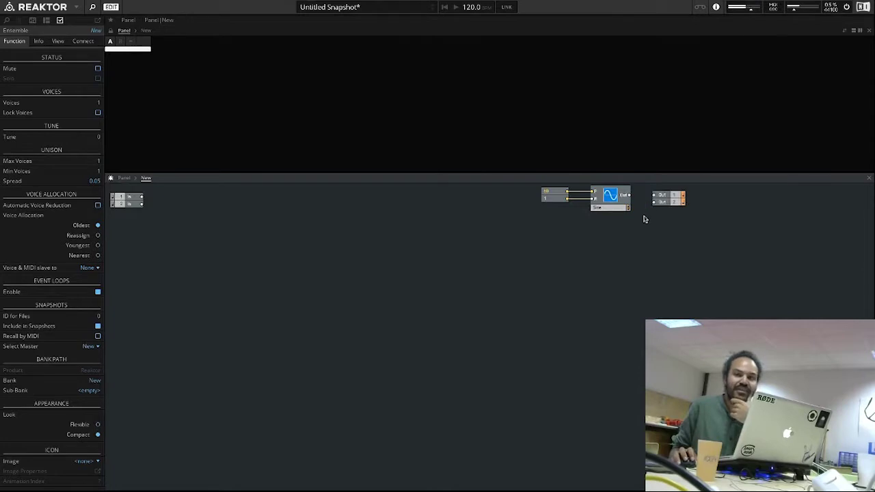
pyautogui.click(607, 198)
pyautogui.moveTo(607, 197); pyautogui.dragTo(581, 208)
# Delete the wire from the lower Constant to the Sine oscillator's A input and reconnect it
pyautogui.click(547, 234)
pyautogui.click(559, 230)
pyautogui.rightClick(551, 207)
pyautogui.click(562, 206)
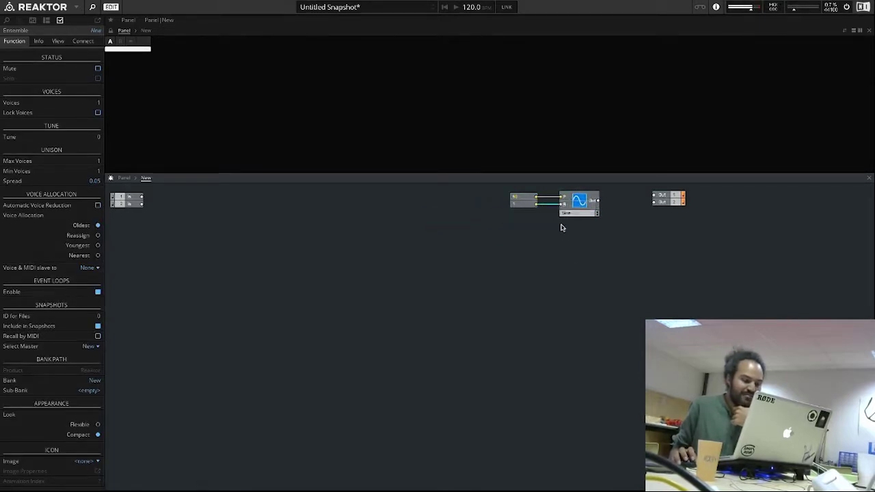
pyautogui.moveTo(538, 206); pyautogui.dragTo(562, 203)
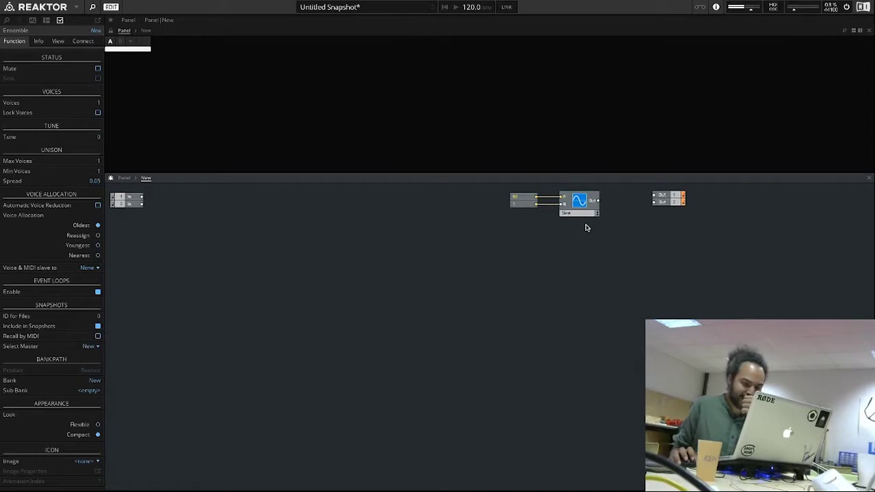
# Wire the Sine output to both Out ports and reposition the oscillator group level with the output terminals
pyautogui.moveTo(598, 200); pyautogui.dragTo(656, 202)
pyautogui.moveTo(600, 247); pyautogui.dragTo(508, 190)
pyautogui.moveTo(579, 212); pyautogui.dragTo(618, 209)
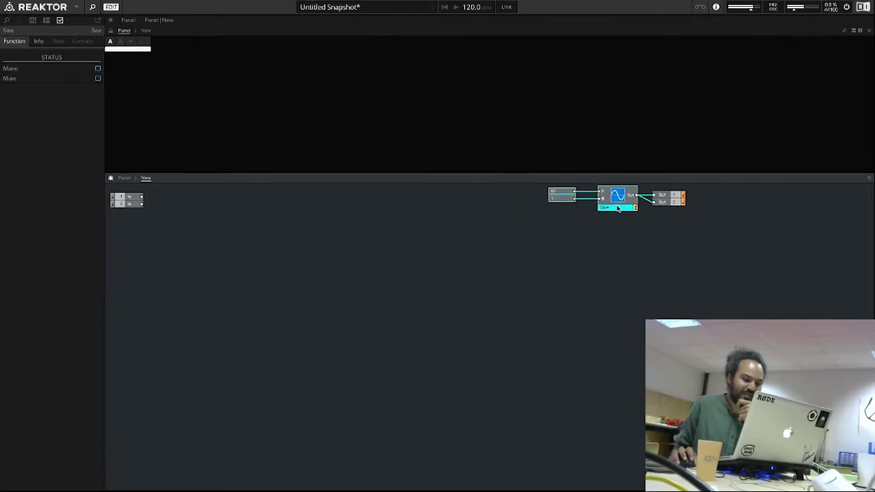
pyautogui.click(618, 239)
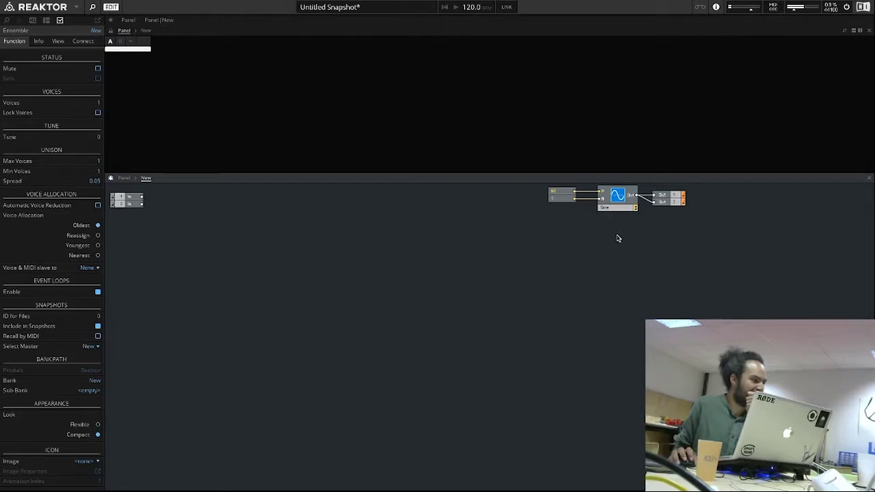
pyautogui.moveTo(625, 233); pyautogui.dragTo(586, 212)
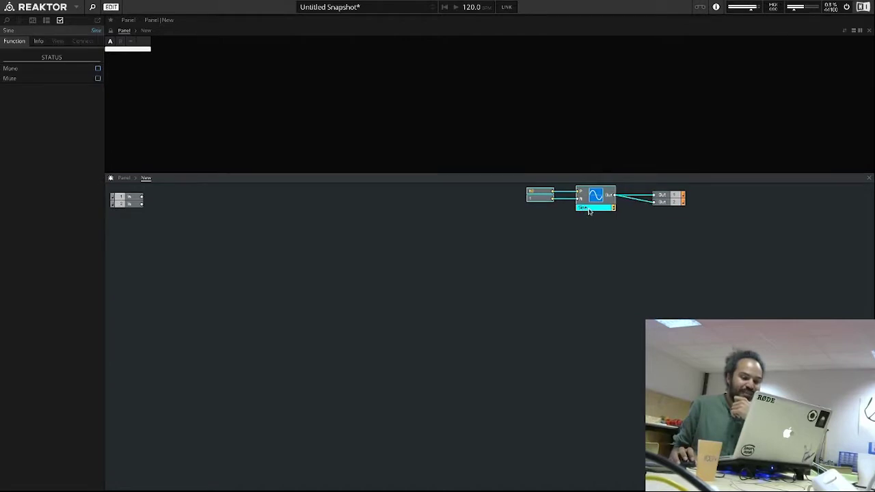
# Add a Scope from the library's Debug category below the outputs and wire the Sine output to its In port
pyautogui.rightClick(690, 286)
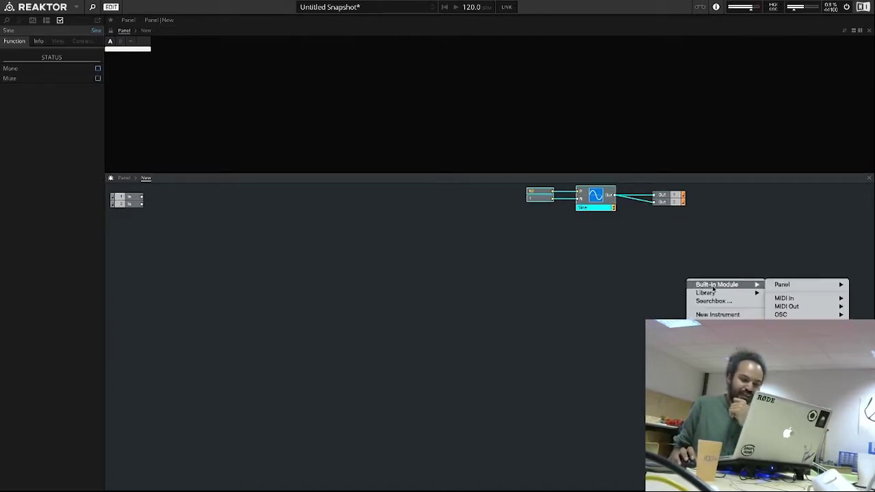
pyautogui.moveTo(719, 294)
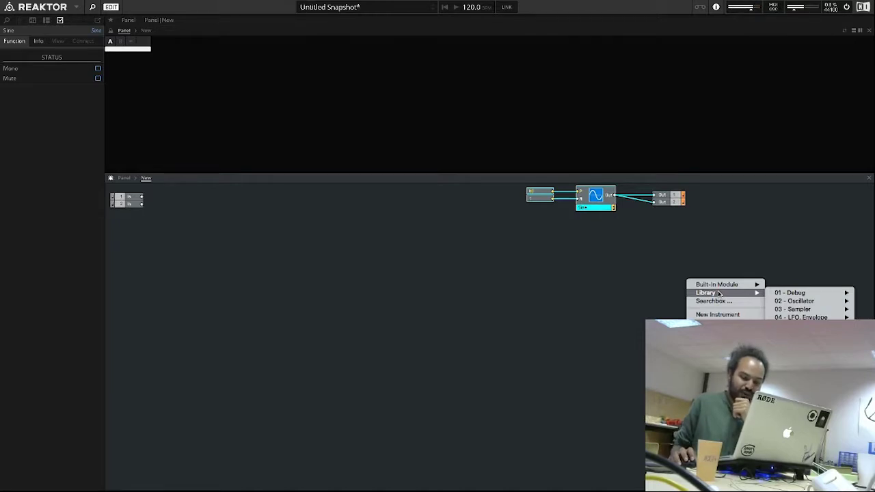
pyautogui.moveTo(803, 294)
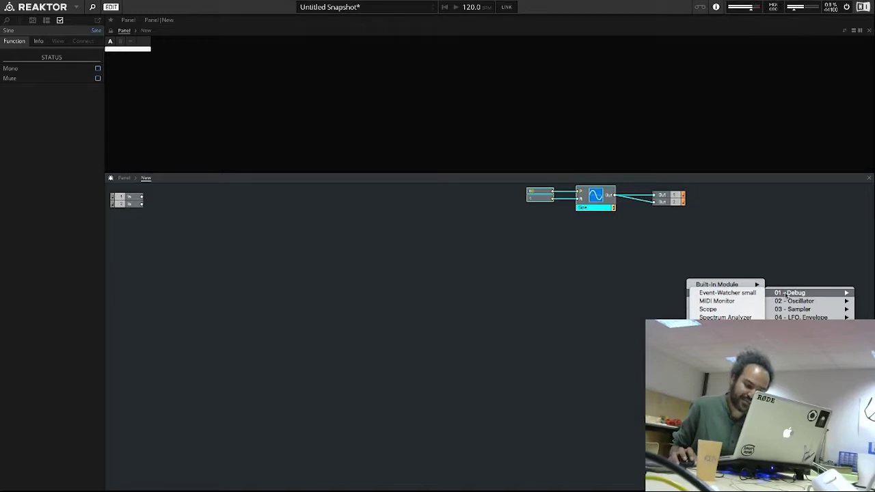
pyautogui.click(727, 312)
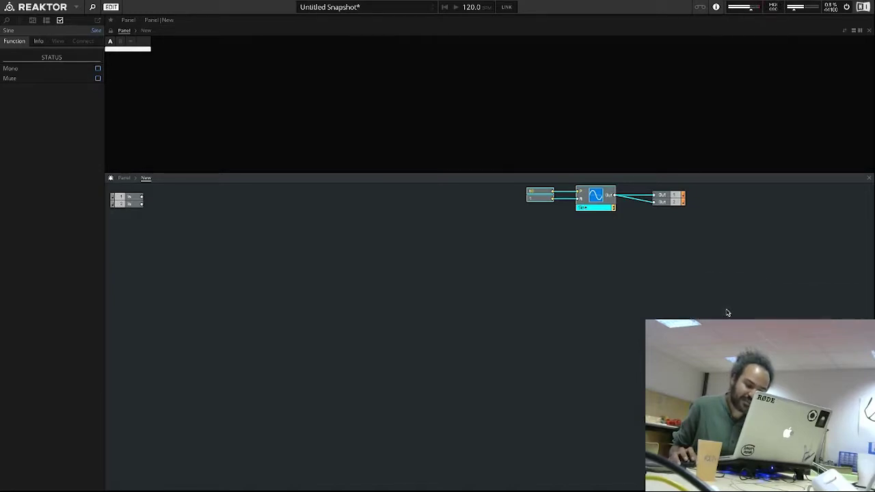
pyautogui.moveTo(717, 302); pyautogui.dragTo(712, 277)
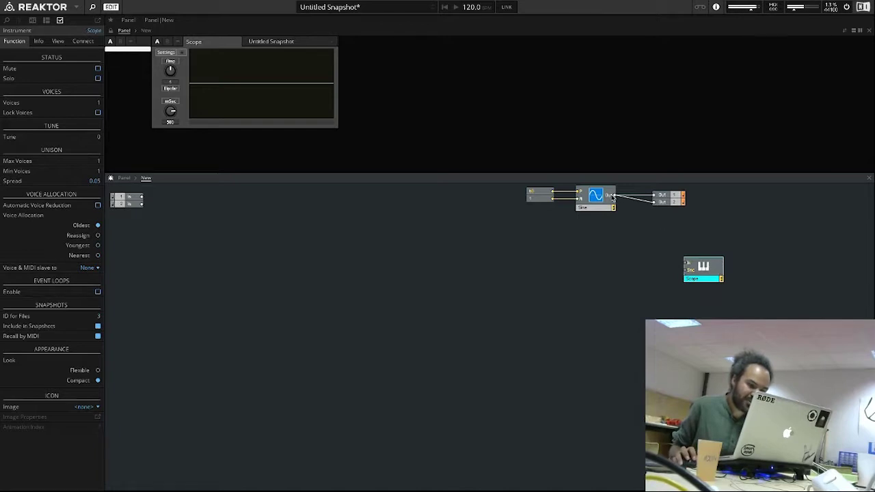
pyautogui.moveTo(613, 196); pyautogui.dragTo(685, 263)
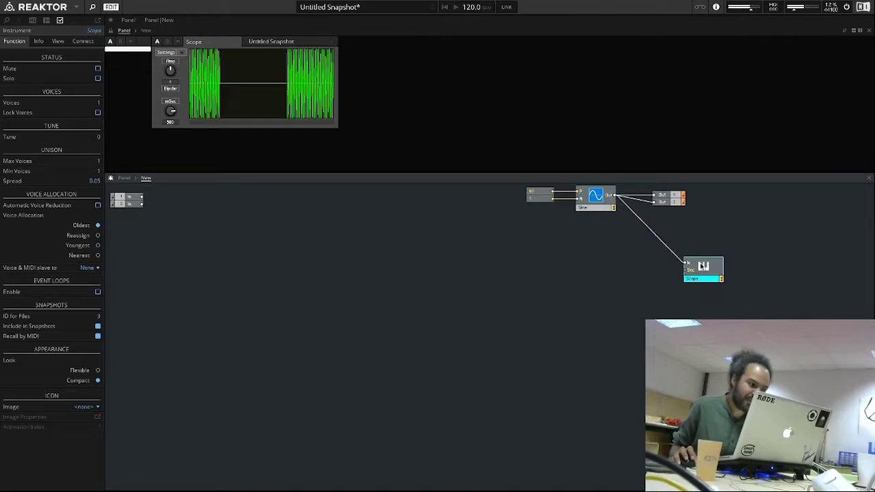
# Reduce the Scope's time scale to about 7.3 mSec
pyautogui.moveTo(240, 84)
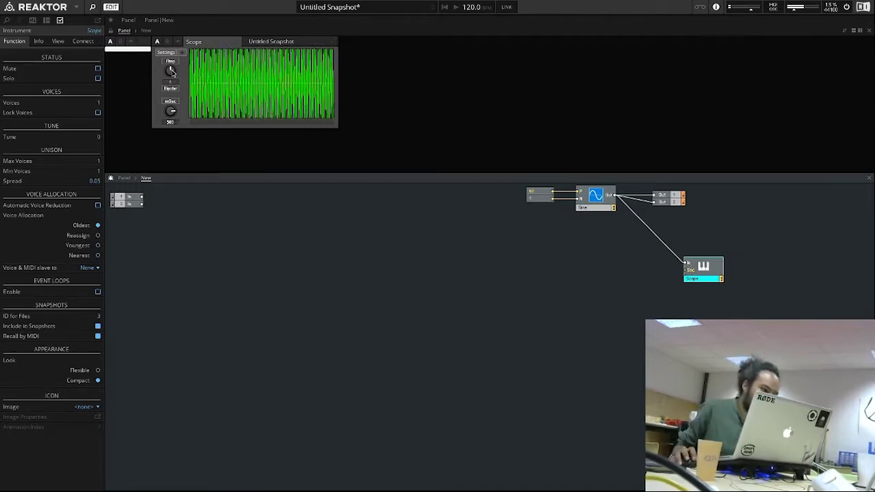
pyautogui.moveTo(173, 113); pyautogui.dragTo(173, 117)
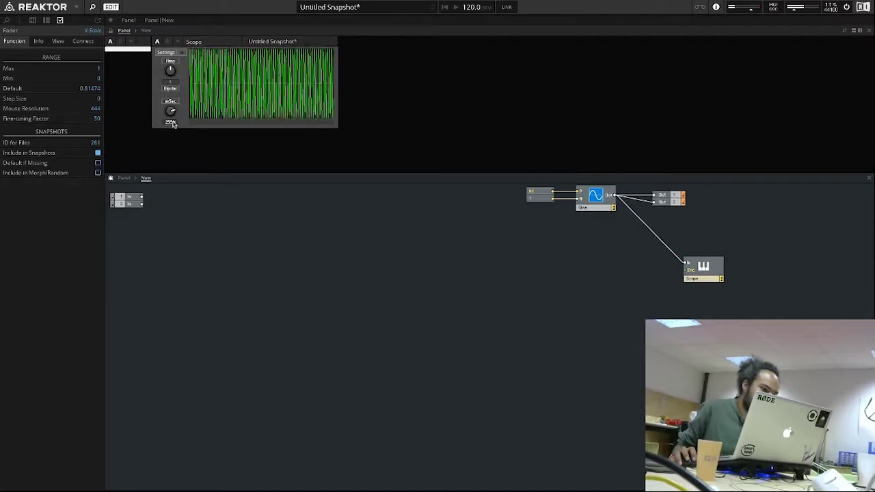
pyautogui.moveTo(178, 150)
pyautogui.mouseDown()
pyautogui.moveTo(185, 193)
pyautogui.moveTo(185, 130)
pyautogui.mouseUp()
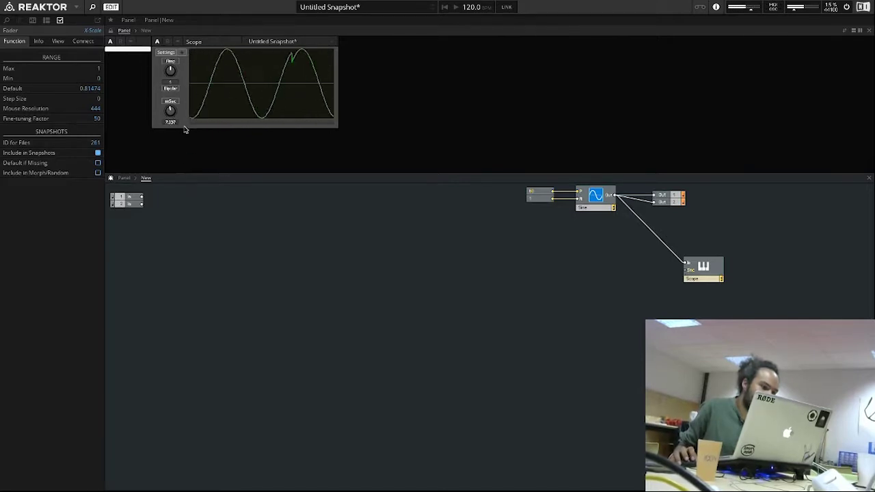
# Set the Scope's sync mode to ZeroCross in its settings and return to the scale controls
pyautogui.click(168, 53)
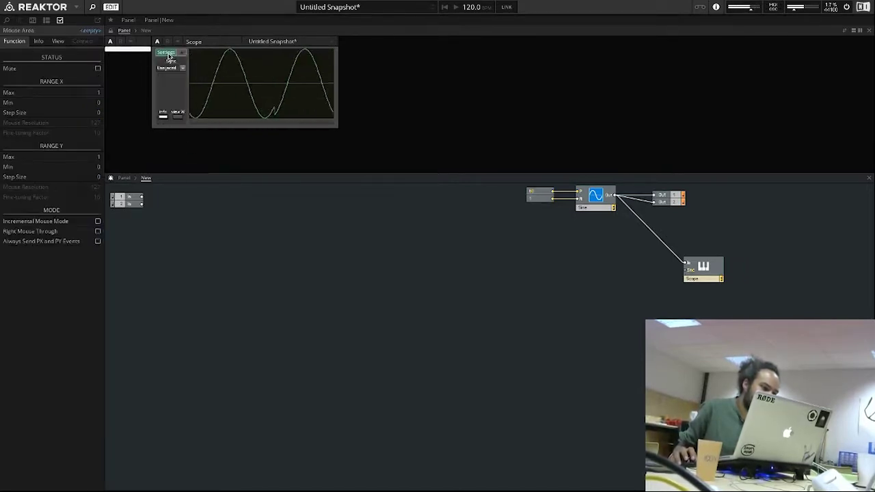
pyautogui.click(174, 69)
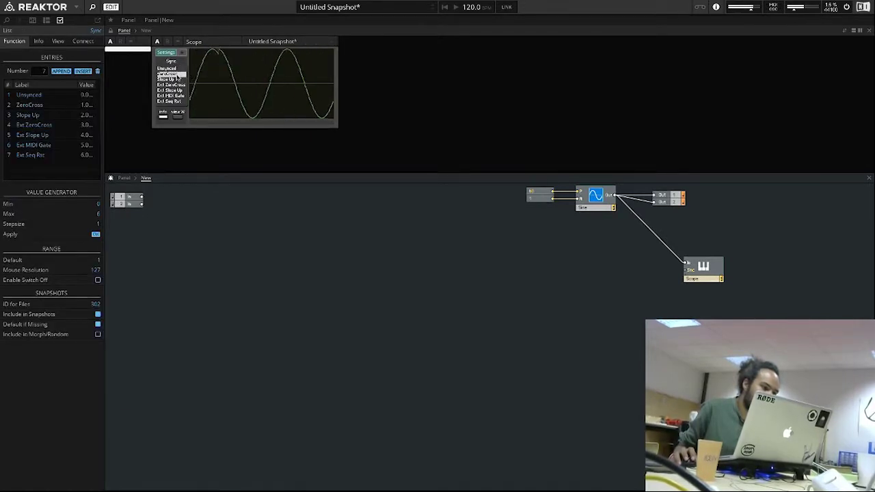
pyautogui.click(176, 75)
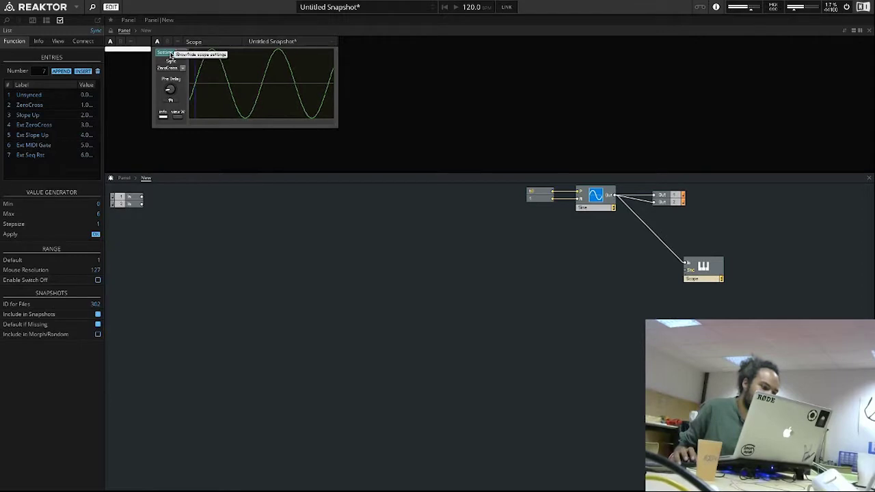
pyautogui.click(170, 54)
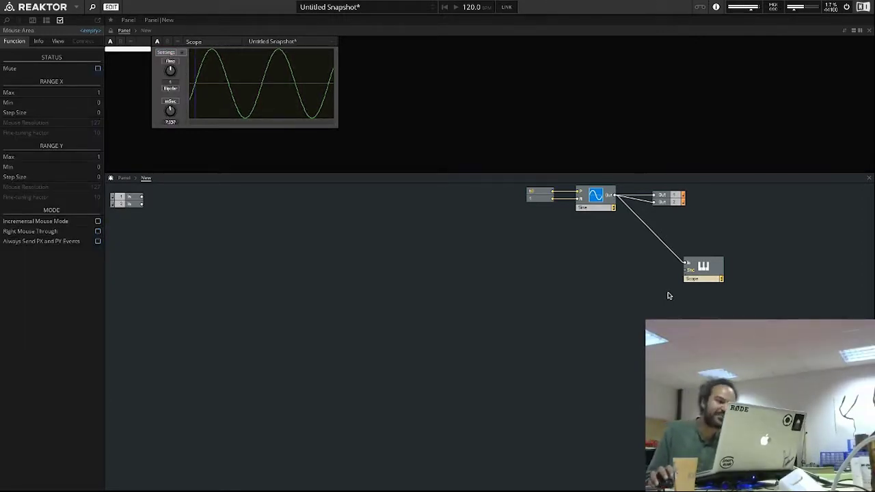
# Look up the Scope's location in the Debug category of the library
pyautogui.rightClick(496, 265)
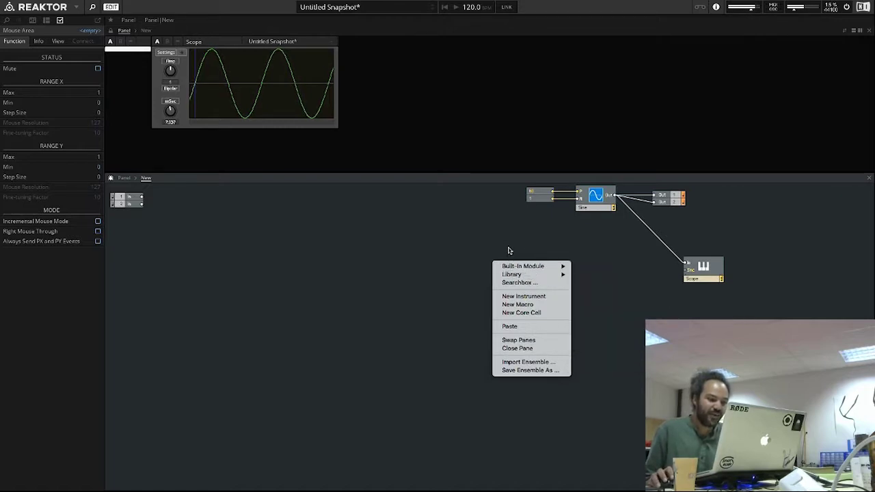
pyautogui.click(509, 251)
pyautogui.rightClick(534, 257)
pyautogui.moveTo(563, 271)
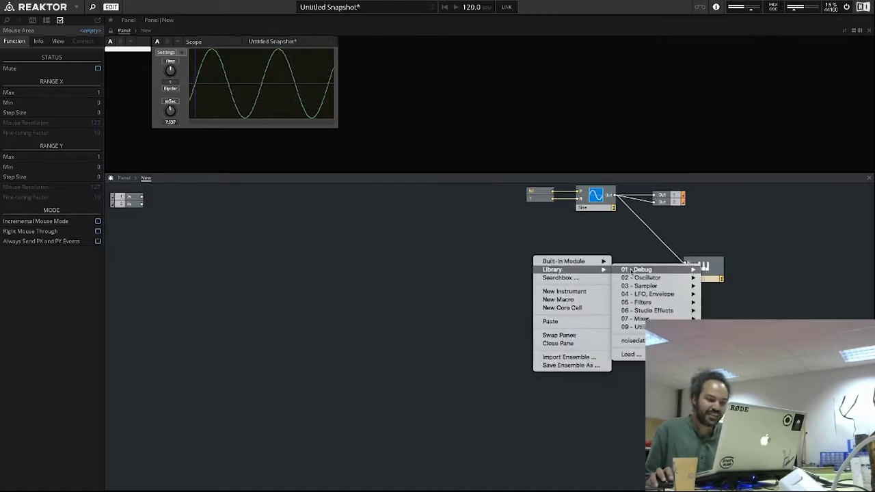
pyautogui.moveTo(636, 270)
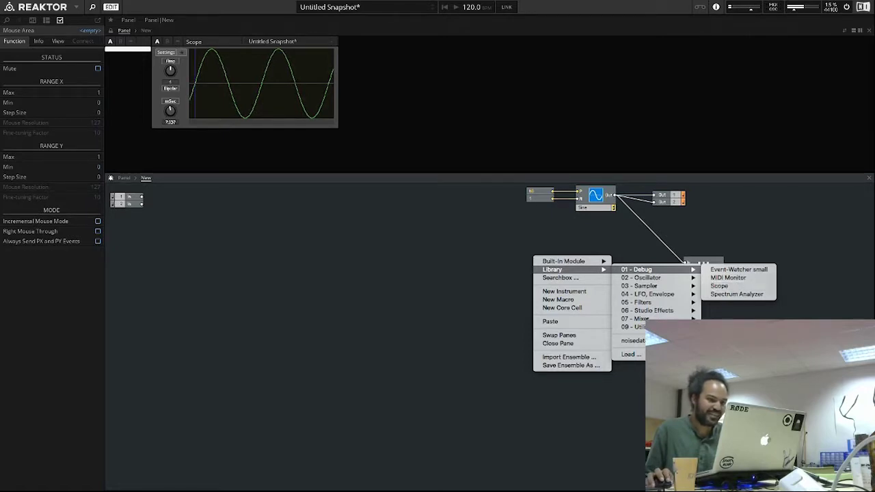
pyautogui.click(734, 287)
# Shorten the Scope's time scale to about 6.2 mSec so that fewer cycles of the sine fill the display
pyautogui.click(724, 277)
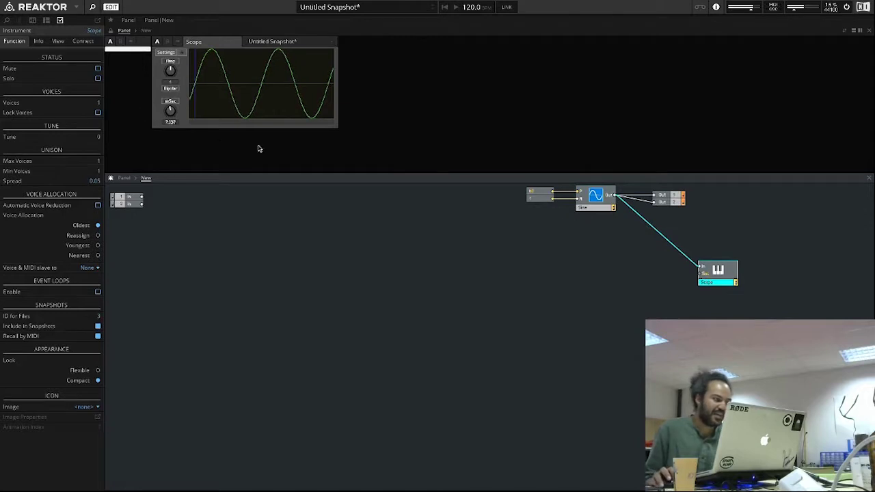
pyautogui.click(171, 71)
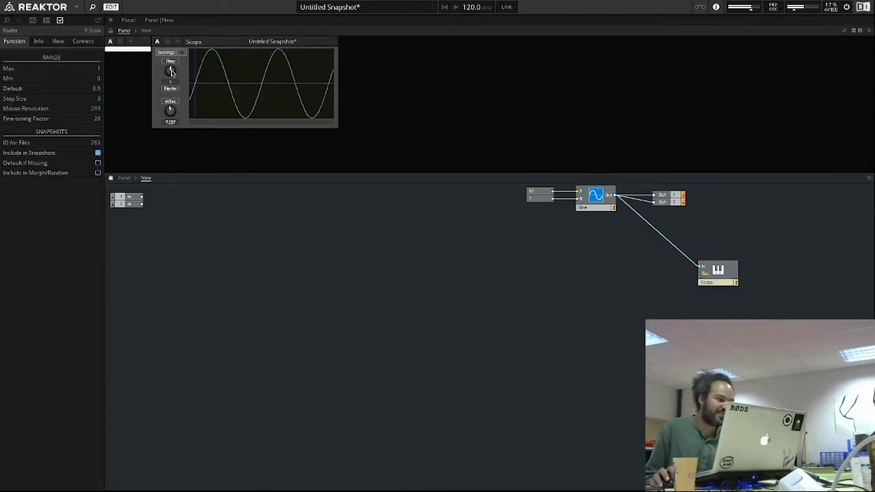
pyautogui.moveTo(171, 111); pyautogui.dragTo(173, 106)
pyautogui.moveTo(174, 72); pyautogui.dragTo(175, 116)
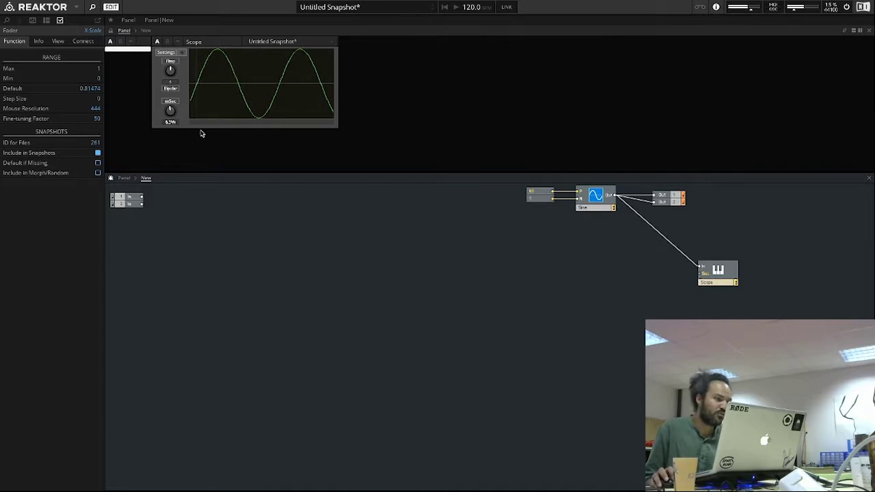
# Review the sync mode options in the Scope's settings, choose ZeroCross and return to the scale controls
pyautogui.click(168, 53)
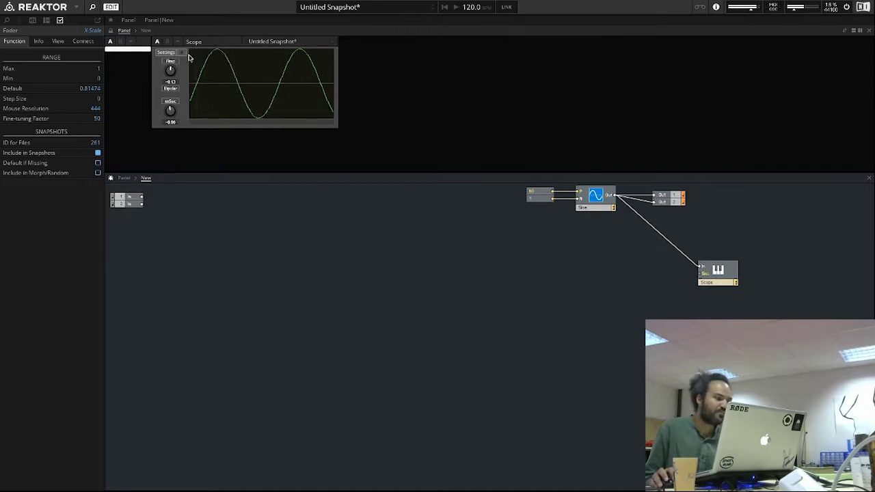
pyautogui.click(171, 54)
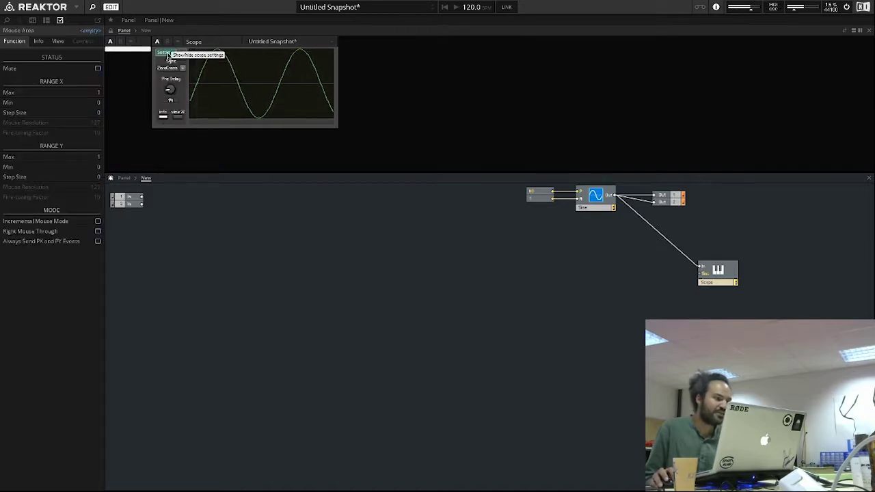
pyautogui.click(183, 71)
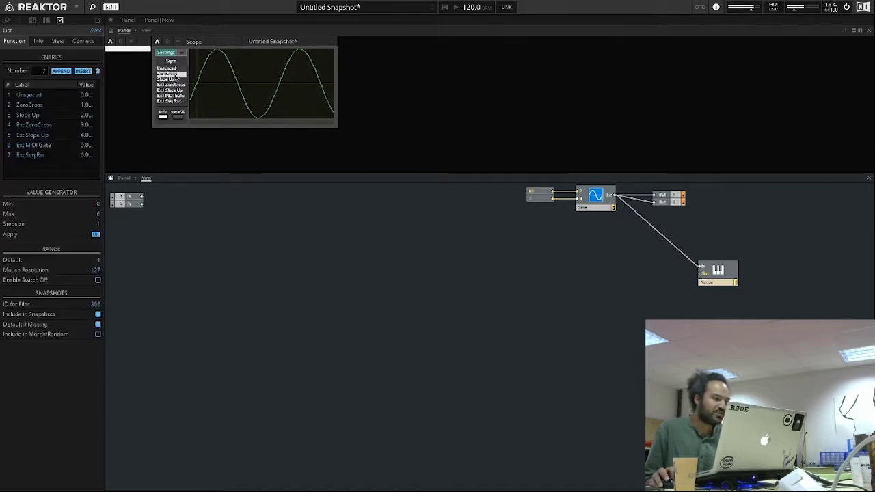
pyautogui.click(171, 74)
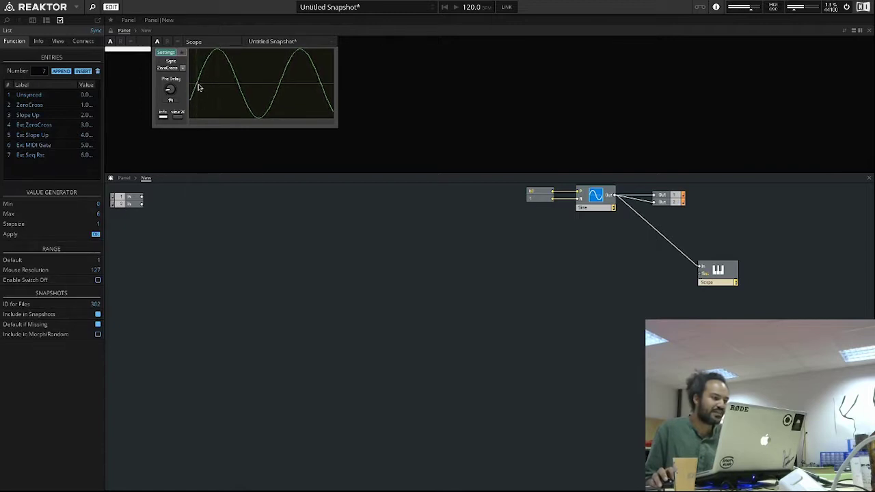
pyautogui.click(168, 53)
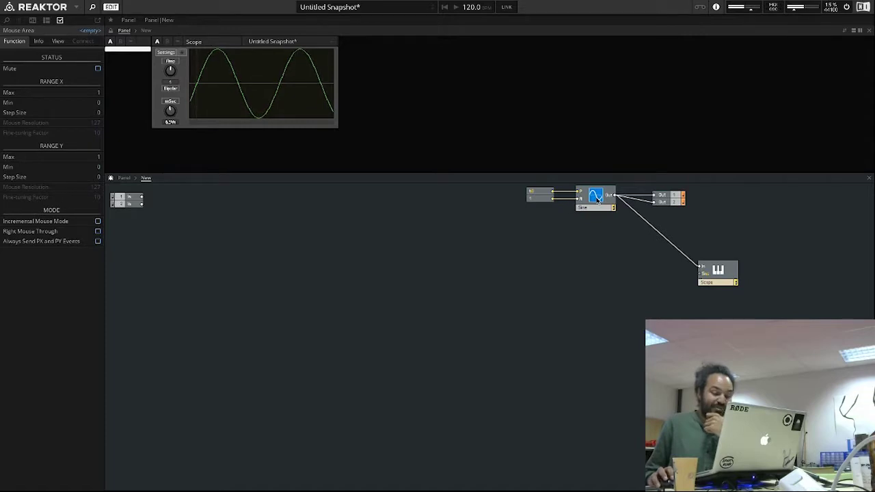
# Remove both wires from the Sine output to output ports 1 and 2, keeping the Scope connected
pyautogui.click(589, 241)
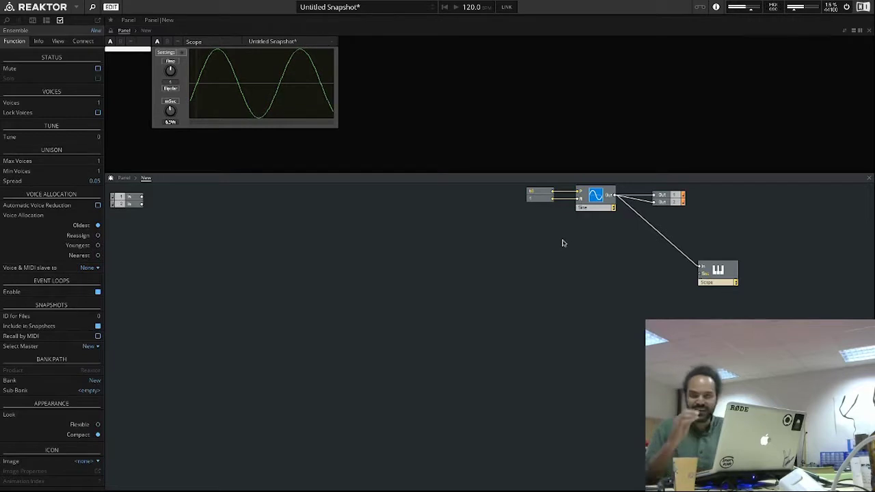
pyautogui.moveTo(419, 4)
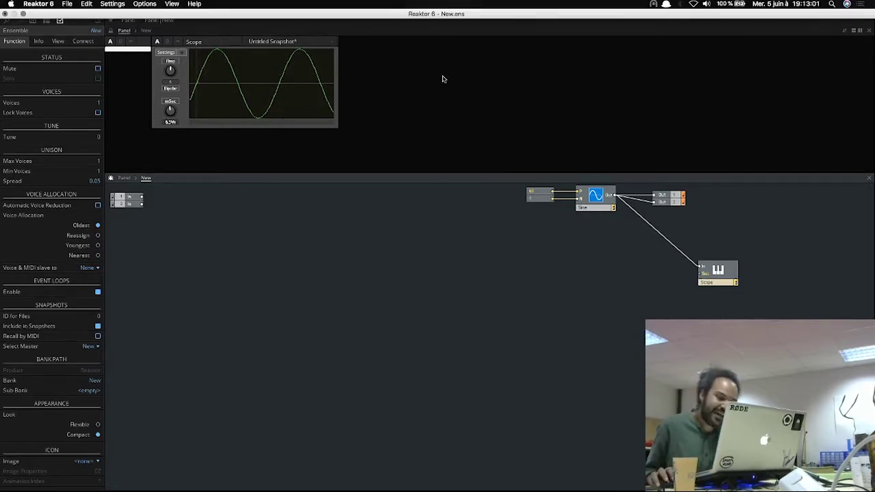
pyautogui.rightClick(636, 199)
pyautogui.click(649, 200)
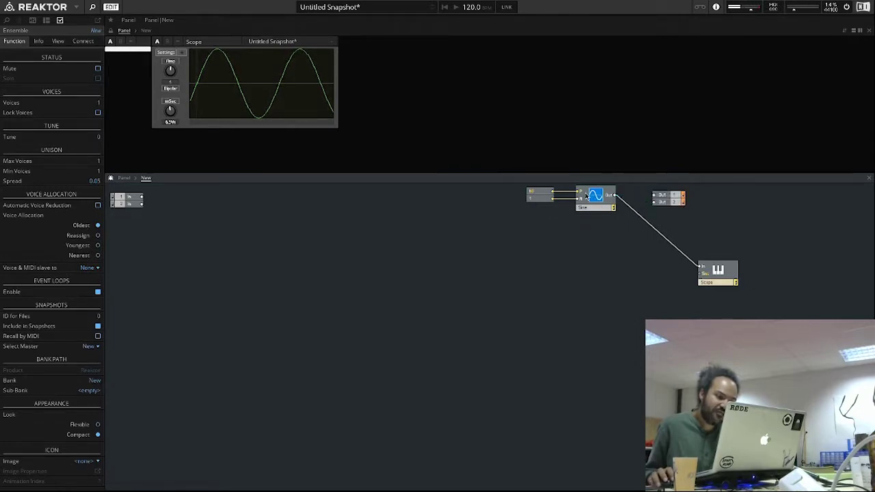
# Move the Sine module together with its two constants down and further away from the Scope, in the free area of the structure
pyautogui.moveTo(580, 194)
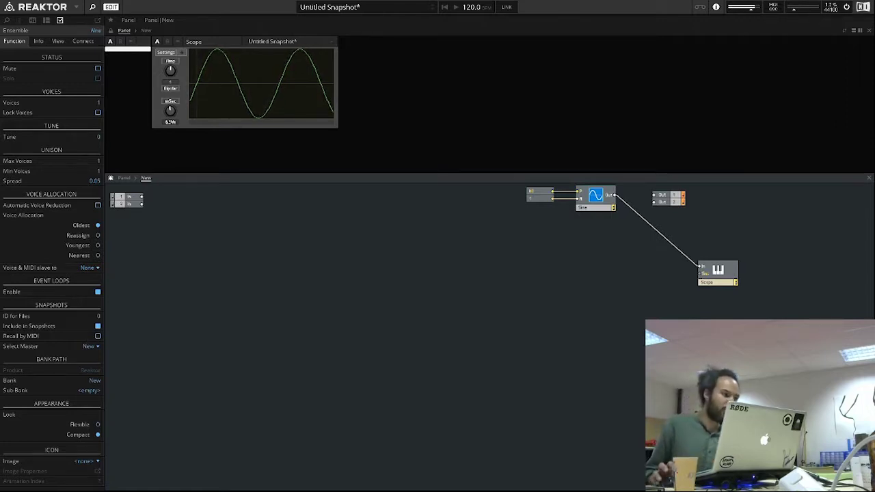
pyautogui.click(77, 9)
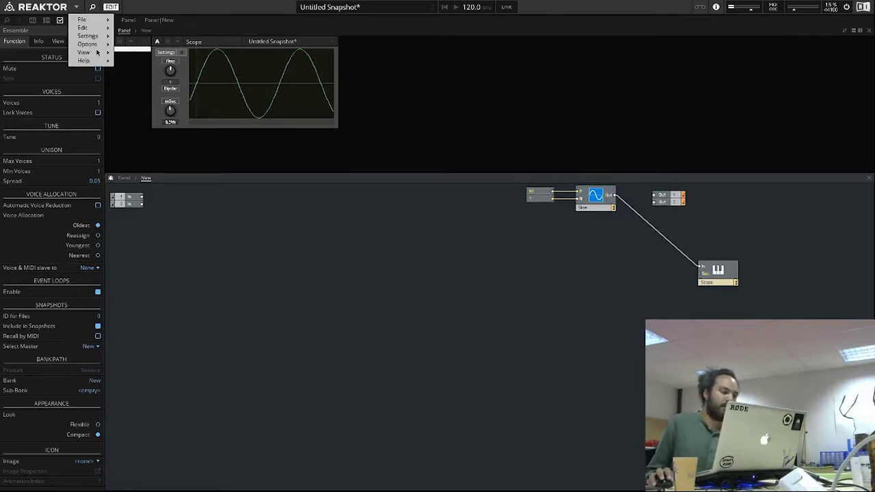
pyautogui.click(375, 327)
pyautogui.moveTo(607, 240); pyautogui.dragTo(527, 186)
pyautogui.moveTo(592, 205); pyautogui.dragTo(589, 274)
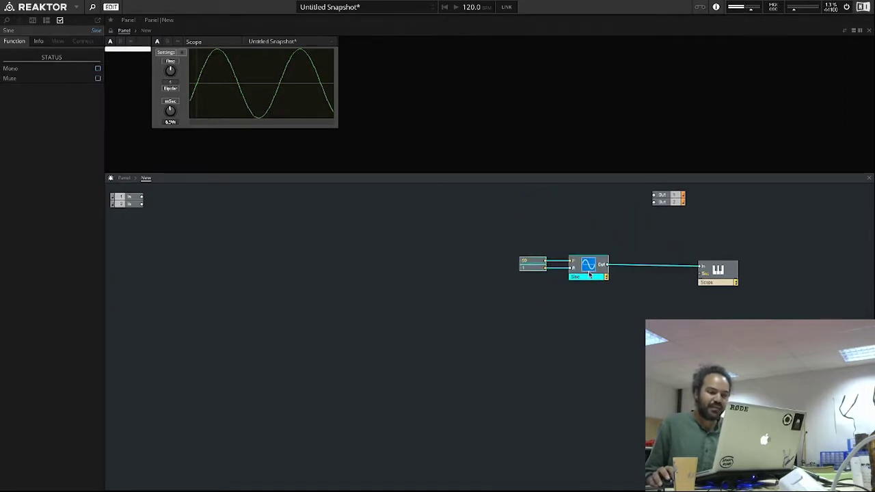
pyautogui.click(615, 315)
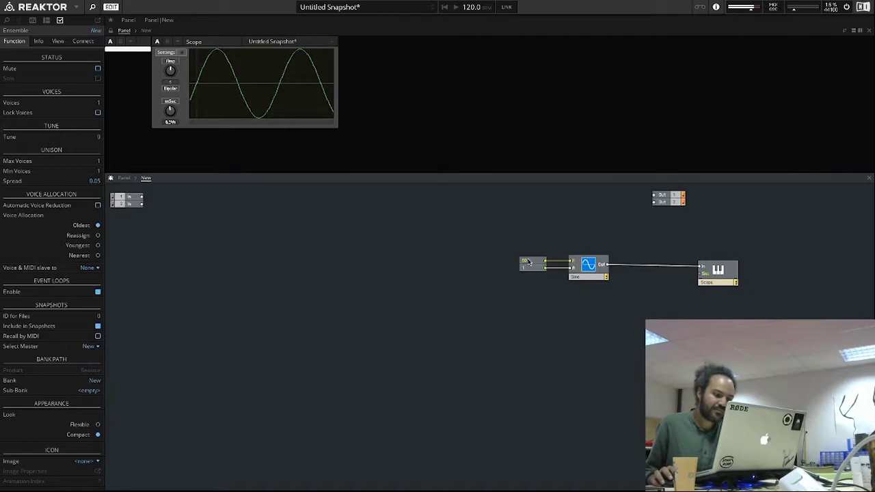
pyautogui.click(582, 268)
pyautogui.moveTo(582, 268); pyautogui.dragTo(550, 231)
pyautogui.click(572, 303)
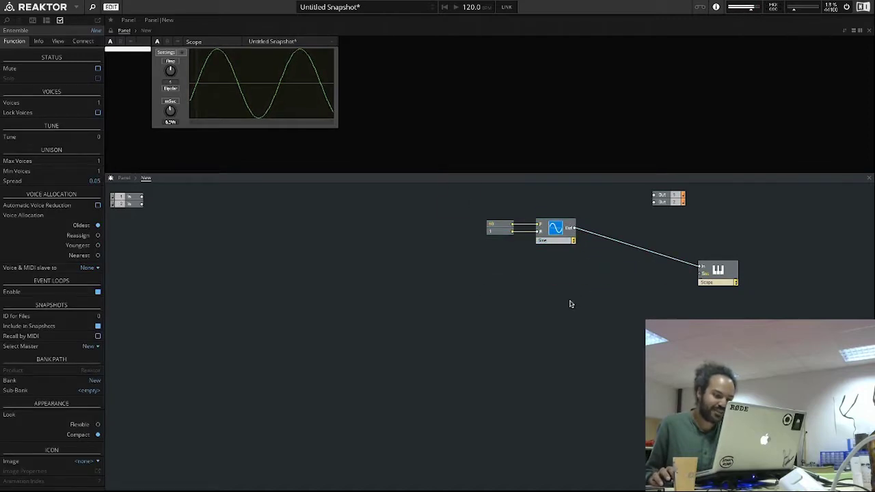
# Delete the constant 1 that feeds the Sine module's A input
pyautogui.moveTo(499, 224)
pyautogui.mouseDown()
pyautogui.moveTo(442, 222)
pyautogui.moveTo(502, 229)
pyautogui.mouseUp()
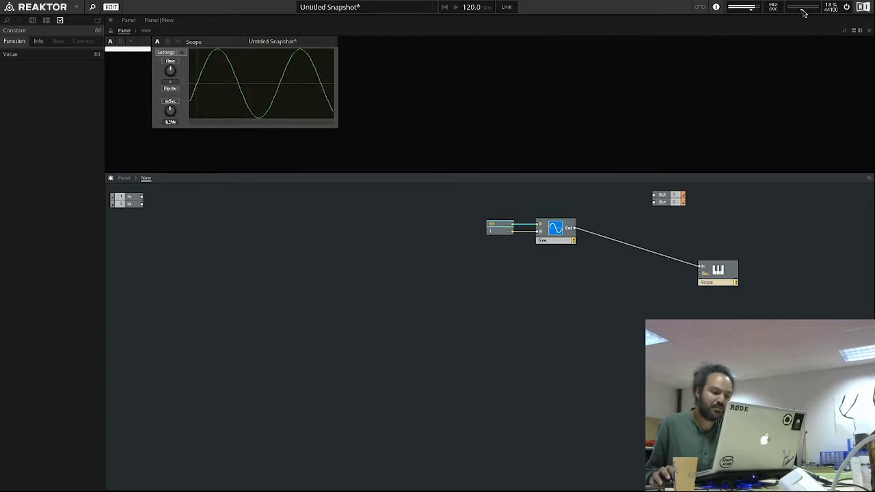
pyautogui.click(498, 242)
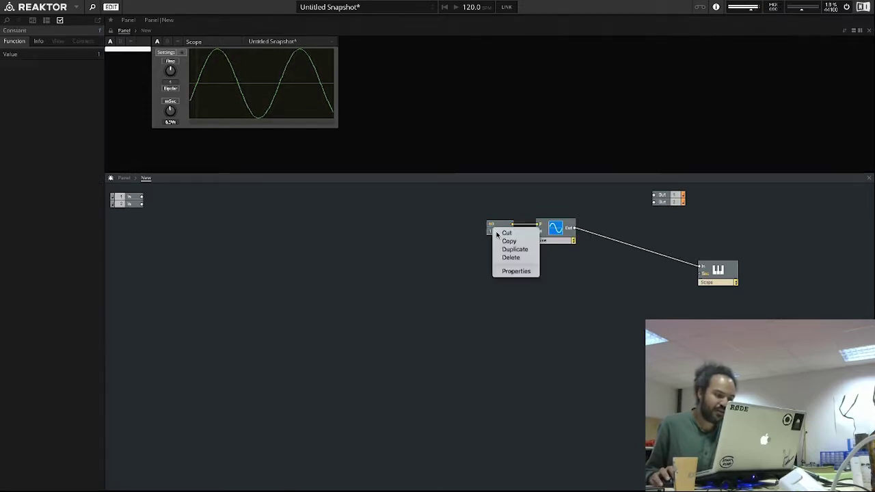
pyautogui.click(518, 257)
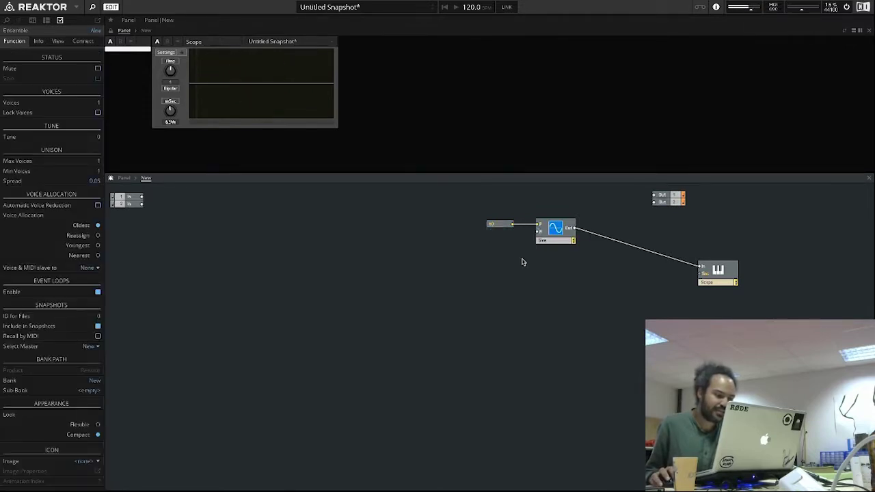
# Add a built-in Panel Knob, wire it to the Sine's A input and place it directly under the pitch constant
pyautogui.rightClick(432, 264)
pyautogui.moveTo(433, 264)
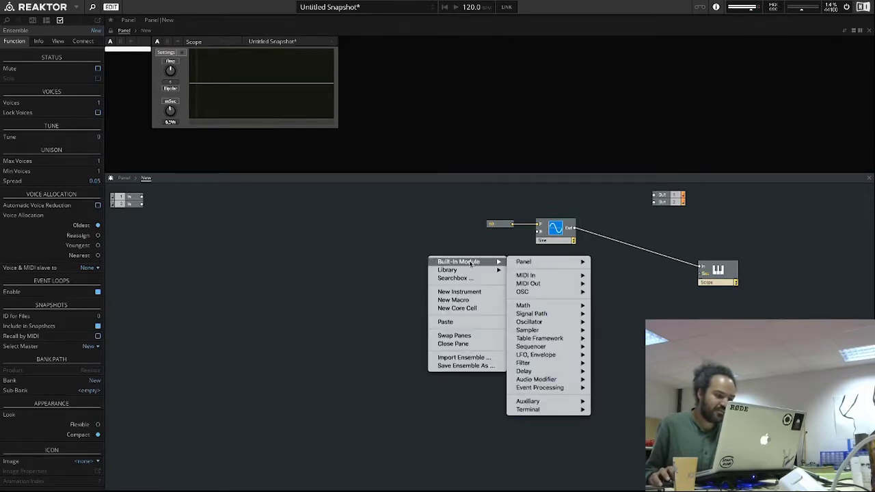
pyautogui.moveTo(525, 264)
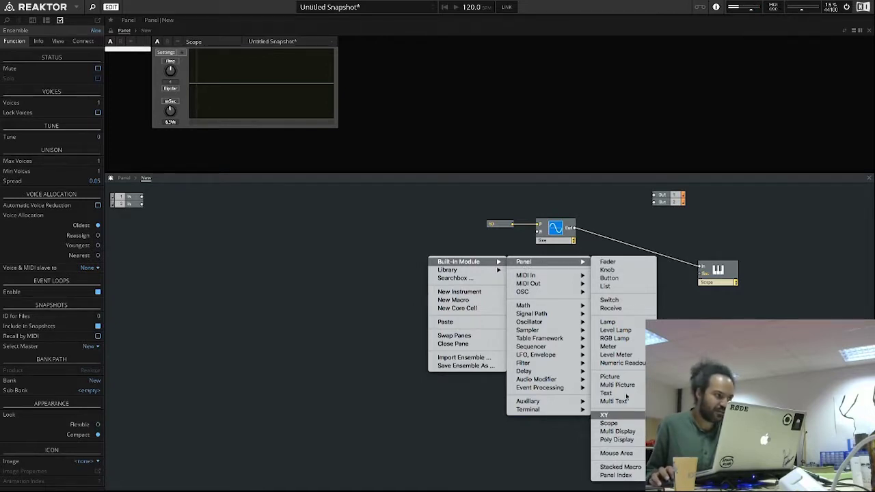
pyautogui.click(630, 272)
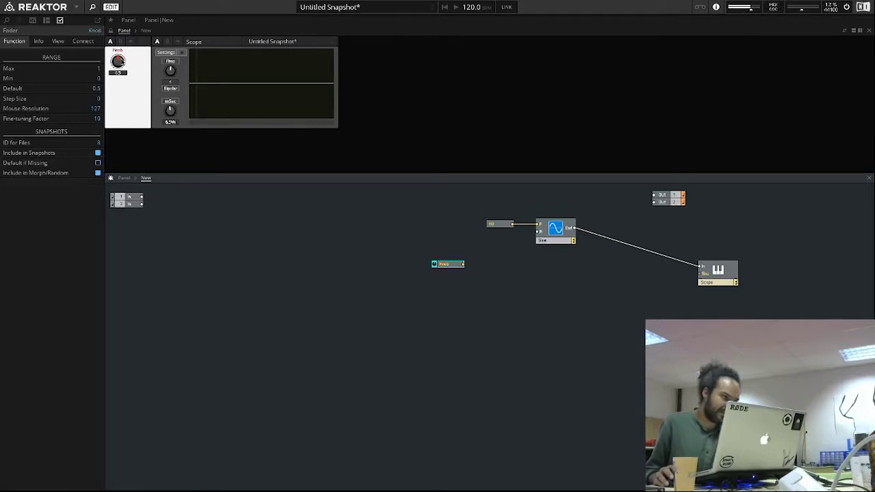
pyautogui.moveTo(457, 266); pyautogui.dragTo(539, 232)
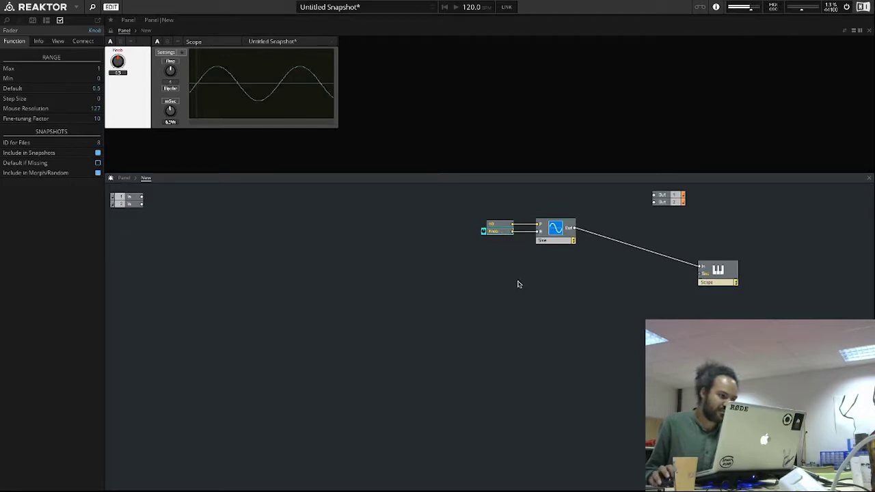
# Try different Knob positions to vary the sine's amplitude, ending at the maximum of 1
pyautogui.click(119, 62)
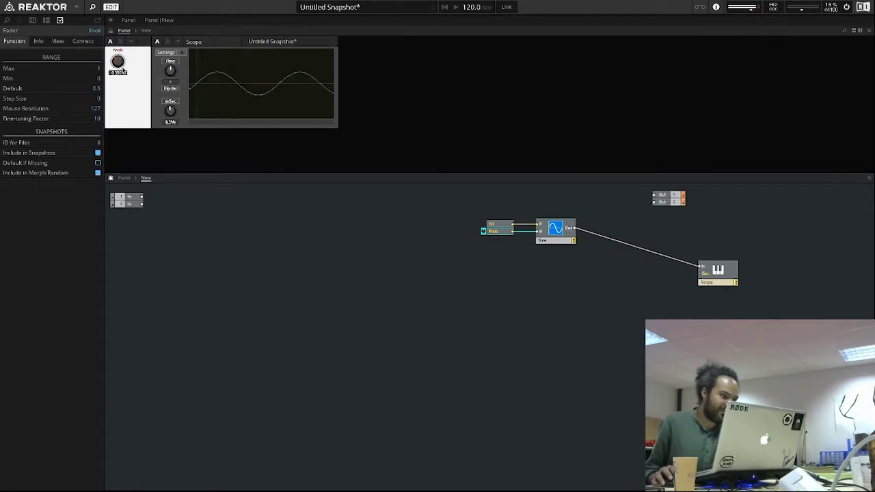
pyautogui.moveTo(123, 51)
pyautogui.mouseDown()
pyautogui.moveTo(123, 29)
pyautogui.moveTo(121, 39)
pyautogui.mouseUp()
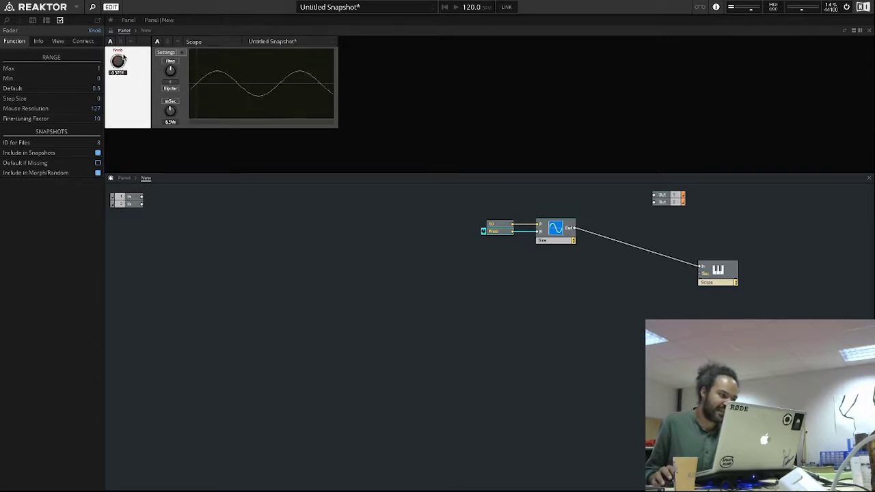
pyautogui.moveTo(126, 81); pyautogui.dragTo(134, 6)
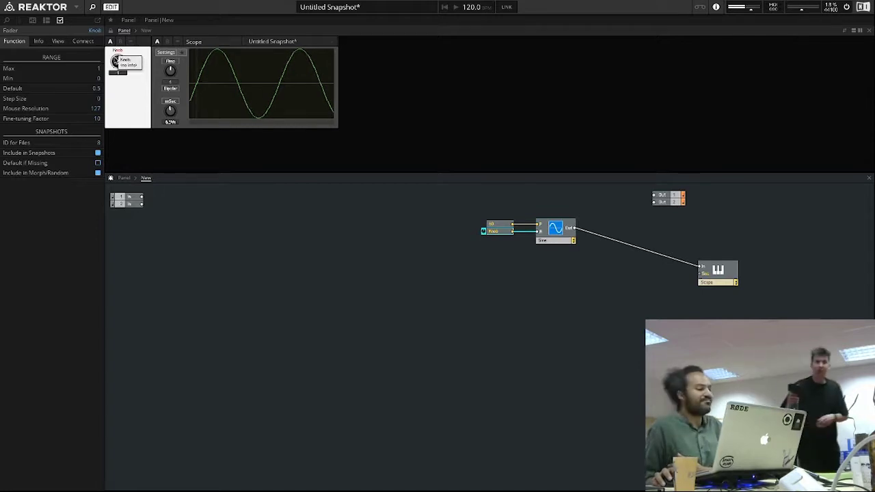
# Wire the Sine output to output port 2, turn the Knob down to 0 and raise it to just under halfway
pyautogui.moveTo(572, 228); pyautogui.dragTo(654, 202)
pyautogui.moveTo(118, 63); pyautogui.dragTo(119, 128)
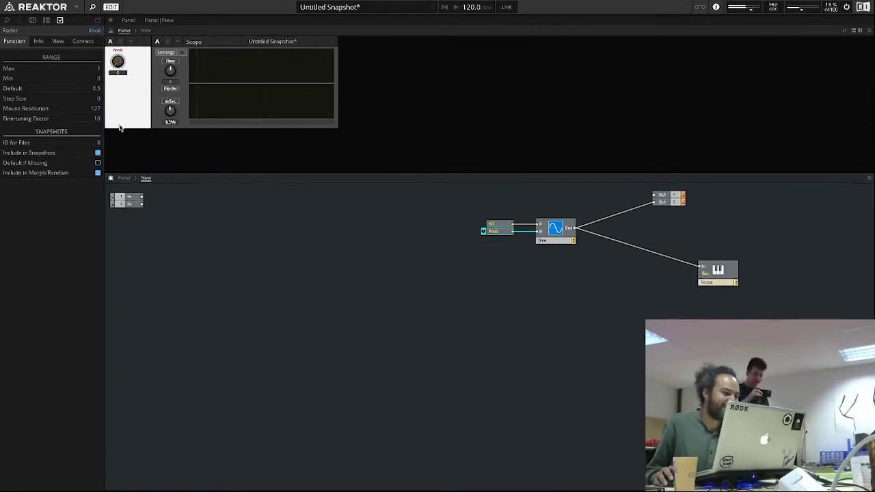
pyautogui.moveTo(120, 63)
pyautogui.mouseDown()
pyautogui.moveTo(120, 39)
pyautogui.moveTo(123, 56)
pyautogui.mouseUp()
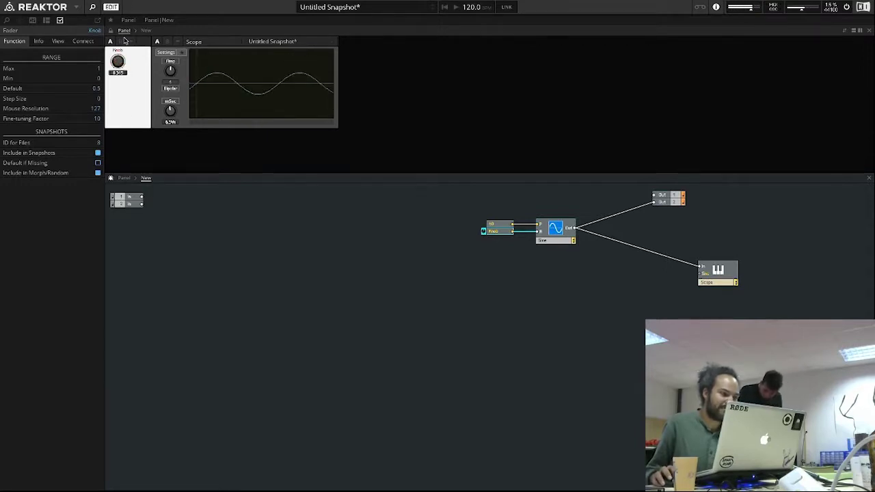
# Disconnect the Knob from the Sine's A input and move it aside from the pitch constant
pyautogui.click(505, 265)
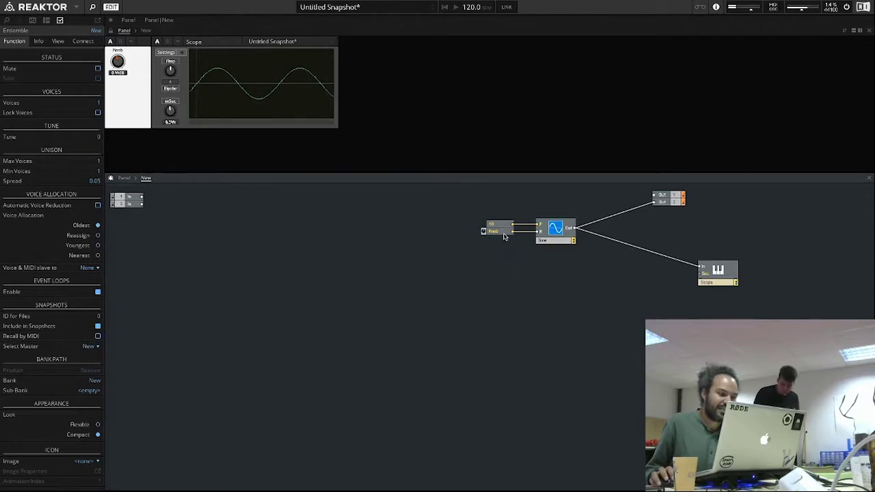
pyautogui.moveTo(506, 235); pyautogui.dragTo(485, 258)
pyautogui.click(513, 264)
pyautogui.rightClick(516, 244)
pyautogui.click(522, 246)
pyautogui.moveTo(482, 257); pyautogui.dragTo(466, 239)
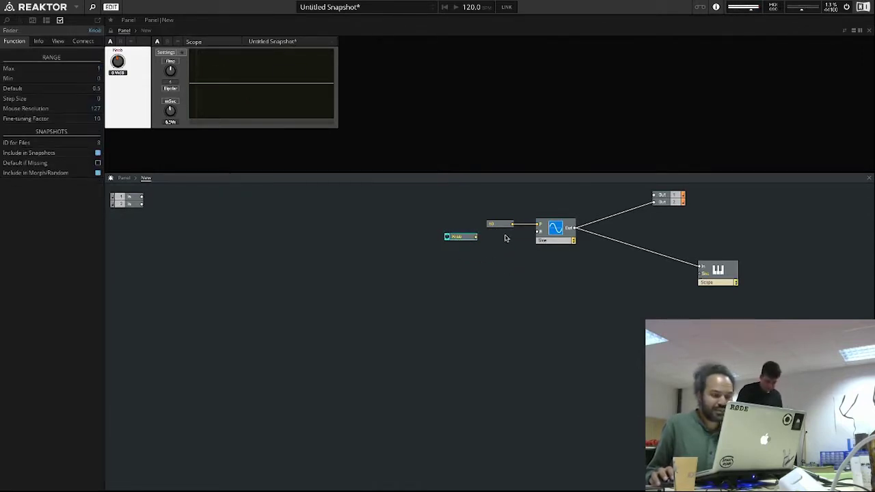
# Remove the wire between the Sine output and output port 2
pyautogui.rightClick(606, 221)
pyautogui.click(636, 209)
pyautogui.rightClick(636, 209)
pyautogui.click(642, 213)
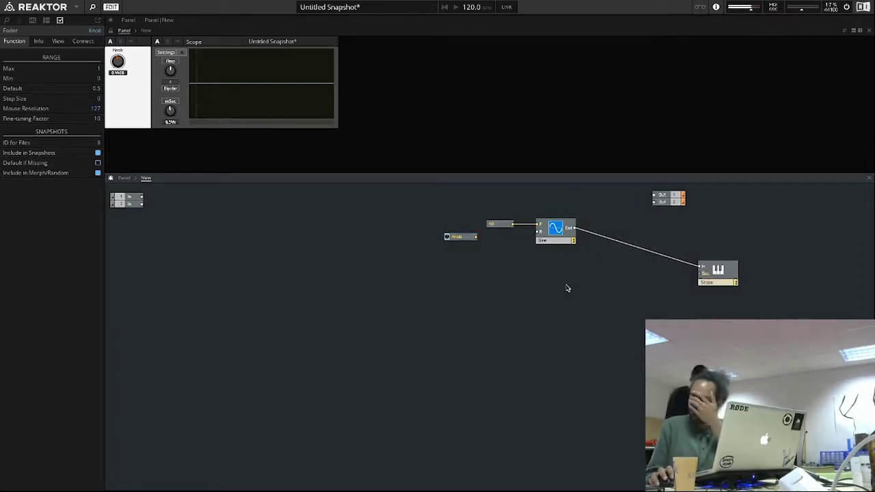
# Wire the Knob's output to the Sine's A input and place the Knob directly beneath the pitch constant
pyautogui.moveTo(466, 241); pyautogui.dragTo(487, 244)
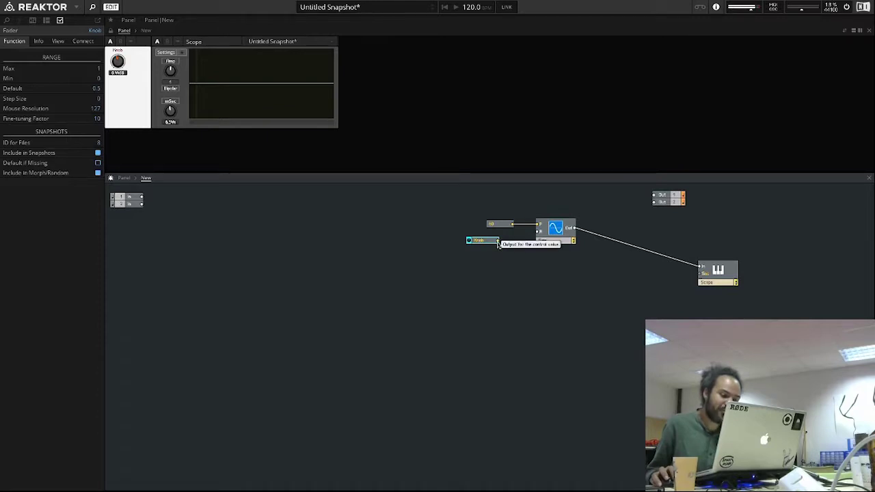
pyautogui.moveTo(498, 243); pyautogui.dragTo(537, 235)
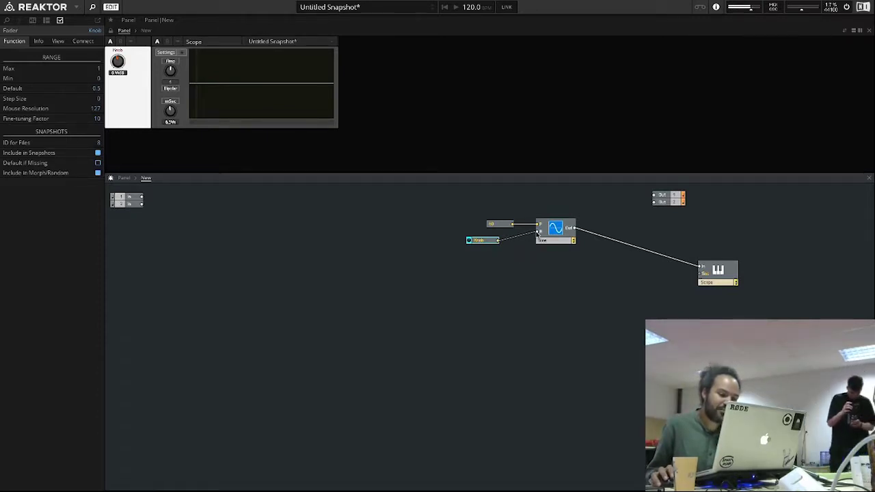
pyautogui.moveTo(485, 245); pyautogui.dragTo(501, 234)
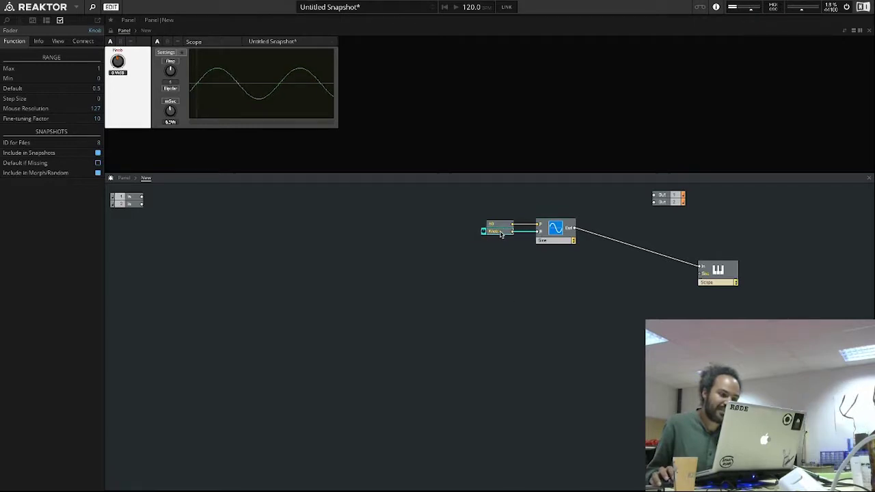
pyautogui.click(530, 262)
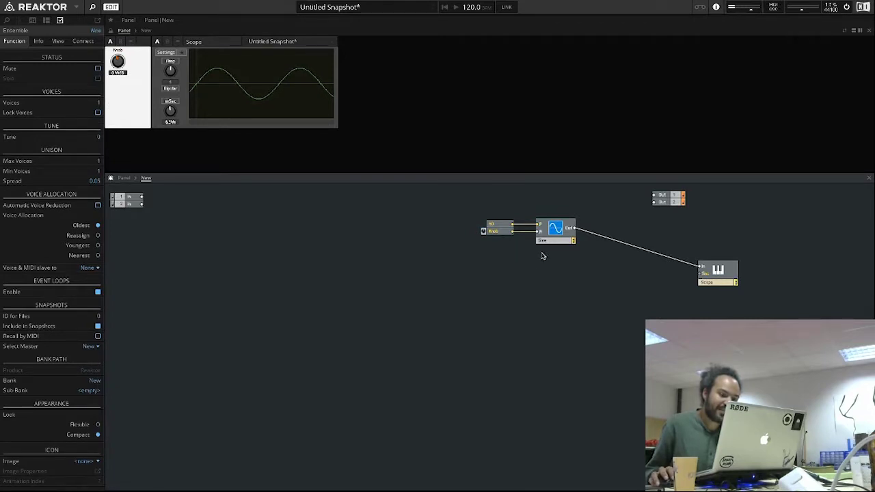
# Move the Sine together with its pitch constant and Knob up and slightly right, level with the output ports
pyautogui.moveTo(568, 258); pyautogui.dragTo(484, 215)
pyautogui.moveTo(557, 239); pyautogui.dragTo(567, 218)
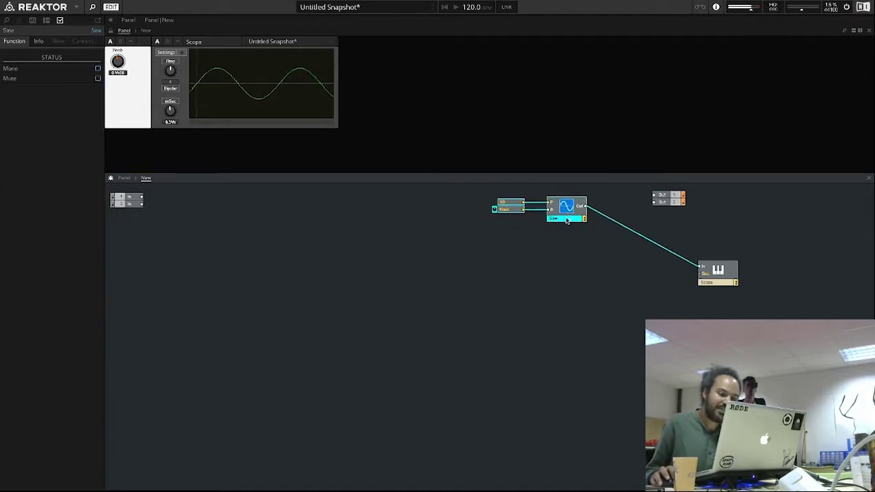
pyautogui.moveTo(587, 209)
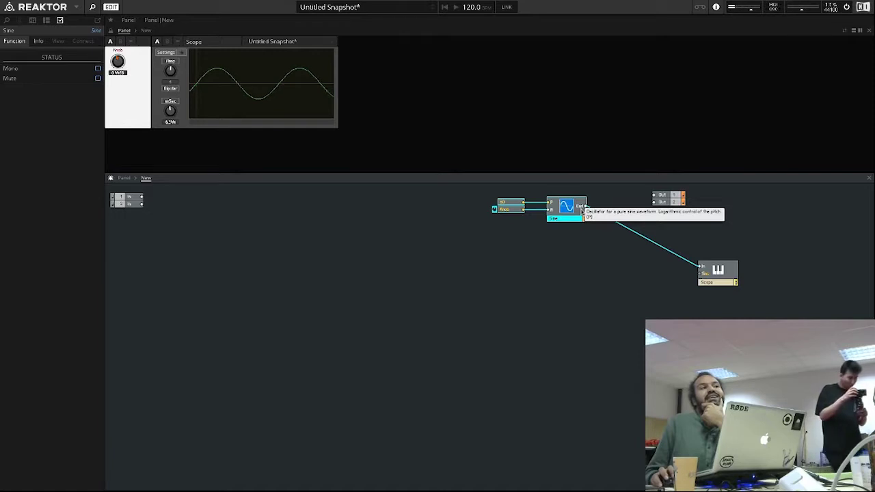
pyautogui.click(561, 266)
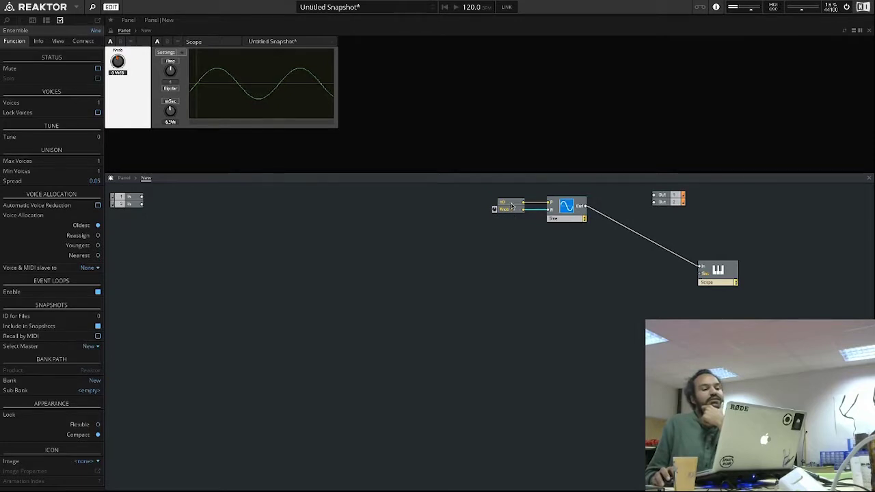
# Delete the pitch constant and create a replacement constant on the Sine's P input, directly above the Knob
pyautogui.click(512, 205)
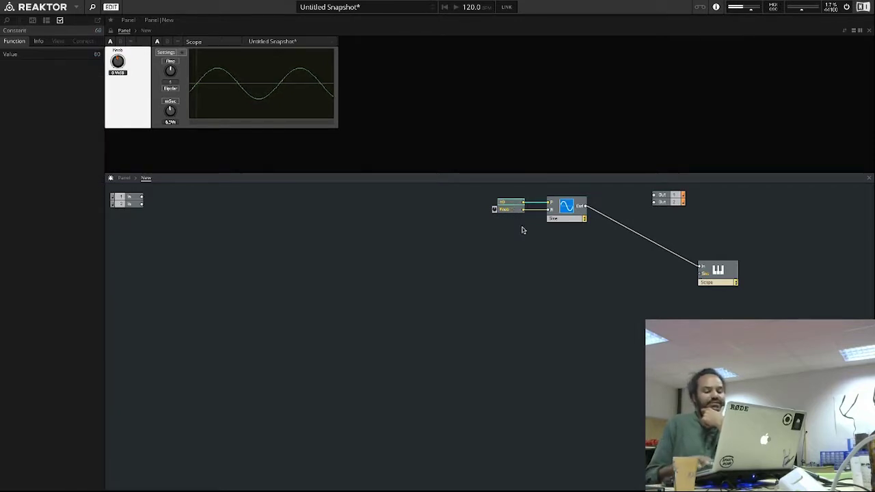
pyautogui.press('Delete')
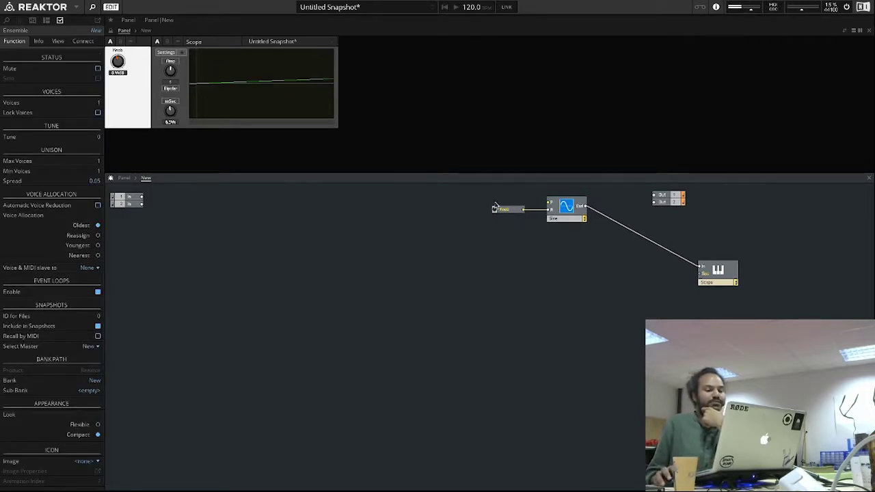
pyautogui.rightClick(545, 203)
pyautogui.click(572, 211)
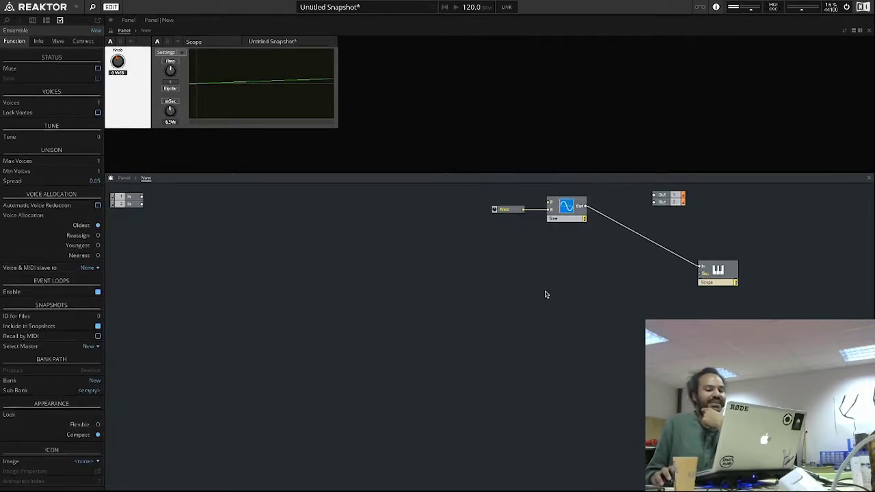
pyautogui.moveTo(515, 206); pyautogui.dragTo(511, 210)
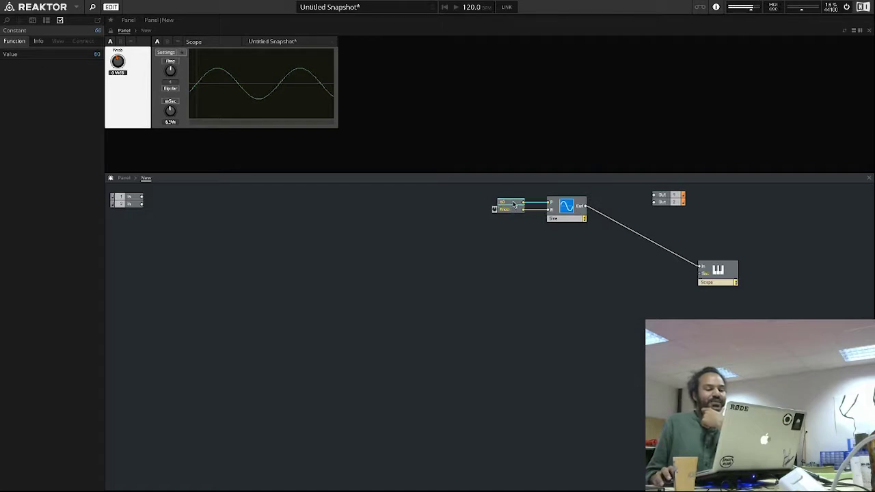
# Wire the Sine output to output ports 1 and 2 and shift the output module slightly closer to the Sine
pyautogui.moveTo(586, 209)
pyautogui.moveTo(586, 208); pyautogui.dragTo(658, 204)
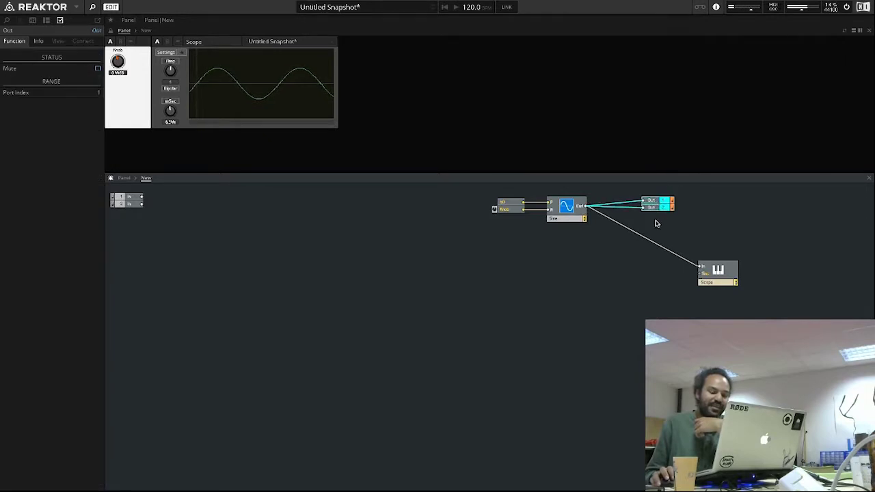
pyautogui.click(655, 223)
pyautogui.moveTo(601, 189); pyautogui.dragTo(585, 207)
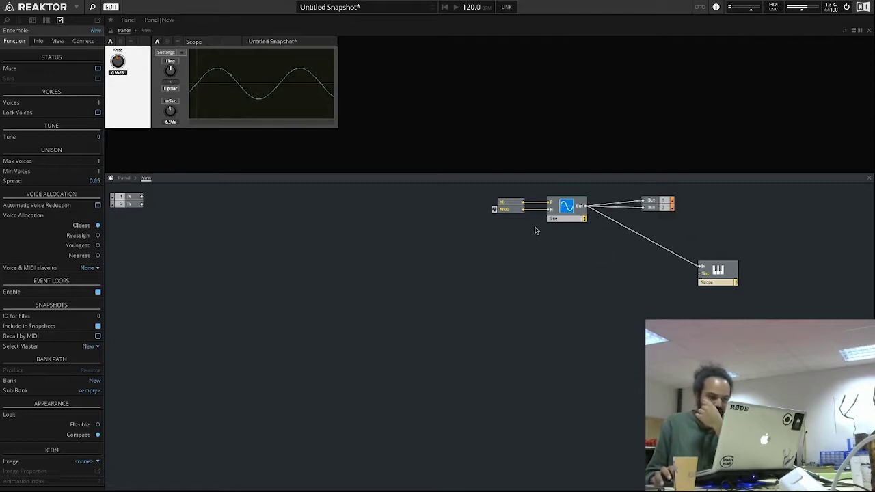
pyautogui.click(507, 209)
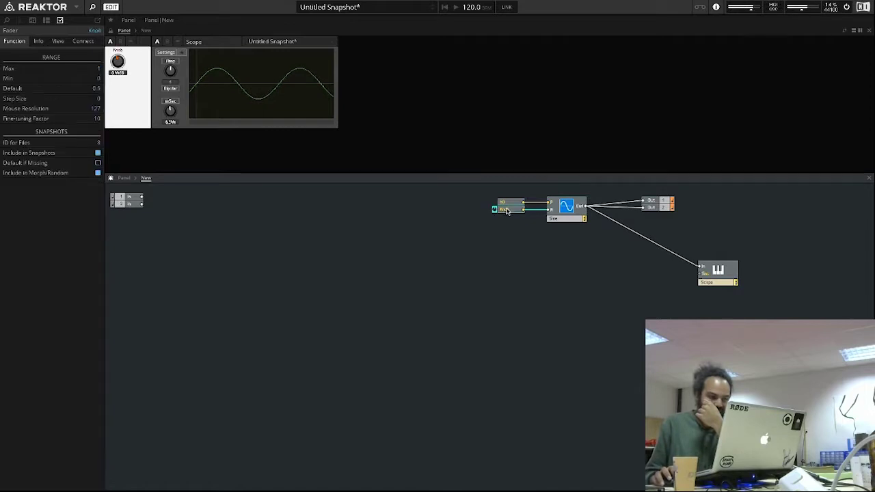
pyautogui.click(534, 236)
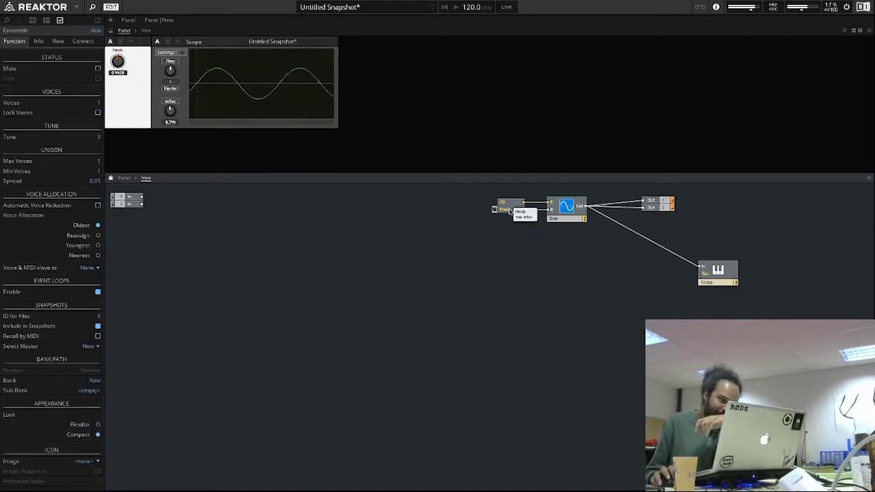
pyautogui.click(513, 203)
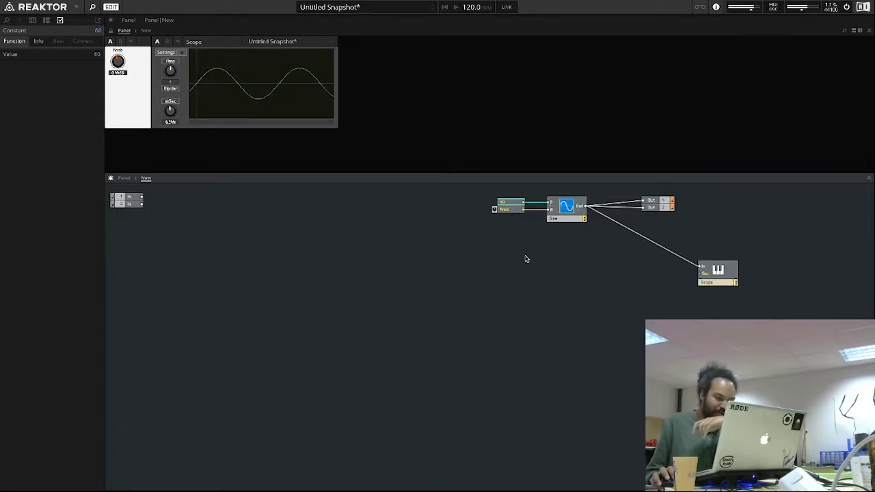
pyautogui.moveTo(520, 204); pyautogui.dragTo(516, 205)
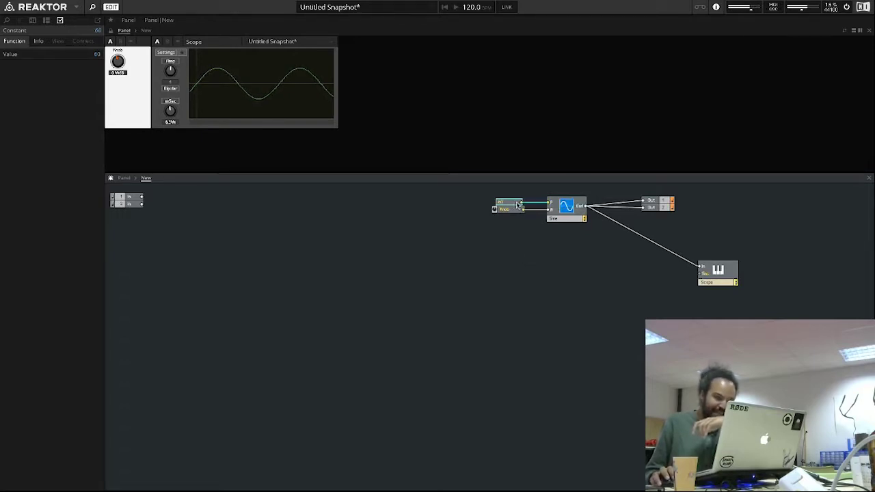
pyautogui.click(513, 213)
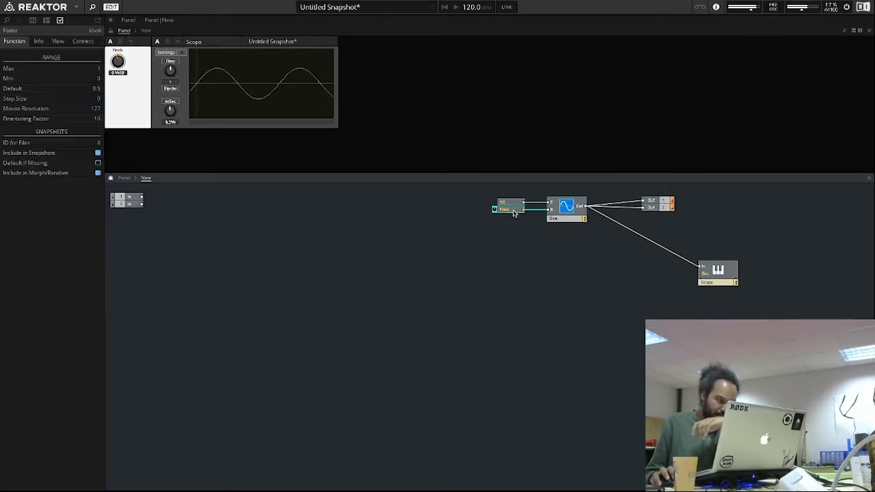
pyautogui.rightClick(354, 239)
pyautogui.moveTo(397, 243)
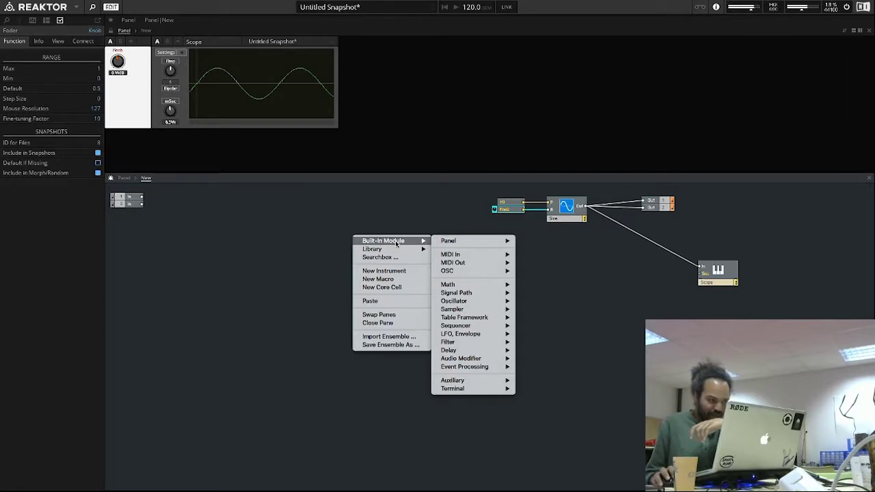
pyautogui.moveTo(454, 245)
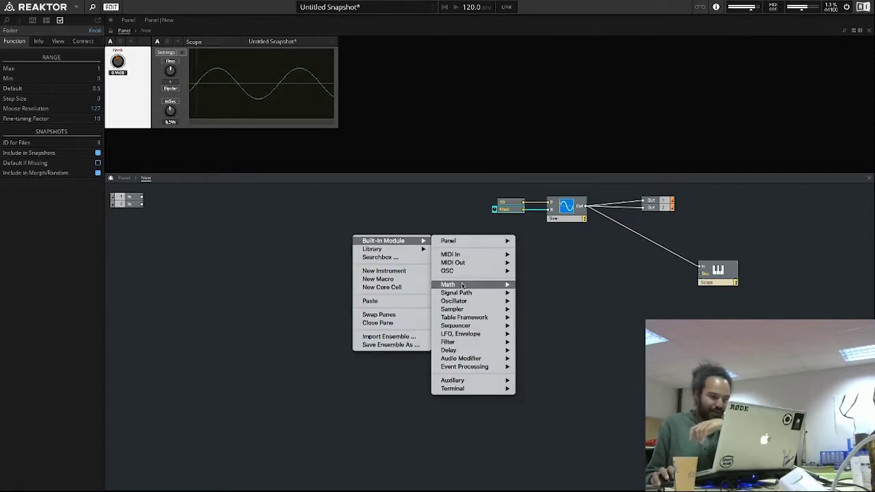
pyautogui.click(621, 283)
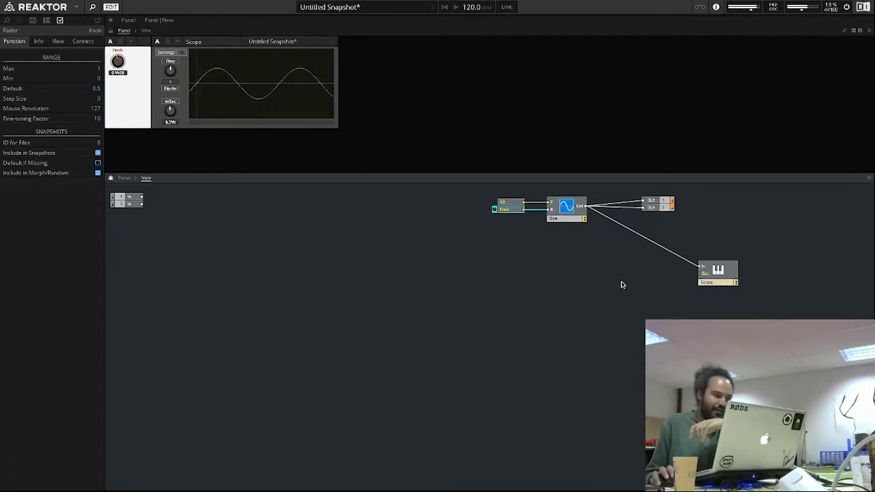
# Delete both the pitch constant and the Knob feeding the Sine
pyautogui.click(525, 240)
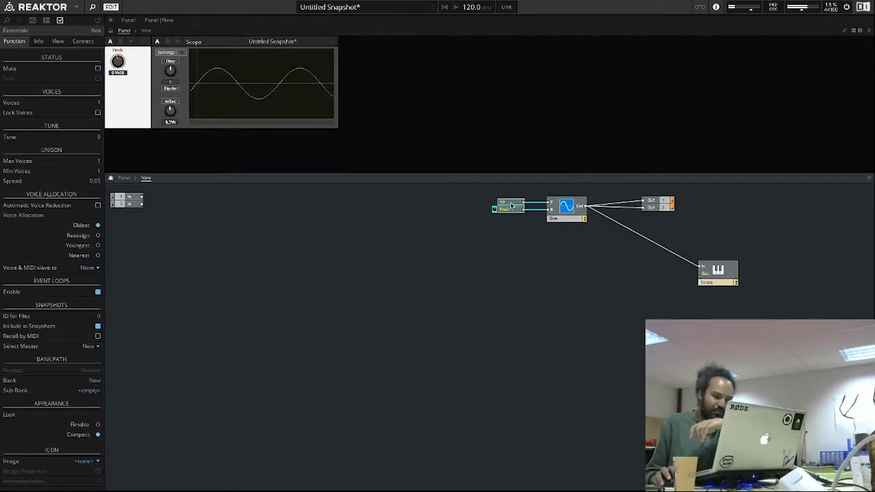
pyautogui.rightClick(509, 203)
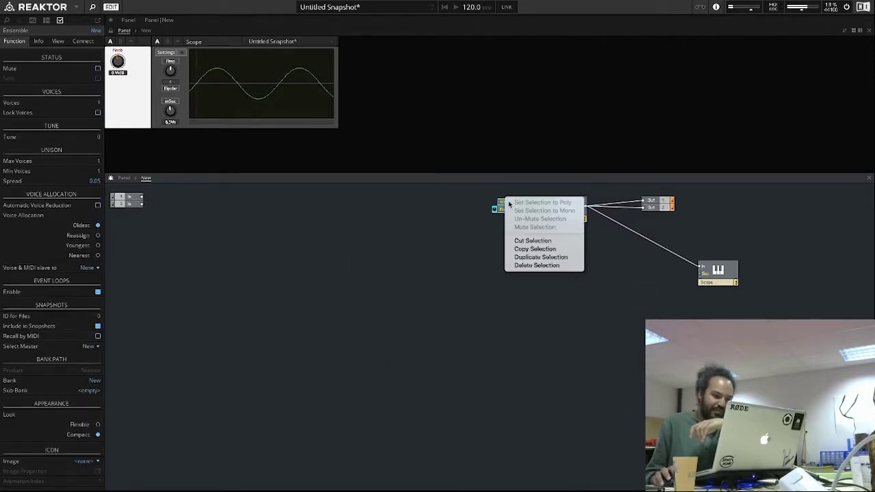
pyautogui.click(484, 230)
pyautogui.moveTo(525, 250); pyautogui.dragTo(484, 191)
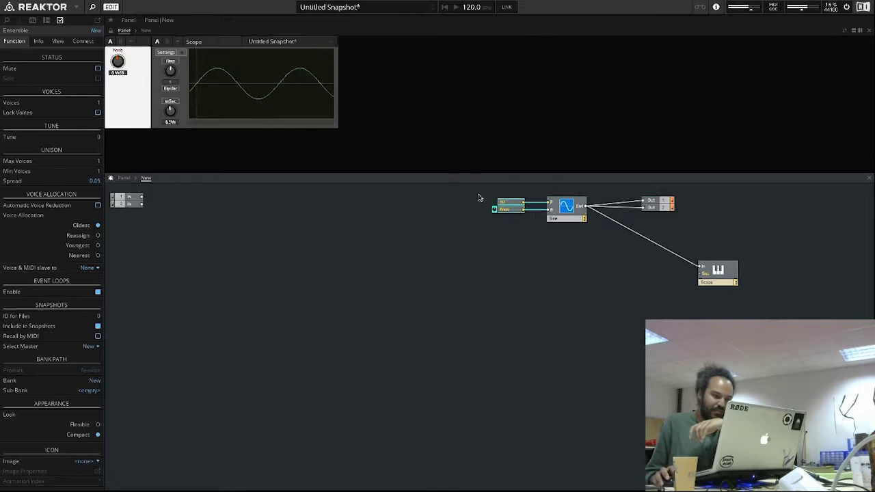
pyautogui.rightClick(513, 205)
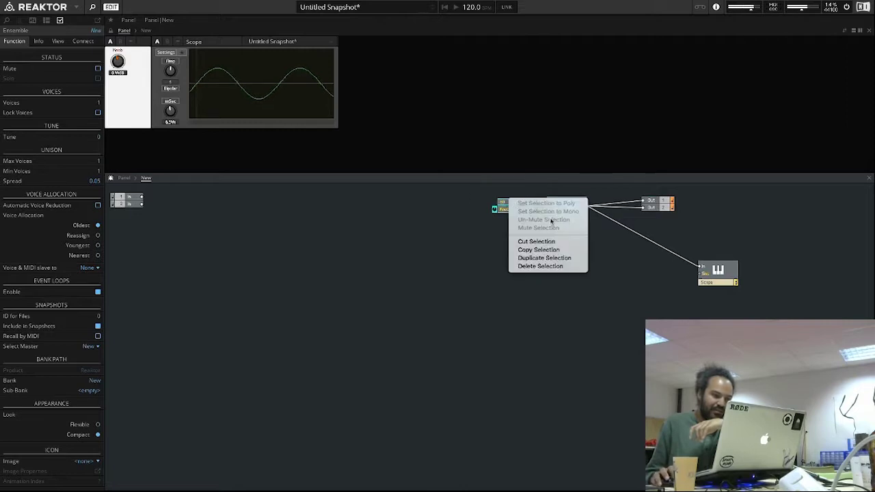
pyautogui.click(535, 267)
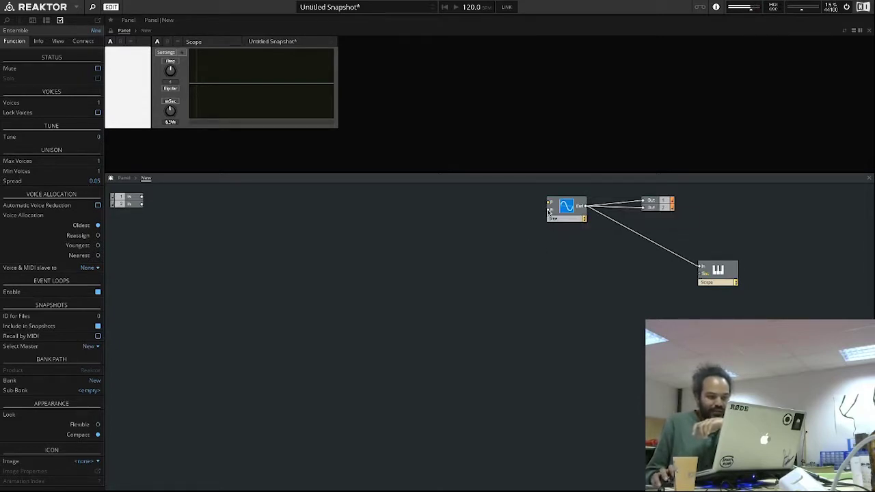
# Create an automatically configured amplitude control on the Sine's A input and try it on the panel
pyautogui.rightClick(548, 212)
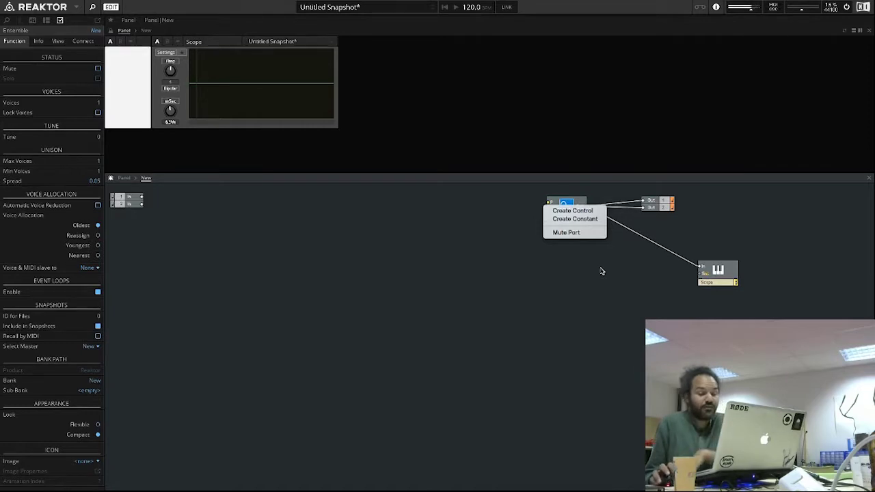
pyautogui.click(580, 210)
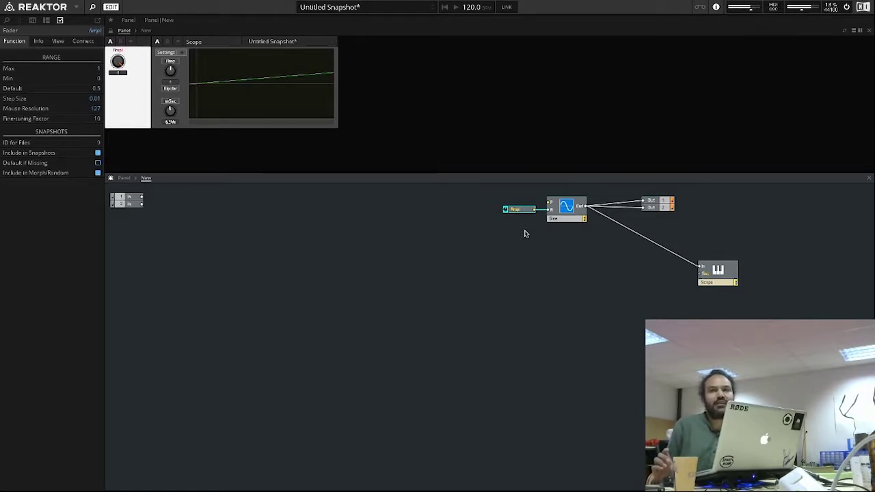
pyautogui.click(566, 207)
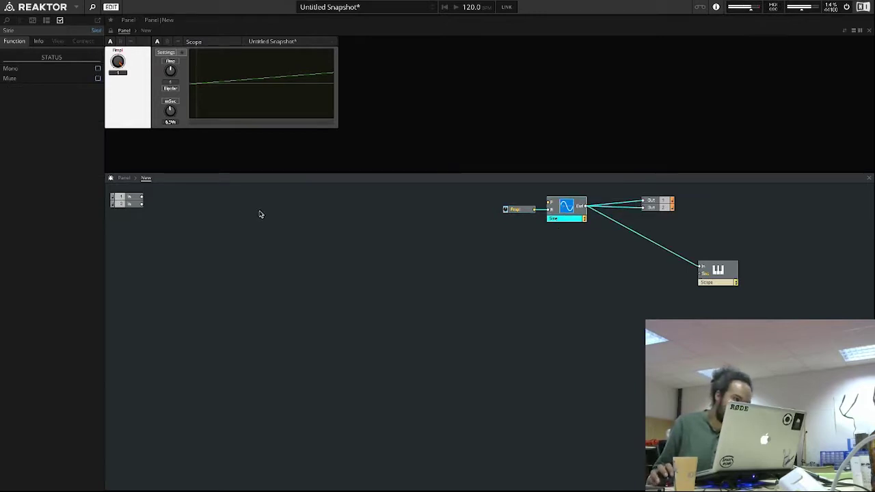
pyautogui.moveTo(117, 61)
pyautogui.mouseDown()
pyautogui.moveTo(120, 128)
pyautogui.moveTo(118, 62)
pyautogui.mouseUp()
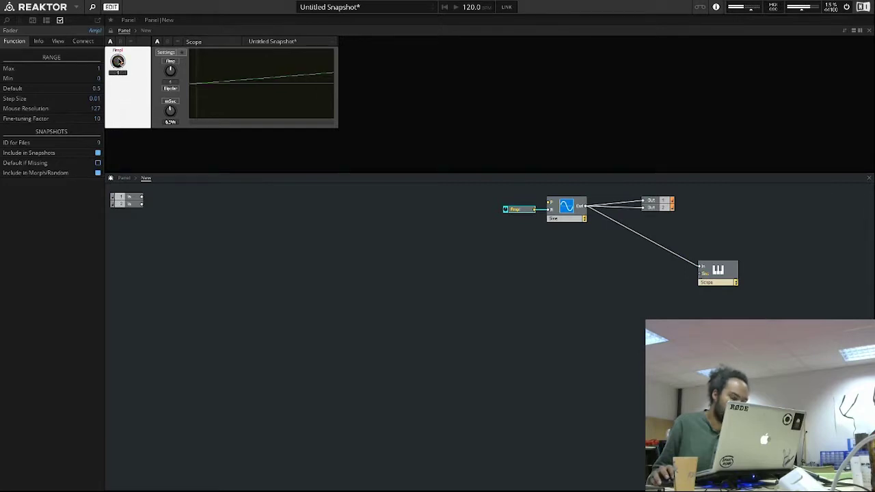
# Try out a built-in panel Knob placed below the Ampl control, and delete it
pyautogui.rightClick(436, 254)
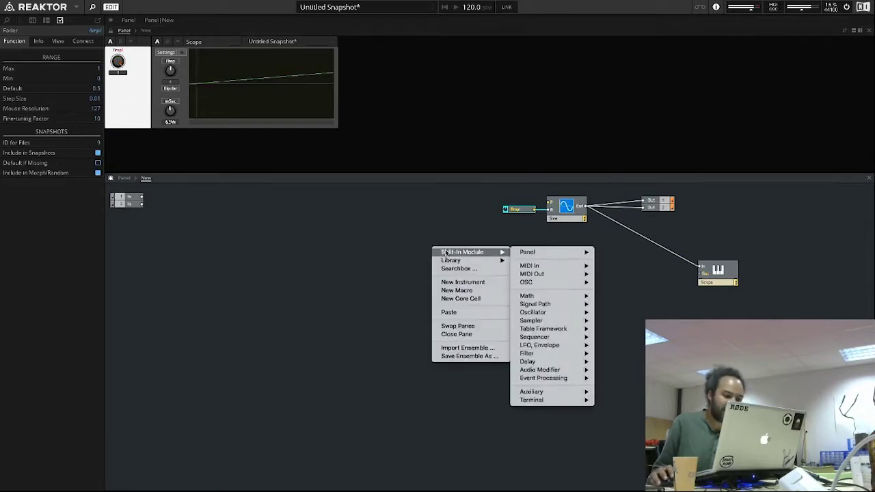
pyautogui.moveTo(552, 253)
pyautogui.click(610, 261)
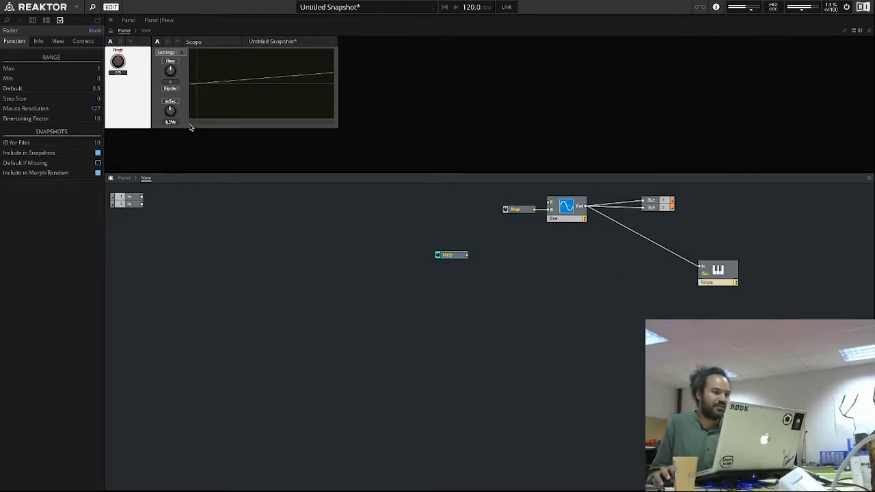
pyautogui.moveTo(126, 82); pyautogui.dragTo(133, 101)
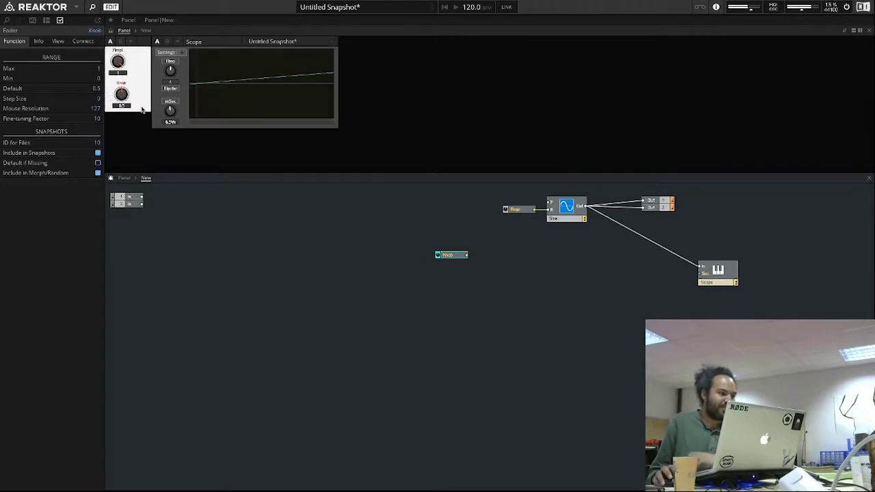
pyautogui.moveTo(121, 96); pyautogui.dragTo(136, 70)
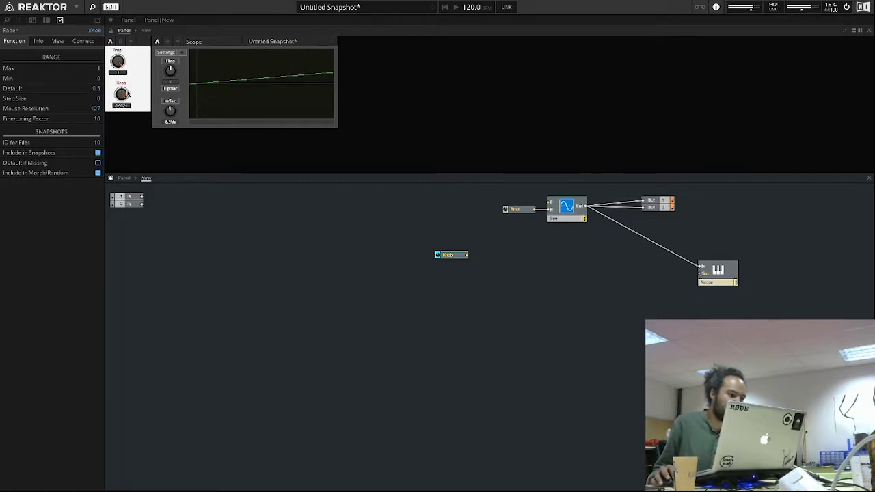
pyautogui.click(442, 250)
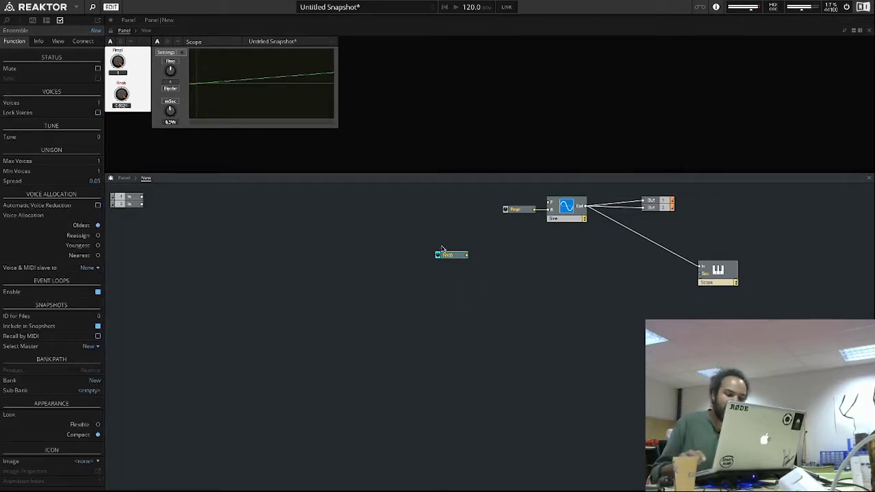
pyautogui.press('Delete')
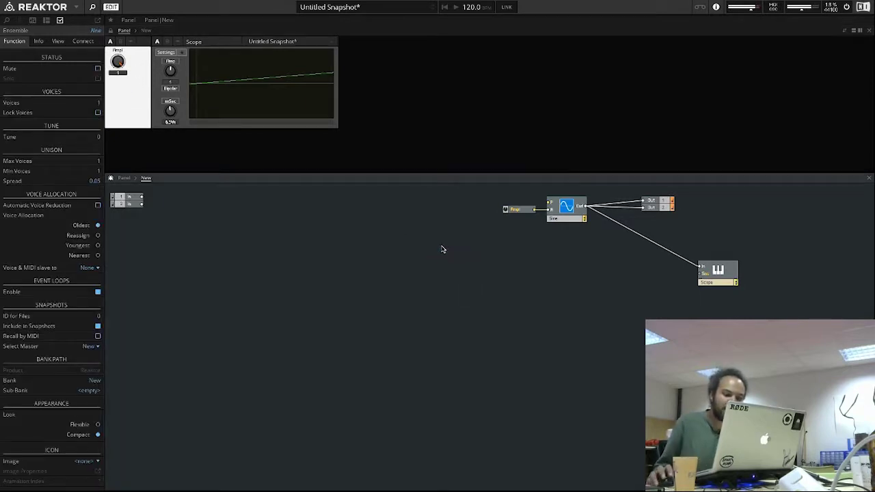
# Create a pitch control on the Sine's P input
pyautogui.rightClick(550, 204)
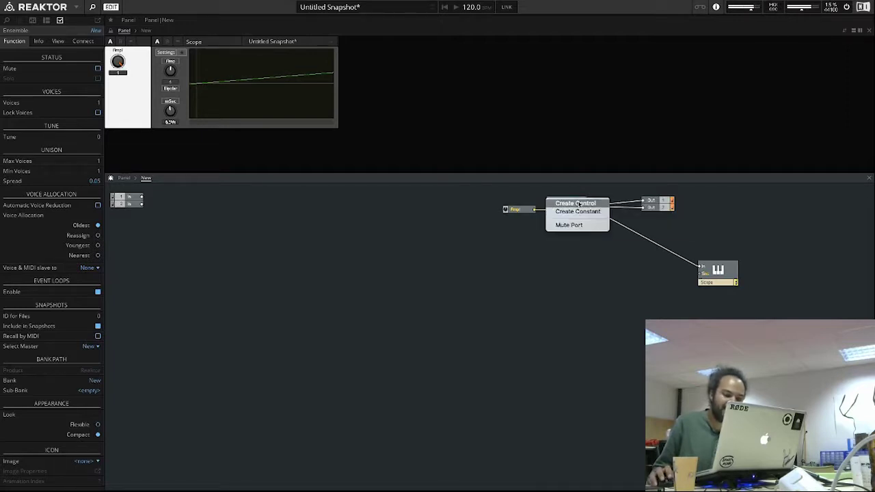
pyautogui.click(578, 204)
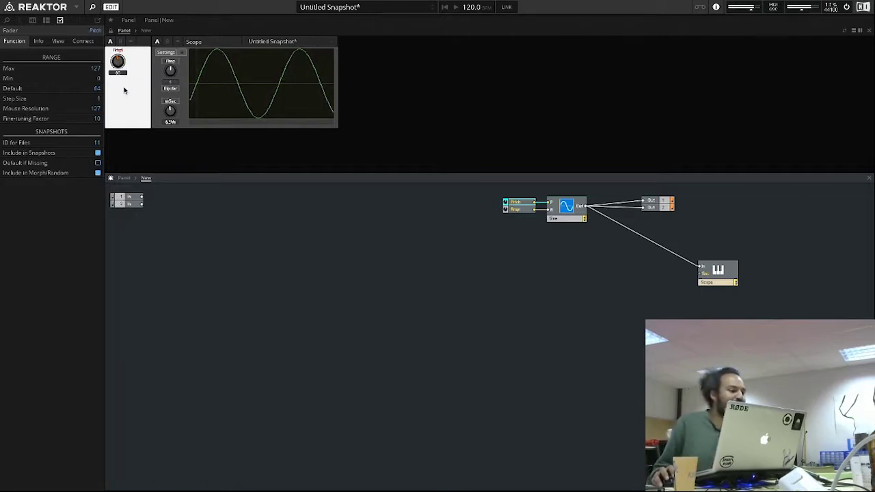
pyautogui.click(127, 91)
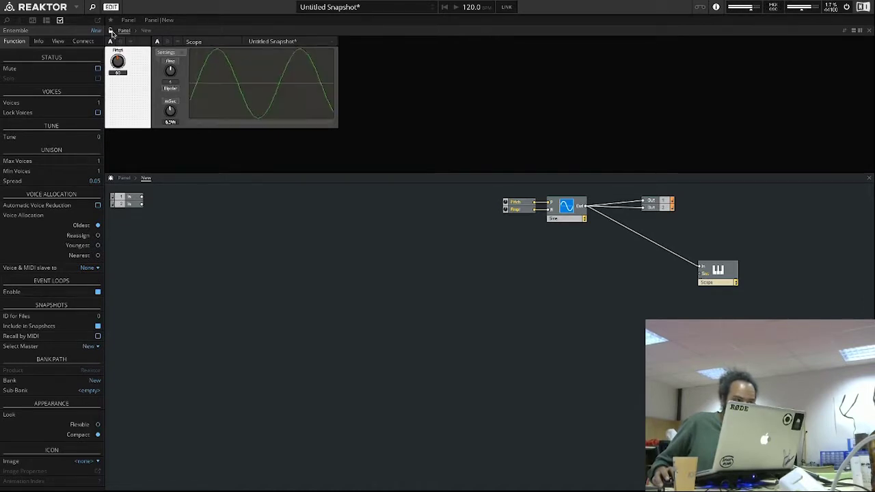
# Unlock the panel, place the Pitch knob directly to the right of the Ampl knob, and lock the panel again
pyautogui.click(111, 32)
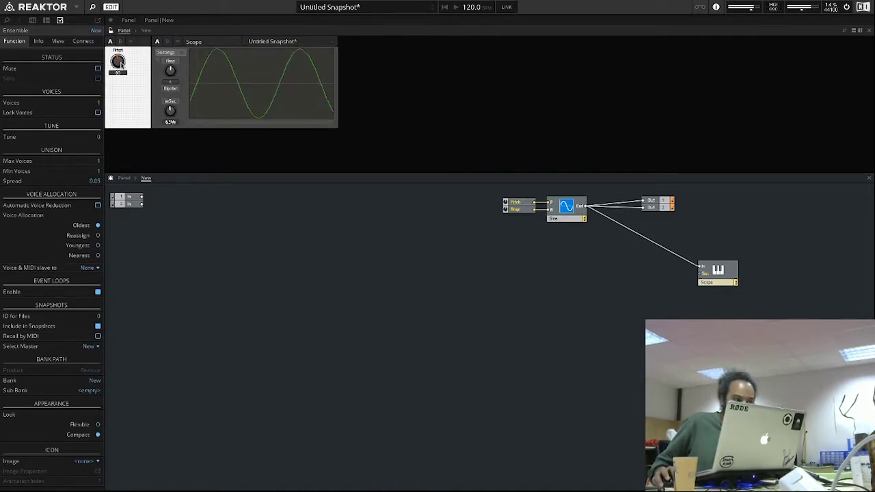
pyautogui.moveTo(118, 63); pyautogui.dragTo(139, 65)
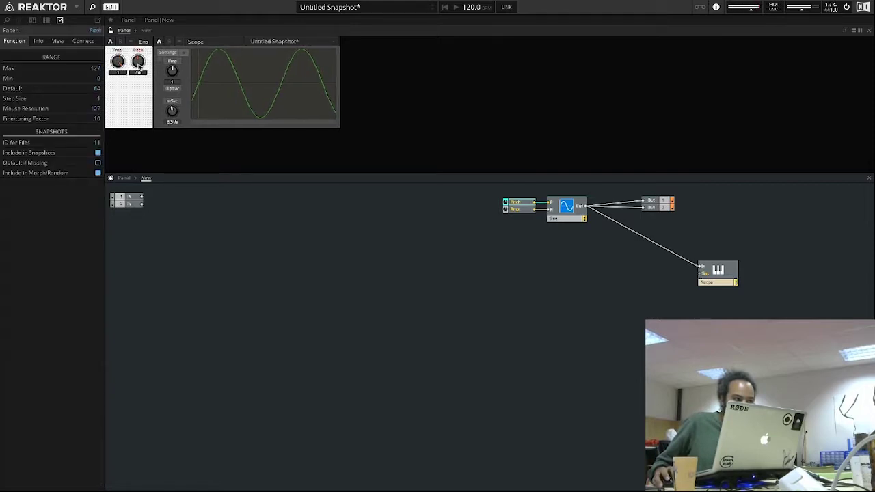
pyautogui.click(111, 33)
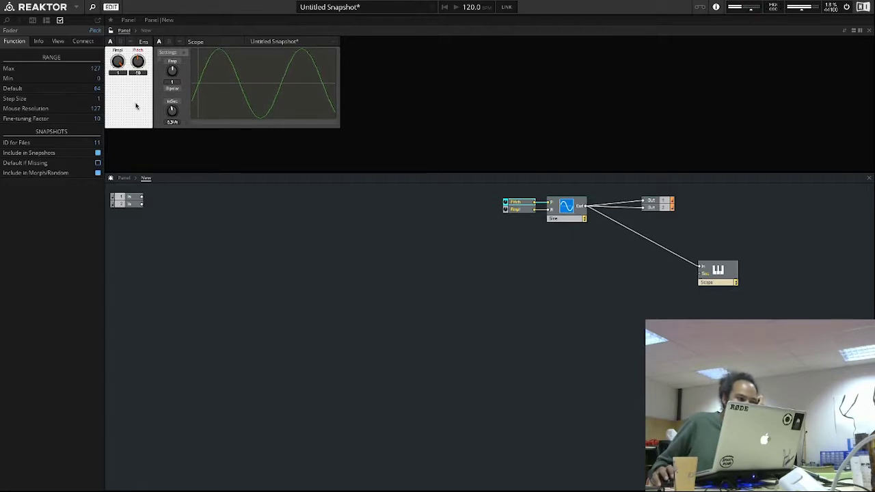
pyautogui.click(111, 31)
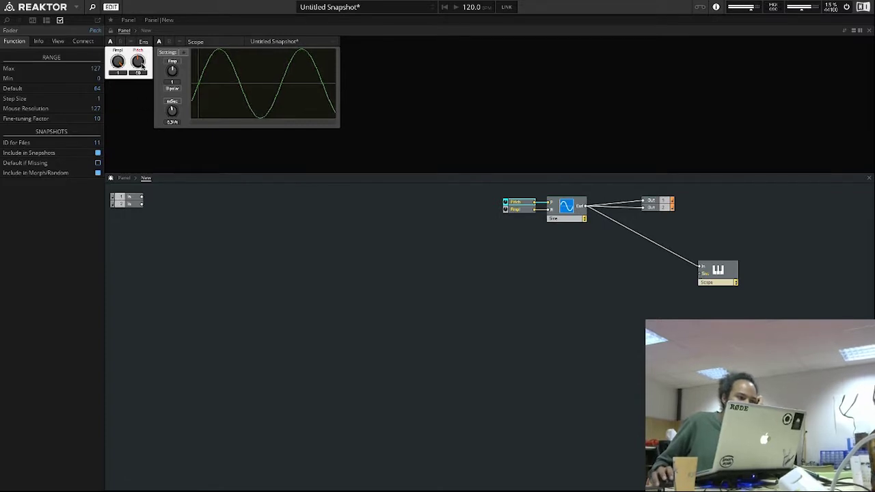
# Try the Pitch knob on the locked panel, and unlock the panel briefly to nudge the knob's position slightly away from Ampl
pyautogui.moveTo(138, 65)
pyautogui.mouseDown()
pyautogui.moveTo(141, 77)
pyautogui.moveTo(141, 62)
pyautogui.mouseUp()
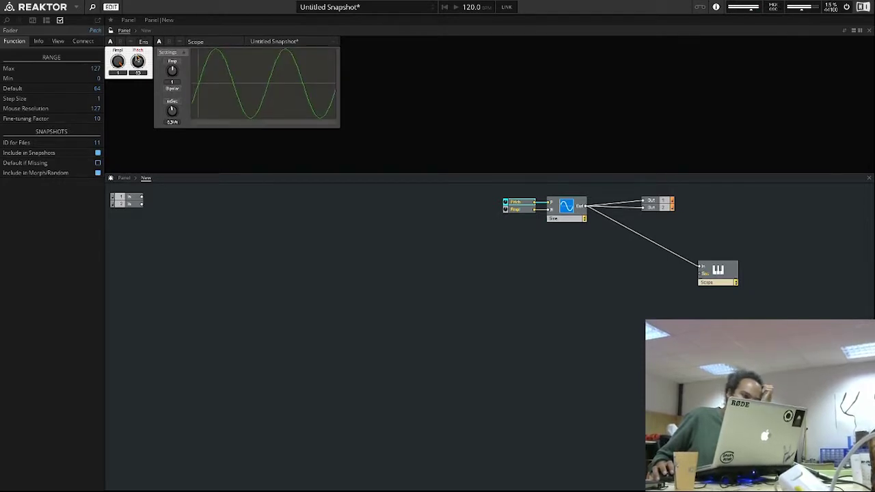
pyautogui.press('super+e')
pyautogui.moveTo(138, 62)
pyautogui.mouseDown()
pyautogui.moveTo(149, 101)
pyautogui.moveTo(143, 70)
pyautogui.mouseUp()
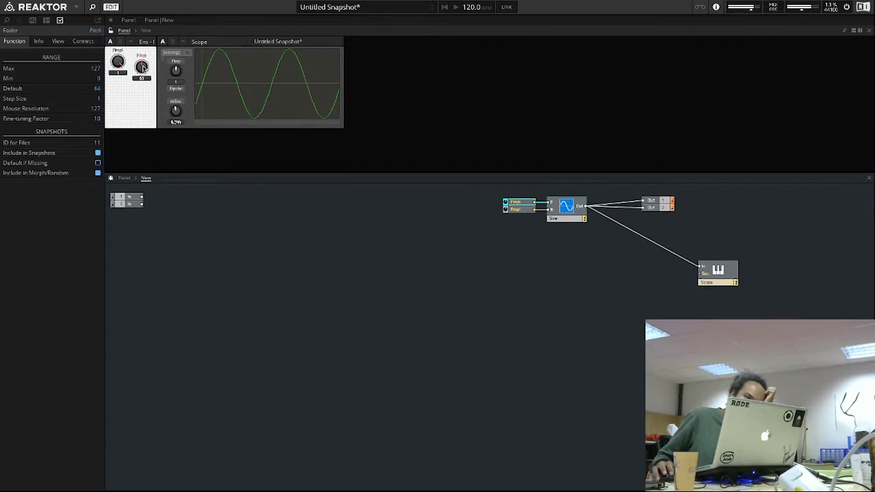
pyautogui.click(111, 33)
pyautogui.moveTo(139, 60)
pyautogui.mouseDown()
pyautogui.moveTo(140, 52)
pyautogui.moveTo(142, 67)
pyautogui.mouseUp()
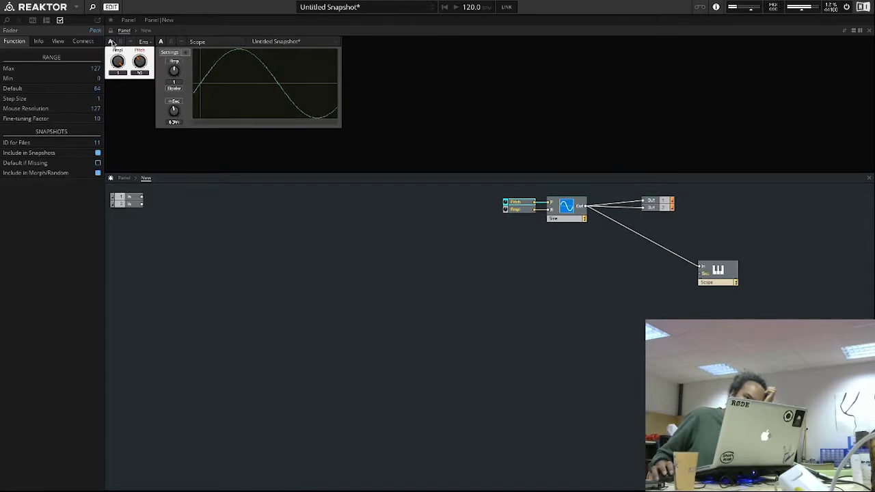
# Try moving the Pitch knob far below and to the right of Ampl on the unlocked panel, and undo the move
pyautogui.click(110, 32)
pyautogui.moveTo(140, 60); pyautogui.dragTo(196, 141)
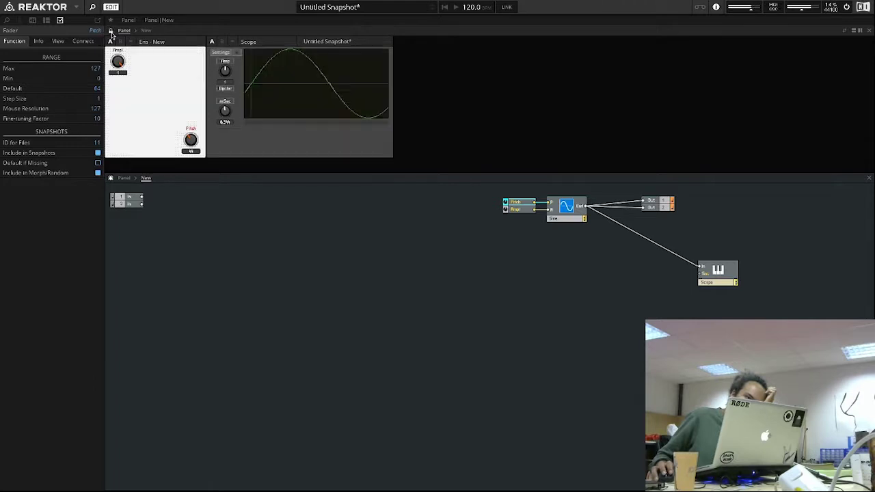
pyautogui.hotkey('ctrl', 'z')
pyautogui.moveTo(141, 64); pyautogui.dragTo(140, 61)
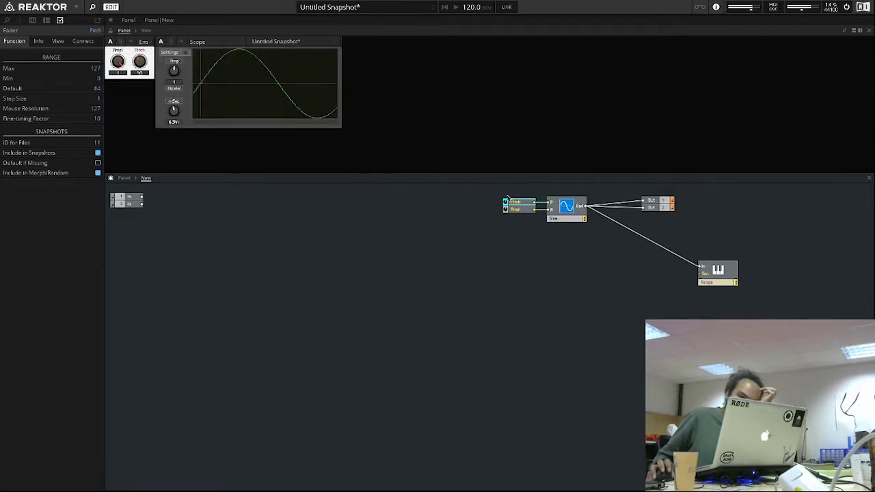
# Try out both knobs on the locked panel, leaving Pitch at 72 and Ampl at about 0.55
pyautogui.moveTo(553, 205)
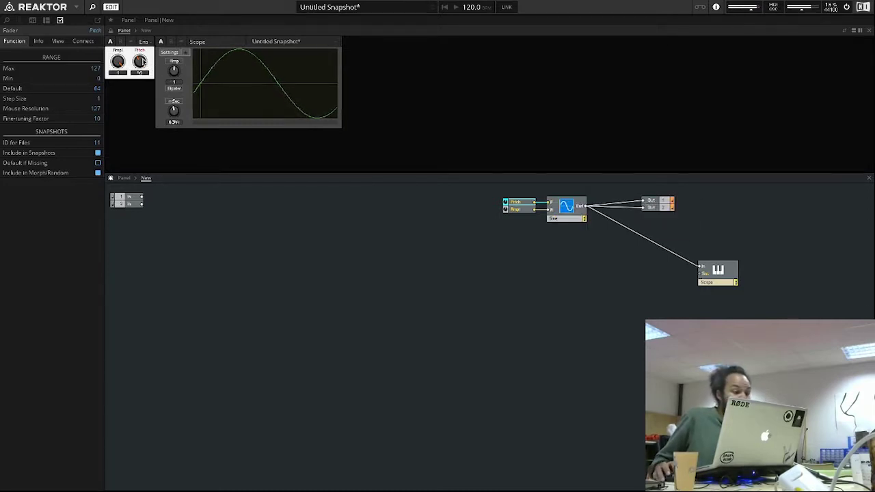
pyautogui.moveTo(141, 63); pyautogui.dragTo(154, 32)
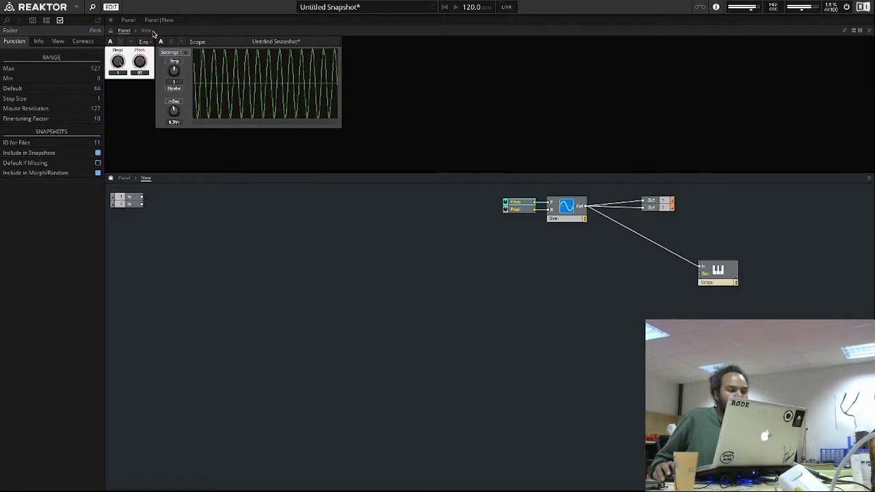
pyautogui.moveTo(141, 61)
pyautogui.mouseDown()
pyautogui.moveTo(143, 90)
pyautogui.moveTo(143, 77)
pyautogui.moveTo(119, 73)
pyautogui.moveTo(119, 98)
pyautogui.moveTo(121, 62)
pyautogui.moveTo(139, 58)
pyautogui.mouseUp()
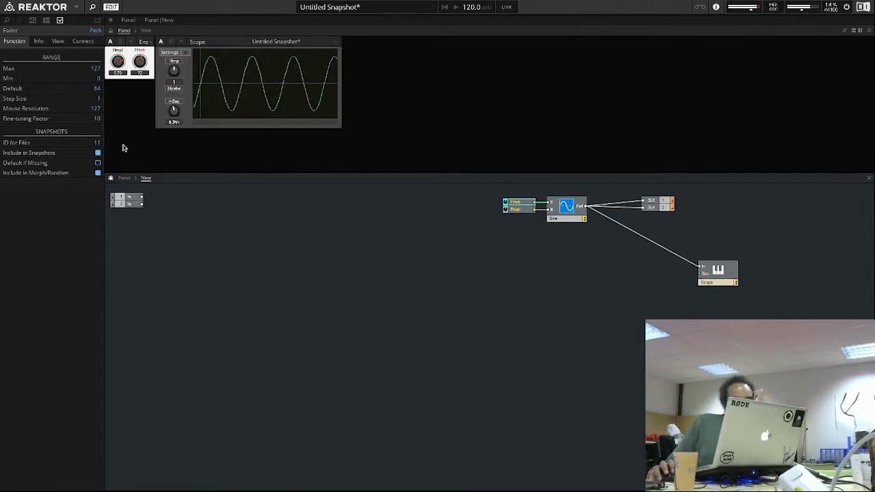
pyautogui.moveTo(119, 63); pyautogui.dragTo(146, 62)
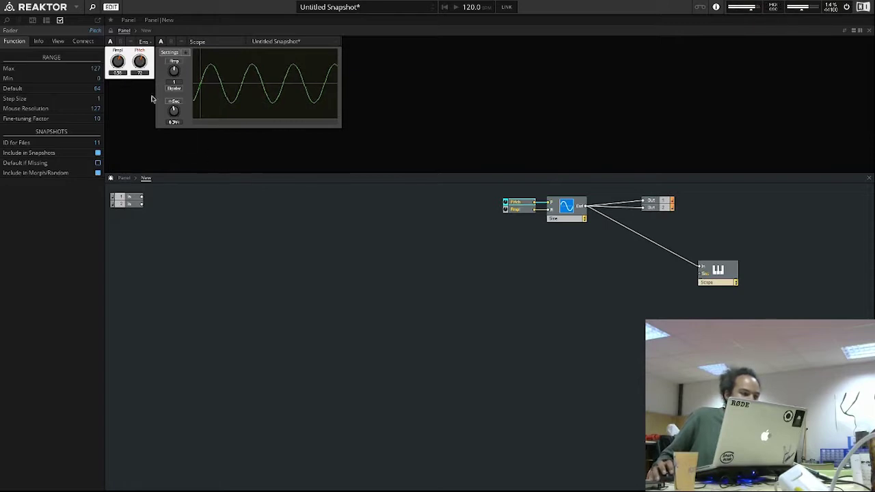
# Open the Pitch control's properties from the panel knob and from its module in the structure
pyautogui.rightClick(140, 62)
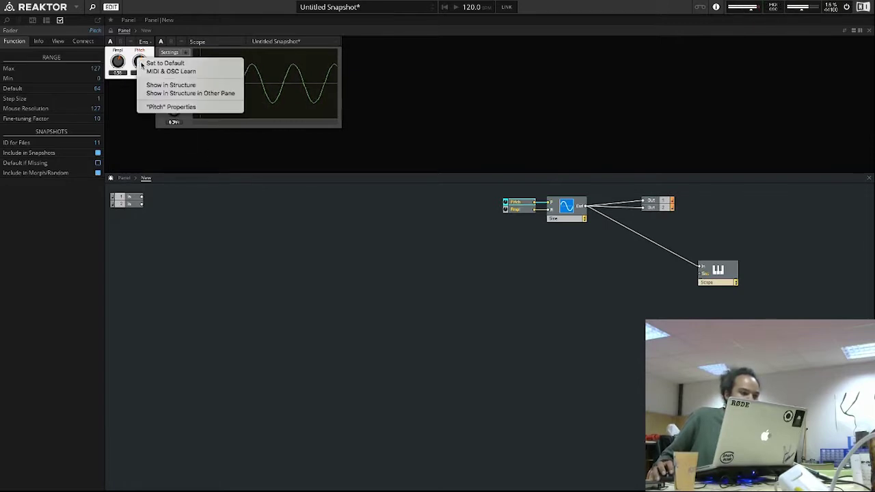
pyautogui.click(172, 108)
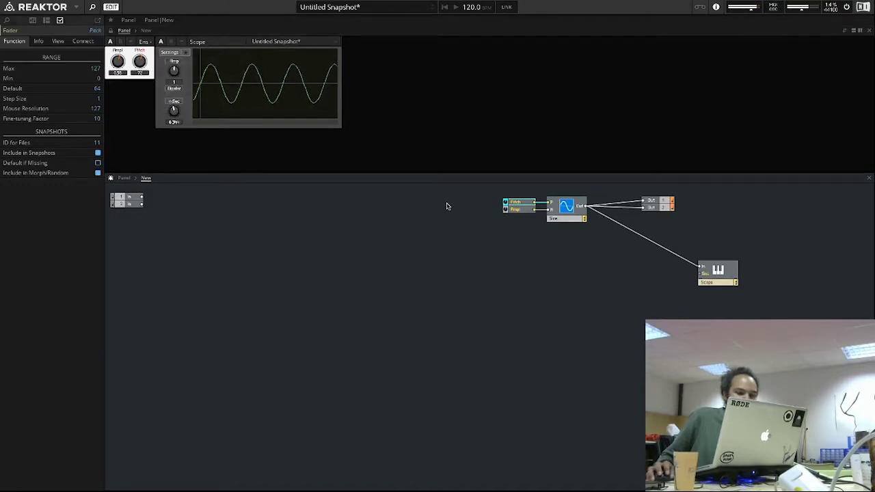
pyautogui.click(535, 205)
pyautogui.click(523, 205)
pyautogui.rightClick(519, 205)
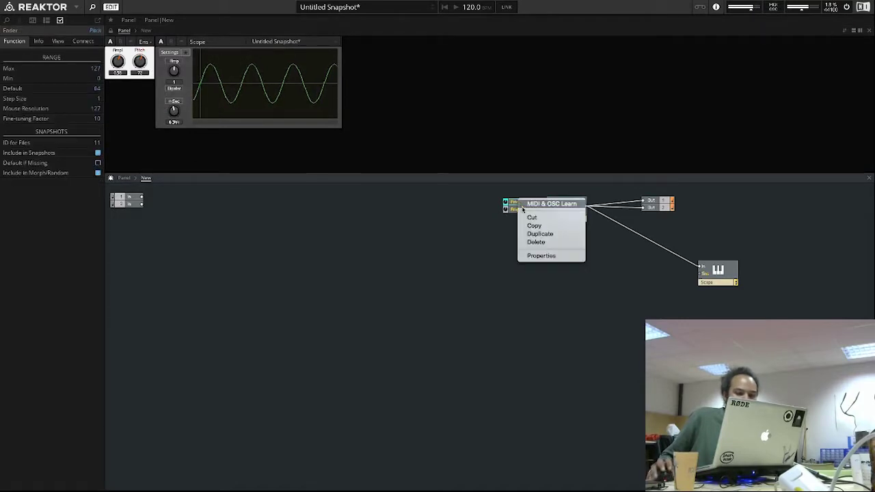
pyautogui.click(565, 255)
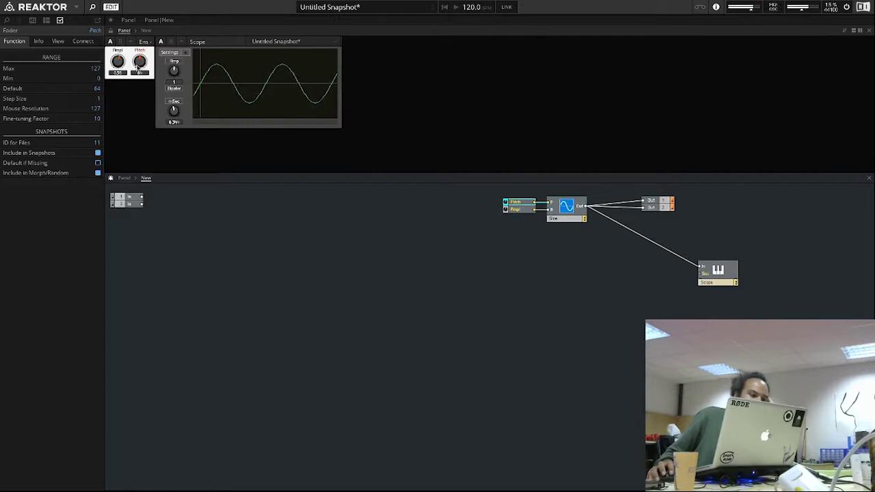
# Set the Pitch control's step size to 0.1 and try the knob on the panel
pyautogui.moveTo(140, 68); pyautogui.dragTo(142, 84)
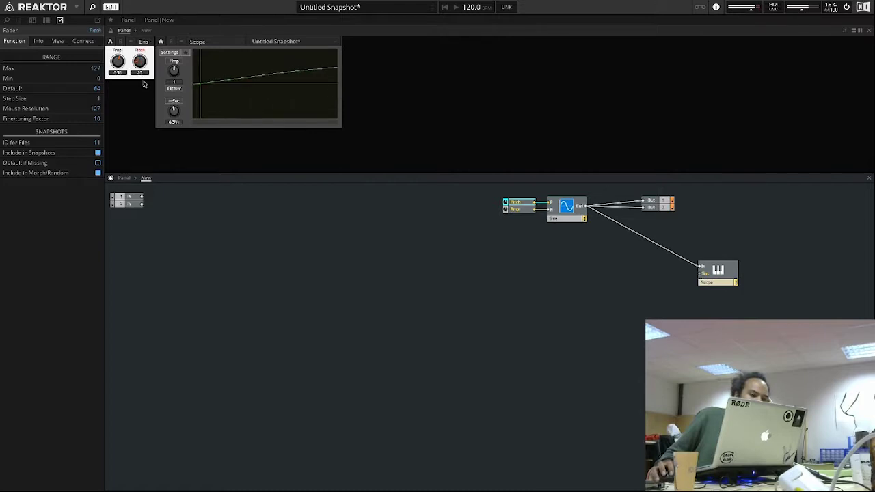
pyautogui.doubleClick(98, 99)
pyautogui.write('1')
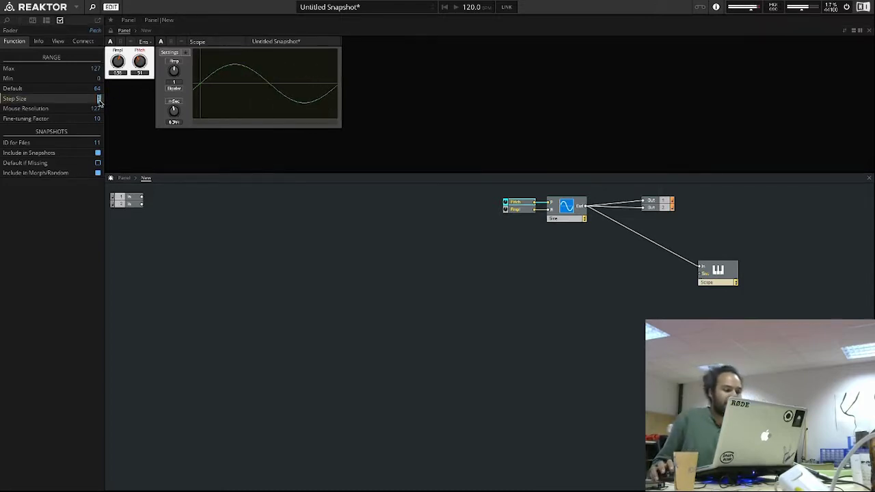
pyautogui.press('Return')
pyautogui.moveTo(140, 64); pyautogui.dragTo(143, 60)
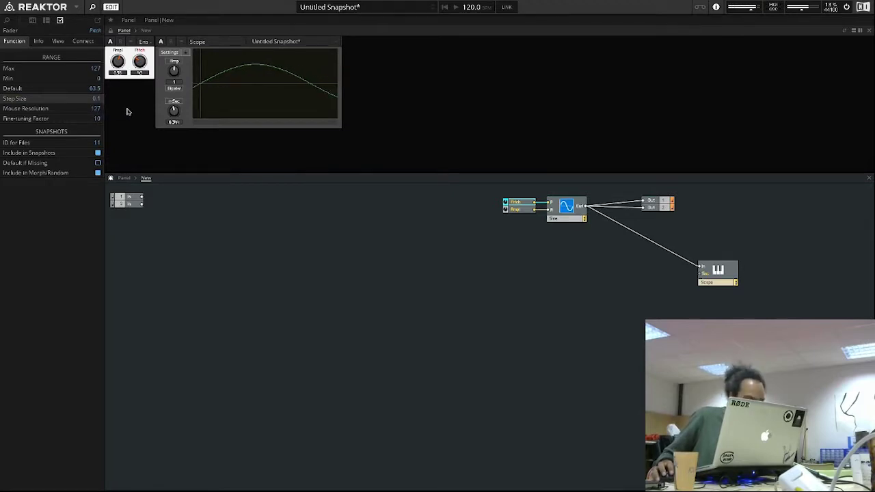
# Set the Pitch control's mouse resolution to 300 and sweep the knob through low and high pitches
pyautogui.doubleClick(97, 109)
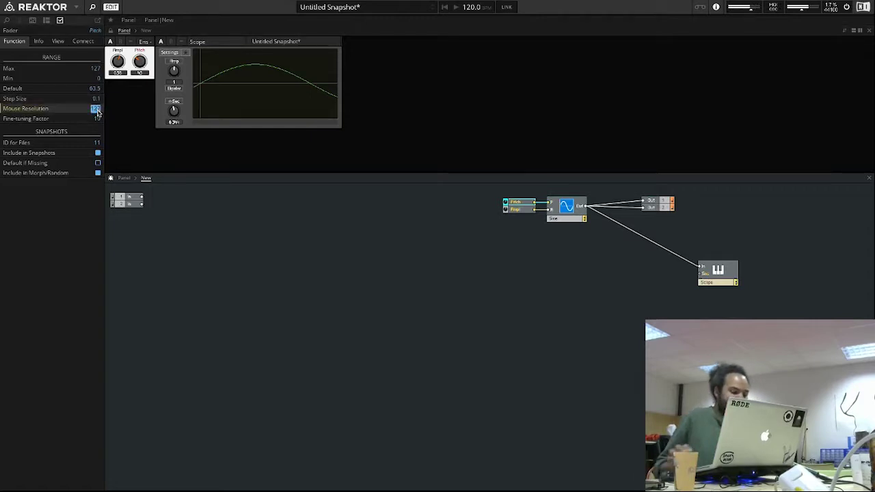
pyautogui.write('300')
pyautogui.press('Return')
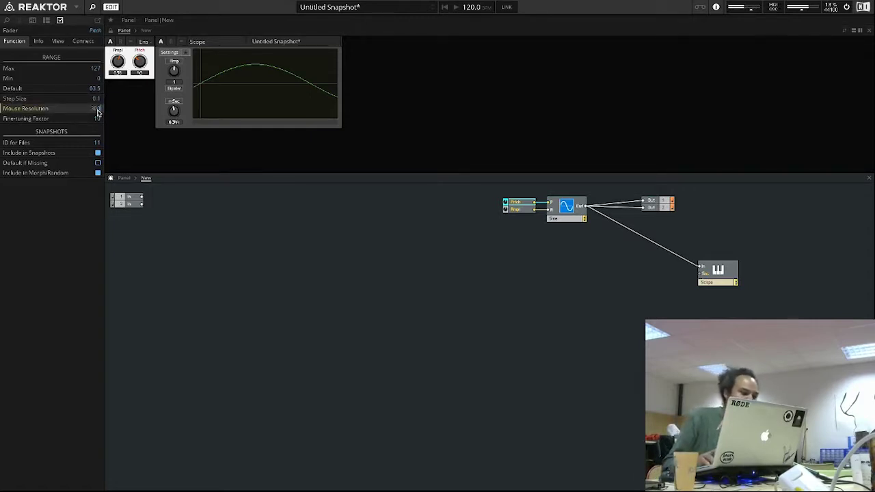
pyautogui.moveTo(144, 67); pyautogui.dragTo(155, 52)
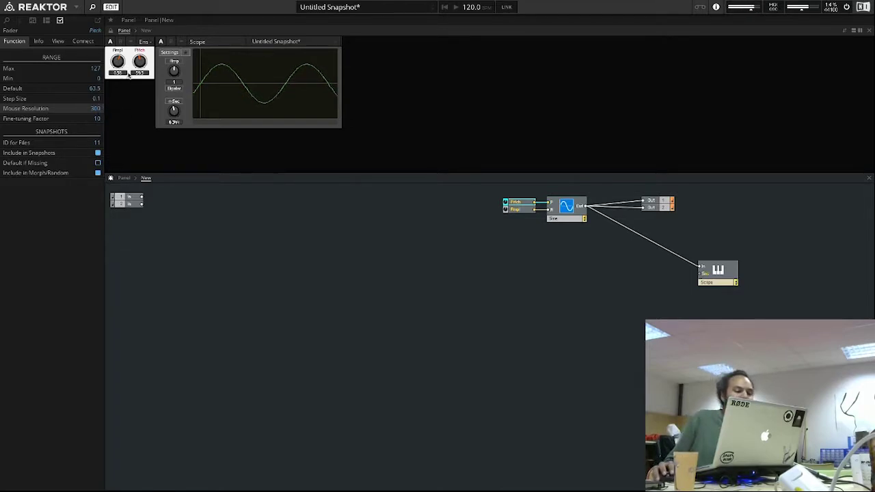
pyautogui.moveTo(140, 67); pyautogui.dragTo(140, 80)
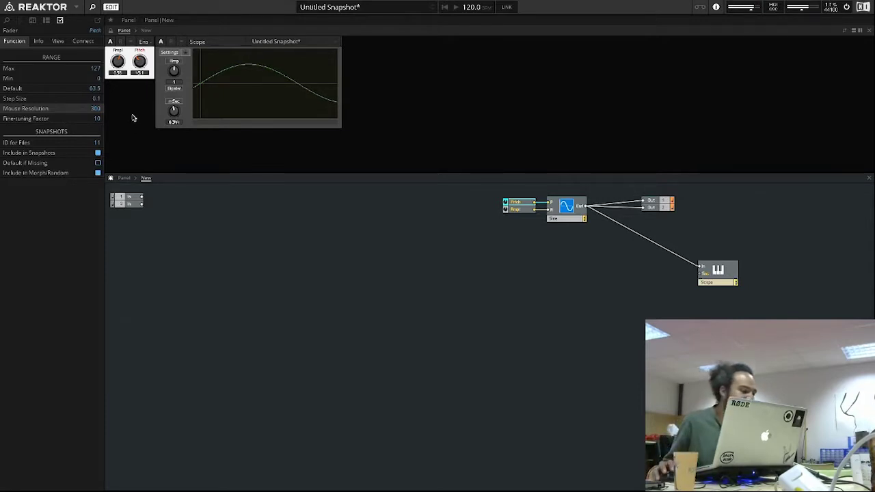
pyautogui.moveTo(141, 61); pyautogui.dragTo(139, 1)
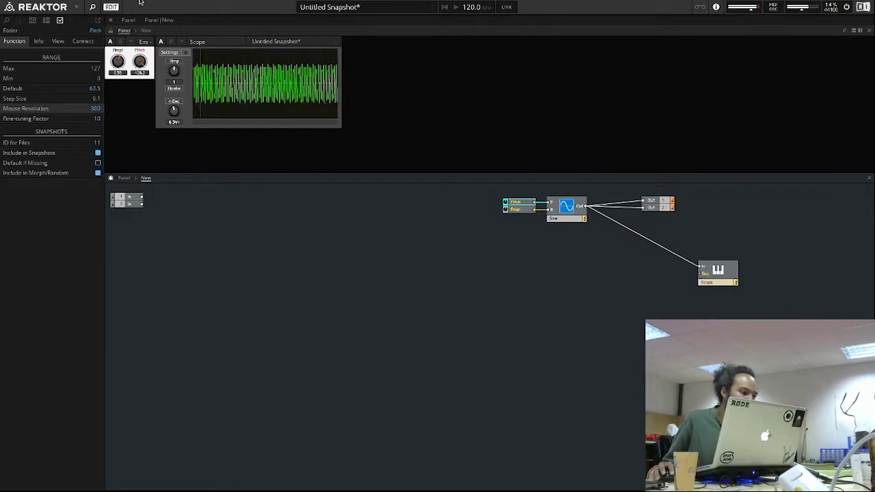
# Restore the Pitch control's mouse resolution to 127 and sweep the knob again for comparison
pyautogui.click(95, 109)
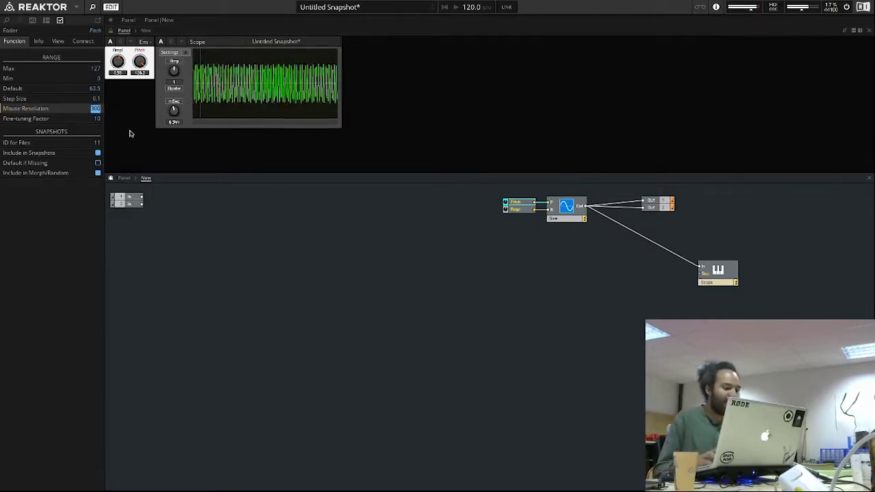
pyautogui.write('127')
pyautogui.press('Return')
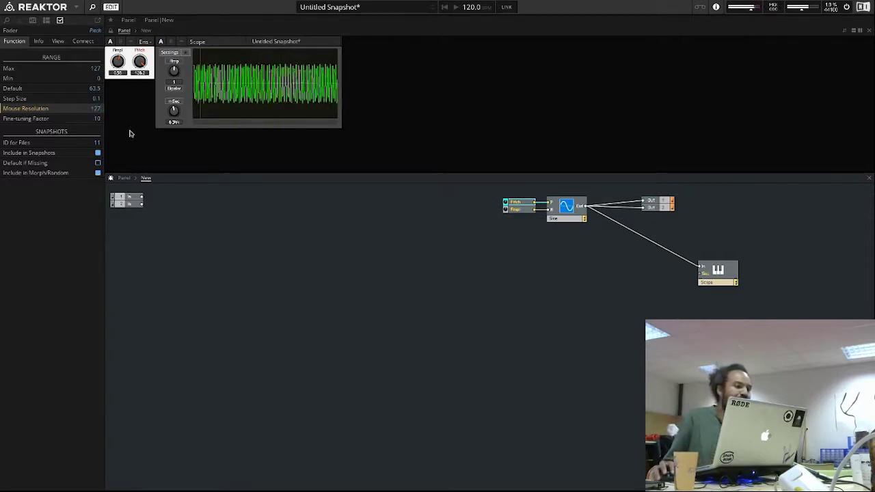
pyautogui.moveTo(140, 62); pyautogui.dragTo(141, 43)
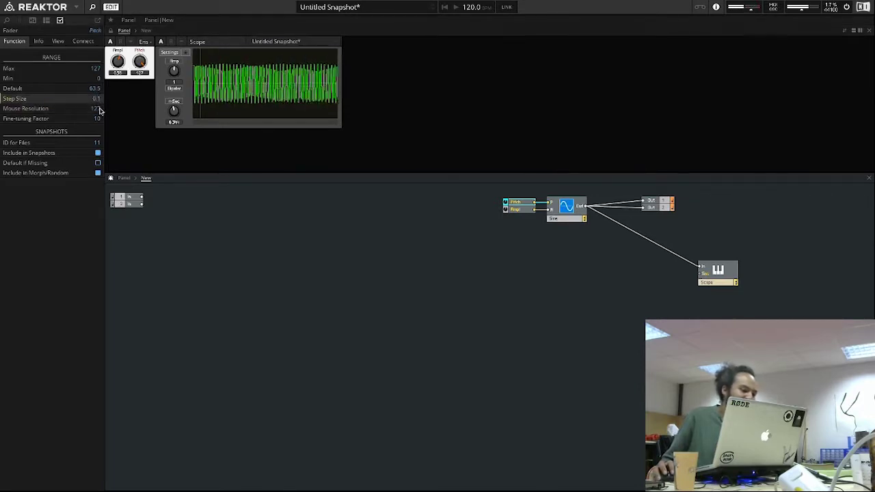
pyautogui.moveTo(138, 68); pyautogui.dragTo(101, 83)
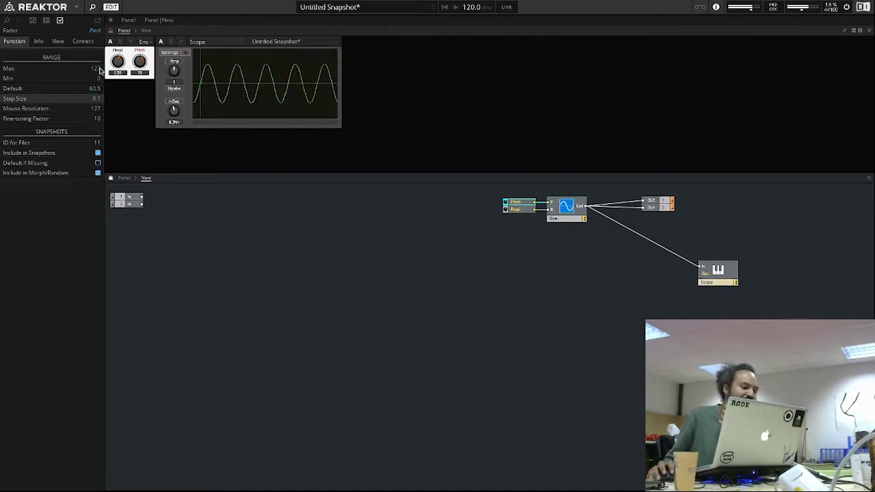
# Set the Pitch control's mouse resolution to 500 and test the knob's finer movement
pyautogui.doubleClick(96, 108)
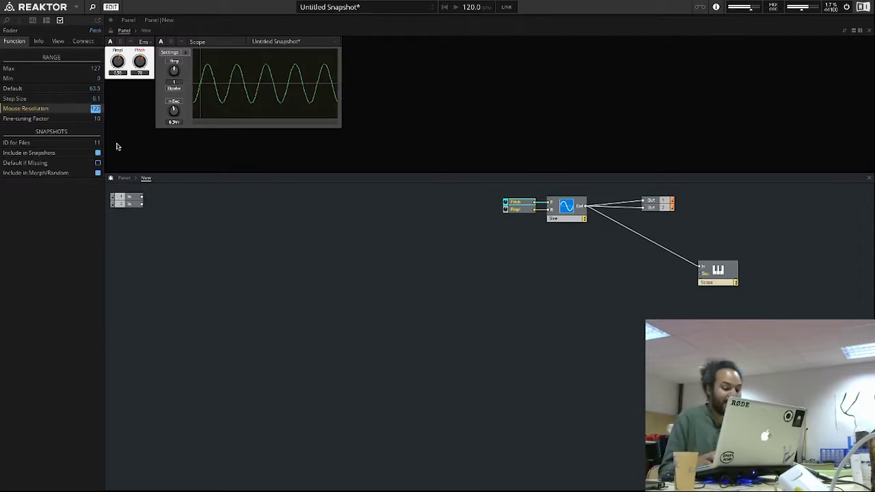
pyautogui.write('500')
pyautogui.press('Return')
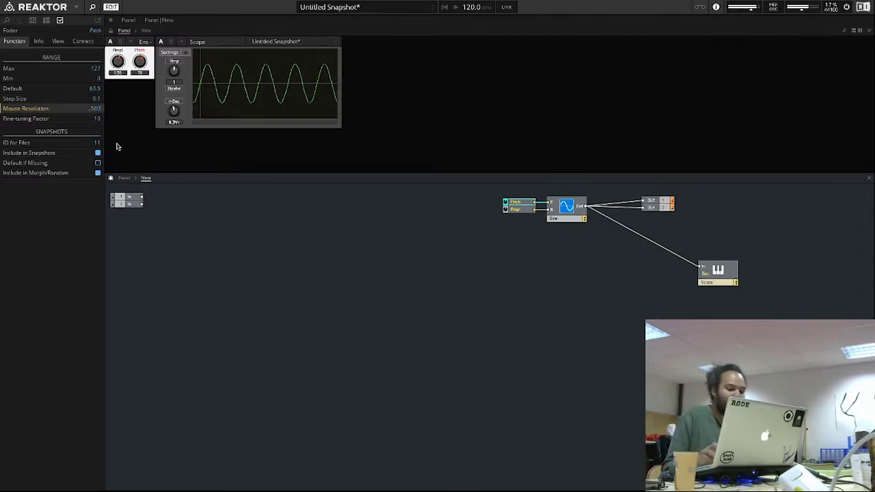
pyautogui.moveTo(144, 63); pyautogui.dragTo(147, 170)
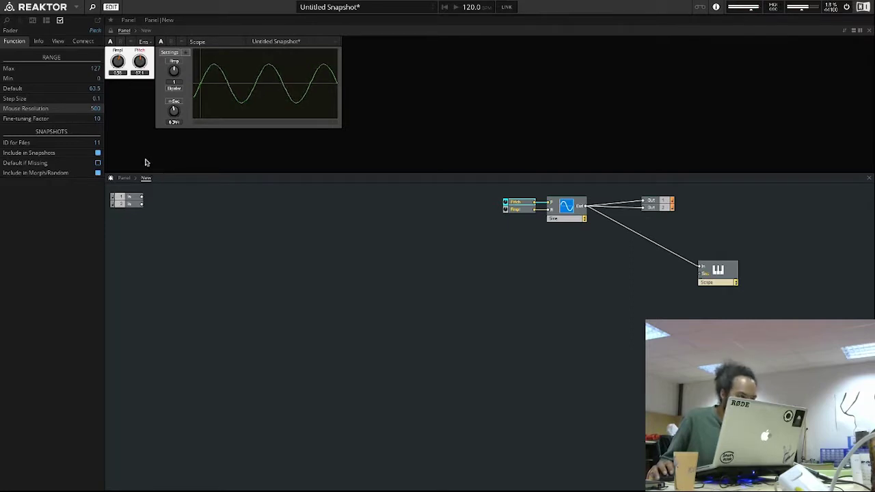
# Set the Pitch control's step size to 0 and turn the knob to a lower pitch
pyautogui.doubleClick(96, 99)
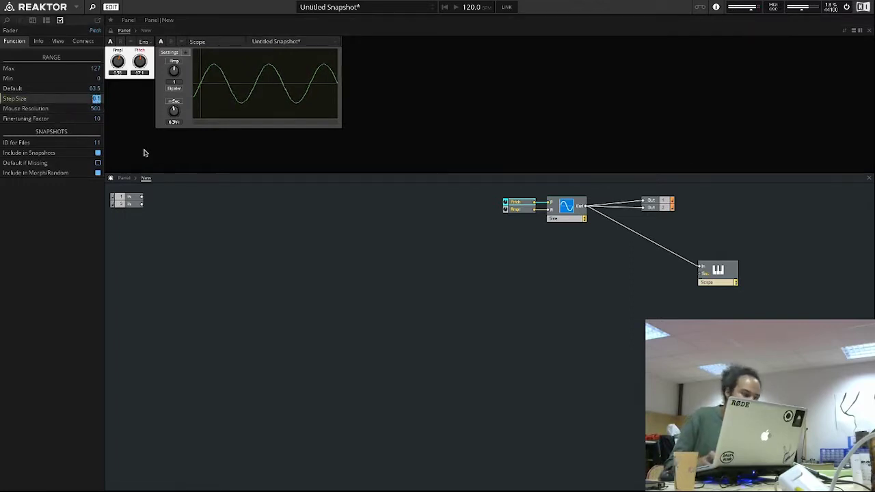
pyautogui.write('0')
pyautogui.press('Return')
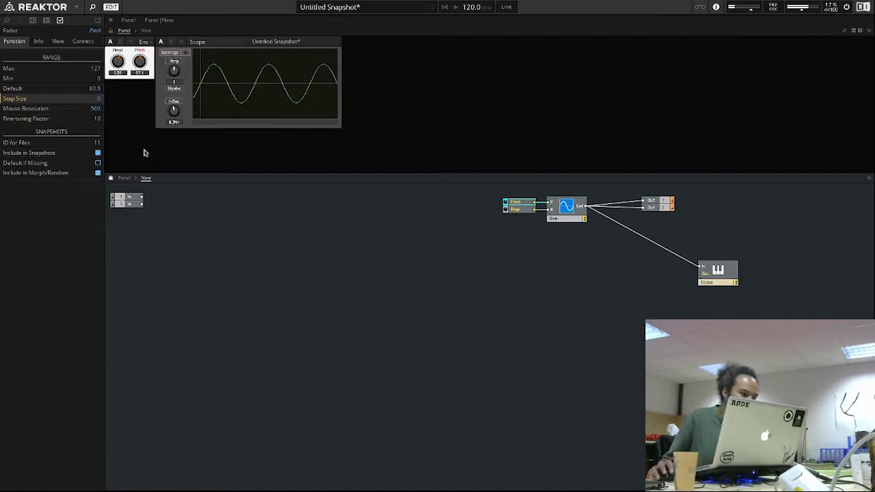
pyautogui.moveTo(140, 61); pyautogui.dragTo(142, 98)
# Set the Pitch control's step size to 1 and its mouse resolution to 127
pyautogui.click(99, 98)
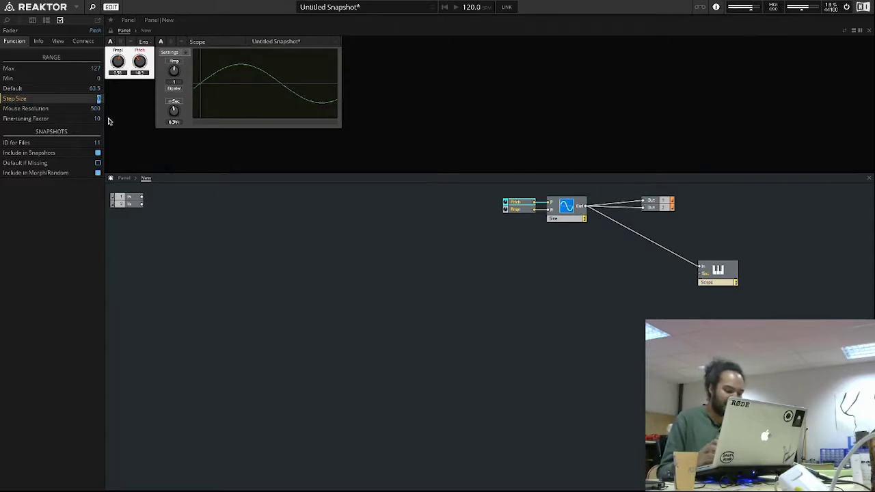
pyautogui.press('Return')
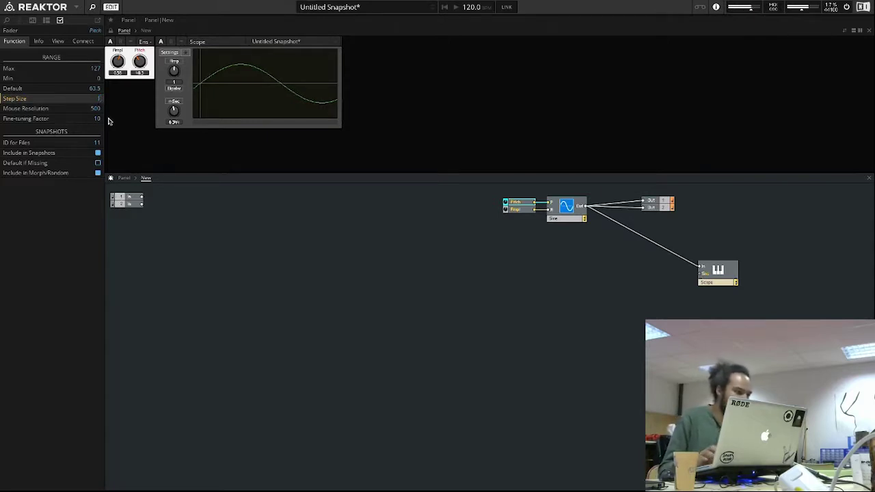
pyautogui.doubleClick(100, 110)
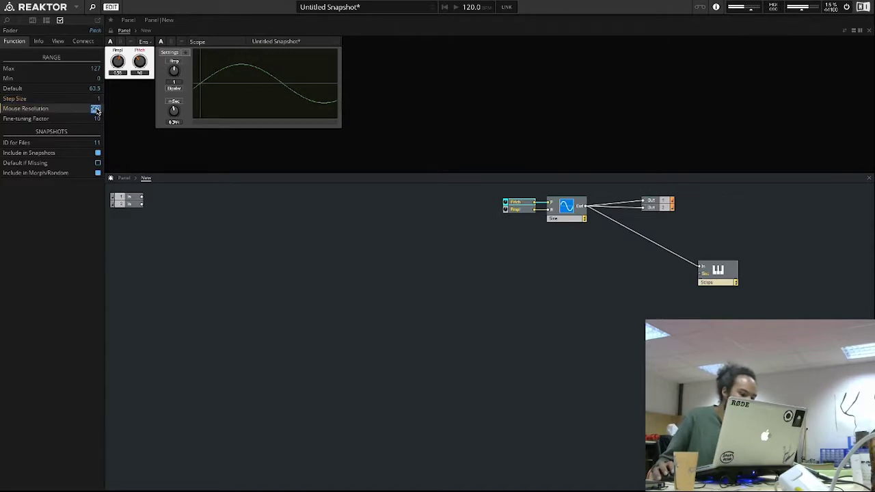
pyautogui.write('12')
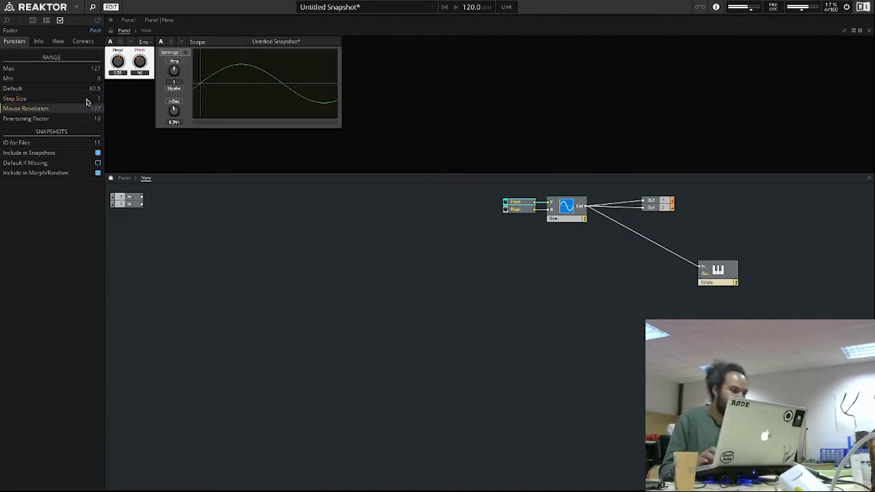
pyautogui.write('7')
# Set the Pitch control's default value to 64
pyautogui.doubleClick(96, 90)
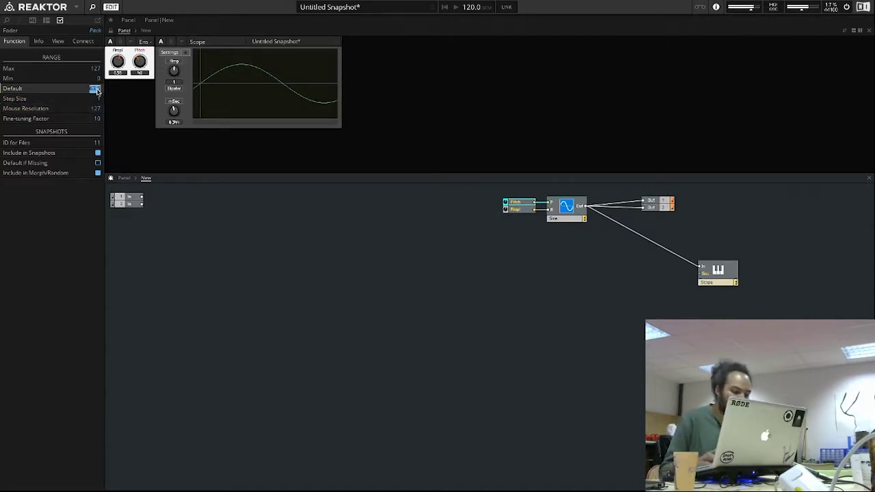
pyautogui.write('0')
pyautogui.write('4')
pyautogui.press('Return')
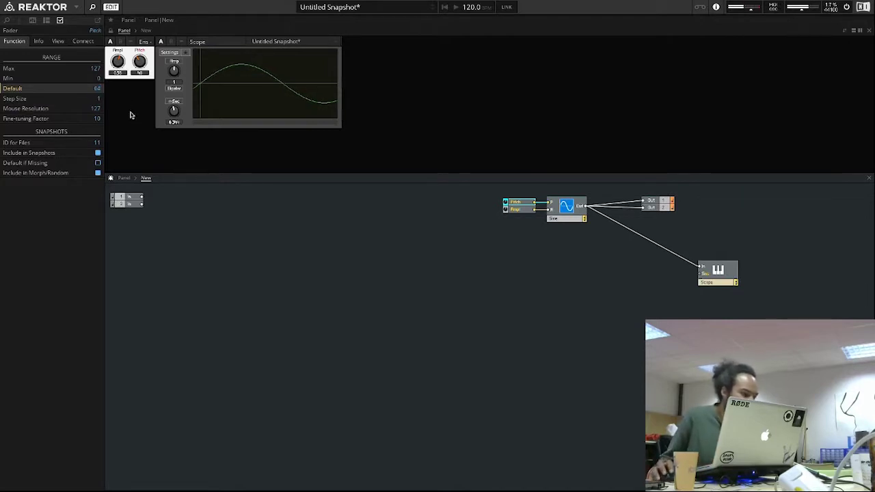
# Turn the Pitch knob down to a lower pitch and back up to 57
pyautogui.moveTo(140, 63)
pyautogui.mouseDown()
pyautogui.moveTo(145, 82)
pyautogui.moveTo(143, 64)
pyautogui.mouseUp()
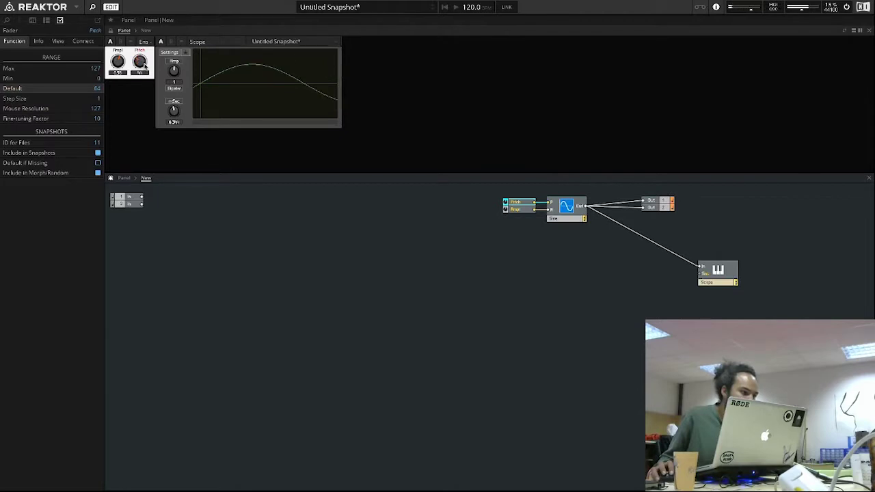
pyautogui.click(531, 282)
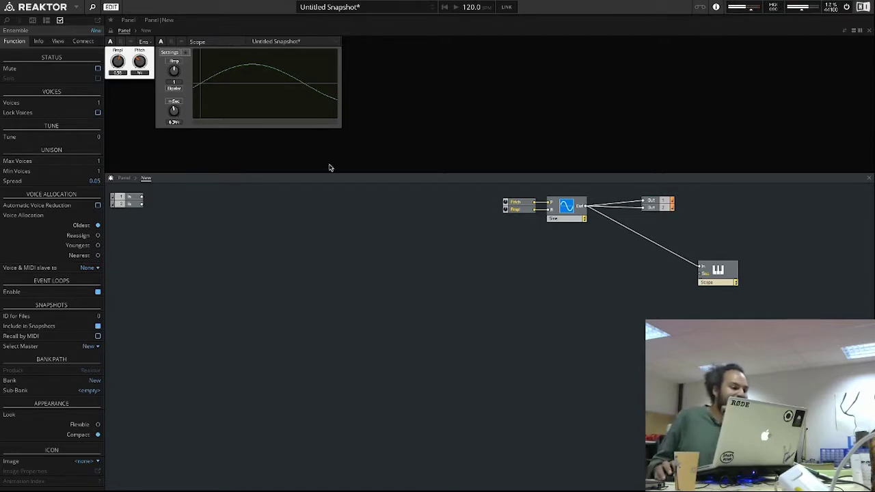
pyautogui.click(141, 62)
pyautogui.moveTo(142, 62); pyautogui.dragTo(141, 56)
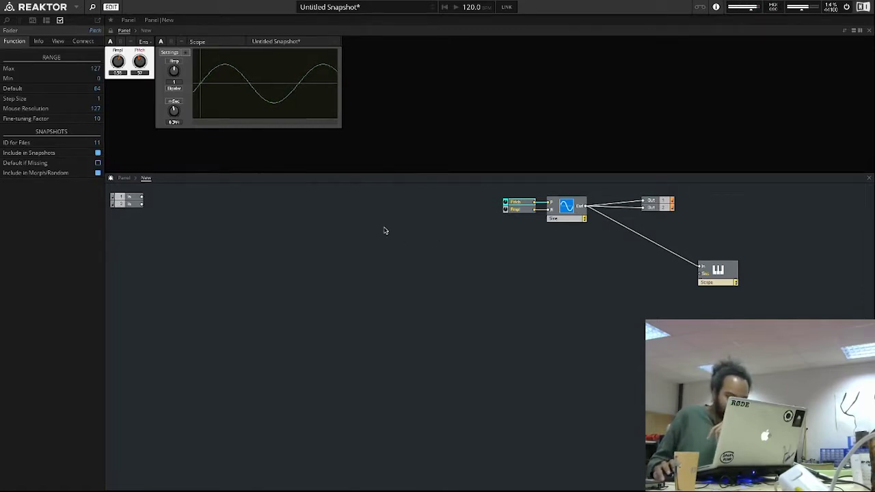
# Insert a MIDI Note Pitch module into the structure
pyautogui.rightClick(361, 216)
pyautogui.moveTo(396, 219)
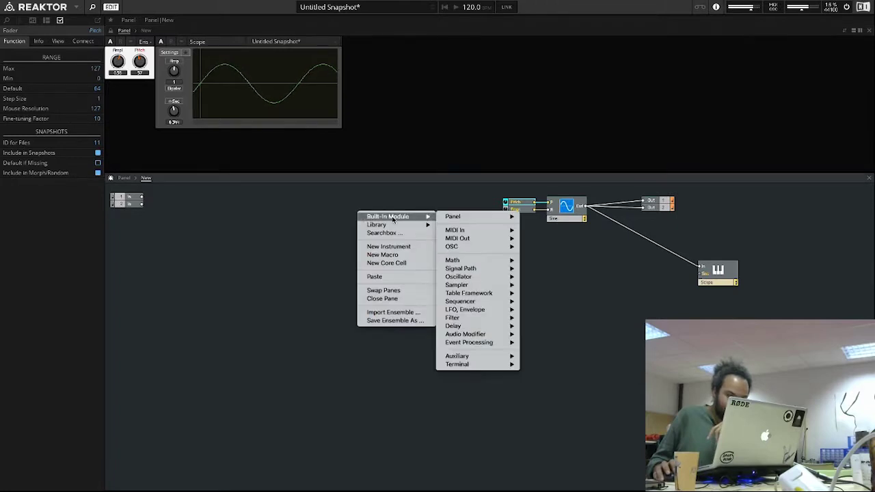
pyautogui.moveTo(477, 233)
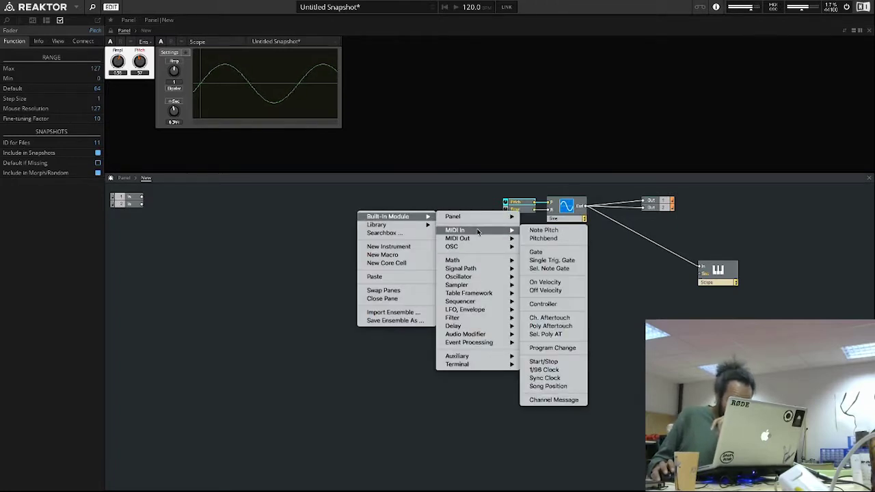
pyautogui.click(555, 231)
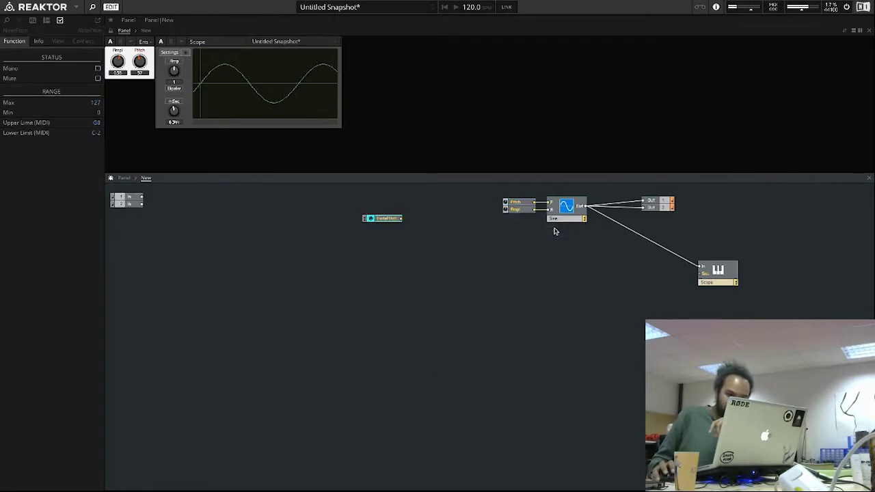
# Delete the Pitch control and put the Note Pitch module in its place on the sine oscillator's pitch input
pyautogui.rightClick(519, 205)
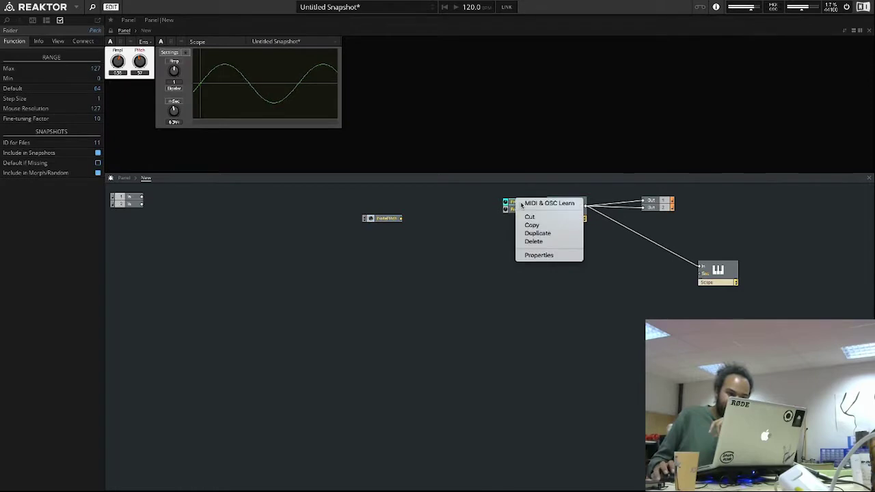
pyautogui.click(539, 244)
pyautogui.moveTo(388, 223); pyautogui.dragTo(528, 205)
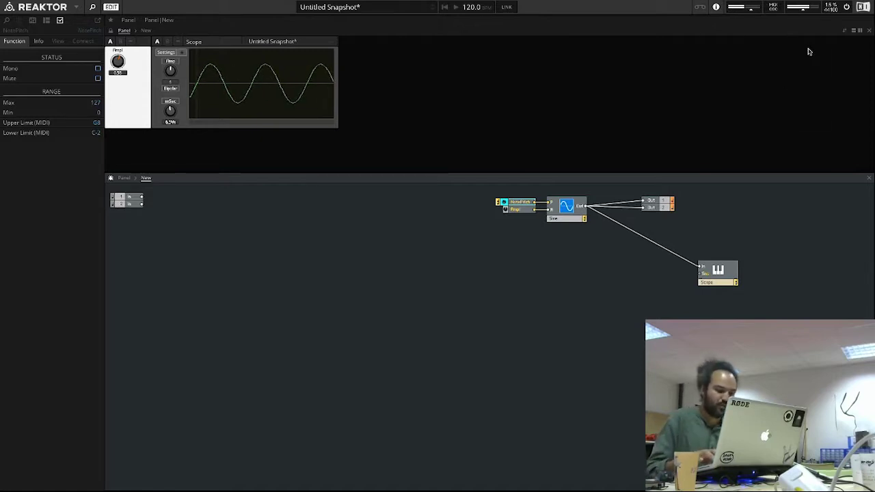
# Raise the output volume and test the Ampl knob at a higher level and at 0
pyautogui.press('XF86AudioRaiseVolume')
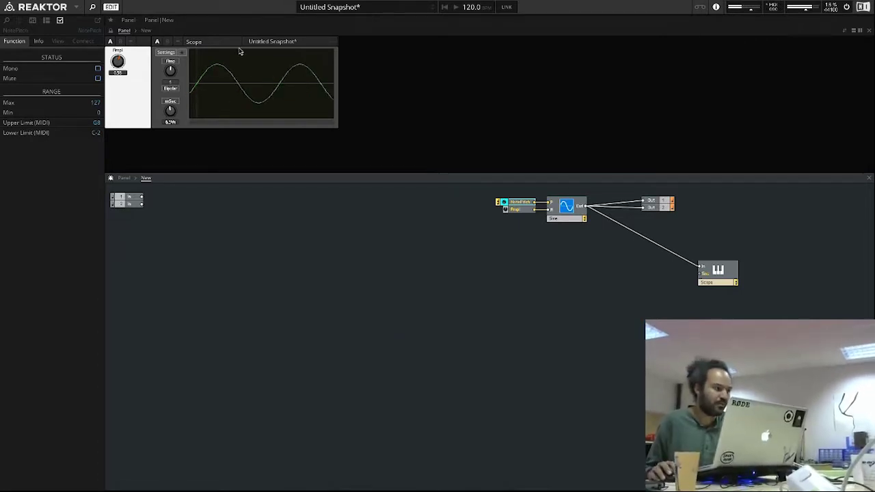
pyautogui.moveTo(119, 63); pyautogui.dragTo(125, 56)
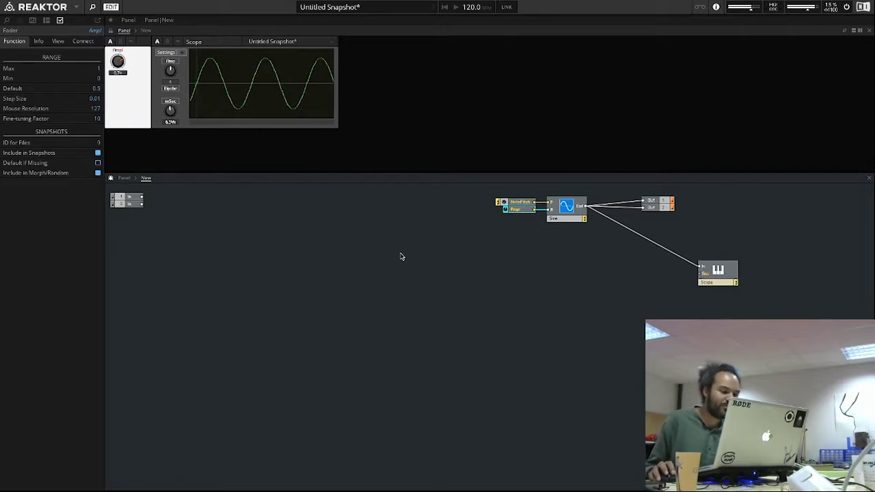
pyautogui.moveTo(121, 62); pyautogui.dragTo(139, 245)
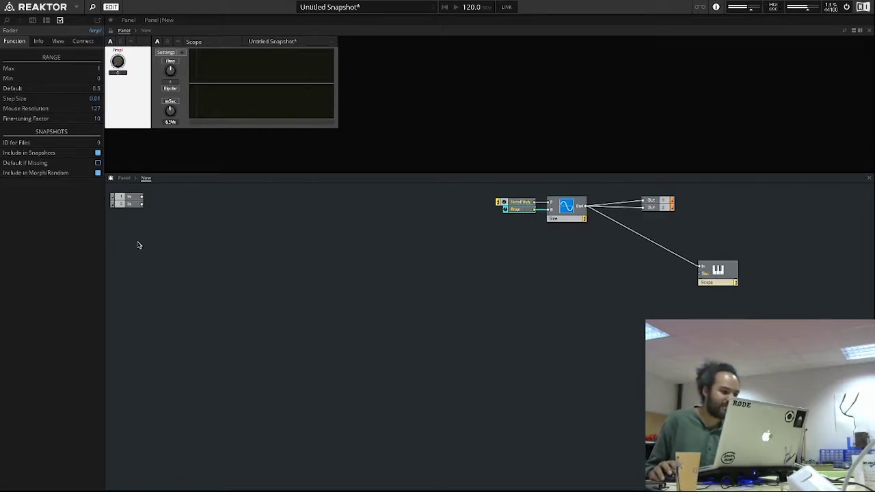
pyautogui.click(522, 203)
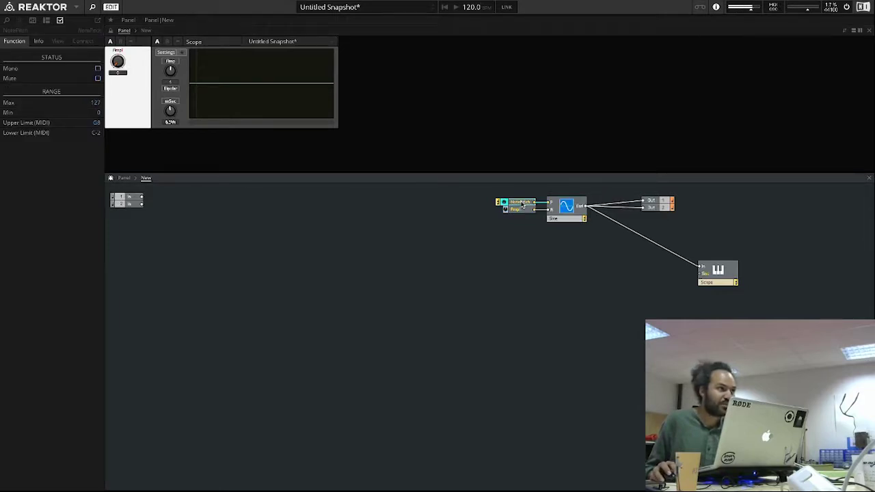
pyautogui.rightClick(397, 251)
pyautogui.moveTo(416, 250)
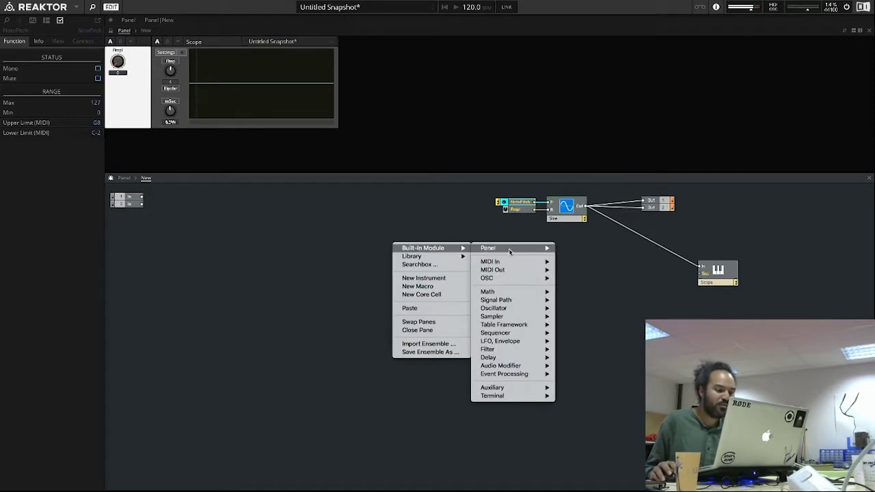
pyautogui.moveTo(511, 265)
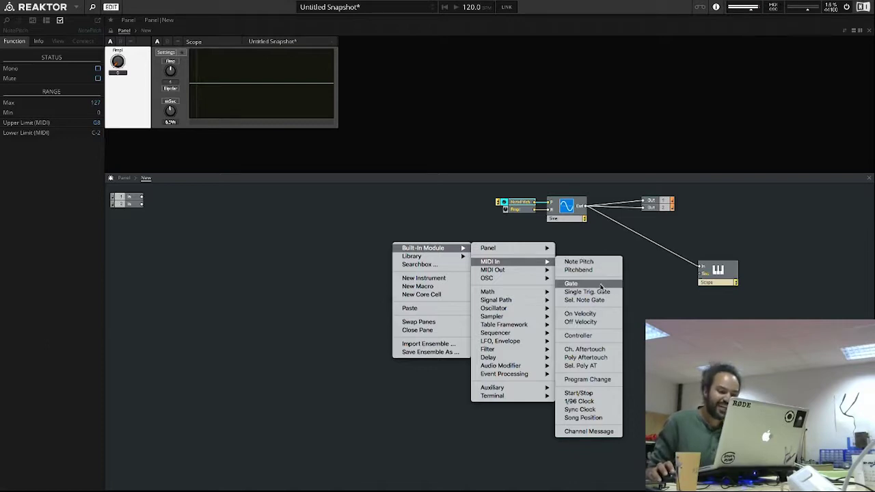
pyautogui.press('Escape')
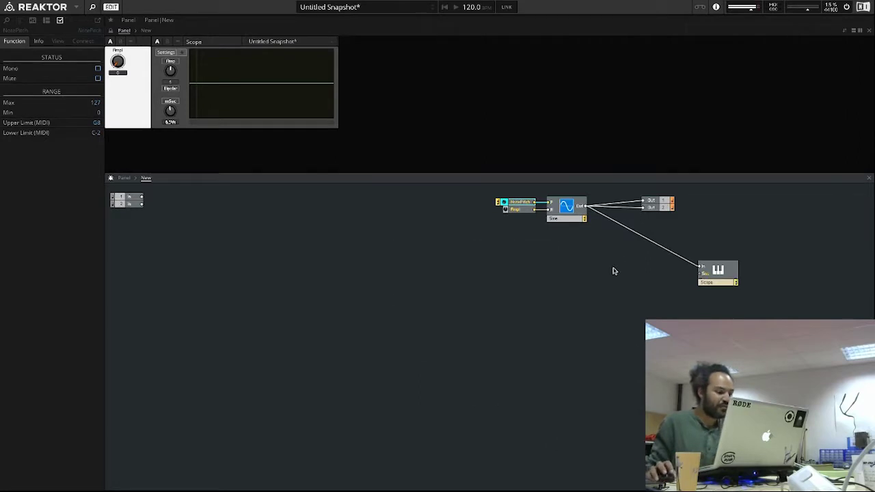
# Turn the Ampl knob up past 0.5 to make the tone audible, and bring it back to 0
pyautogui.click(122, 63)
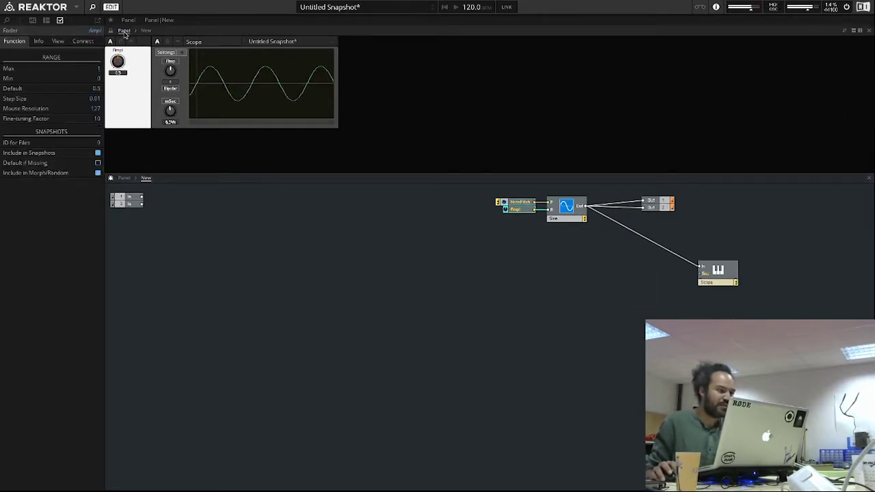
pyautogui.moveTo(121, 63); pyautogui.dragTo(123, 56)
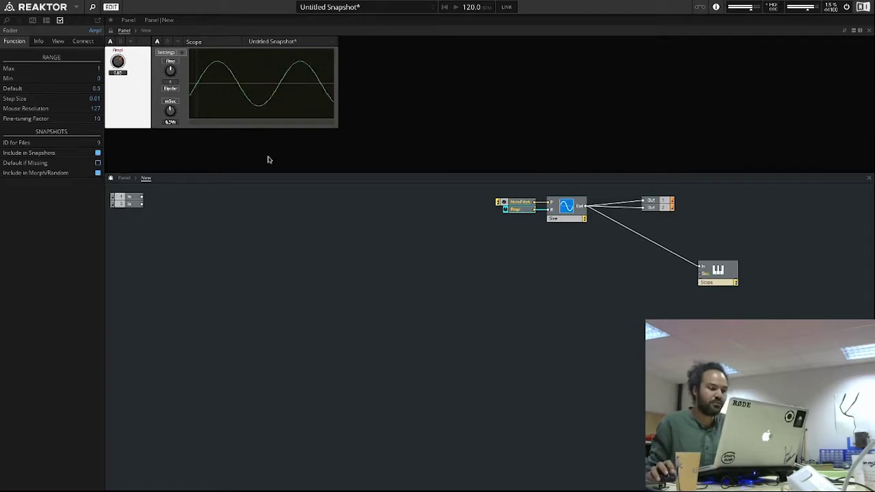
pyautogui.moveTo(123, 63); pyautogui.dragTo(122, 122)
# Delete the Ampl control from the sine oscillator's amplitude input
pyautogui.click(517, 244)
pyautogui.rightClick(523, 213)
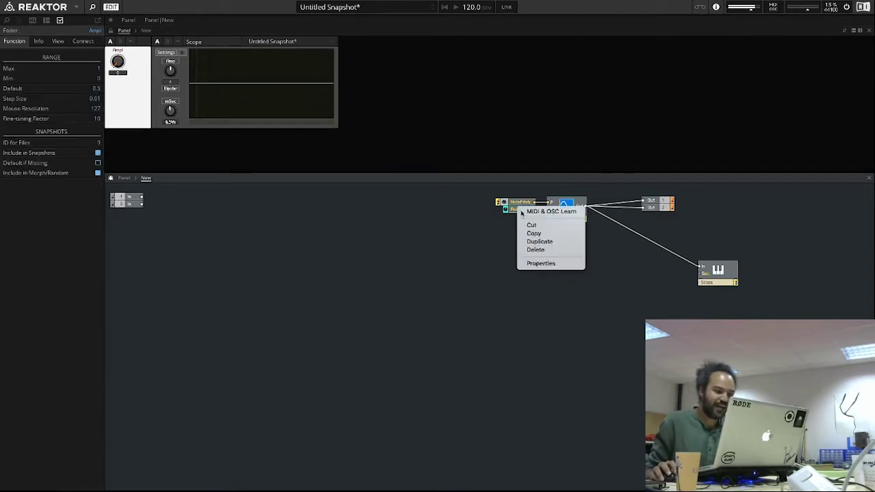
pyautogui.click(535, 250)
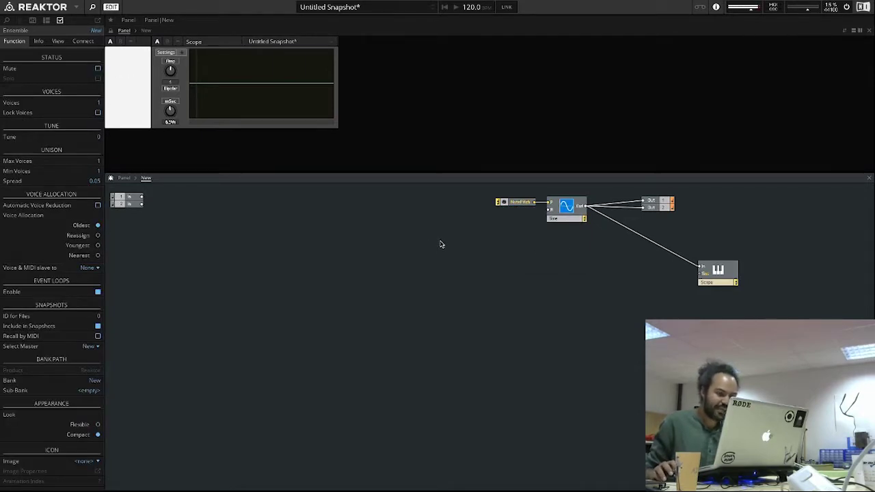
# Insert a MIDI Gate module, connect it to the sine oscillator's amplitude input, and check its properties
pyautogui.rightClick(400, 247)
pyautogui.moveTo(400, 248)
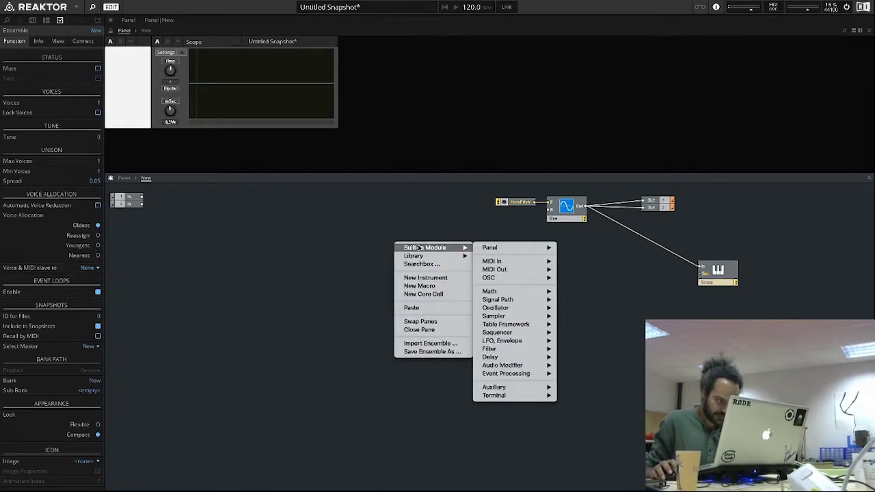
pyautogui.moveTo(487, 250)
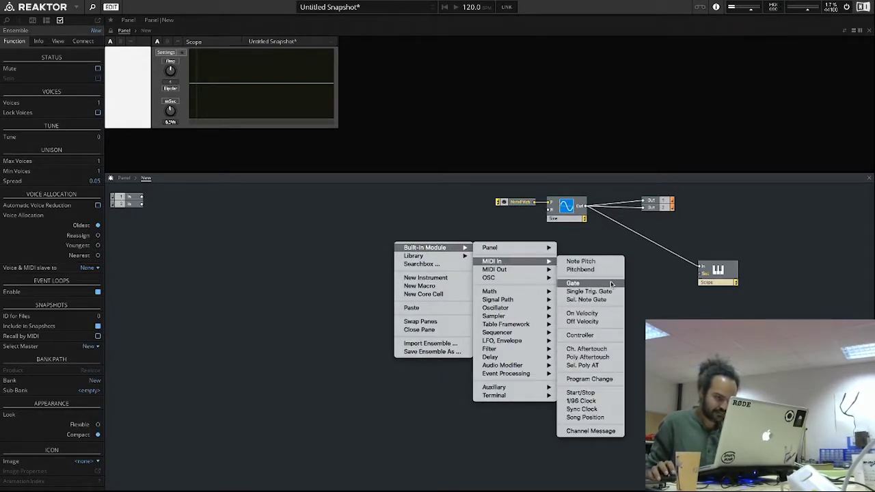
pyautogui.click(611, 284)
pyautogui.moveTo(426, 254); pyautogui.dragTo(551, 210)
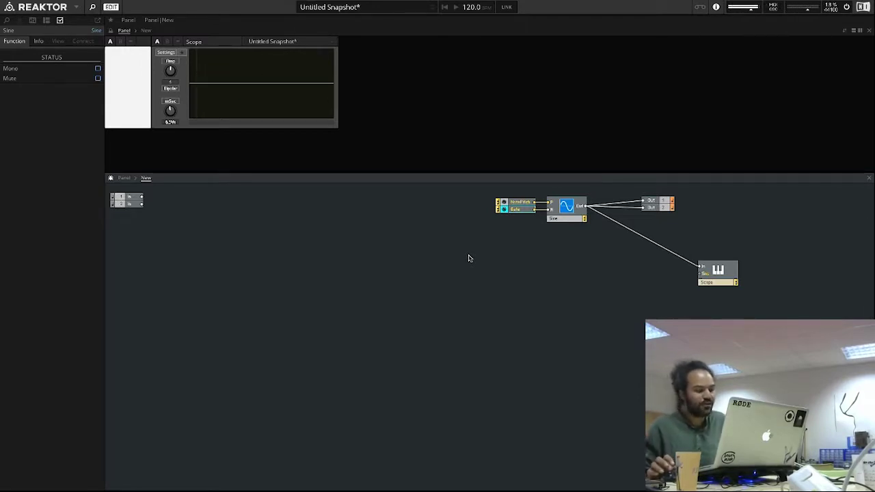
pyautogui.click(516, 209)
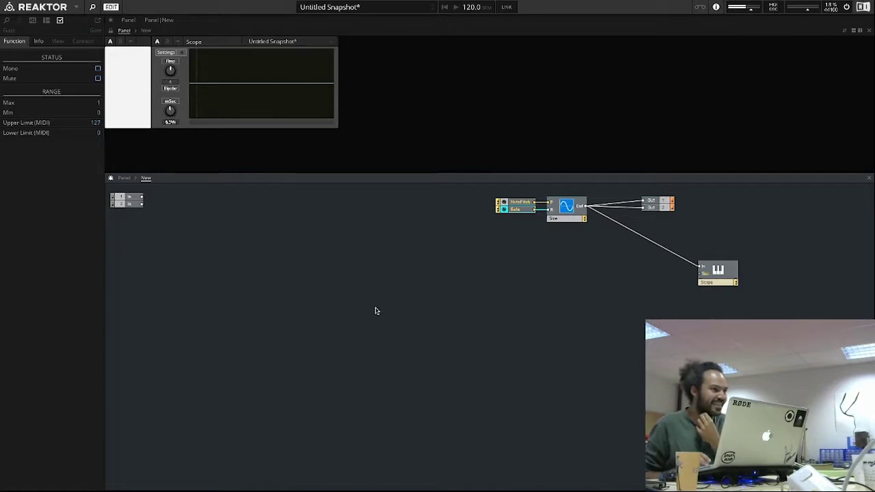
pyautogui.click(376, 271)
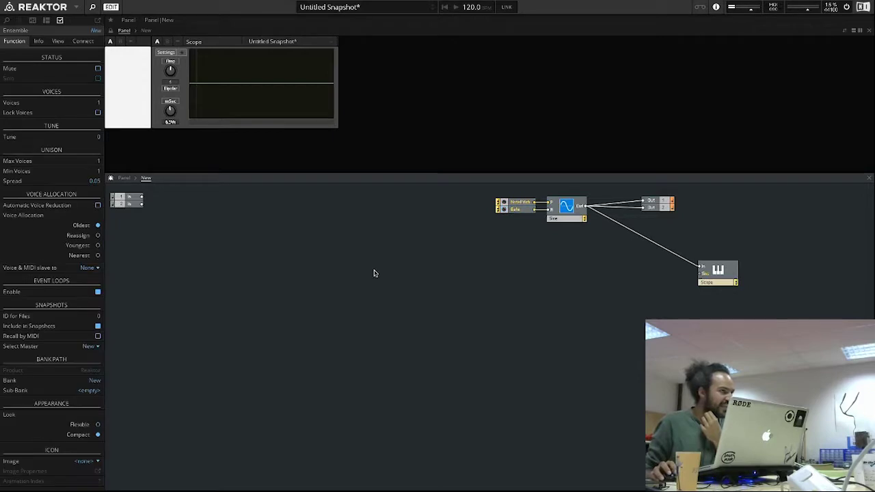
# Look through the General, CPU Usage, Directories and Usage data preferences for keyboard and MIDI options, leaving them unchanged
pyautogui.click(75, 6)
pyautogui.moveTo(85, 22)
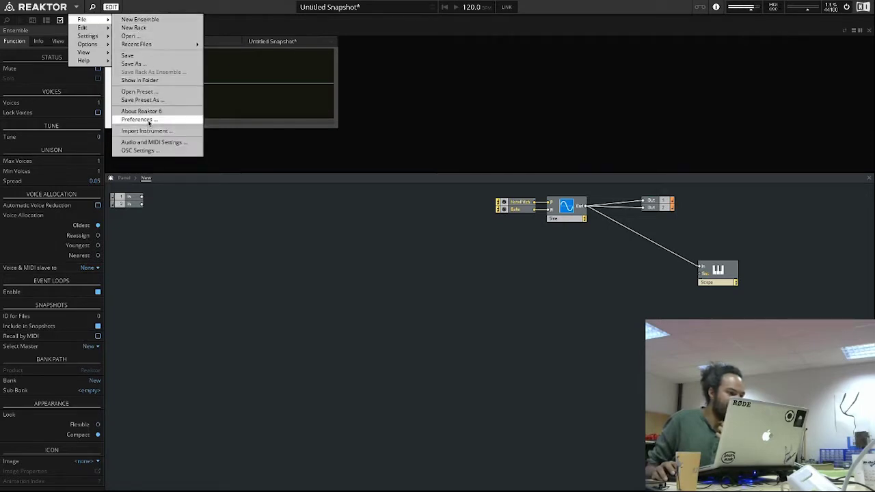
pyautogui.click(149, 120)
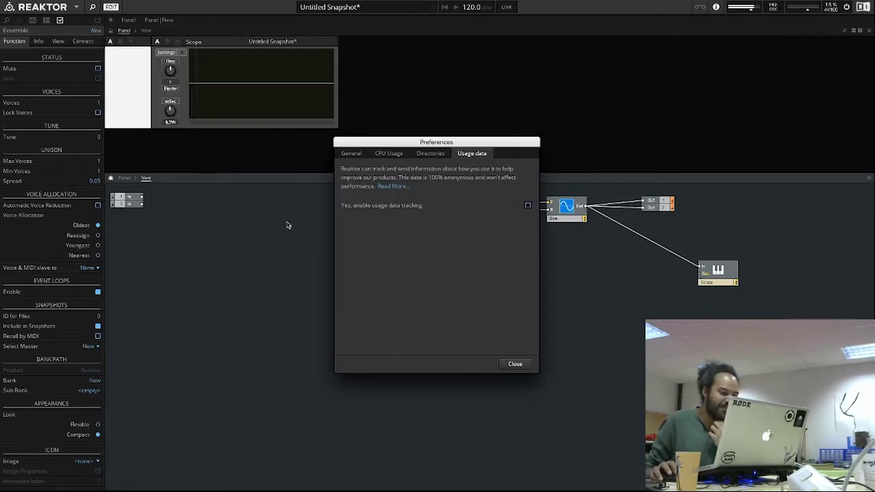
pyautogui.click(354, 154)
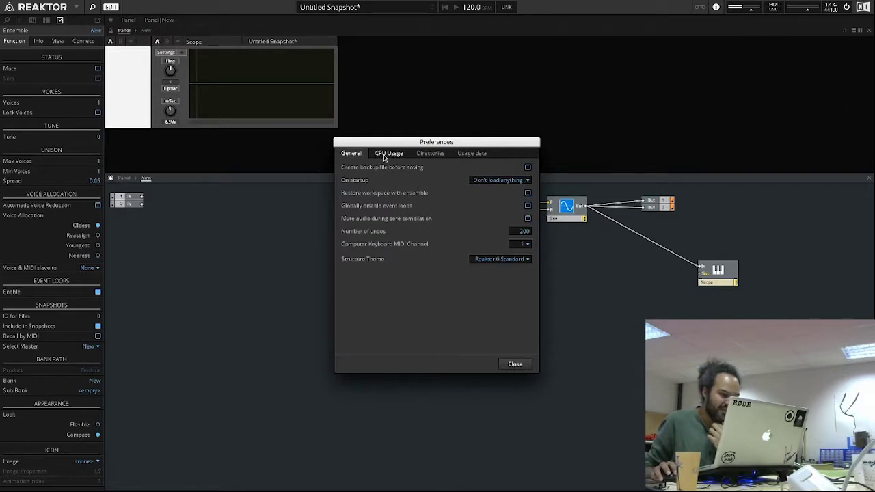
pyautogui.click(385, 154)
pyautogui.click(430, 153)
pyautogui.click(471, 153)
pyautogui.click(354, 155)
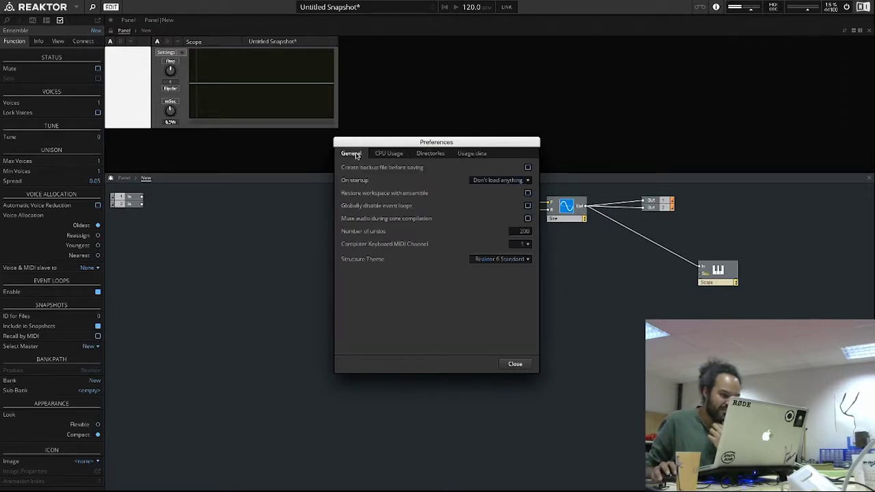
pyautogui.click(515, 363)
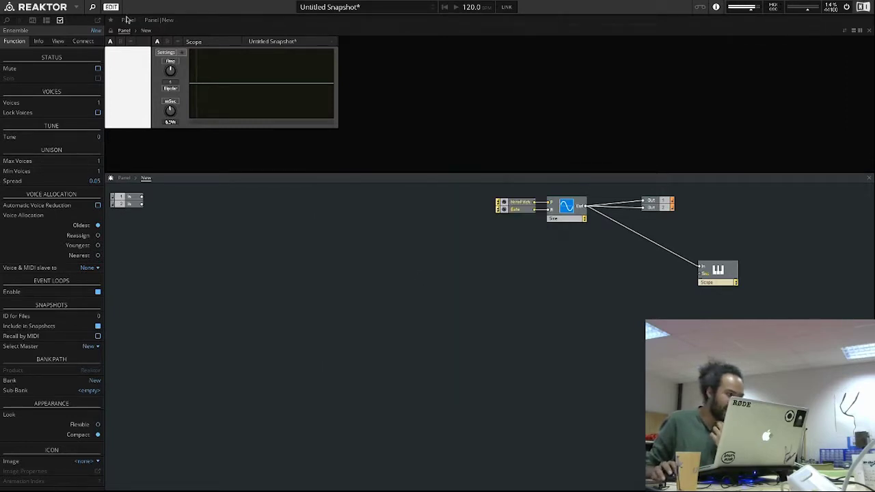
pyautogui.click(77, 8)
pyautogui.moveTo(96, 54)
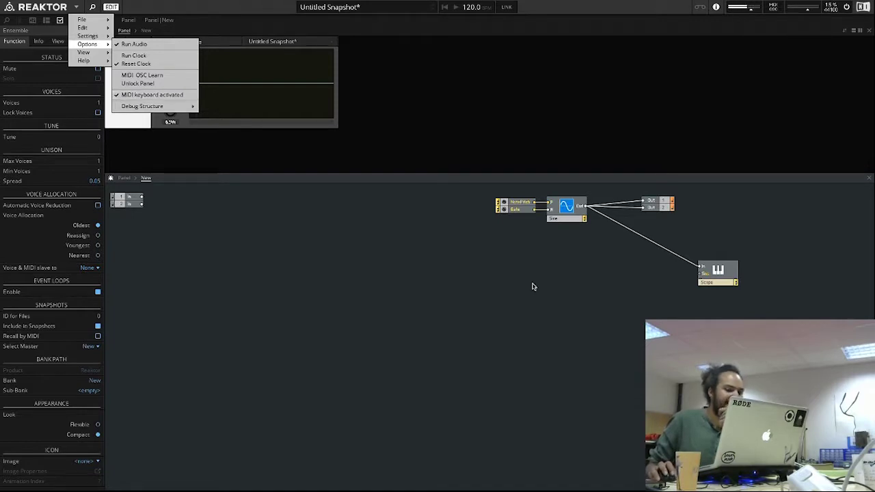
pyautogui.click(487, 252)
pyautogui.rightClick(338, 272)
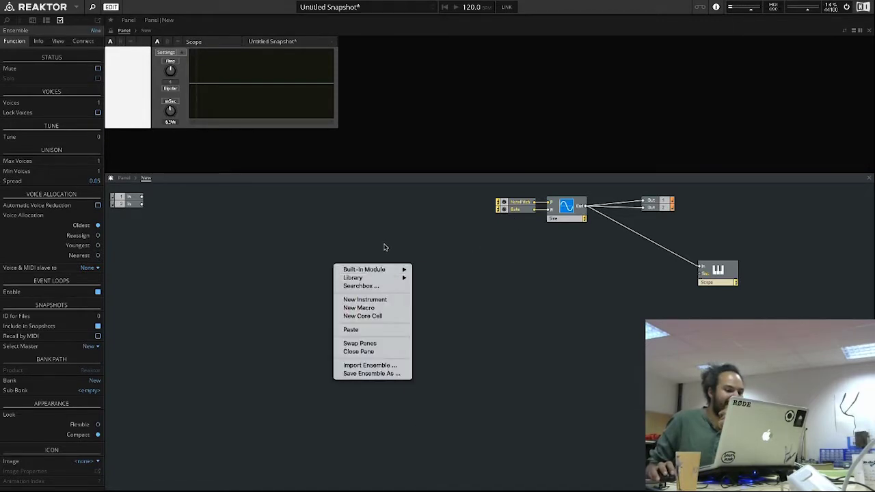
pyautogui.click(385, 254)
# Select the Note Pitch, Gate and Sine modules, move them together closer to the outputs, and show the Gate module's properties
pyautogui.moveTo(615, 258); pyautogui.dragTo(503, 190)
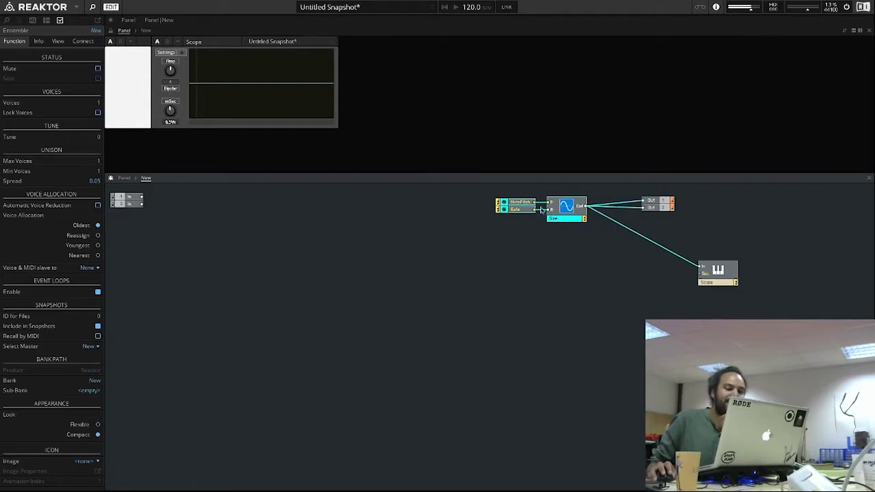
pyautogui.moveTo(569, 221); pyautogui.dragTo(597, 216)
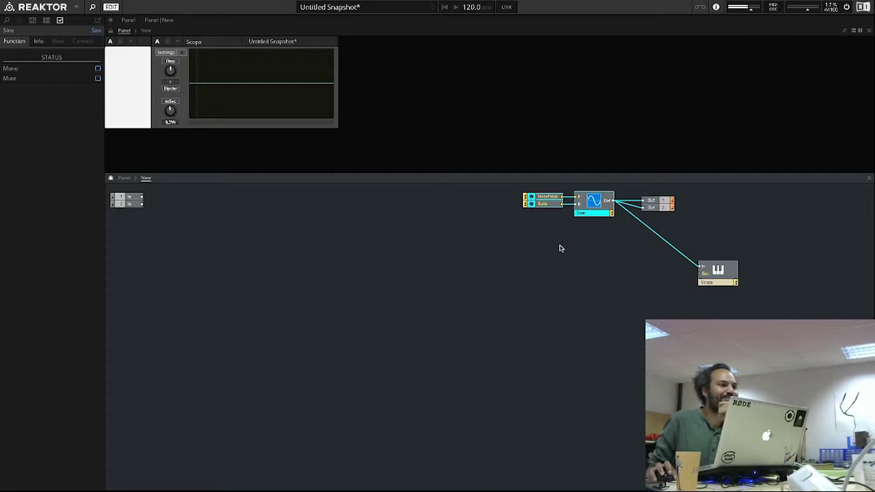
pyautogui.click(548, 205)
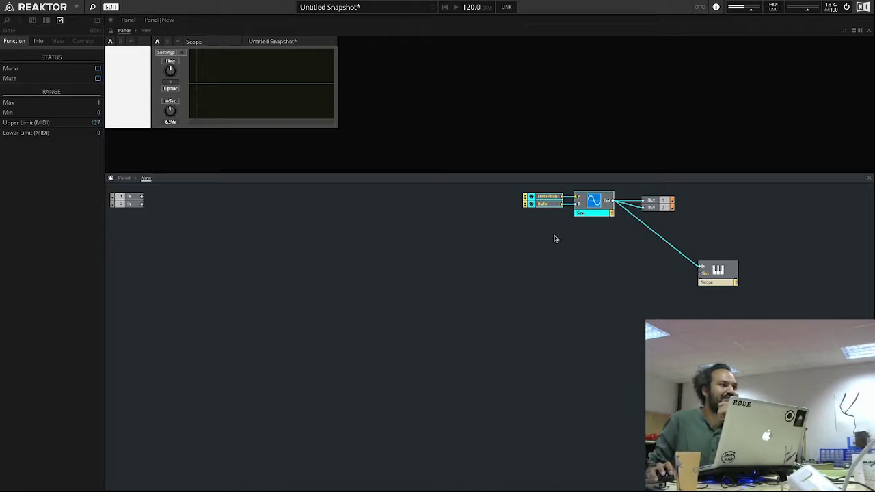
pyautogui.rightClick(439, 247)
pyautogui.moveTo(540, 252)
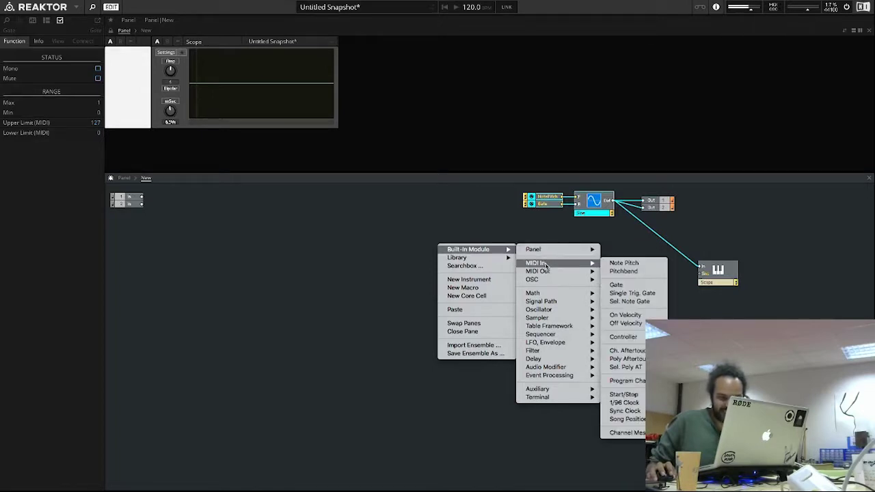
pyautogui.click(371, 257)
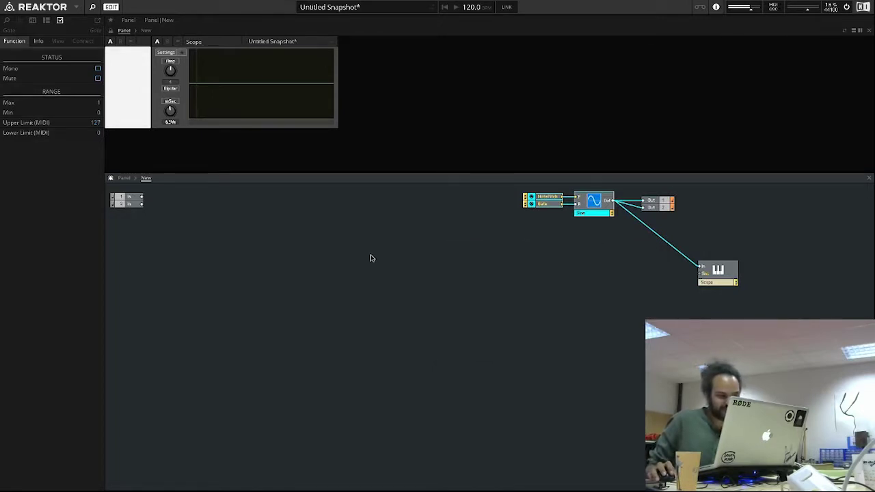
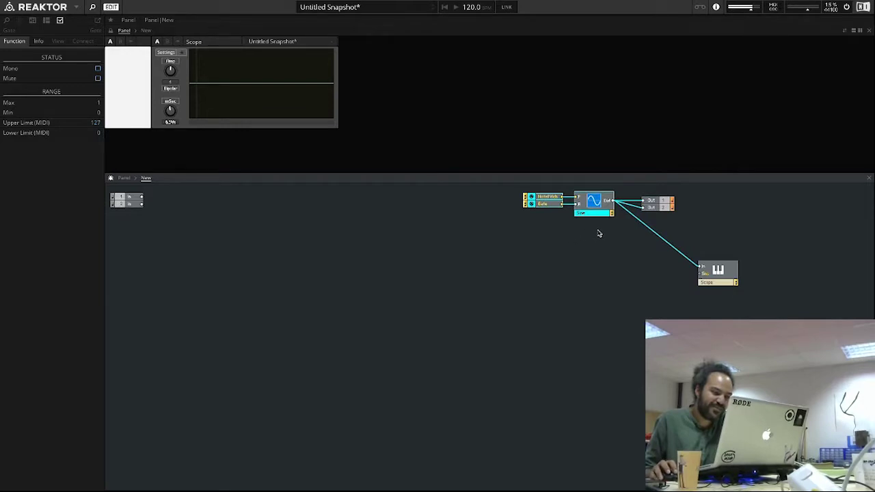
# Move the selected oscillator group away from the outputs and insert an ADSR envelope module below it
pyautogui.moveTo(600, 232); pyautogui.dragTo(518, 222)
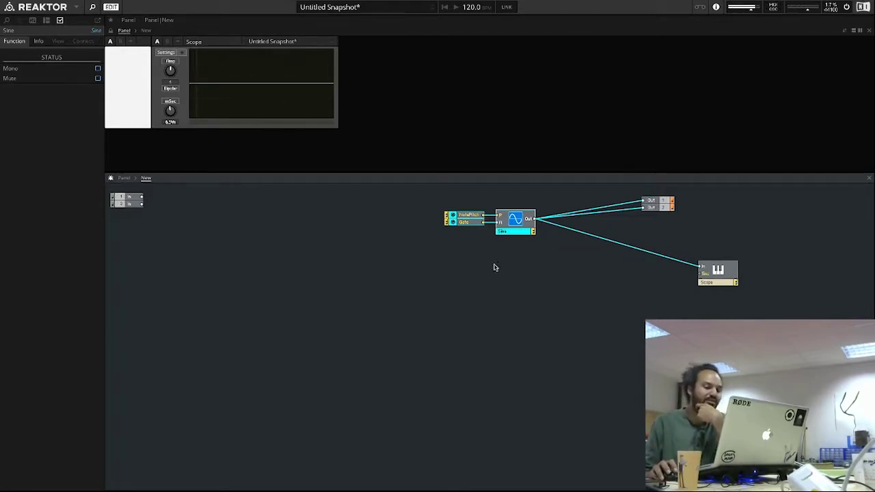
pyautogui.moveTo(516, 222); pyautogui.dragTo(528, 213)
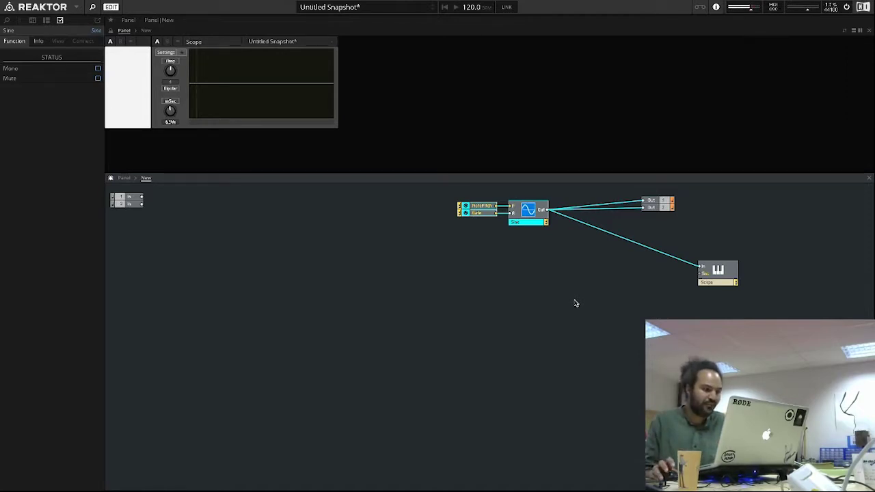
pyautogui.rightClick(395, 263)
pyautogui.moveTo(452, 265)
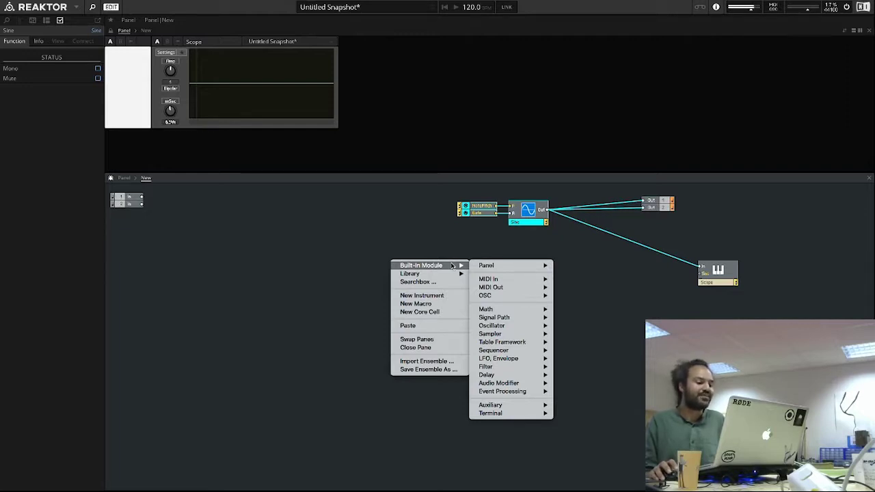
pyautogui.moveTo(512, 343)
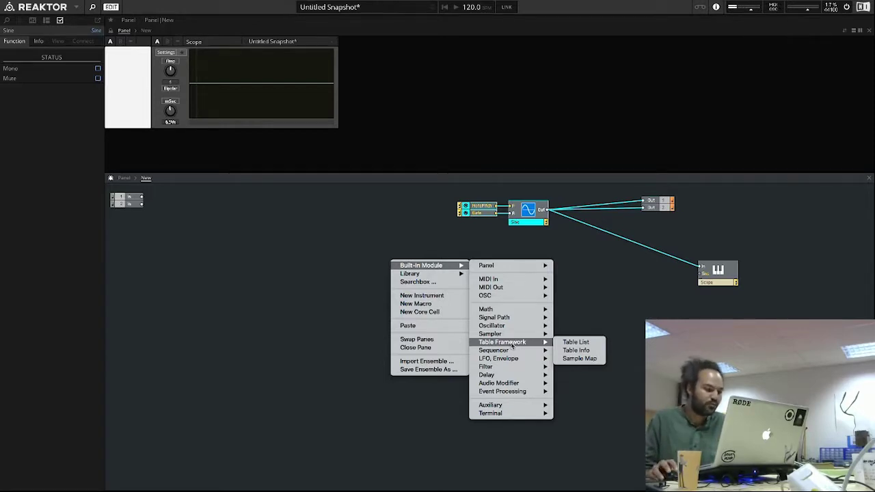
pyautogui.moveTo(499, 278)
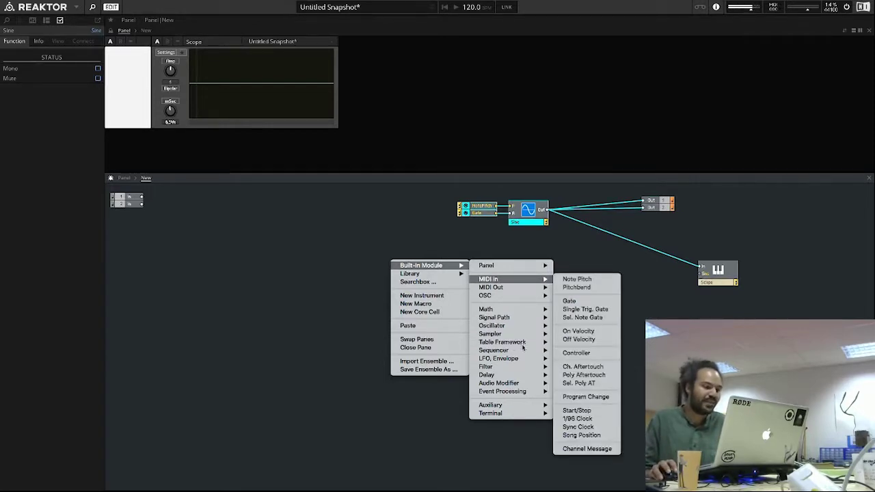
pyautogui.moveTo(523, 359)
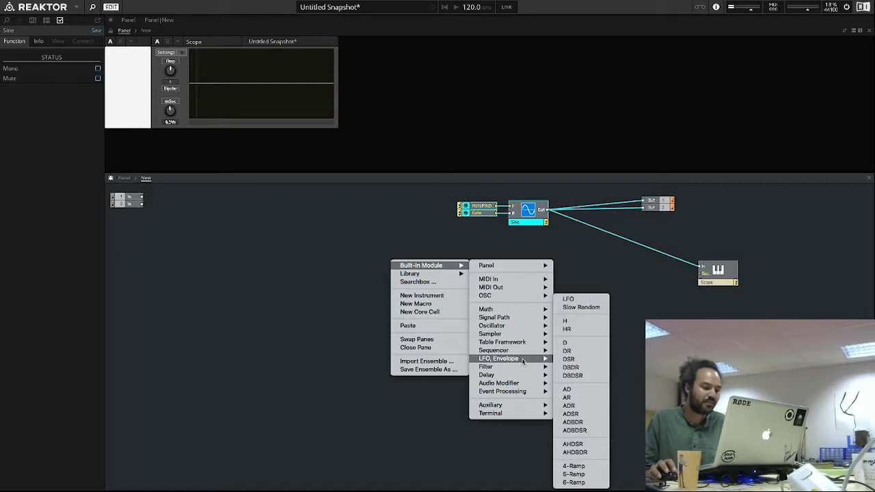
pyautogui.click(589, 415)
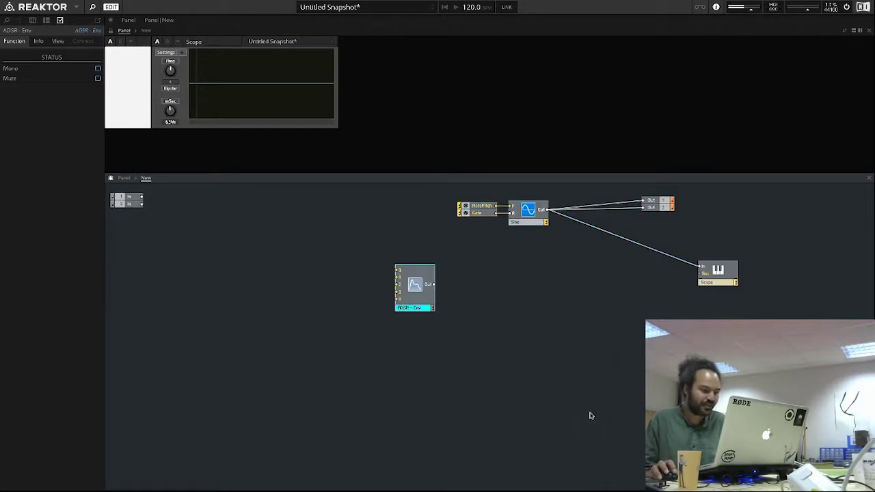
pyautogui.moveTo(418, 284); pyautogui.dragTo(411, 255)
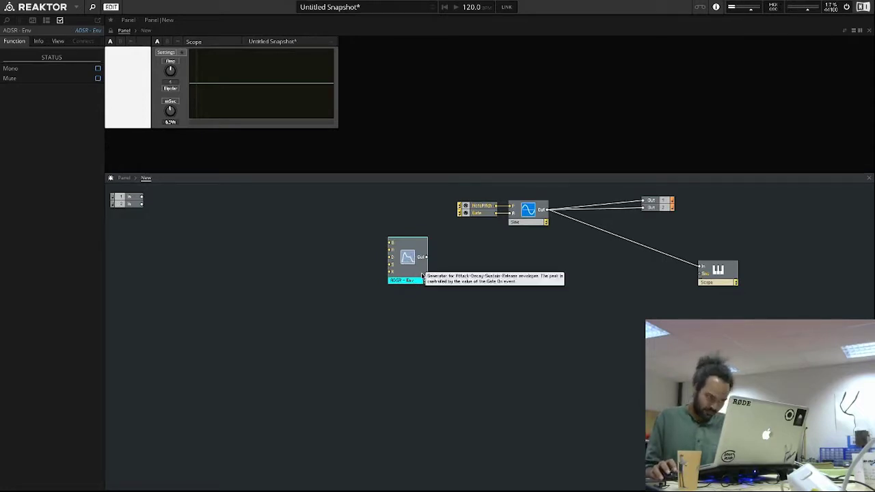
pyautogui.moveTo(417, 262); pyautogui.dragTo(444, 265)
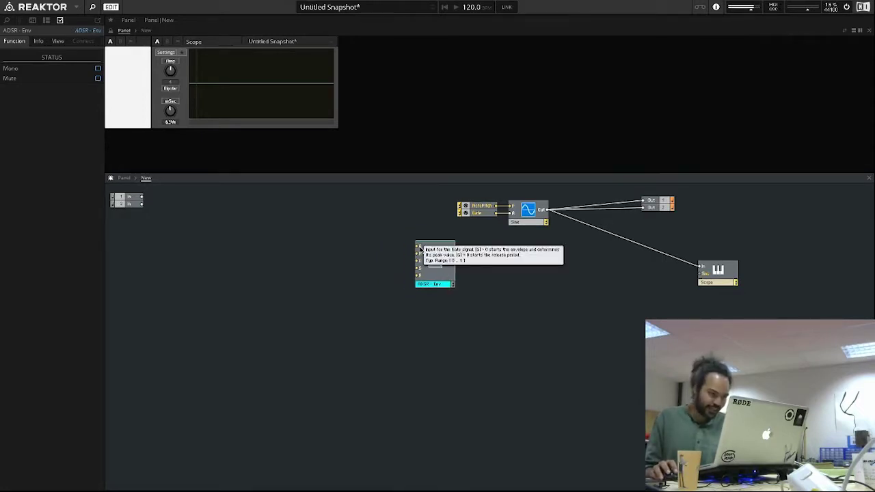
# Connect the Gate module to the ADSR envelope's gate input and delete the Gate's wire to the sine oscillator
pyautogui.moveTo(477, 216); pyautogui.dragTo(318, 211)
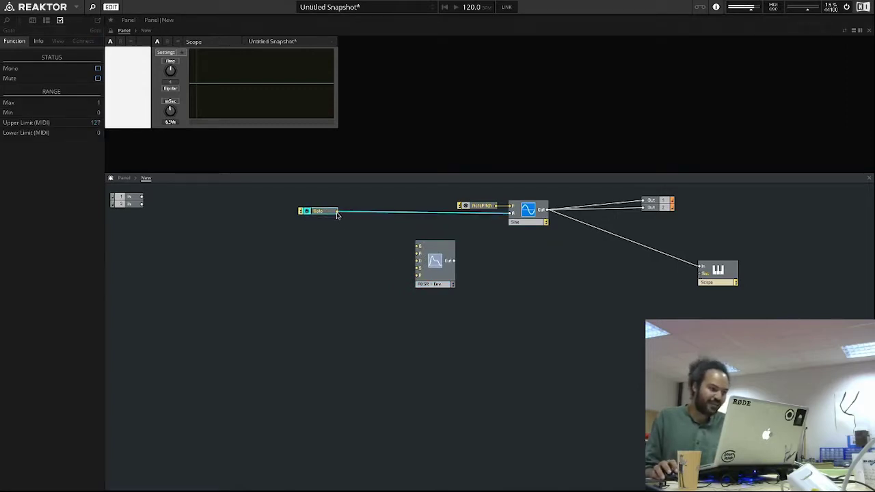
pyautogui.moveTo(337, 212); pyautogui.dragTo(381, 250)
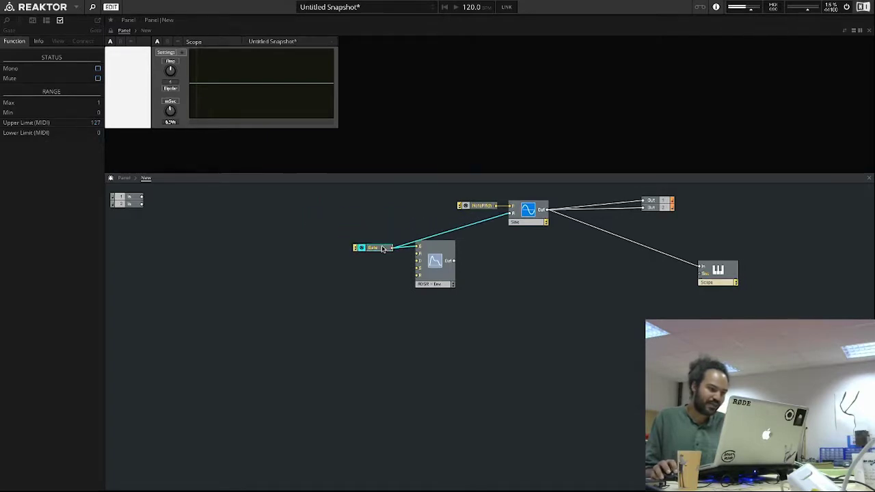
pyautogui.rightClick(472, 226)
pyautogui.click(481, 226)
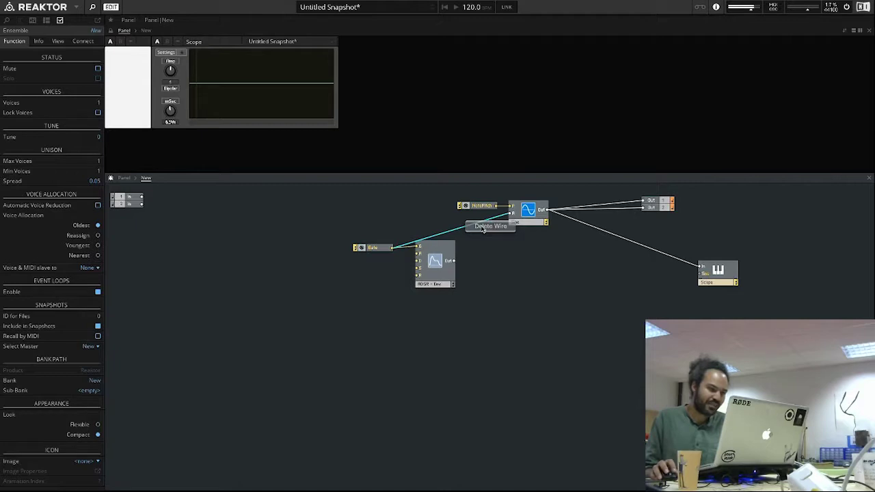
# Move the Gate and ADSR modules together beside the oscillator and connect the envelope's output to the Sine's amplitude input
pyautogui.moveTo(459, 312); pyautogui.dragTo(396, 247)
pyautogui.click(383, 260)
pyautogui.keyDown('shift'); pyautogui.click(452, 261); pyautogui.keyUp('shift')
pyautogui.moveTo(451, 261); pyautogui.dragTo(510, 214)
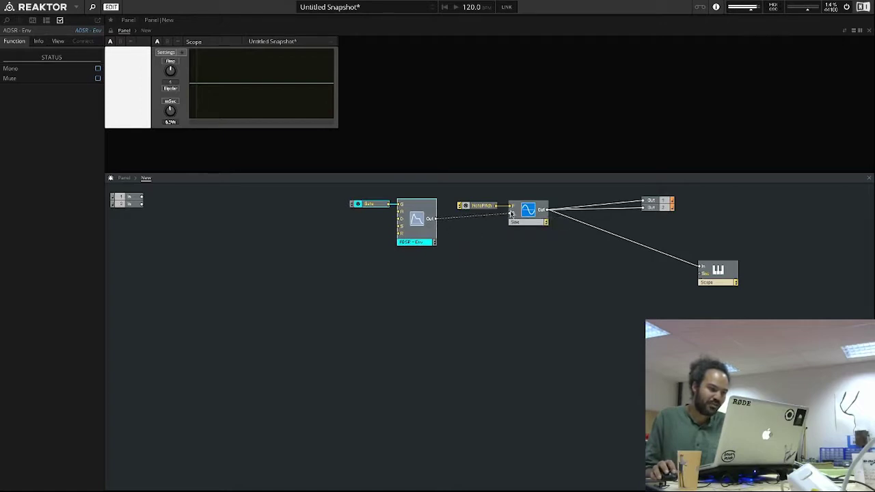
pyautogui.click(426, 267)
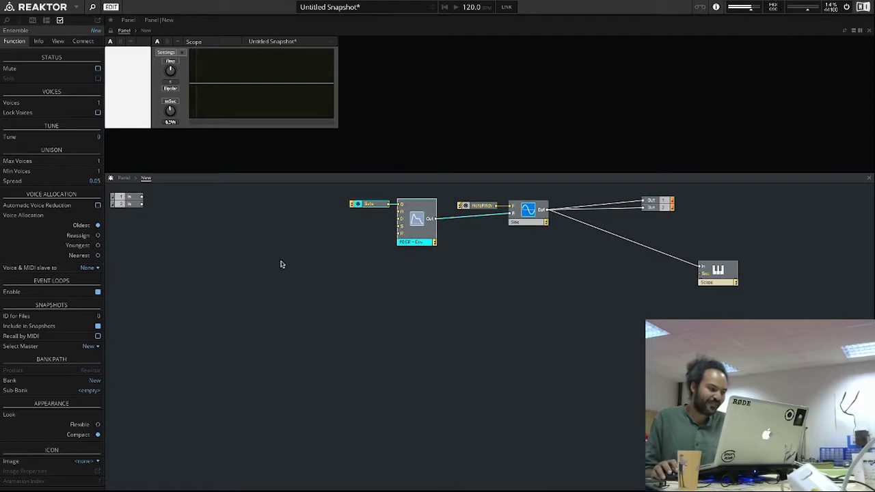
# Insert a panel Button, set its mode to Gate, connect it to the ADSR's gate input, and test it on the panel
pyautogui.rightClick(221, 238)
pyautogui.moveTo(221, 238)
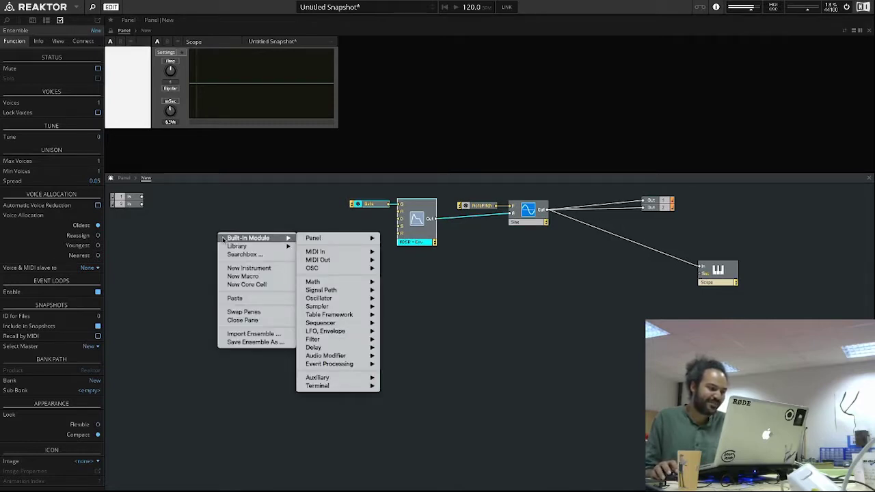
pyautogui.moveTo(324, 240)
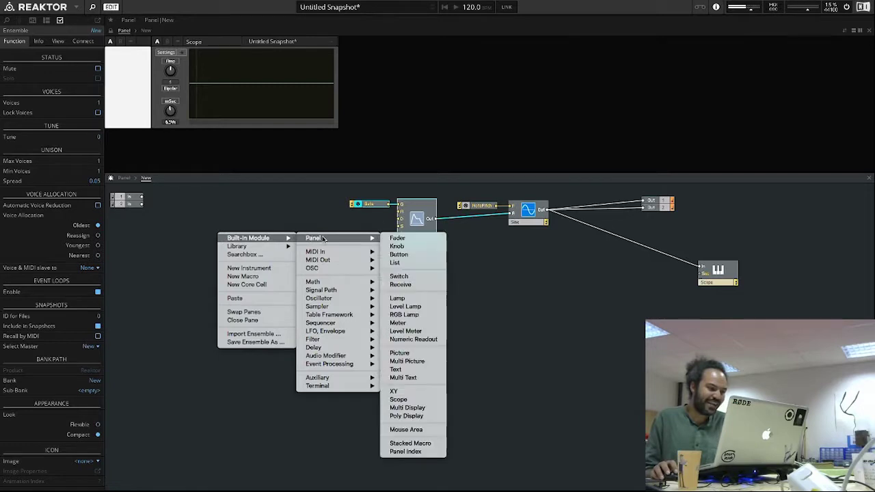
pyautogui.click(414, 254)
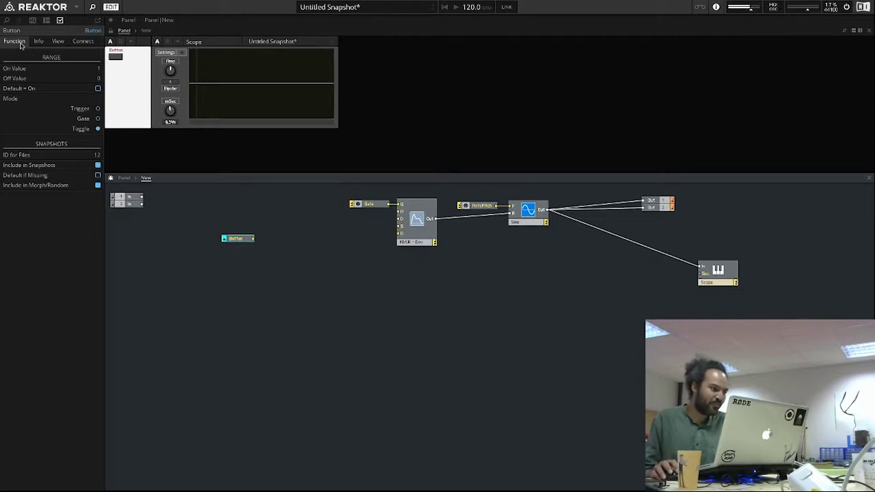
pyautogui.click(98, 119)
pyautogui.moveTo(253, 238); pyautogui.dragTo(397, 205)
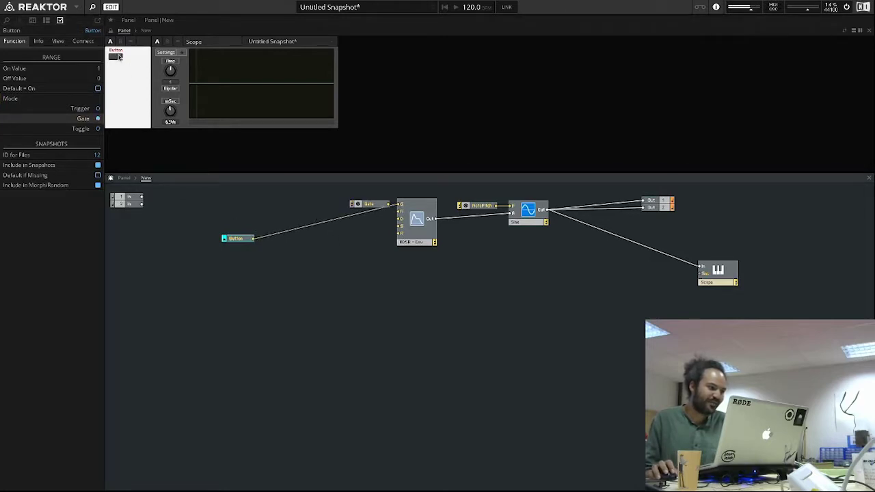
pyautogui.click(116, 57)
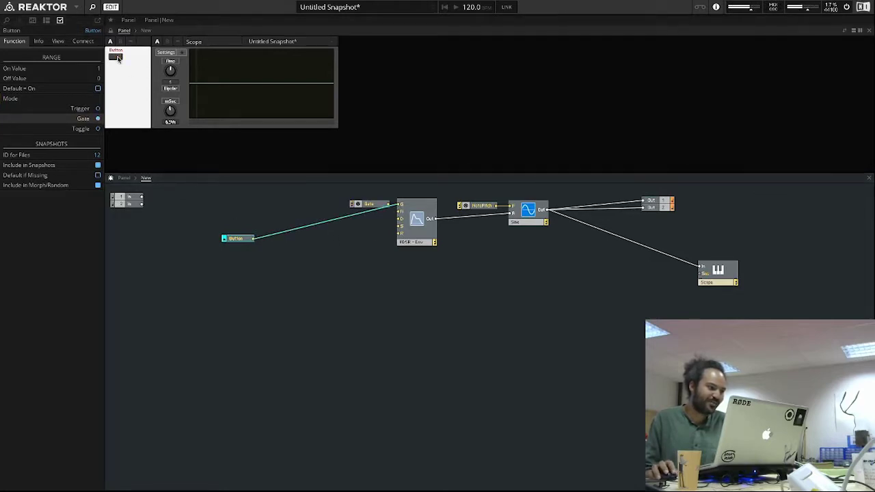
# Delete the Button module and reconnect the MIDI Gate module to the ADSR's gate input
pyautogui.click(333, 231)
pyautogui.click(241, 242)
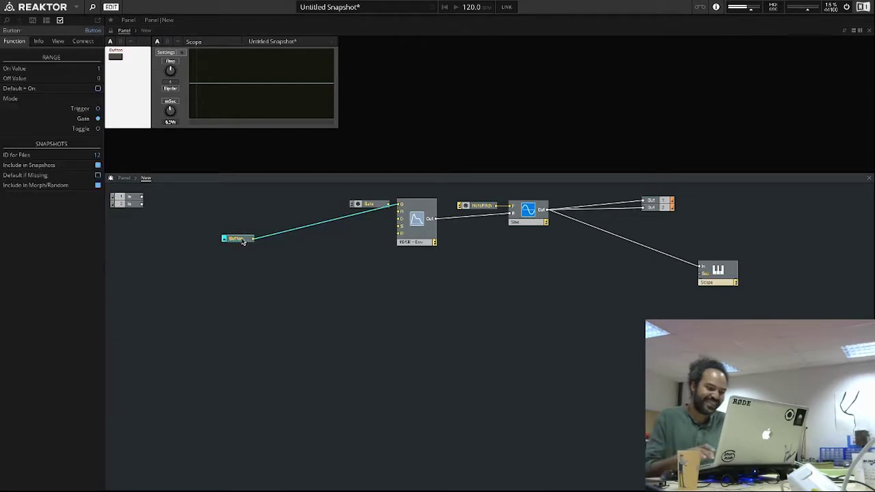
pyautogui.press('Delete')
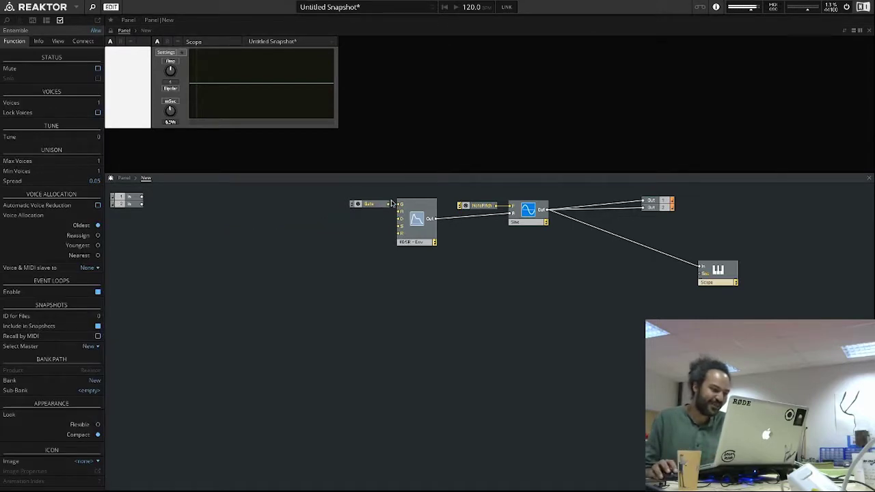
pyautogui.moveTo(388, 204); pyautogui.dragTo(401, 205)
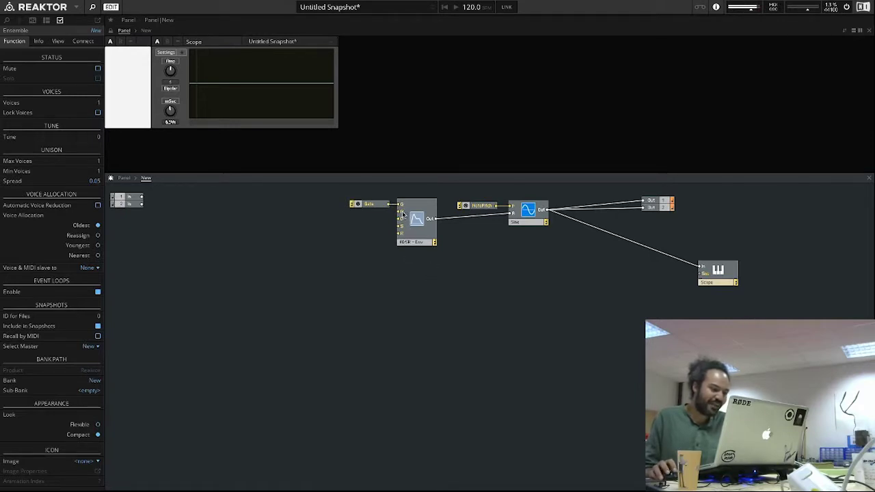
# Create controls for the ADSR's attack, decay, sustain and release inputs, and shift the envelope group level with the oscillator
pyautogui.rightClick(401, 215)
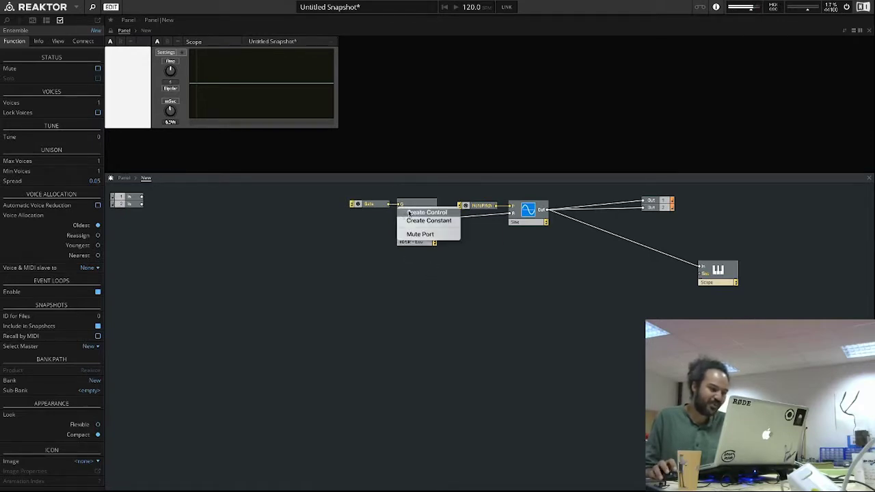
pyautogui.click(406, 213)
pyautogui.rightClick(403, 219)
pyautogui.click(409, 223)
pyautogui.rightClick(402, 219)
pyautogui.click(408, 226)
pyautogui.rightClick(403, 227)
pyautogui.click(413, 236)
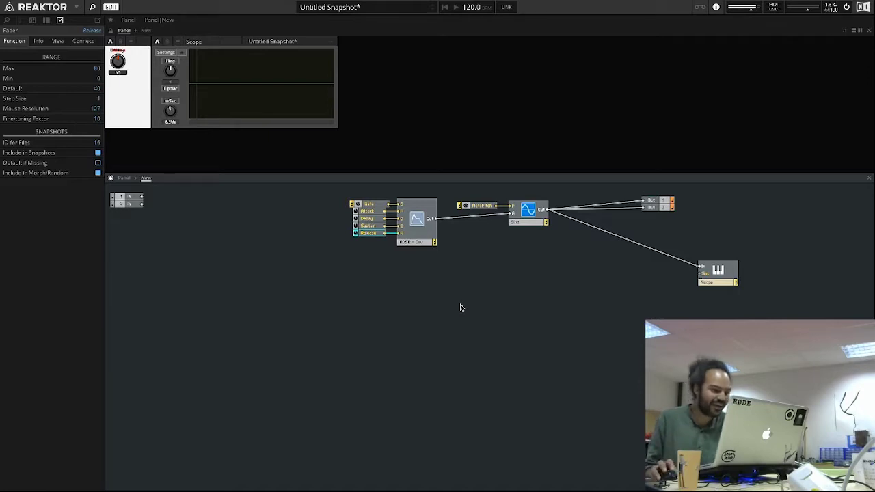
pyautogui.moveTo(425, 290); pyautogui.dragTo(389, 199)
pyautogui.click(241, 203)
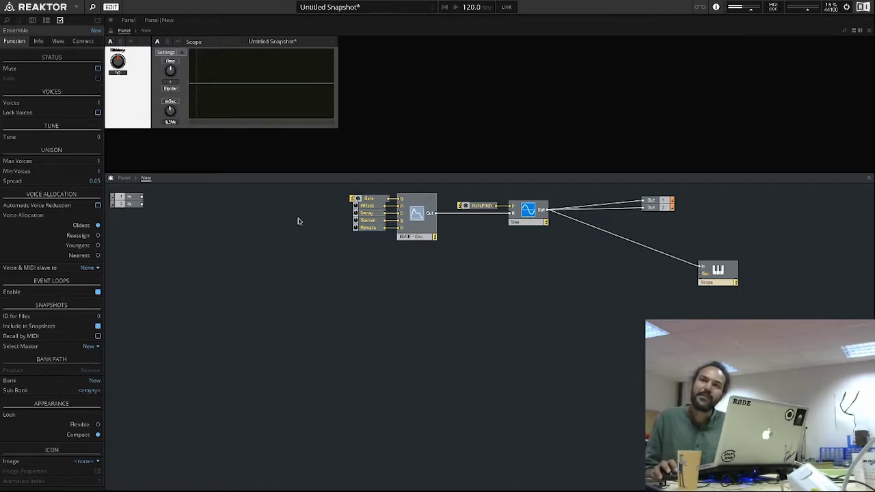
# Unlock the panel, spread the stacked Attack, Decay, Sustain and Release knobs into one row, lock it again and raise the Attack
pyautogui.moveTo(399, 230)
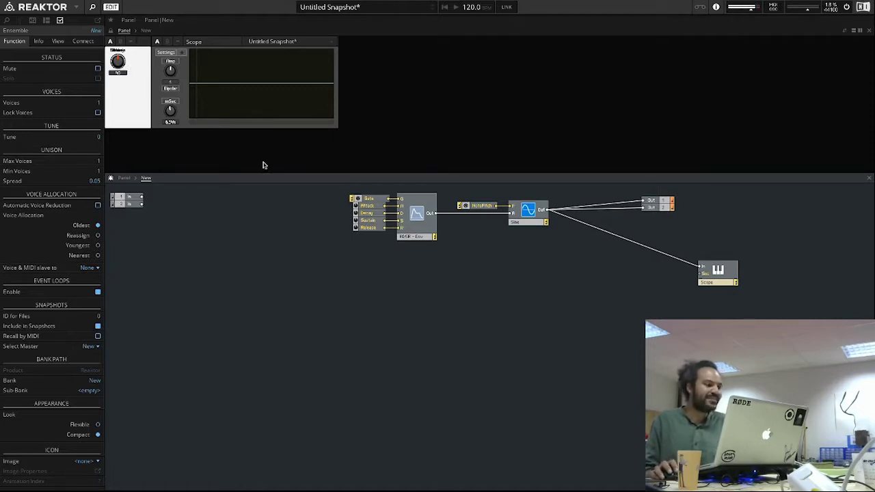
pyautogui.click(110, 32)
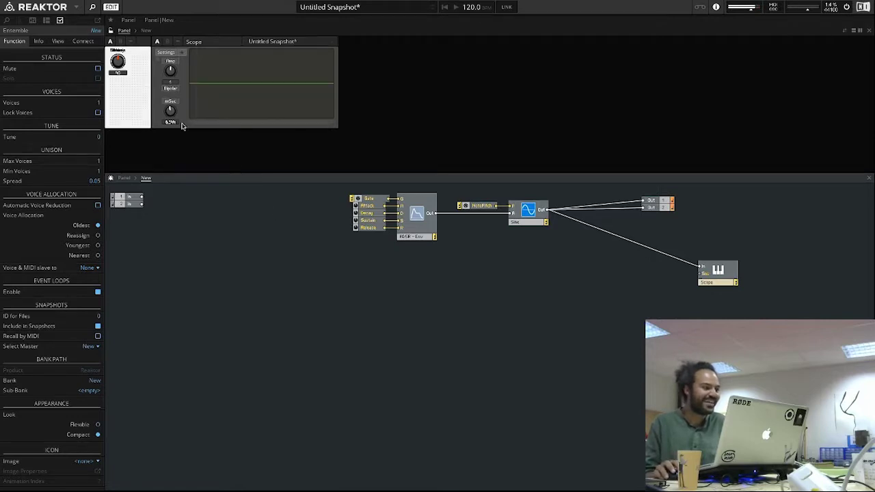
pyautogui.click(128, 70)
pyautogui.moveTo(118, 63); pyautogui.dragTo(171, 63)
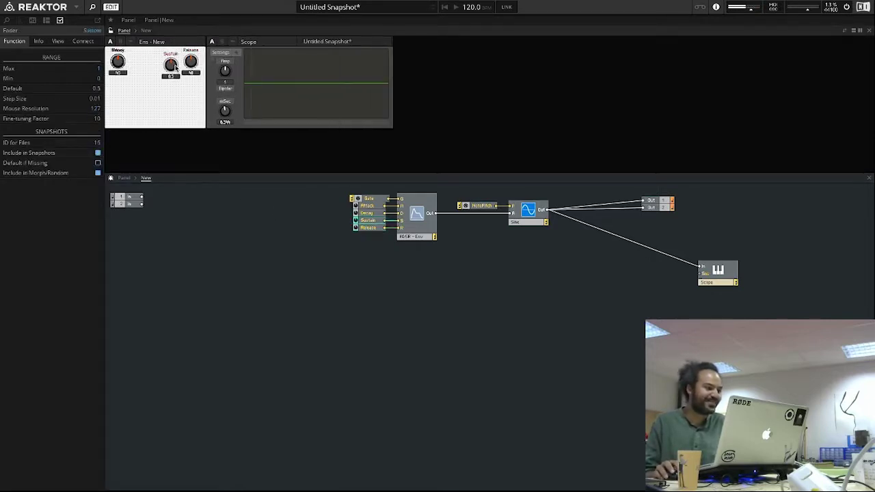
pyautogui.moveTo(118, 63)
pyautogui.mouseDown()
pyautogui.moveTo(152, 65)
pyautogui.moveTo(134, 63)
pyautogui.mouseUp()
pyautogui.click(123, 63)
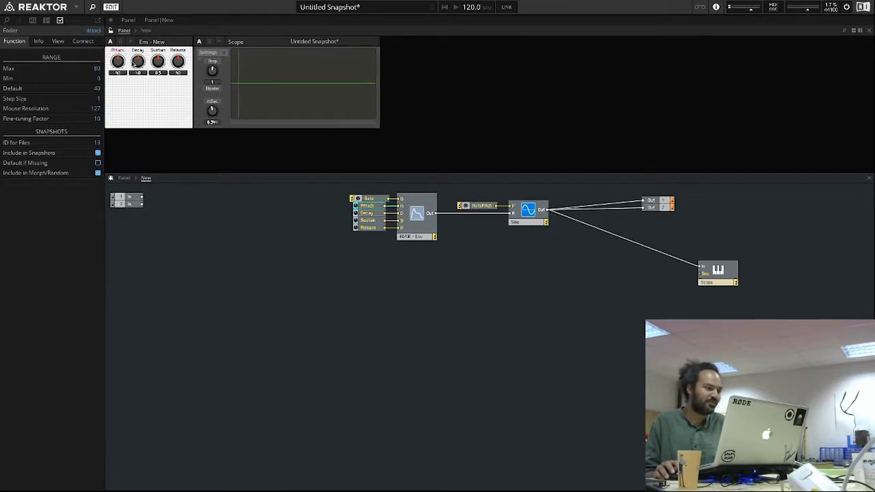
pyautogui.click(110, 33)
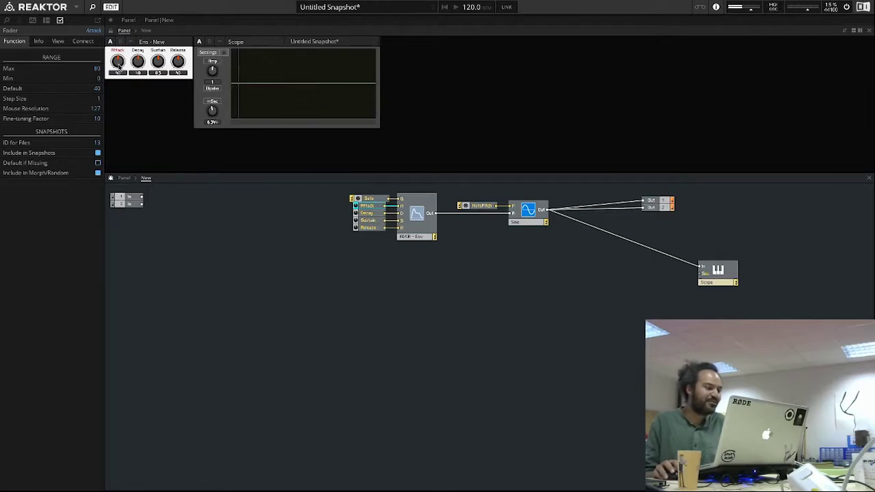
pyautogui.moveTo(119, 63); pyautogui.dragTo(119, 95)
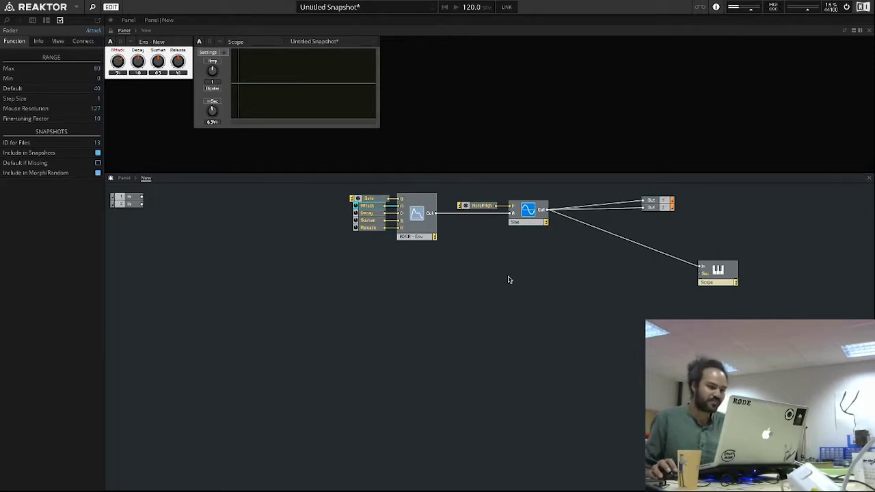
# Move the ADSR envelope group and the Sine oscillator further apart to make room between NotePitch and the oscillator
pyautogui.moveTo(532, 267); pyautogui.dragTo(348, 190)
pyautogui.moveTo(413, 226); pyautogui.dragTo(327, 245)
pyautogui.click(457, 249)
pyautogui.moveTo(449, 236); pyautogui.dragTo(525, 236)
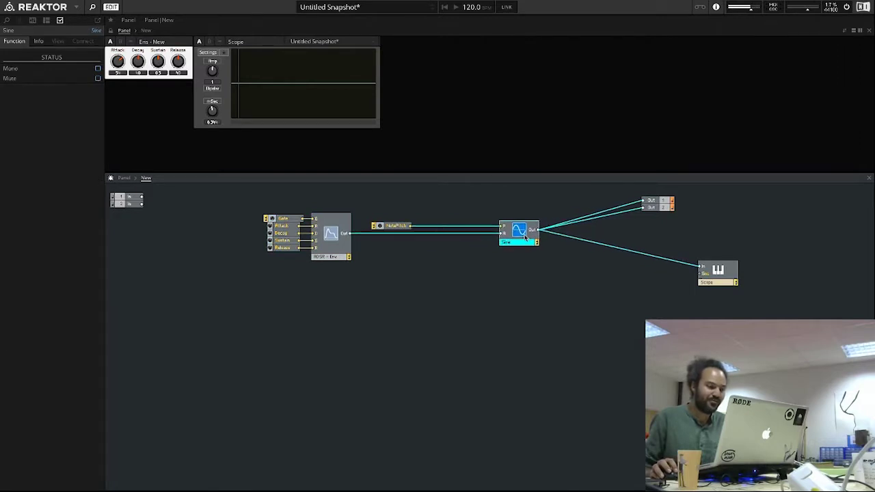
pyautogui.click(509, 283)
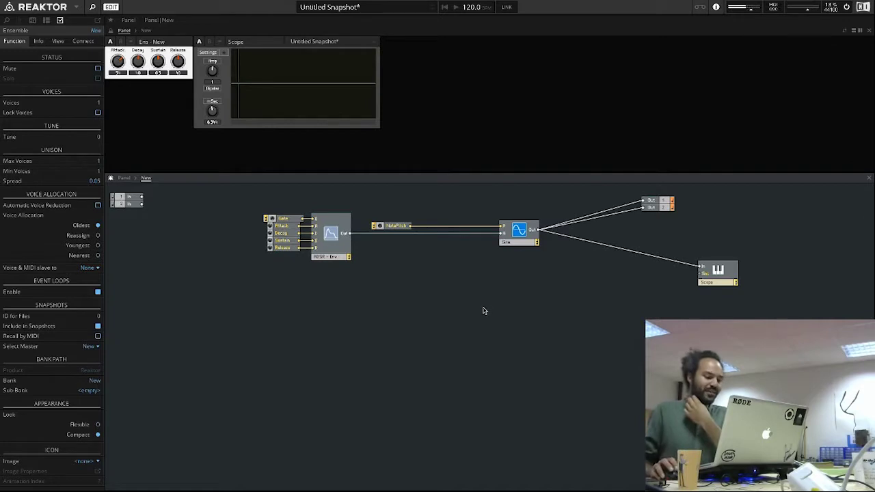
# Insert a built-in Math Add module between the NotePitch module and the Sine oscillator
pyautogui.rightClick(436, 248)
pyautogui.moveTo(436, 248)
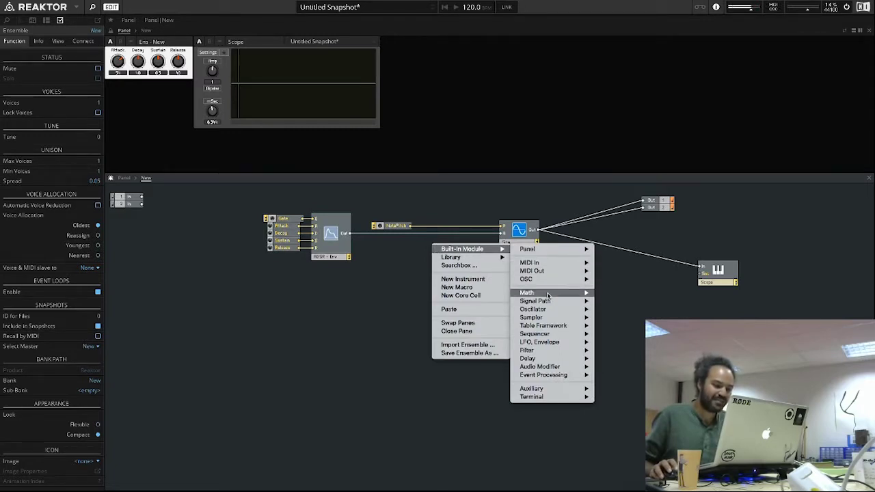
pyautogui.moveTo(548, 295)
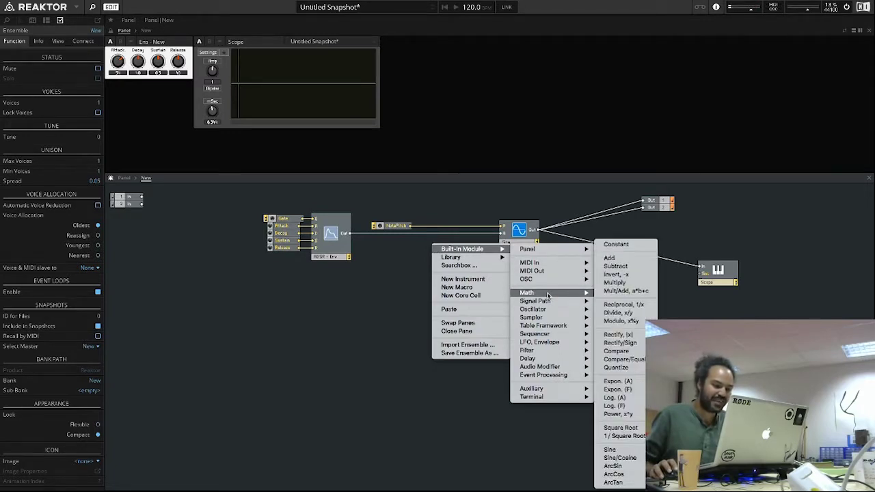
pyautogui.click(623, 261)
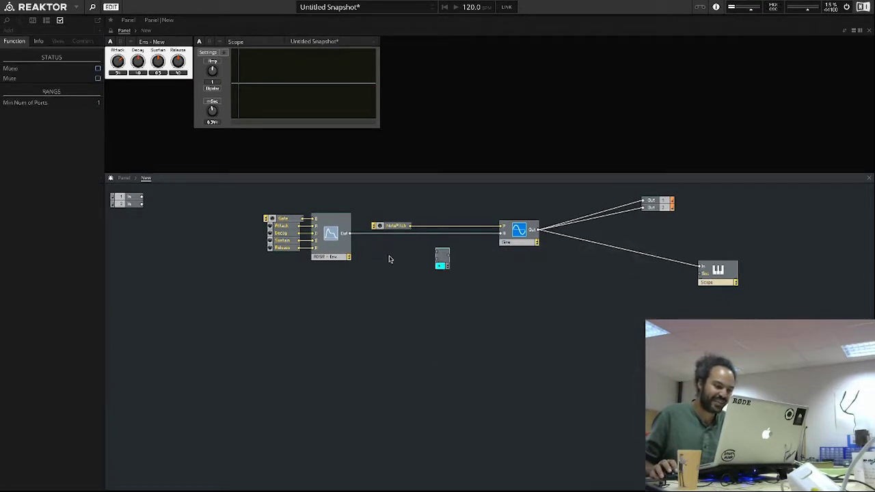
pyautogui.moveTo(442, 267)
pyautogui.mouseDown()
pyautogui.moveTo(446, 241)
pyautogui.moveTo(446, 256)
pyautogui.mouseUp()
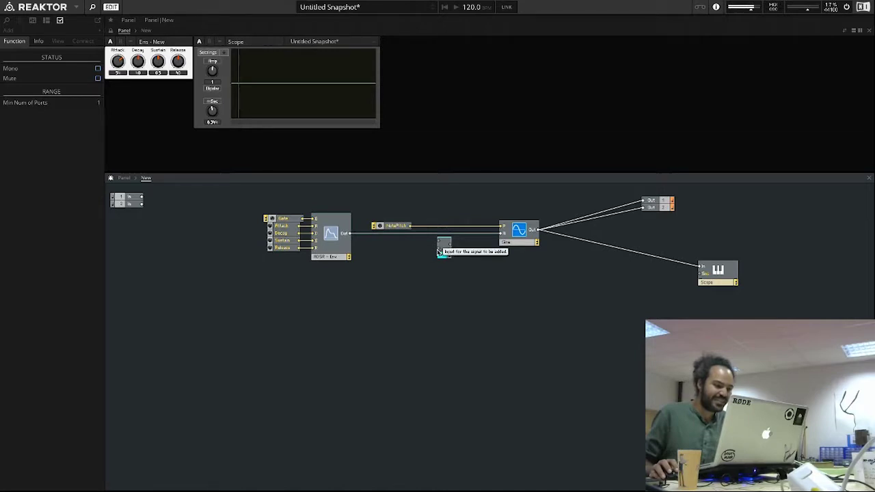
# Route NotePitch through the Add module into the Sine's pitch input and line up both modules beside the oscillator
pyautogui.moveTo(410, 226); pyautogui.dragTo(459, 236)
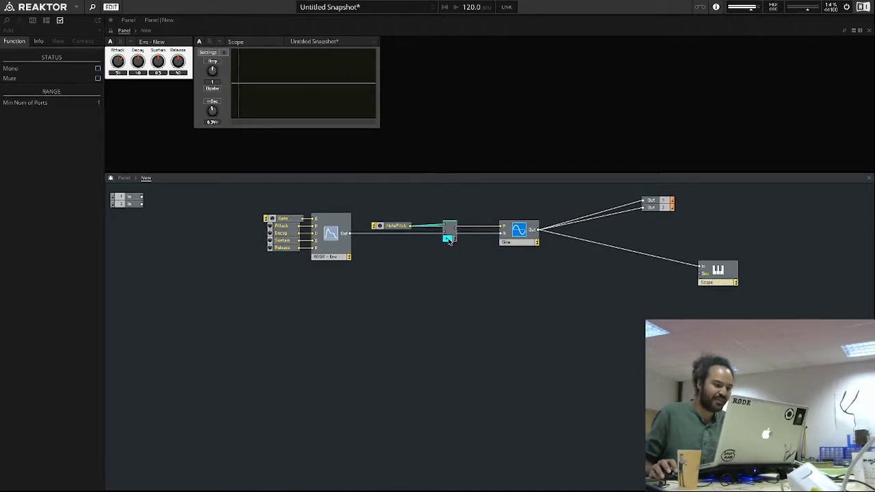
pyautogui.moveTo(475, 231)
pyautogui.moveTo(451, 246); pyautogui.dragTo(451, 260)
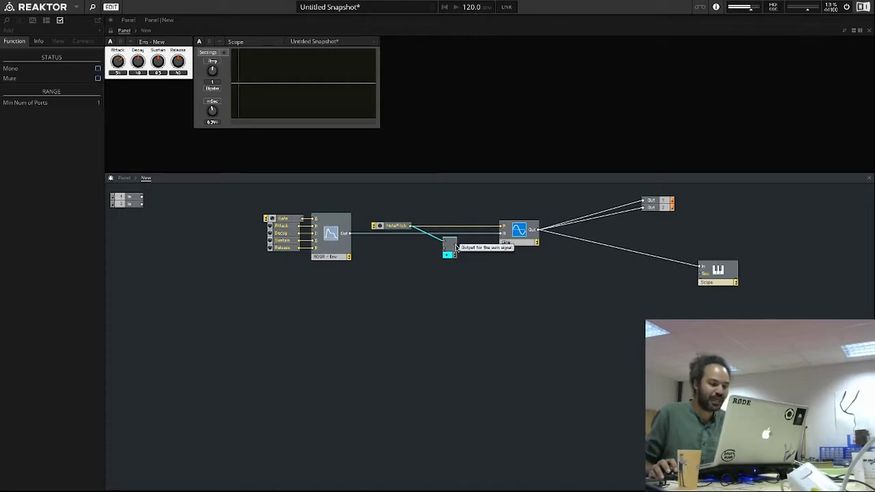
pyautogui.moveTo(456, 246); pyautogui.dragTo(503, 230)
pyautogui.moveTo(451, 255); pyautogui.dragTo(473, 239)
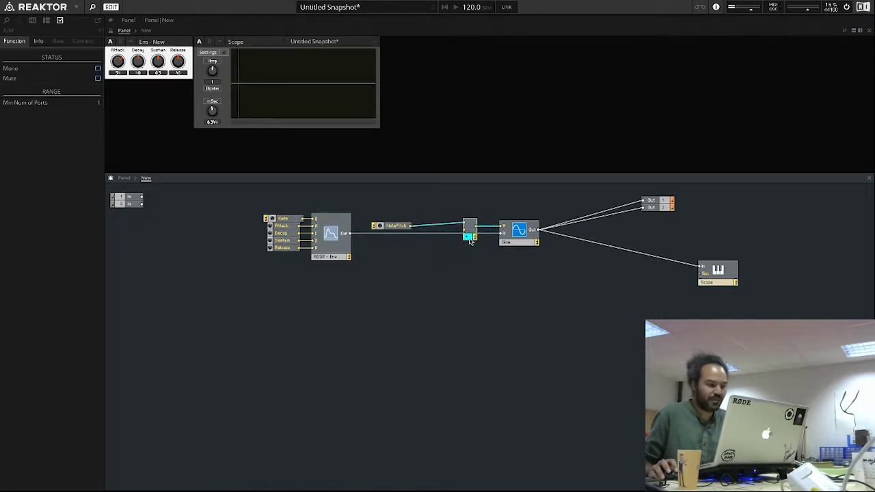
pyautogui.moveTo(398, 229); pyautogui.dragTo(431, 226)
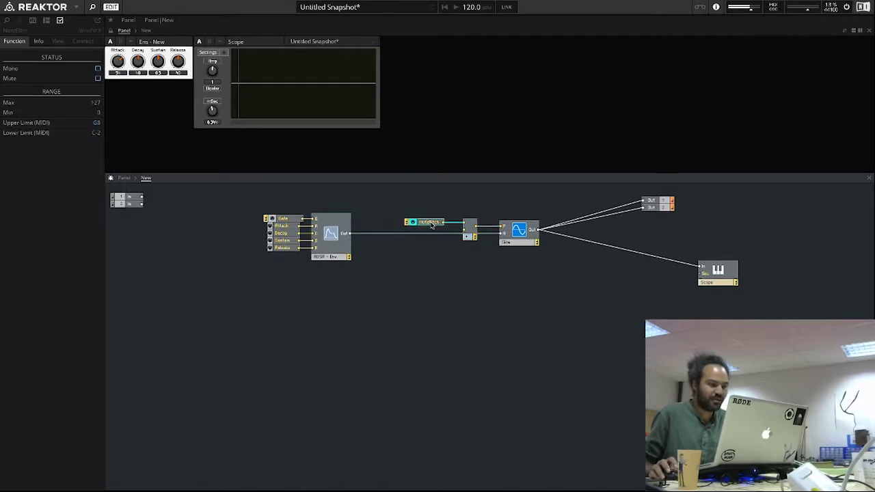
# Create a control for the Add module's second input and place its knob beyond the Release knob on the panel
pyautogui.rightClick(465, 233)
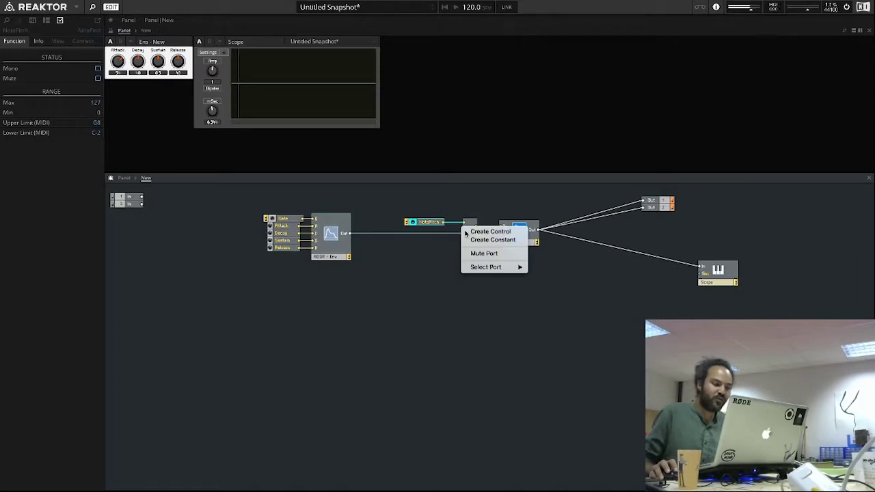
pyautogui.click(474, 232)
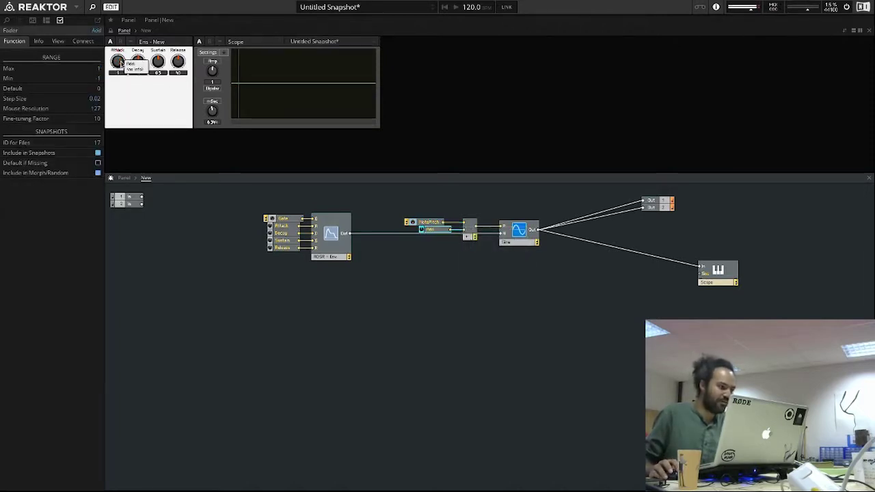
pyautogui.moveTo(118, 62); pyautogui.dragTo(219, 63)
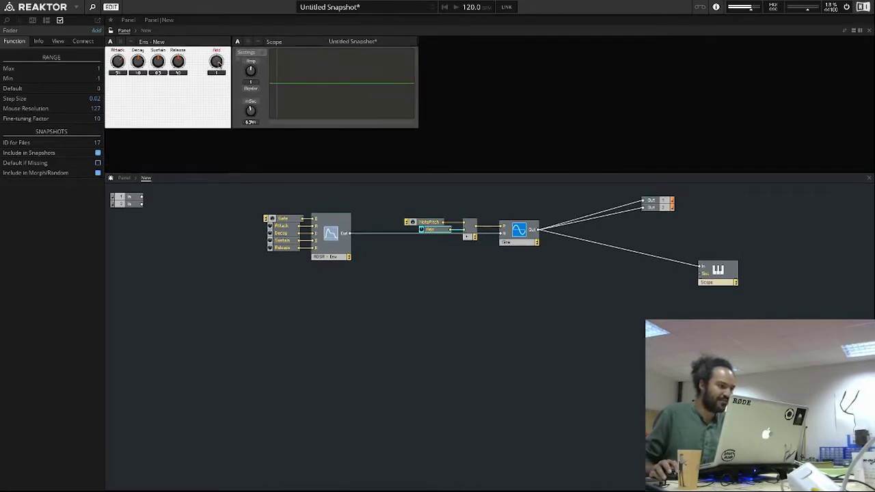
pyautogui.click(219, 63)
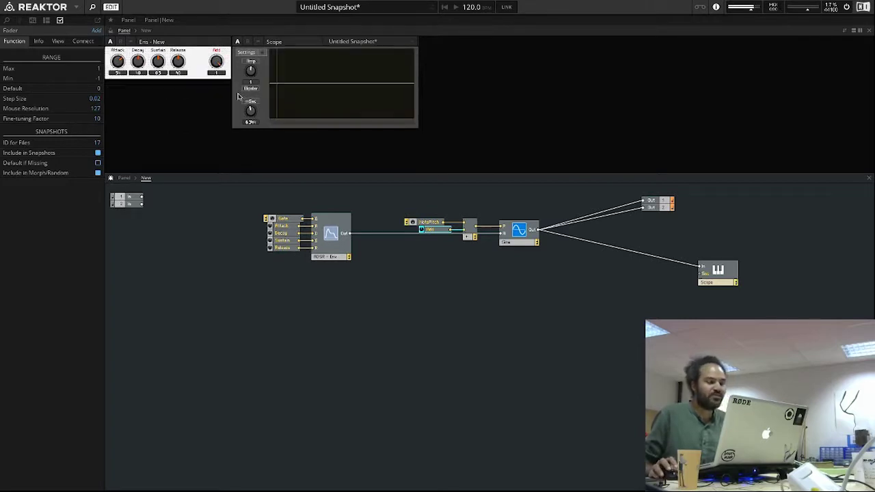
# Set Attack to 18 and Sustain to 0.96, and sweep the Add knob while playing, ending at 0.02
pyautogui.moveTo(216, 61); pyautogui.dragTo(236, 65)
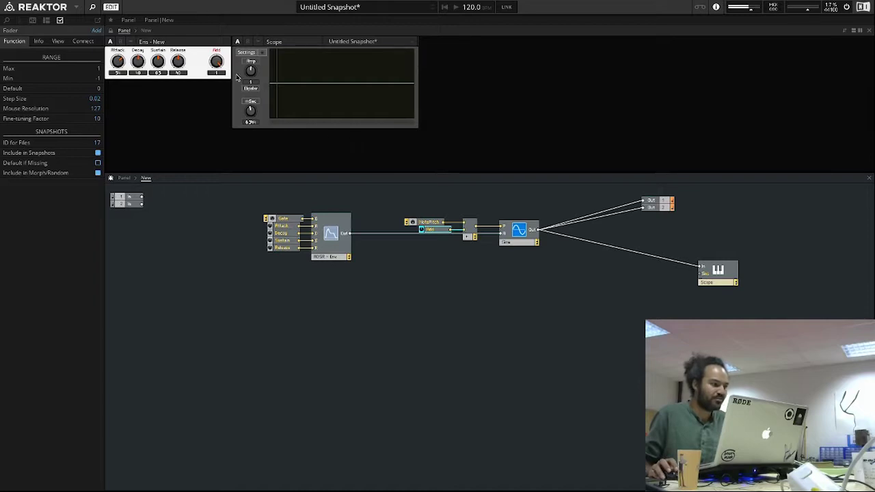
pyautogui.click(122, 65)
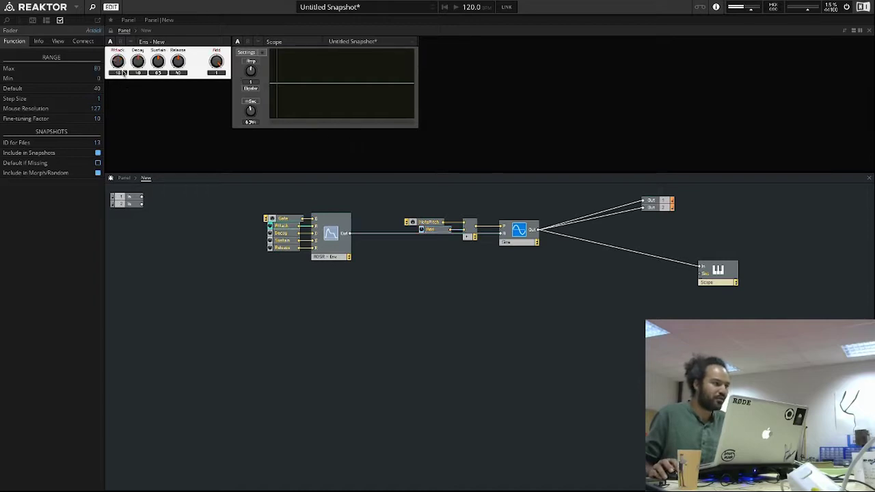
pyautogui.click(160, 65)
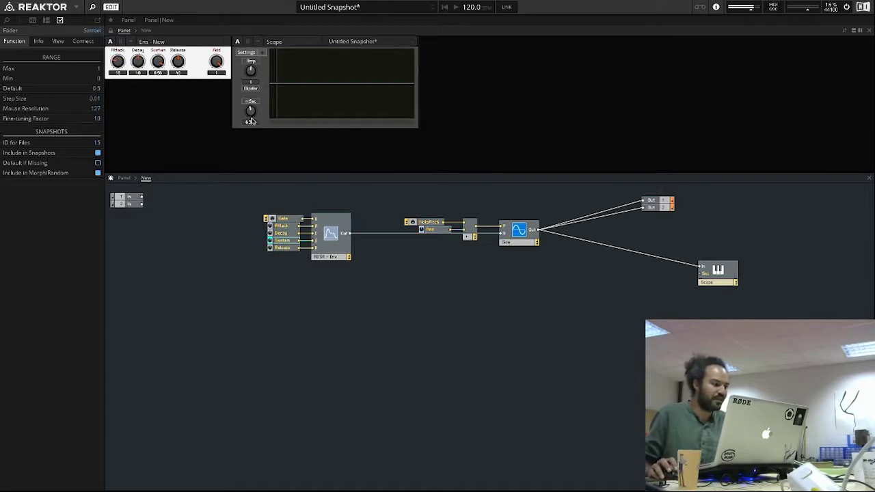
pyautogui.click(218, 73)
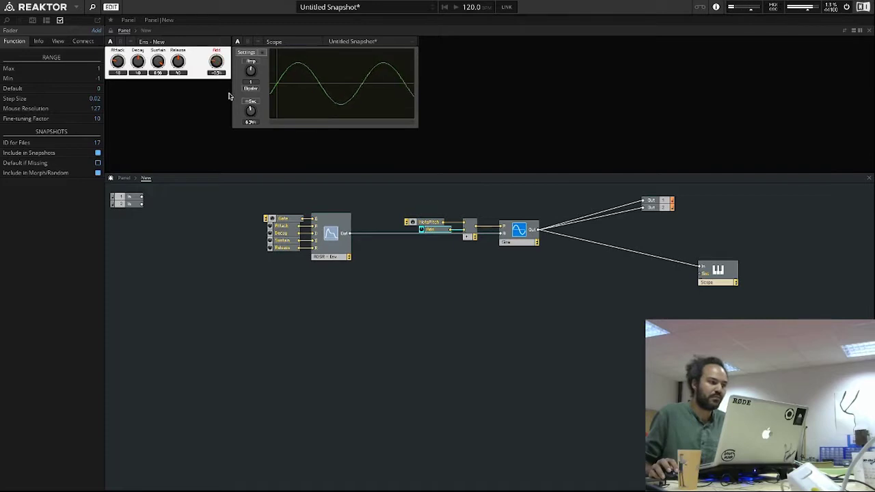
pyautogui.moveTo(239, 31); pyautogui.dragTo(240, 76)
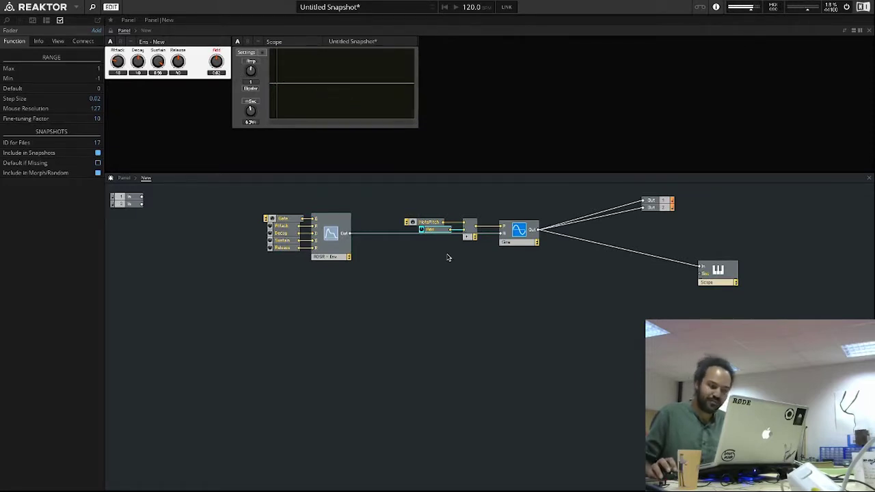
# Shift the Add module with its NotePitch and control inputs away from the oscillator, and rename the Add control as fine
pyautogui.moveTo(436, 227); pyautogui.dragTo(455, 238)
pyautogui.click(468, 238)
pyautogui.click(458, 283)
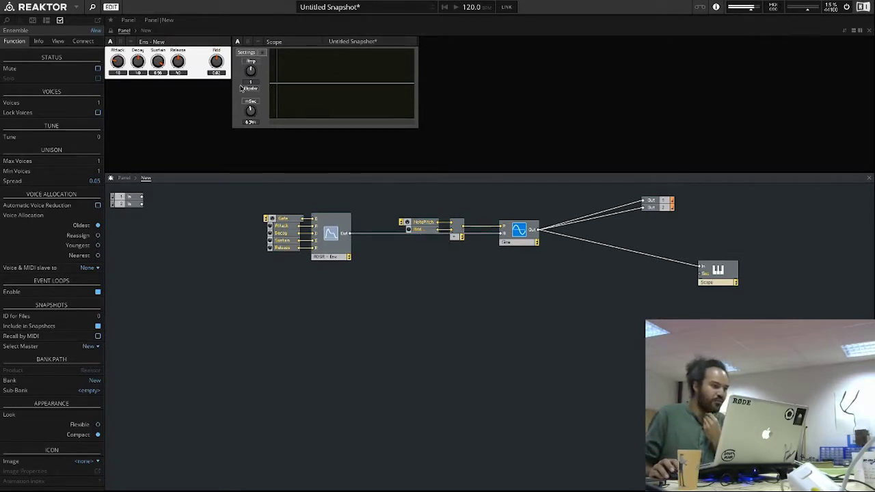
pyautogui.click(424, 232)
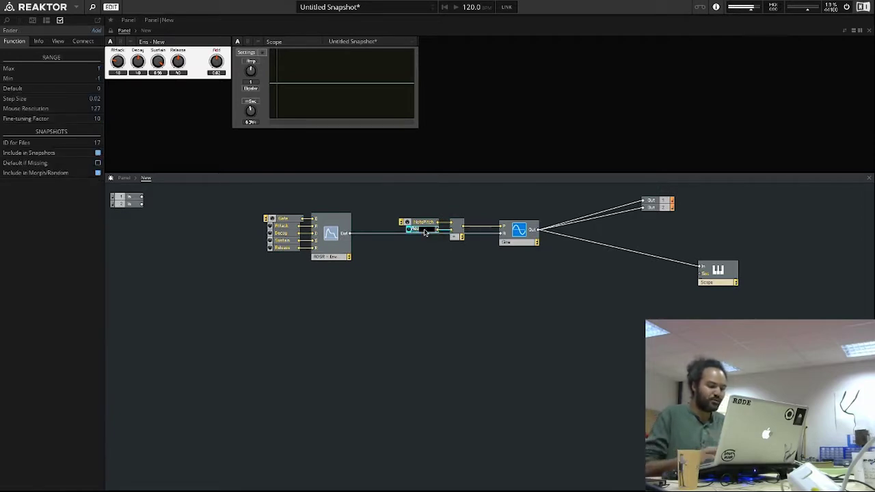
pyautogui.press('Return')
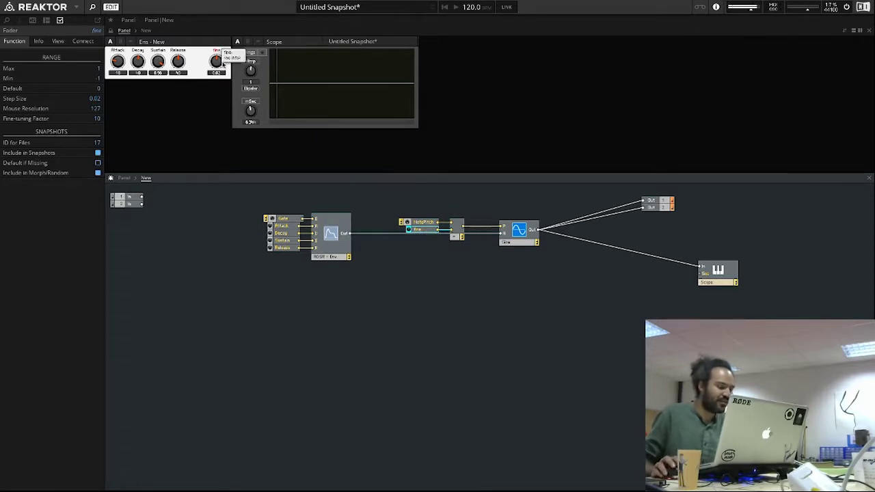
# Unlock the panel and try the name finetune for the fine control, reverting it to fine
pyautogui.click(109, 31)
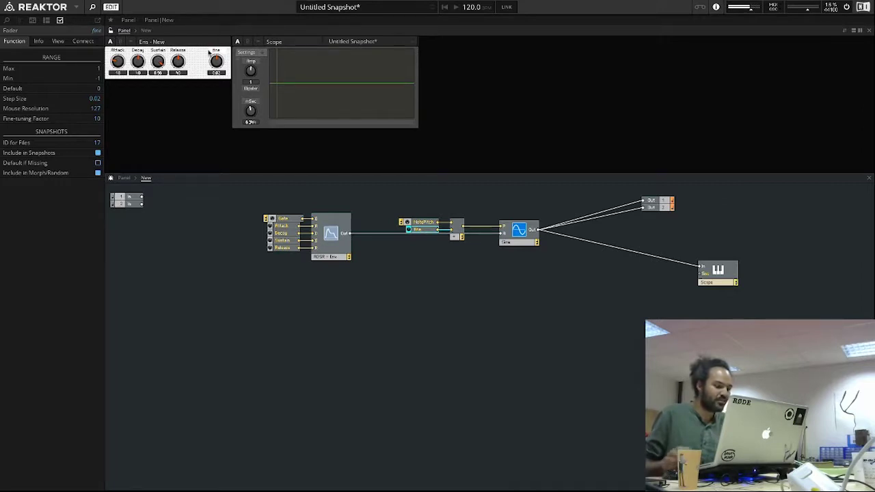
pyautogui.write('tune')
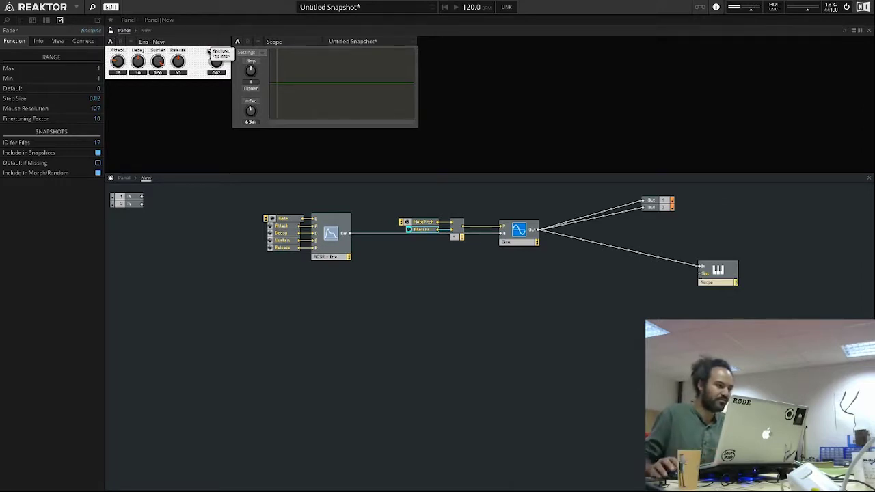
pyautogui.press('Return')
pyautogui.click(425, 232)
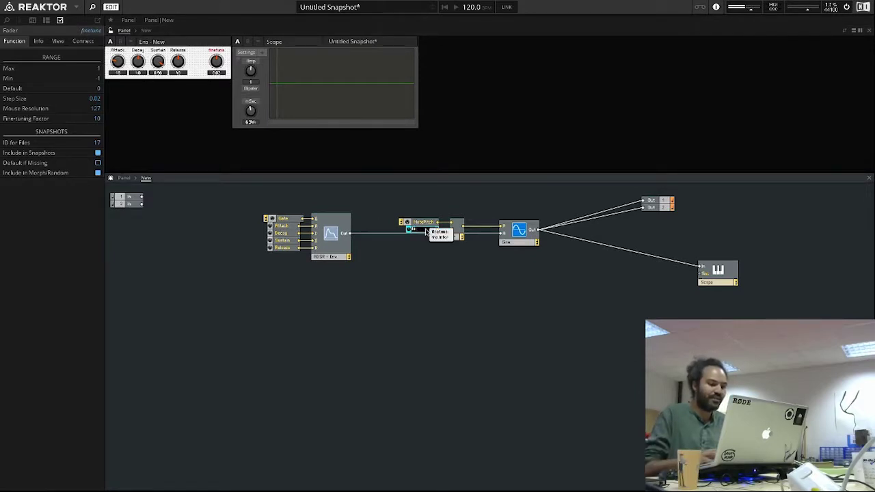
pyautogui.hotkey('ctrl', 'z')
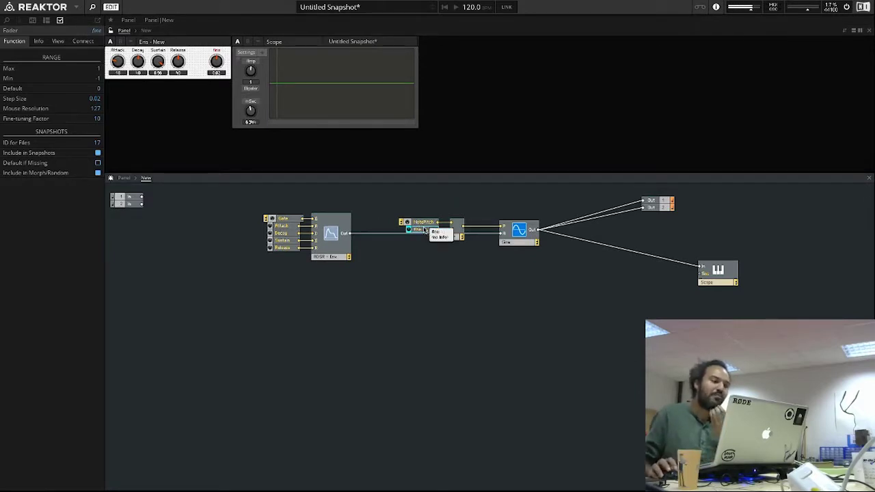
# Lock the panel again and set the fine knob to 0
pyautogui.click(219, 63)
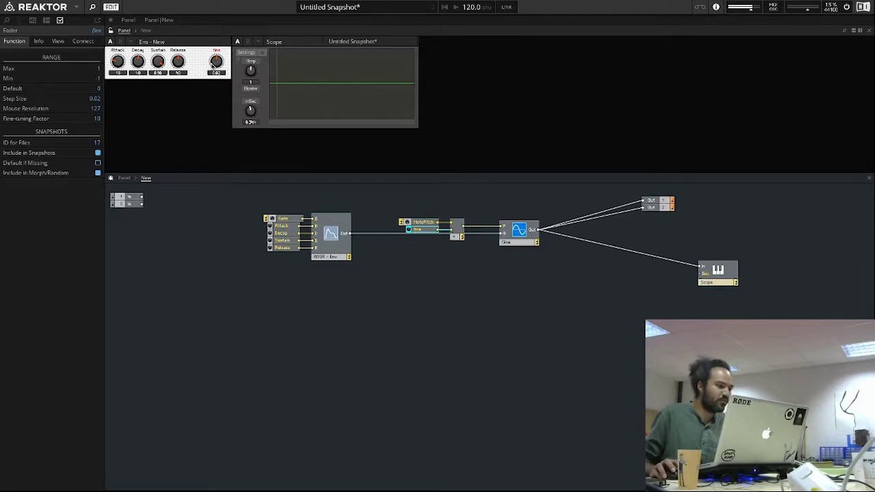
pyautogui.moveTo(214, 64); pyautogui.dragTo(215, 65)
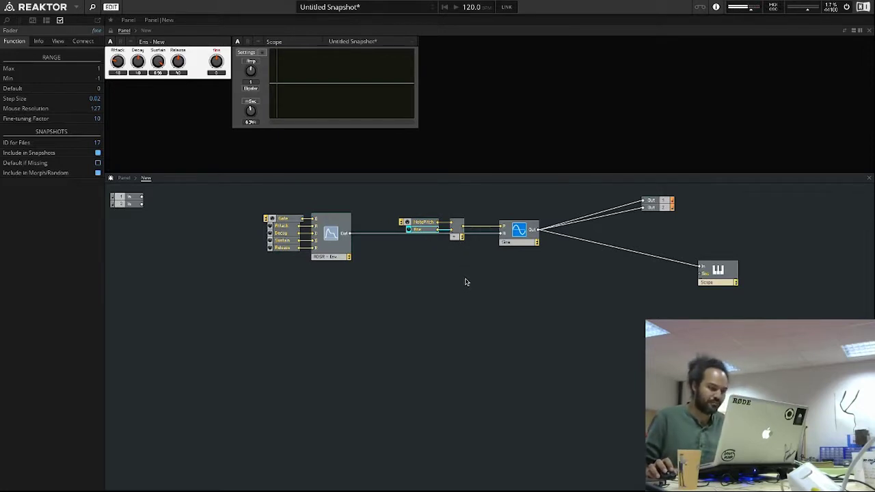
# Duplicate the Add module and place the copy just below the original
pyautogui.rightClick(460, 234)
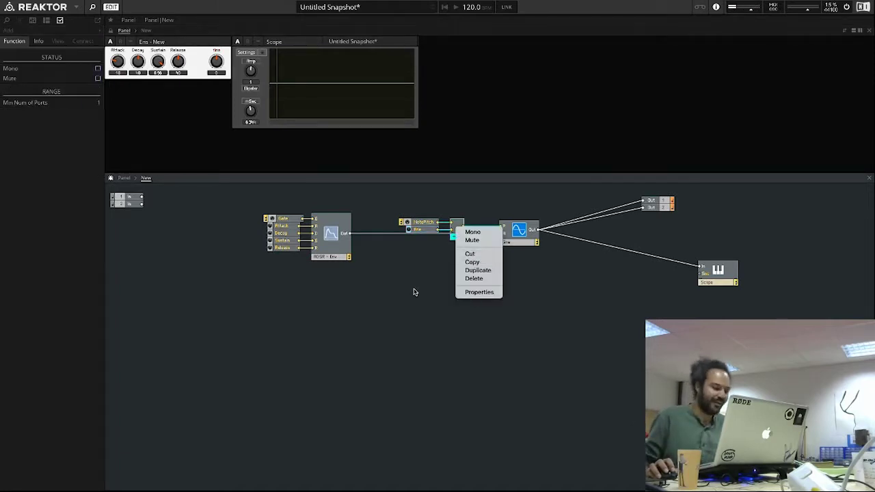
pyautogui.click(473, 272)
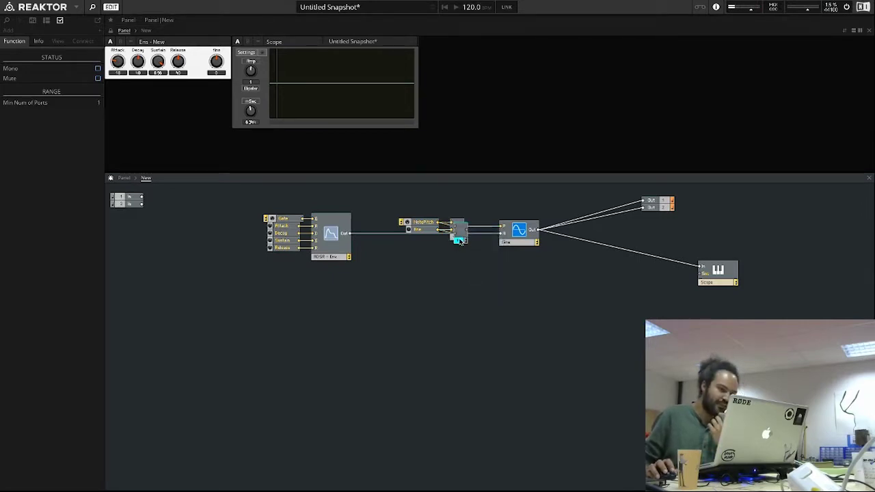
pyautogui.moveTo(462, 242); pyautogui.dragTo(458, 271)
pyautogui.moveTo(470, 271); pyautogui.dragTo(462, 271)
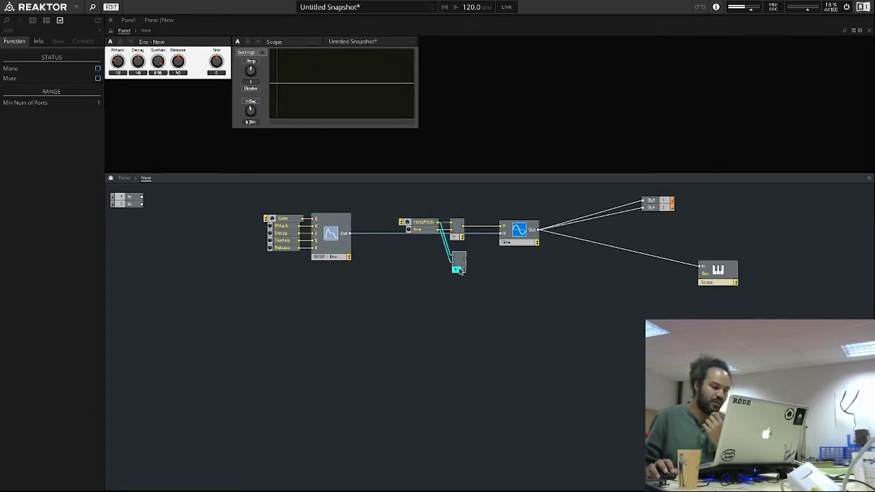
# Shift the NotePitch and fine modules farther away from the two Add modules
pyautogui.click(423, 245)
pyautogui.moveTo(422, 224); pyautogui.dragTo(405, 224)
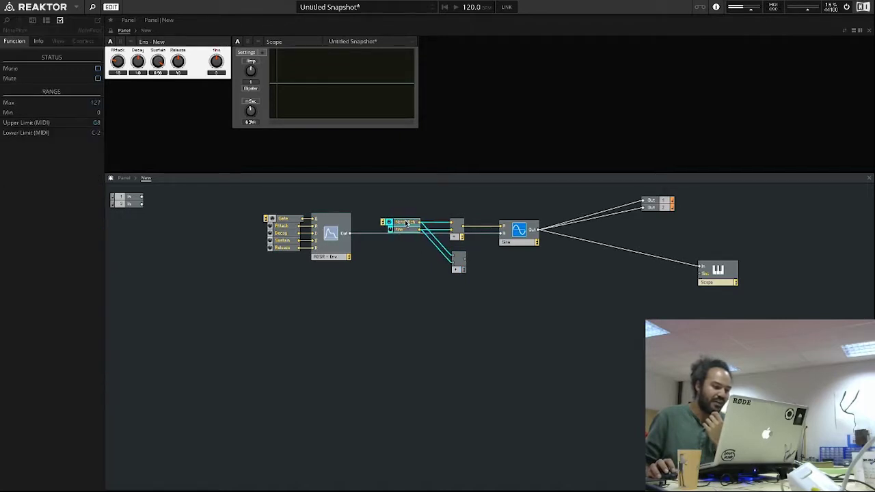
pyautogui.click(425, 254)
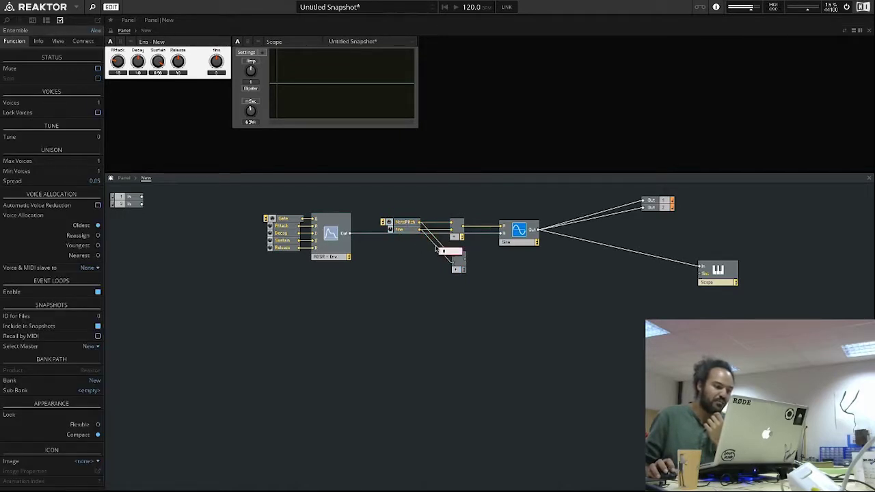
# Create a new control on the duplicated Add module's lower input in place of the wire from fine
pyautogui.rightClick(436, 249)
pyautogui.click(416, 250)
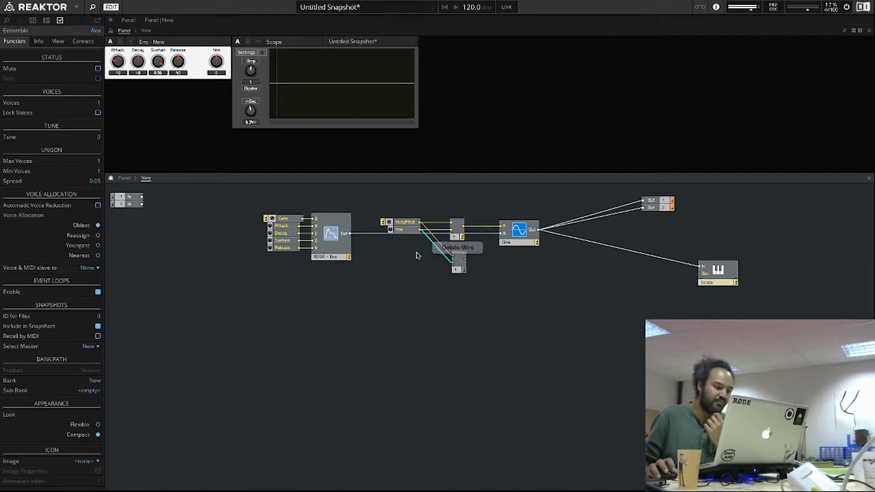
pyautogui.rightClick(455, 264)
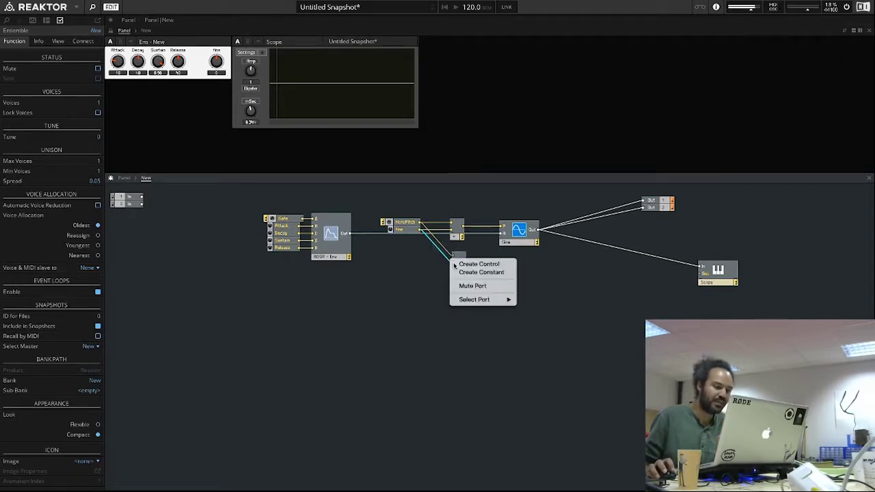
pyautogui.click(478, 264)
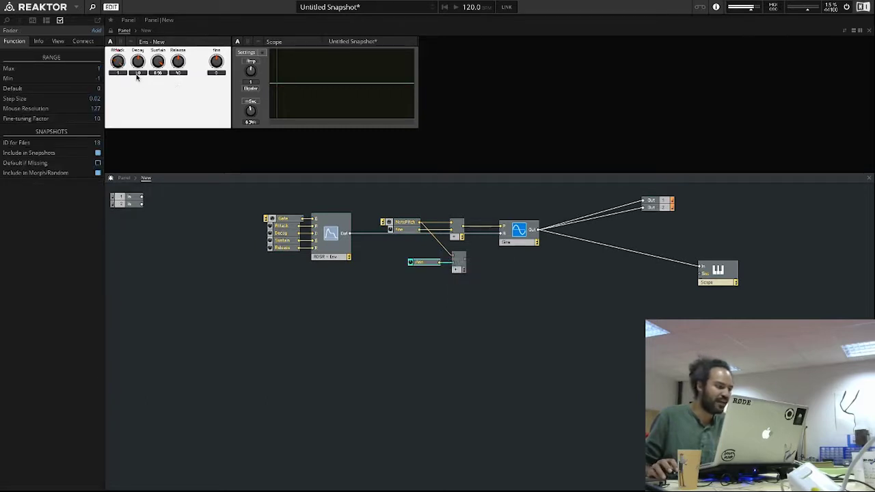
# Set the range of the Add knob to a maximum of 24 and a minimum of -24
pyautogui.moveTo(122, 63); pyautogui.dragTo(217, 63)
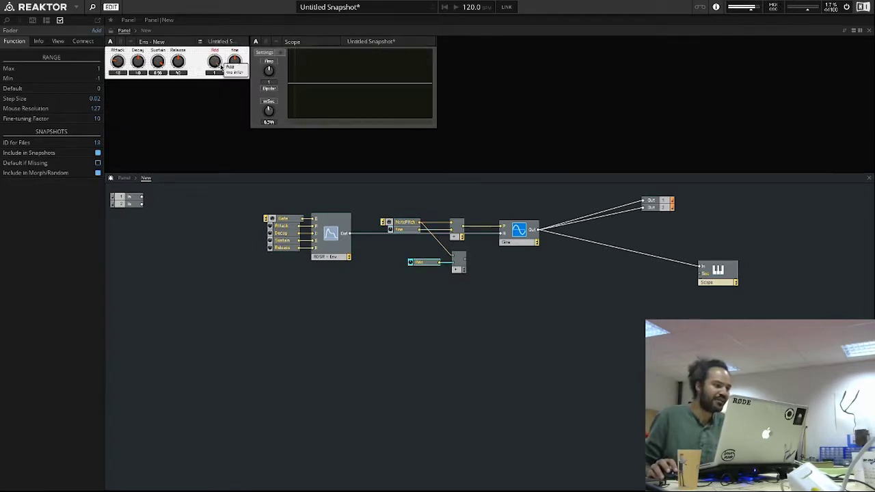
pyautogui.rightClick(428, 262)
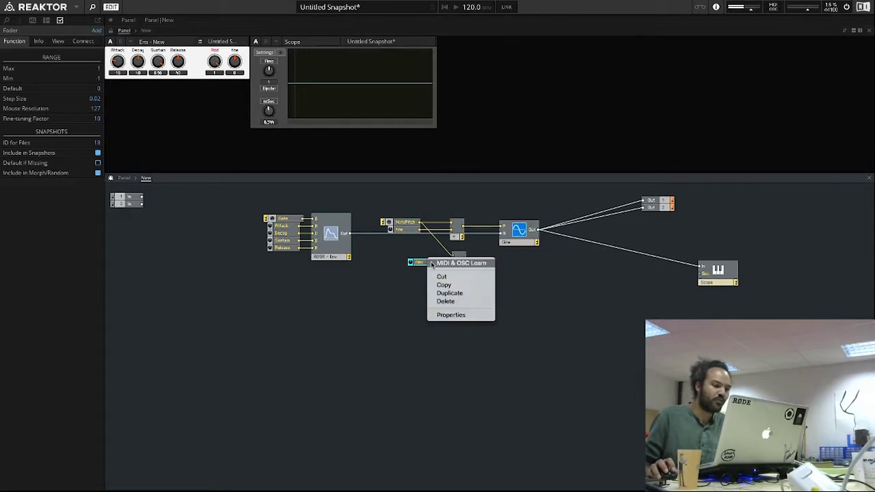
pyautogui.click(468, 315)
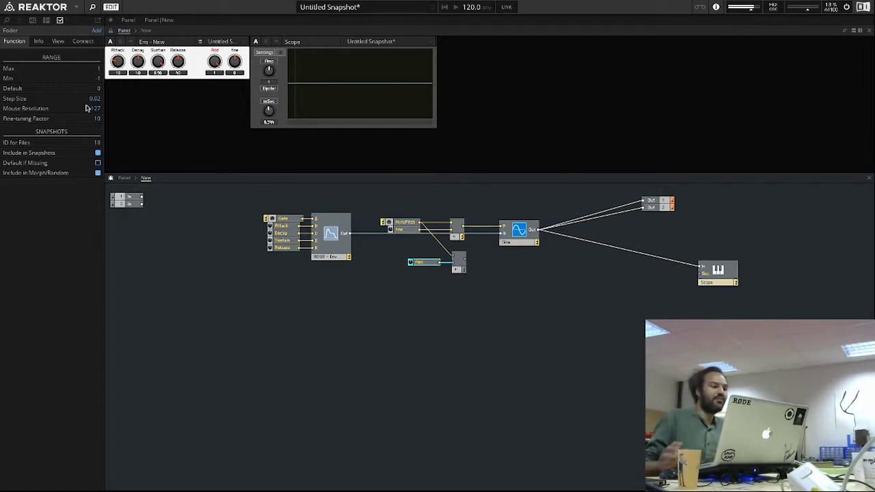
pyautogui.doubleClick(98, 69)
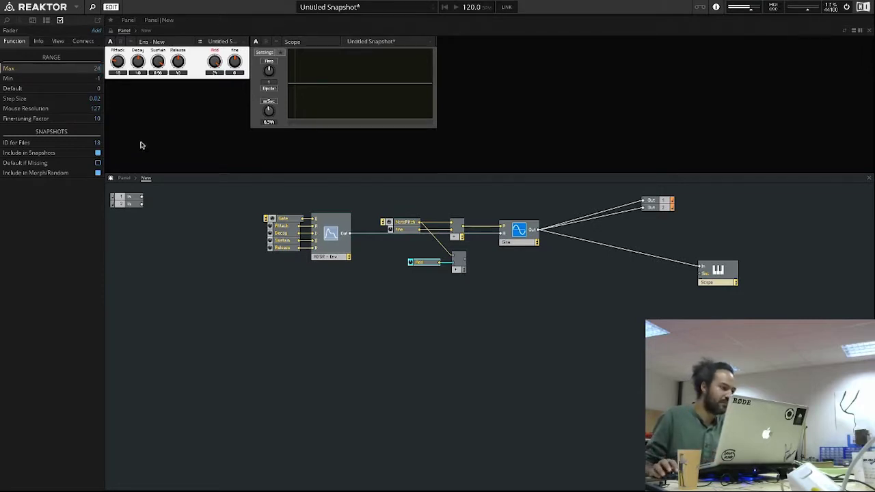
pyautogui.doubleClick(98, 80)
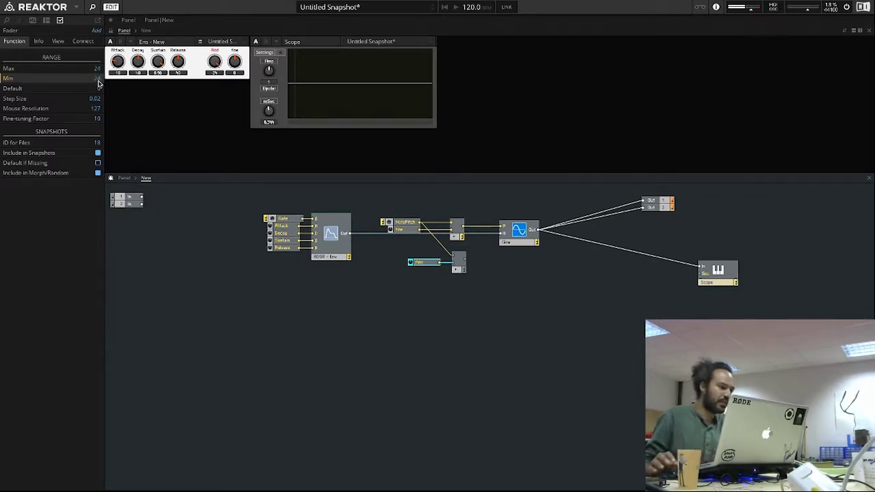
pyautogui.press('Return')
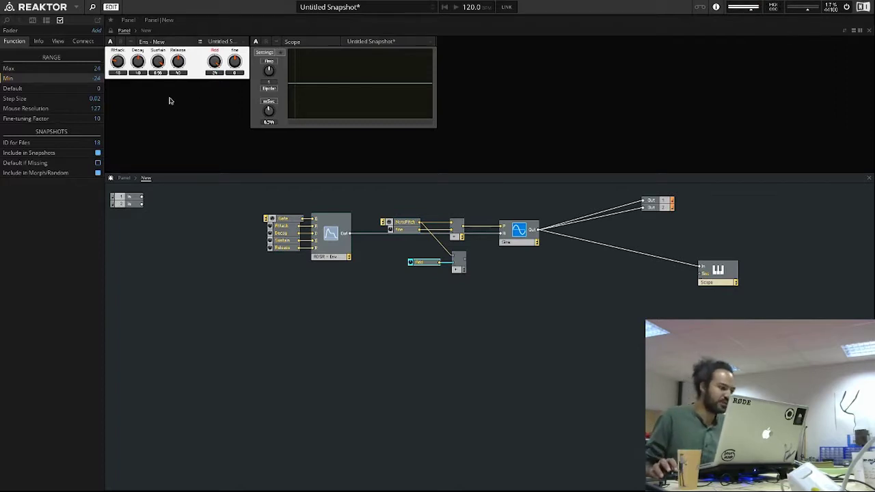
# Set the Add knob's step size to 12 and turn the knob to -12
pyautogui.doubleClick(98, 99)
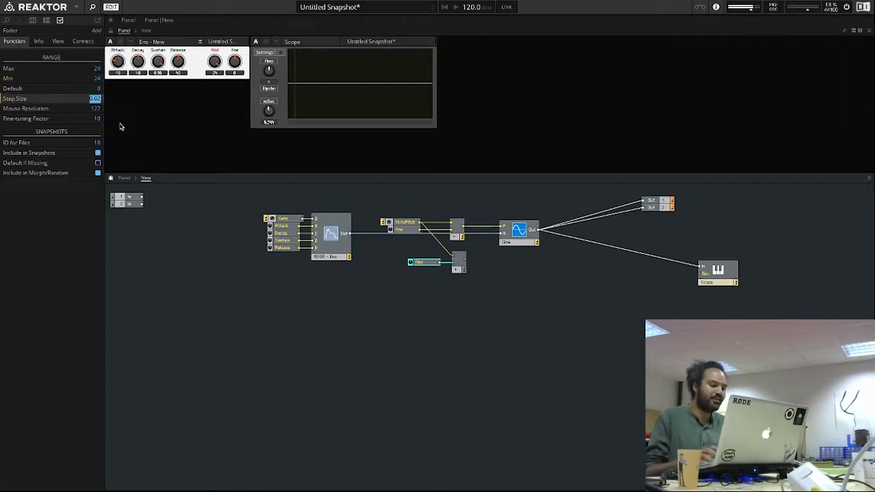
pyautogui.write('12')
pyautogui.press('Return')
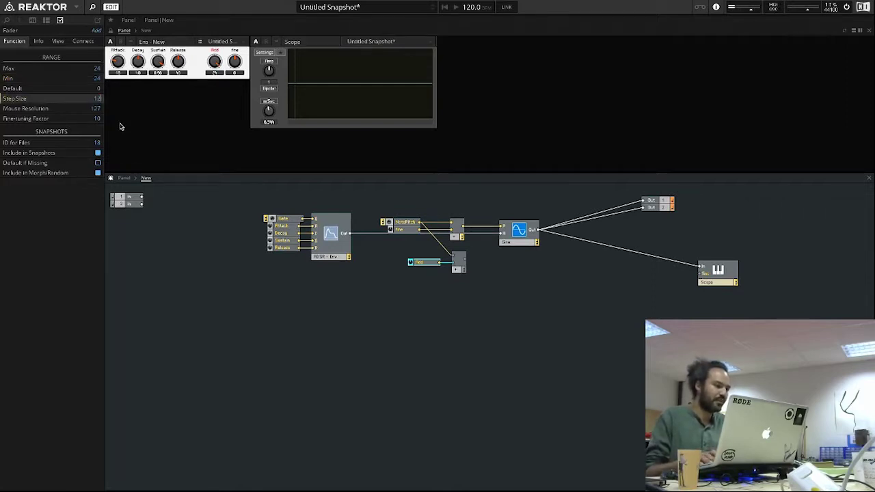
pyautogui.moveTo(217, 62); pyautogui.dragTo(220, 114)
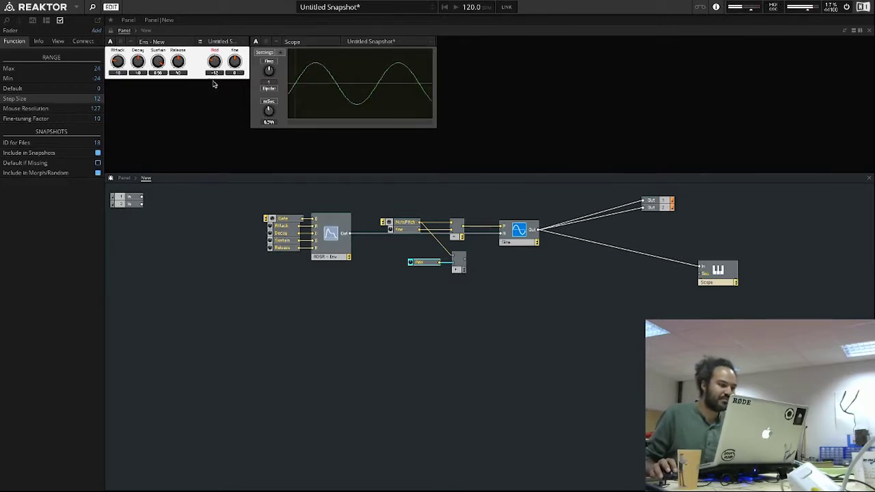
# Spread out the modules by moving the lower adder with its Add knob, and the ADSR envelope with its controls, away from the oscillator
pyautogui.click(496, 281)
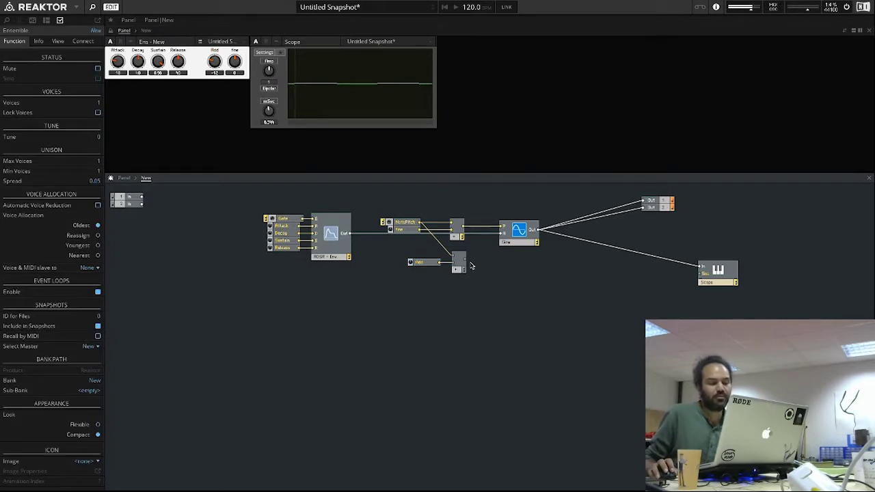
pyautogui.moveTo(469, 265); pyautogui.dragTo(439, 263)
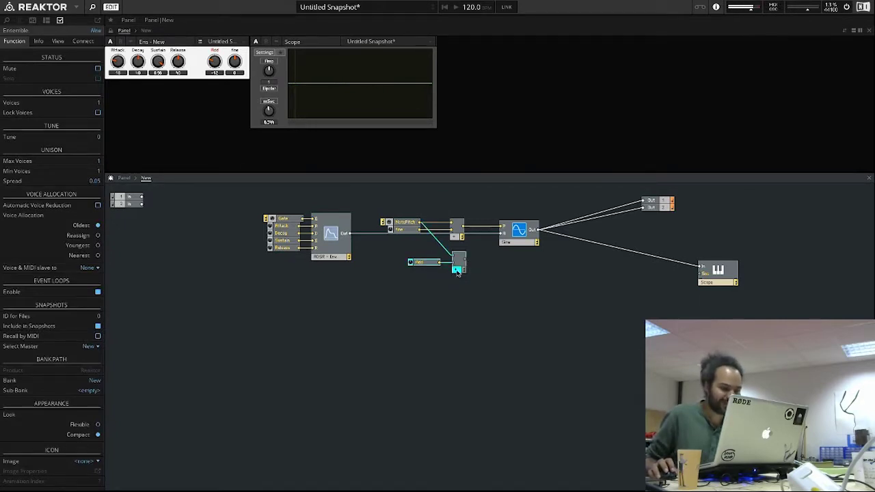
pyautogui.click(456, 269)
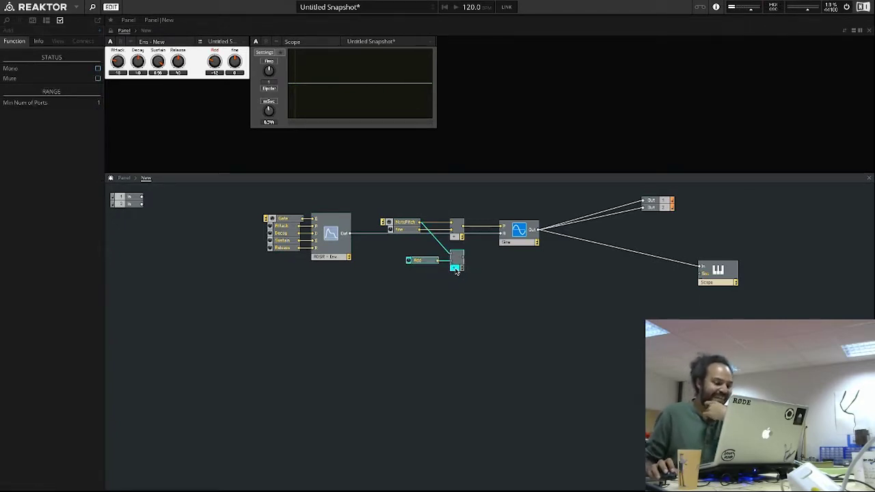
pyautogui.moveTo(456, 271); pyautogui.dragTo(416, 289)
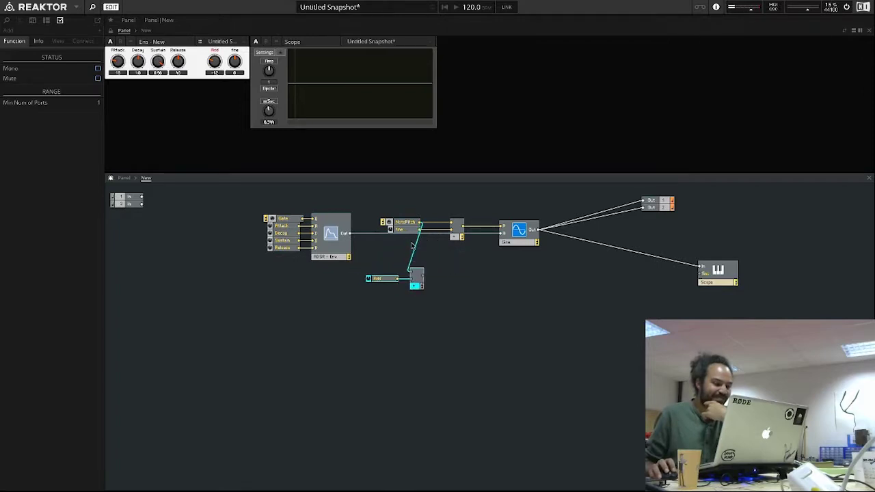
pyautogui.moveTo(407, 225); pyautogui.dragTo(403, 217)
pyautogui.moveTo(339, 280); pyautogui.dragTo(280, 218)
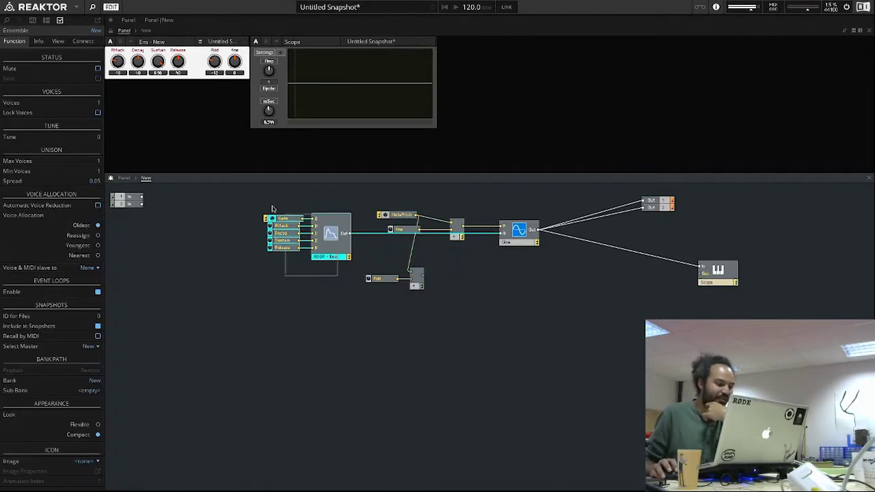
pyautogui.moveTo(337, 227); pyautogui.dragTo(250, 224)
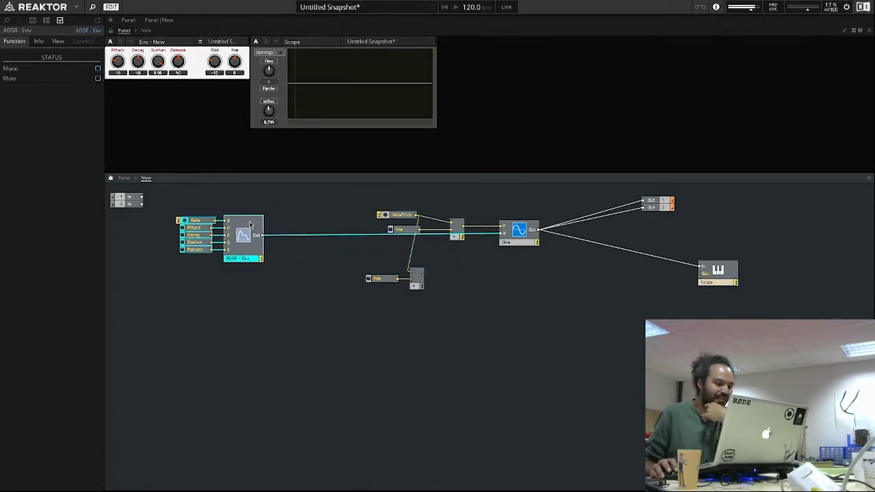
# Move NotePitch above the envelope and place the lower adder with its Add knob between NotePitch and the fine adder
pyautogui.moveTo(406, 217); pyautogui.dragTo(301, 201)
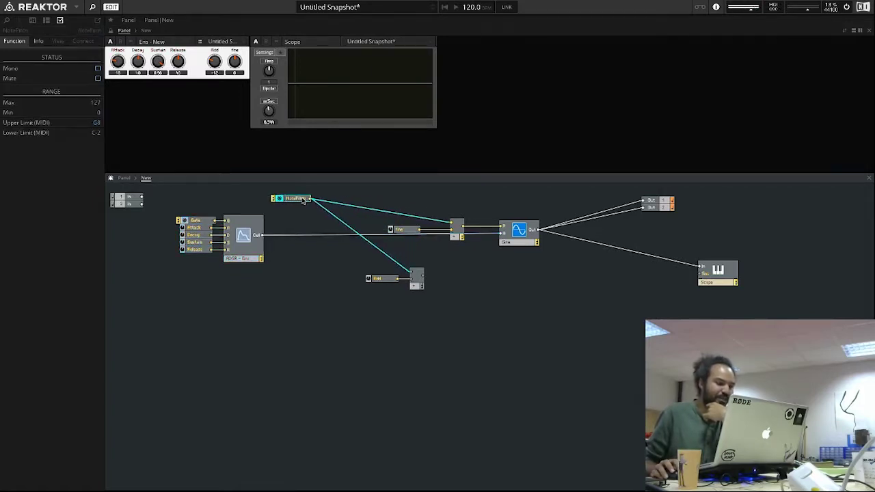
pyautogui.click(431, 299)
pyautogui.moveTo(413, 288); pyautogui.dragTo(371, 215)
# Rename the Add knob as octave and connect its adder's output to the first input of the fine adder
pyautogui.click(340, 208)
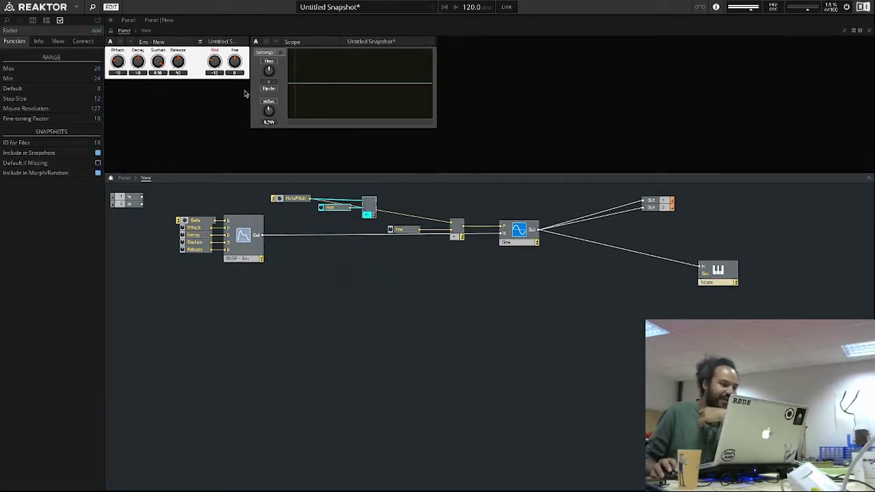
pyautogui.click(334, 207)
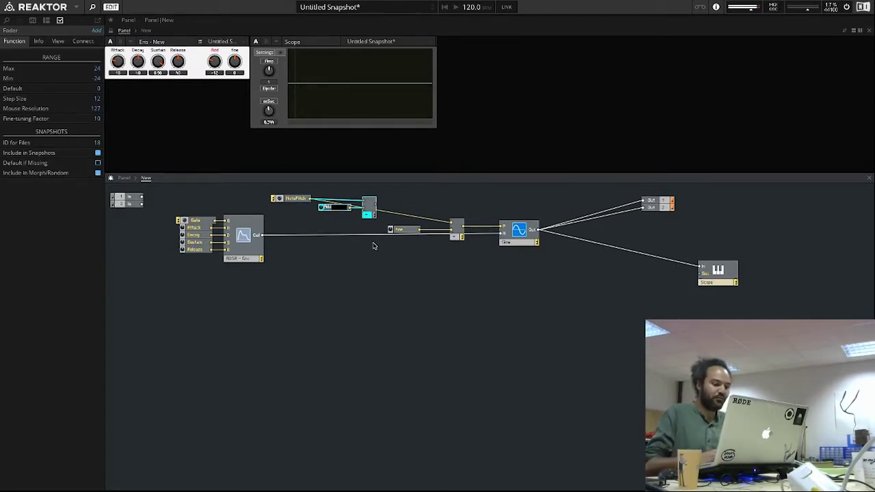
pyautogui.write('octave')
pyautogui.press('Return')
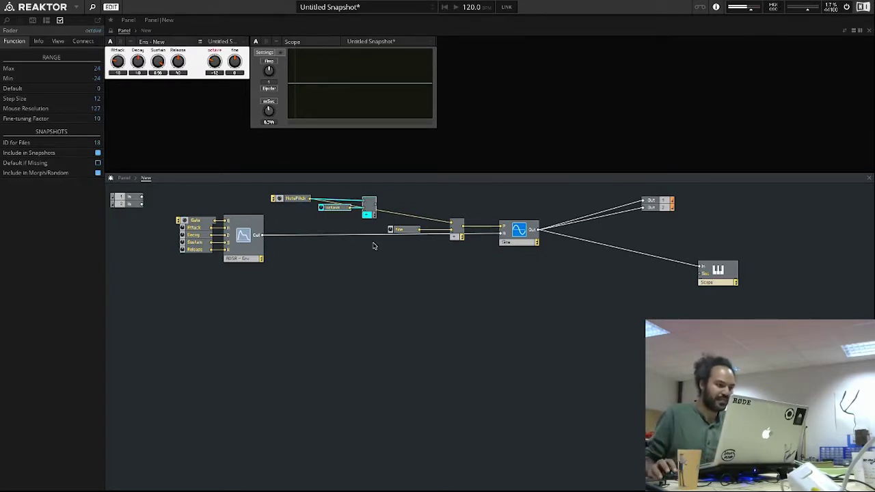
pyautogui.moveTo(375, 204); pyautogui.dragTo(451, 224)
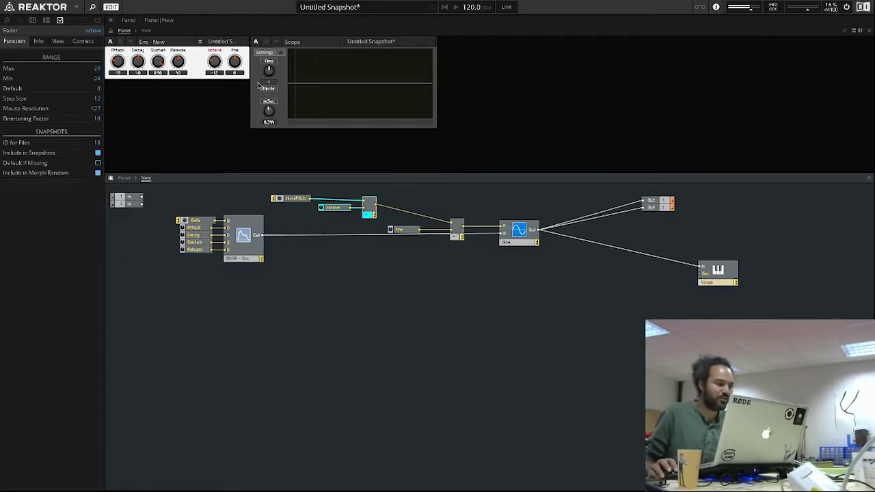
# Try the octave knob at 0 and -12, detune slightly with the fine knob, and return both knobs to 0
pyautogui.moveTo(214, 63); pyautogui.dragTo(214, 59)
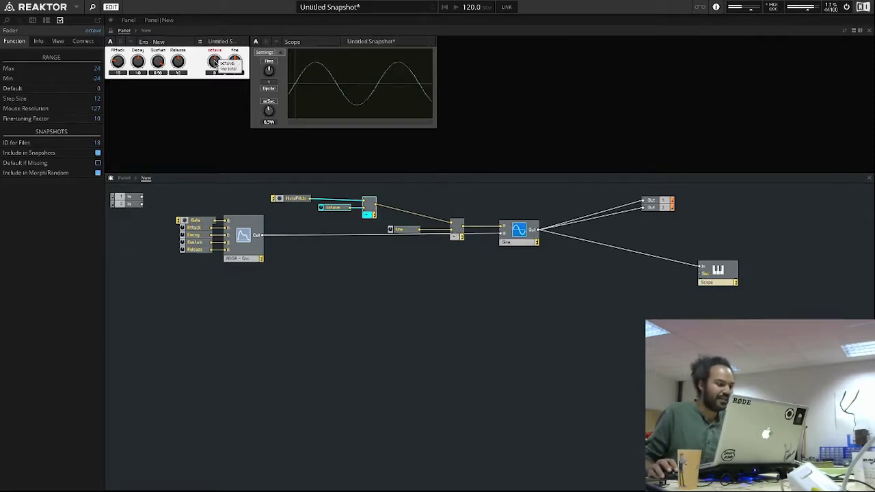
pyautogui.moveTo(216, 78); pyautogui.dragTo(216, 83)
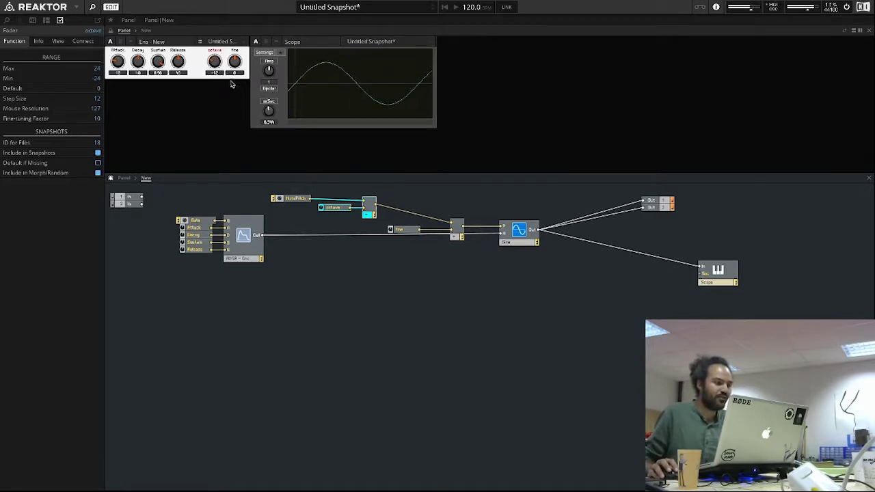
pyautogui.moveTo(235, 65)
pyautogui.mouseDown()
pyautogui.moveTo(236, 84)
pyautogui.moveTo(237, 62)
pyautogui.mouseUp()
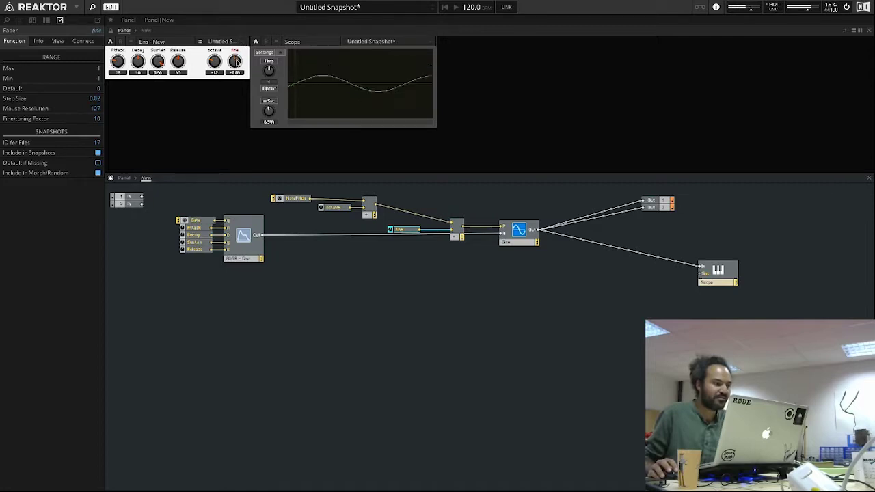
pyautogui.click(214, 61)
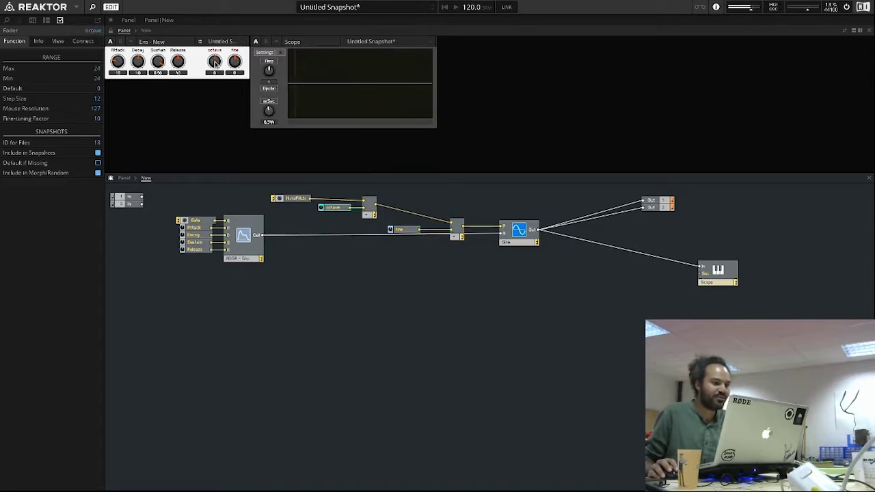
# Shift NotePitch, the octave knob and their adder farther away from the fine adder
pyautogui.moveTo(304, 202); pyautogui.dragTo(307, 205)
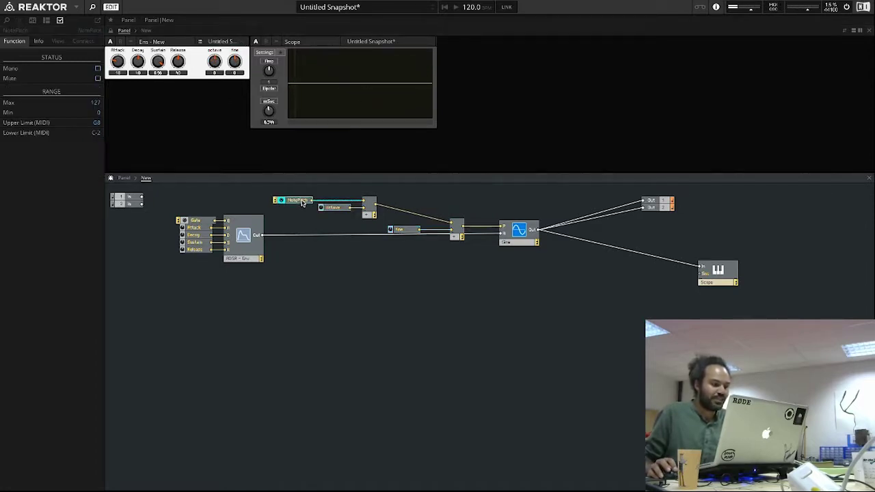
pyautogui.moveTo(369, 214); pyautogui.dragTo(342, 212)
pyautogui.click(368, 215)
pyautogui.rightClick(371, 215)
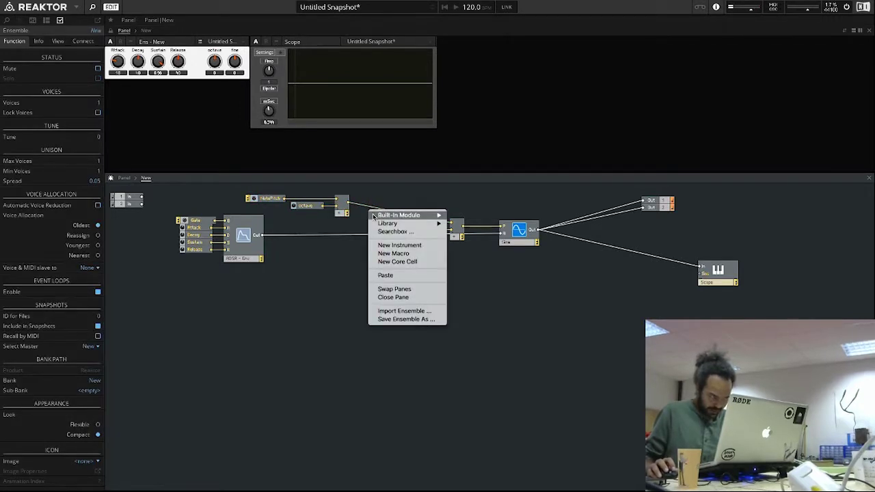
pyautogui.moveTo(374, 216)
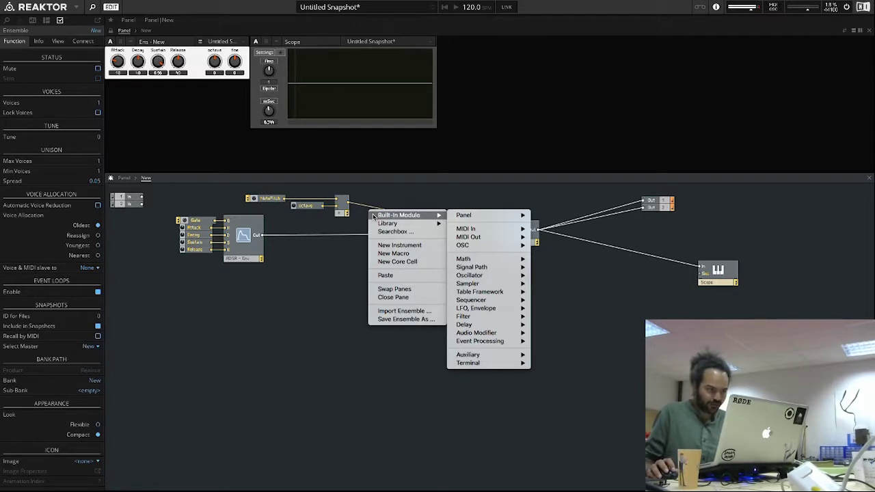
pyautogui.click(354, 226)
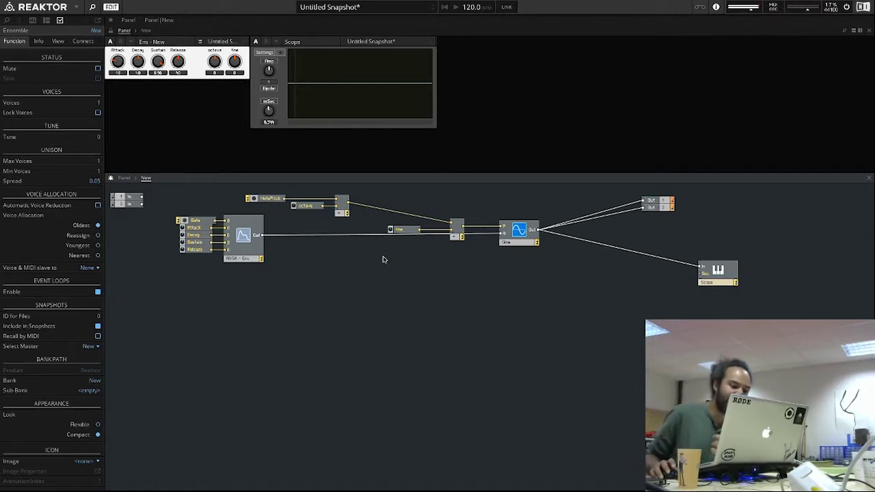
pyautogui.rightClick(382, 254)
pyautogui.click(346, 266)
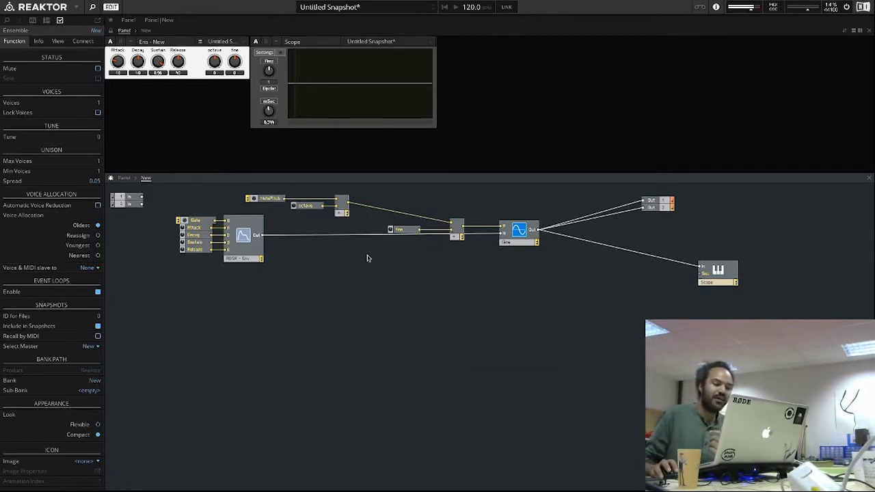
# Search for the + module and add it in the empty area below the fine knob
pyautogui.doubleClick(372, 257)
pyautogui.write('sw')
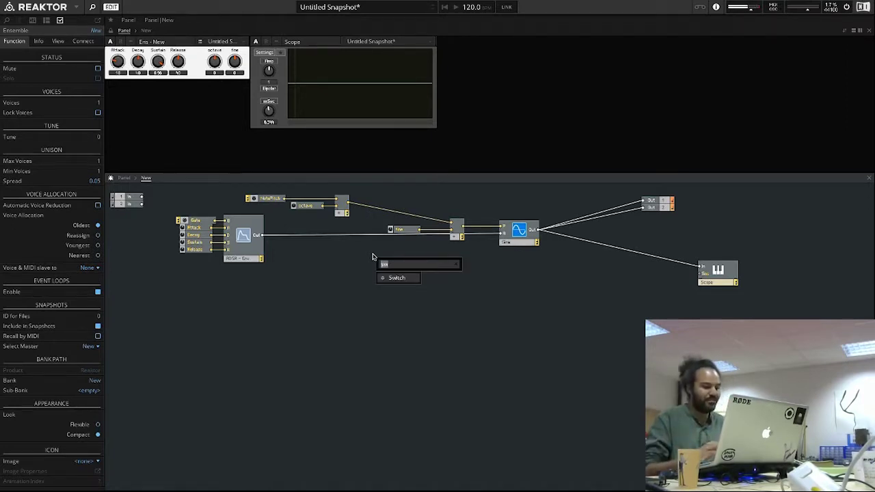
pyautogui.write('add')
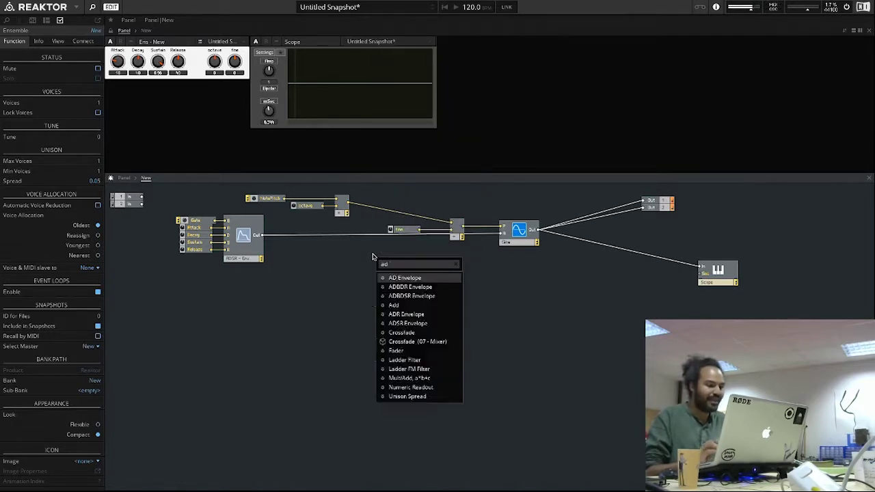
pyautogui.press('BackSpace')
pyautogui.press('BackSpace')
pyautogui.press('BackSpace')
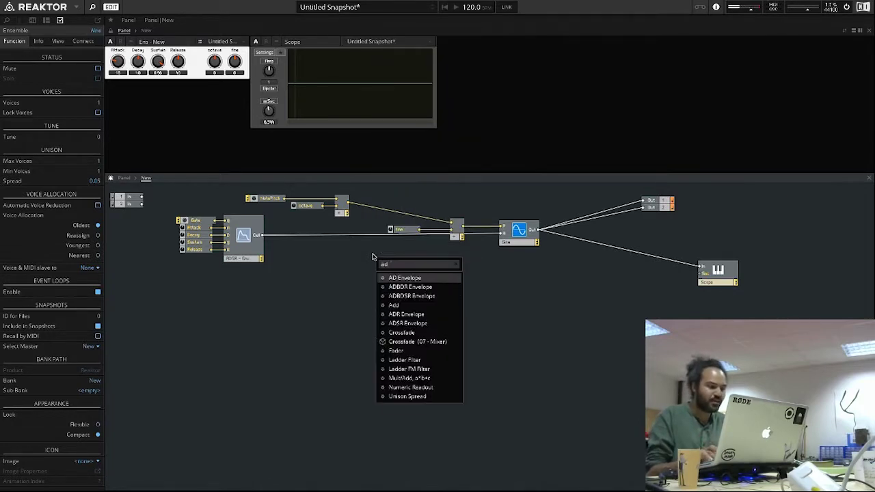
pyautogui.write('-')
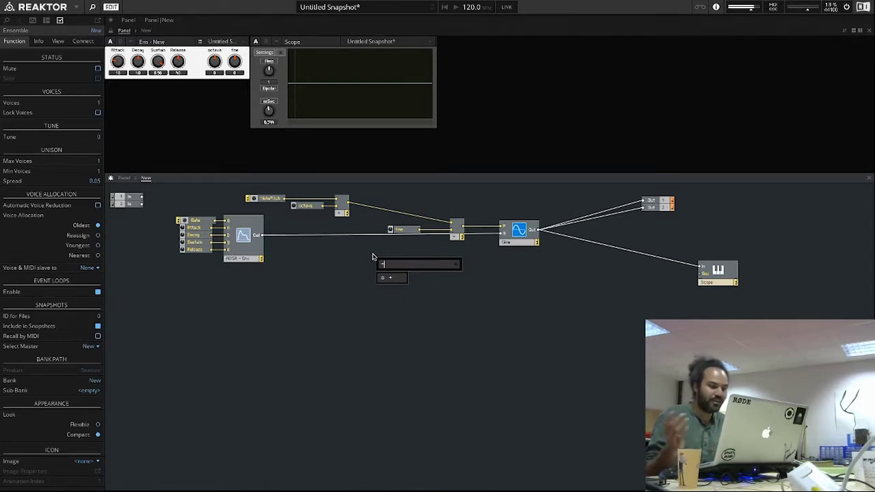
pyautogui.press('Return')
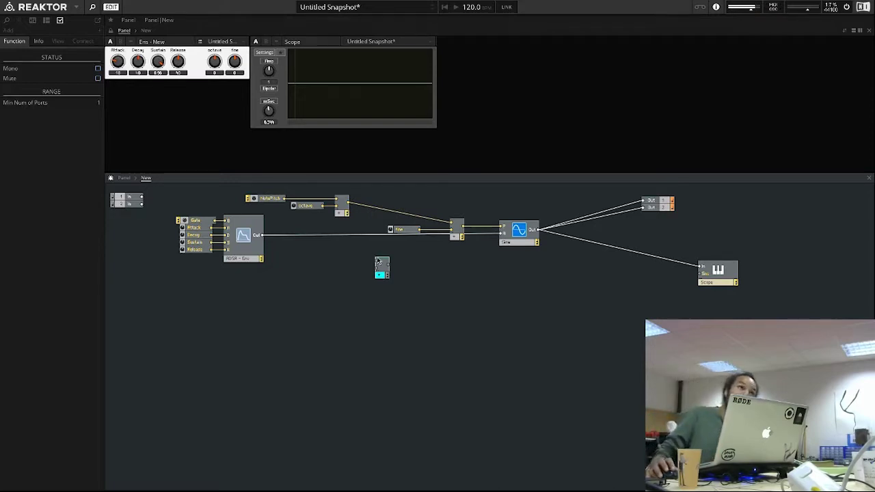
# Place the new adder between the octave adder and the fine knob, and connect the octave adder's output to its first input
pyautogui.doubleClick(376, 313)
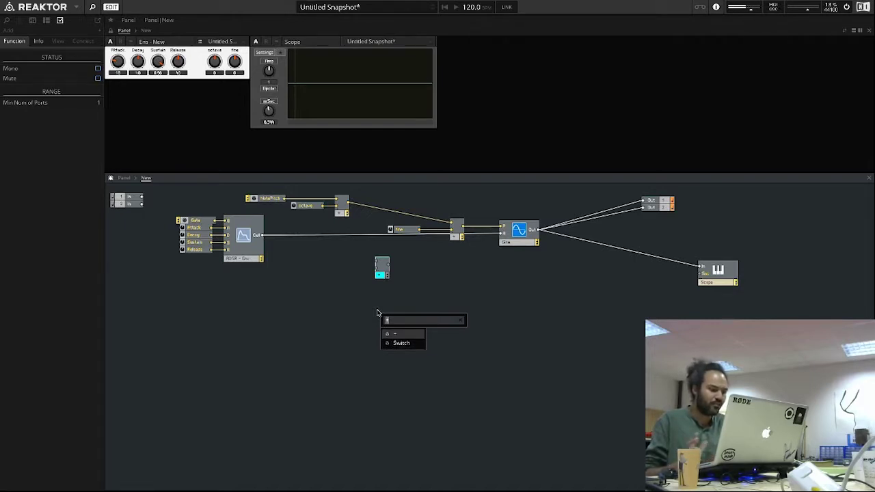
pyautogui.moveTo(383, 273); pyautogui.dragTo(380, 233)
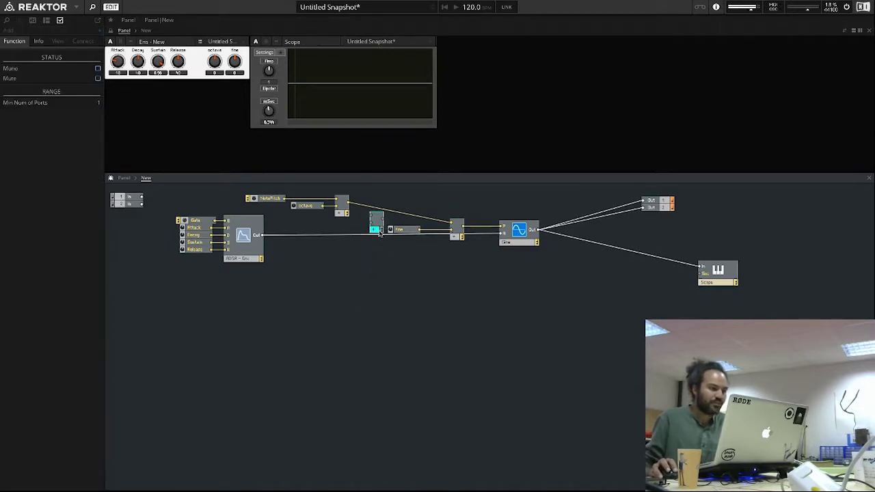
pyautogui.moveTo(348, 203); pyautogui.dragTo(301, 211)
pyautogui.click(340, 214)
pyautogui.click(371, 218)
pyautogui.moveTo(371, 218); pyautogui.dragTo(367, 202)
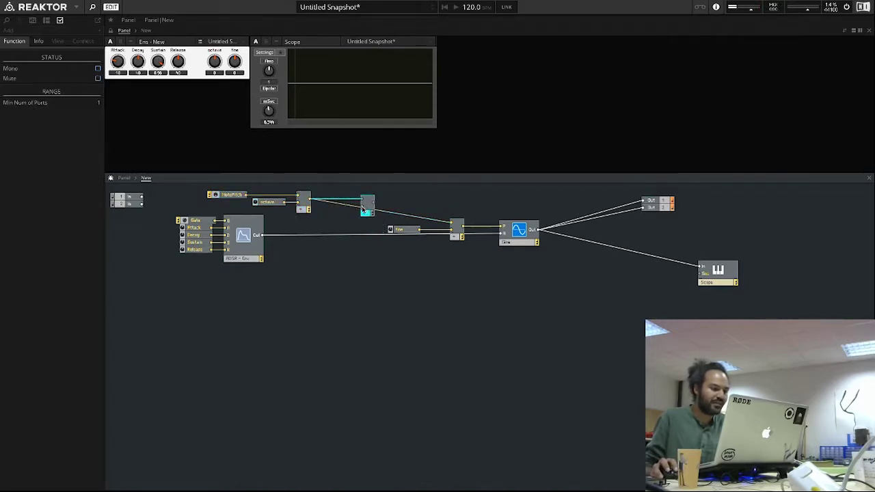
# Create a control on the new adder's second input and rename it tune
pyautogui.rightClick(365, 207)
pyautogui.click(369, 208)
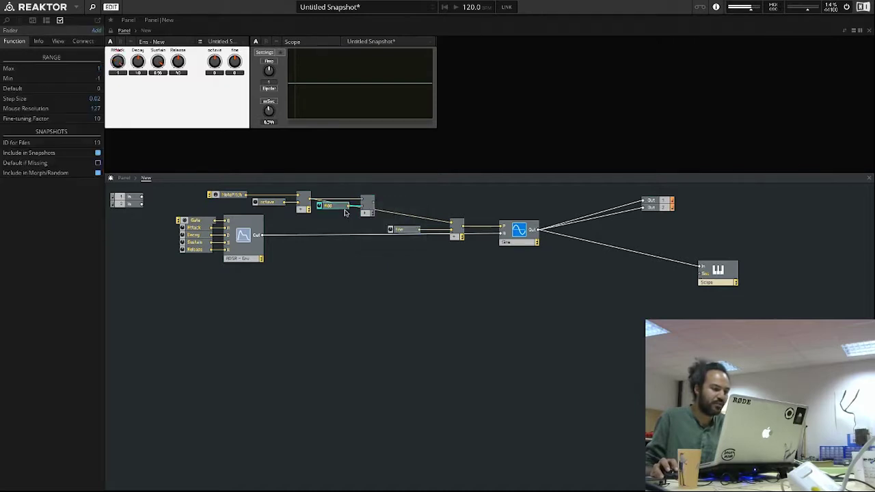
pyautogui.doubleClick(340, 210)
pyautogui.write('detune')
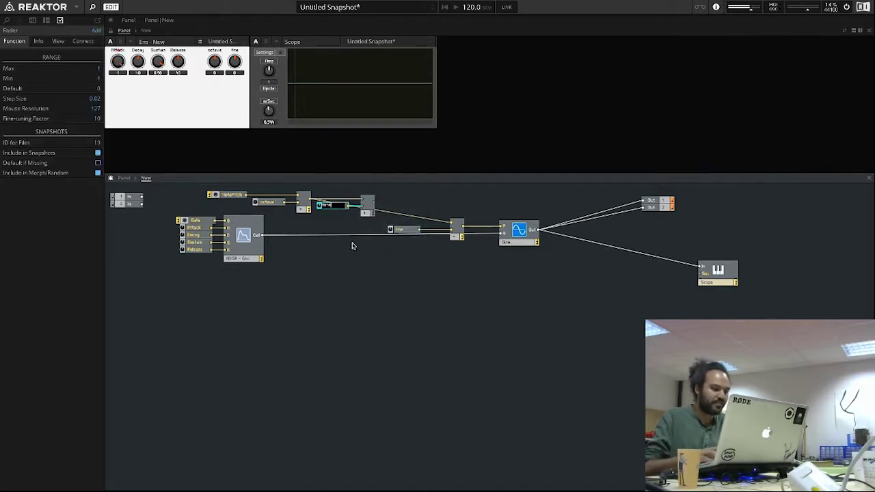
pyautogui.press('Return')
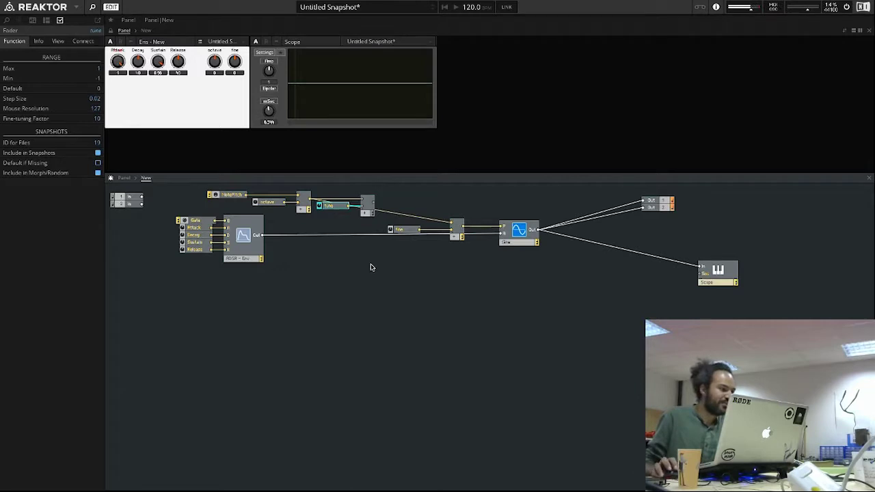
# Set the tune knob's range to a maximum of 11 and a minimum of -11, with a step size of 1
pyautogui.click(99, 69)
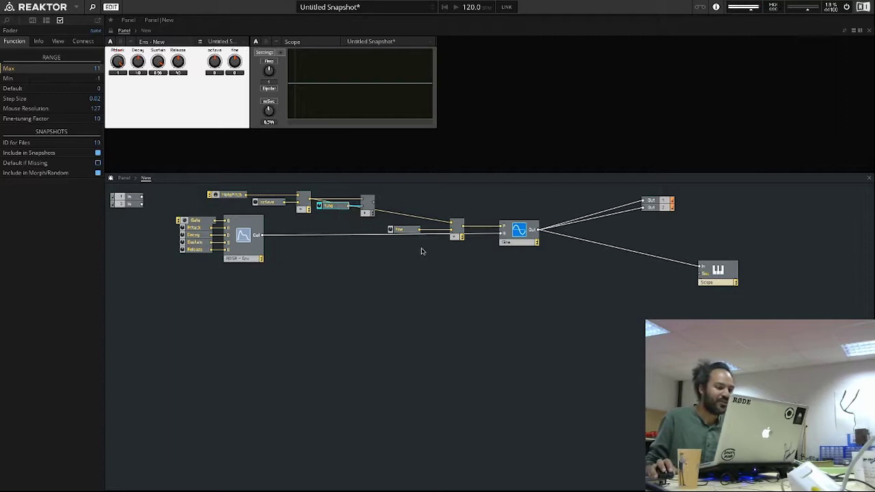
pyautogui.click(408, 231)
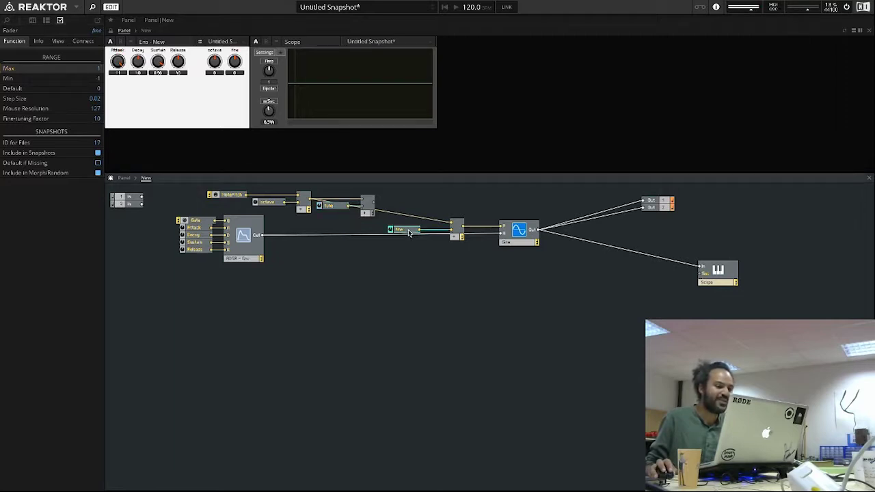
pyautogui.click(338, 208)
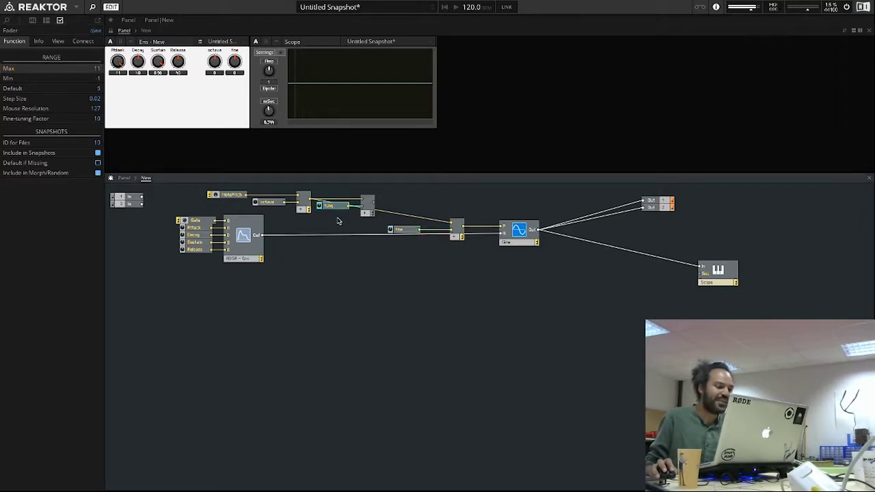
pyautogui.click(98, 78)
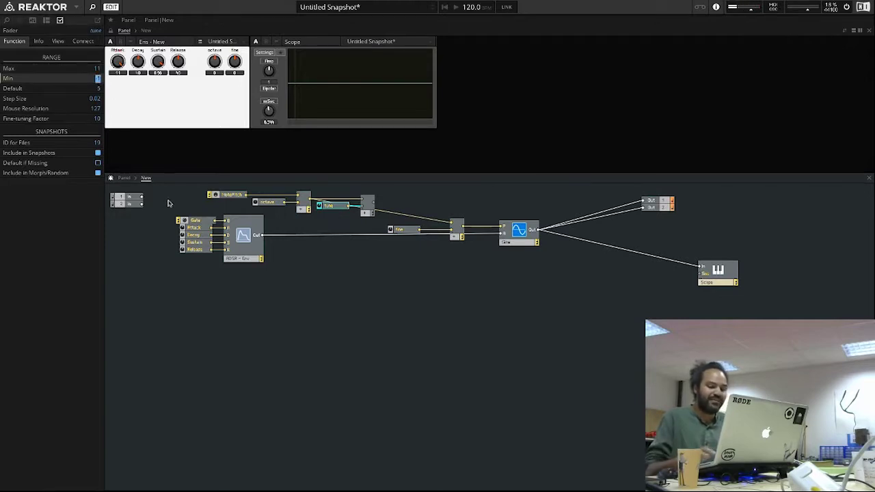
pyautogui.write('-11')
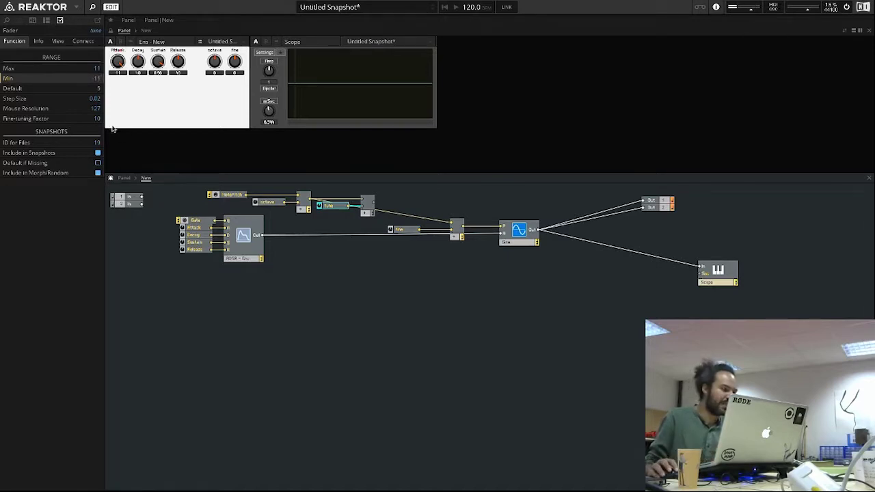
pyautogui.click(98, 100)
pyautogui.write('1')
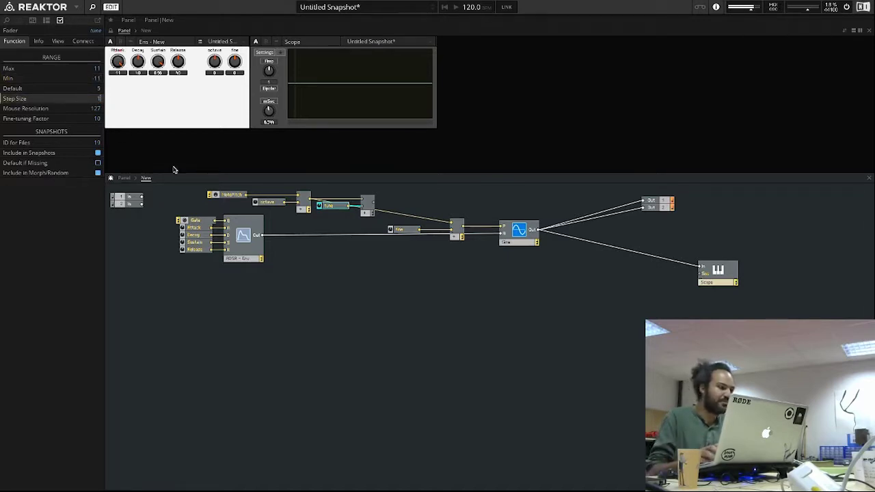
# Connect the tune adder's output to the fine adder's first input, then move the envelope group lower and line up the pitch chain
pyautogui.moveTo(373, 203); pyautogui.dragTo(452, 223)
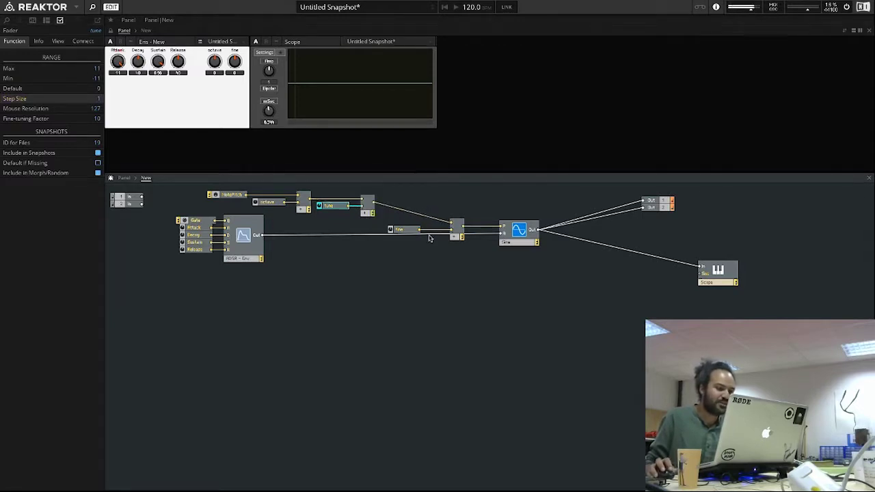
pyautogui.moveTo(290, 295); pyautogui.dragTo(190, 202)
pyautogui.moveTo(244, 236); pyautogui.dragTo(318, 423)
pyautogui.moveTo(404, 231); pyautogui.dragTo(240, 220)
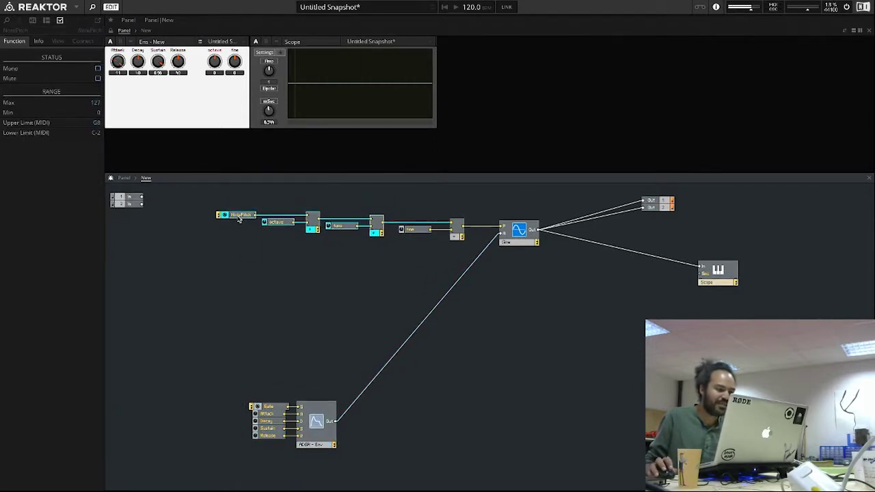
pyautogui.click(300, 253)
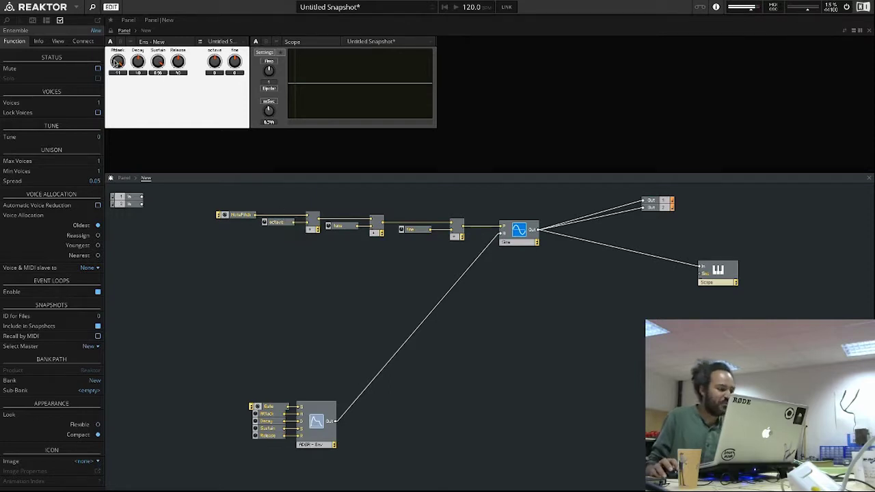
# Move the tune knob off the Attack knob on the instrument panel and place it between the octave and fine knobs
pyautogui.moveTo(118, 61); pyautogui.dragTo(232, 94)
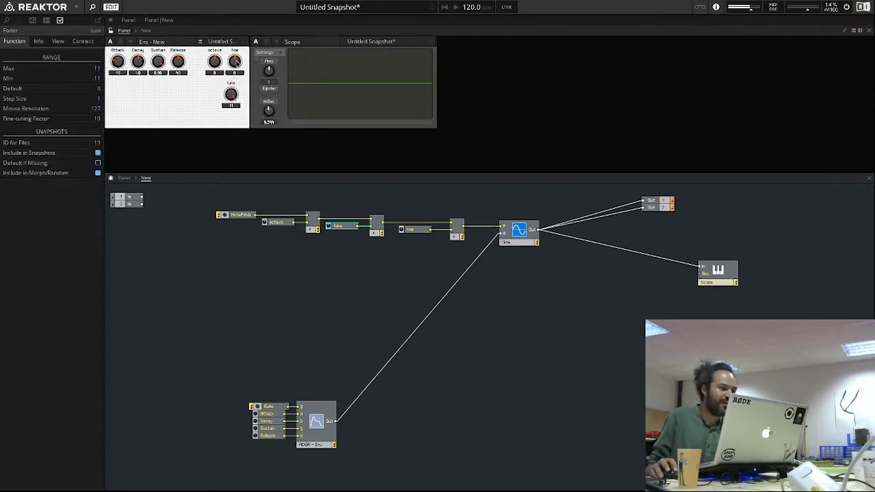
pyautogui.moveTo(234, 61); pyautogui.dragTo(265, 63)
pyautogui.moveTo(232, 94); pyautogui.dragTo(257, 63)
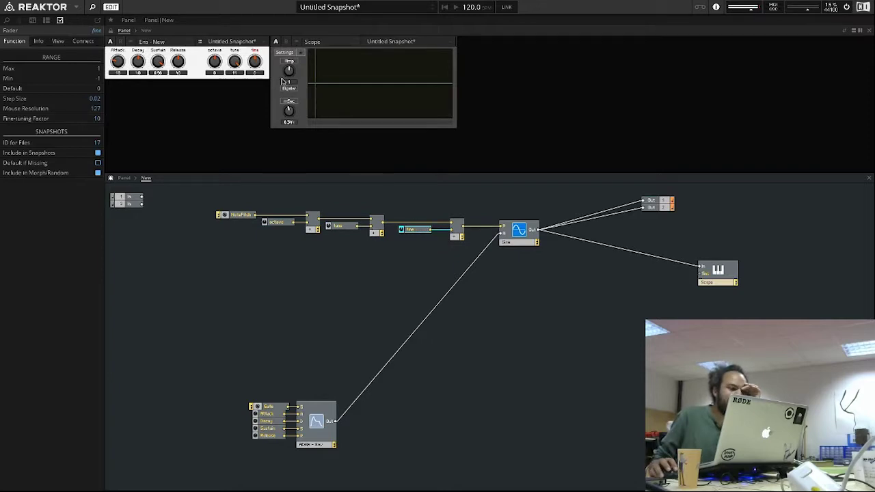
# Return the tune knob to 0 and check the range settings of the octave and tune knobs
pyautogui.moveTo(257, 67); pyautogui.dragTo(232, 81)
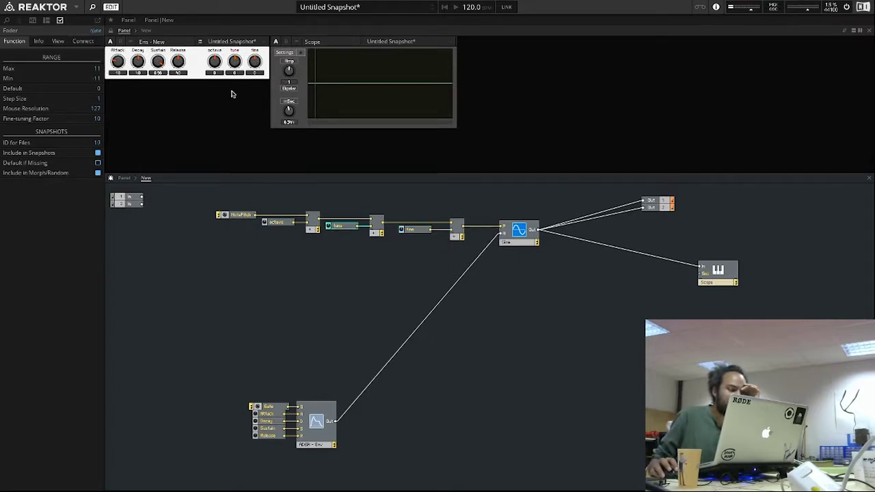
pyautogui.click(220, 60)
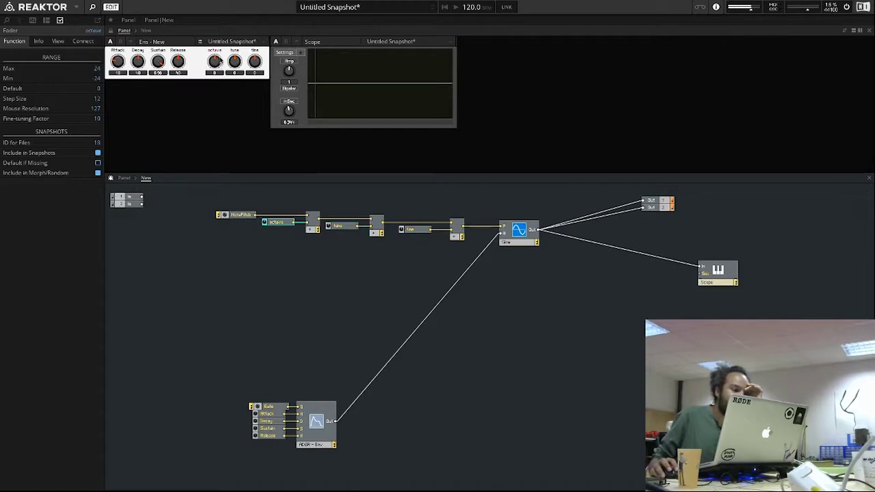
pyautogui.moveTo(235, 64); pyautogui.dragTo(236, 60)
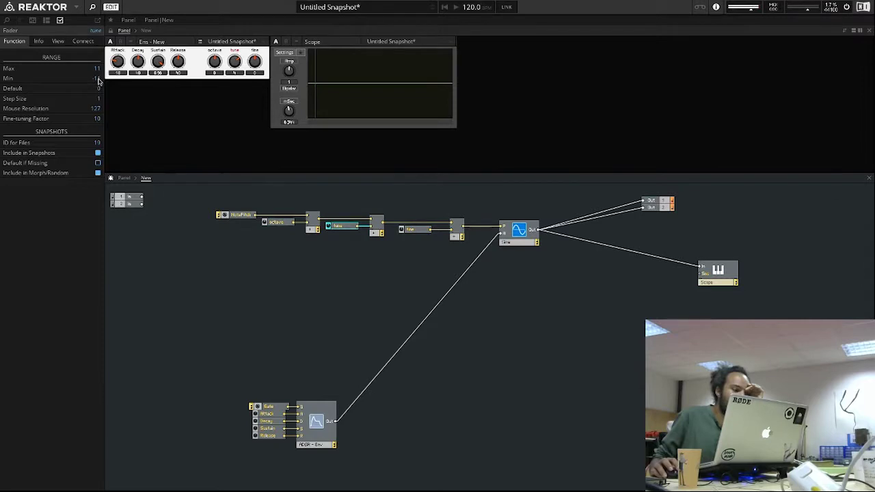
# Set the fine knob's step size to 0.01
pyautogui.click(255, 62)
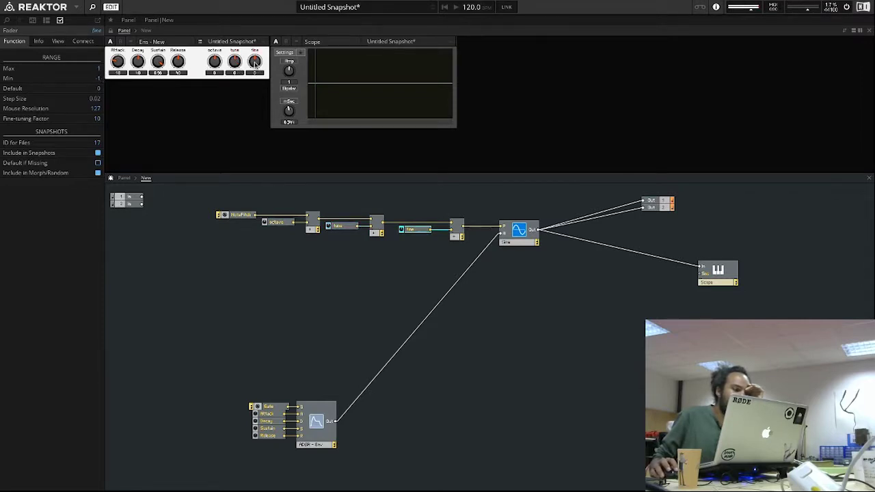
pyautogui.doubleClick(95, 98)
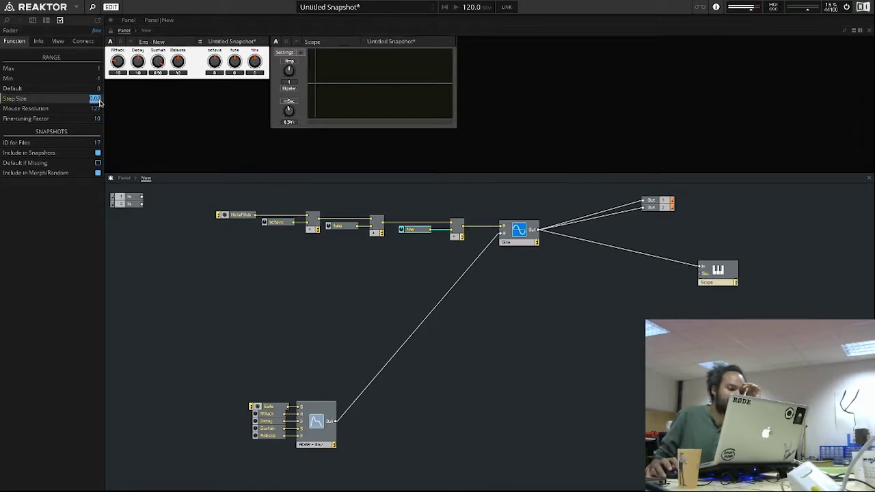
pyautogui.press('Return')
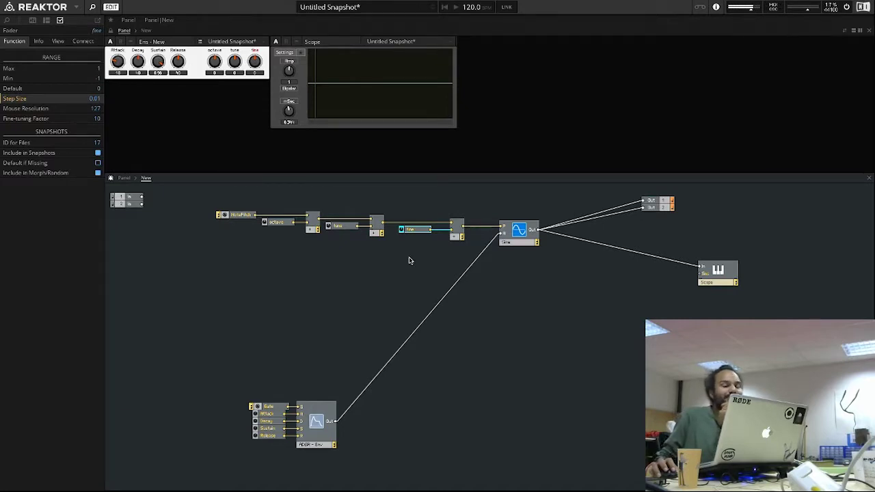
pyautogui.click(366, 270)
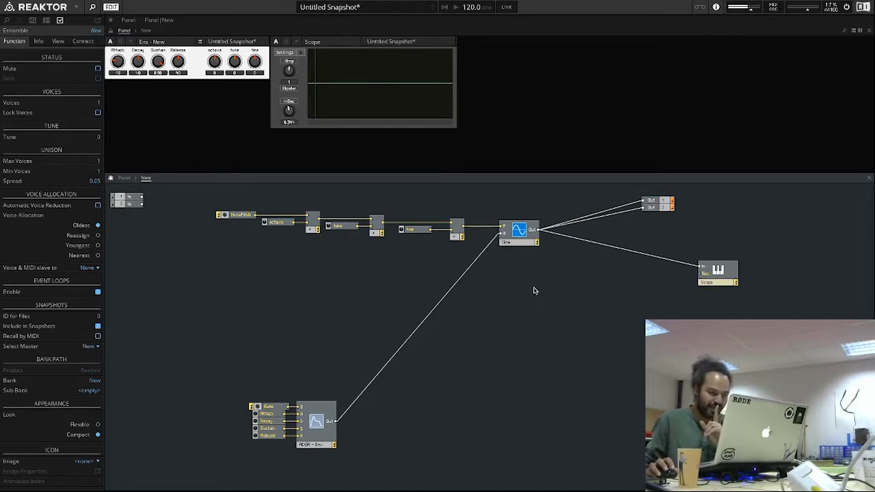
# Add a Triangle oscillator module and place it directly below the Sine oscillator
pyautogui.click(518, 231)
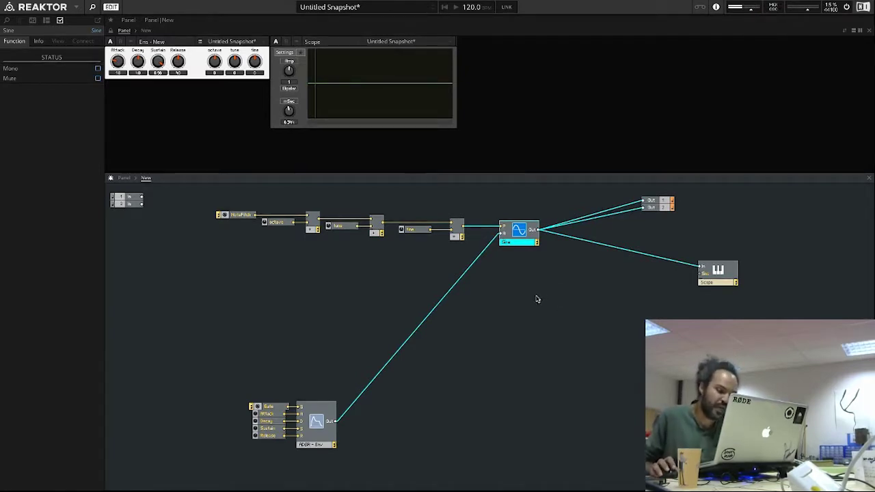
pyautogui.rightClick(482, 273)
pyautogui.moveTo(510, 276)
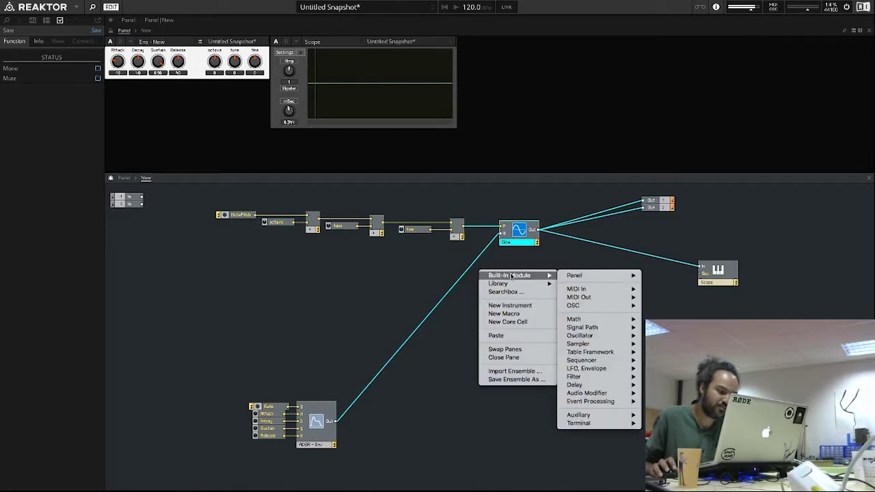
pyautogui.moveTo(596, 340)
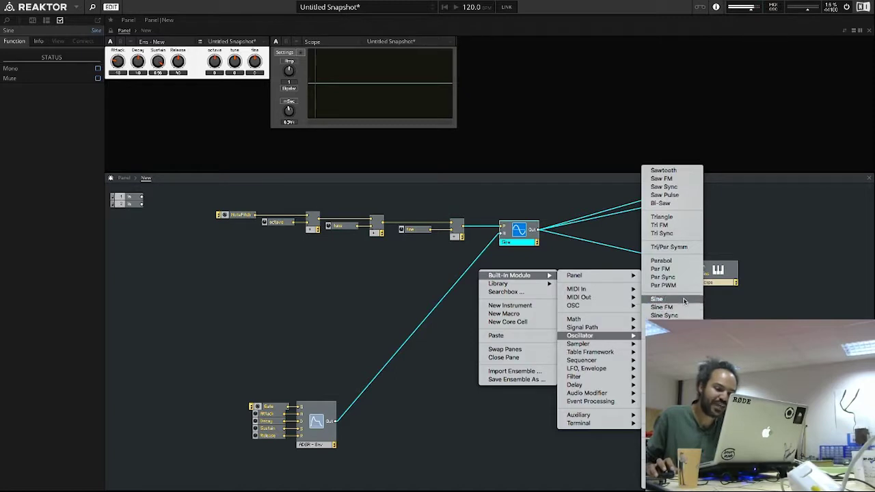
pyautogui.click(686, 220)
pyautogui.moveTo(508, 288); pyautogui.dragTo(519, 265)
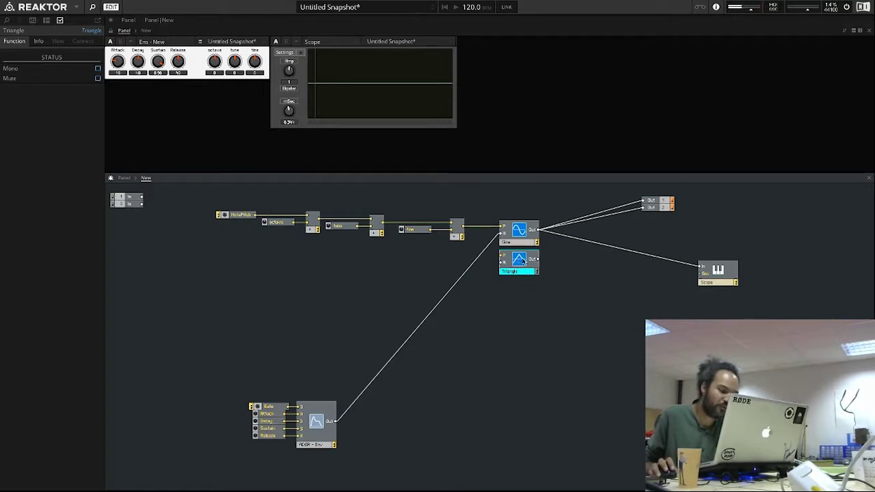
# Add a Pulse oscillator module and place it directly below the Triangle oscillator
pyautogui.rightClick(488, 293)
pyautogui.moveTo(516, 295)
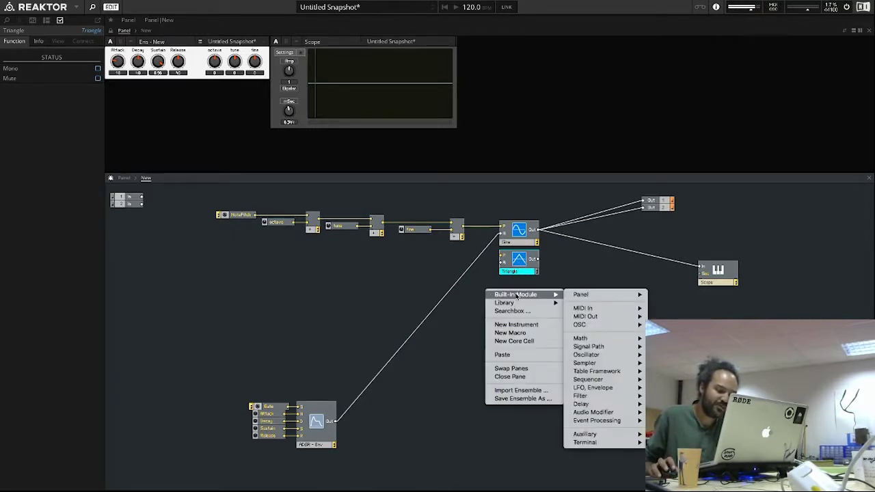
pyautogui.moveTo(610, 357)
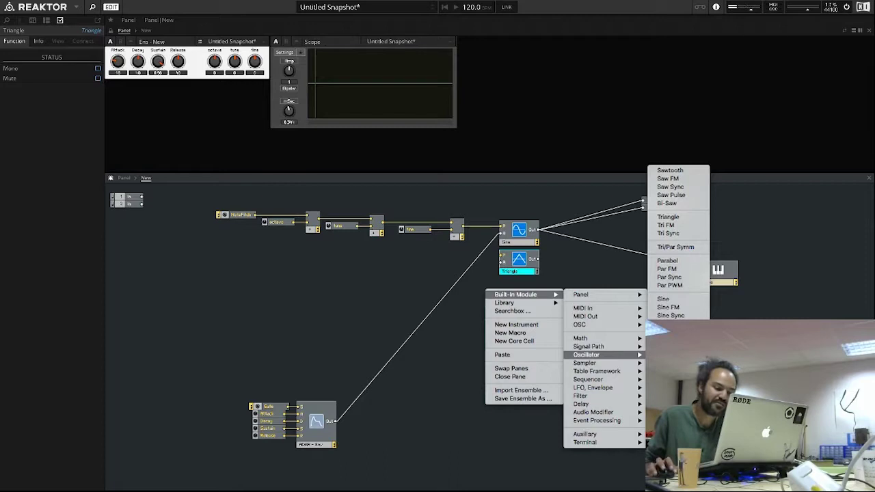
pyautogui.click(669, 330)
pyautogui.moveTo(512, 309); pyautogui.dragTo(519, 294)
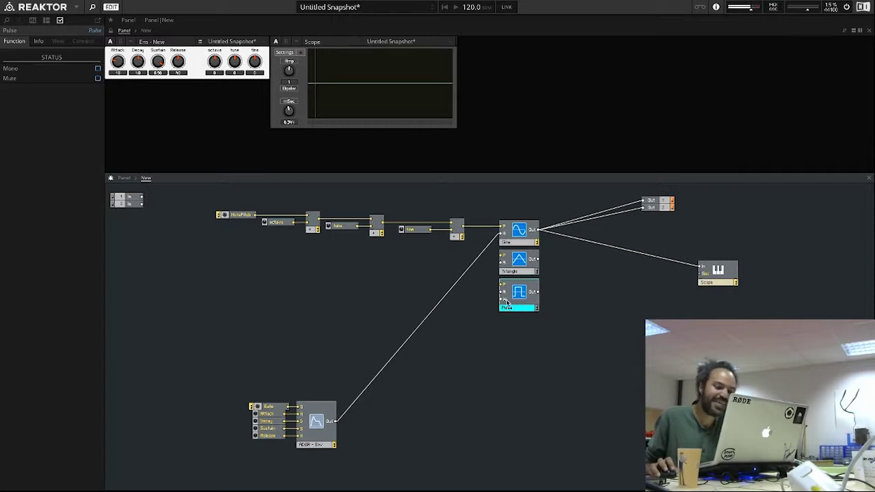
pyautogui.moveTo(507, 302)
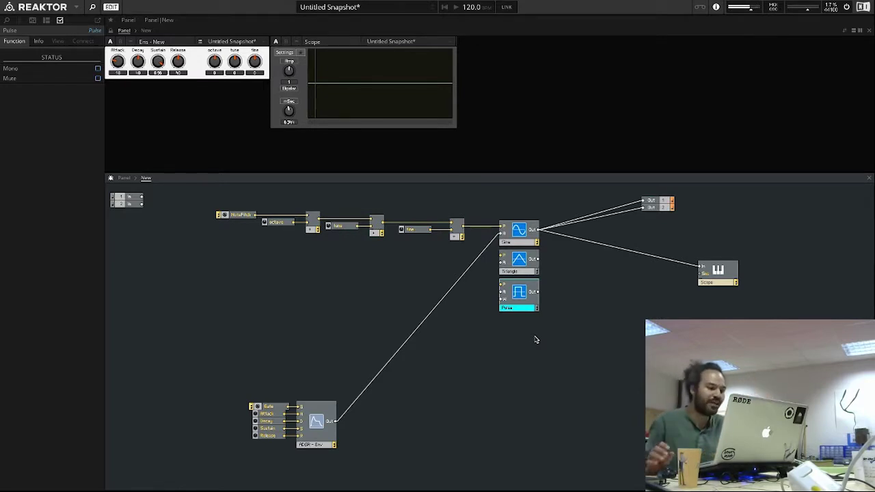
# Add a Sawtooth oscillator module and place it directly below the Pulse oscillator
pyautogui.rightClick(509, 349)
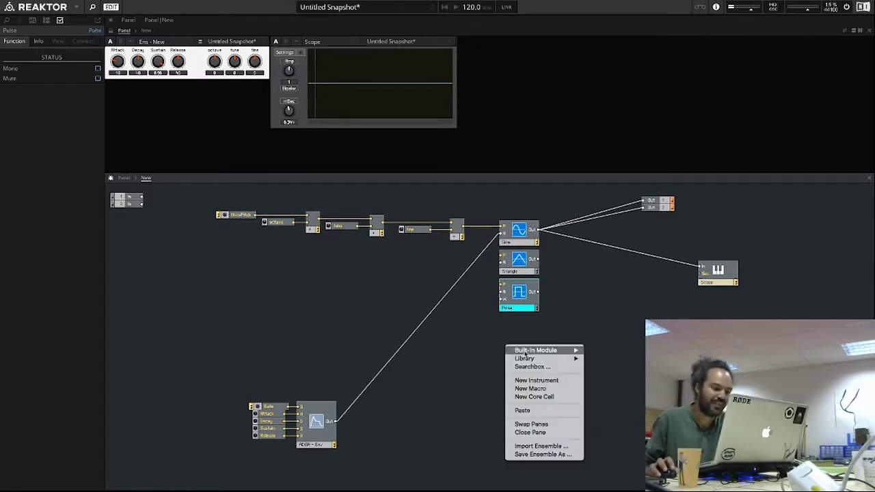
pyautogui.moveTo(530, 353)
pyautogui.moveTo(633, 396)
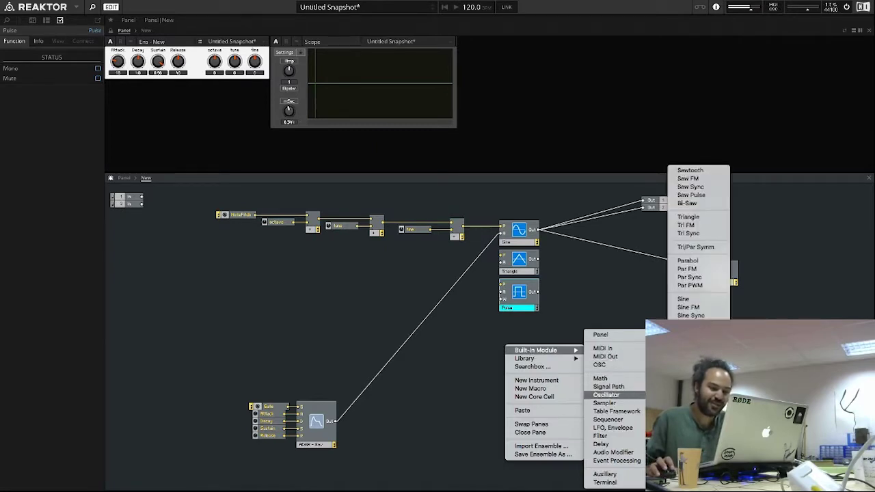
pyautogui.click(702, 172)
pyautogui.moveTo(534, 360); pyautogui.dragTo(525, 329)
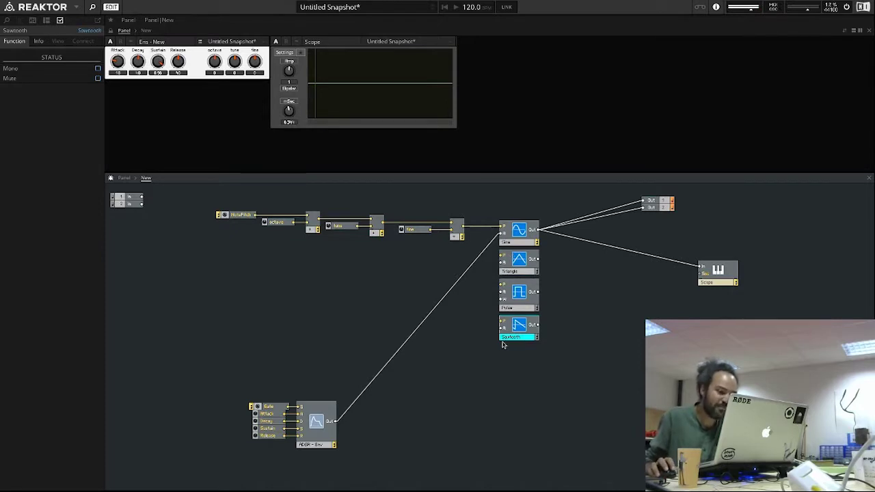
# Connect the last Add module to the pitch inputs and the ADSR envelope to the amplitude inputs of the Triangle, Pulse and Sawtooth oscillators
pyautogui.moveTo(462, 230); pyautogui.dragTo(502, 320)
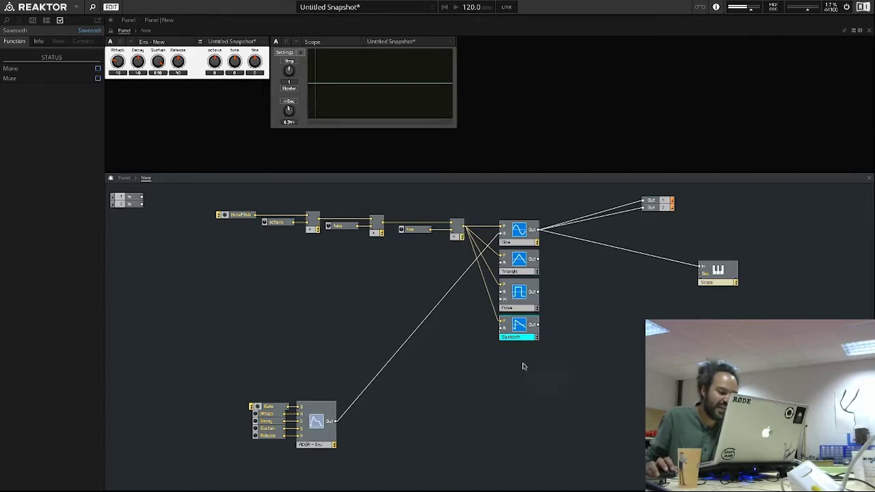
pyautogui.moveTo(335, 421); pyautogui.dragTo(502, 264)
pyautogui.moveTo(335, 423); pyautogui.dragTo(502, 292)
pyautogui.moveTo(338, 421); pyautogui.dragTo(502, 328)
# Move the ADSR envelope together with its gate and knob modules up, closer to the oscillators
pyautogui.moveTo(382, 452); pyautogui.dragTo(246, 399)
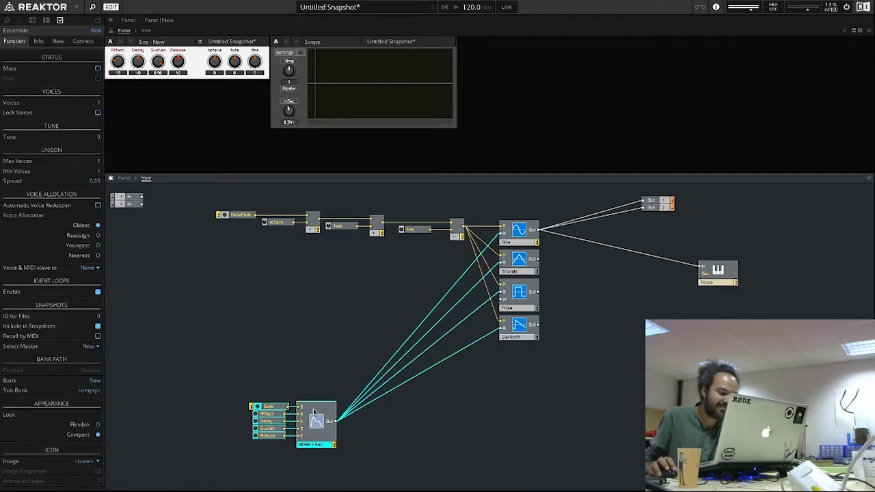
pyautogui.moveTo(316, 424); pyautogui.dragTo(352, 328)
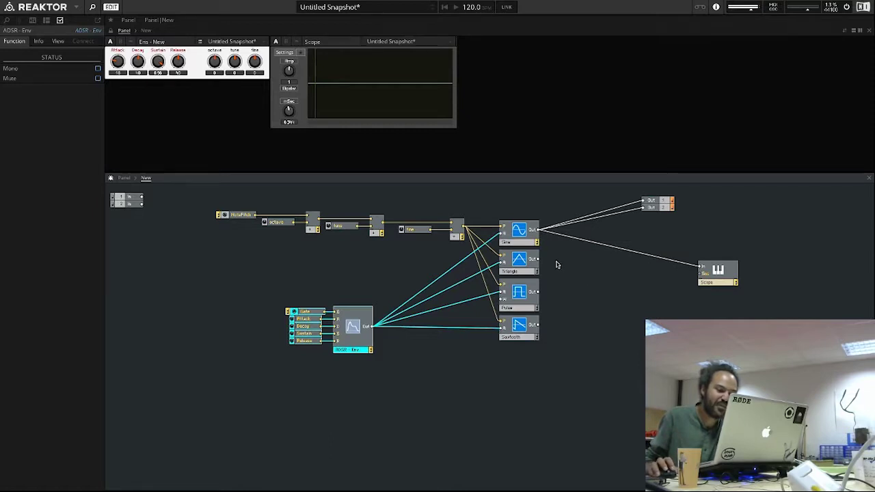
# Route the Triangle oscillator's output to Out 1, Out 2 and the Scope to audition its waveform
pyautogui.moveTo(538, 264); pyautogui.dragTo(643, 207)
pyautogui.moveTo(539, 259); pyautogui.dragTo(643, 202)
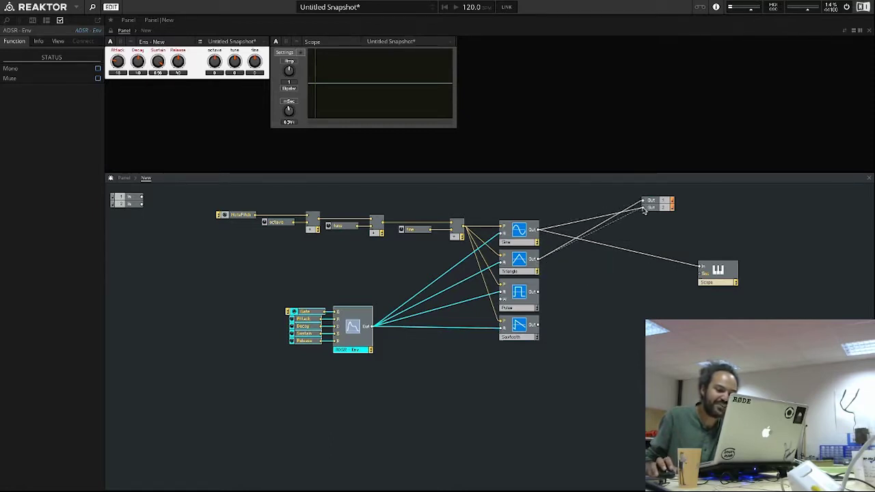
pyautogui.moveTo(538, 261); pyautogui.dragTo(701, 273)
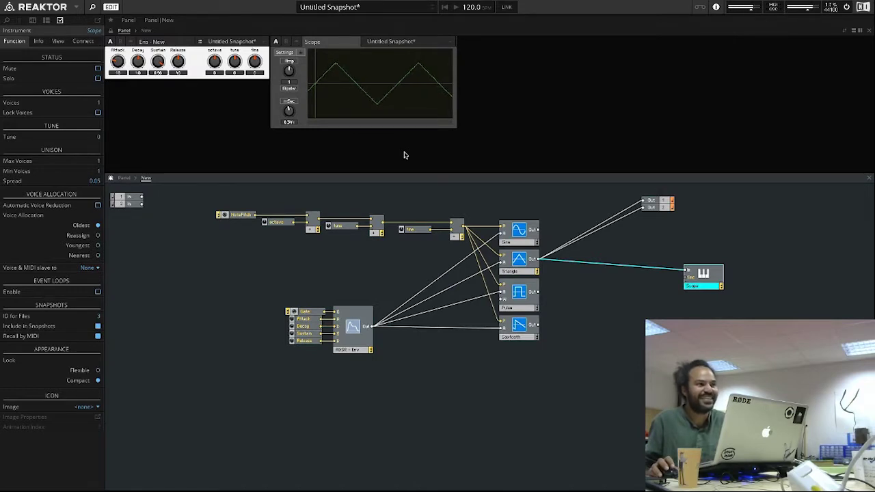
pyautogui.click(575, 296)
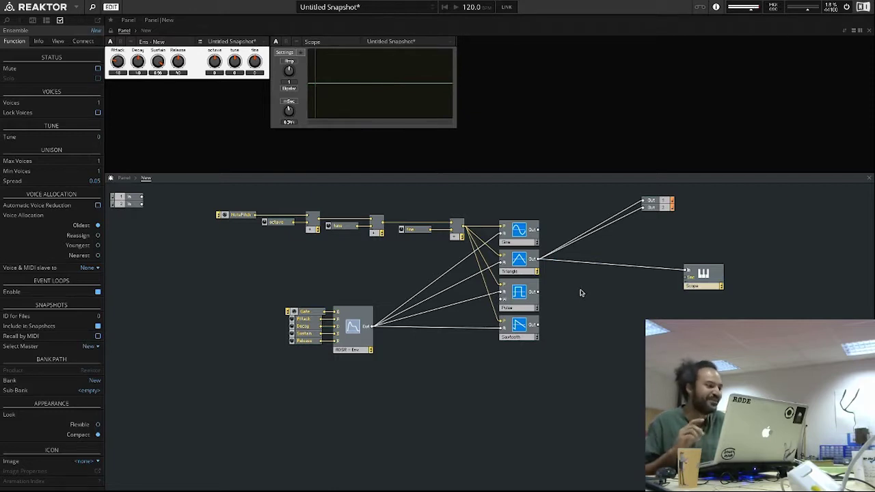
# Route the Pulse oscillator's output to Out 1, Out 2 and the Scope to audition its waveform
pyautogui.moveTo(537, 292); pyautogui.dragTo(643, 207)
pyautogui.moveTo(543, 292); pyautogui.dragTo(644, 201)
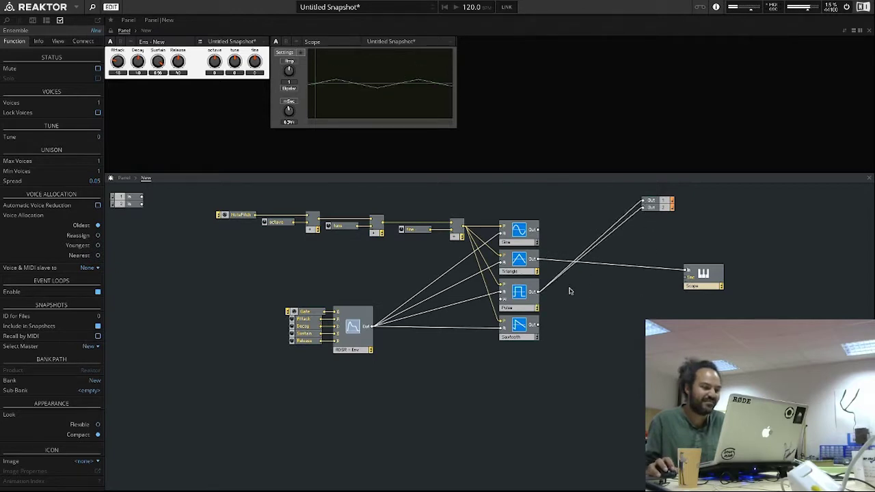
pyautogui.moveTo(539, 292); pyautogui.dragTo(686, 271)
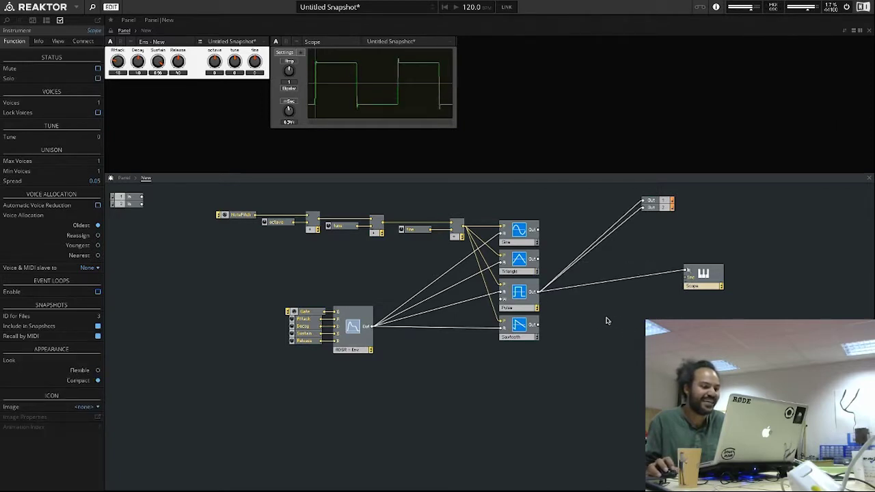
pyautogui.click(581, 301)
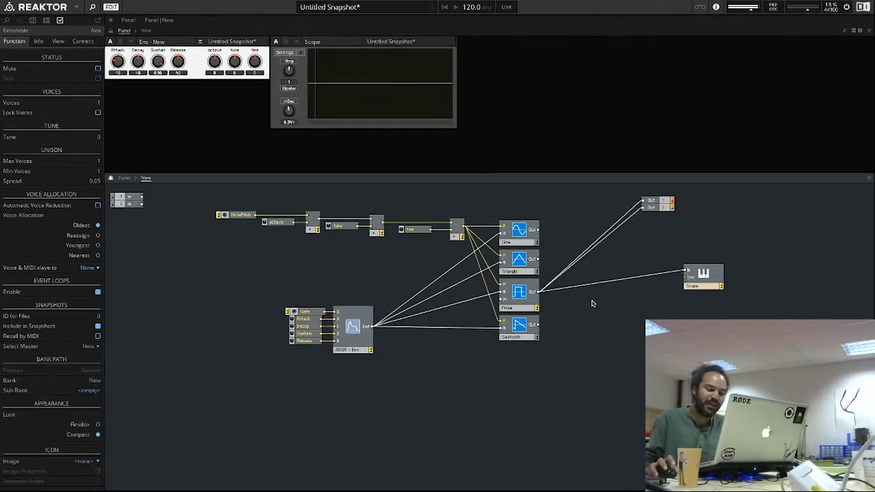
# Add a built-in panel Switch module and place it between the oscillators and the Scope
pyautogui.rightClick(568, 303)
pyautogui.moveTo(595, 309)
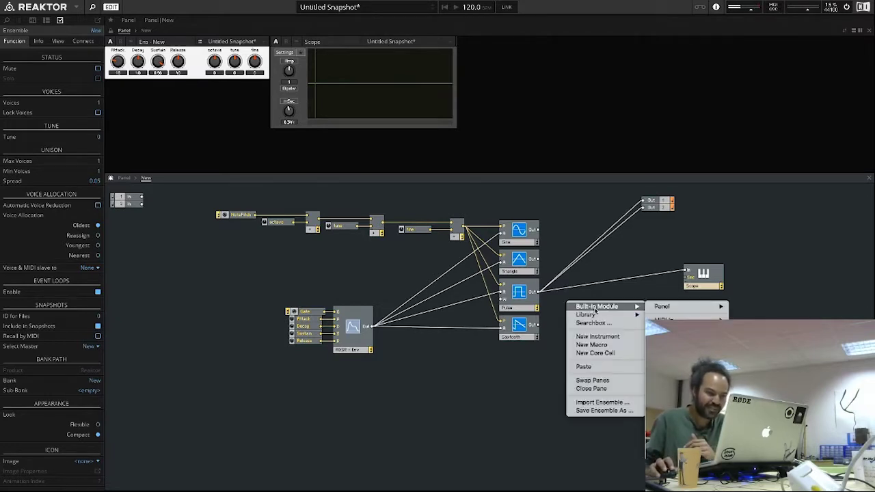
pyautogui.moveTo(671, 308)
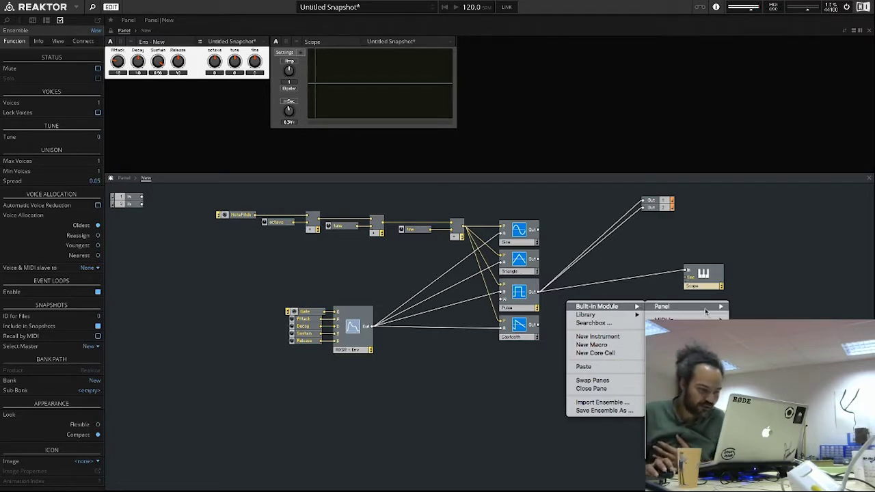
pyautogui.moveTo(706, 311)
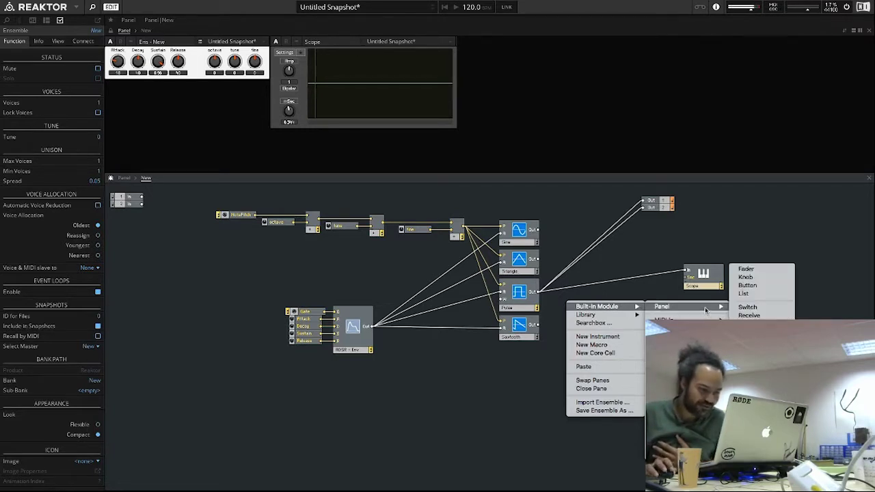
pyautogui.click(749, 310)
pyautogui.moveTo(587, 309); pyautogui.dragTo(588, 270)
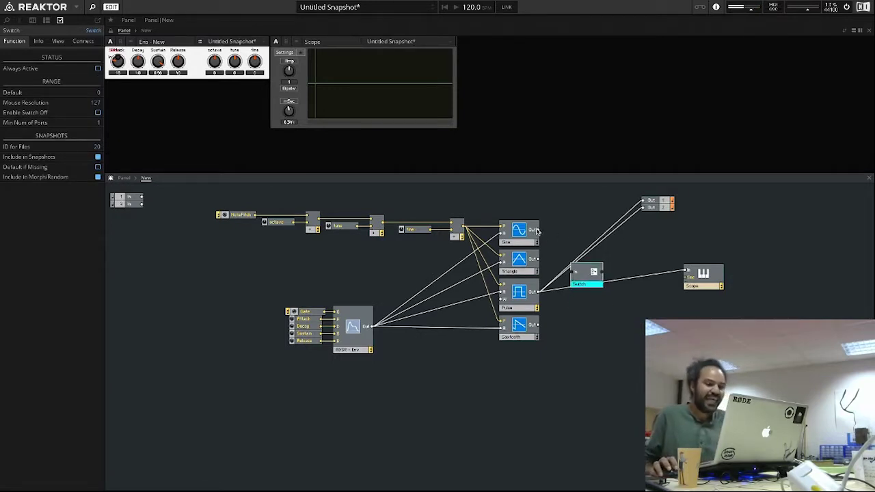
pyautogui.moveTo(586, 273)
pyautogui.mouseDown()
pyautogui.moveTo(588, 255)
pyautogui.moveTo(592, 270)
pyautogui.mouseUp()
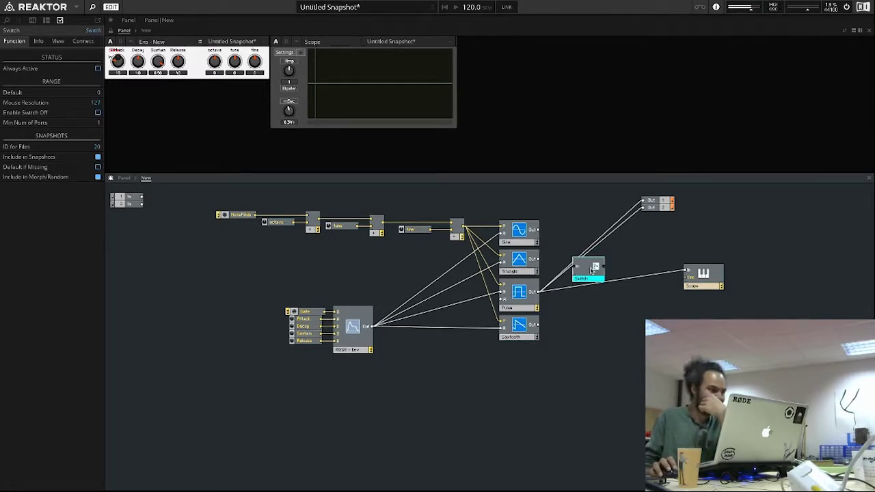
pyautogui.moveTo(588, 277); pyautogui.dragTo(587, 280)
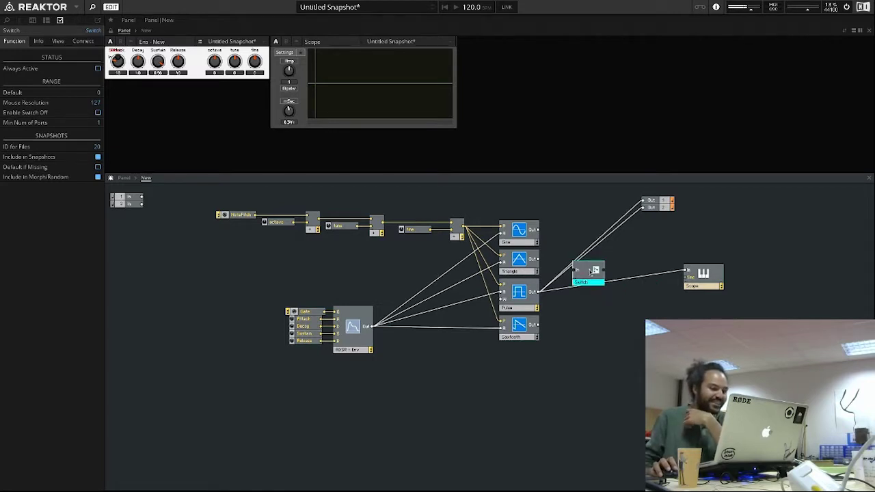
pyautogui.rightClick(571, 333)
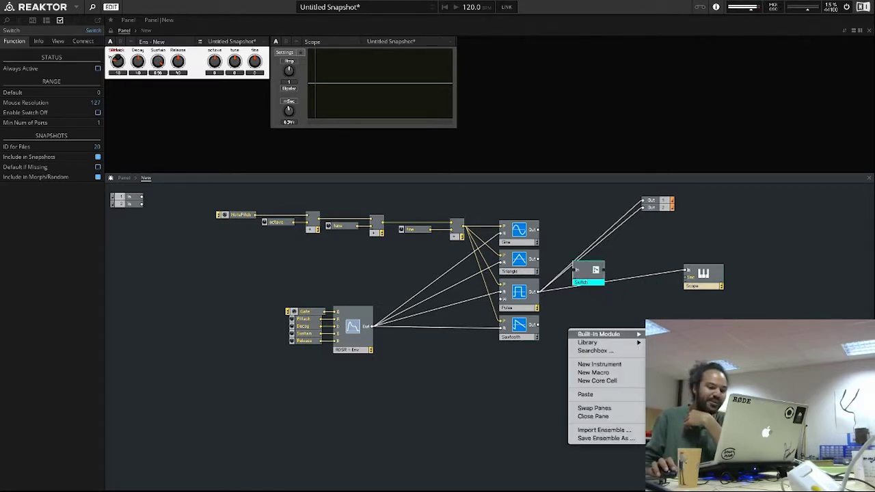
pyautogui.moveTo(684, 334)
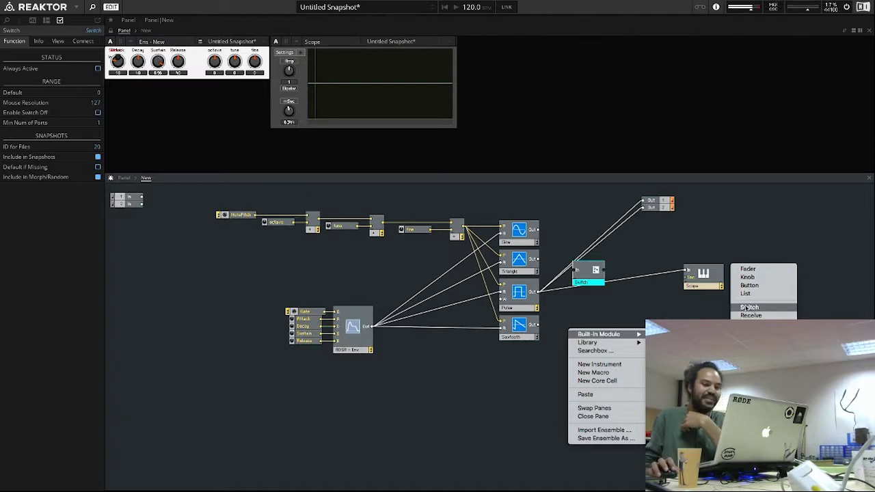
pyautogui.click(580, 313)
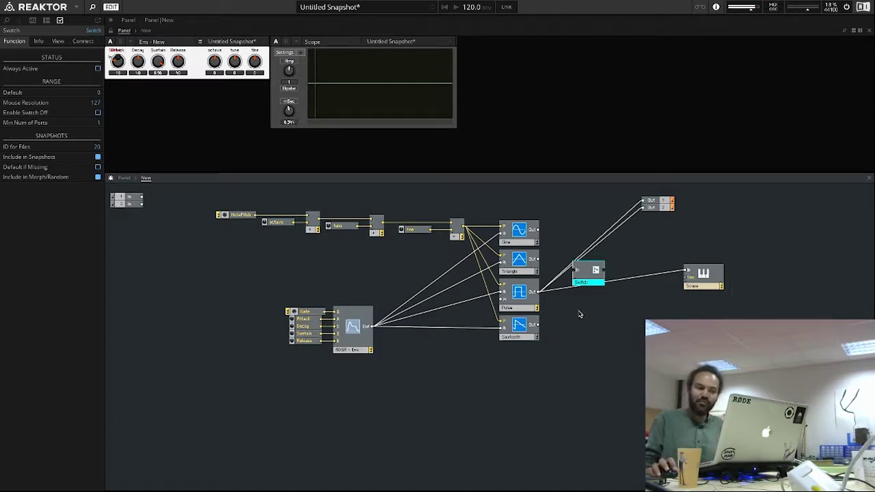
pyautogui.click(579, 313)
pyautogui.rightClick(617, 313)
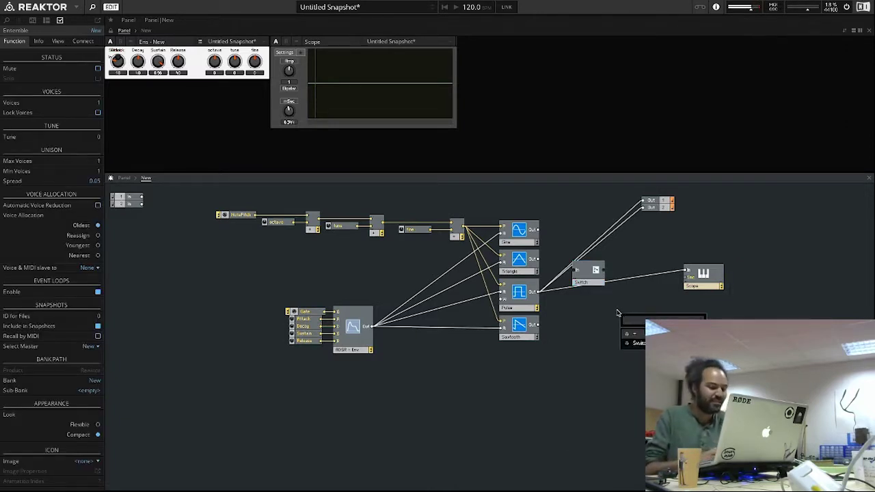
pyautogui.write('switch')
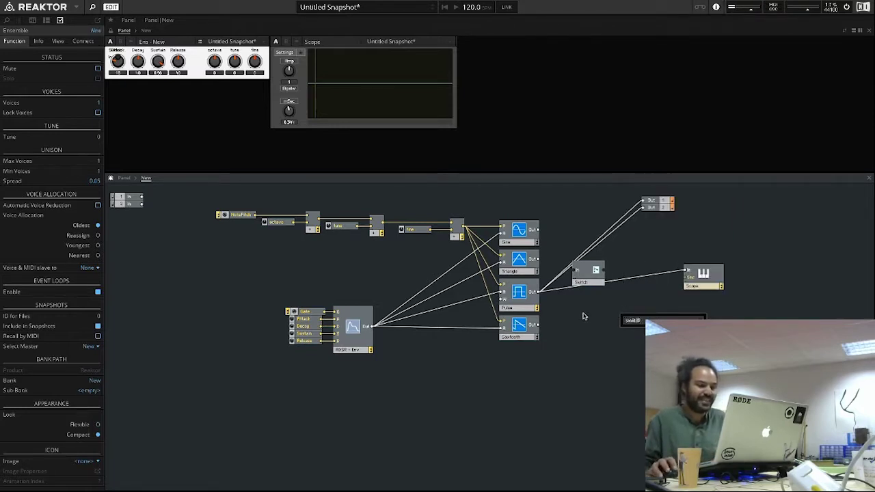
pyautogui.click(583, 314)
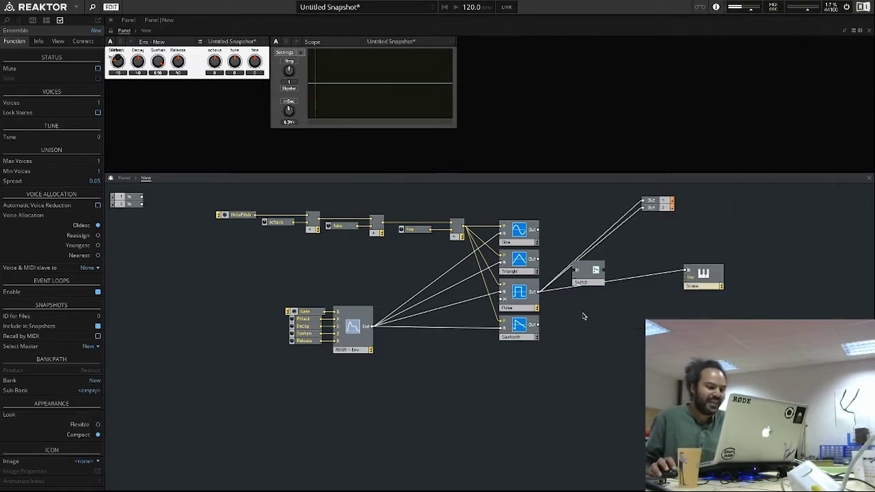
# Try a minimum of 6 ports on the Switch module and return the setting to 1
pyautogui.click(587, 277)
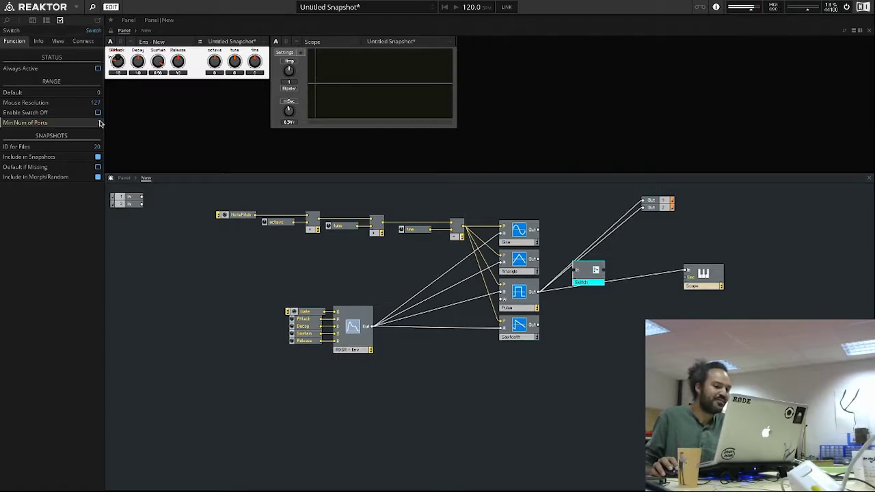
pyautogui.write('6')
pyautogui.press('Return')
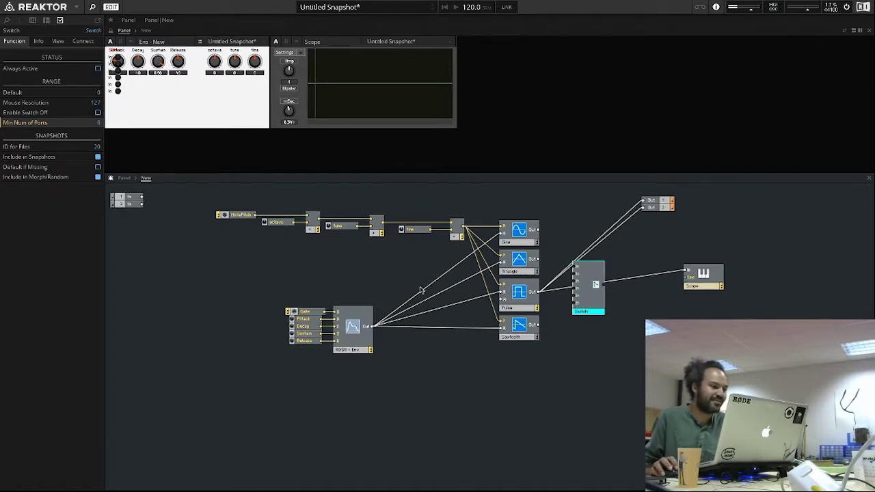
pyautogui.moveTo(99, 125); pyautogui.dragTo(97, 144)
# Move the Switch beside the Sine oscillator, wiring all four oscillator outputs into it and its output to Out 1 and Out 2
pyautogui.moveTo(590, 279); pyautogui.dragTo(600, 240)
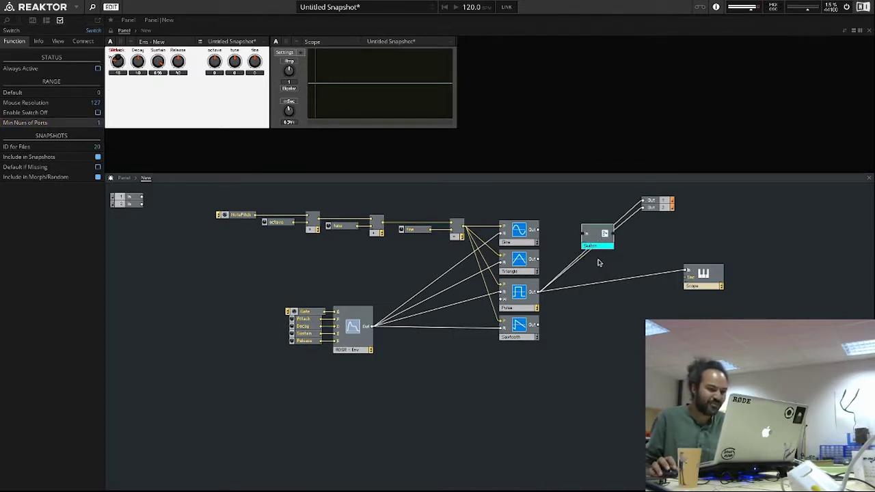
pyautogui.moveTo(536, 231); pyautogui.dragTo(594, 238)
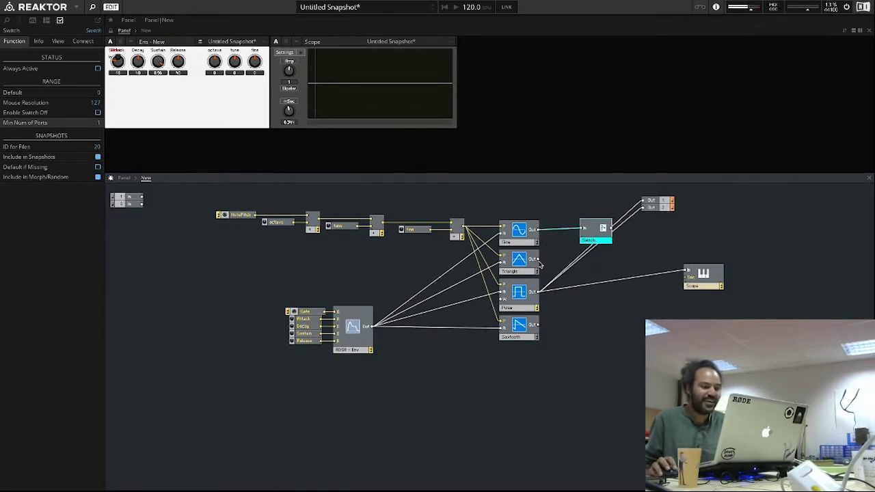
pyautogui.moveTo(539, 259); pyautogui.dragTo(557, 251)
pyautogui.moveTo(557, 255); pyautogui.dragTo(583, 236)
pyautogui.moveTo(537, 294); pyautogui.dragTo(585, 245)
pyautogui.moveTo(539, 326); pyautogui.dragTo(600, 241)
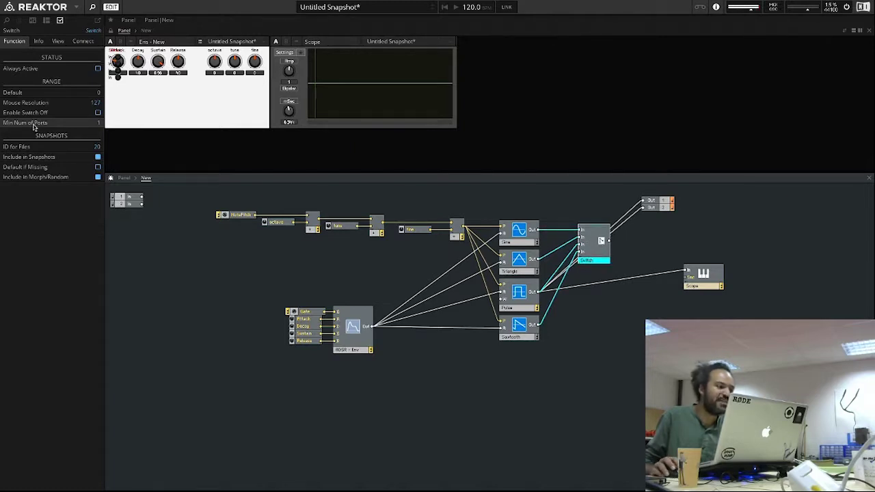
pyautogui.click(94, 126)
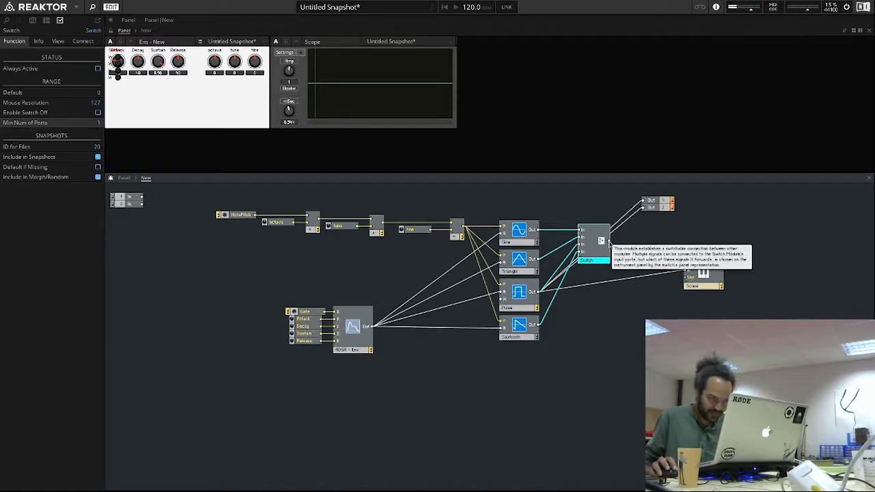
pyautogui.moveTo(608, 243); pyautogui.dragTo(643, 207)
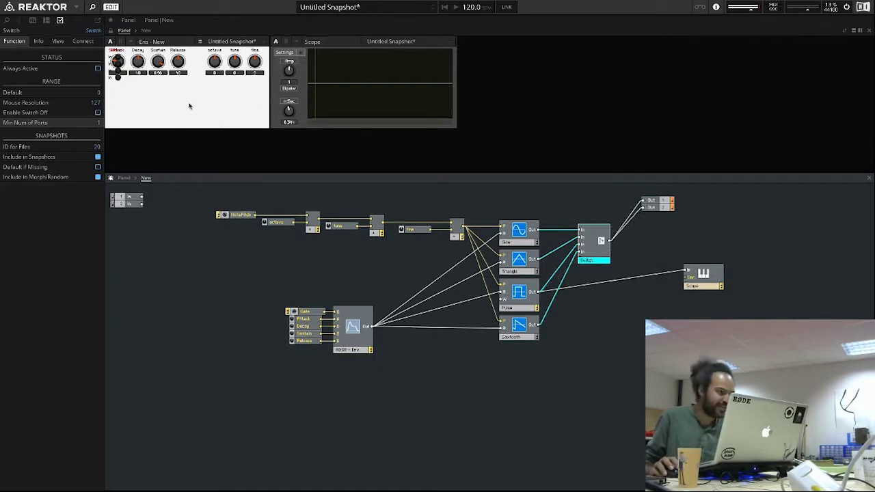
# Place the Switch control beside the fine knob on the instrument panel and test its positions, finishing on the first one
pyautogui.moveTo(117, 80); pyautogui.dragTo(281, 82)
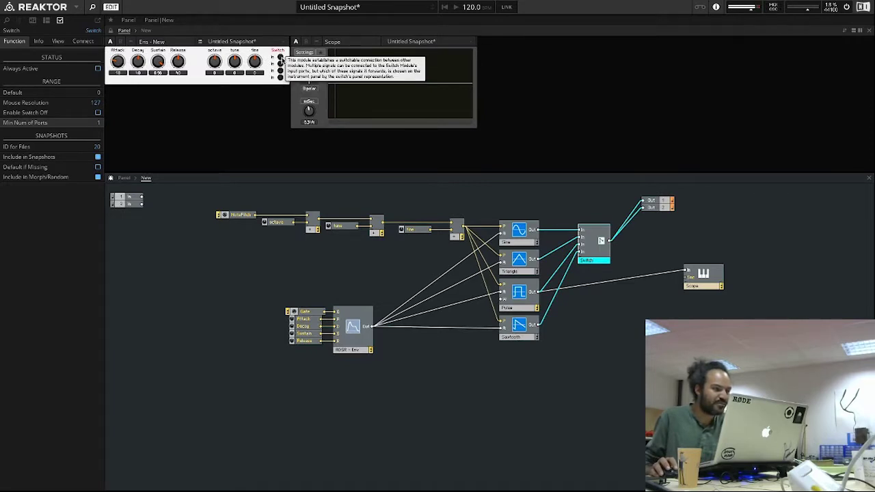
pyautogui.click(281, 70)
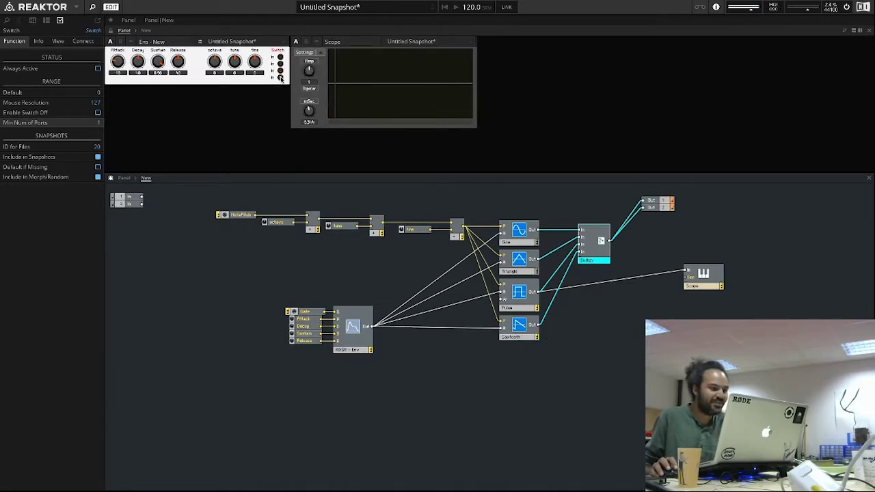
pyautogui.click(280, 78)
pyautogui.click(280, 63)
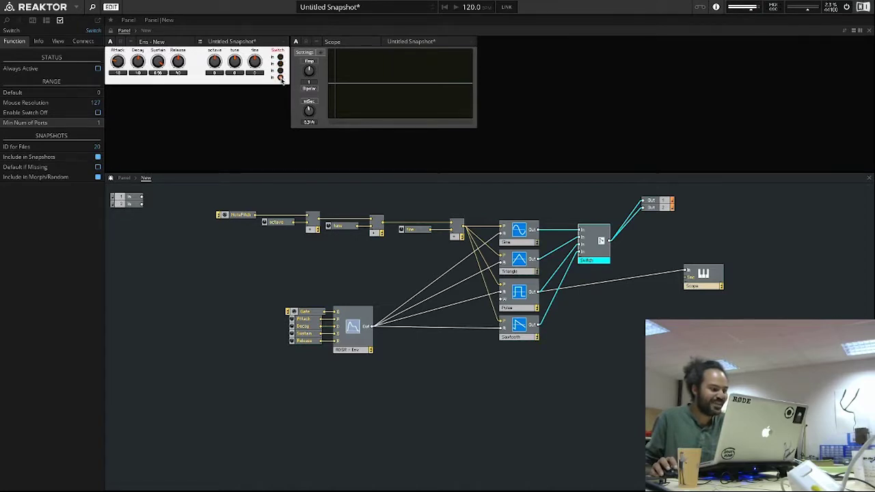
pyautogui.click(280, 57)
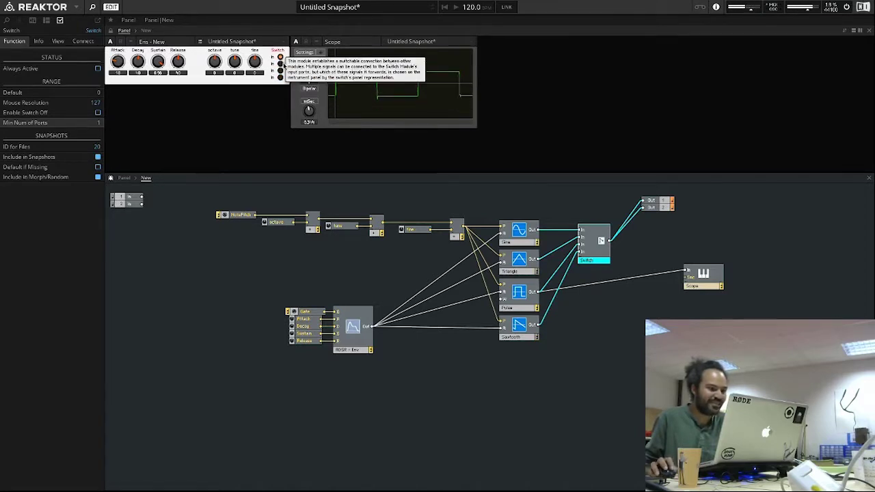
# Connect the Switch output to the Scope and cycle through the four waveforms, finishing on the first position
pyautogui.moveTo(609, 241); pyautogui.dragTo(686, 271)
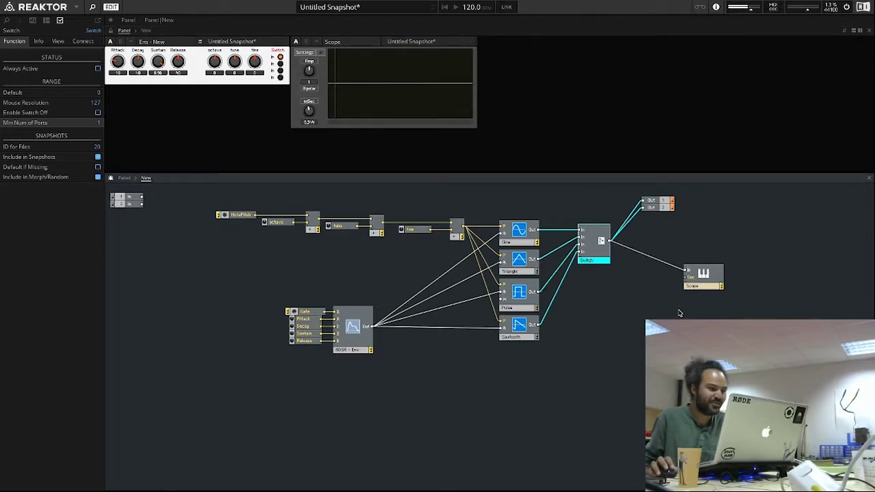
pyautogui.click(280, 64)
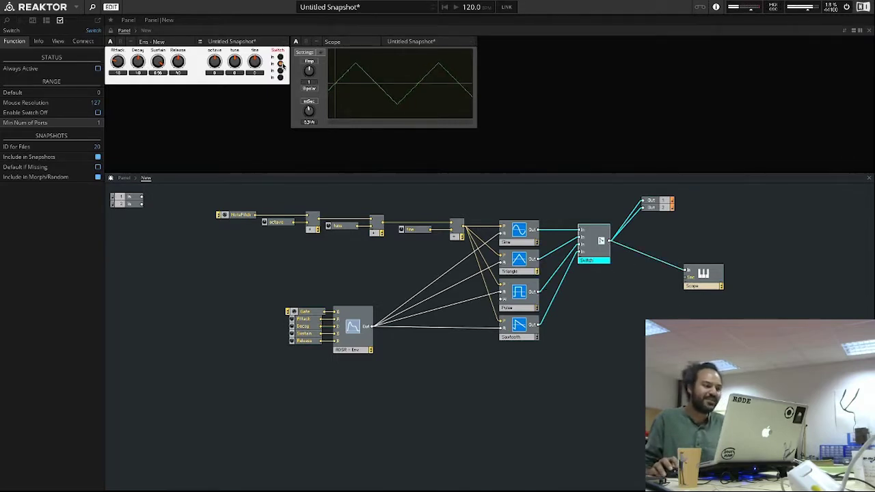
pyautogui.click(280, 71)
pyautogui.click(280, 77)
pyautogui.click(280, 71)
pyautogui.click(281, 63)
pyautogui.click(281, 57)
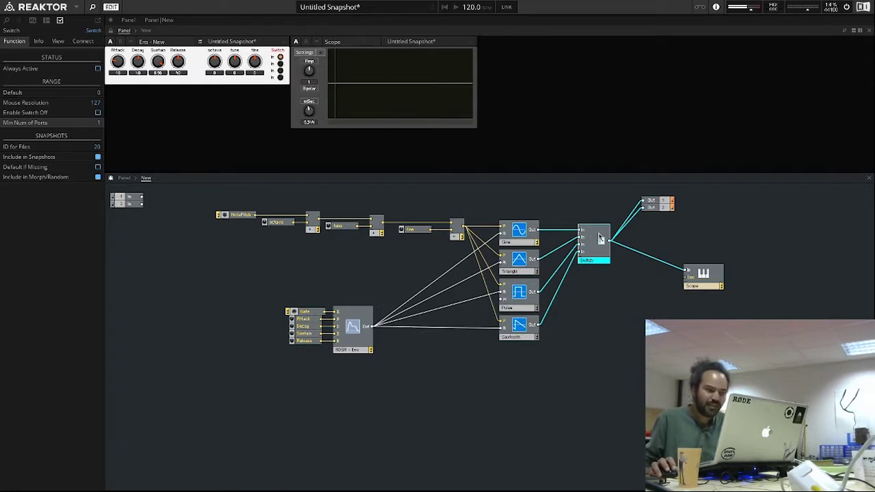
# Rename the Switch module's four input ports sin, tri, pls and saw in order from first to last
pyautogui.moveTo(587, 237)
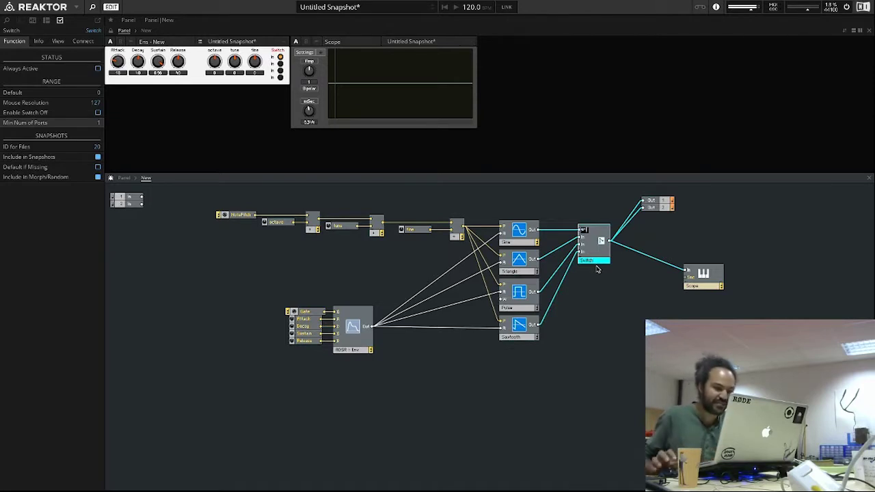
pyautogui.click(584, 238)
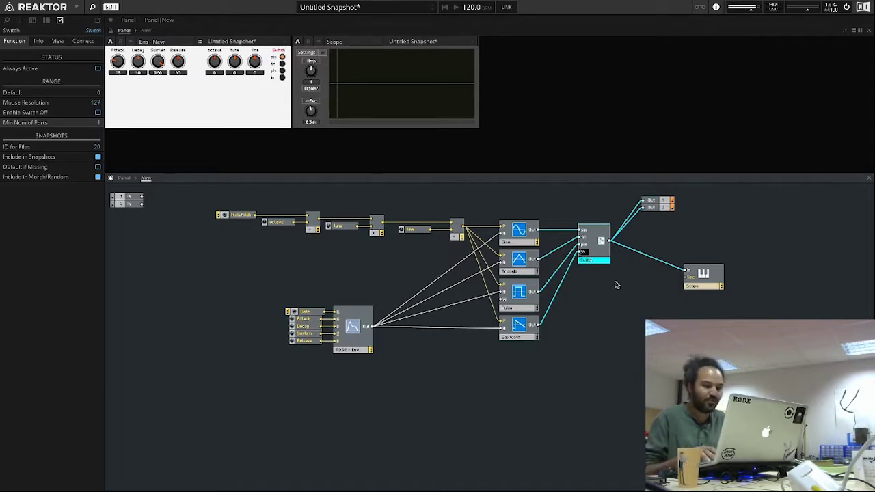
pyautogui.press('Return')
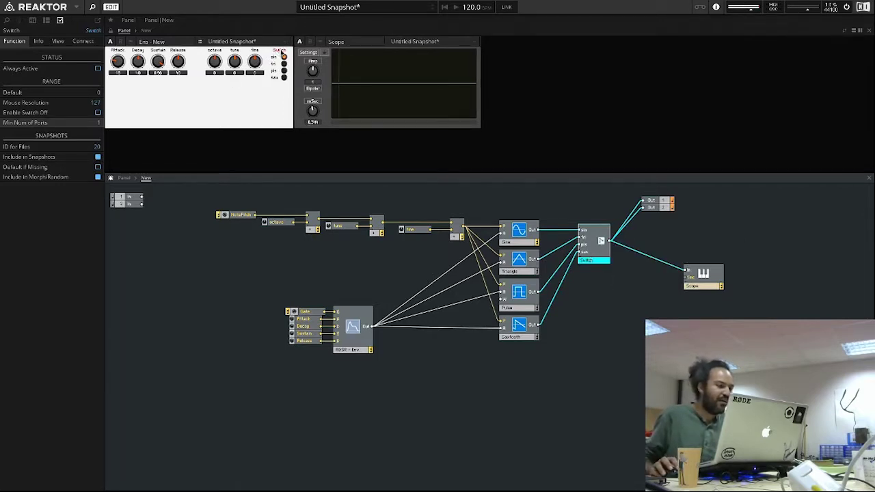
# Test the Switch control's sin, tri, pls and saw positions on the instrument panel, finishing on saw
pyautogui.click(284, 77)
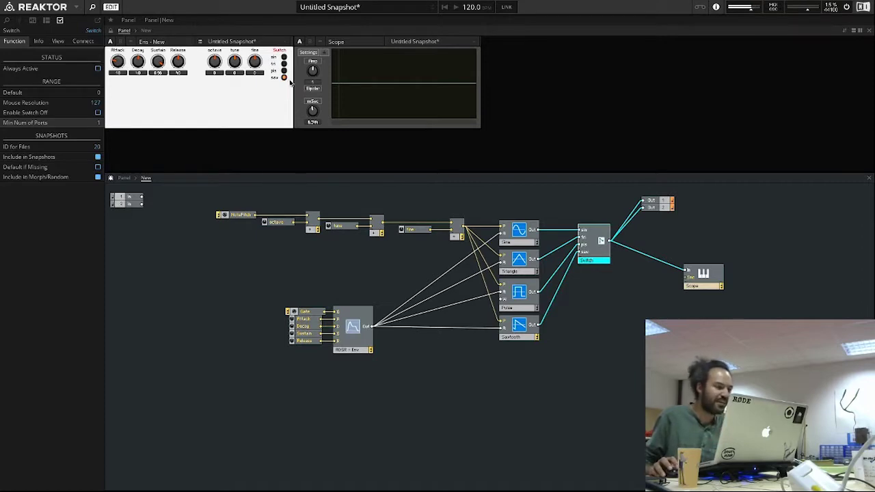
pyautogui.moveTo(283, 52)
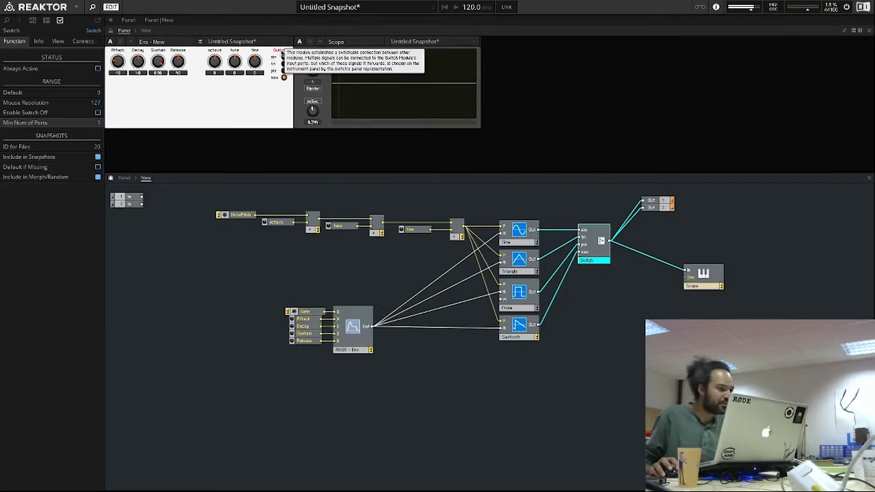
pyautogui.click(283, 57)
pyautogui.click(283, 64)
pyautogui.click(284, 70)
pyautogui.click(284, 78)
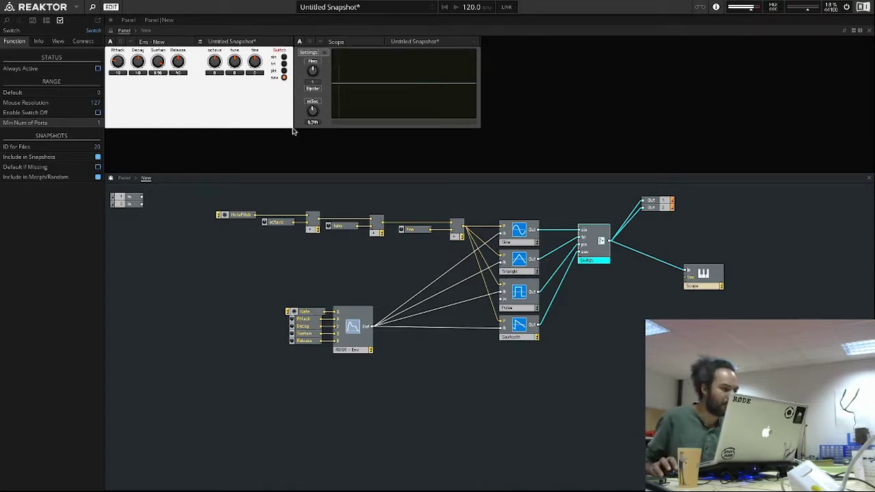
# Hide the Switch module's label on the instrument panel
pyautogui.click(600, 240)
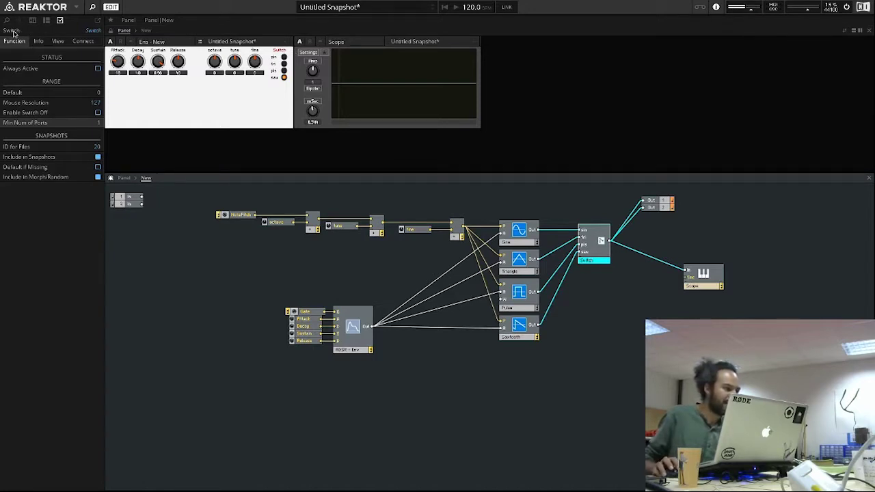
pyautogui.click(58, 42)
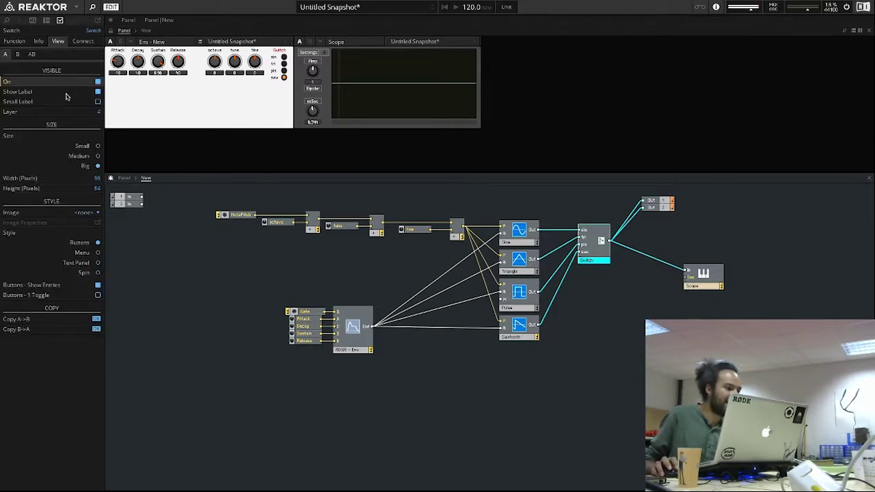
pyautogui.click(99, 92)
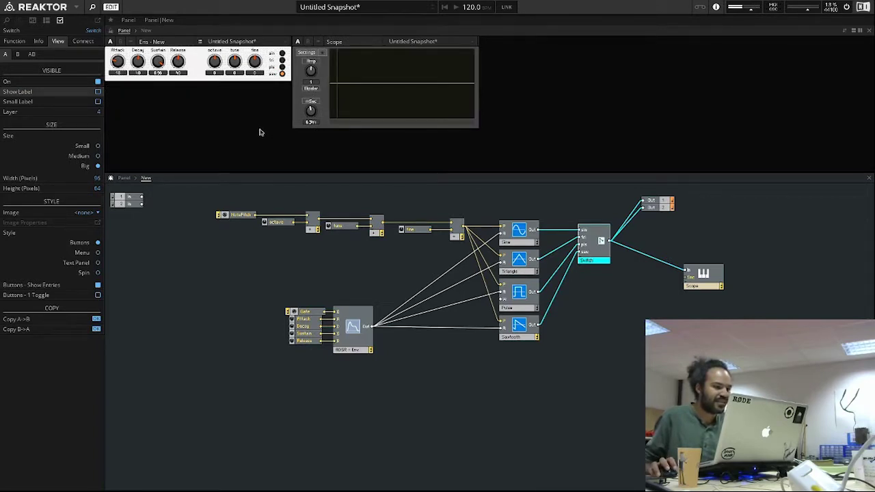
# Spread out the structure by moving the Scope and Out terminals further right, and the ADSR envelope with its controls further left
pyautogui.click(742, 298)
pyautogui.moveTo(718, 275); pyautogui.dragTo(802, 275)
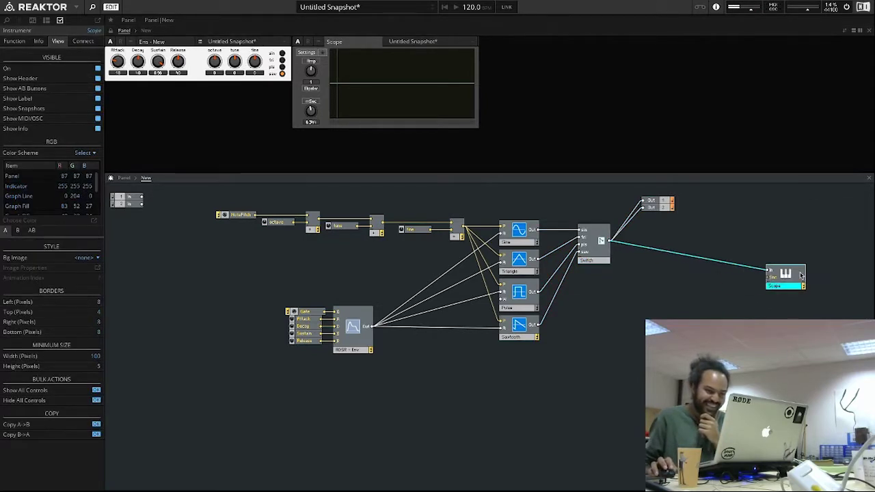
pyautogui.moveTo(699, 222)
pyautogui.mouseDown()
pyautogui.moveTo(641, 198)
pyautogui.moveTo(712, 210)
pyautogui.mouseUp()
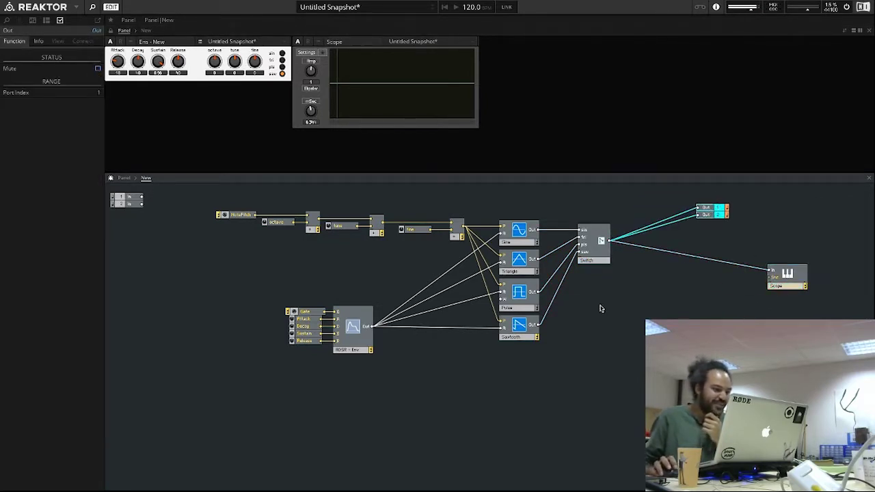
pyautogui.moveTo(402, 369); pyautogui.dragTo(289, 296)
pyautogui.moveTo(328, 319); pyautogui.dragTo(193, 296)
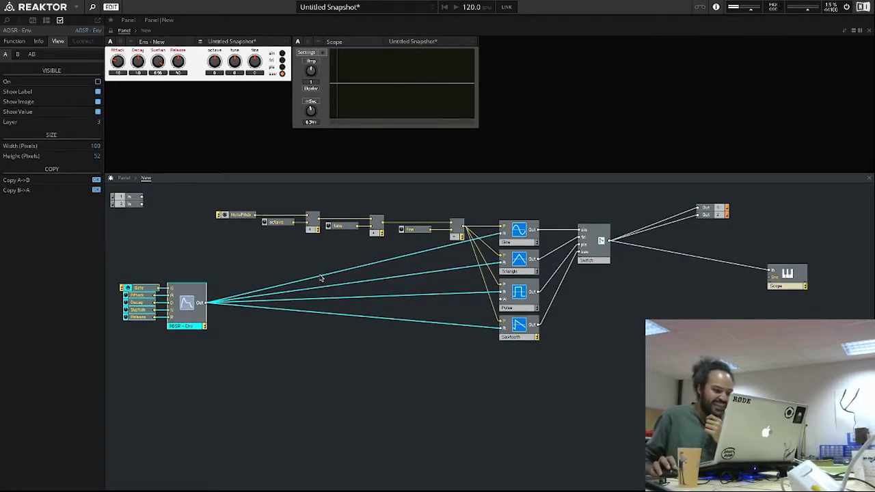
pyautogui.moveTo(599, 263); pyautogui.dragTo(592, 263)
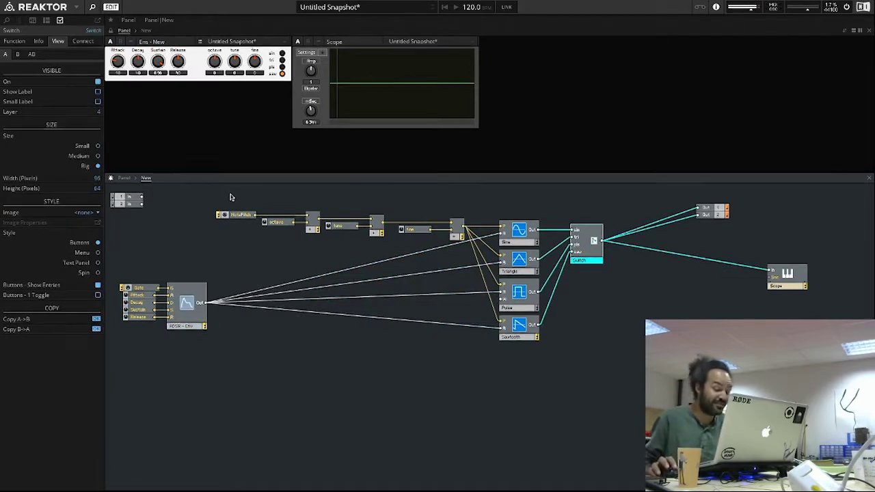
# Duplicate the section from NotePitch to Switch below the original and place its panel controls in a second row under the first
pyautogui.moveTo(229, 198); pyautogui.dragTo(607, 350)
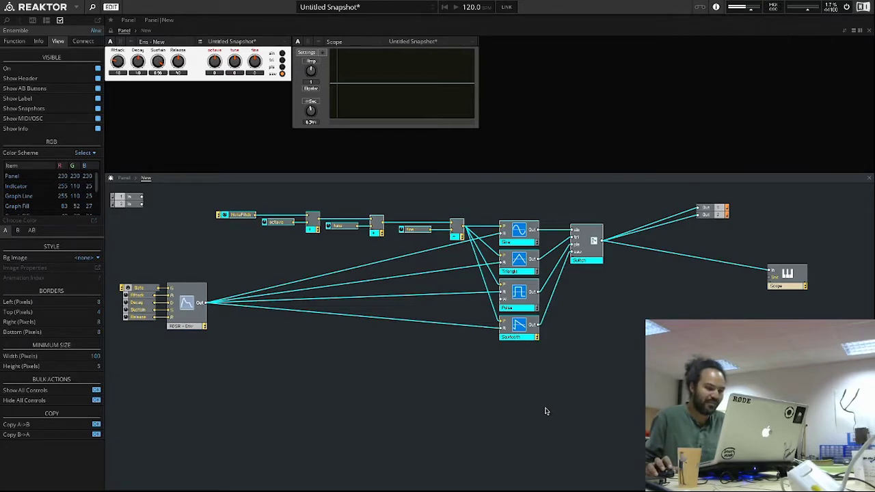
pyautogui.hotkey('ctrl', 'a')
pyautogui.moveTo(588, 263); pyautogui.dragTo(588, 395)
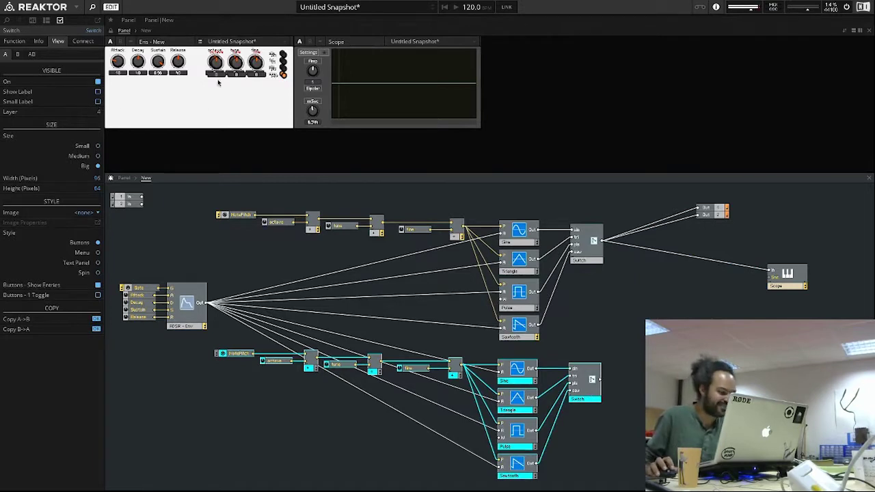
pyautogui.moveTo(216, 63); pyautogui.dragTo(215, 102)
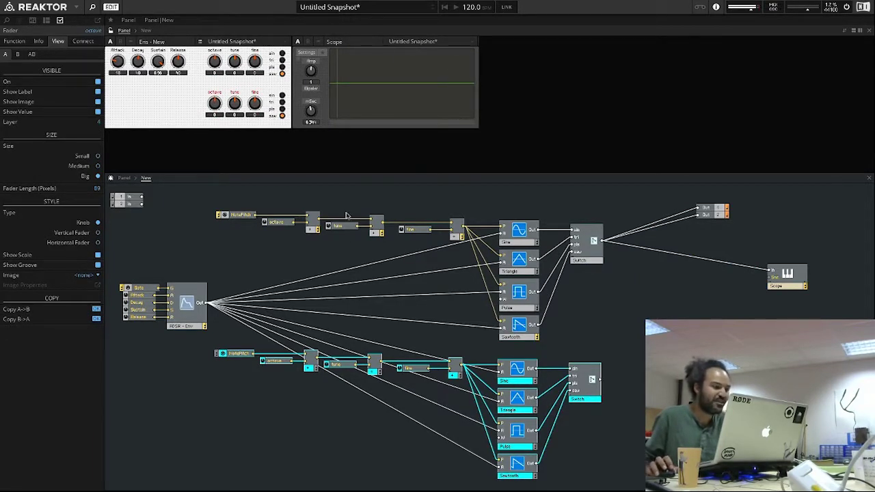
pyautogui.moveTo(216, 102); pyautogui.dragTo(214, 101)
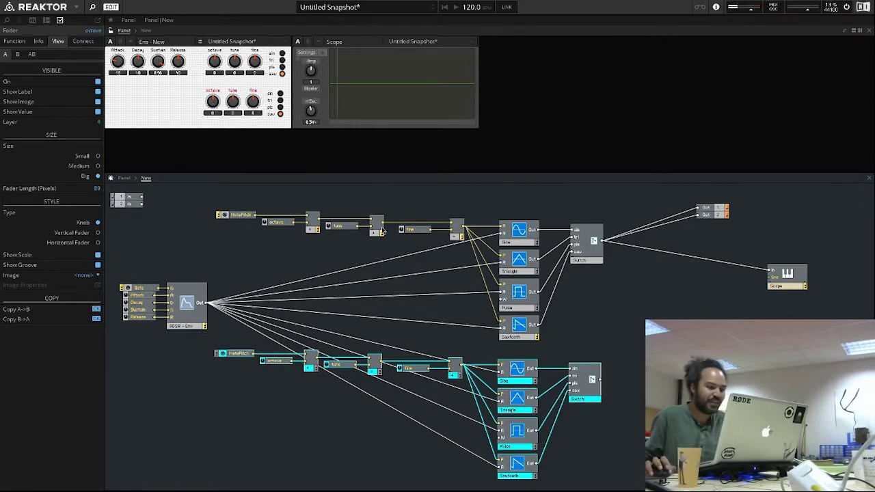
pyautogui.click(647, 298)
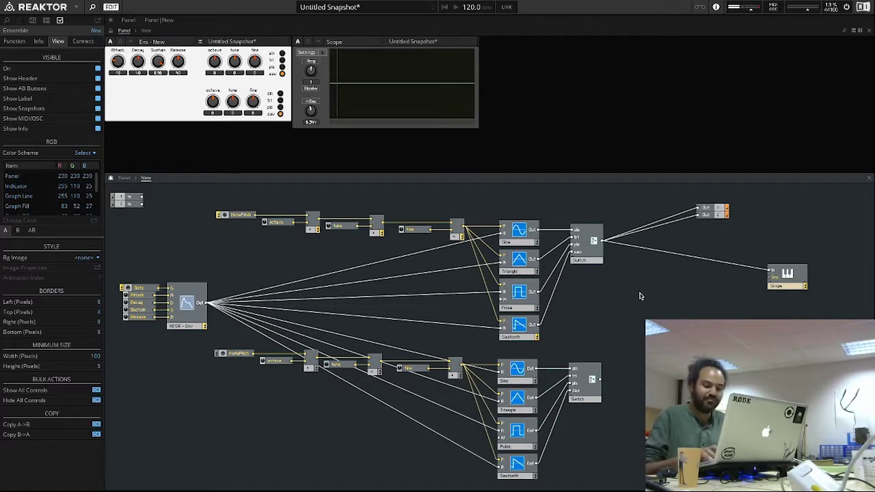
# Insert an Add module, wire both Switch outputs into it, and connect its output to Out 1 and Out 2
pyautogui.doubleClick(641, 296)
pyautogui.press('Return')
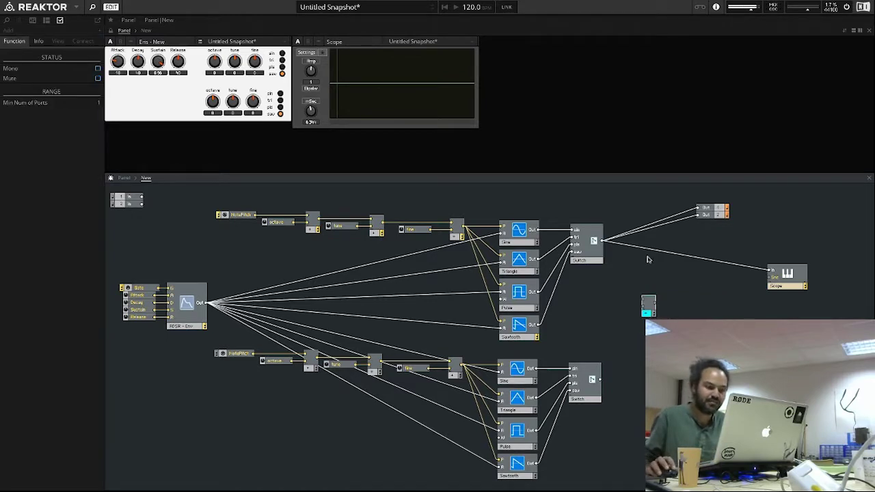
pyautogui.moveTo(604, 243); pyautogui.dragTo(643, 300)
pyautogui.moveTo(600, 379); pyautogui.dragTo(697, 215)
pyautogui.moveTo(659, 303); pyautogui.dragTo(698, 208)
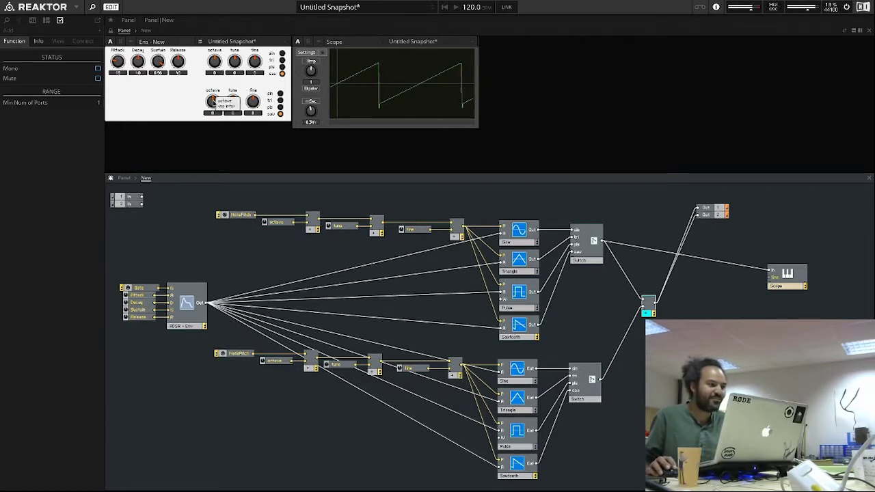
# Set the second oscillator section's octave to -12 and detune its fine knob slightly upward
pyautogui.click(212, 102)
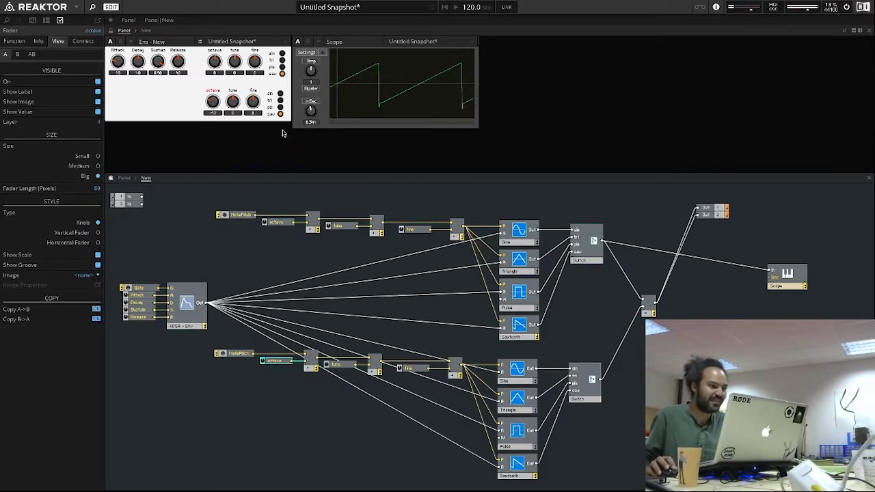
pyautogui.click(253, 101)
pyautogui.moveTo(253, 101); pyautogui.dragTo(257, 106)
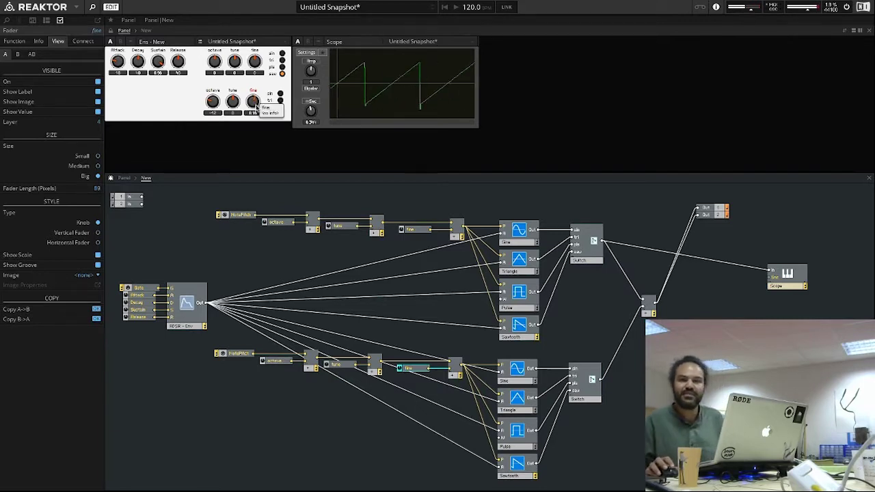
pyautogui.press('F12')
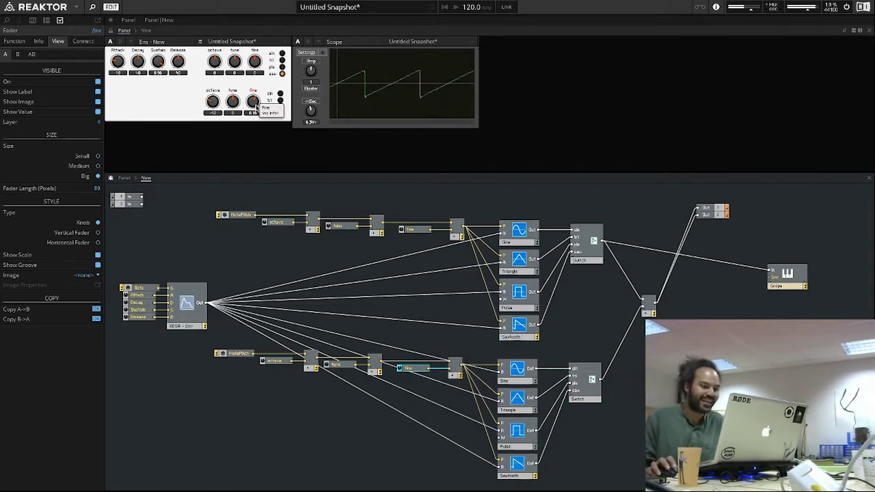
# Delete the duplicated oscillator section along with the Add module that mixed both Switch outputs
pyautogui.moveTo(621, 346)
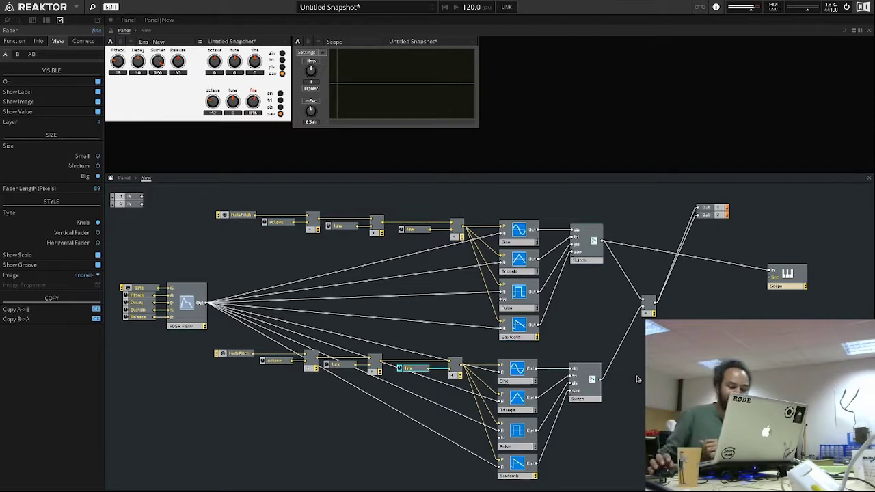
pyautogui.moveTo(576, 468); pyautogui.dragTo(230, 350)
pyautogui.press('Delete')
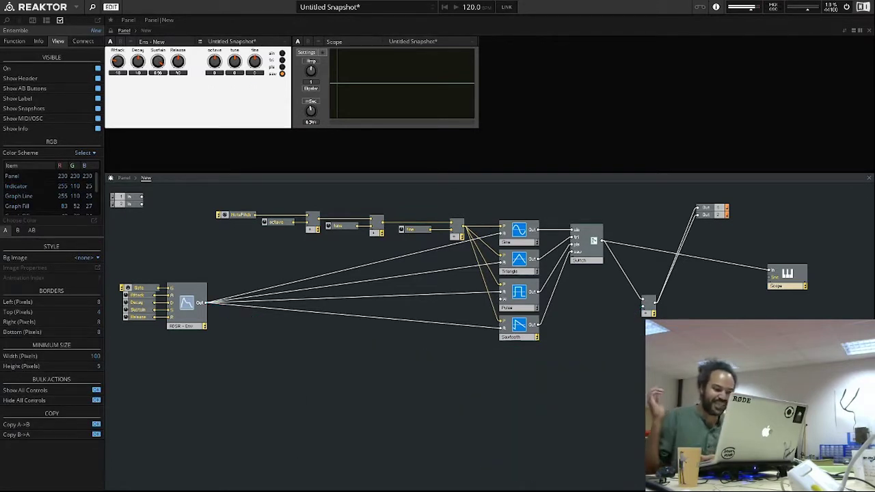
pyautogui.moveTo(653, 311); pyautogui.dragTo(678, 278)
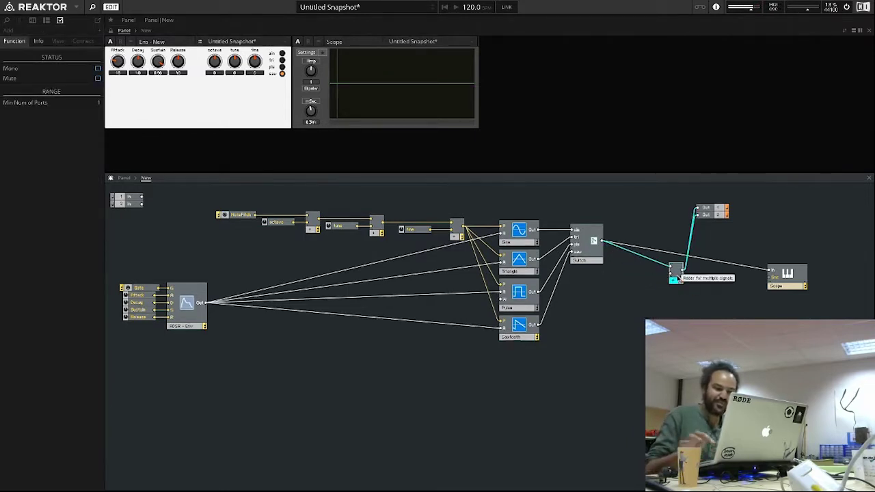
pyautogui.press('Delete')
# Move NotePitch further left and copy the chain from the octave control to the Switch into a new Macro
pyautogui.moveTo(658, 376); pyautogui.dragTo(194, 217)
pyautogui.moveTo(254, 194); pyautogui.dragTo(639, 370)
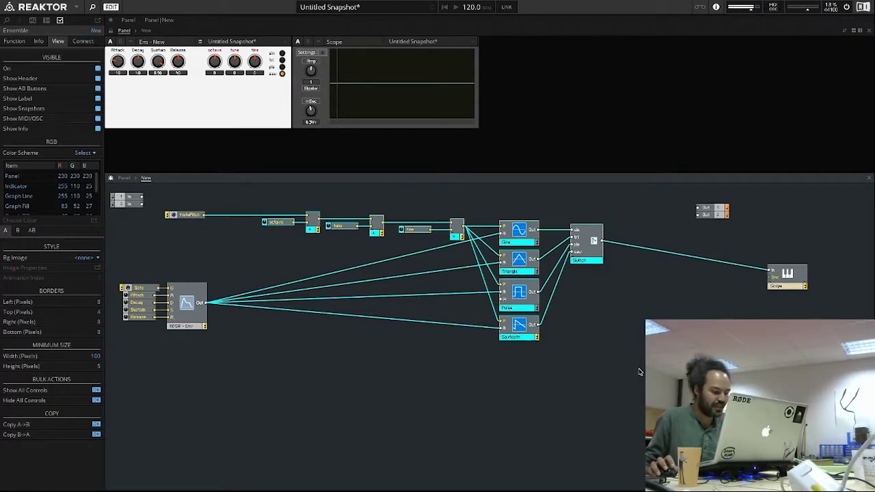
pyautogui.rightClick(394, 355)
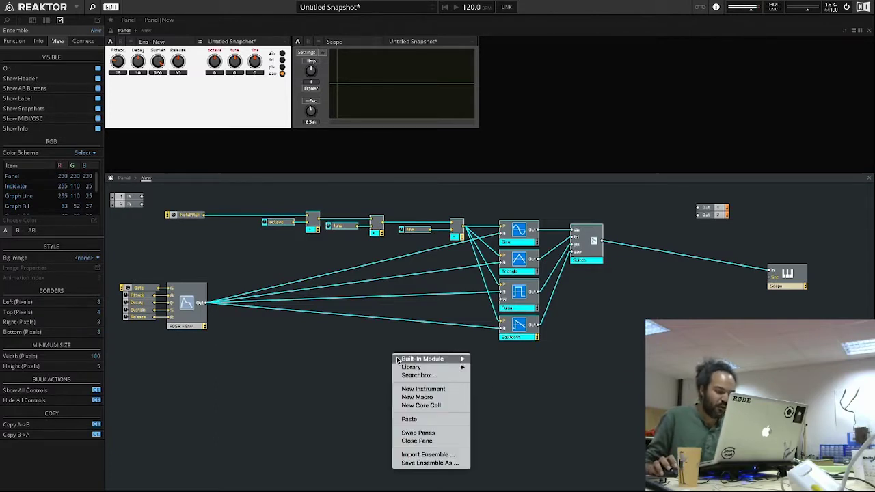
pyautogui.click(425, 398)
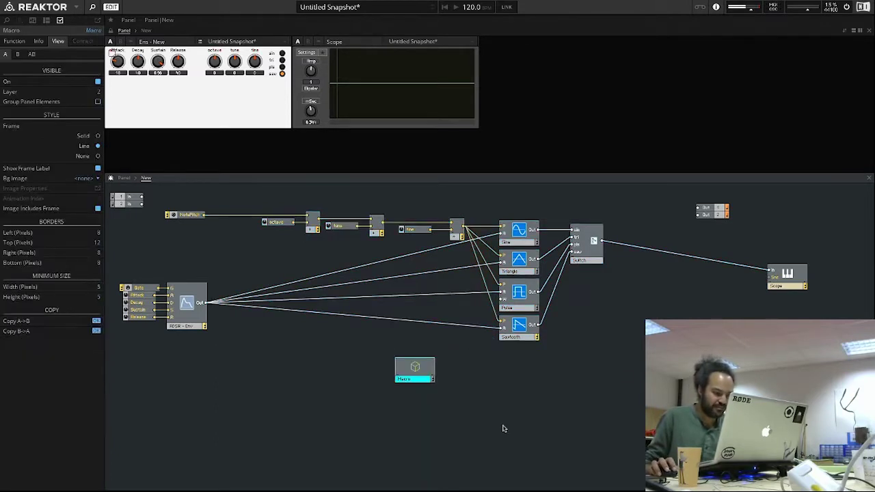
pyautogui.doubleClick(420, 368)
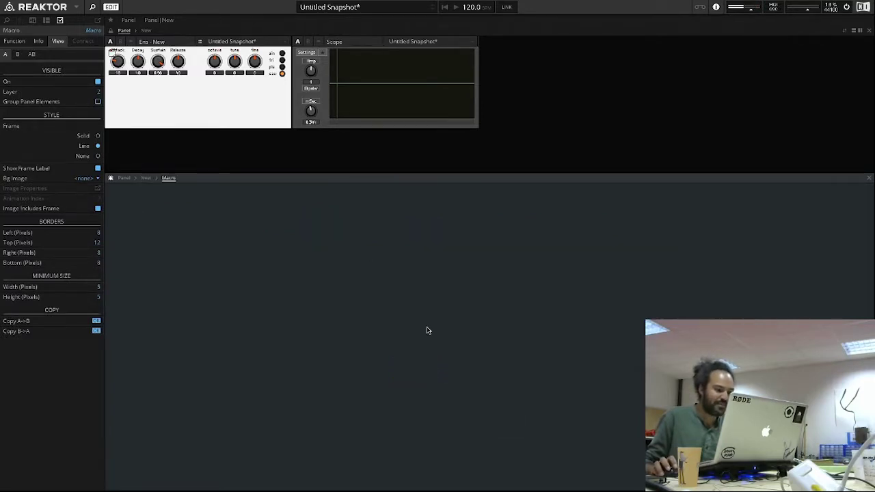
pyautogui.rightClick(385, 238)
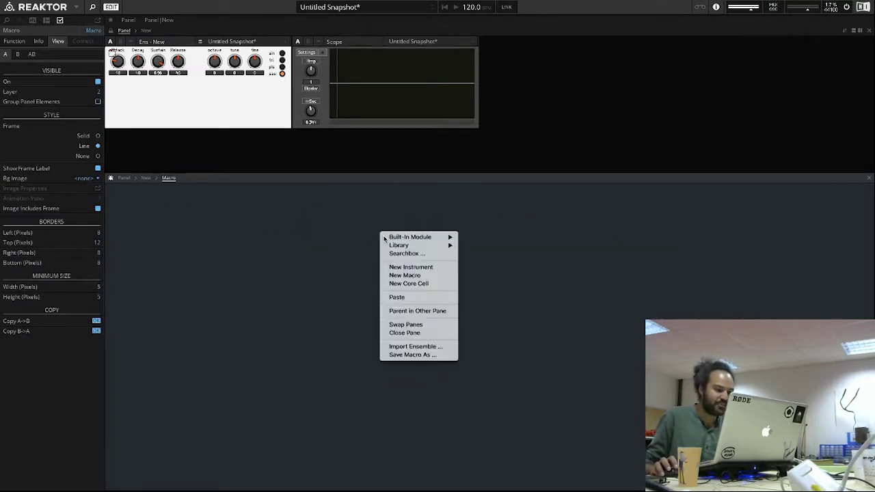
pyautogui.click(404, 297)
pyautogui.doubleClick(395, 308)
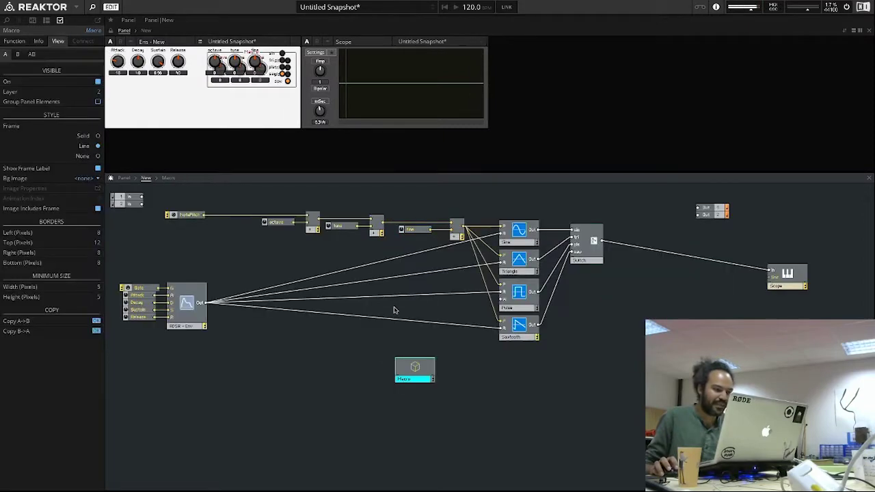
# Move the Macro clear of the oscillators, check its copied contents, and delete the original chain from the octave control to the Switch
pyautogui.moveTo(421, 372); pyautogui.dragTo(361, 390)
pyautogui.rightClick(451, 371)
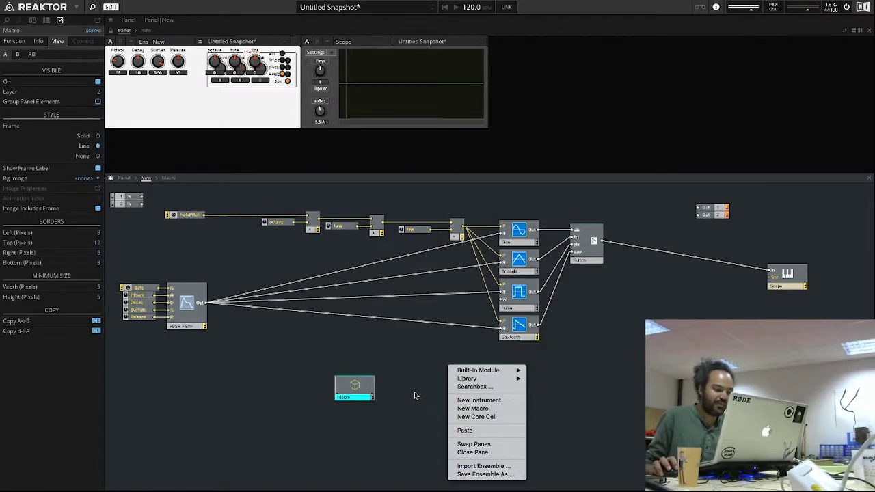
pyautogui.click(387, 389)
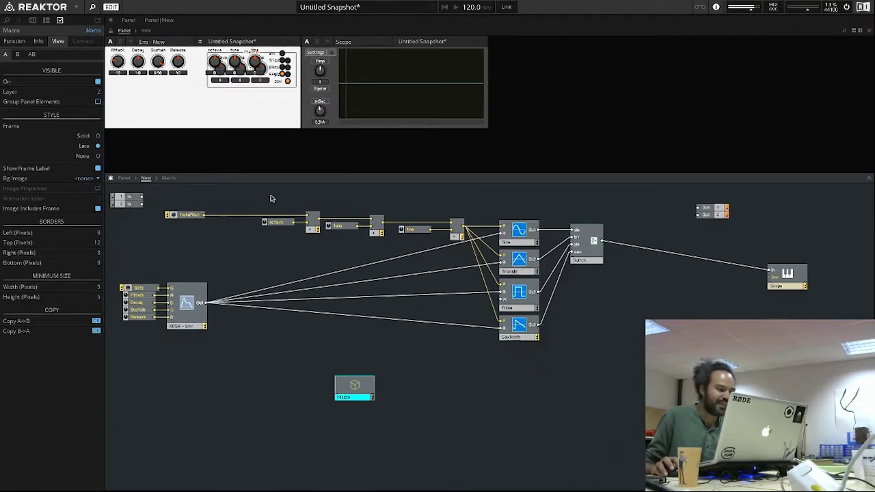
pyautogui.moveTo(271, 196); pyautogui.dragTo(622, 333)
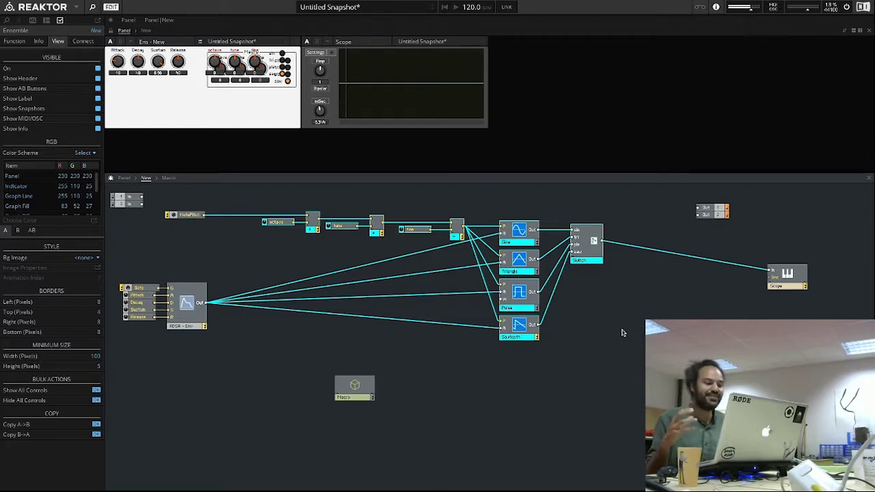
pyautogui.doubleClick(359, 386)
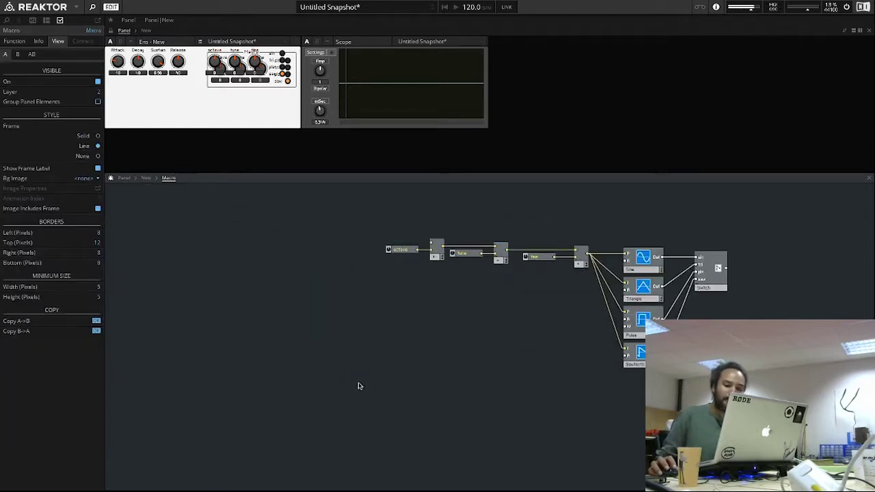
pyautogui.doubleClick(501, 325)
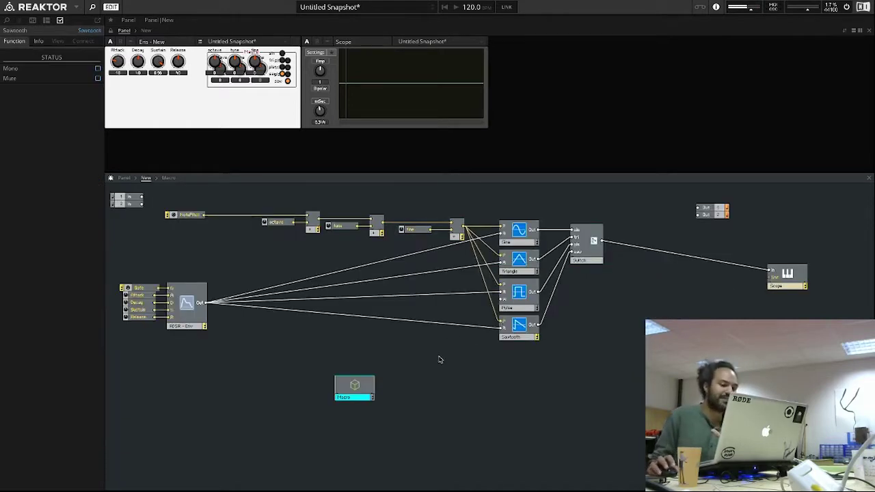
pyautogui.click(354, 385)
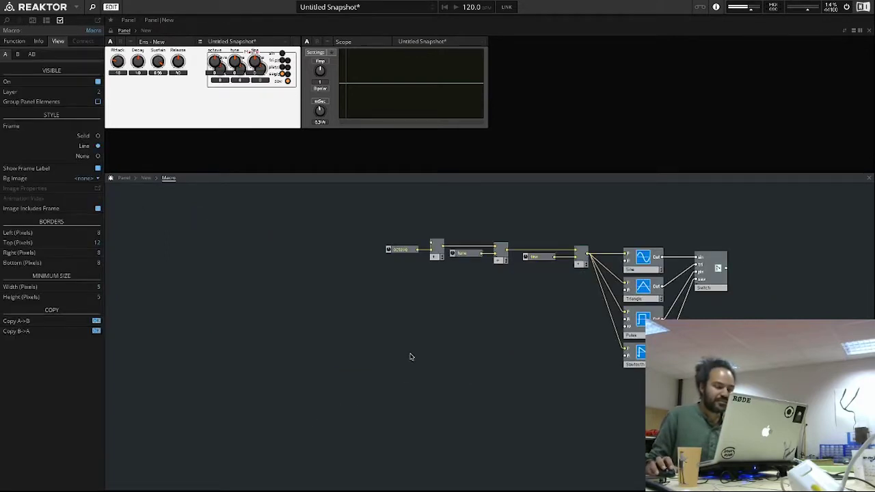
pyautogui.doubleClick(354, 386)
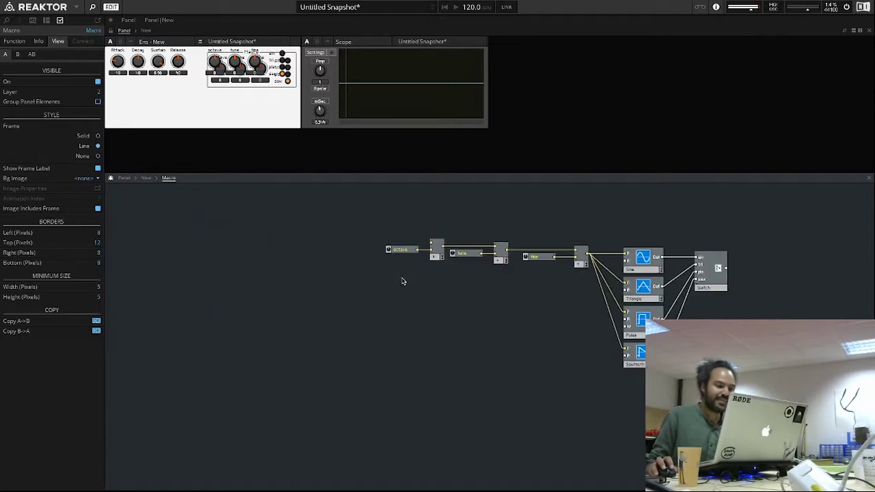
pyautogui.doubleClick(537, 326)
pyautogui.moveTo(617, 338); pyautogui.dragTo(265, 193)
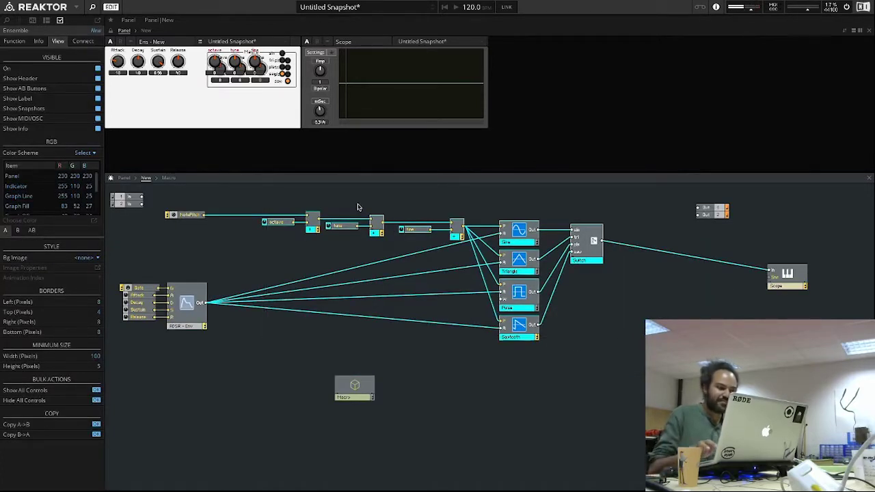
pyautogui.press('Delete')
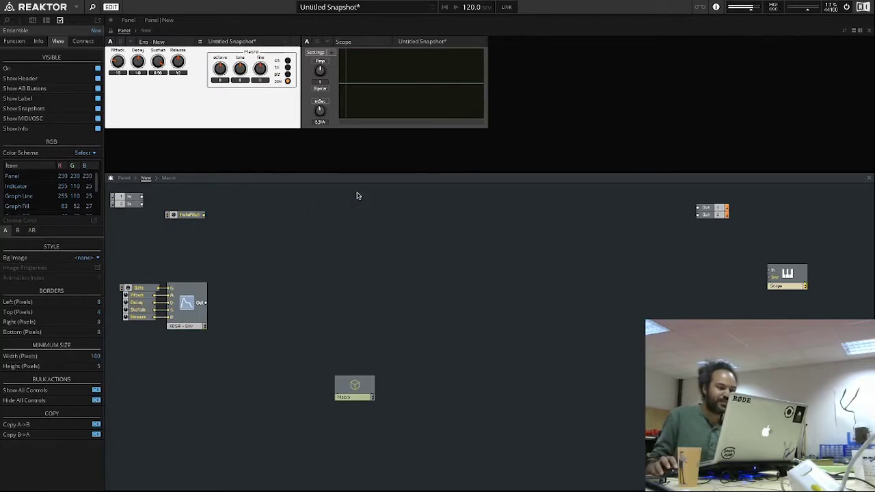
# Move the Macro up into the space between NotePitch and the outputs and rename it oscA
pyautogui.moveTo(358, 384); pyautogui.dragTo(416, 338)
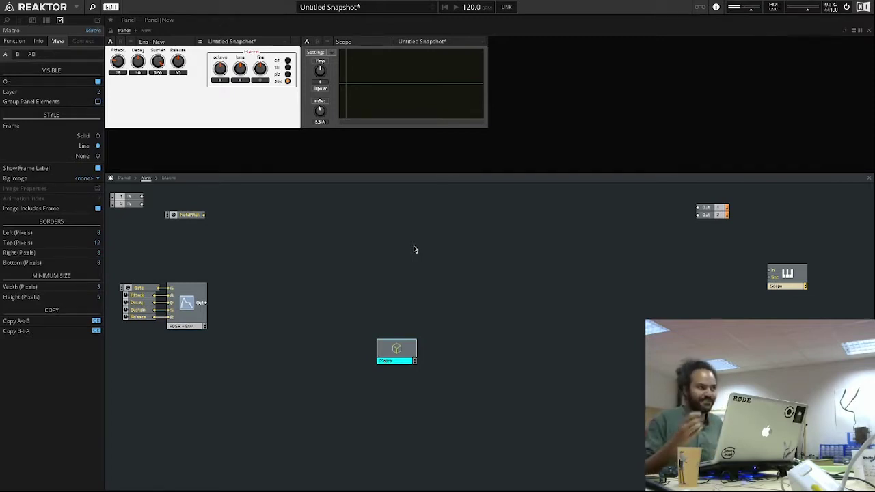
pyautogui.moveTo(398, 345); pyautogui.dragTo(427, 256)
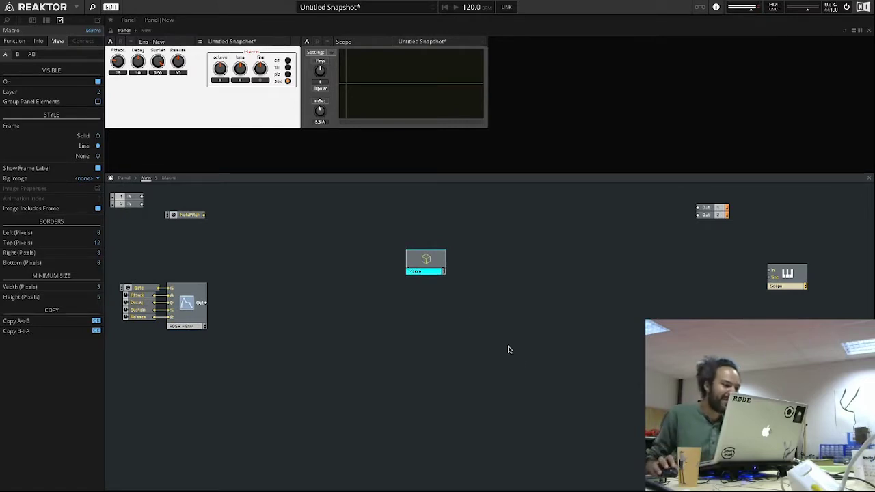
pyautogui.doubleClick(424, 271)
pyautogui.click(430, 285)
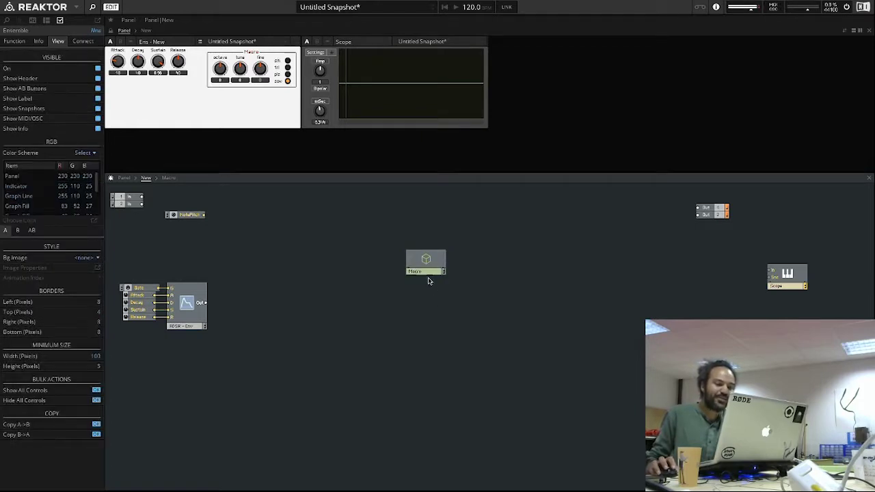
pyautogui.doubleClick(425, 275)
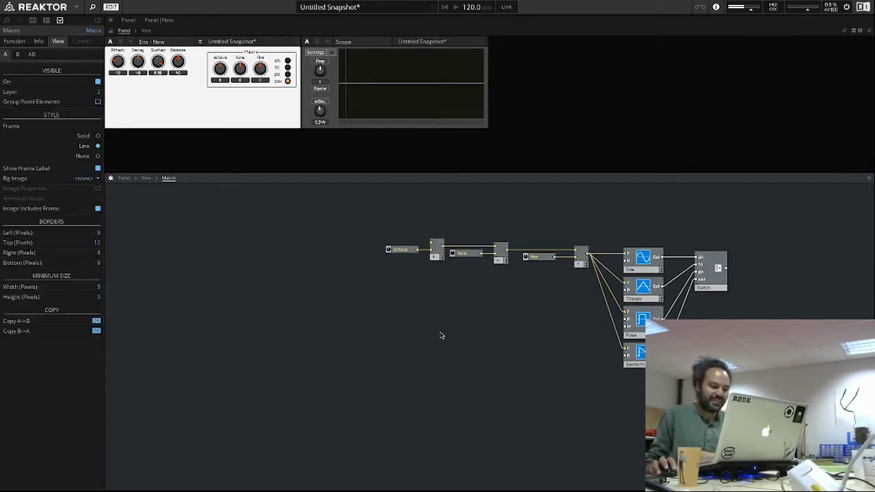
pyautogui.doubleClick(440, 334)
pyautogui.doubleClick(420, 271)
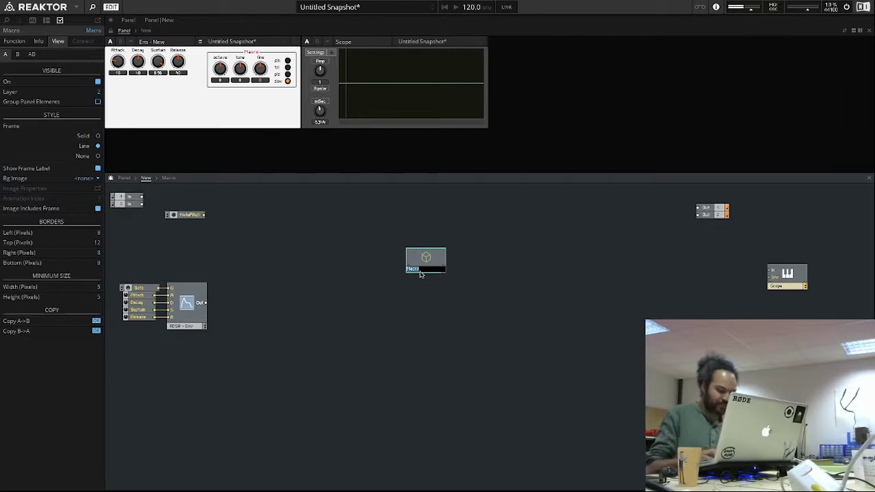
pyautogui.write('Osci')
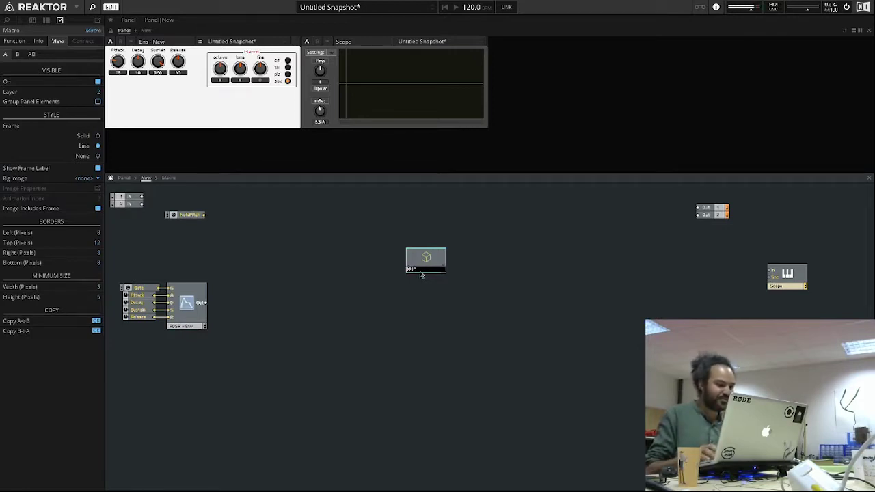
pyautogui.press('Return')
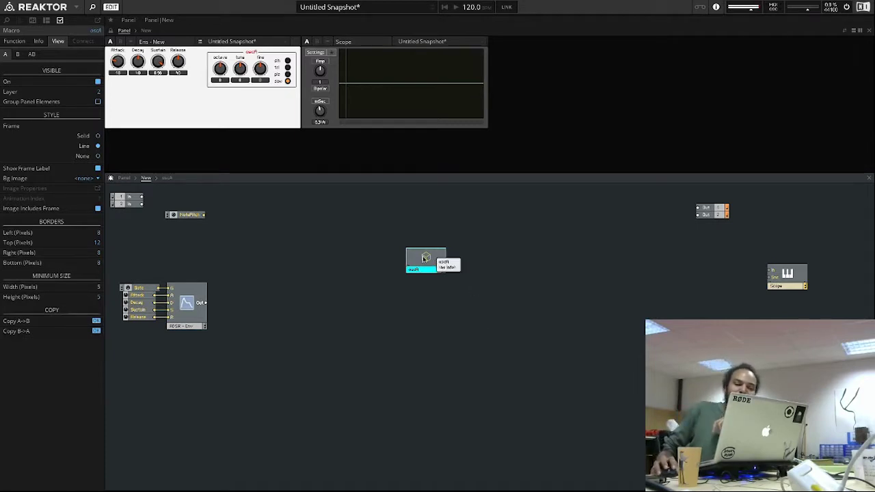
# Examine how the Panel, New and oscA structure levels relate by entering and leaving the oscA Macro
pyautogui.doubleClick(425, 258)
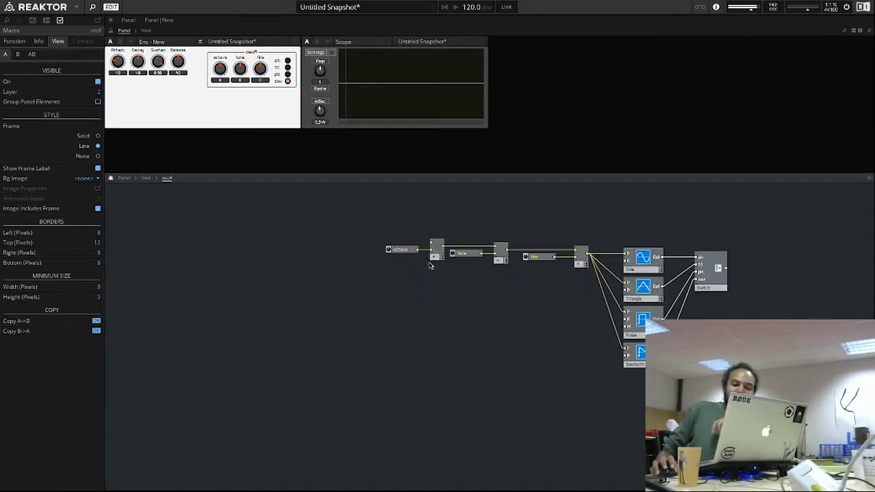
pyautogui.click(146, 178)
pyautogui.click(125, 178)
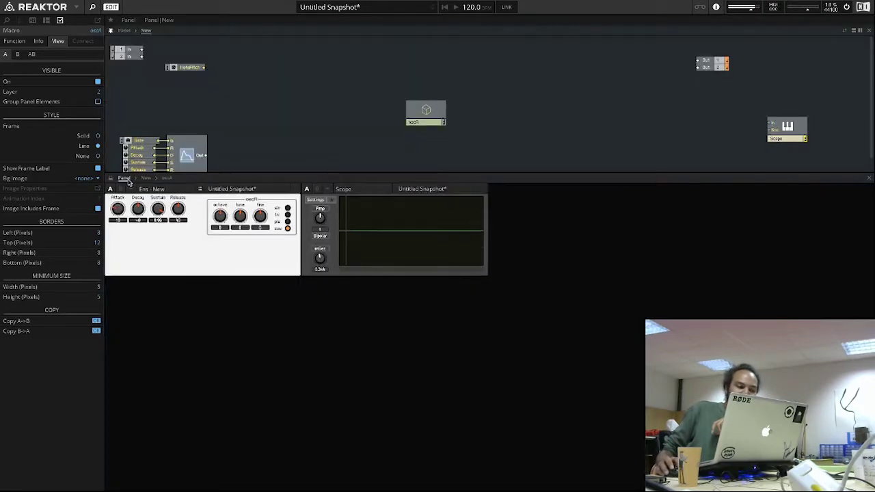
pyautogui.click(145, 178)
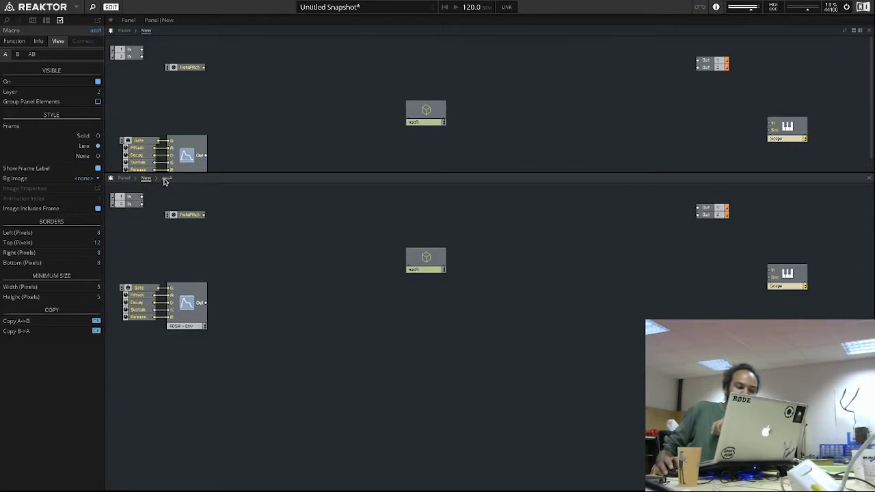
pyautogui.click(166, 179)
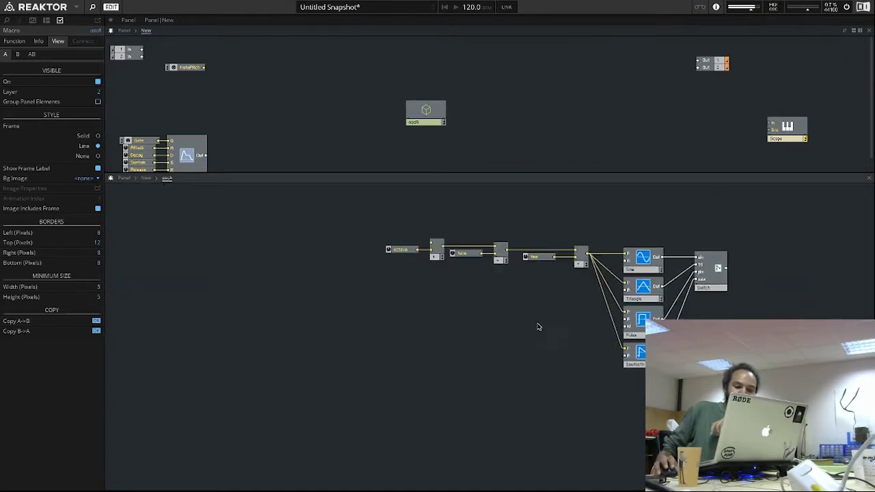
pyautogui.doubleClick(421, 351)
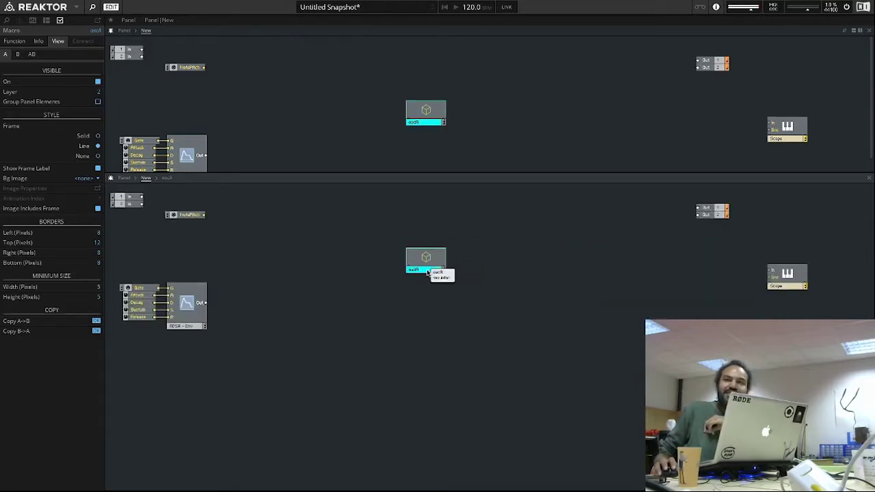
pyautogui.moveTo(436, 257); pyautogui.dragTo(443, 244)
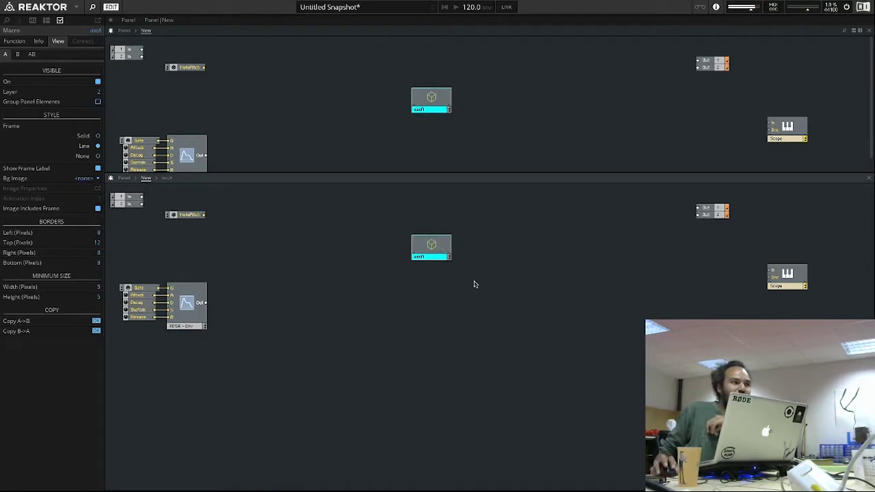
pyautogui.click(503, 309)
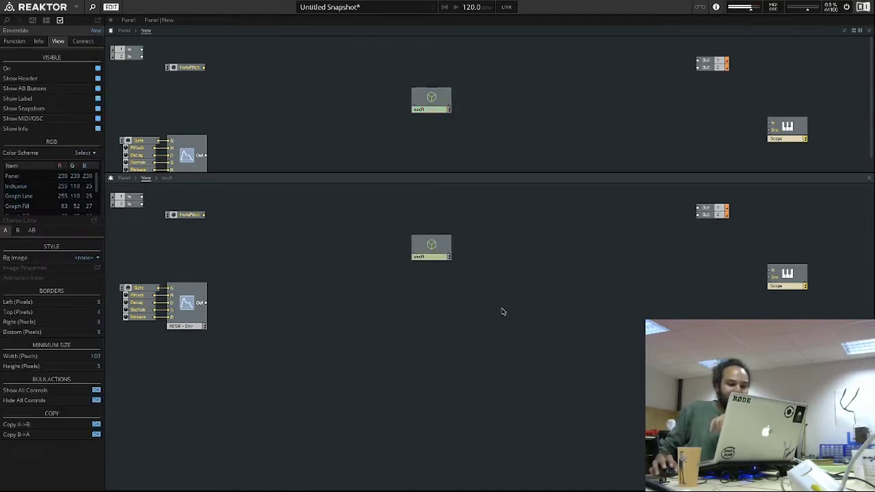
pyautogui.doubleClick(432, 246)
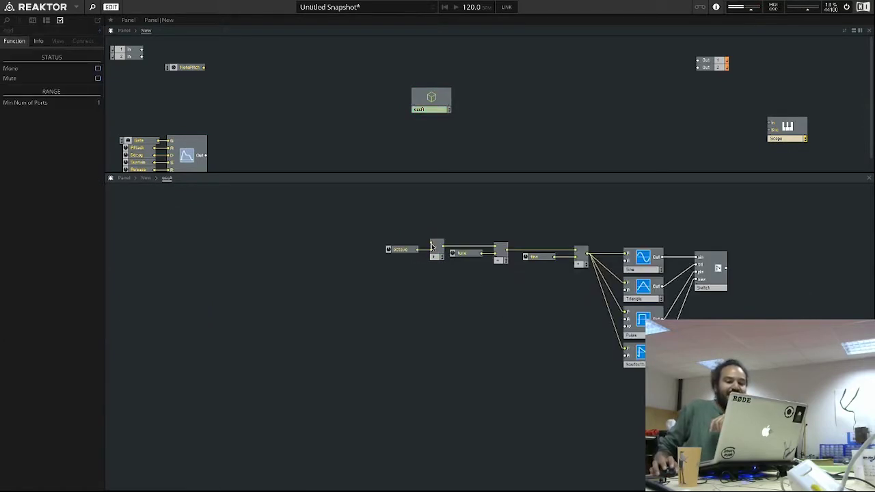
pyautogui.doubleClick(459, 328)
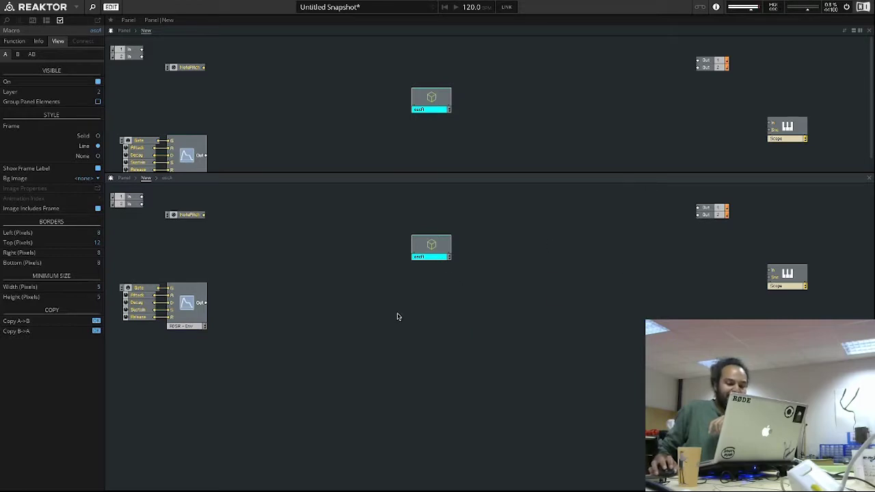
# Open the oscA Macro and shift its whole oscillator chain left to make room after the Switch
pyautogui.doubleClick(433, 246)
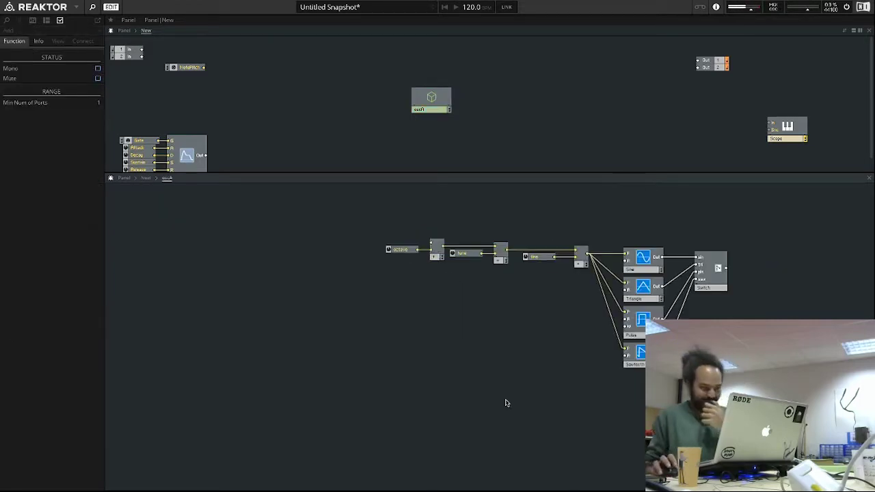
pyautogui.moveTo(815, 401); pyautogui.dragTo(383, 193)
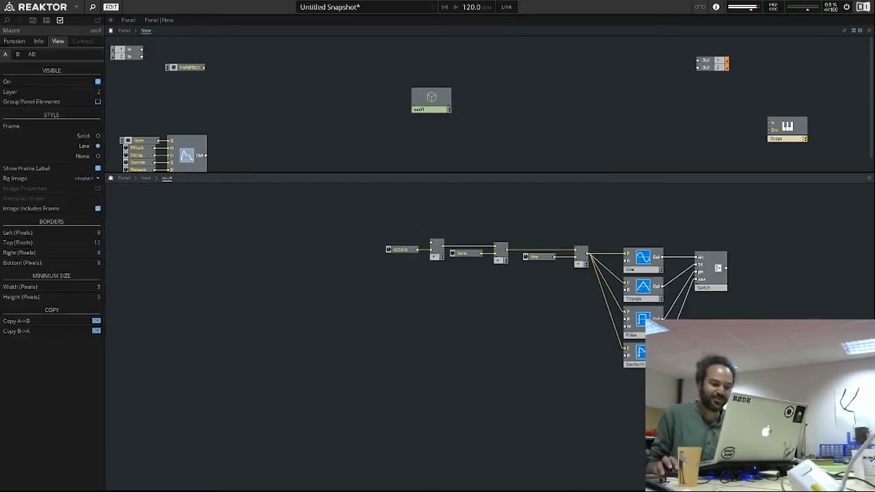
pyautogui.hscroll(5, 683, 290)
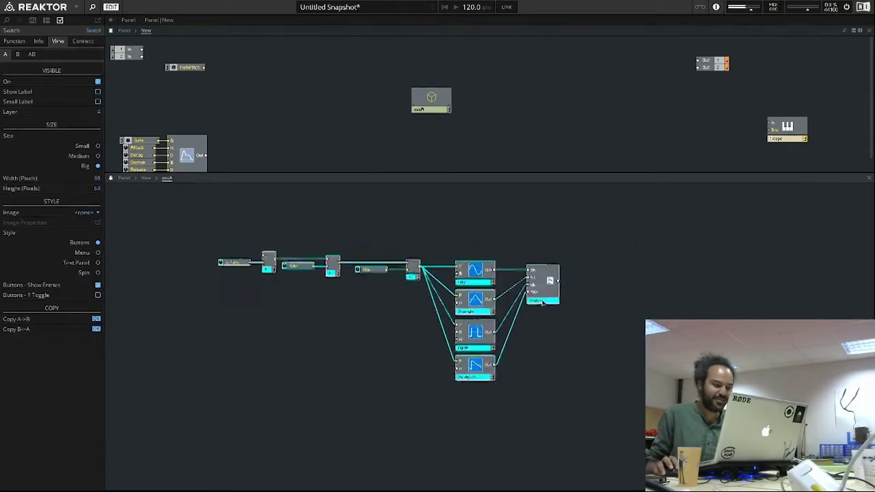
# Insert an Out terminal inside the oscA Macro and wire the Switch output into it
pyautogui.click(629, 283)
pyautogui.rightClick(628, 279)
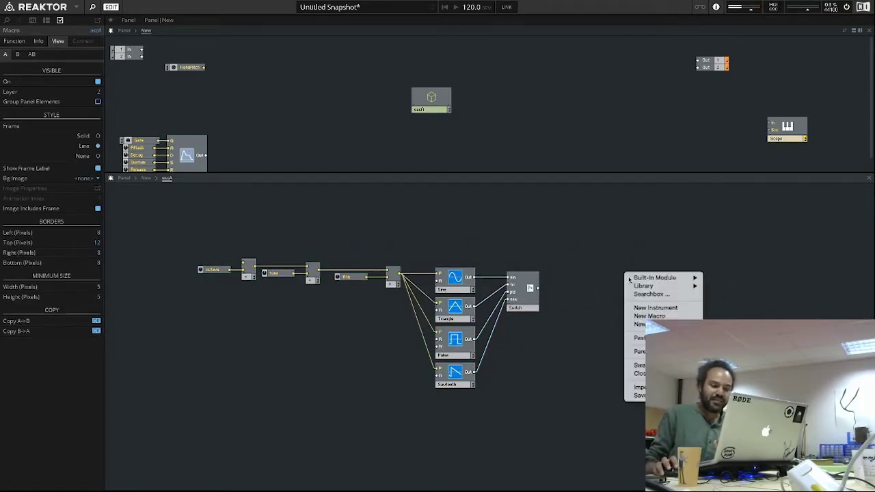
pyautogui.moveTo(640, 278)
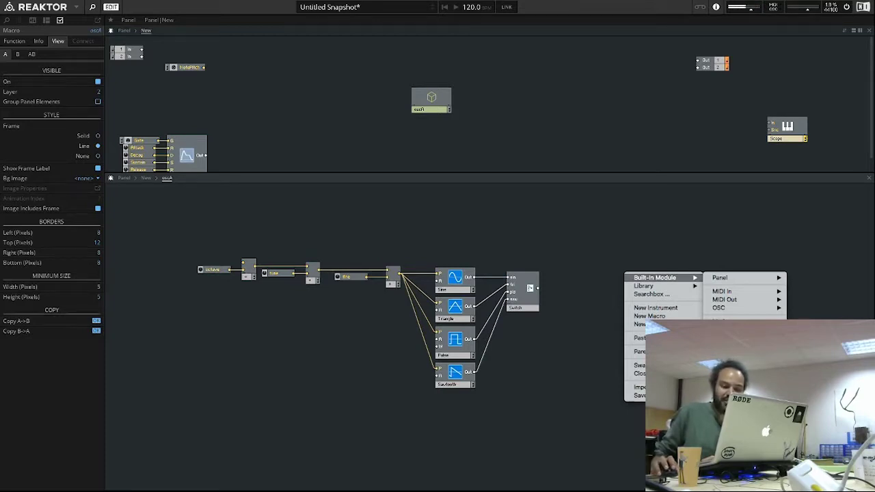
pyautogui.click(590, 344)
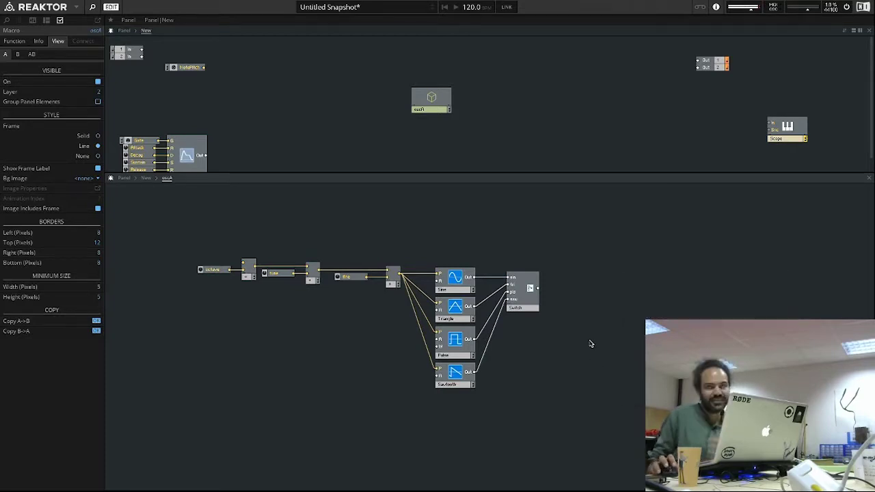
pyautogui.doubleClick(622, 289)
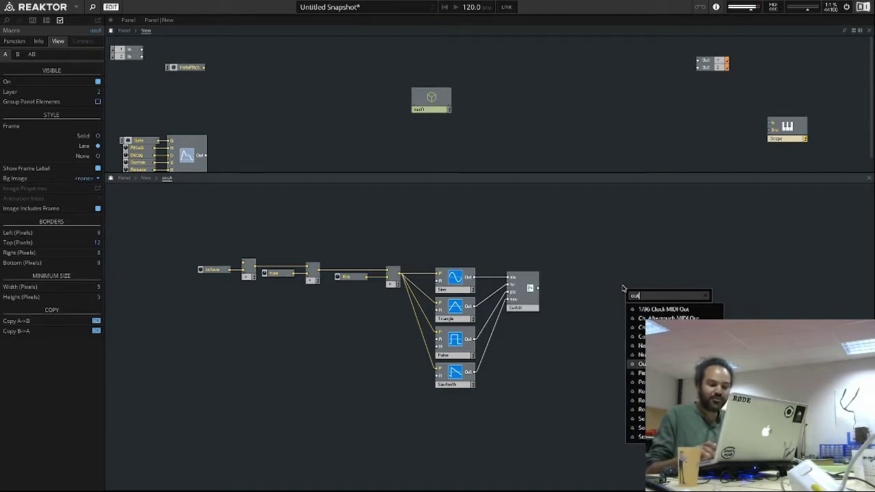
pyautogui.press('Return')
pyautogui.moveTo(536, 291); pyautogui.dragTo(582, 290)
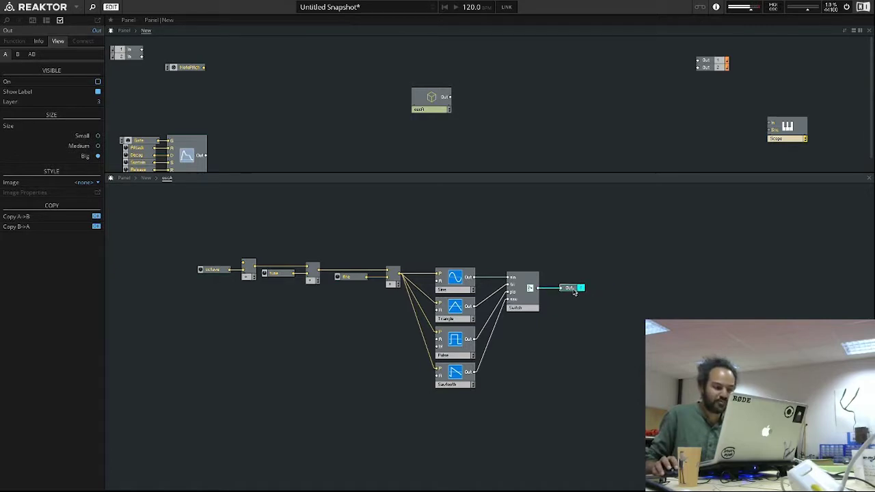
# Wire the oscA Macro's Out to both instrument outputs in the New structure and shift the Macro slightly toward them
pyautogui.doubleClick(594, 347)
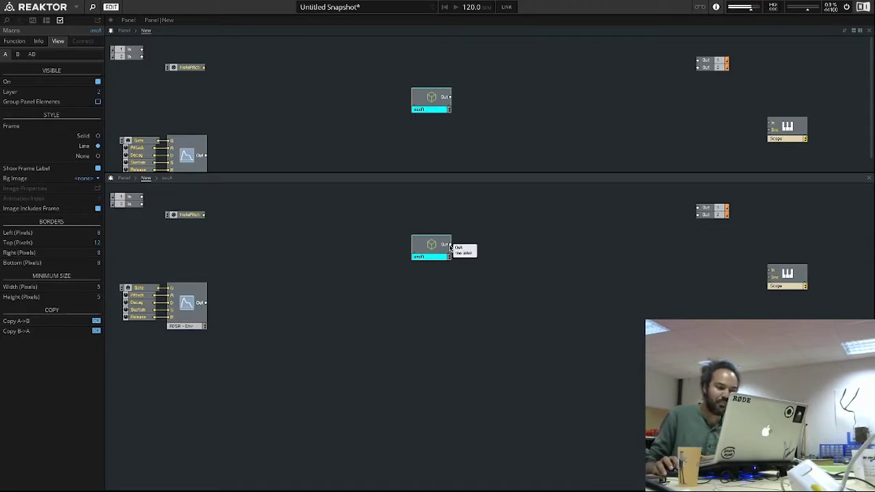
pyautogui.moveTo(451, 246); pyautogui.dragTo(697, 208)
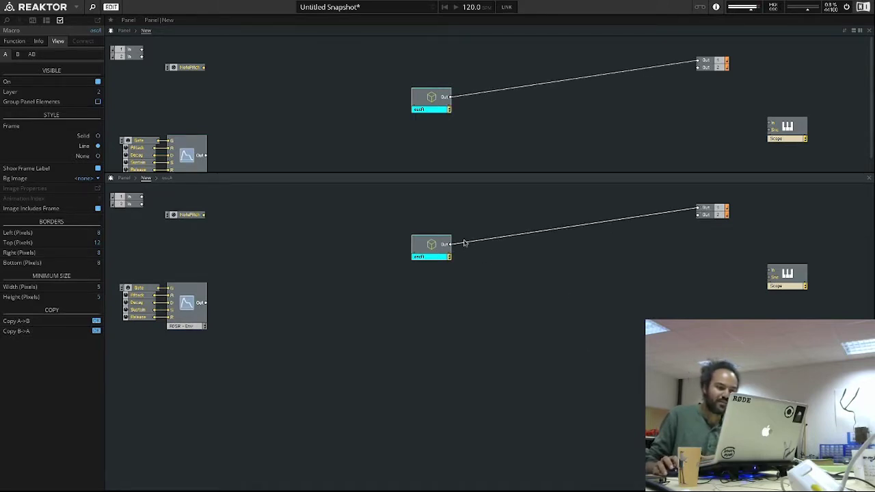
pyautogui.moveTo(450, 246); pyautogui.dragTo(697, 214)
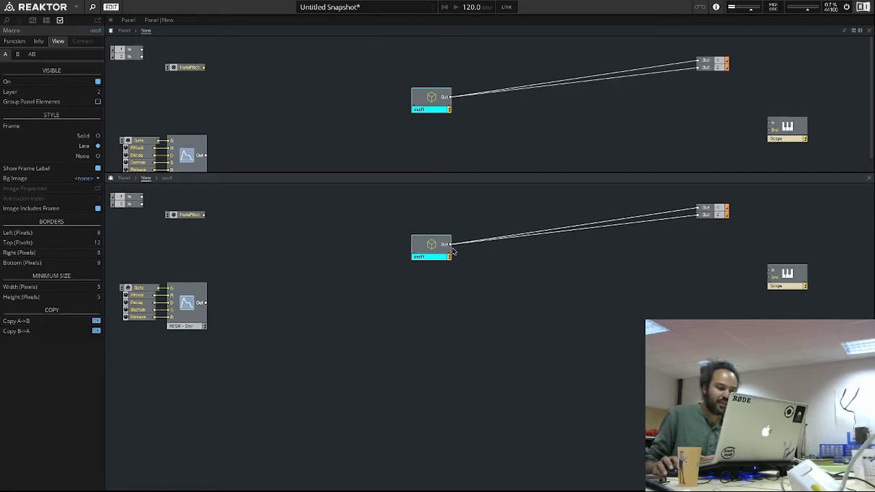
pyautogui.moveTo(429, 246); pyautogui.dragTo(453, 235)
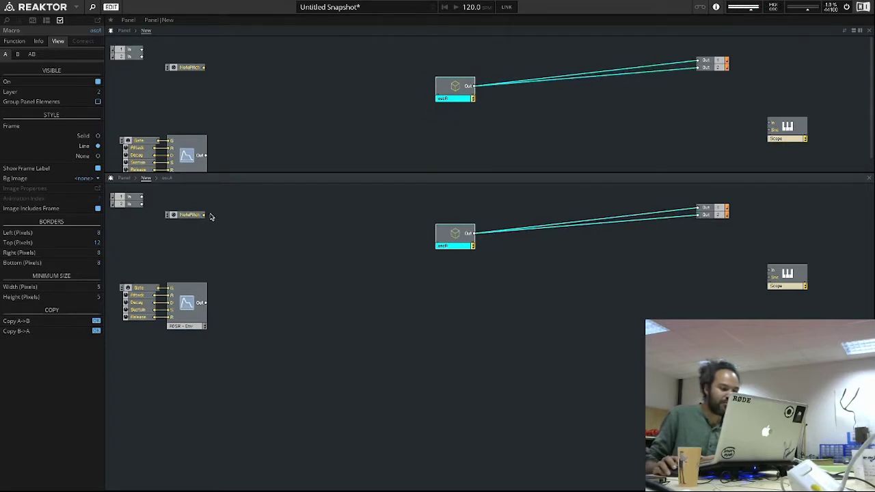
# Insert an In Port inside the oscA Macro, placed just above octave and wired to the first math module's free input
pyautogui.doubleClick(444, 237)
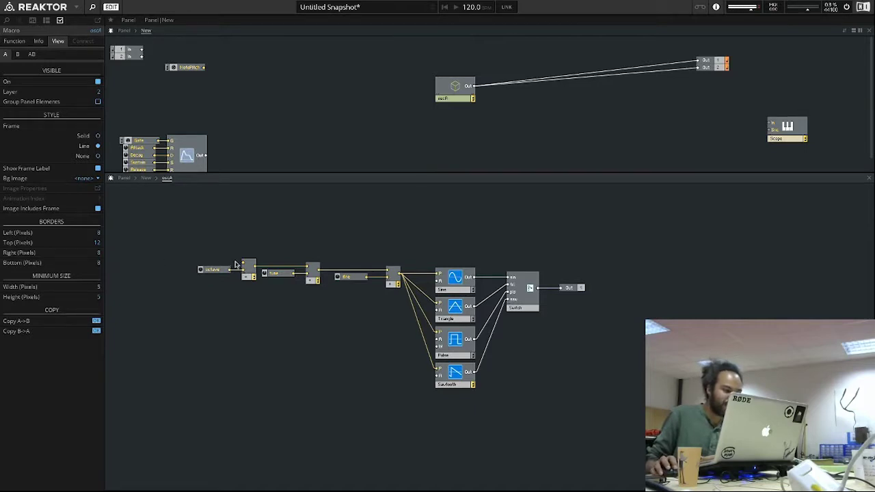
pyautogui.rightClick(162, 238)
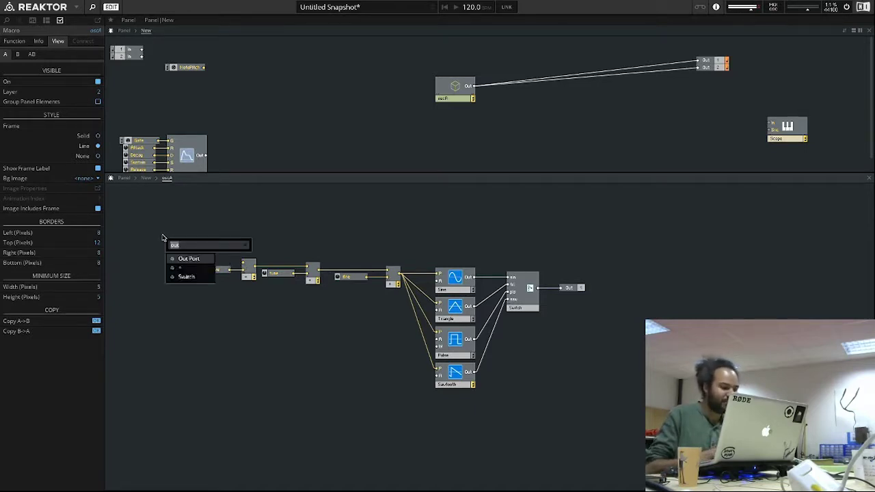
pyautogui.click(205, 141)
pyautogui.moveTo(190, 240); pyautogui.dragTo(245, 265)
pyautogui.moveTo(181, 240); pyautogui.dragTo(221, 262)
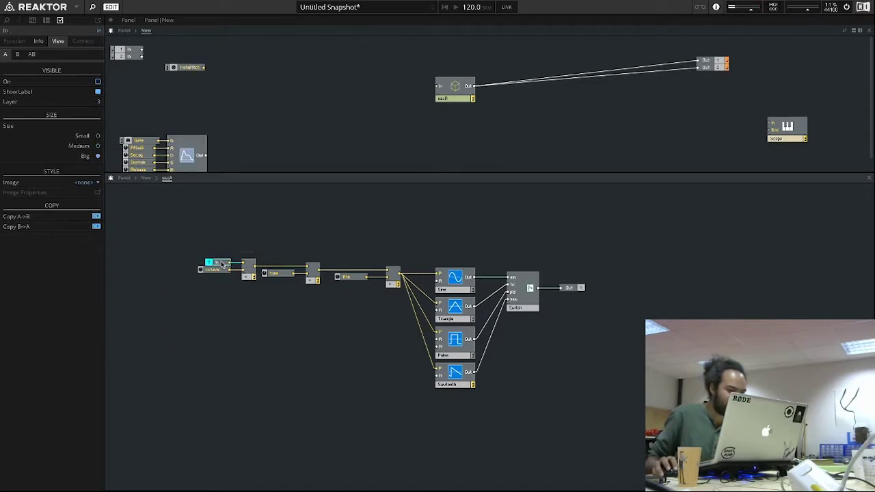
# Rename oscA's In terminal to P and connect NotePitch to that input in the New structure
pyautogui.doubleClick(288, 334)
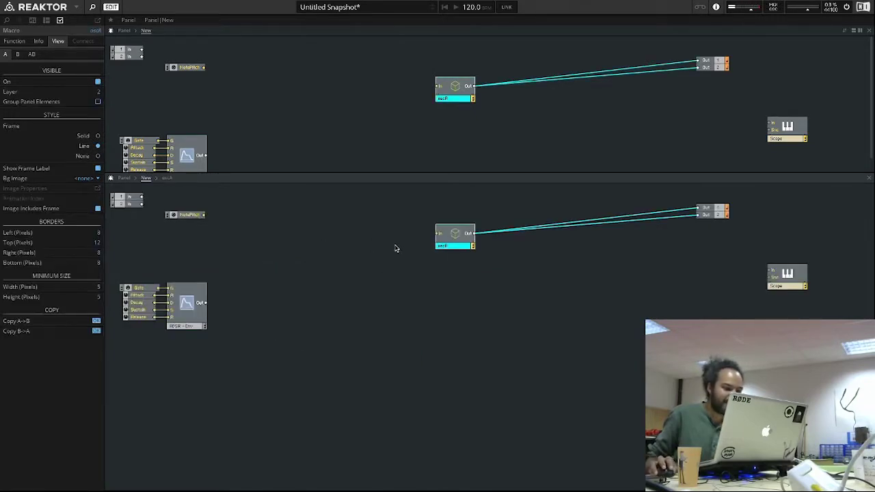
pyautogui.doubleClick(449, 236)
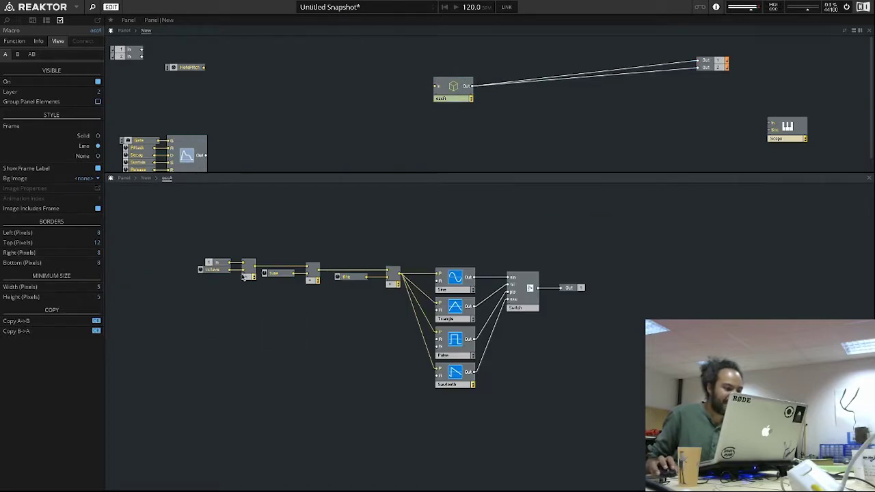
pyautogui.click(219, 266)
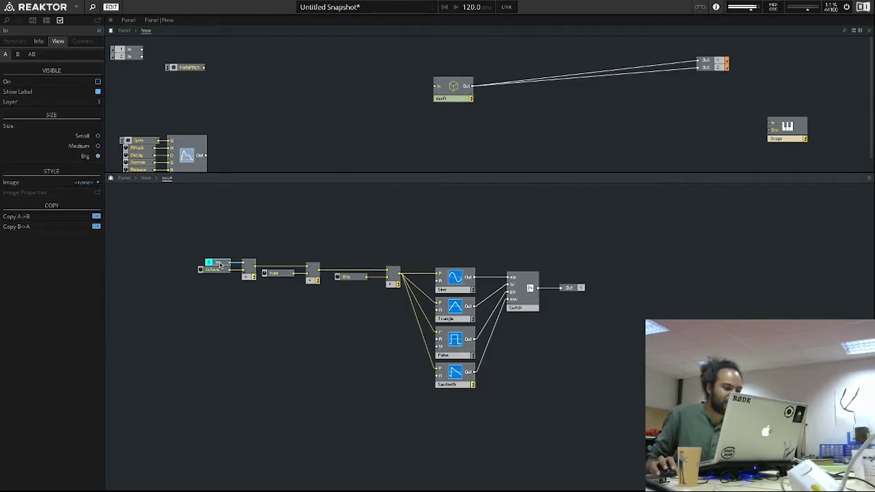
pyautogui.doubleClick(261, 316)
pyautogui.moveTo(192, 219); pyautogui.dragTo(436, 236)
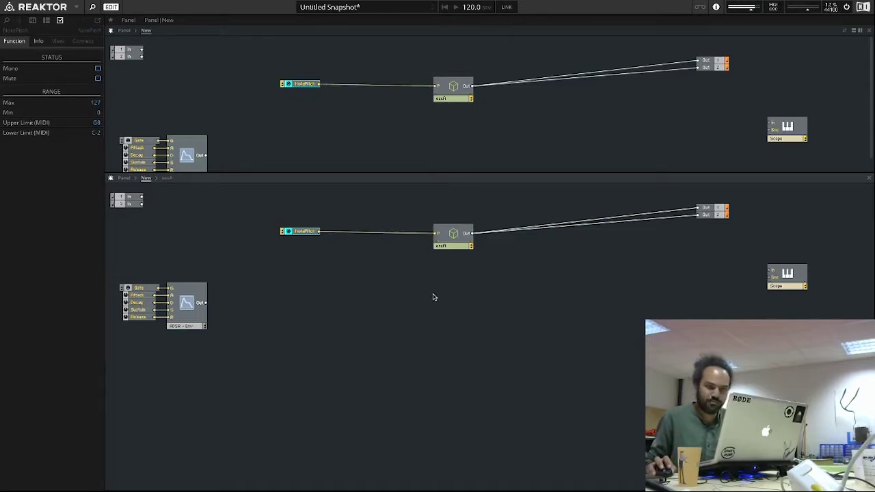
# Insert a second In Port inside the oscA Macro below the pitch chain and name it A
pyautogui.doubleClick(453, 236)
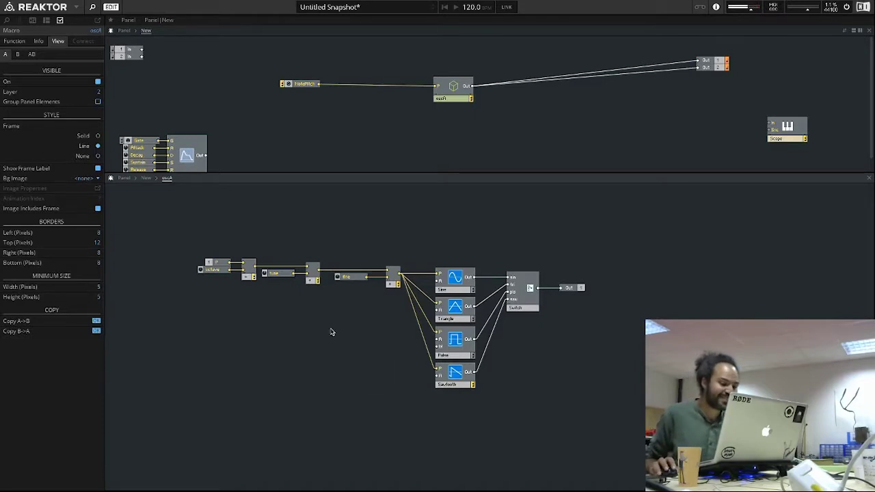
pyautogui.rightClick(254, 322)
pyautogui.click(247, 326)
pyautogui.doubleClick(254, 324)
pyautogui.write('in')
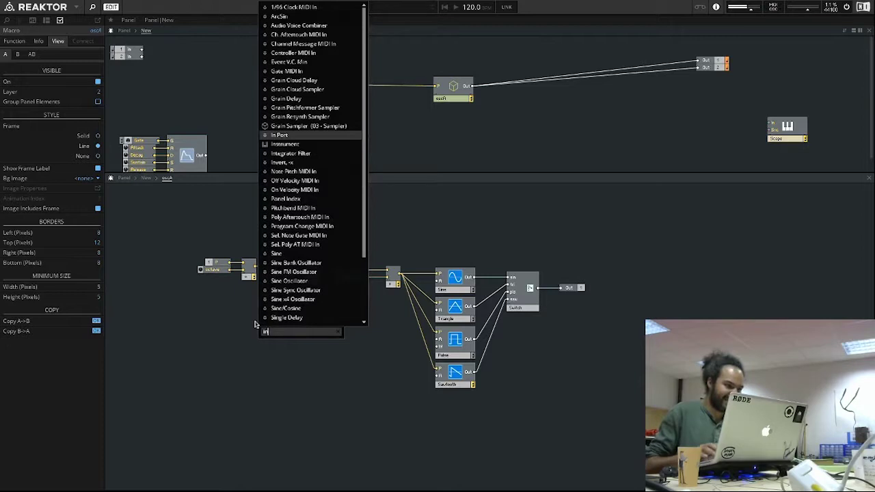
pyautogui.press('Return')
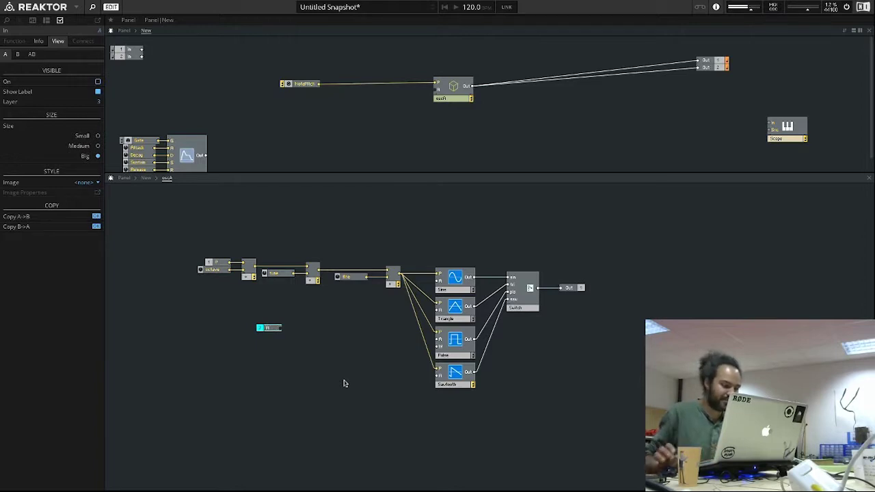
# Wire terminal A to the A inputs of all four oscillators, and the ADSR envelope's Out to oscA's A input
pyautogui.moveTo(274, 329); pyautogui.dragTo(436, 312)
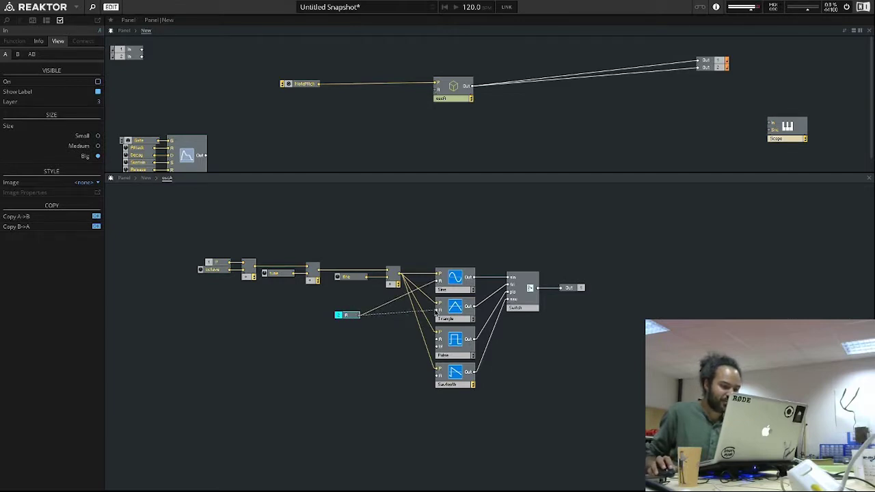
pyautogui.moveTo(388, 333); pyautogui.dragTo(436, 337)
pyautogui.moveTo(357, 316); pyautogui.dragTo(437, 371)
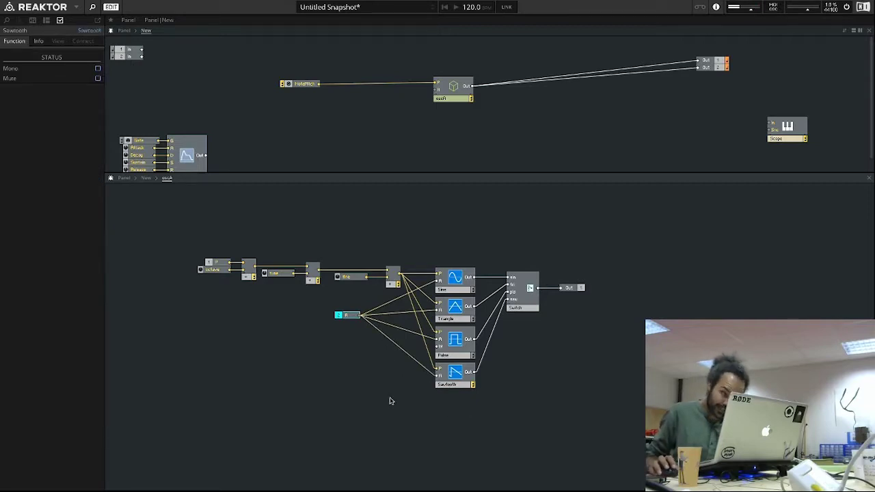
pyautogui.doubleClick(337, 372)
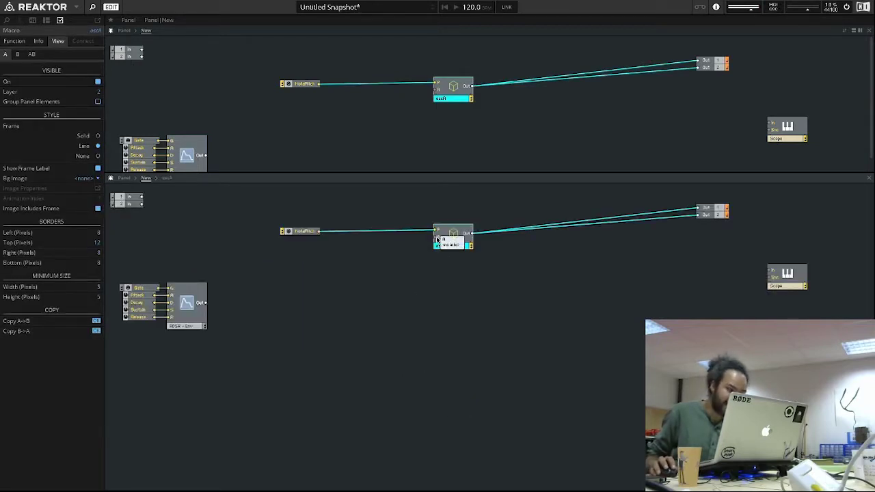
pyautogui.moveTo(203, 302); pyautogui.dragTo(437, 237)
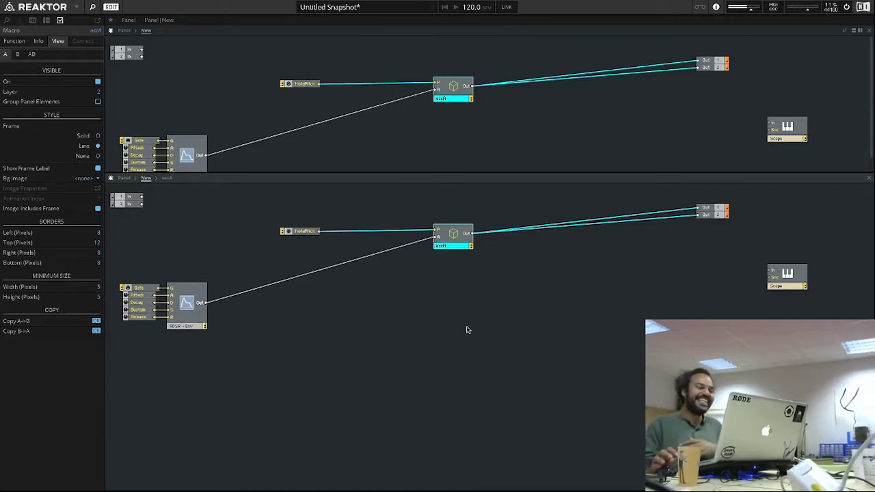
pyautogui.doubleClick(458, 237)
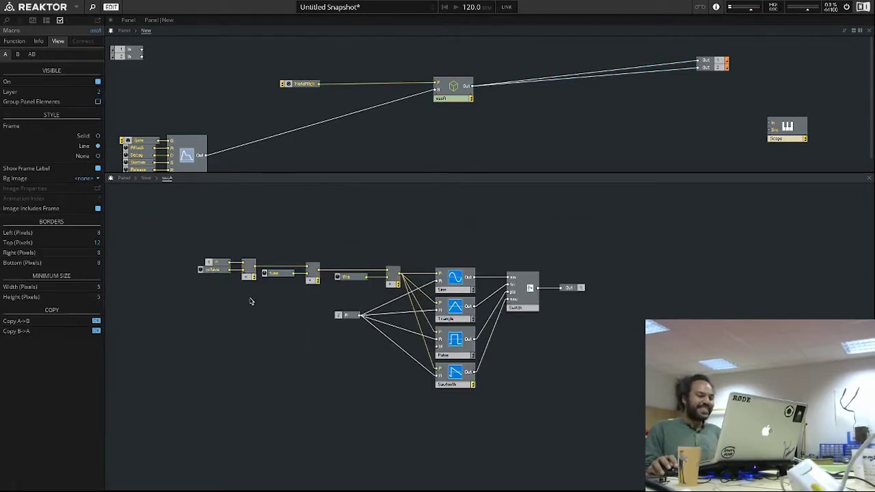
pyautogui.doubleClick(212, 316)
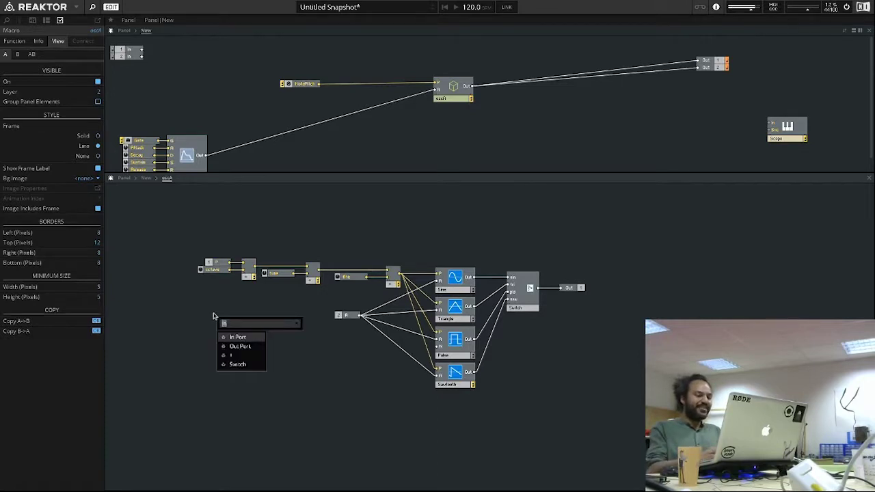
pyautogui.write('in')
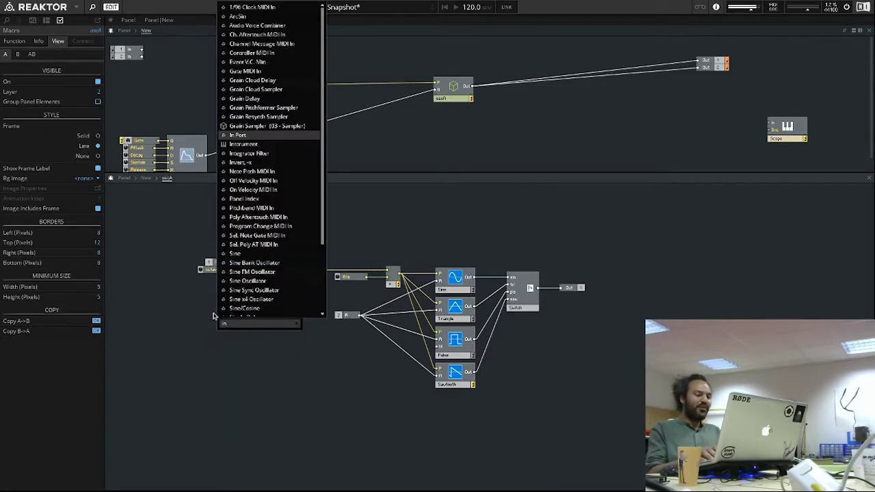
pyautogui.click(296, 371)
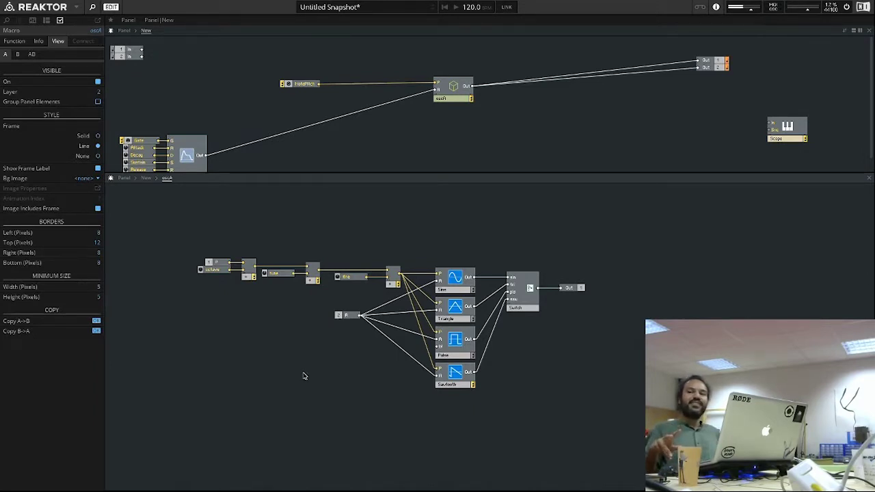
# Examine how terminals P and A inside oscA carry the Macro's two inputs to the pitch chain and oscillators
pyautogui.doubleClick(305, 376)
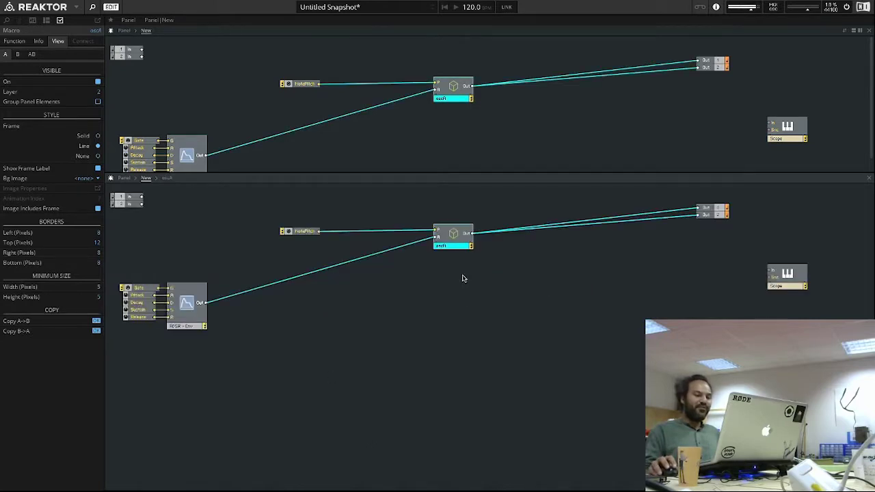
pyautogui.doubleClick(457, 237)
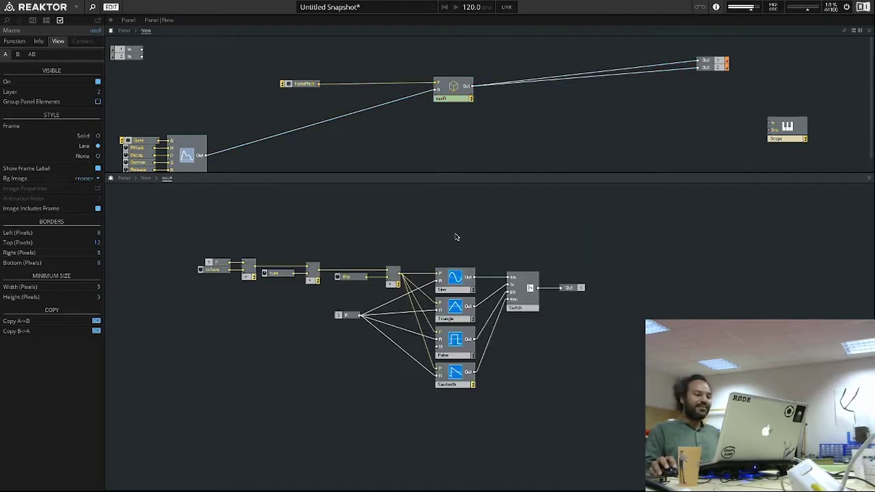
pyautogui.moveTo(217, 265); pyautogui.dragTo(165, 244)
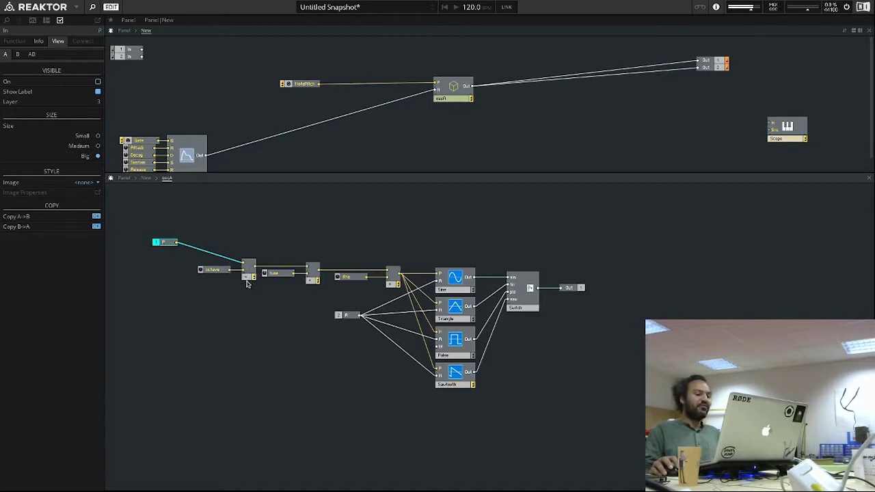
pyautogui.moveTo(171, 248); pyautogui.dragTo(221, 267)
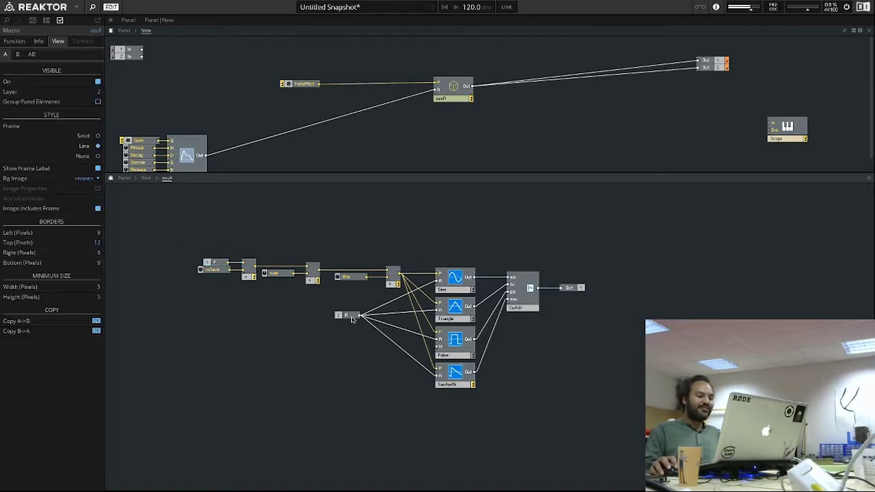
pyautogui.moveTo(354, 320); pyautogui.dragTo(352, 319)
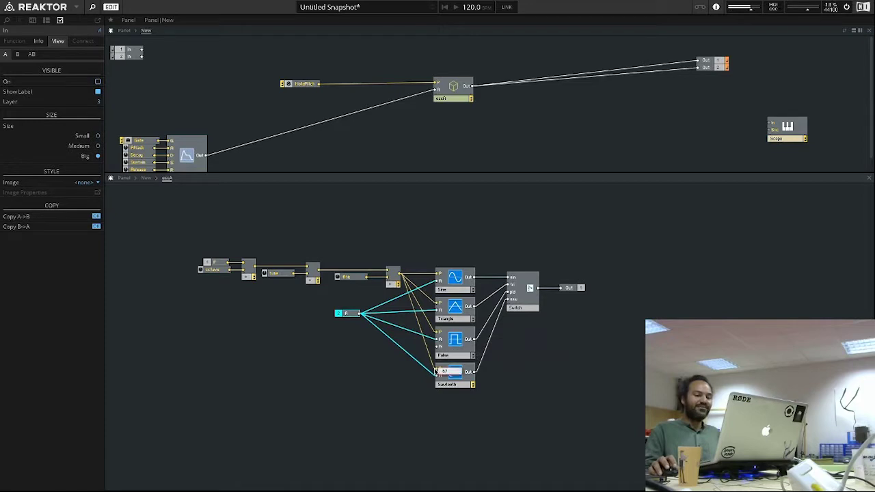
pyautogui.click(345, 378)
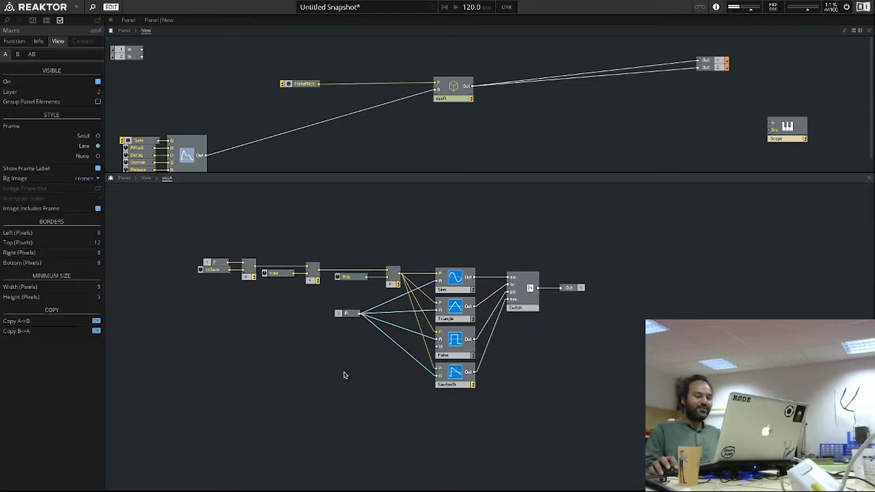
# Move the ADSR envelope and its connected control modules up beside NotePitch in the New structure
pyautogui.doubleClick(312, 358)
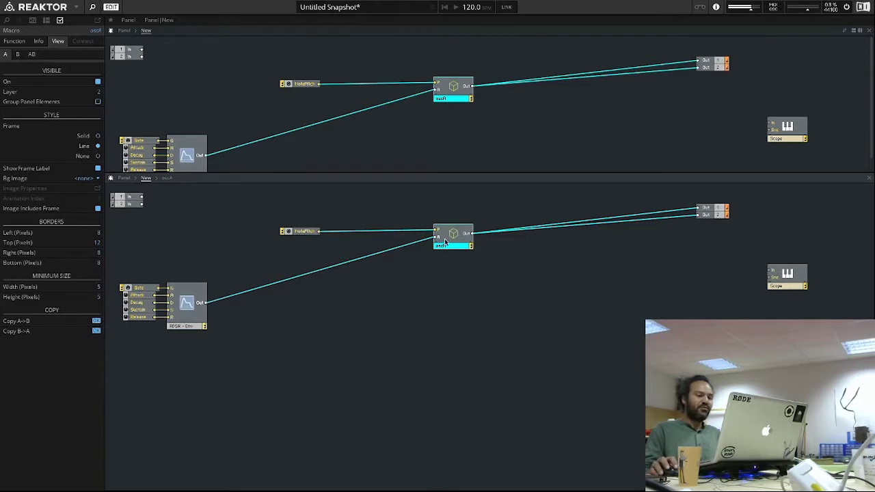
pyautogui.click(190, 313)
pyautogui.moveTo(190, 313); pyautogui.dragTo(250, 251)
# Trace the Switch signal through oscA's Out terminal to the instrument outputs in the New structure
pyautogui.click(454, 235)
pyautogui.doubleClick(454, 235)
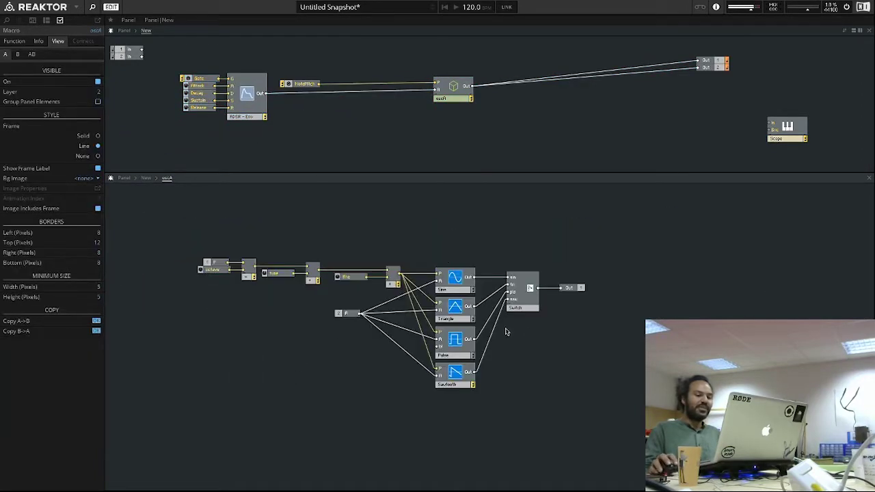
pyautogui.moveTo(538, 288); pyautogui.dragTo(580, 289)
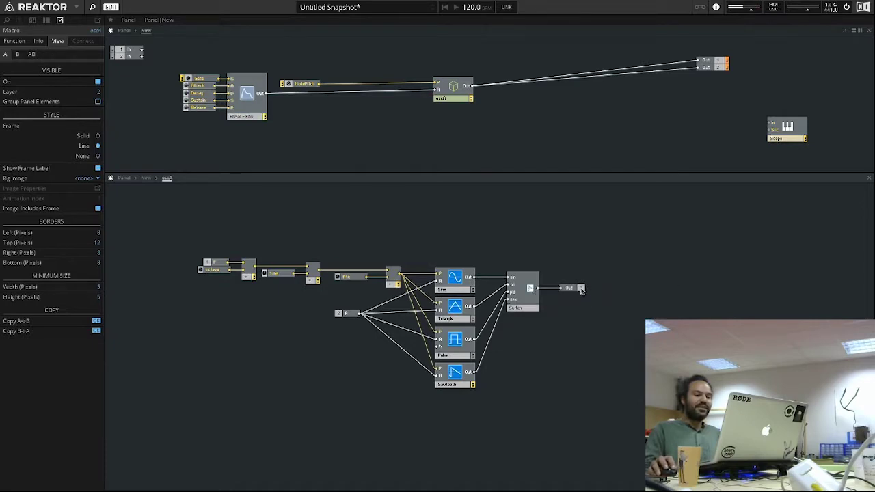
pyautogui.click(580, 290)
pyautogui.doubleClick(586, 333)
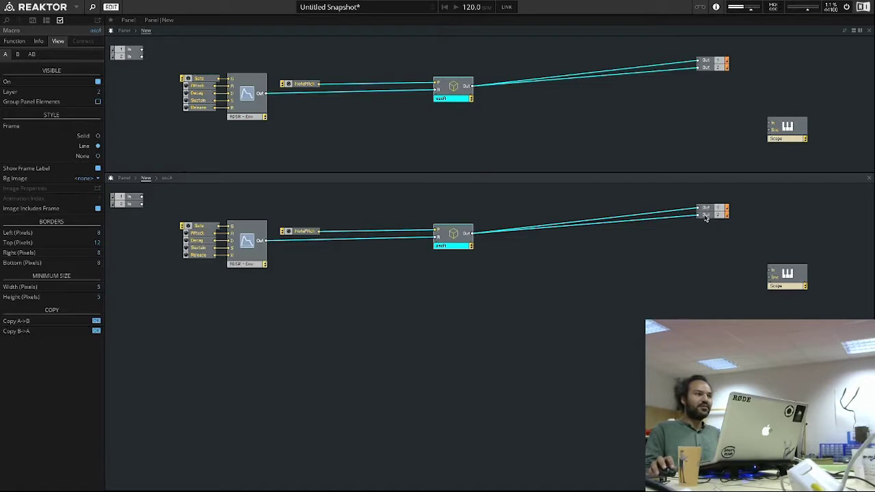
# Open the oscA Macro's structure and show the instrument Panel above it to view the Macro's controls
pyautogui.doubleClick(455, 237)
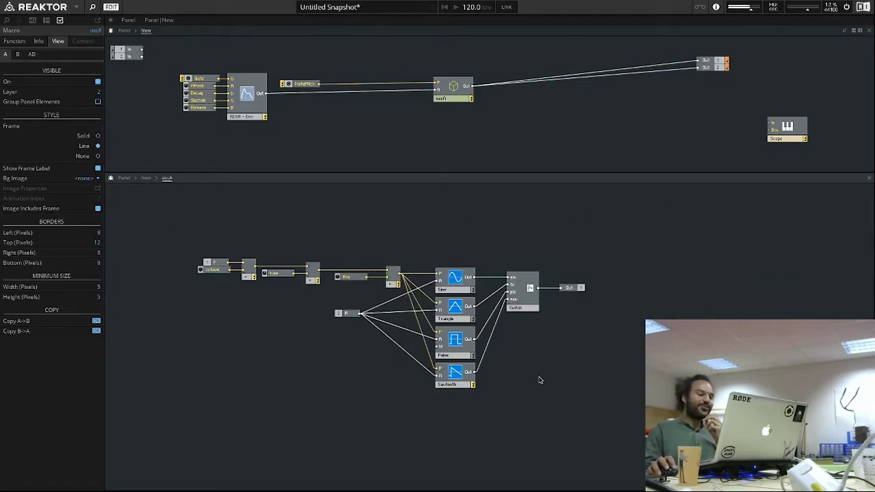
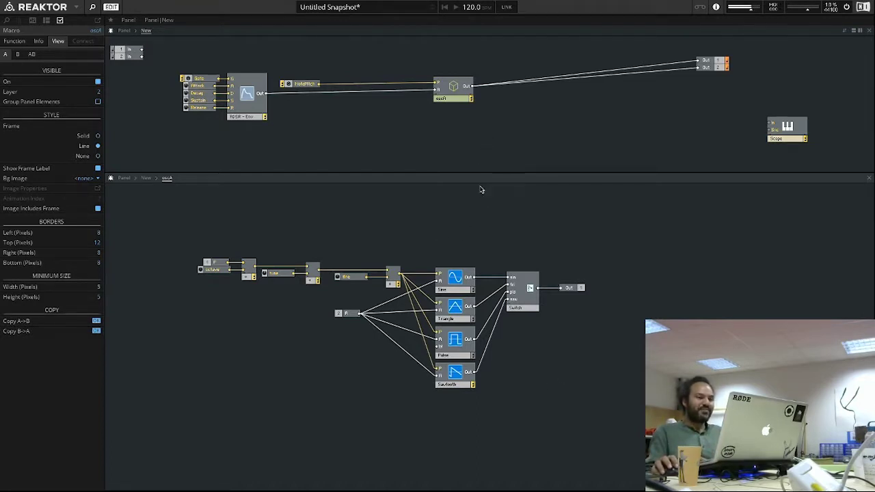
pyautogui.click(124, 30)
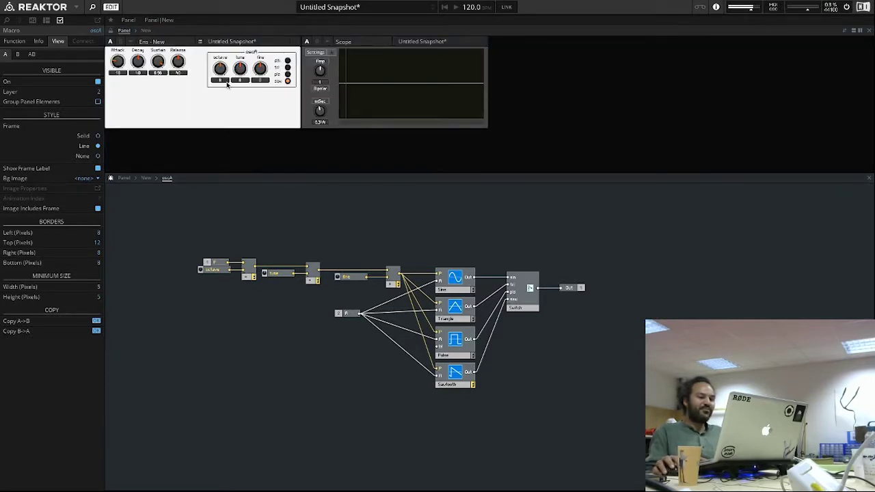
# Duplicate the oscA Macro in the New structure and align the copy directly below the original
pyautogui.doubleClick(522, 233)
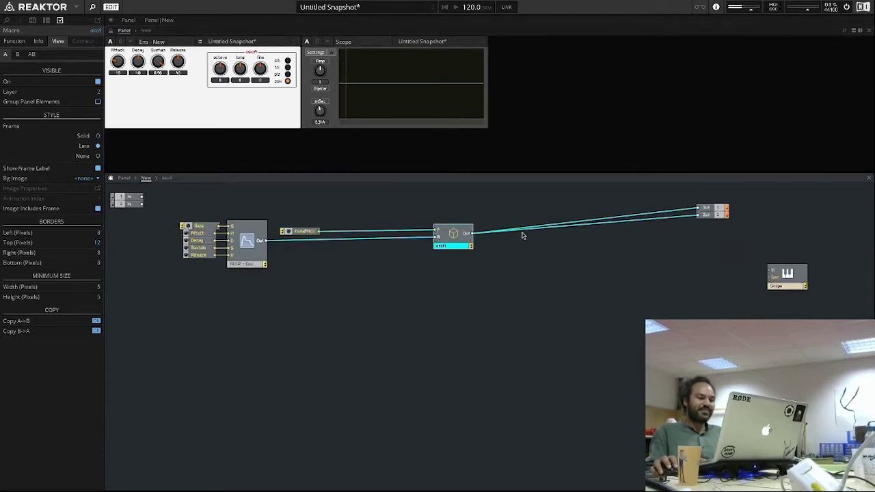
pyautogui.rightClick(456, 236)
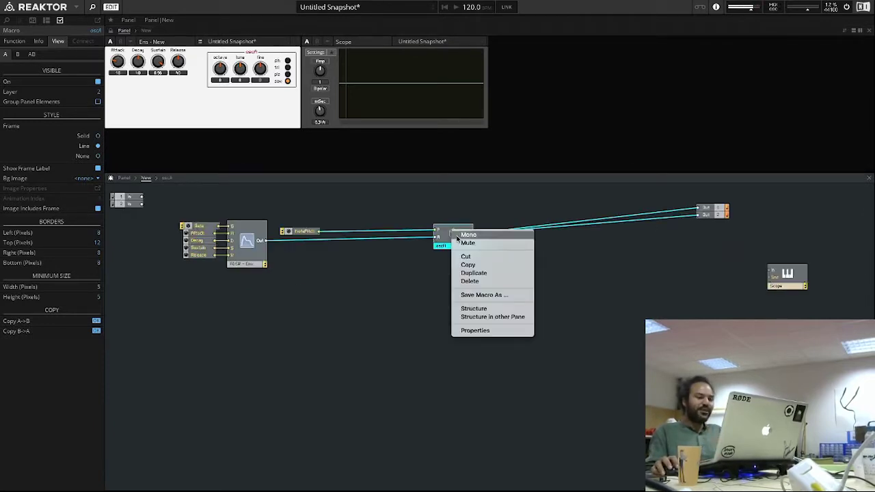
pyautogui.click(477, 274)
pyautogui.moveTo(453, 238); pyautogui.dragTo(449, 274)
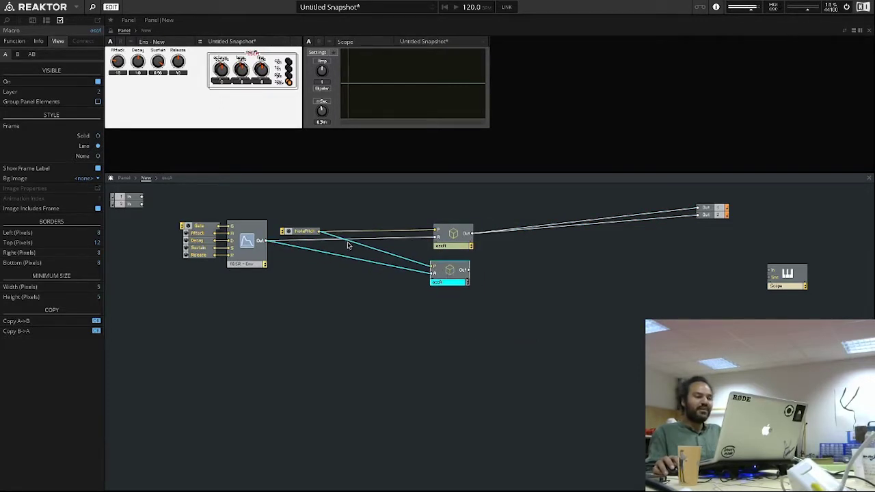
pyautogui.moveTo(318, 231); pyautogui.dragTo(453, 272)
pyautogui.click(514, 262)
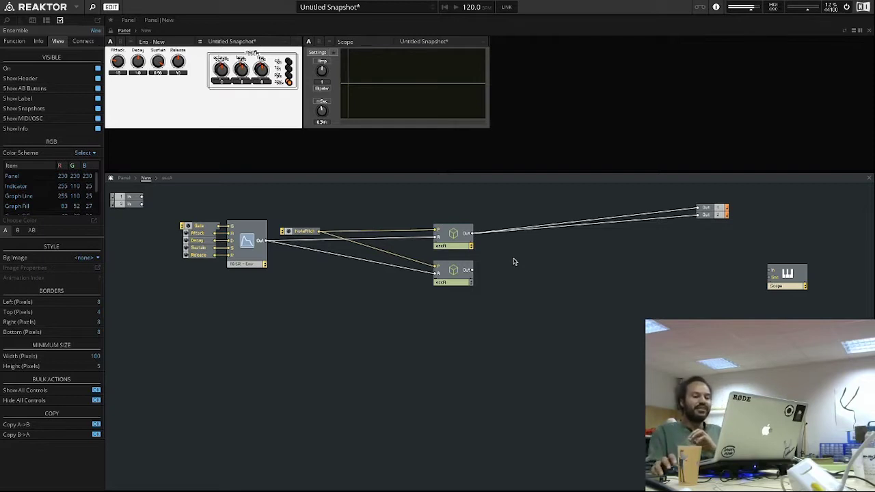
# Insert a built-in Crossfade module from the Signal Path category and place it beside the two oscillator Macros' outputs
pyautogui.rightClick(510, 256)
pyautogui.moveTo(521, 263)
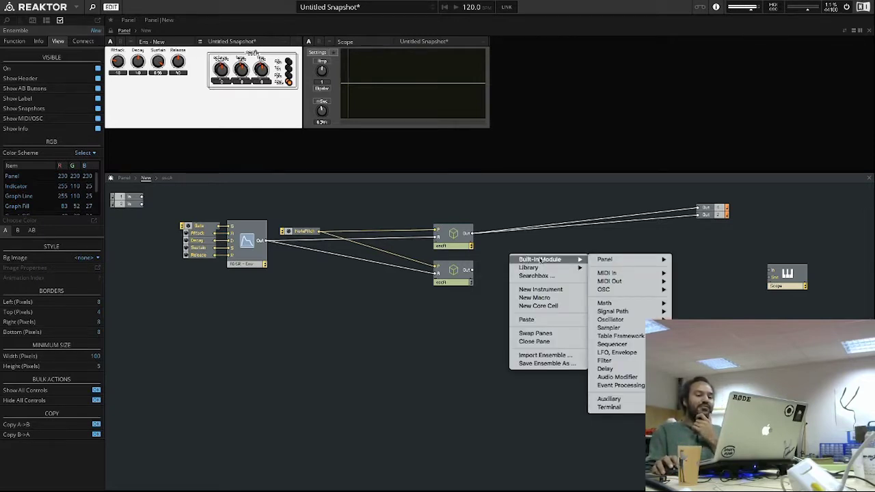
pyautogui.moveTo(642, 312)
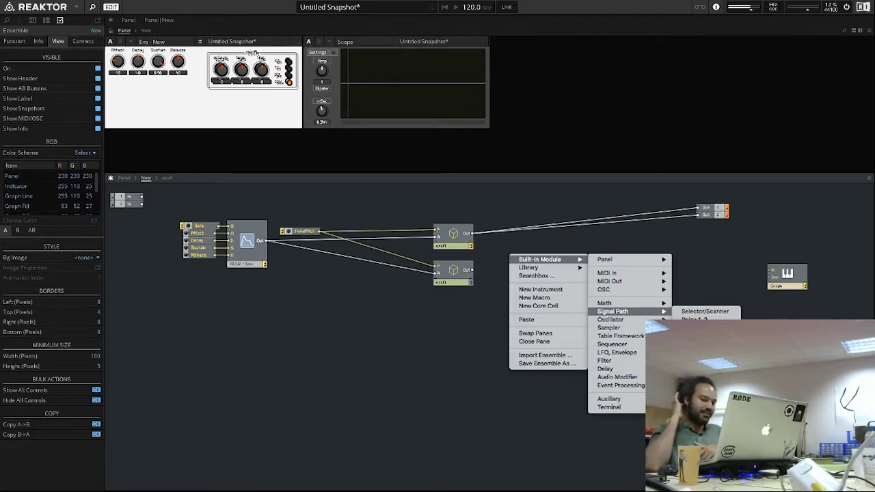
pyautogui.click(704, 327)
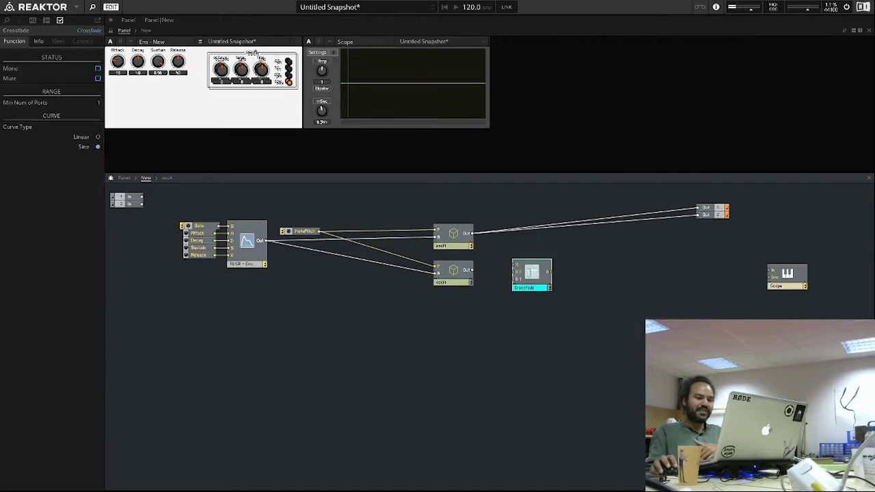
pyautogui.moveTo(536, 277); pyautogui.dragTo(541, 255)
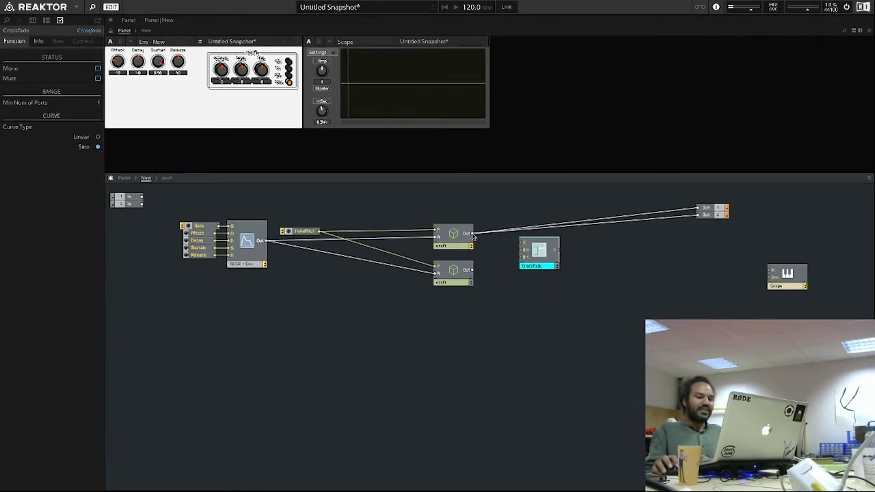
# Wire oscA and its duplicate to the Crossfade's first and second signal inputs, and create a fader control for its X input
pyautogui.moveTo(471, 235); pyautogui.dragTo(548, 245)
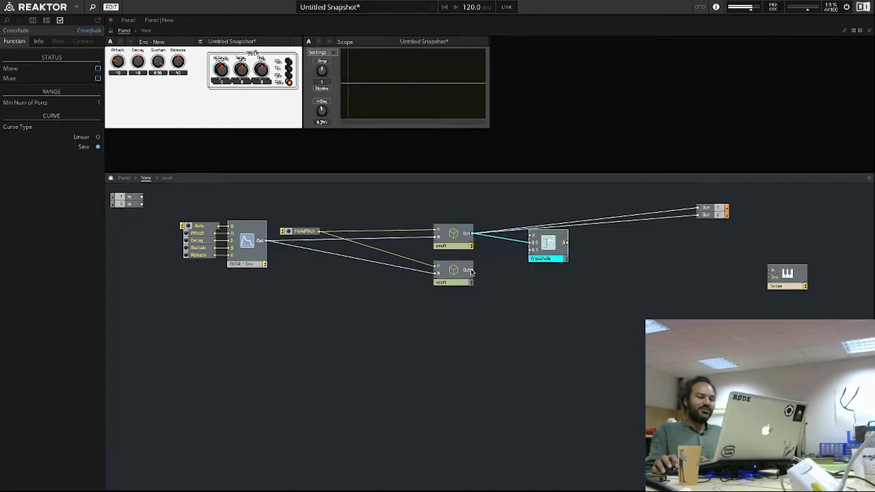
pyautogui.moveTo(470, 271); pyautogui.dragTo(566, 247)
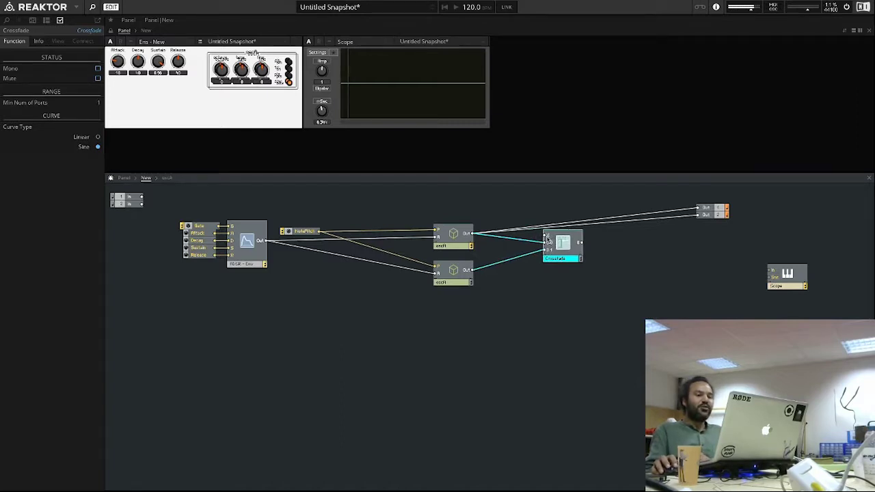
pyautogui.rightClick(545, 237)
pyautogui.click(559, 234)
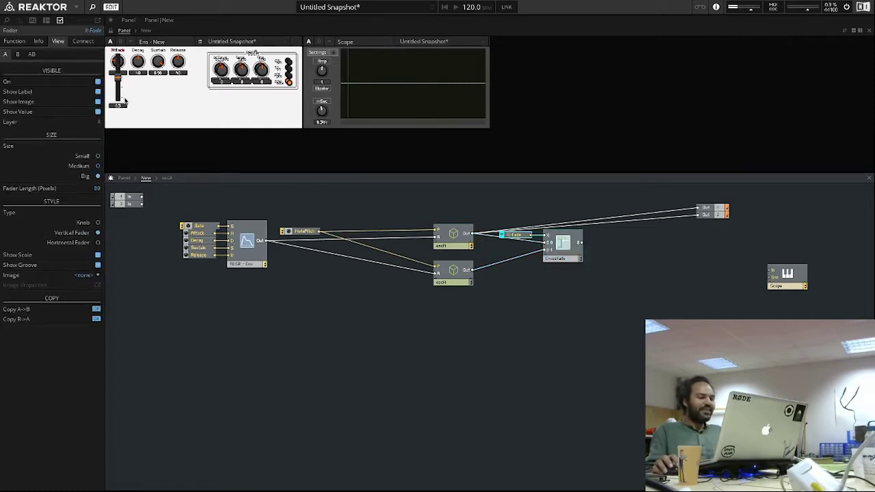
# Arrange the instrument Panel with the X-Fade fader beside the oscillator controls and the duplicated oscA frame below the original
pyautogui.moveTo(117, 87); pyautogui.dragTo(322, 93)
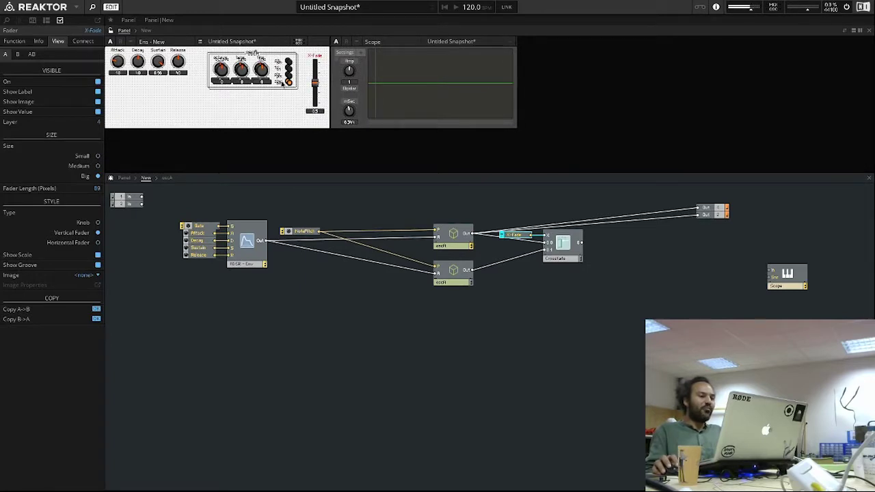
pyautogui.click(253, 55)
pyautogui.moveTo(253, 55); pyautogui.dragTo(252, 92)
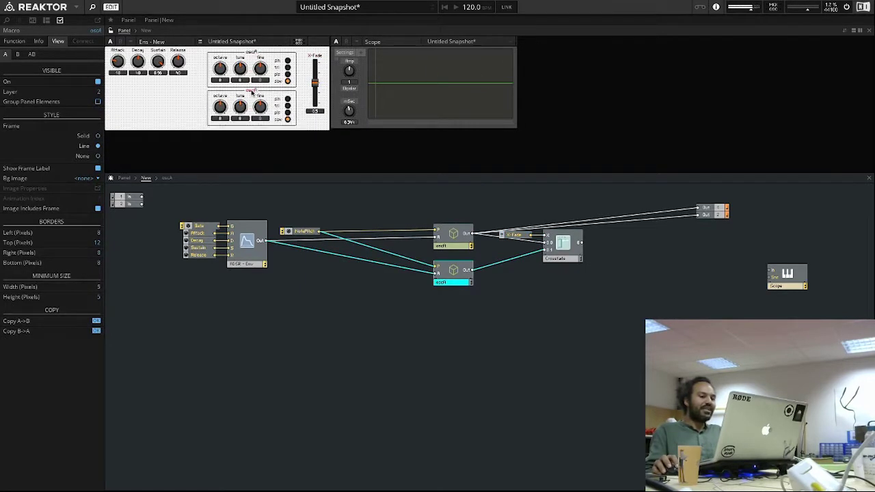
# Rename the duplicated oscillator Macro as oscB
pyautogui.click(456, 297)
pyautogui.click(453, 282)
pyautogui.click(453, 282)
pyautogui.write('osc')
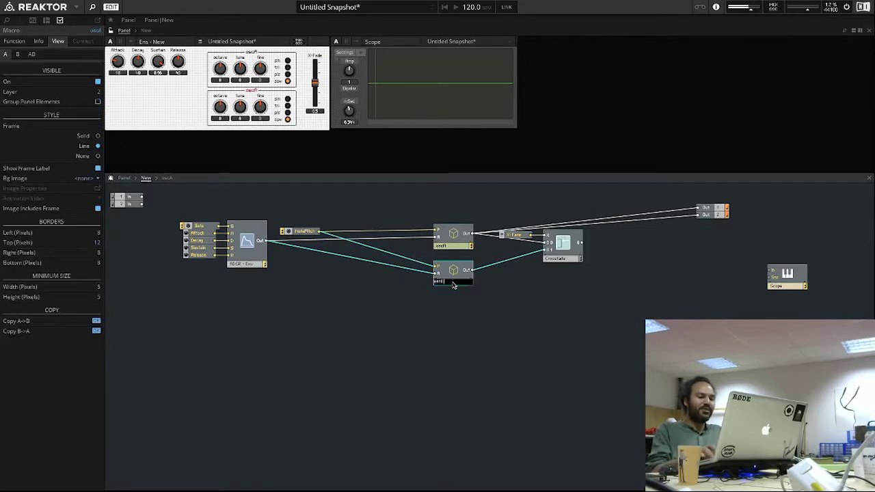
pyautogui.write('B')
pyautogui.press('Return')
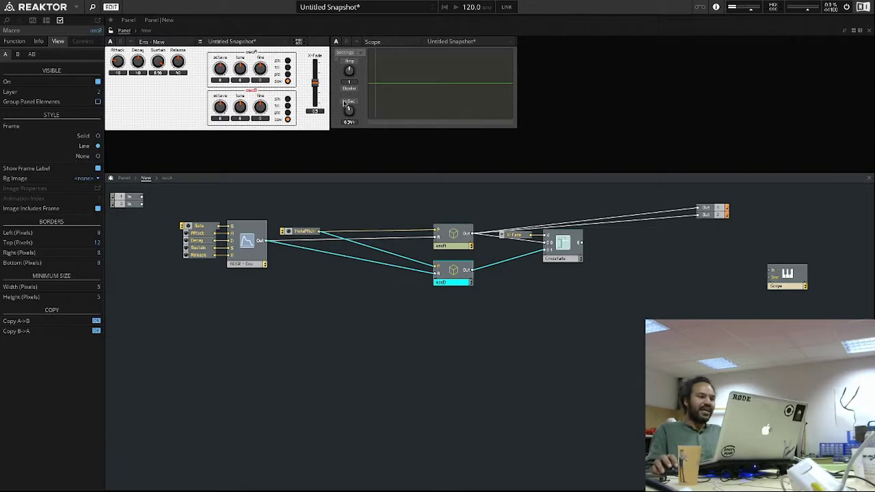
# Set X-Fade to 0.46 and wire the Crossfade output to both instrument outputs in place of oscA's direct connections
pyautogui.click(315, 84)
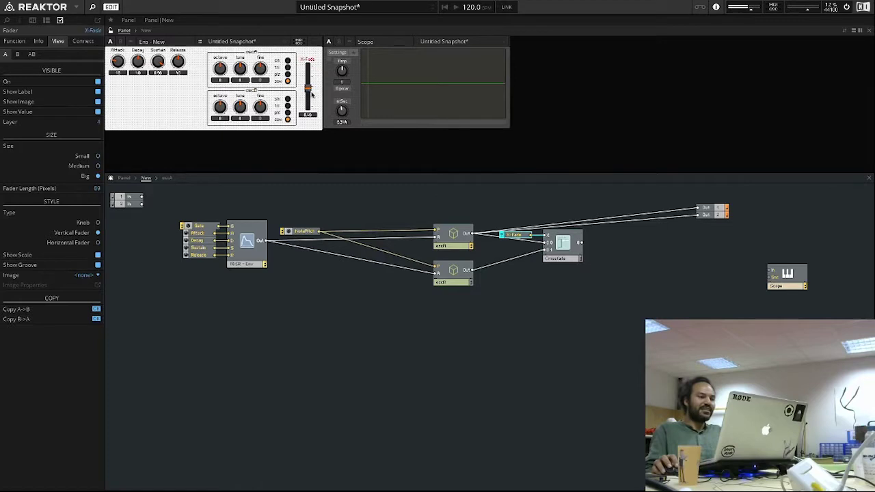
pyautogui.moveTo(580, 242)
pyautogui.mouseDown()
pyautogui.moveTo(680, 207)
pyautogui.moveTo(696, 214)
pyautogui.mouseUp()
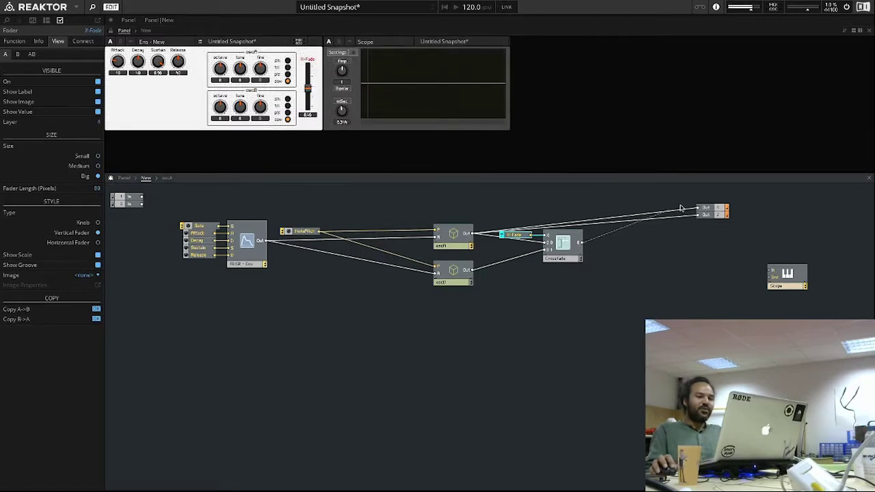
pyautogui.moveTo(581, 243); pyautogui.dragTo(696, 208)
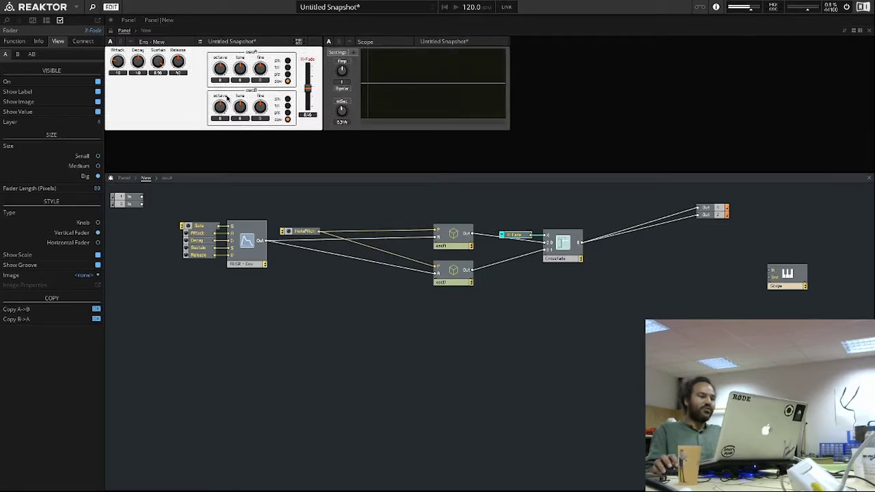
# Set oscB's octave to -12, oscA's octave to 12 with the pls waveform, and lower X-Fade to 0
pyautogui.click(224, 117)
pyautogui.click(275, 81)
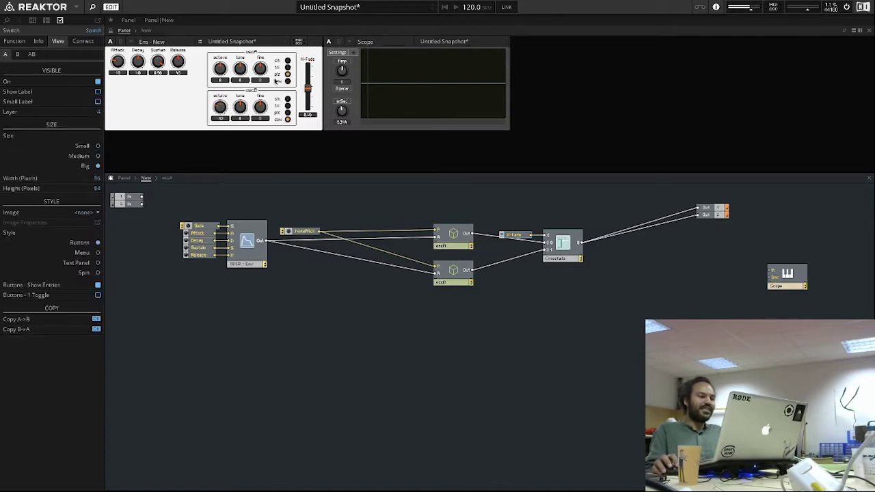
pyautogui.click(308, 91)
pyautogui.moveTo(309, 92); pyautogui.dragTo(309, 113)
# Swap the Crossfade's signal inputs so oscB feeds the first and oscA the second, and test X-Fade at 0
pyautogui.click(556, 292)
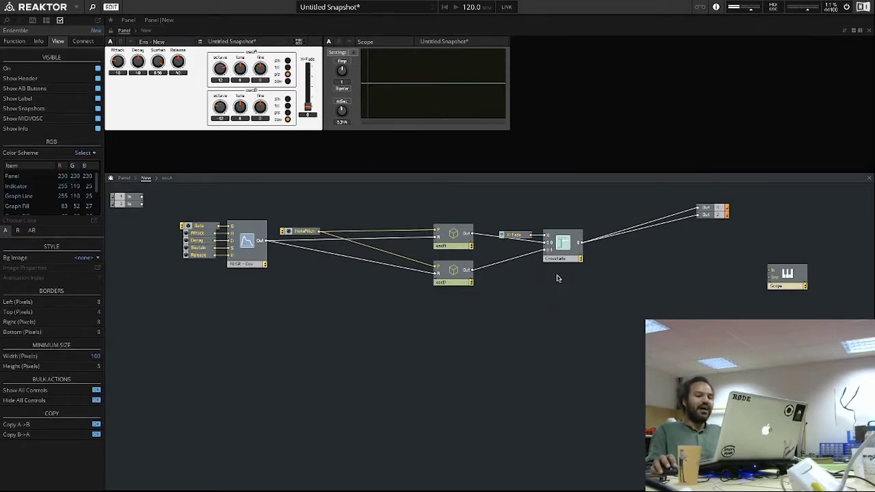
pyautogui.moveTo(473, 234); pyautogui.dragTo(533, 255)
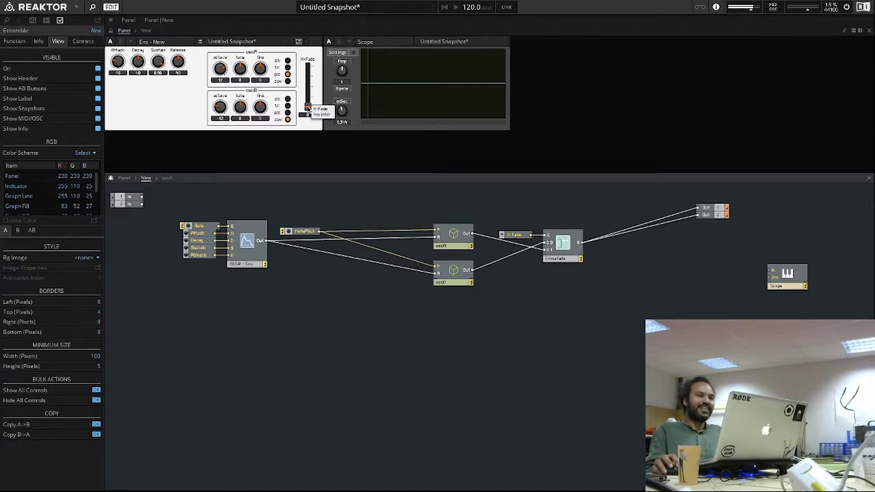
pyautogui.moveTo(307, 107); pyautogui.dragTo(318, 134)
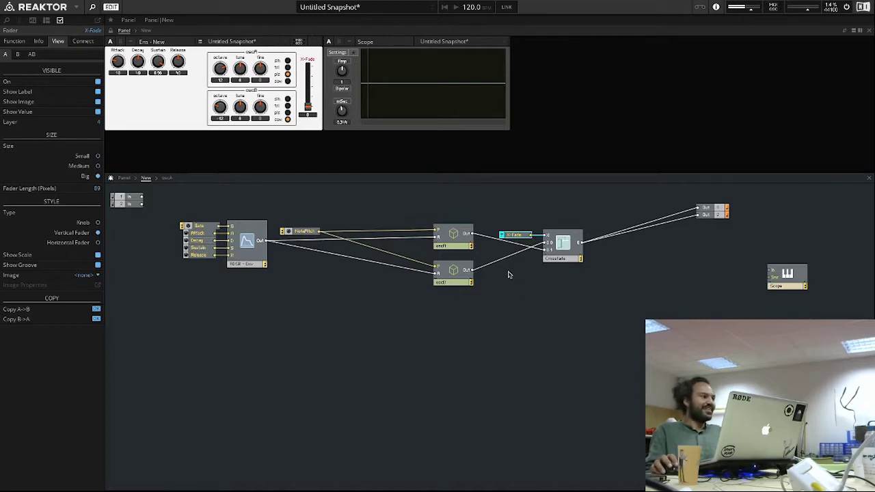
# Open oscB's structure and audition its pls, sin, tri and saw waveforms, ending on saw, before returning to the New structure
pyautogui.doubleClick(453, 269)
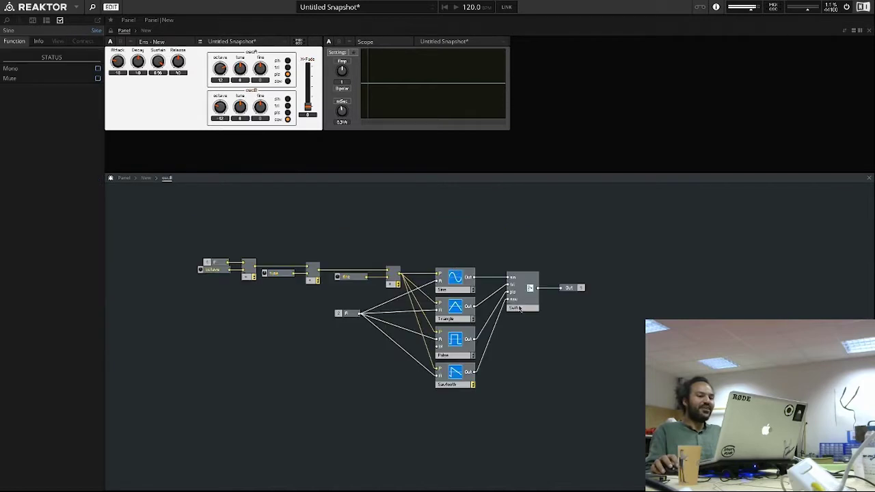
pyautogui.click(288, 115)
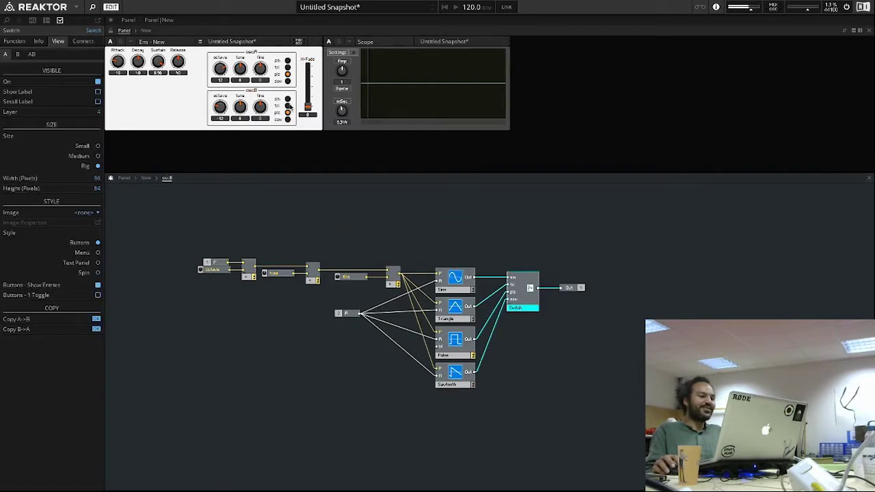
pyautogui.click(288, 99)
pyautogui.click(288, 106)
pyautogui.click(288, 112)
pyautogui.click(288, 119)
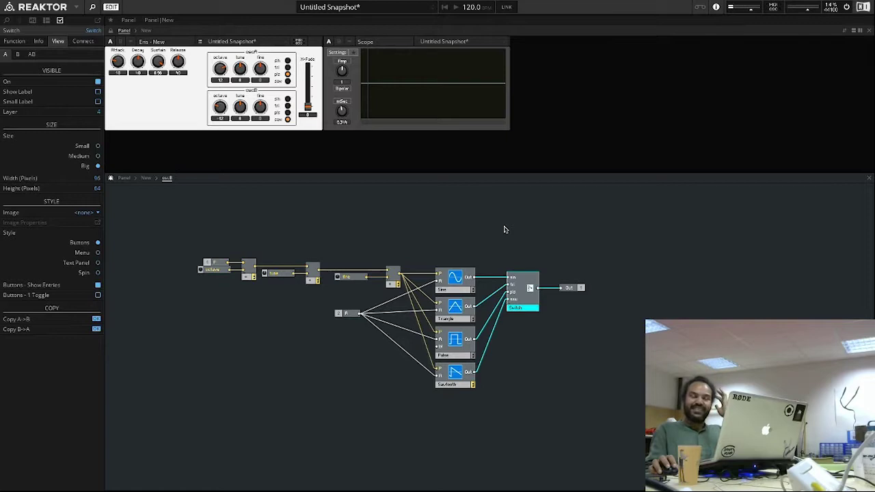
pyautogui.doubleClick(469, 224)
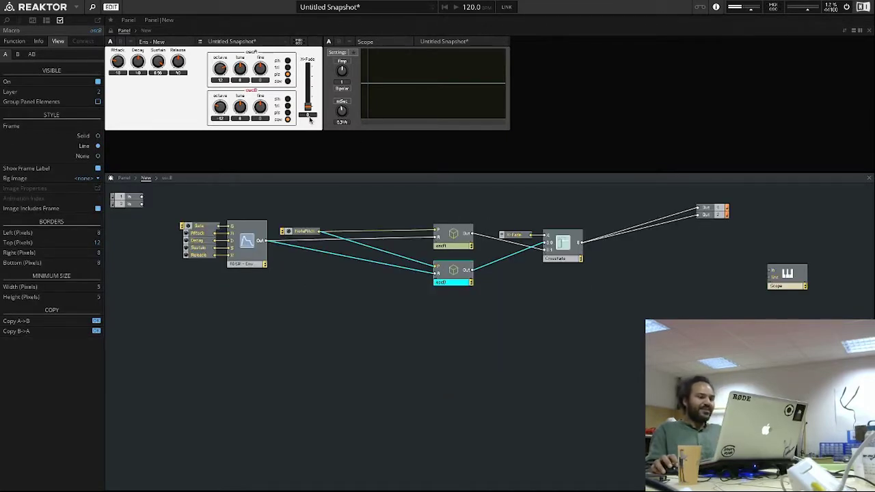
# Raise X-Fade to 0.46 to blend both oscillators and set oscA's octave to 0
pyautogui.moveTo(305, 113); pyautogui.dragTo(309, 85)
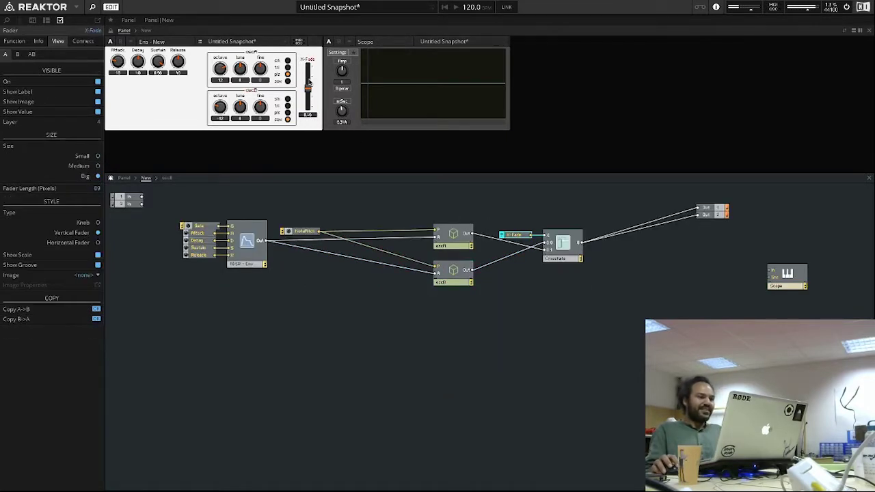
pyautogui.click(261, 109)
pyautogui.click(222, 80)
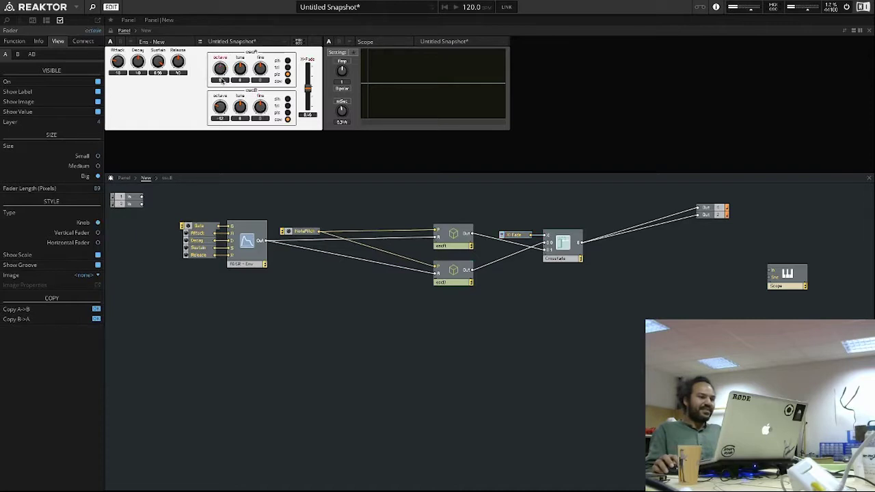
# Detune the oscillators' fine controls in opposite directions, nudge X-Fade slightly lower, and set both waveforms to saw
pyautogui.click(287, 114)
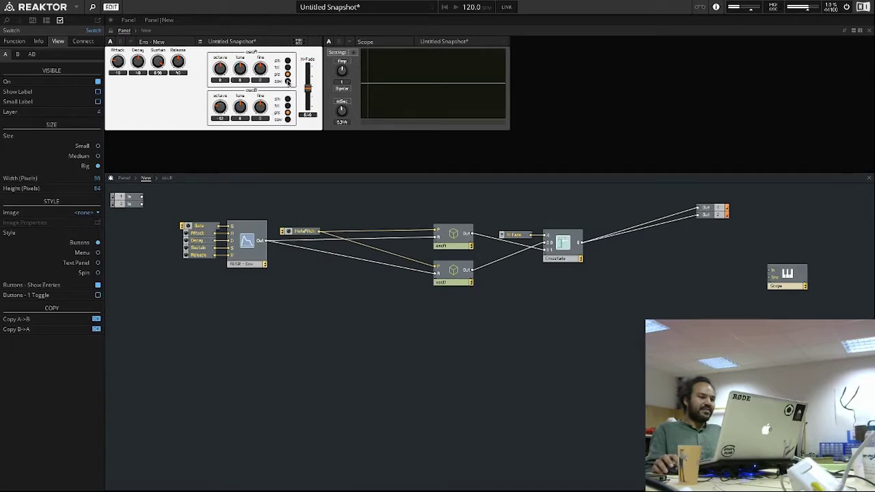
pyautogui.click(260, 106)
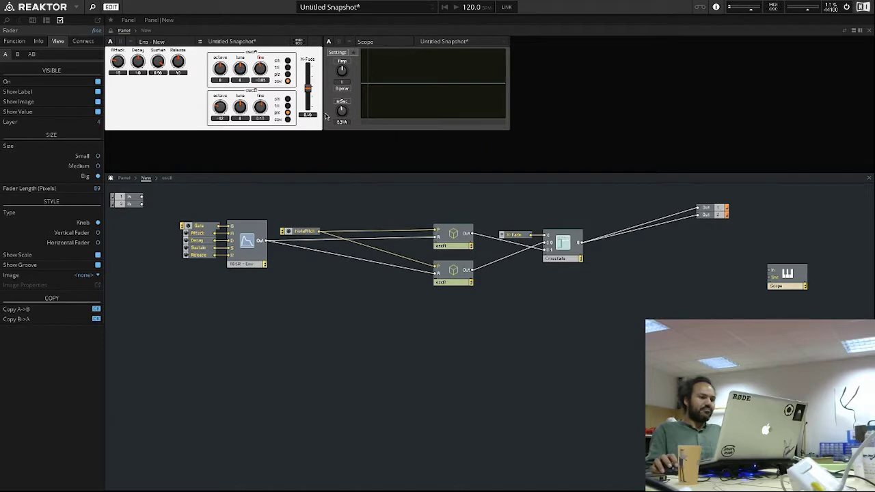
pyautogui.moveTo(308, 91)
pyautogui.mouseDown()
pyautogui.moveTo(309, 65)
pyautogui.moveTo(311, 109)
pyautogui.moveTo(315, 93)
pyautogui.mouseUp()
pyautogui.click(287, 119)
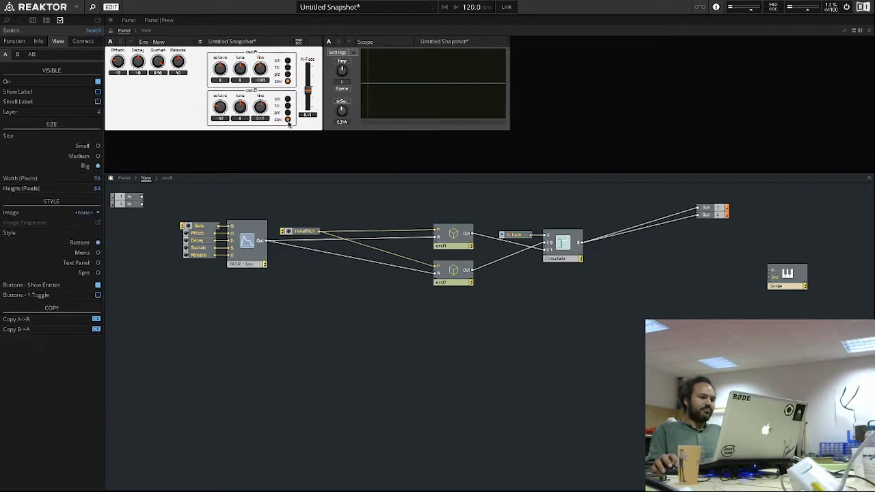
pyautogui.click(614, 269)
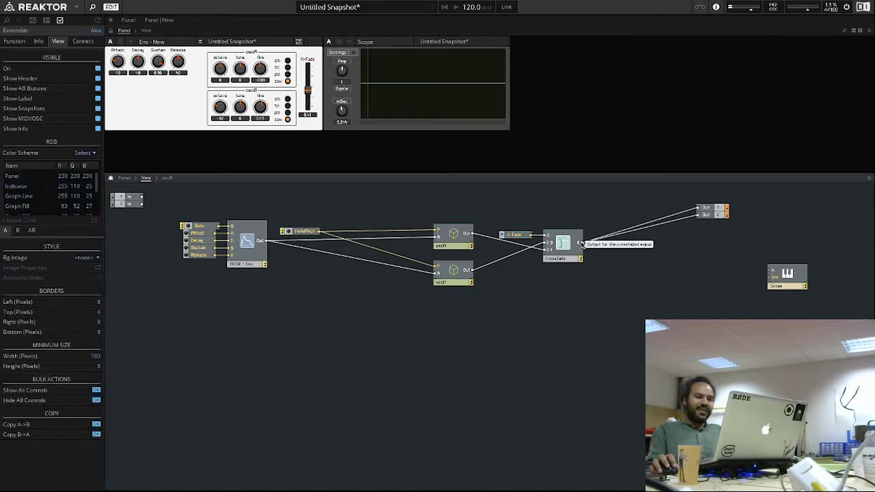
pyautogui.rightClick(539, 307)
pyautogui.moveTo(570, 310)
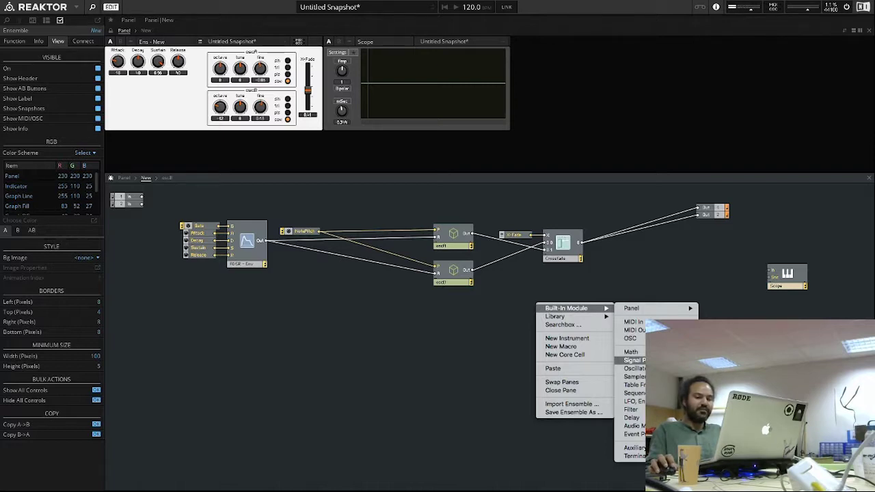
pyautogui.click(685, 290)
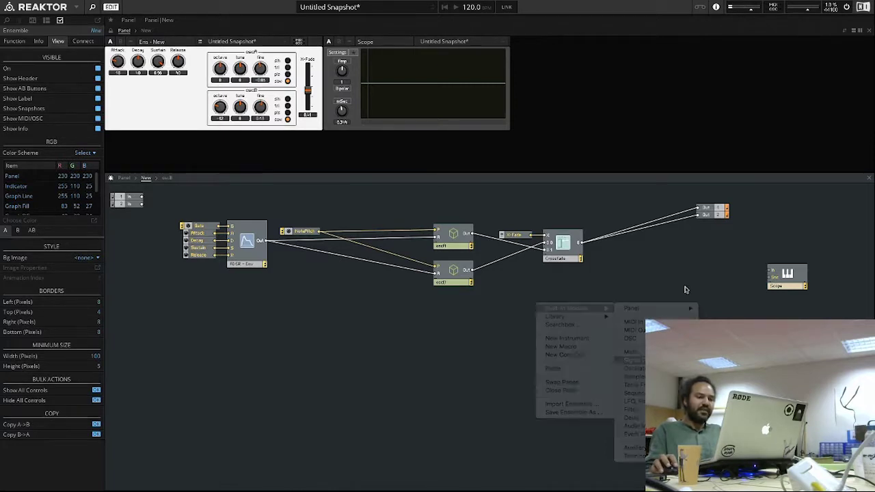
# Rename the X-Fade fader as mix and raise the envelope's Attack
pyautogui.click(518, 236)
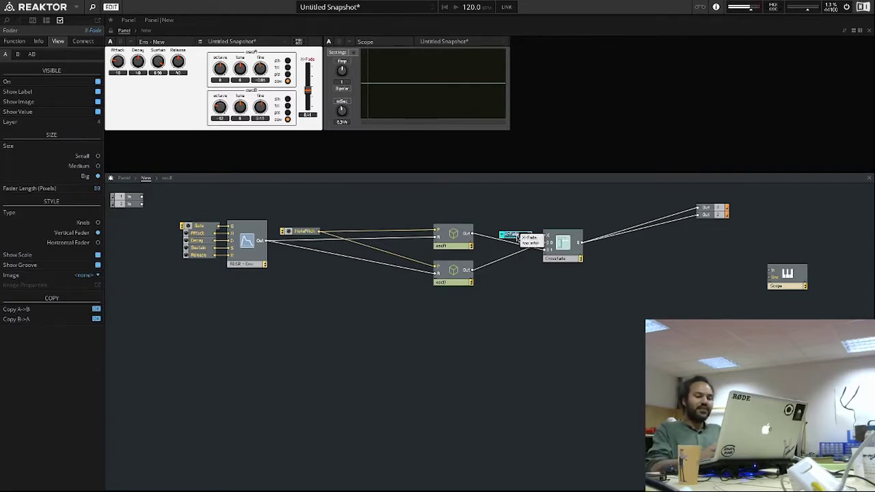
pyautogui.write('mix')
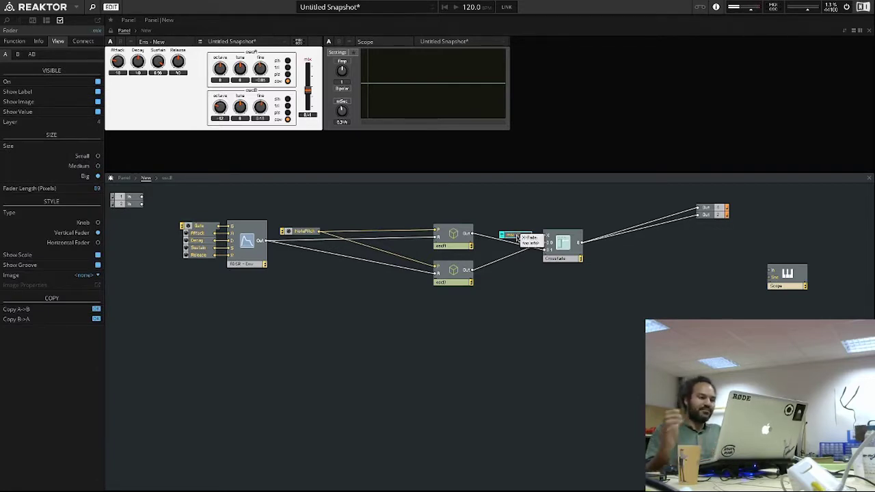
pyautogui.press('Return')
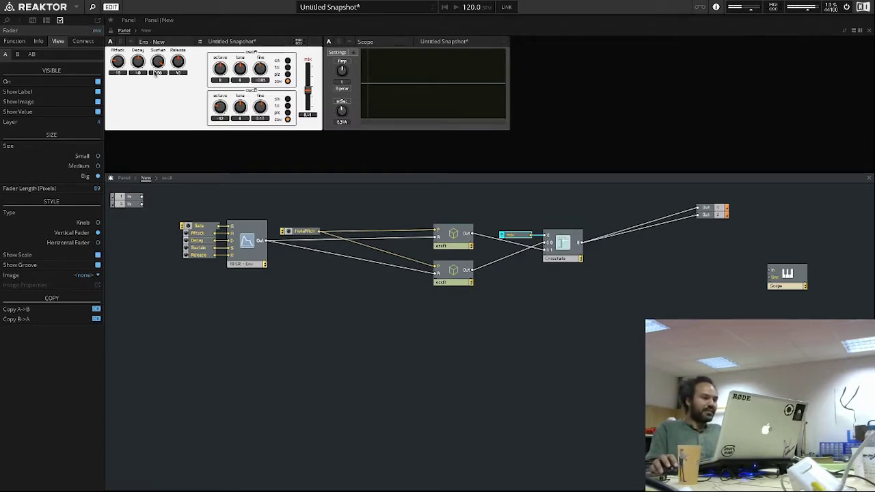
pyautogui.click(118, 63)
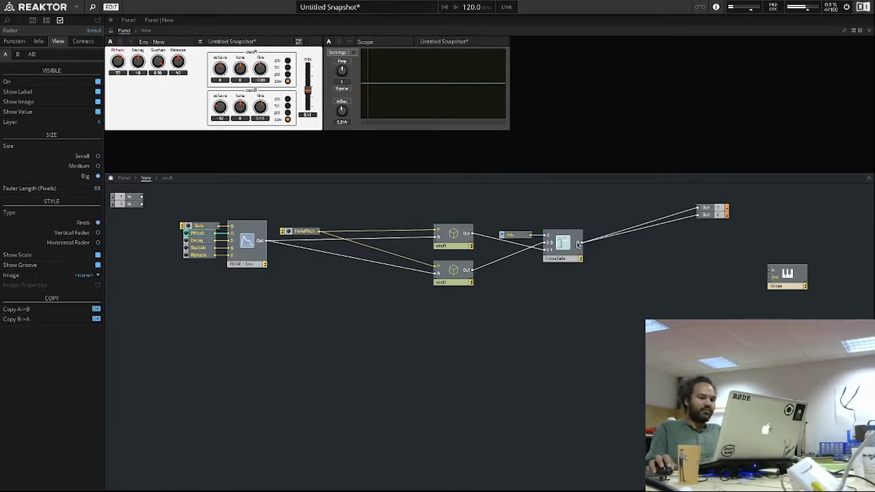
# Connect the Crossfade's output to the Scope's input and set oscB's octave to 0
pyautogui.moveTo(579, 244); pyautogui.dragTo(771, 271)
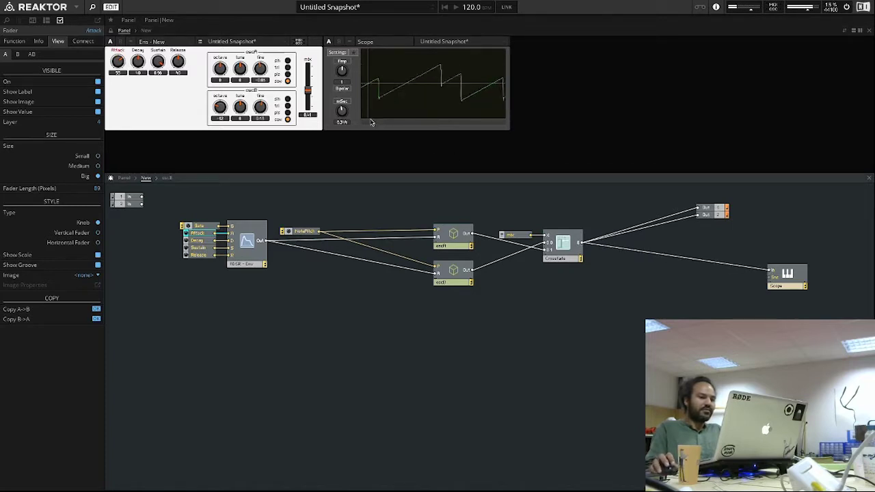
pyautogui.click(221, 106)
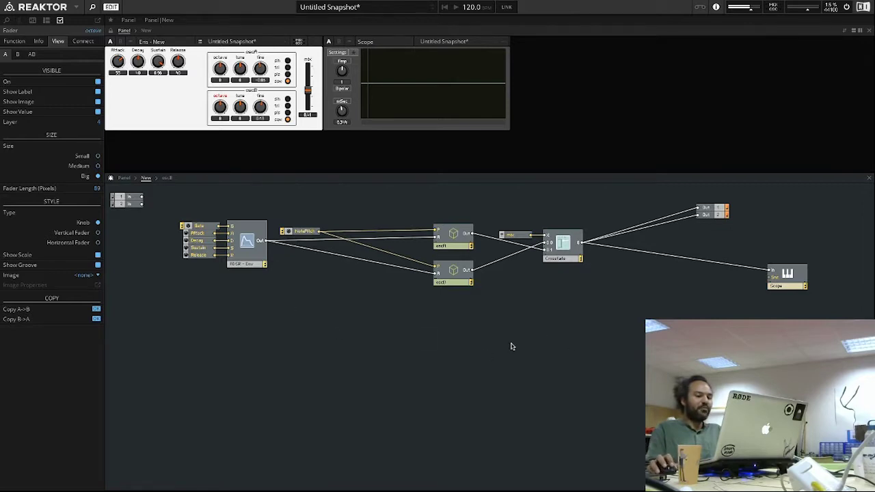
# Add a new Macro below the Crossfade in the New structure and name it filter
pyautogui.rightClick(526, 321)
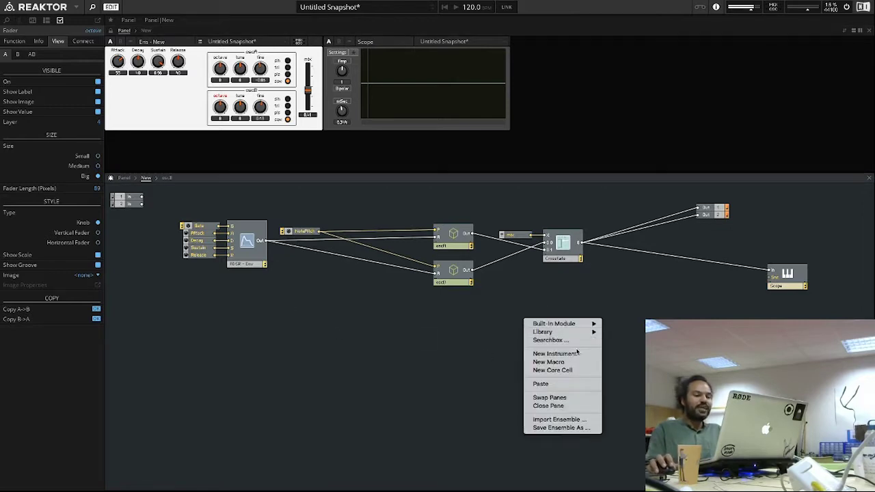
pyautogui.click(575, 361)
pyautogui.doubleClick(547, 344)
pyautogui.press('BackSpace')
pyautogui.write('filt')
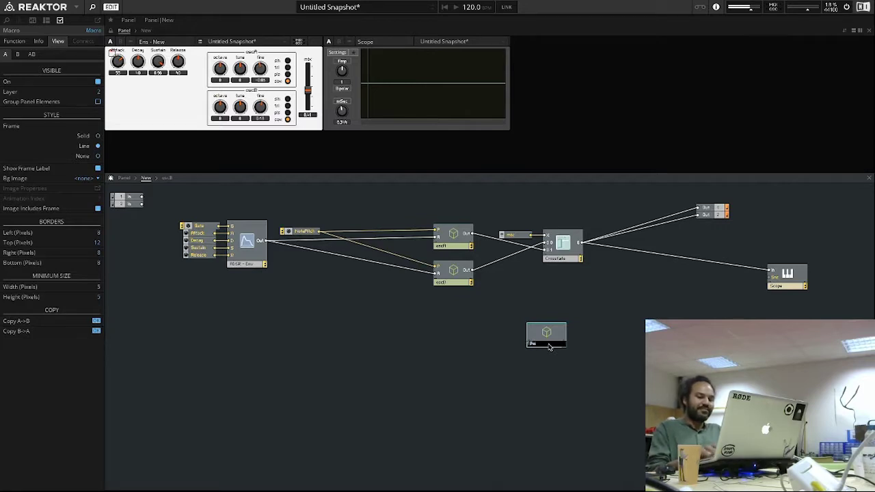
pyautogui.write('er')
pyautogui.press('Return')
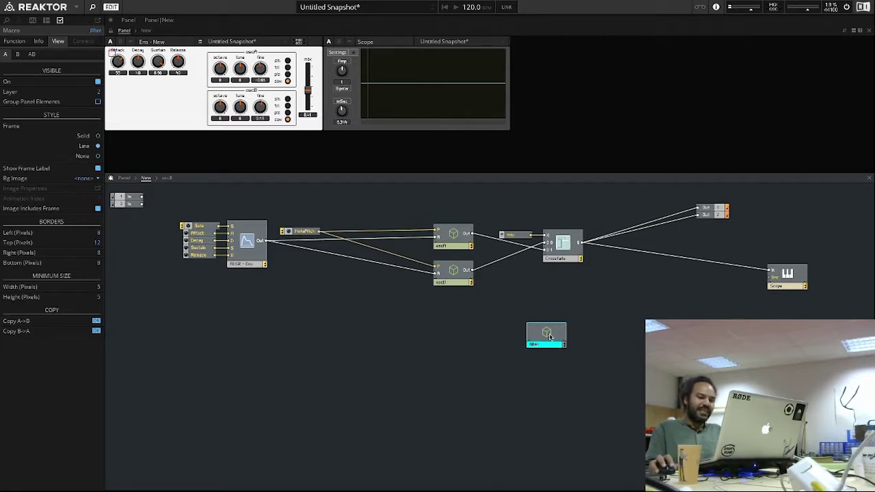
# Insert a Multi 2-Pole filter module inside the filter Macro and move it to the middle of the structure
pyautogui.doubleClick(546, 333)
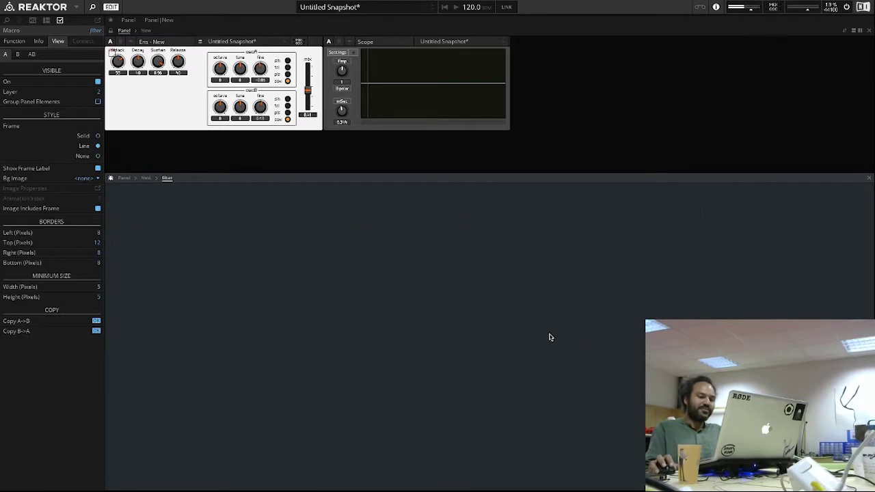
pyautogui.rightClick(302, 230)
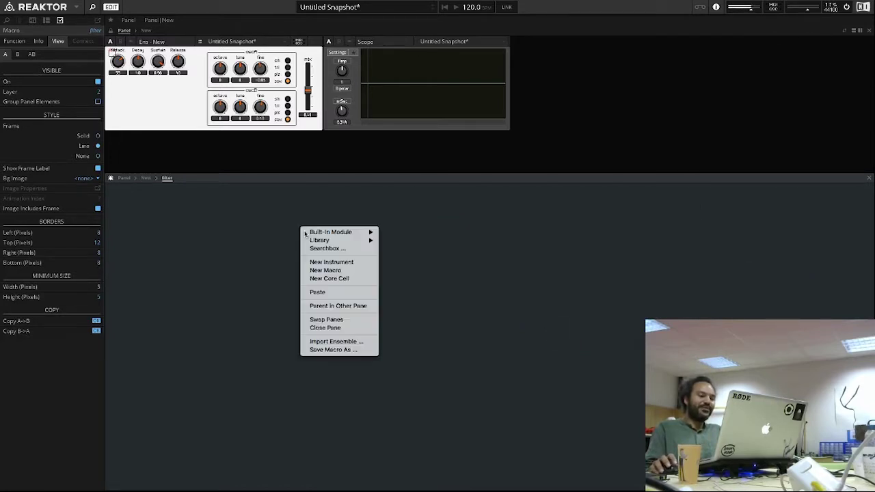
pyautogui.moveTo(347, 237)
pyautogui.moveTo(437, 335)
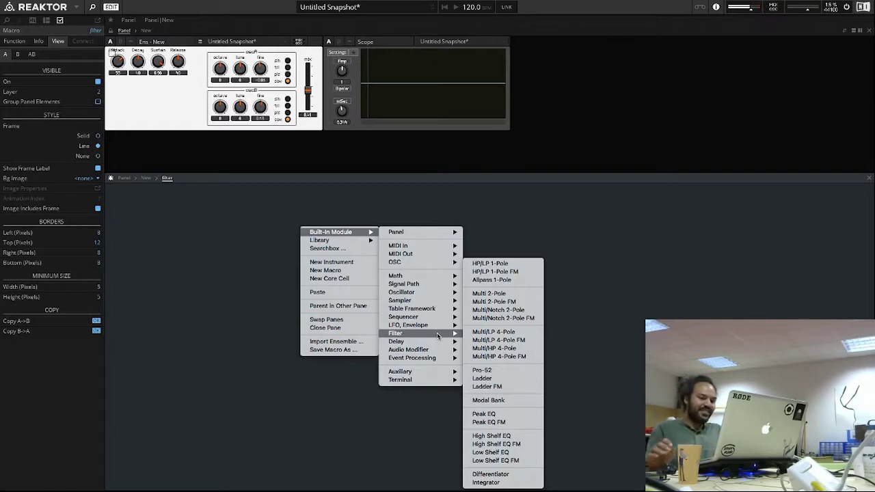
pyautogui.click(521, 294)
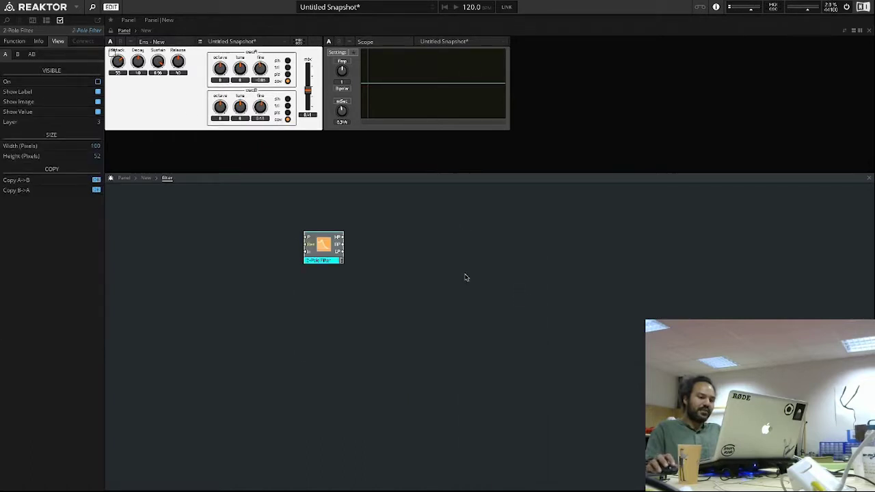
pyautogui.moveTo(321, 246); pyautogui.dragTo(408, 292)
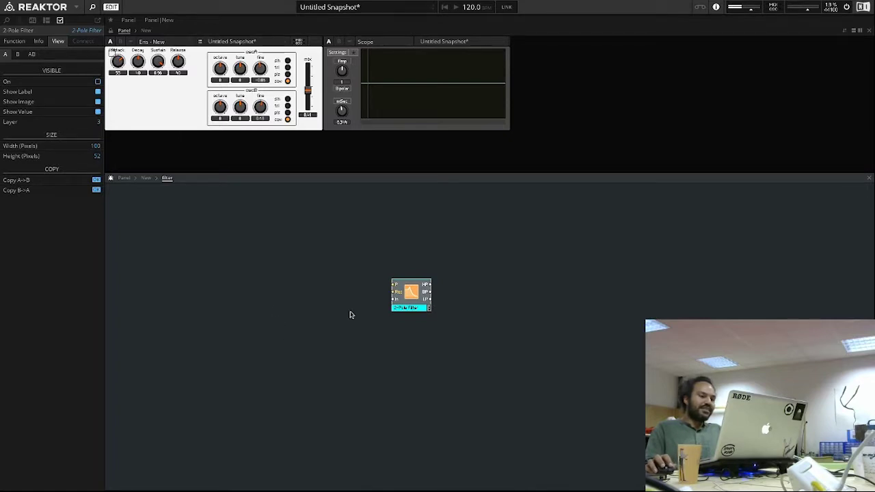
pyautogui.moveTo(410, 298); pyautogui.dragTo(416, 296)
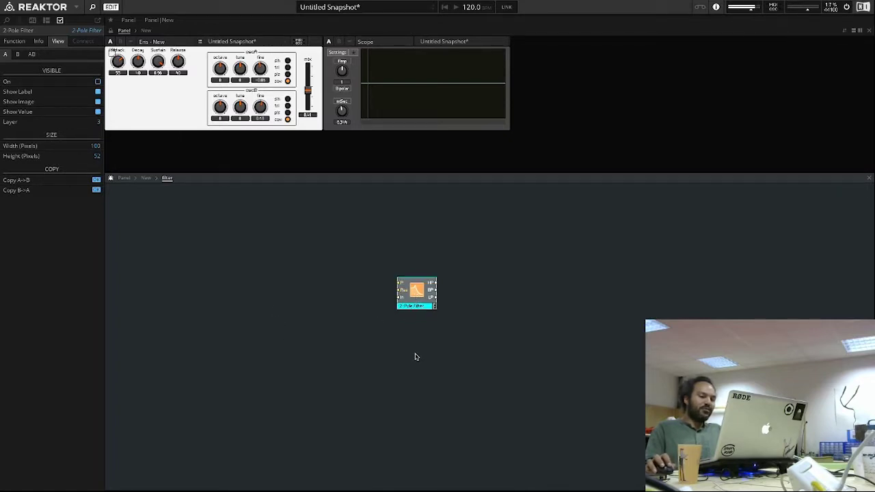
pyautogui.click(275, 295)
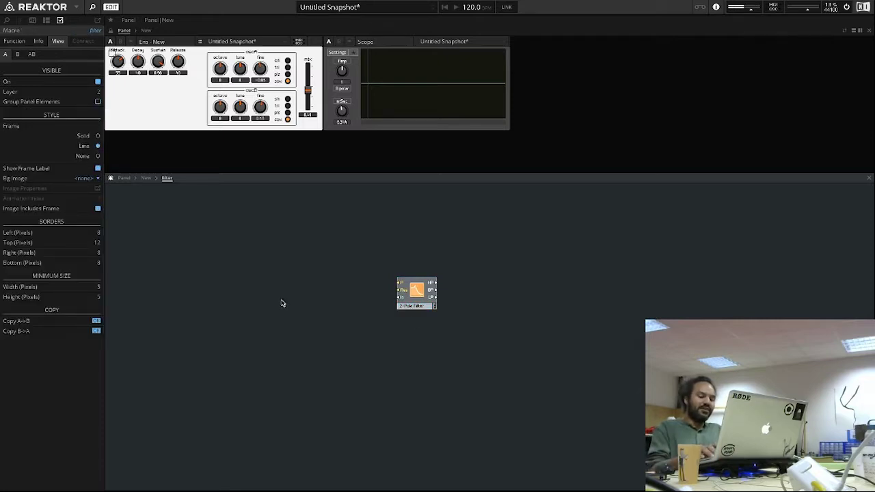
pyautogui.doubleClick(284, 304)
pyautogui.click(306, 255)
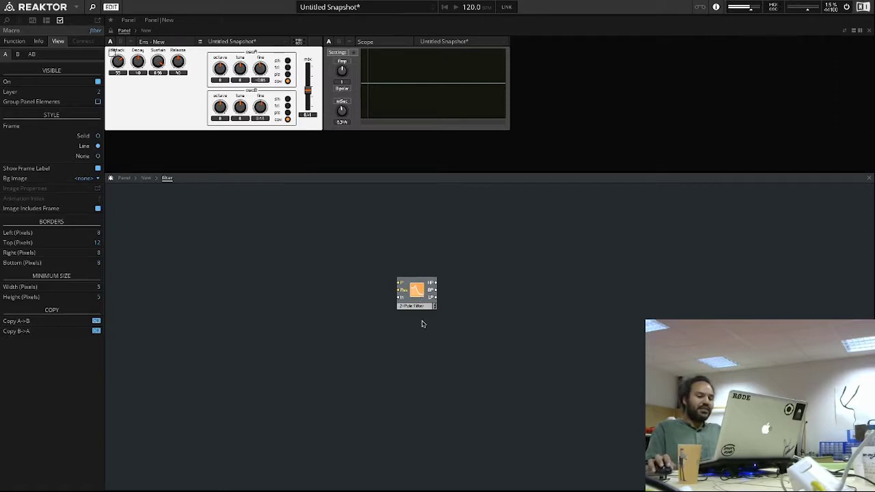
# Return to the New structure, place the filter Macro beside the Crossfade, and route the Crossfade's output through it to both output terminals
pyautogui.doubleClick(449, 353)
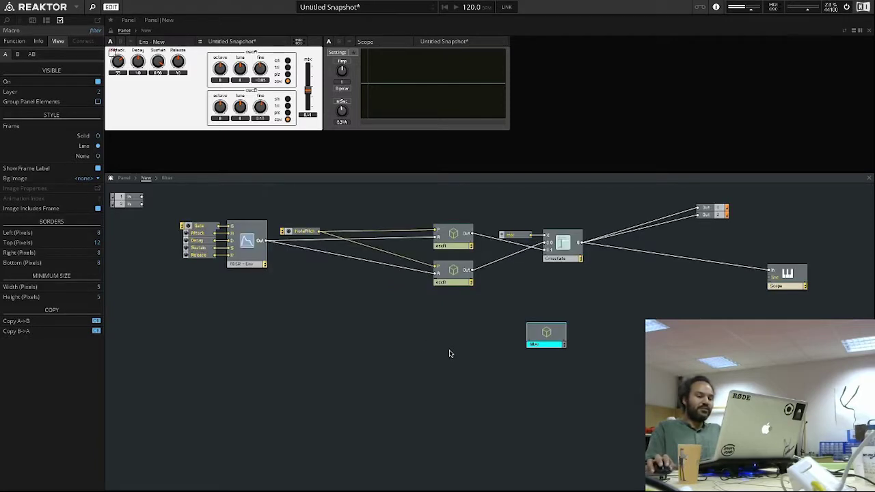
pyautogui.moveTo(558, 337); pyautogui.dragTo(655, 289)
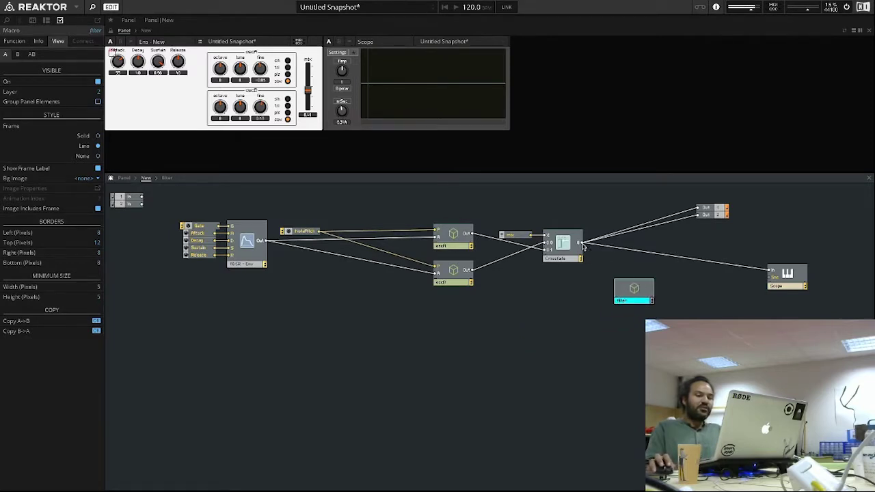
pyautogui.moveTo(583, 244); pyautogui.dragTo(590, 301)
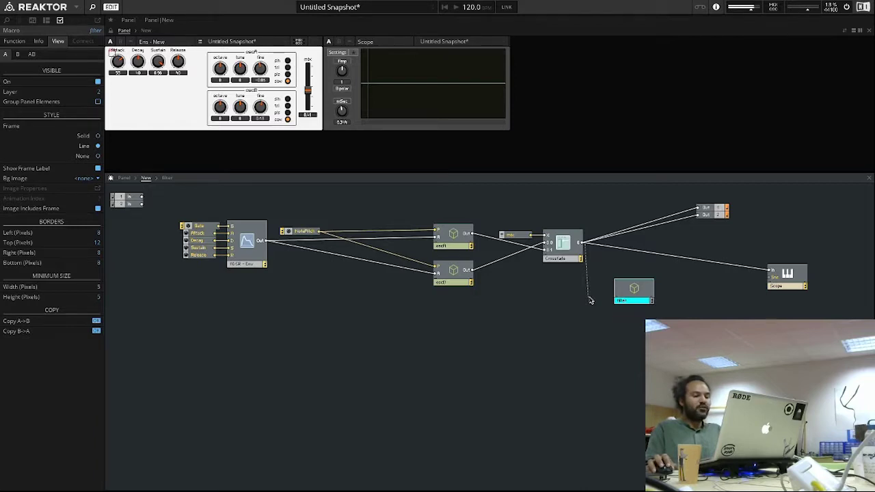
pyautogui.moveTo(590, 301); pyautogui.dragTo(617, 293)
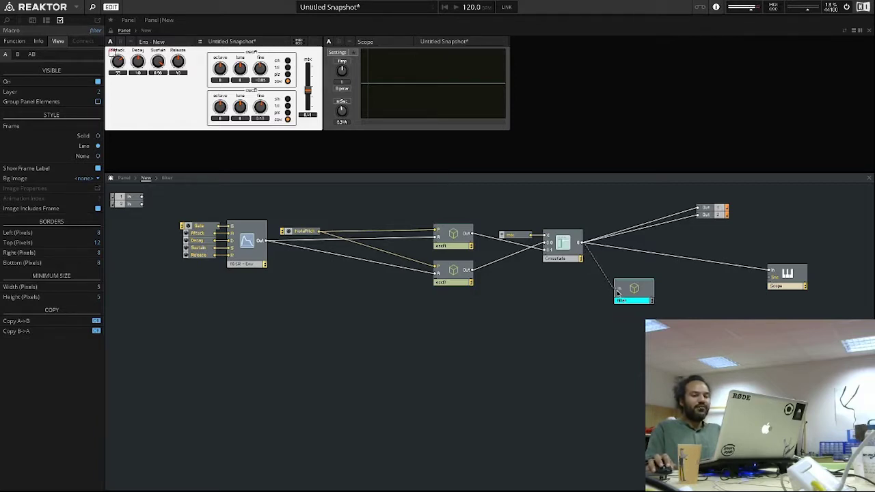
pyautogui.moveTo(617, 292); pyautogui.dragTo(633, 251)
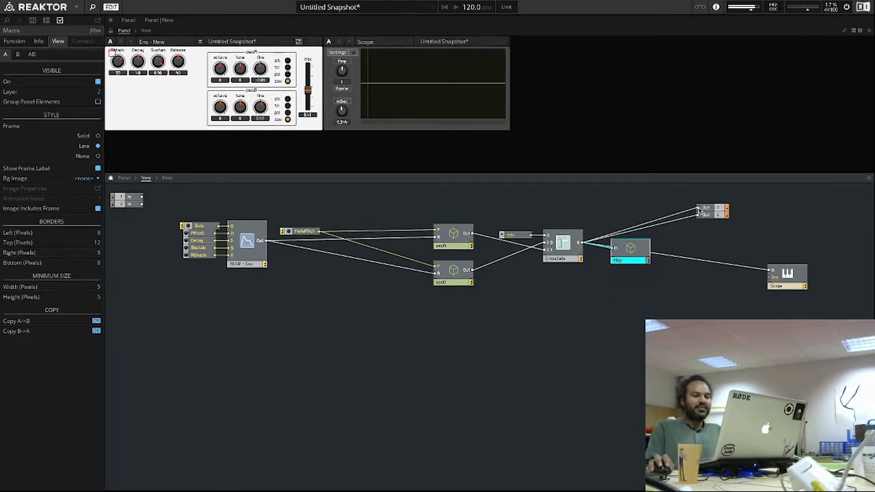
pyautogui.moveTo(698, 210)
pyautogui.mouseDown()
pyautogui.moveTo(674, 221)
pyautogui.moveTo(668, 251)
pyautogui.moveTo(648, 252)
pyautogui.moveTo(697, 215)
pyautogui.mouseUp()
pyautogui.click(637, 251)
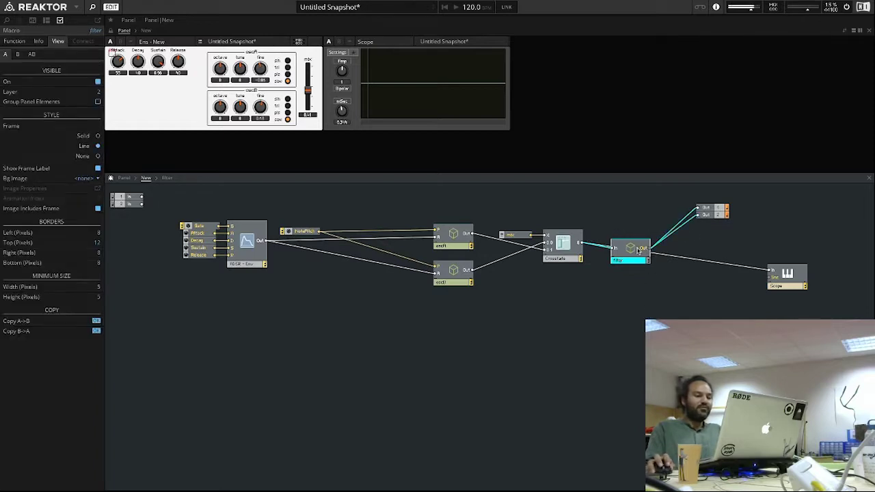
# Open the filter Macro, connect its In port to the 2-Pole Filter's In, and place the ports on either side of the filter
pyautogui.doubleClick(638, 251)
pyautogui.moveTo(467, 355); pyautogui.dragTo(545, 331)
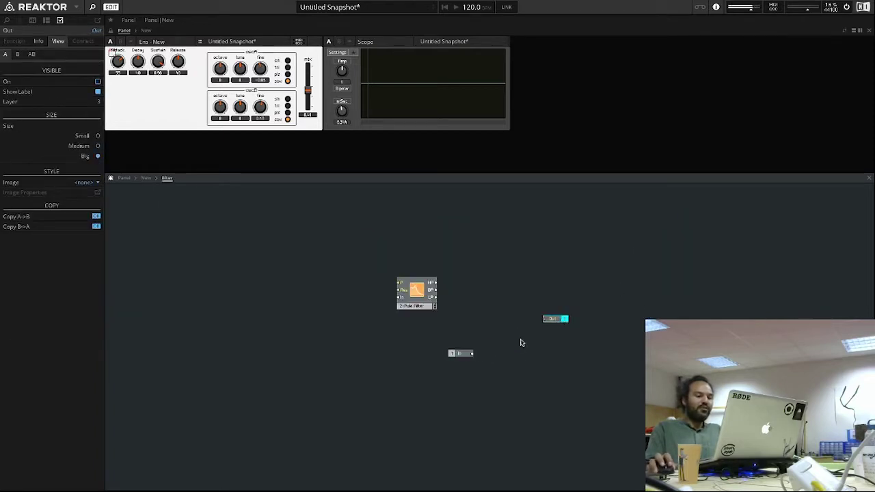
pyautogui.moveTo(469, 357); pyautogui.dragTo(399, 298)
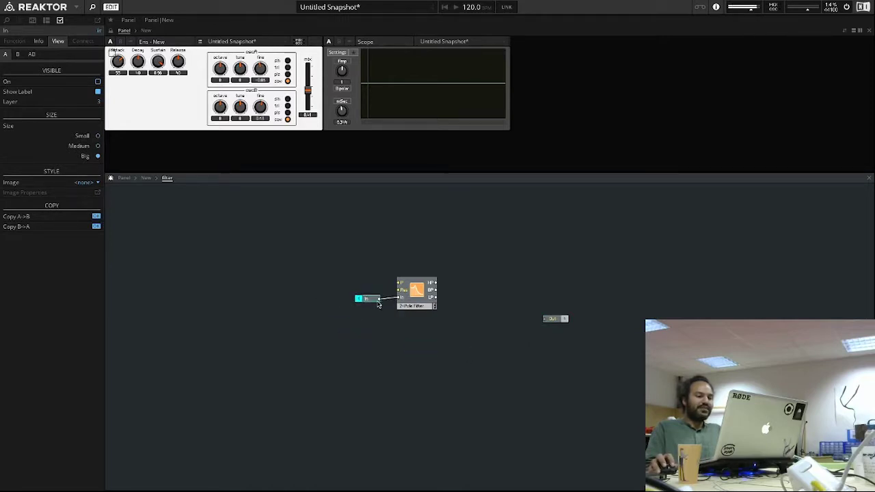
pyautogui.moveTo(563, 318); pyautogui.dragTo(547, 284)
# Add a Switch fed by the 2-Pole Filter's HP, BP and LP outputs and connect it to the Macro's Out port
pyautogui.click(468, 295)
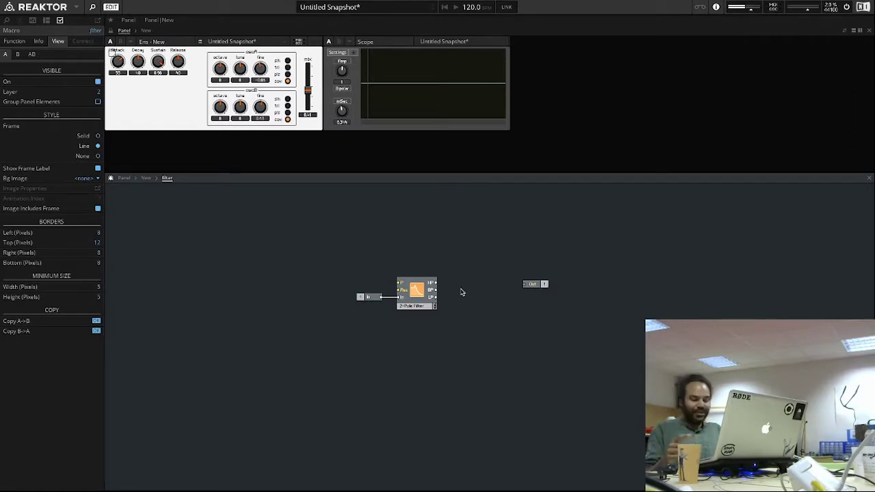
pyautogui.doubleClick(461, 293)
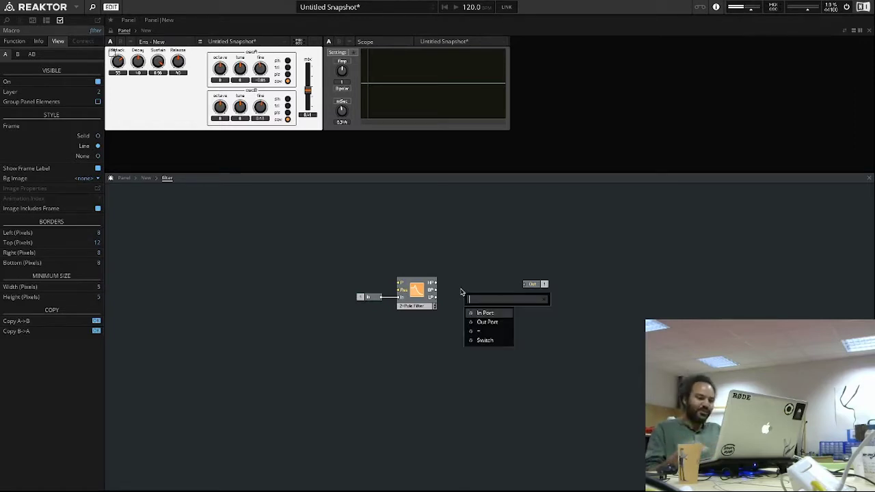
pyautogui.write('swi')
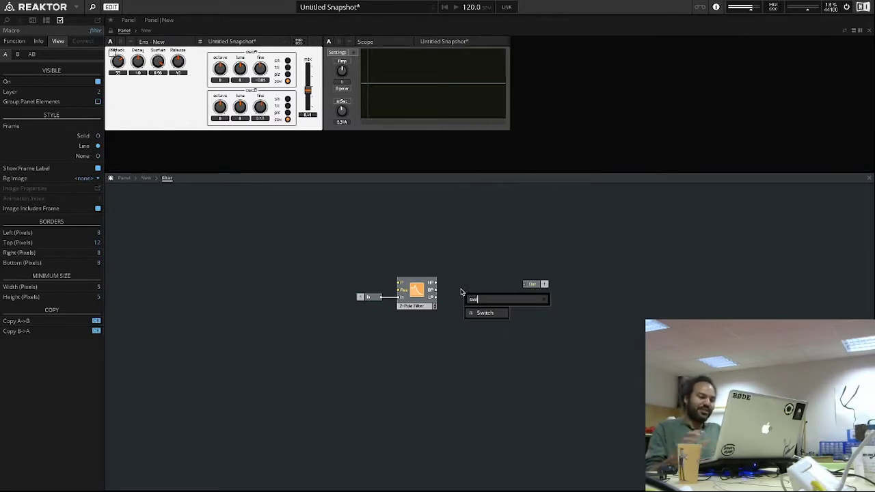
pyautogui.press('Return')
pyautogui.moveTo(481, 301)
pyautogui.mouseDown()
pyautogui.moveTo(485, 290)
pyautogui.moveTo(448, 298)
pyautogui.moveTo(479, 291)
pyautogui.mouseUp()
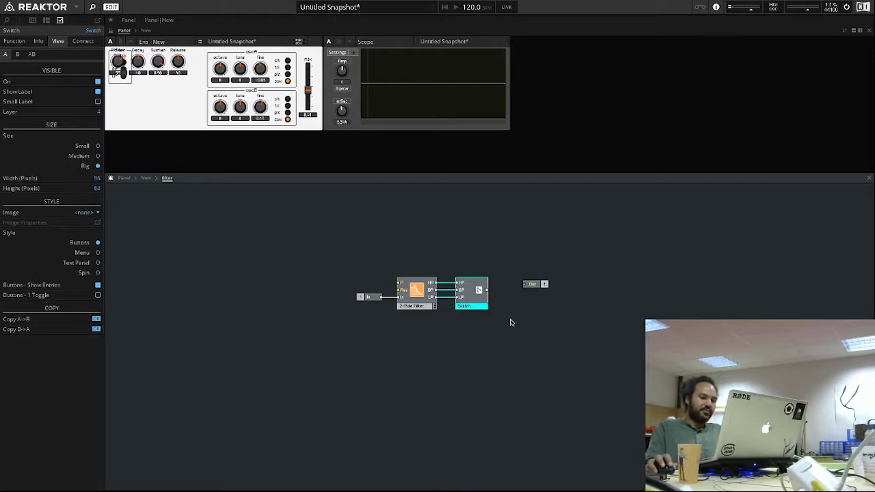
pyautogui.moveTo(525, 285)
pyautogui.mouseDown()
pyautogui.moveTo(531, 296)
pyautogui.moveTo(514, 290)
pyautogui.mouseUp()
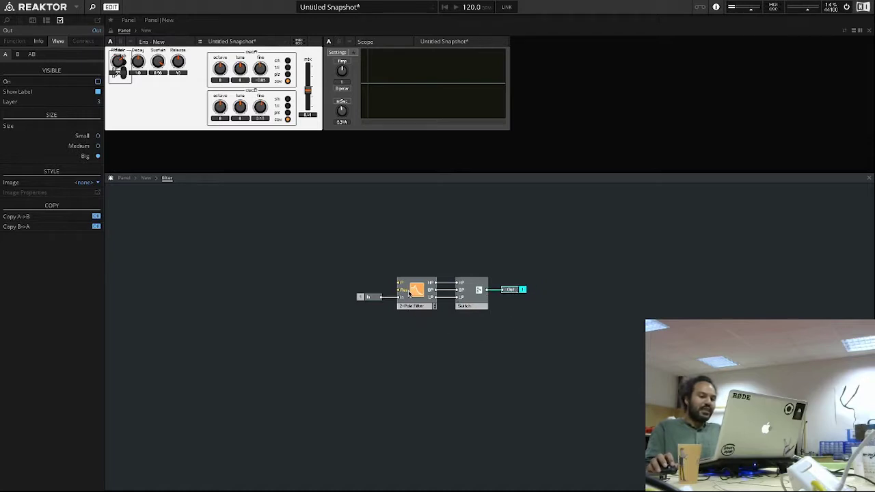
# Create controls for the 2-Pole Filter's P cutoff and Res inputs
pyautogui.moveTo(405, 285)
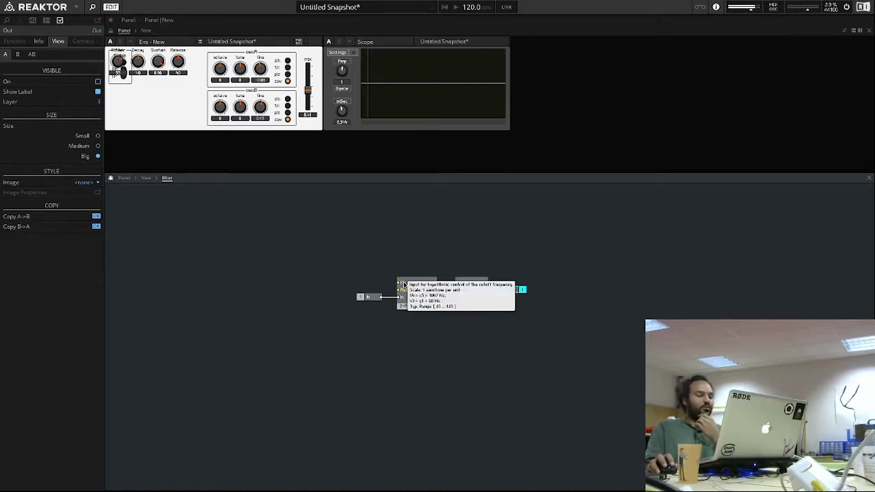
pyautogui.rightClick(401, 284)
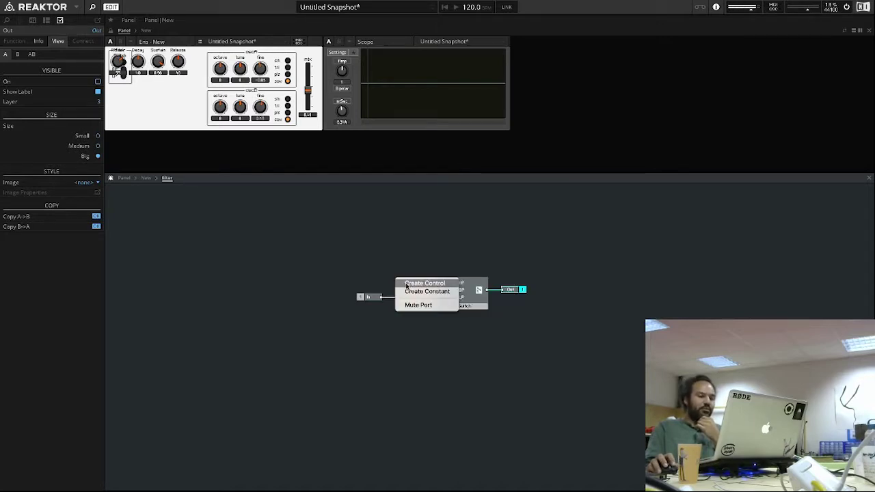
pyautogui.click(410, 281)
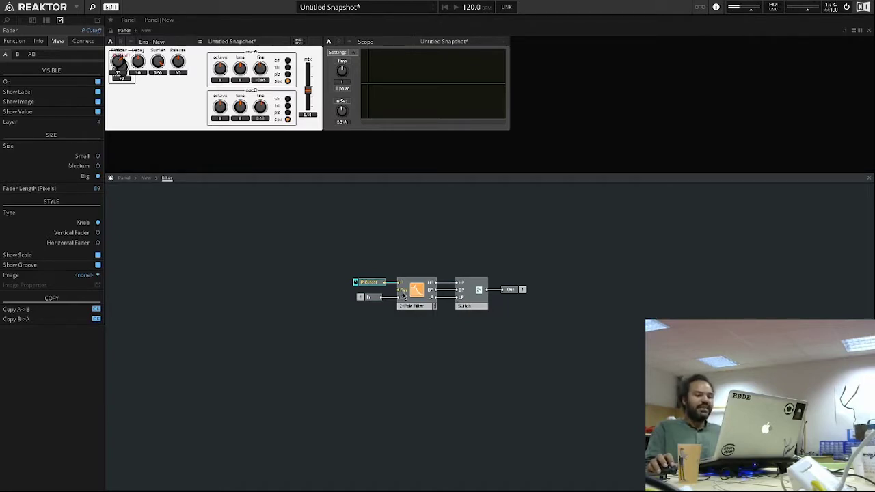
pyautogui.rightClick(403, 293)
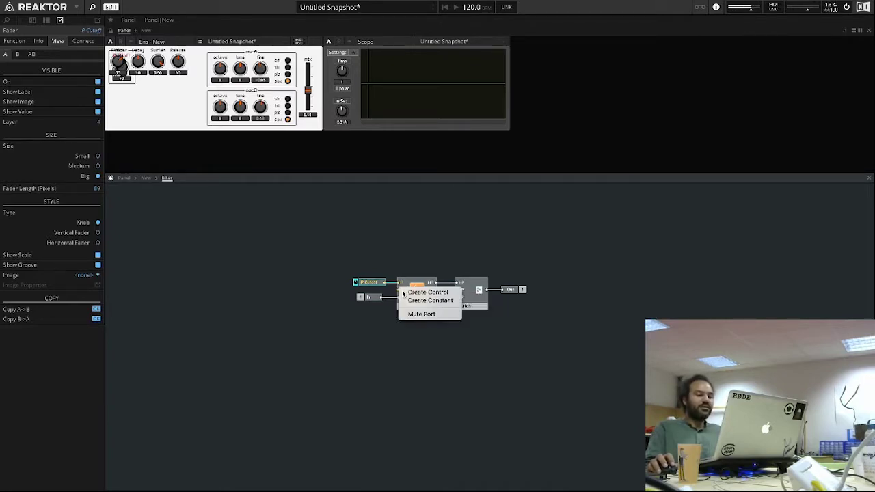
pyautogui.click(413, 295)
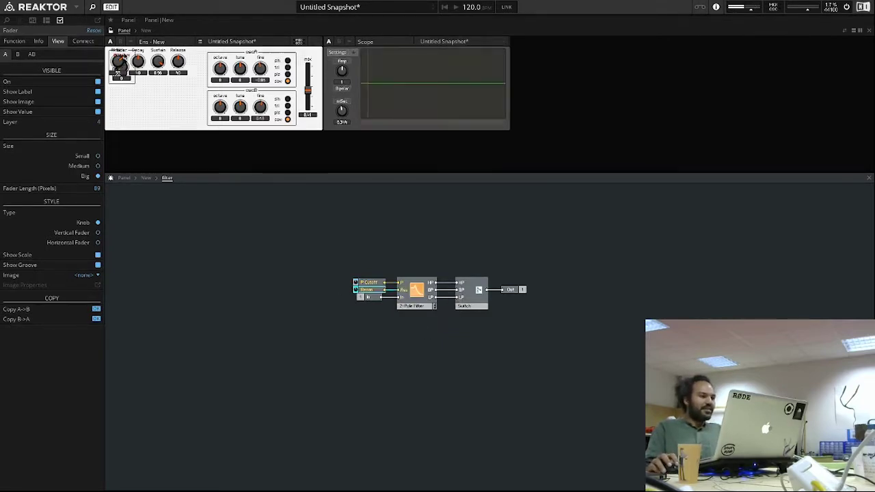
# Return to the New structure, move the filter Macro's panel frame beside the mix fader, and spread its Switch, P Cutoff and Reson controls in a row
pyautogui.click(123, 61)
pyautogui.moveTo(124, 60)
pyautogui.mouseDown()
pyautogui.moveTo(121, 112)
pyautogui.moveTo(123, 62)
pyautogui.mouseUp()
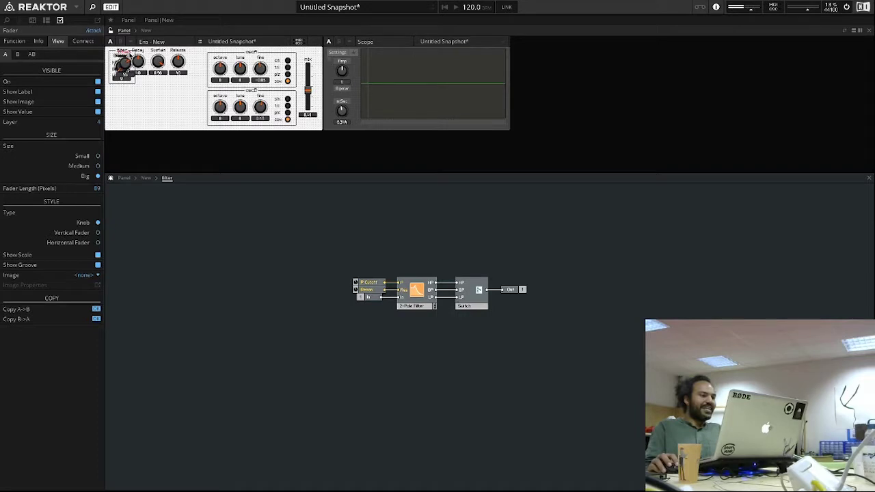
pyautogui.click(113, 54)
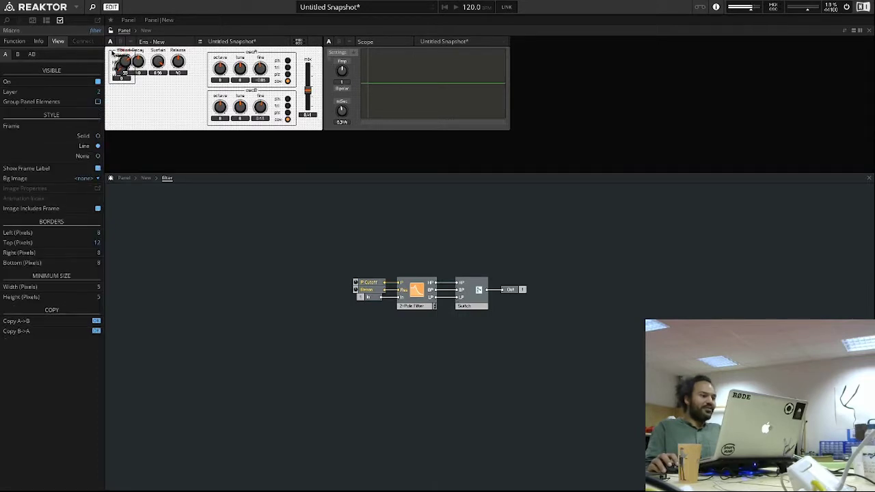
pyautogui.doubleClick(401, 327)
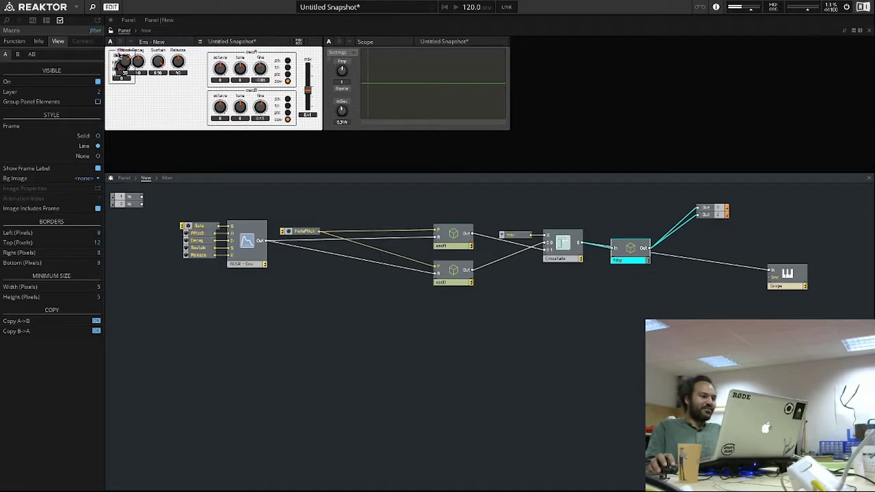
pyautogui.moveTo(122, 60); pyautogui.dragTo(104, 95)
pyautogui.moveTo(123, 97); pyautogui.dragTo(327, 57)
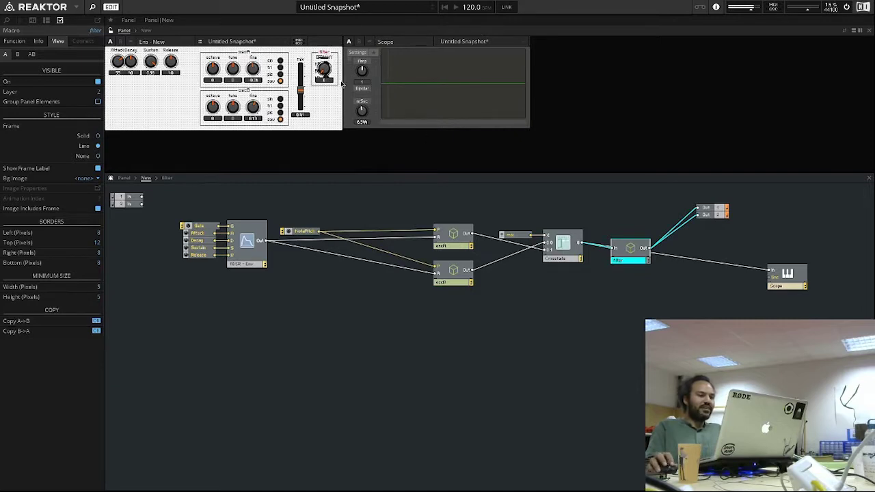
pyautogui.moveTo(326, 69); pyautogui.dragTo(391, 68)
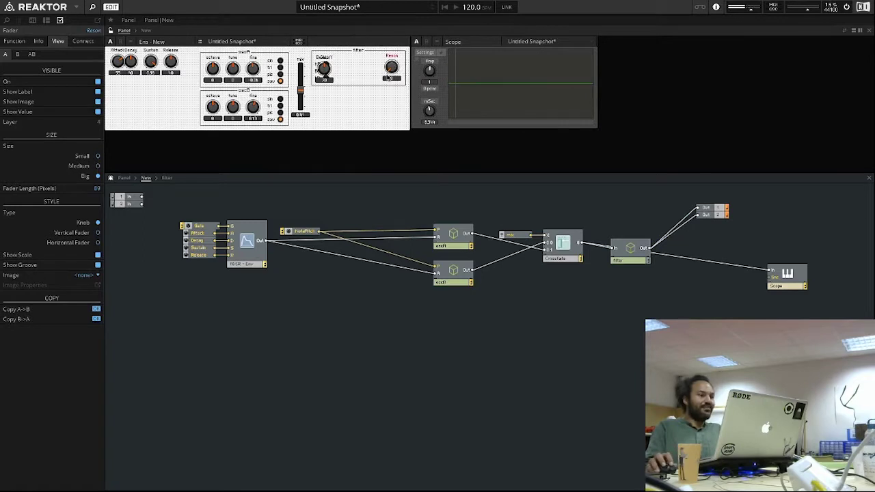
pyautogui.moveTo(325, 69); pyautogui.dragTo(372, 68)
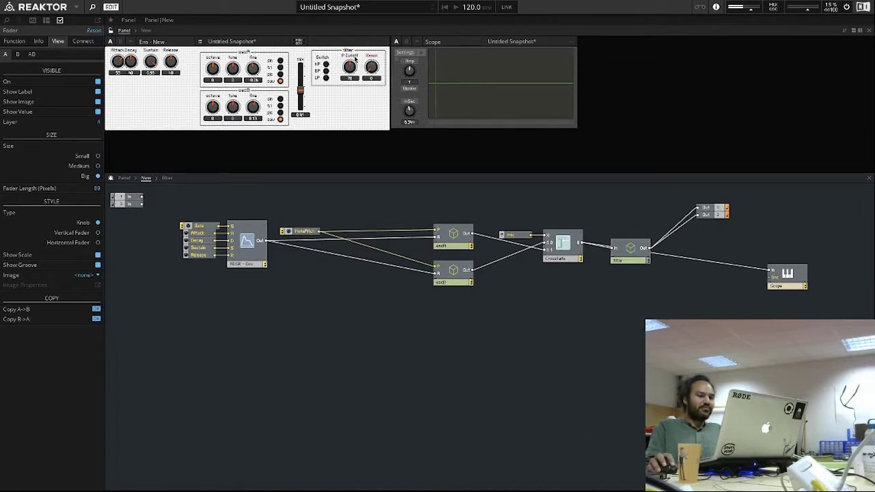
# Rename the filter's two knobs as cutoff and res, and hide the label of its HP/BP/LP Switch
pyautogui.click(352, 61)
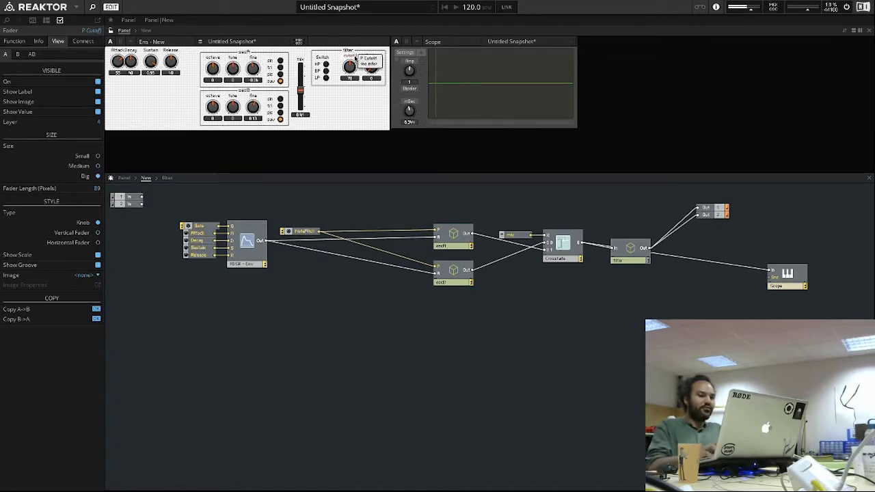
pyautogui.click(375, 59)
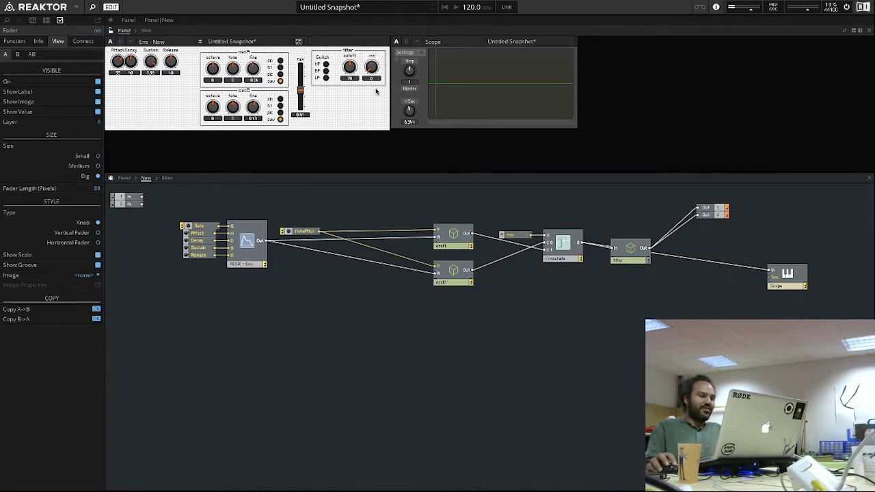
pyautogui.click(322, 78)
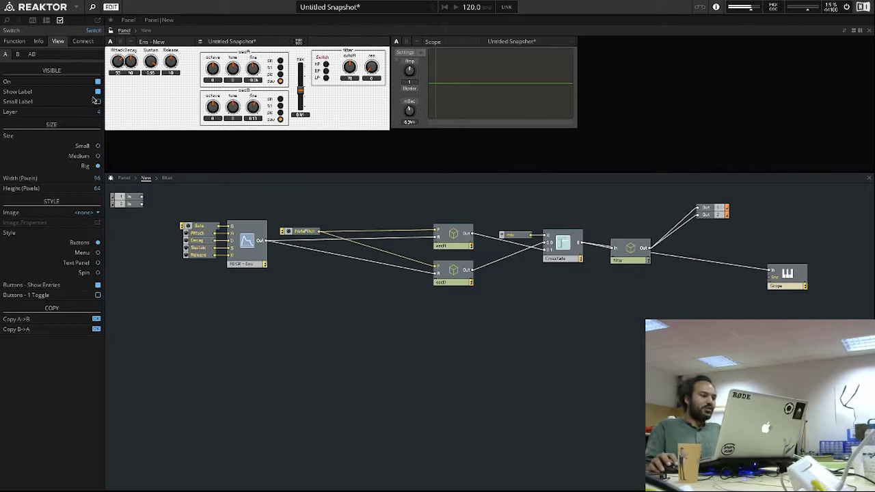
pyautogui.click(97, 92)
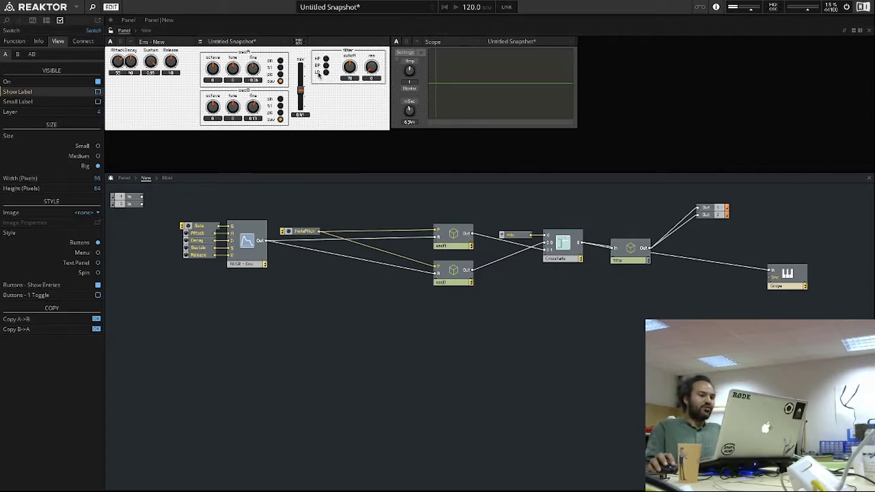
# Shift the filter's mode switch slightly toward the cutoff knob on the panel and set the filter to LP with cutoff 120
pyautogui.moveTo(318, 75); pyautogui.dragTo(324, 77)
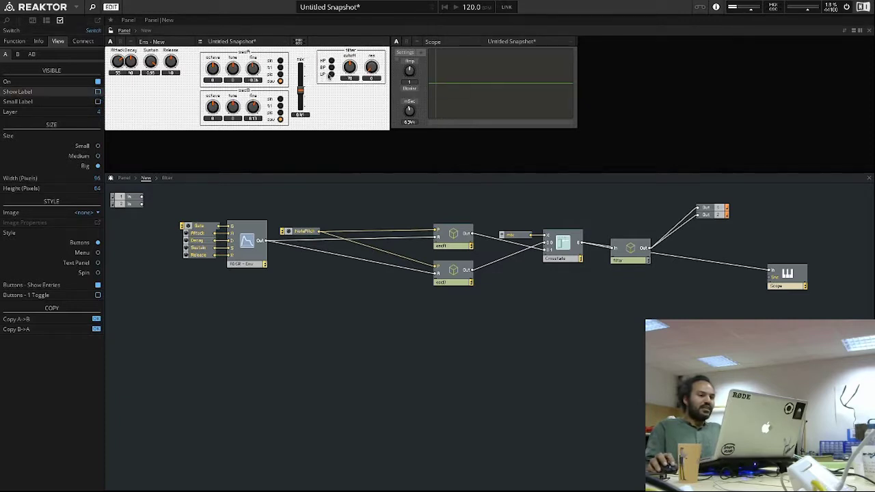
pyautogui.click(332, 75)
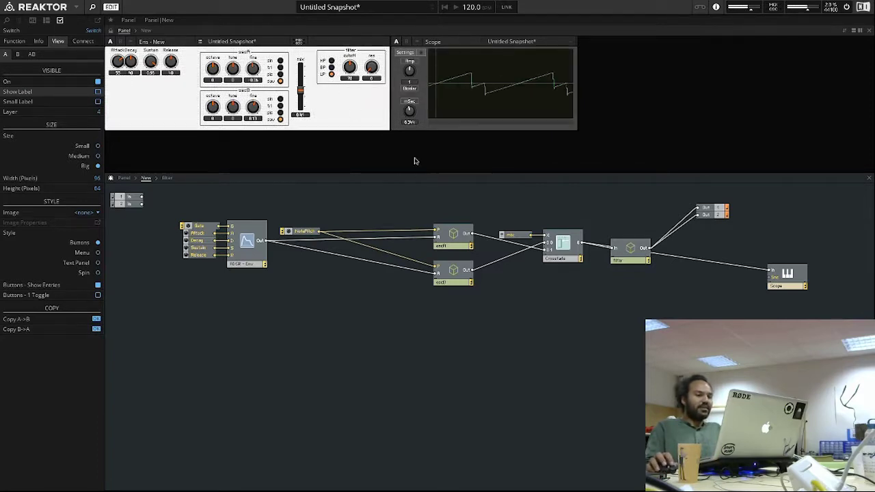
pyautogui.click(354, 52)
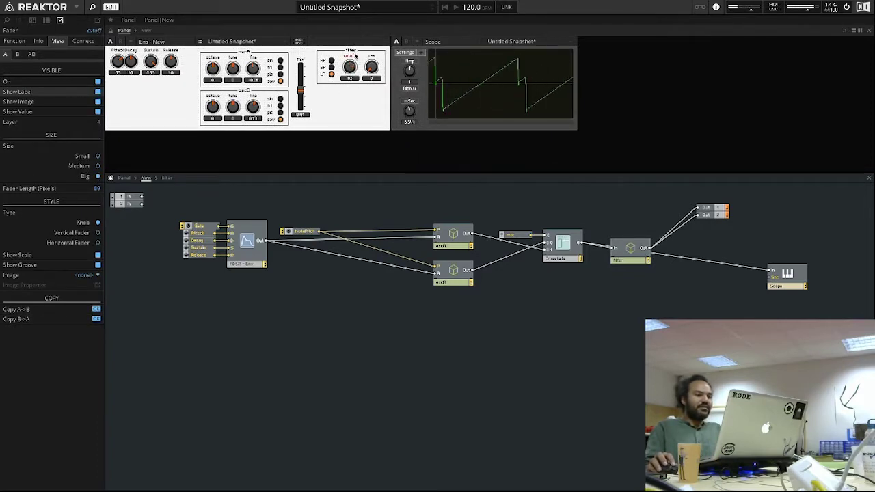
pyautogui.moveTo(366, 48); pyautogui.dragTo(374, 22)
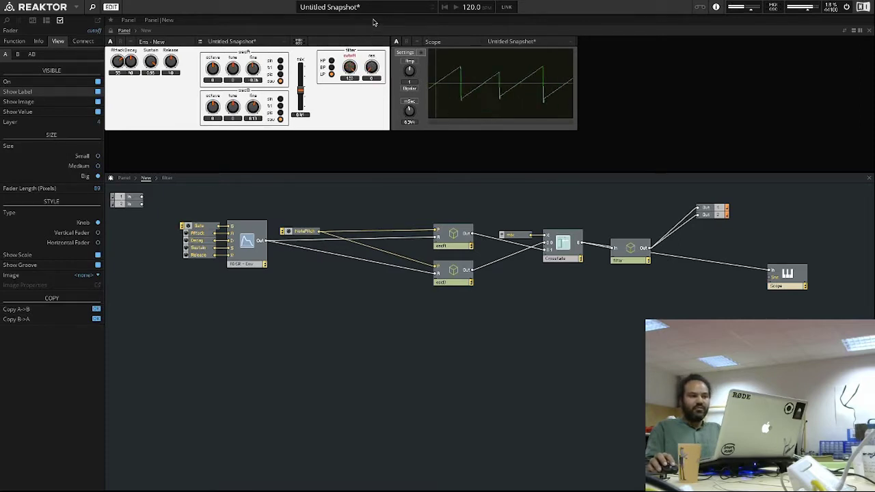
# Move the filter macro slightly up in the structure, in line with the first oscillator macro
pyautogui.moveTo(633, 253); pyautogui.dragTo(629, 239)
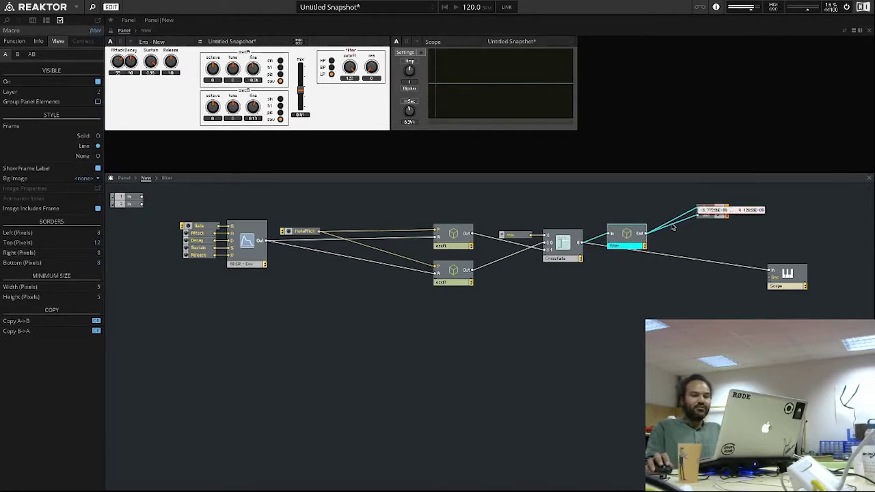
pyautogui.click(706, 209)
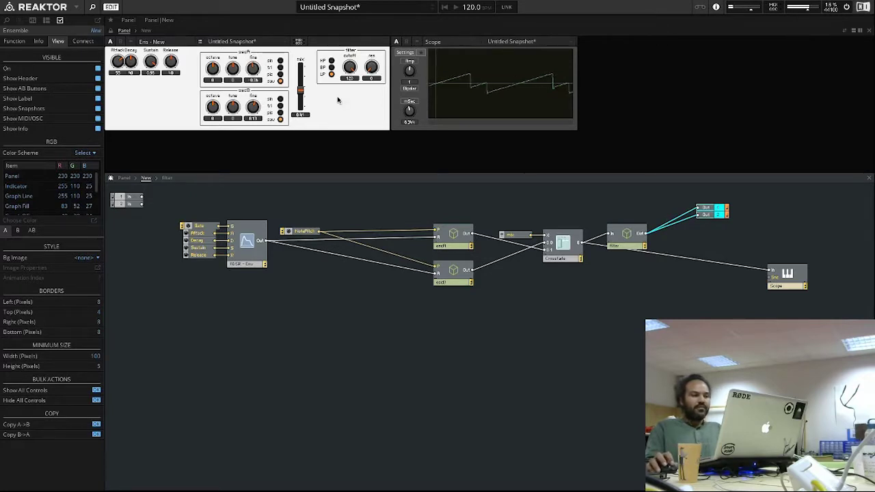
pyautogui.click(557, 315)
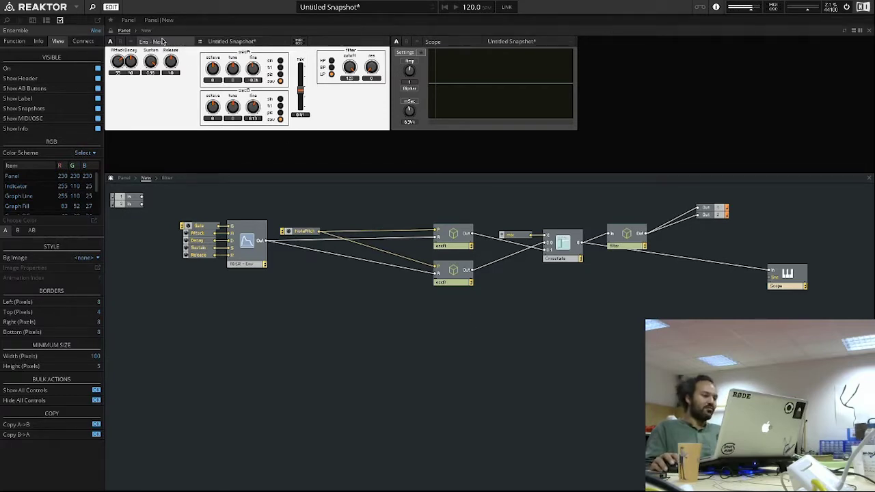
# Set the ensemble's number of voices to 4
pyautogui.click(18, 42)
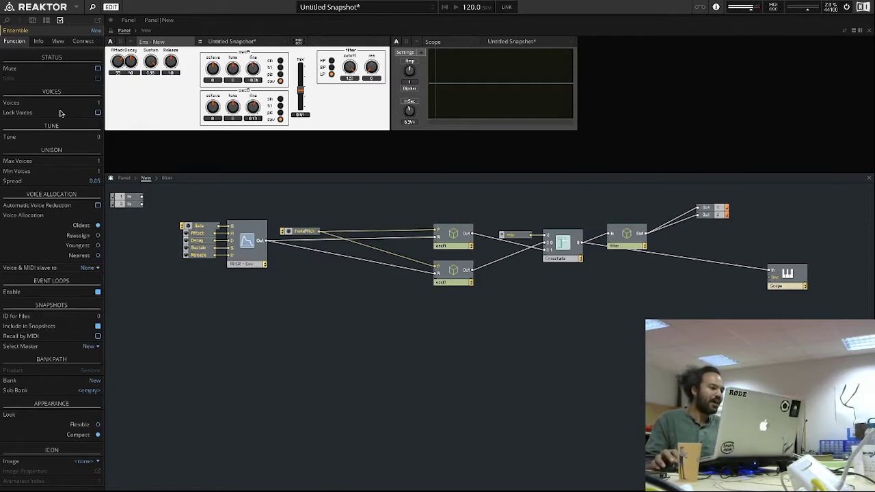
pyautogui.click(99, 105)
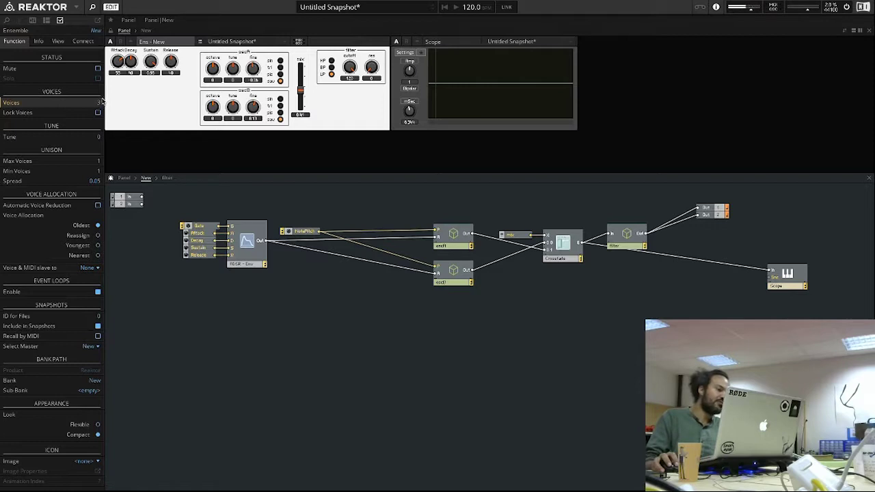
pyautogui.write('4')
pyautogui.press('Return')
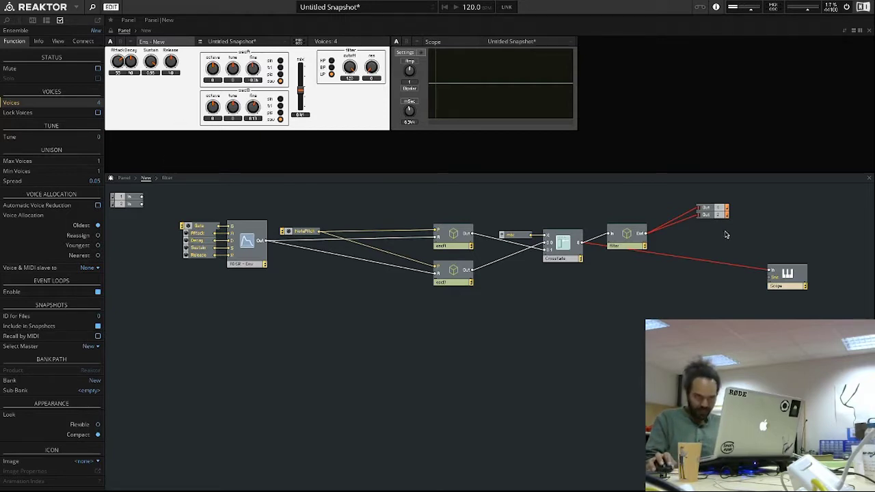
# Move the two Out modules farther from the filter macro to make room for modules between them
pyautogui.moveTo(714, 212); pyautogui.dragTo(774, 217)
pyautogui.click(768, 234)
pyautogui.click(775, 219)
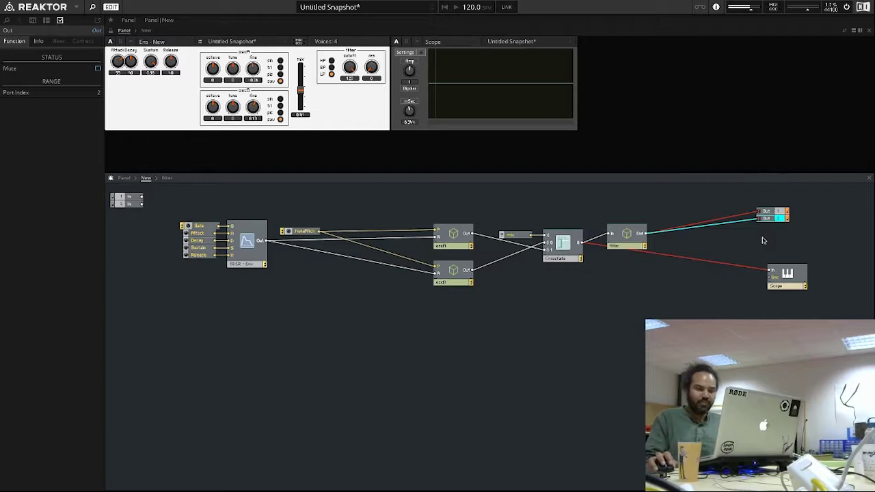
pyautogui.click(633, 236)
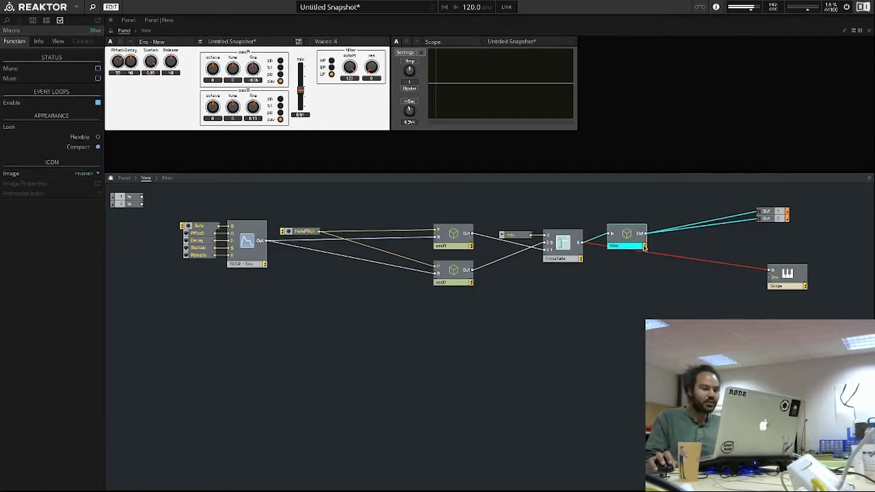
pyautogui.click(779, 231)
pyautogui.click(788, 218)
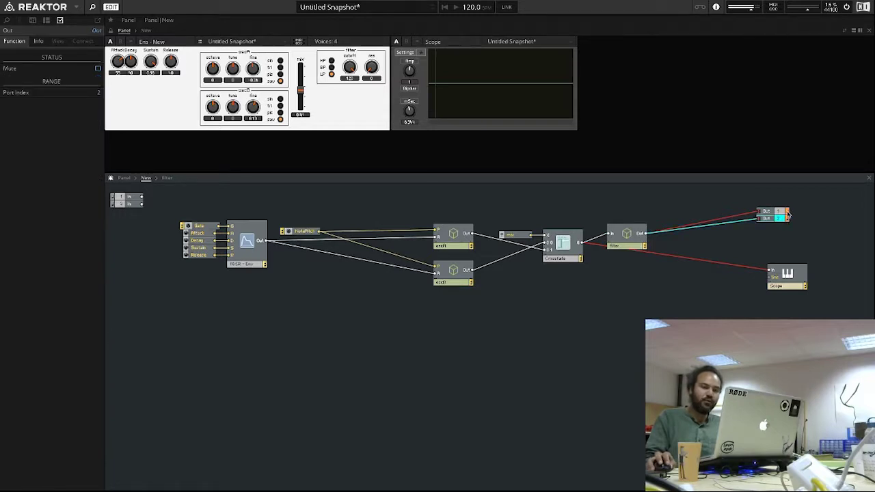
pyautogui.click(788, 213)
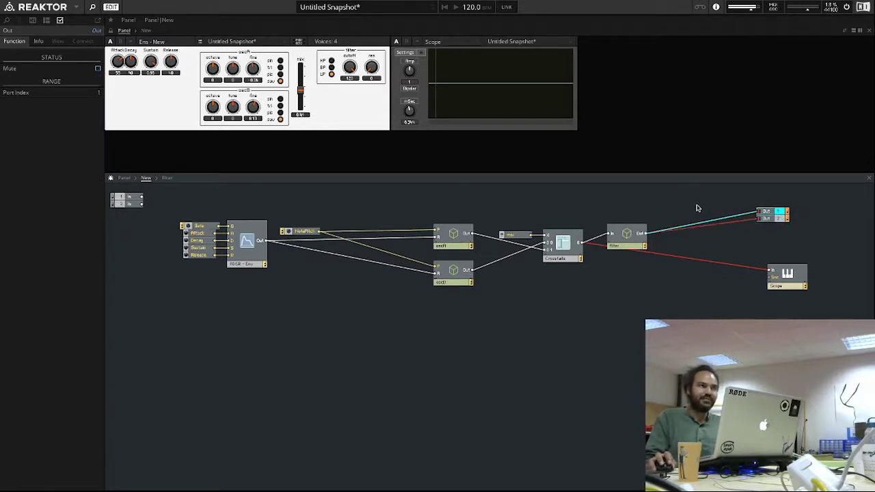
# Insert an Audio Voice Combiner between the filter macro's output and each of the two Out modules
pyautogui.moveTo(704, 229)
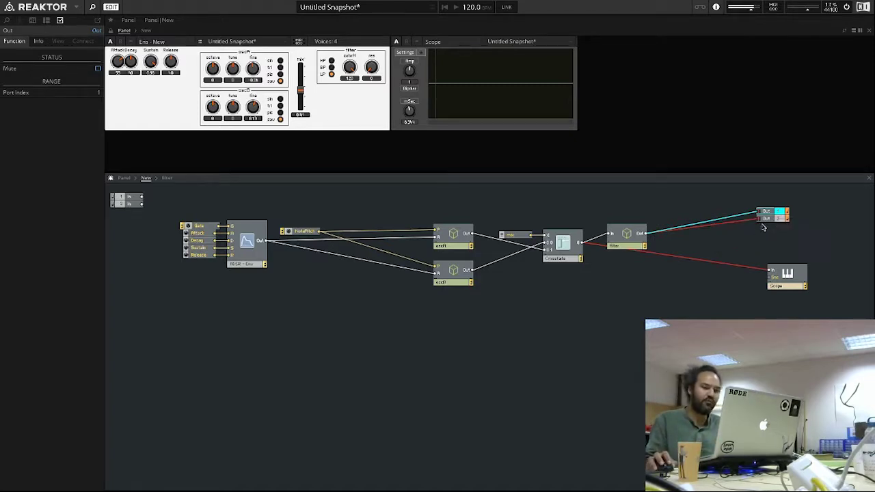
pyautogui.rightClick(709, 204)
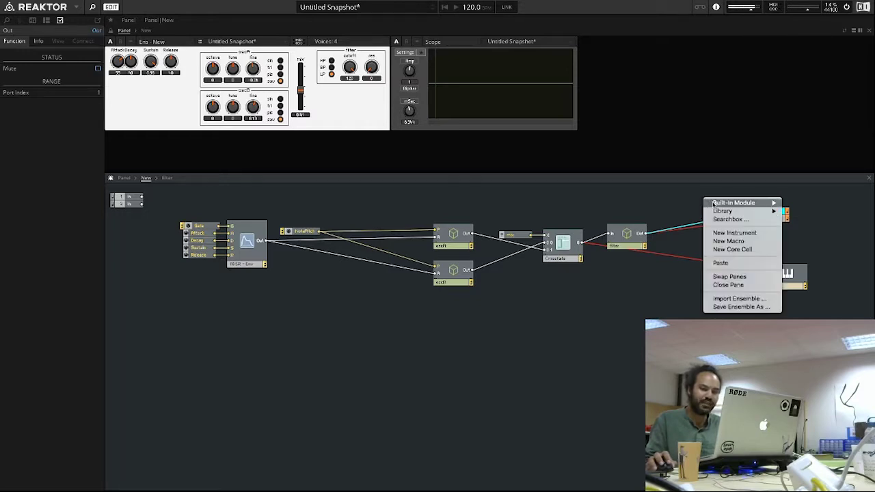
pyautogui.moveTo(721, 203)
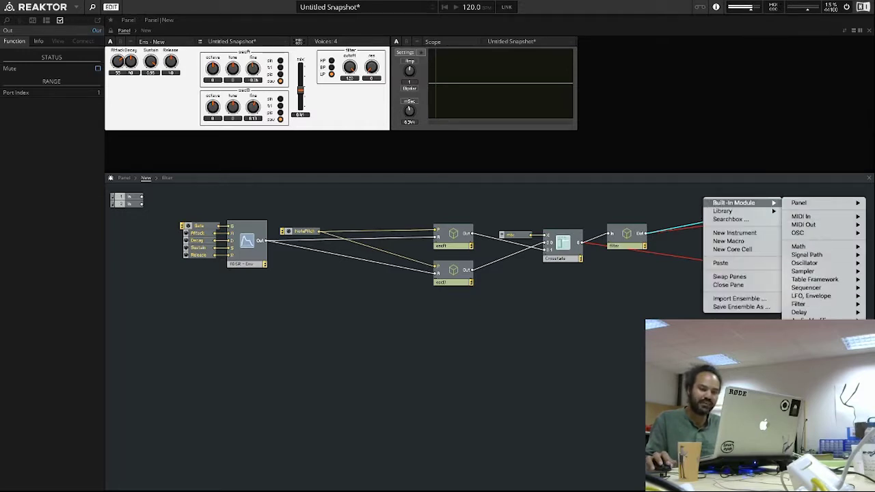
pyautogui.moveTo(807, 328)
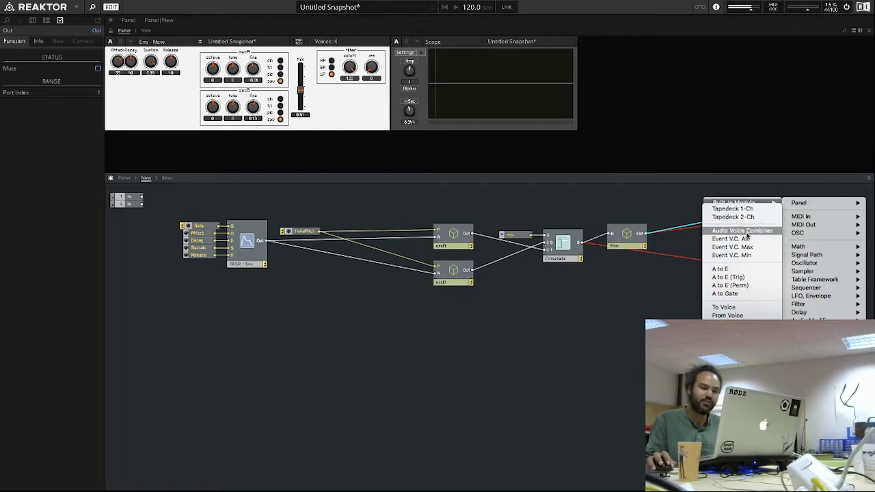
pyautogui.click(745, 232)
pyautogui.moveTo(744, 213)
pyautogui.mouseDown()
pyautogui.moveTo(758, 212)
pyautogui.moveTo(727, 214)
pyautogui.moveTo(724, 233)
pyautogui.moveTo(759, 219)
pyautogui.mouseUp()
pyautogui.moveTo(686, 216); pyautogui.dragTo(718, 204)
pyautogui.moveTo(646, 233); pyautogui.dragTo(718, 222)
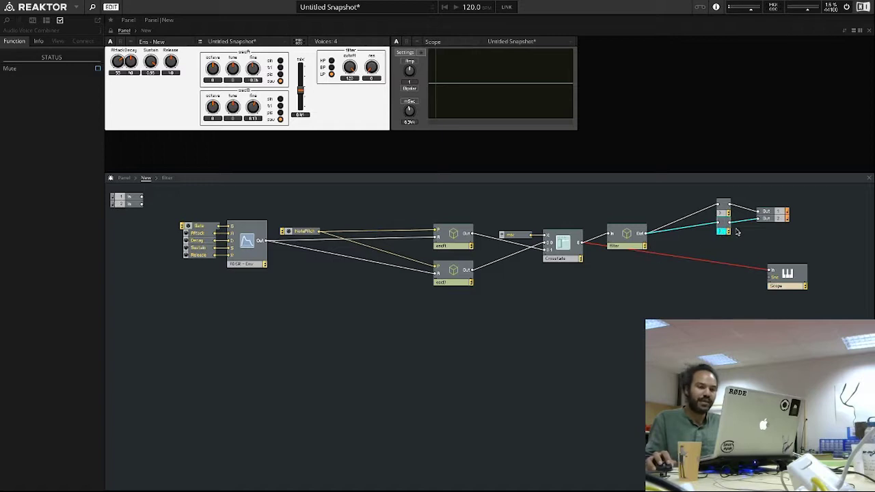
# Connect the second voice combiner's output to the Scope's input in place of the Crossfade signal
pyautogui.moveTo(730, 223); pyautogui.dragTo(770, 271)
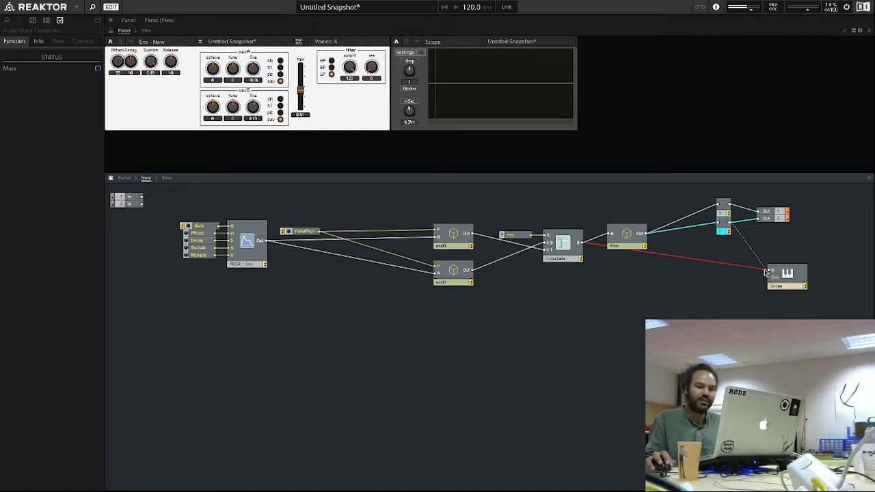
pyautogui.click(793, 273)
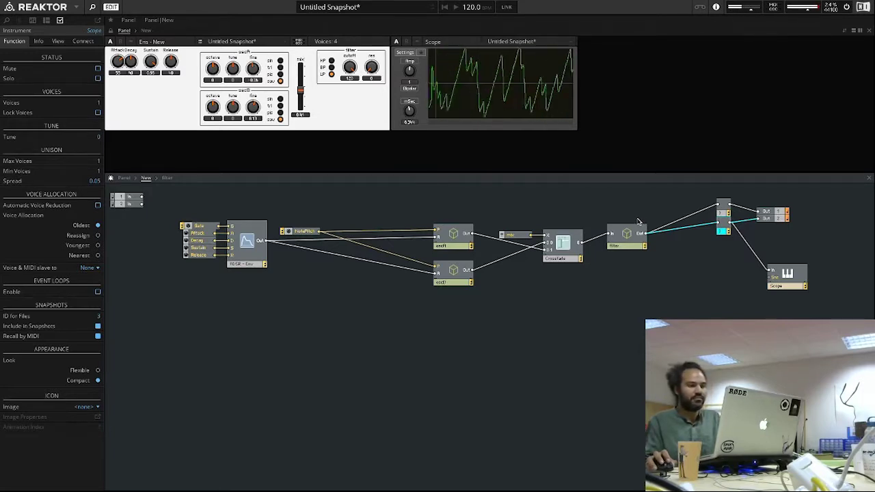
pyautogui.click(351, 70)
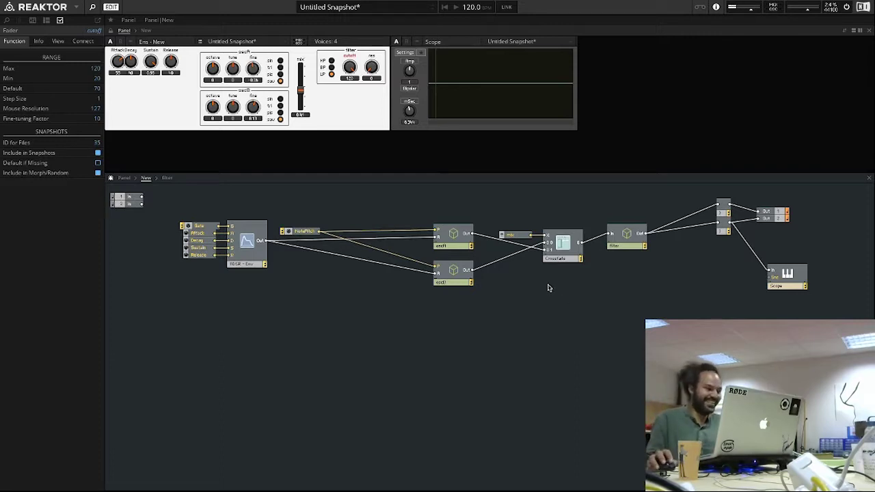
# Space the Attack knob apart from the Decay knob on the instrument panel
pyautogui.click(119, 62)
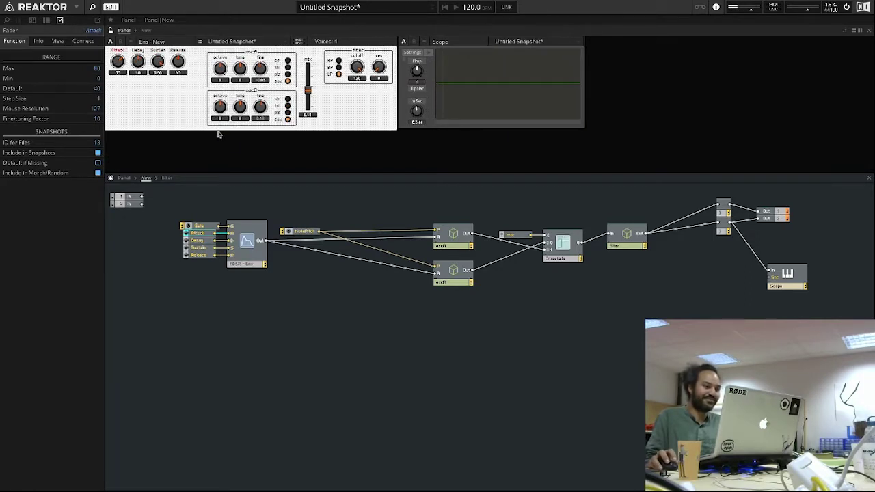
pyautogui.click(620, 313)
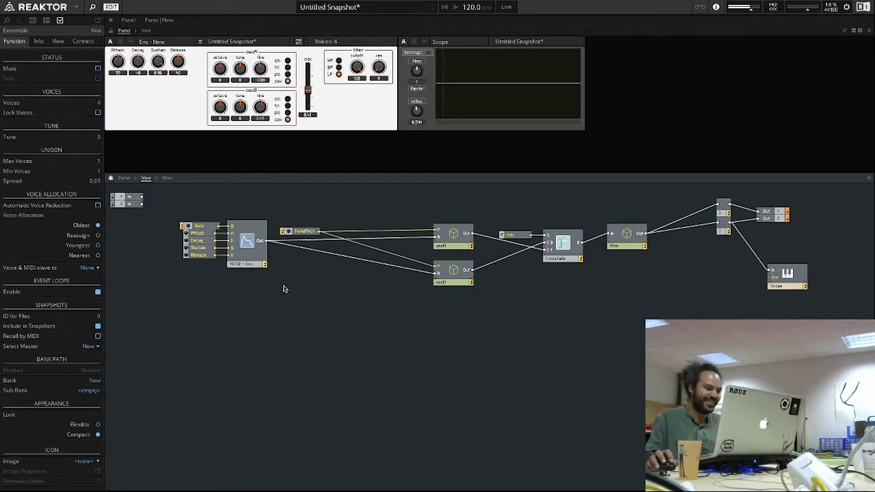
# Move the Gate module away from the envelope and copy the ADSR envelope together with its four knobs
pyautogui.click(205, 227)
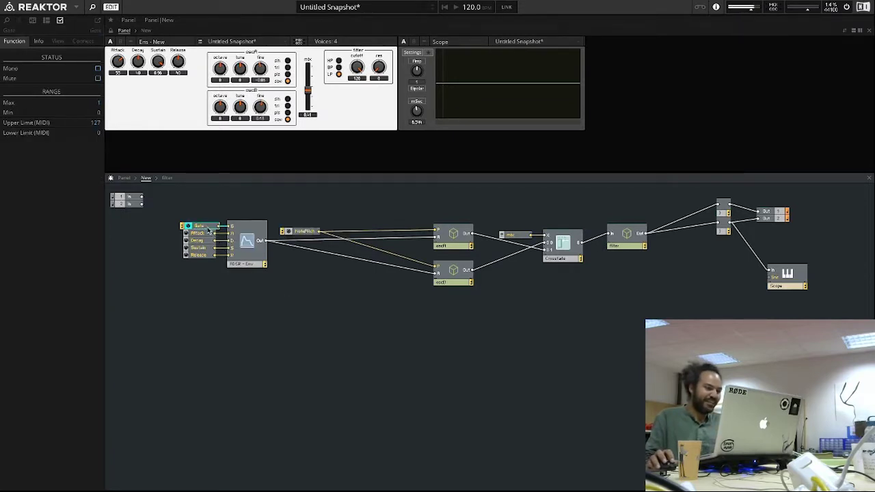
pyautogui.moveTo(205, 227); pyautogui.dragTo(139, 229)
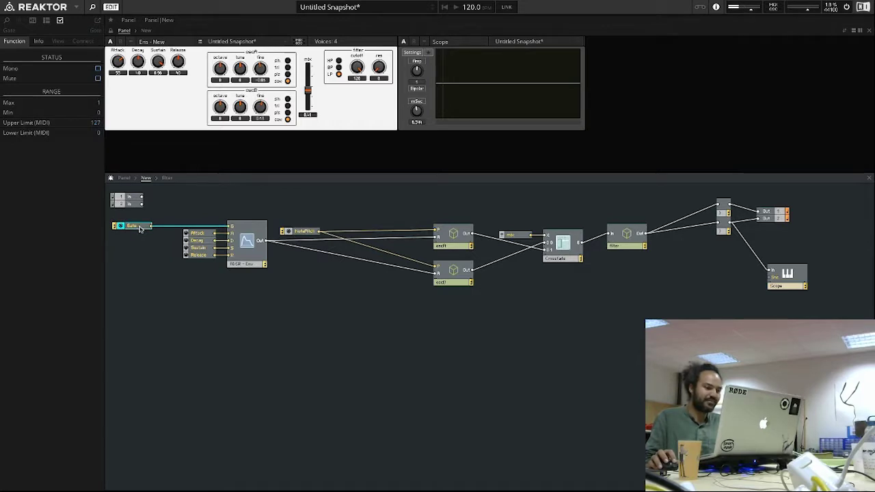
pyautogui.moveTo(256, 286); pyautogui.dragTo(199, 218)
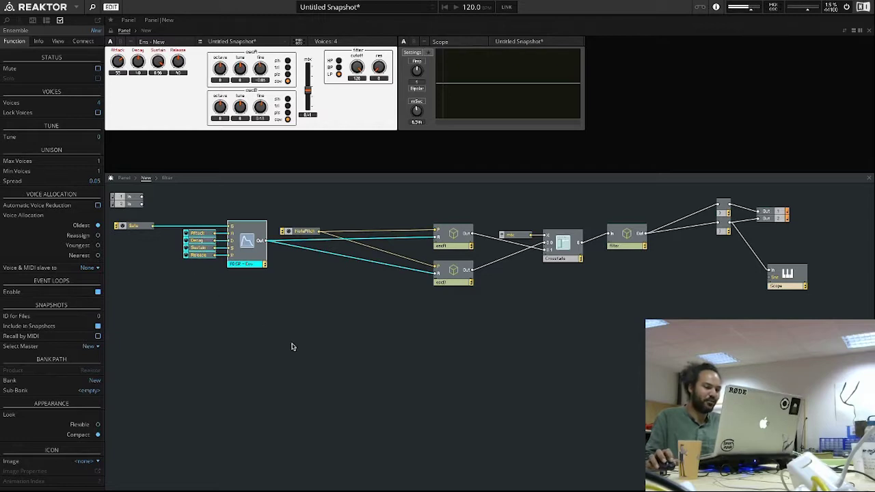
# Create a new macro below the ADSR envelope and name it "amp env"
pyautogui.rightClick(221, 301)
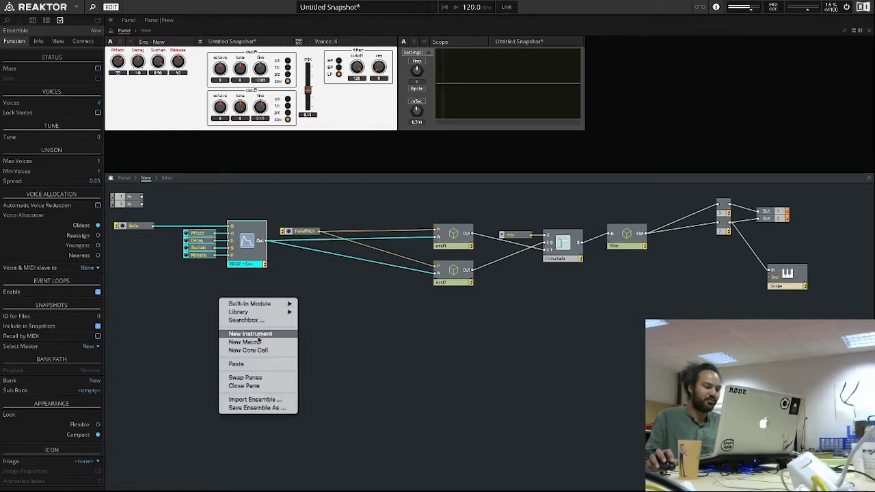
pyautogui.click(249, 341)
pyautogui.write('a')
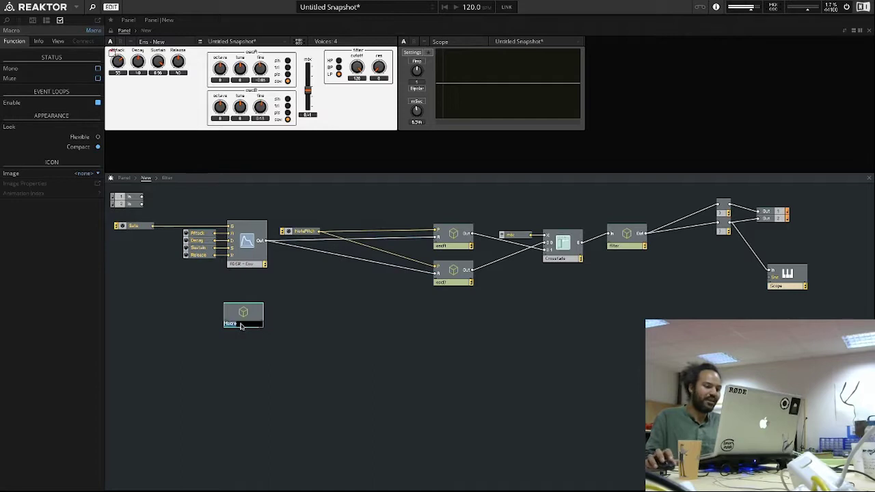
pyautogui.write('mp env')
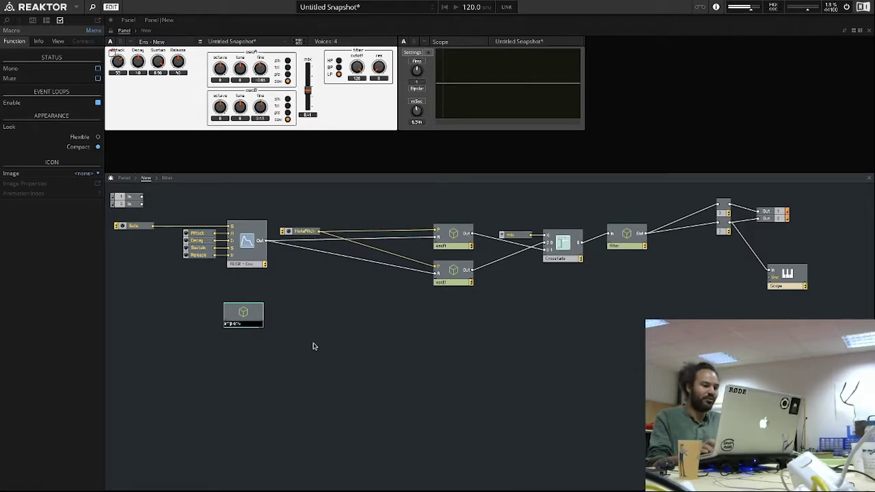
pyautogui.press('Return')
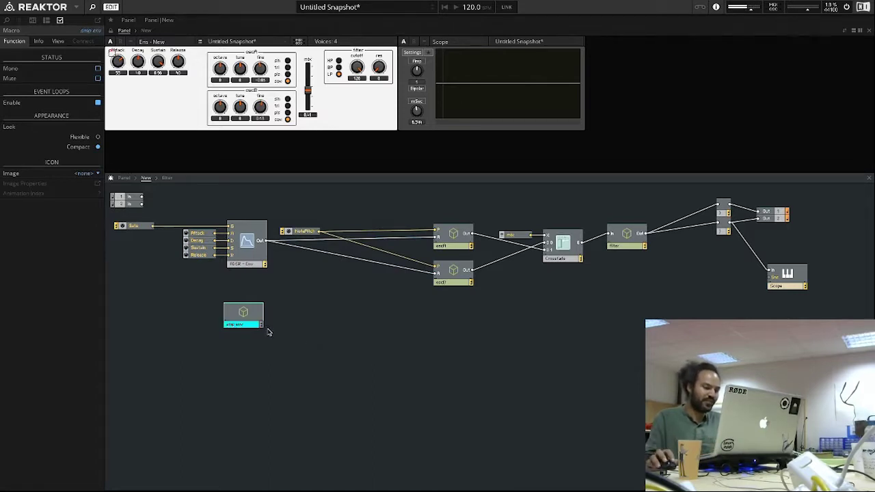
# Paste the ADSR envelope and its four knobs into the amp env macro, and reposition the macro below the NotePitch module
pyautogui.doubleClick(242, 314)
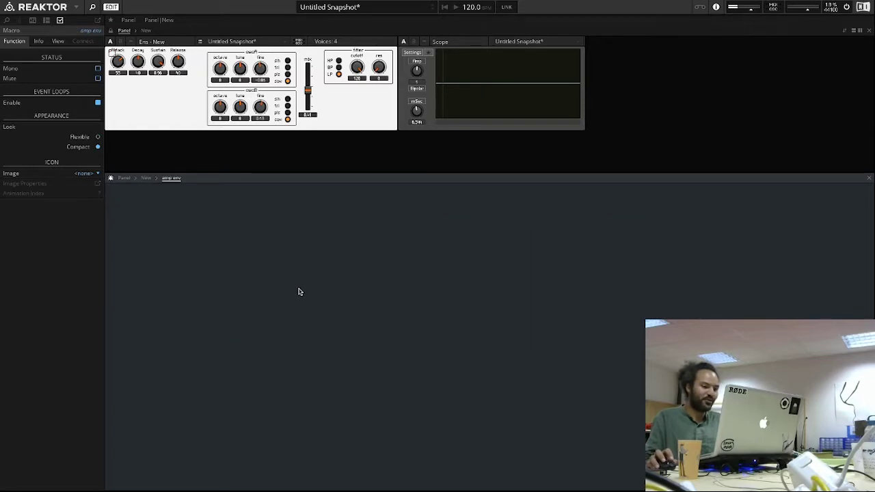
pyautogui.hotkey('ctrl', 'v')
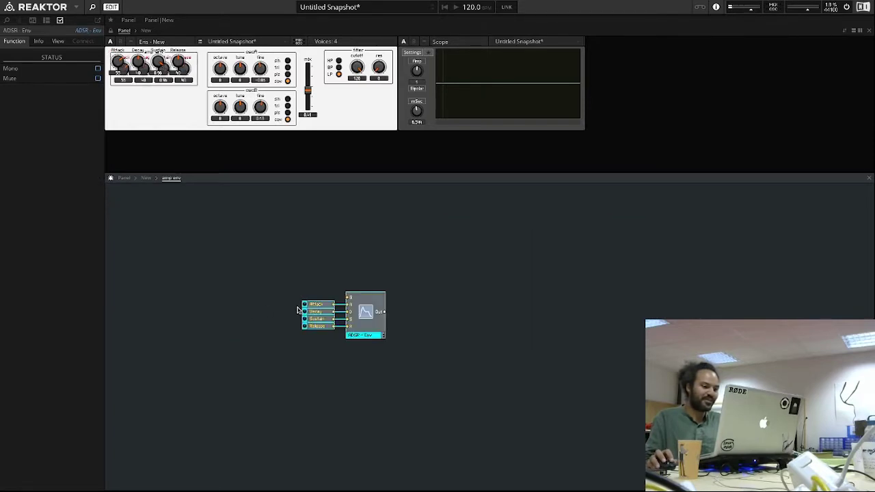
pyautogui.doubleClick(327, 261)
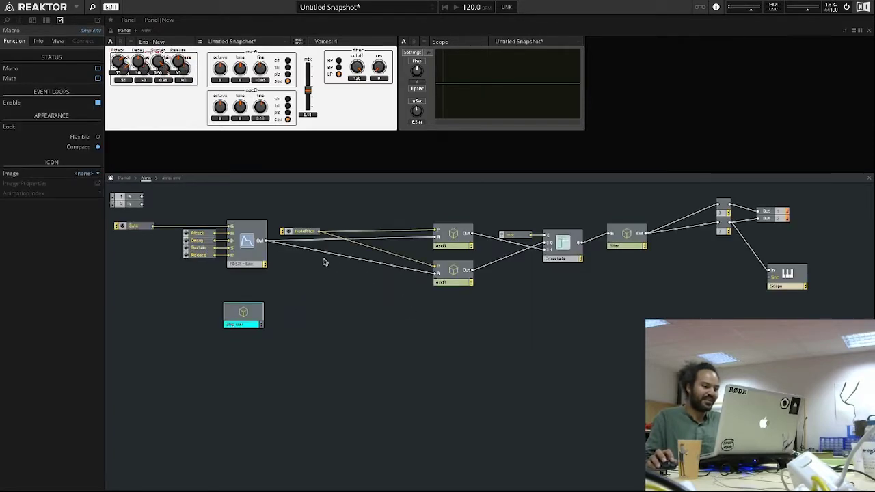
pyautogui.moveTo(249, 315); pyautogui.dragTo(291, 300)
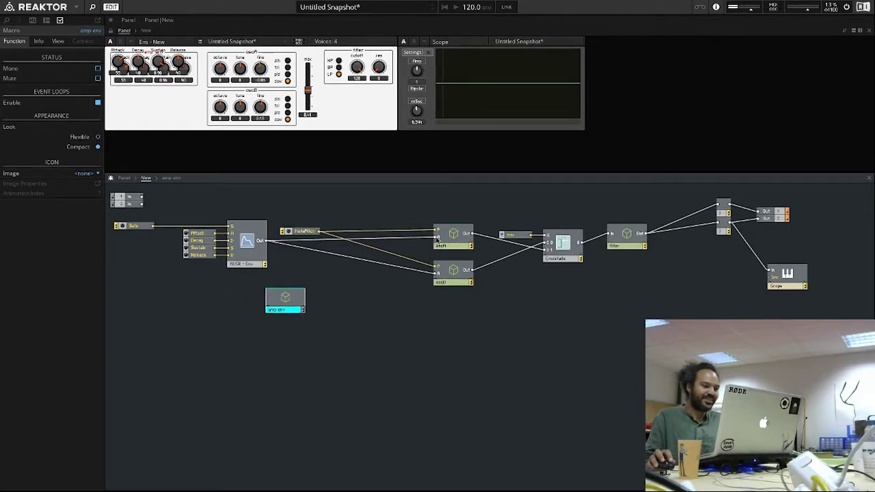
# Wire the amp env macro's output to the amplitude inputs of both oscillators, and connect Gate to a new G input on the macro
pyautogui.moveTo(389, 262); pyautogui.dragTo(304, 297)
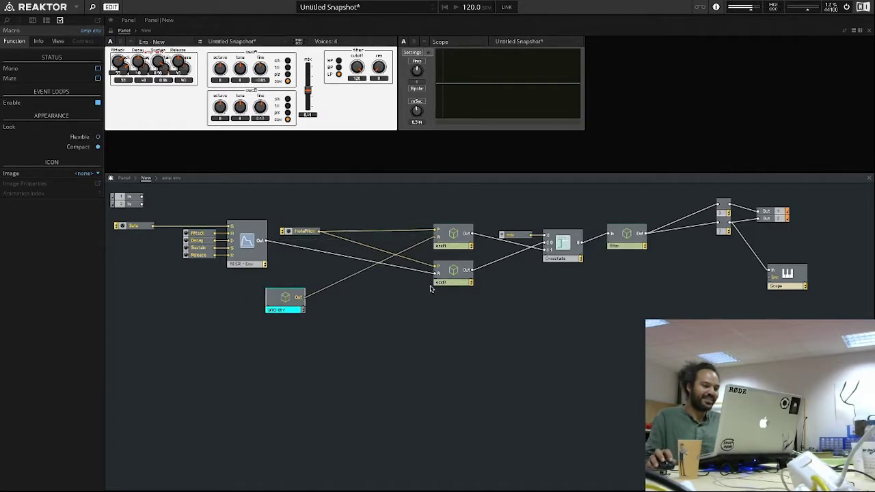
pyautogui.moveTo(438, 275); pyautogui.dragTo(305, 297)
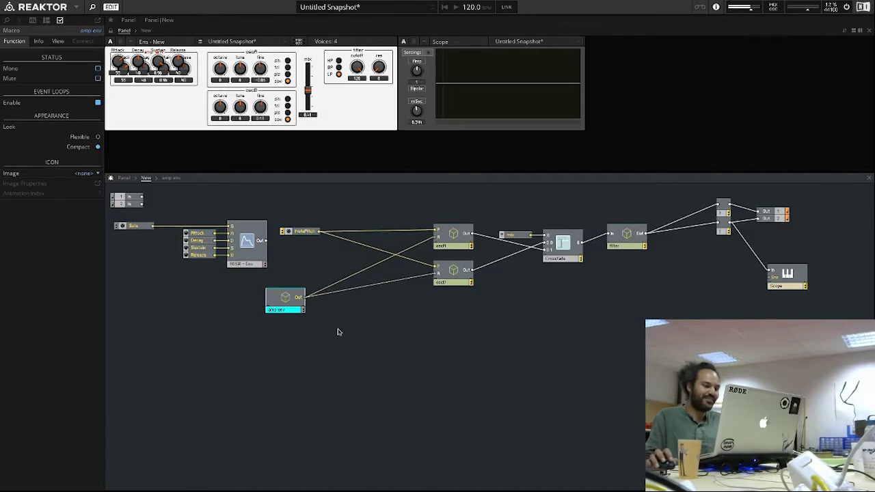
pyautogui.moveTo(153, 226); pyautogui.dragTo(273, 302)
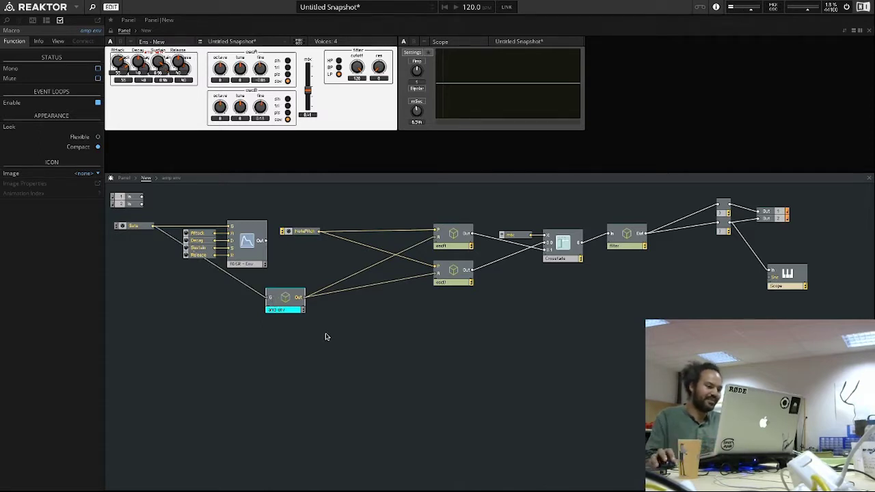
# Inside the amp env macro, connect the G port to the ADSR gate input and the envelope output to the Out port
pyautogui.doubleClick(285, 301)
pyautogui.moveTo(342, 267); pyautogui.dragTo(324, 299)
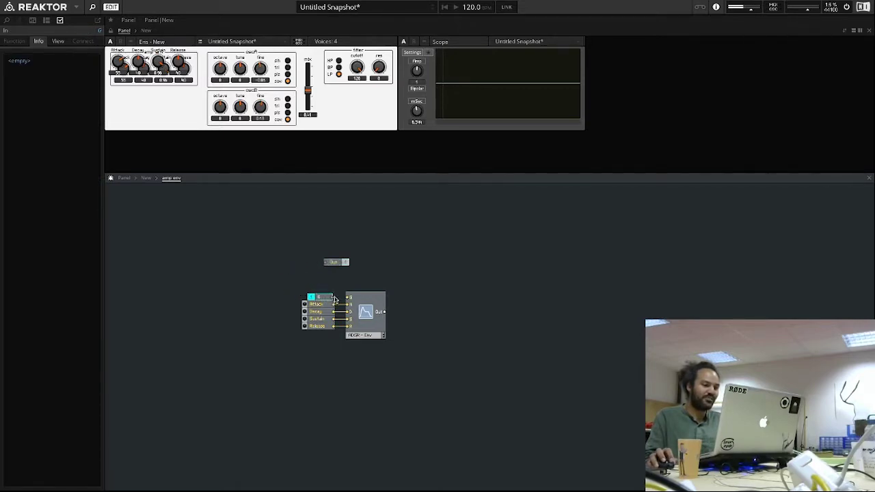
pyautogui.moveTo(340, 265); pyautogui.dragTo(409, 314)
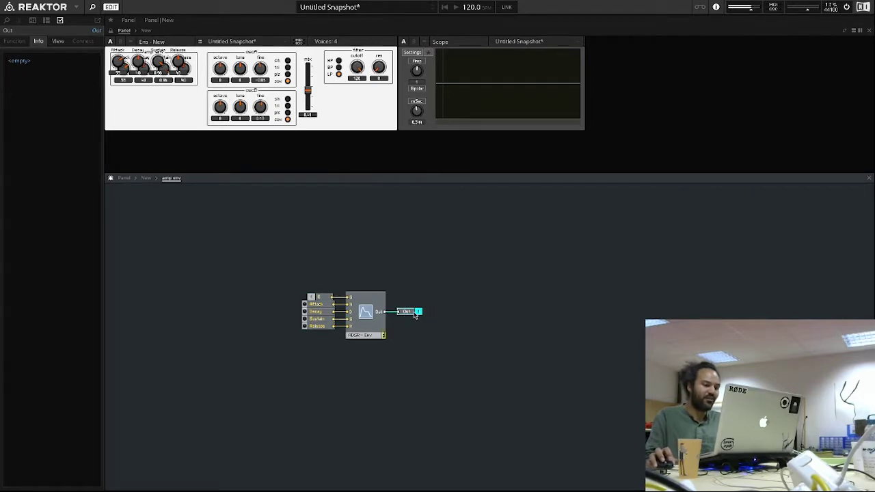
pyautogui.doubleClick(376, 253)
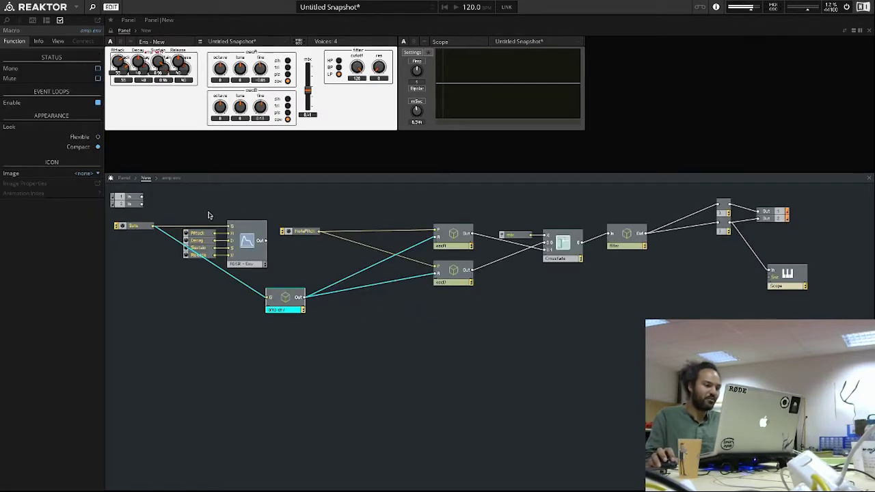
# Delete the original ADSR envelope with its four knobs and move the amp env macro into its place beside Gate
pyautogui.moveTo(209, 215); pyautogui.dragTo(266, 268)
pyautogui.press('Delete')
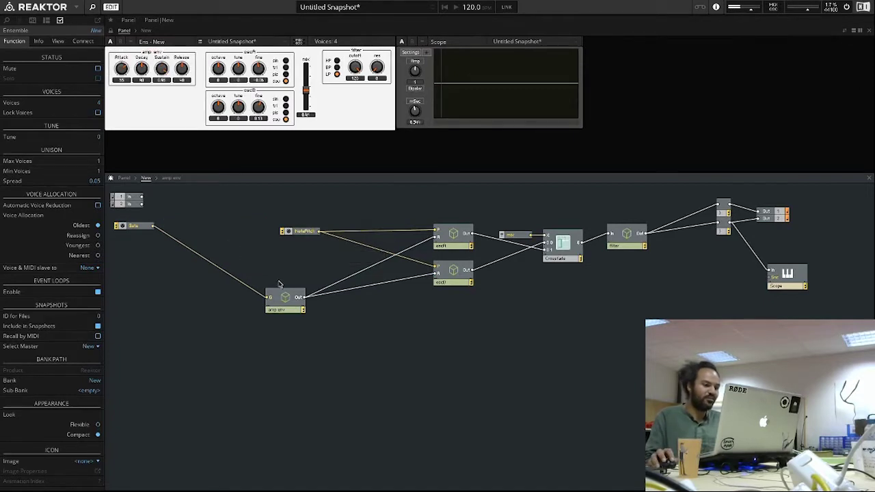
pyautogui.doubleClick(290, 303)
pyautogui.doubleClick(368, 370)
pyautogui.moveTo(290, 304); pyautogui.dragTo(215, 234)
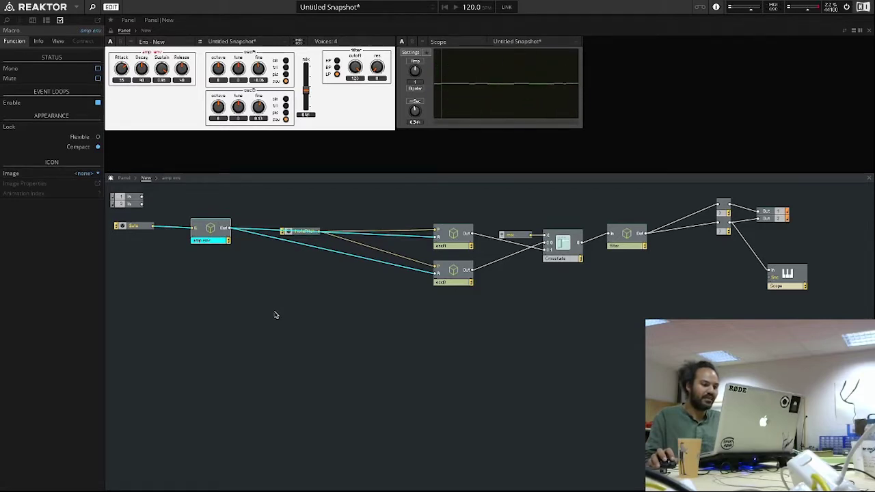
# Duplicate the amp env macro, rename the copy "filt env", and place it below the oscillators
pyautogui.doubleClick(213, 232)
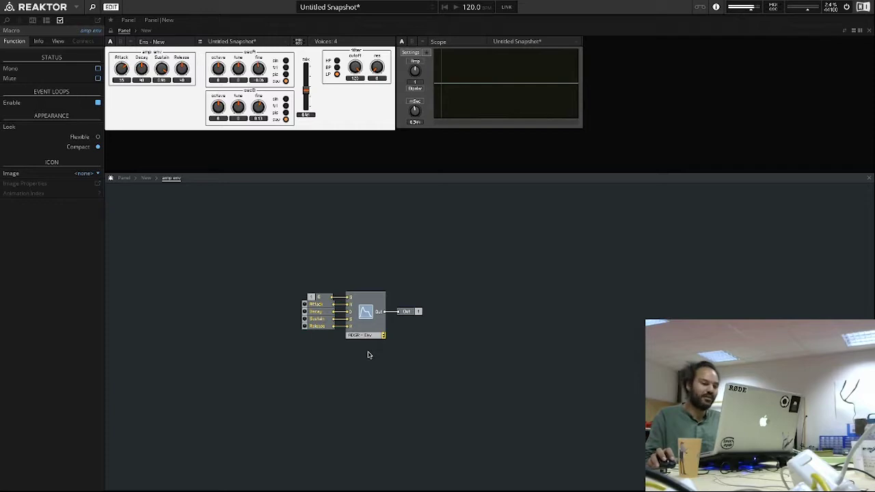
pyautogui.doubleClick(366, 356)
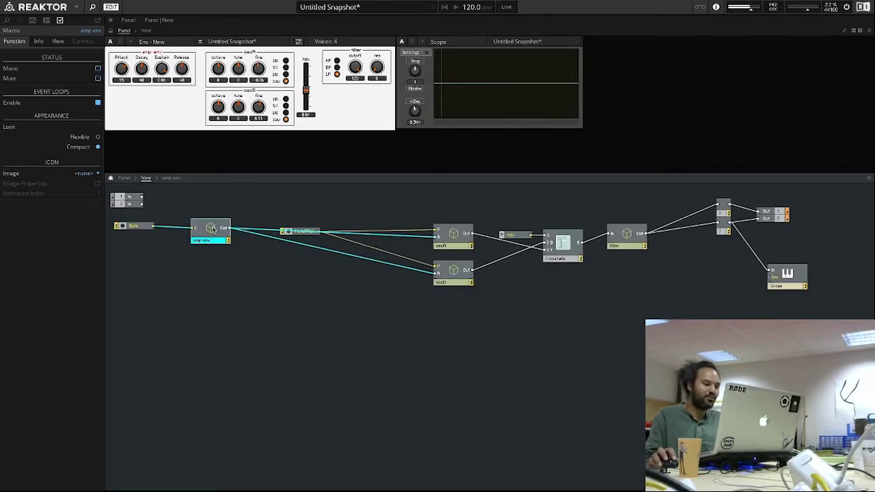
pyautogui.moveTo(213, 232); pyautogui.dragTo(268, 333)
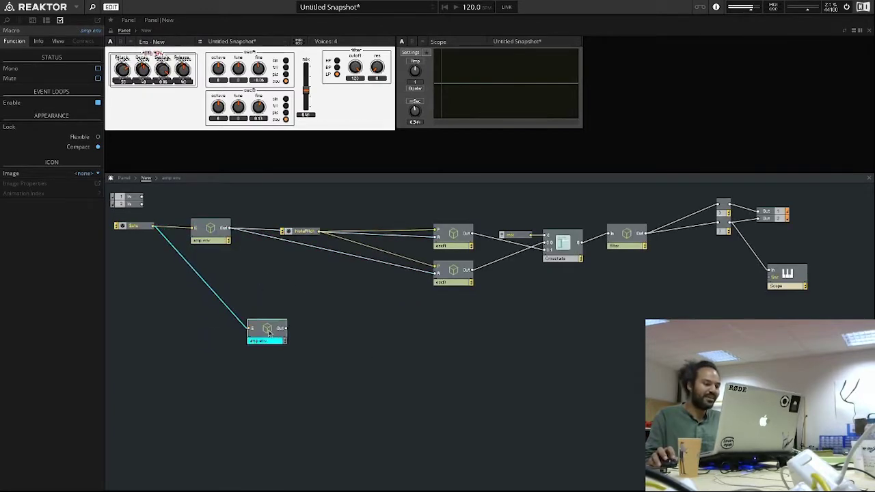
pyautogui.press('BackSpace')
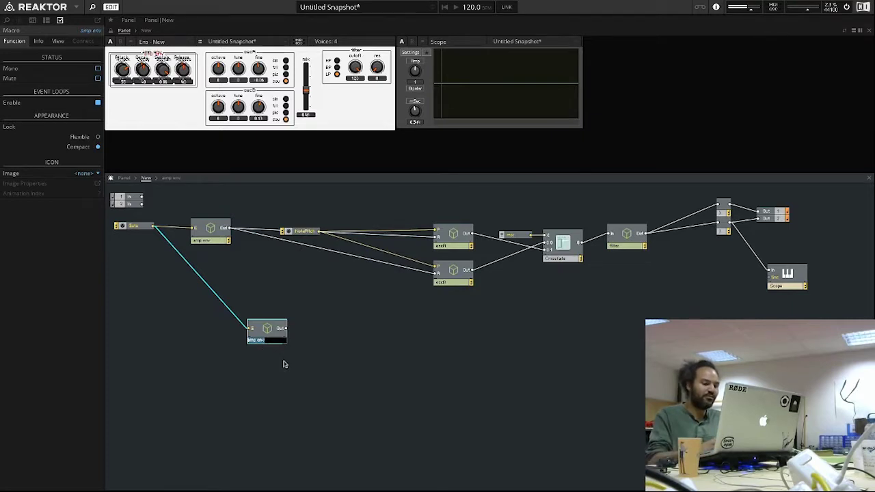
pyautogui.write('filt env')
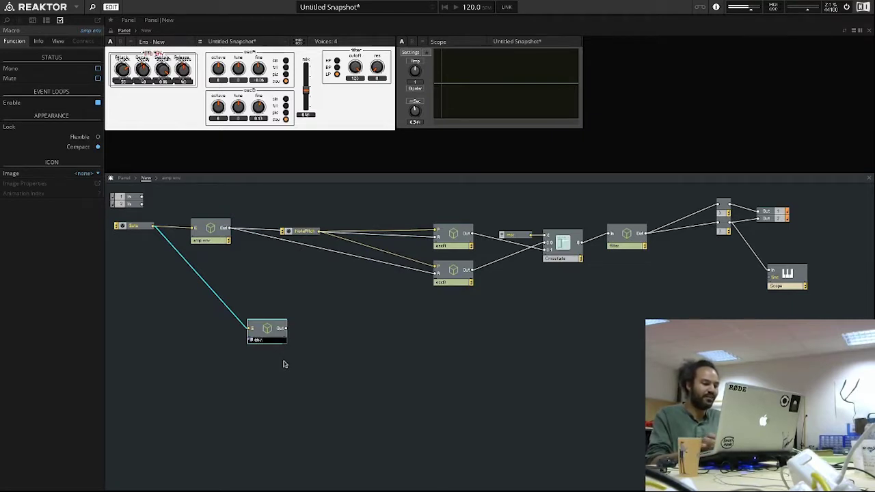
pyautogui.press('Return')
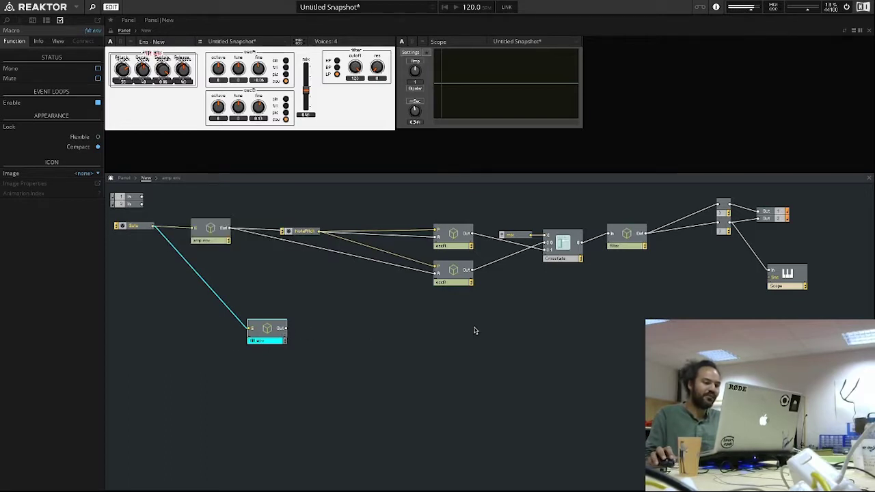
pyautogui.moveTo(266, 332); pyautogui.dragTo(452, 340)
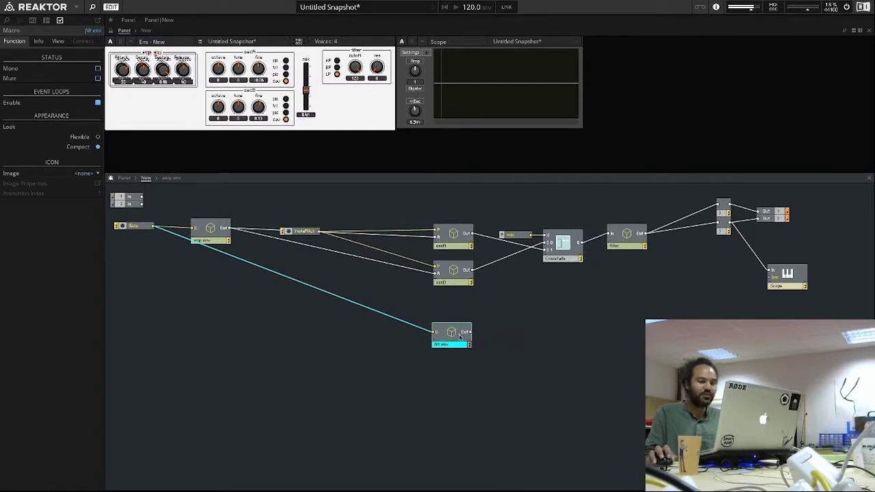
# Add a second In port inside the filter macro and line it up with the cutoff knob, away from the 2-Pole Filter
pyautogui.doubleClick(629, 237)
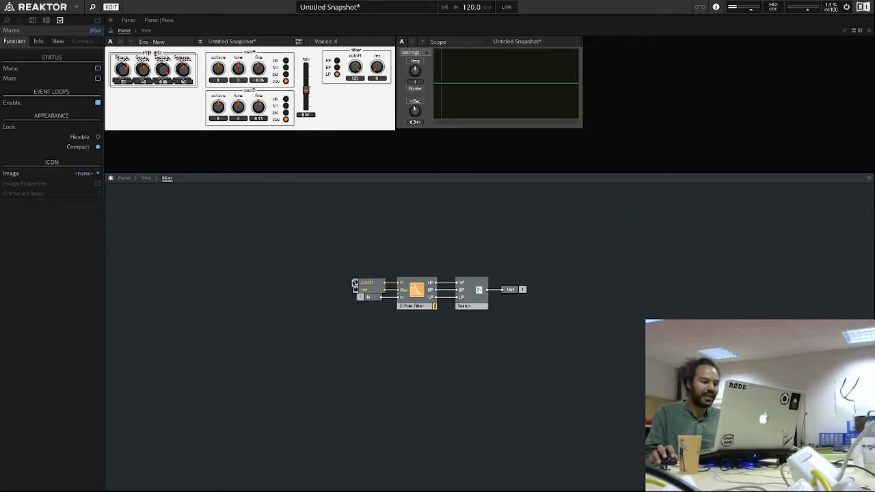
pyautogui.click(374, 284)
pyautogui.moveTo(374, 283); pyautogui.dragTo(268, 220)
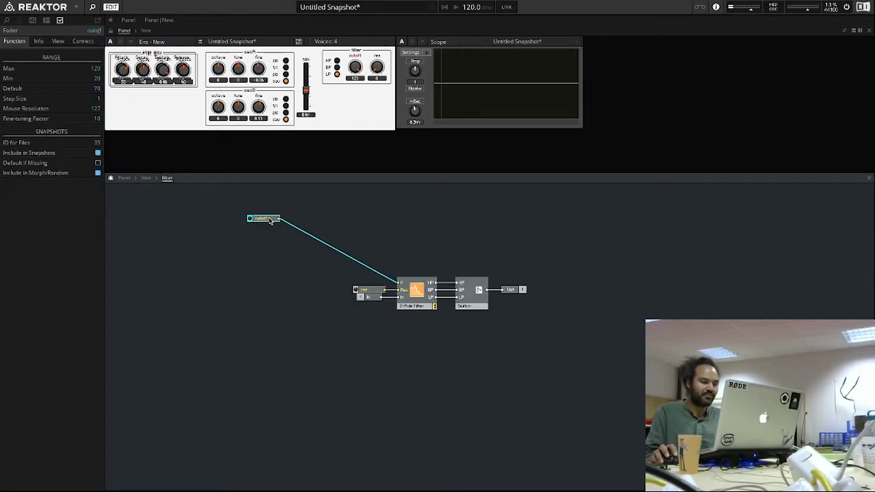
pyautogui.click(271, 251)
pyautogui.doubleClick(271, 251)
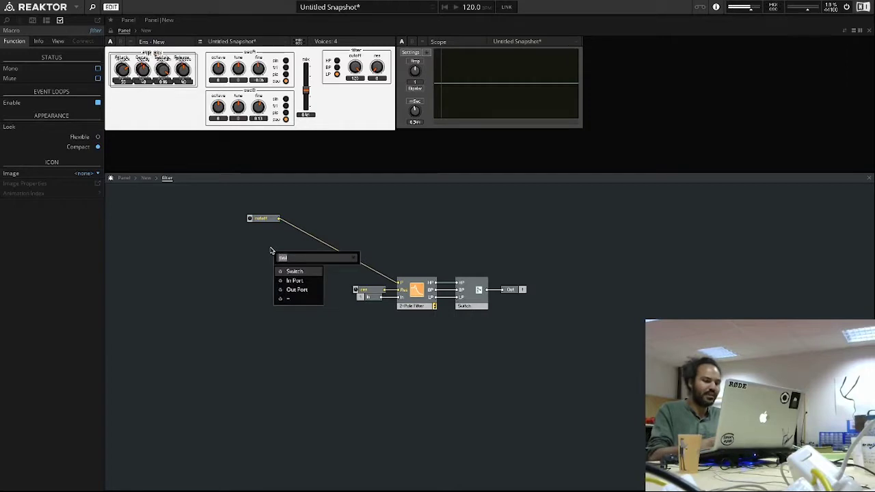
pyautogui.write('in')
pyautogui.press('Return')
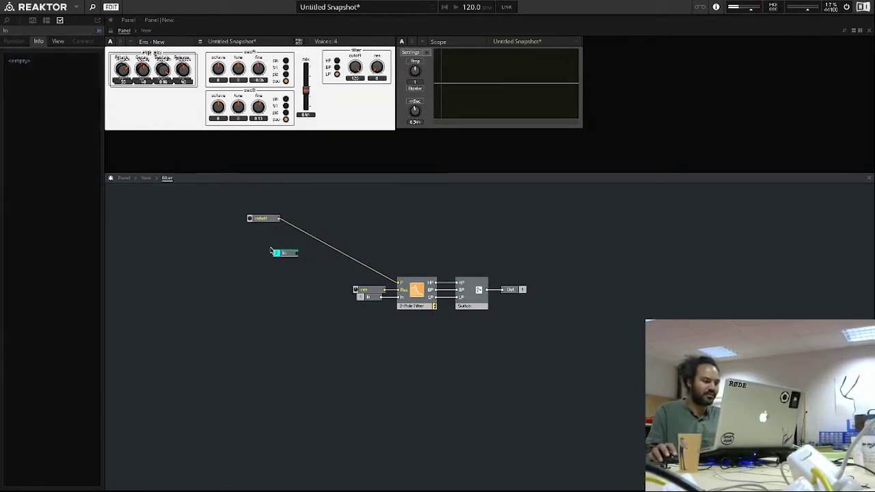
pyautogui.moveTo(292, 257)
pyautogui.mouseDown()
pyautogui.moveTo(272, 229)
pyautogui.moveTo(297, 266)
pyautogui.mouseUp()
pyautogui.keyDown('shift'); pyautogui.click(272, 219); pyautogui.keyUp('shift')
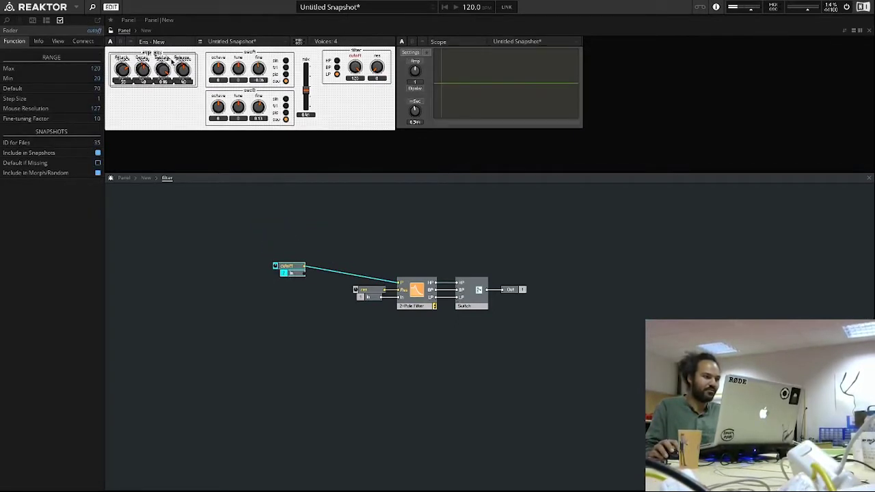
# Shift the filter macro slightly lower in the instrument structure and rename its new input port "C"
pyautogui.doubleClick(330, 233)
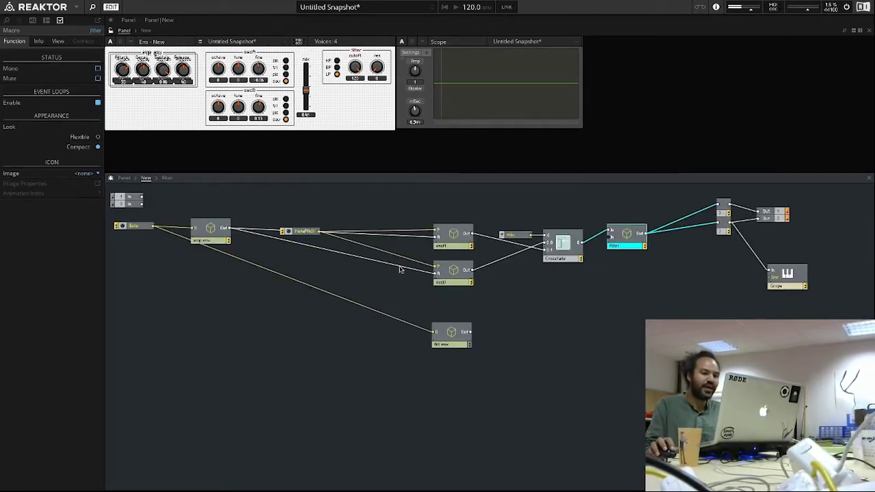
pyautogui.moveTo(625, 236); pyautogui.dragTo(633, 251)
pyautogui.doubleClick(633, 251)
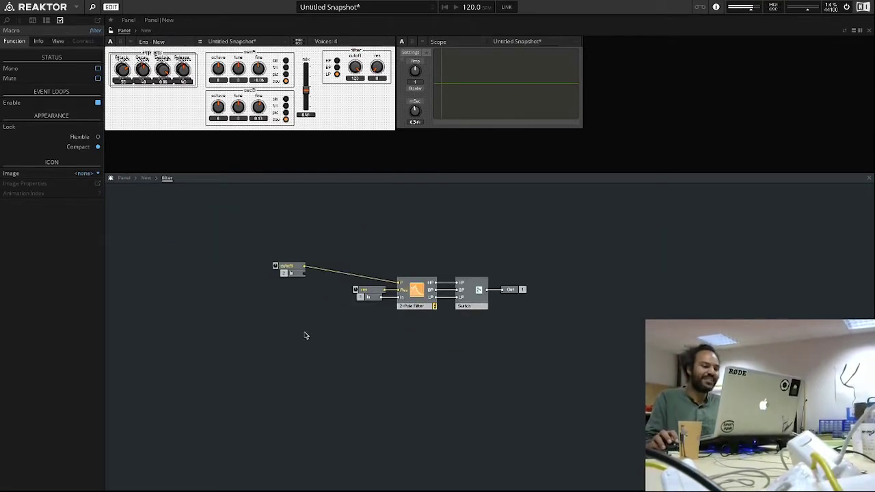
pyautogui.click(292, 273)
pyautogui.doubleClick(377, 364)
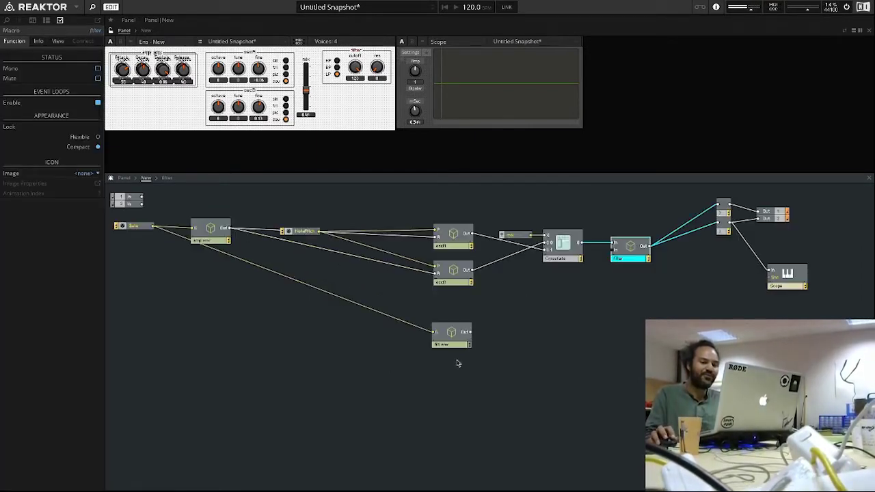
pyautogui.doubleClick(632, 251)
pyautogui.click(292, 273)
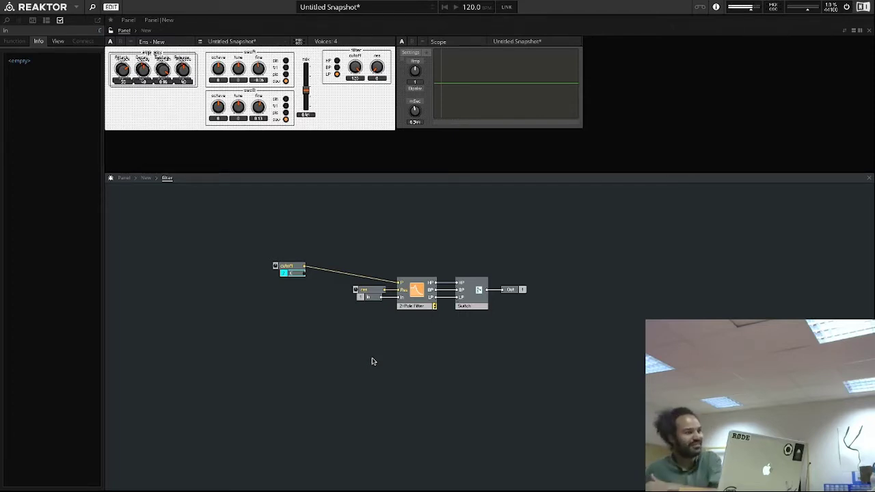
# Lower the filter cutoff knob to 20, then raise it to a mid-range value
pyautogui.click(357, 71)
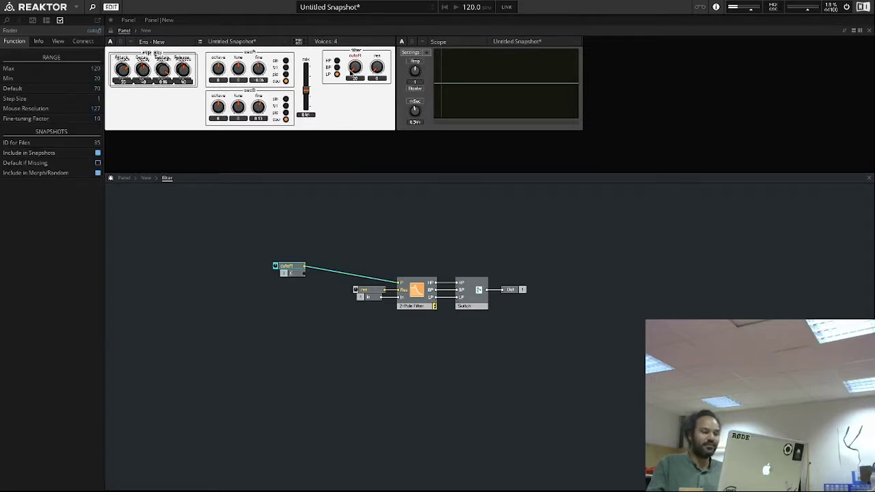
pyautogui.moveTo(357, 72)
pyautogui.mouseDown()
pyautogui.moveTo(366, 3)
pyautogui.moveTo(355, 87)
pyautogui.mouseUp()
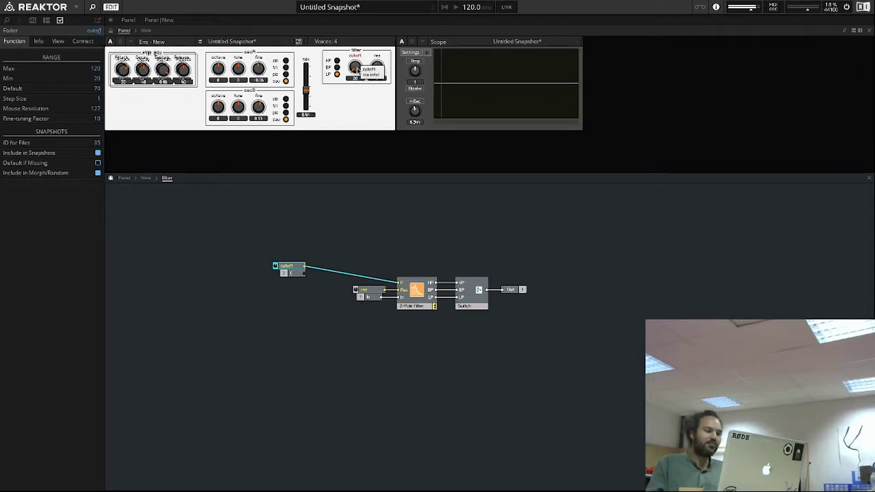
pyautogui.scroll(2, 358, 69)
pyautogui.moveTo(358, 69); pyautogui.dragTo(358, 44)
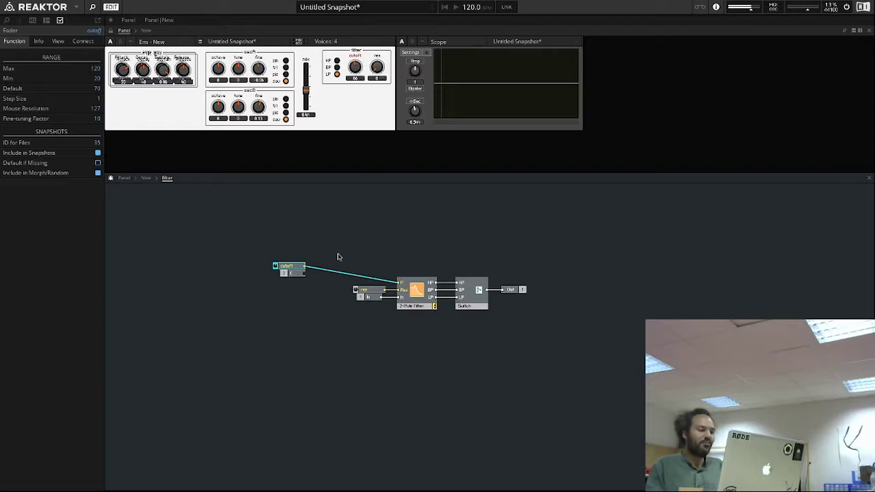
# Insert an Add module summing the cutoff knob and the C port, wire it to the 2-Pole Filter's P input, and align the modules
pyautogui.click(350, 228)
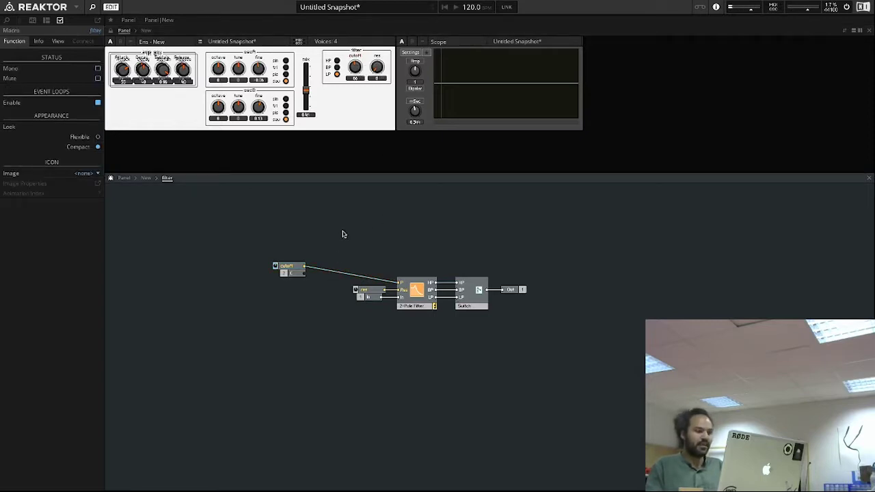
pyautogui.doubleClick(345, 236)
pyautogui.write('In')
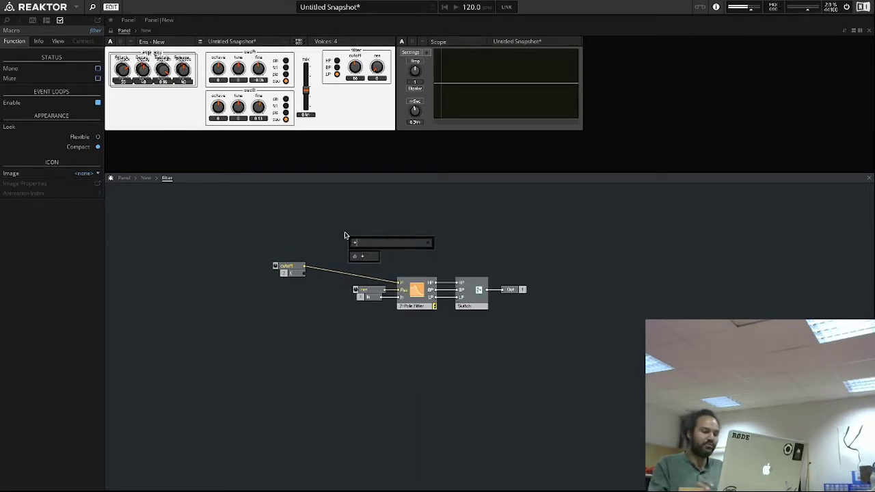
pyautogui.press('Return')
pyautogui.moveTo(306, 268); pyautogui.dragTo(333, 282)
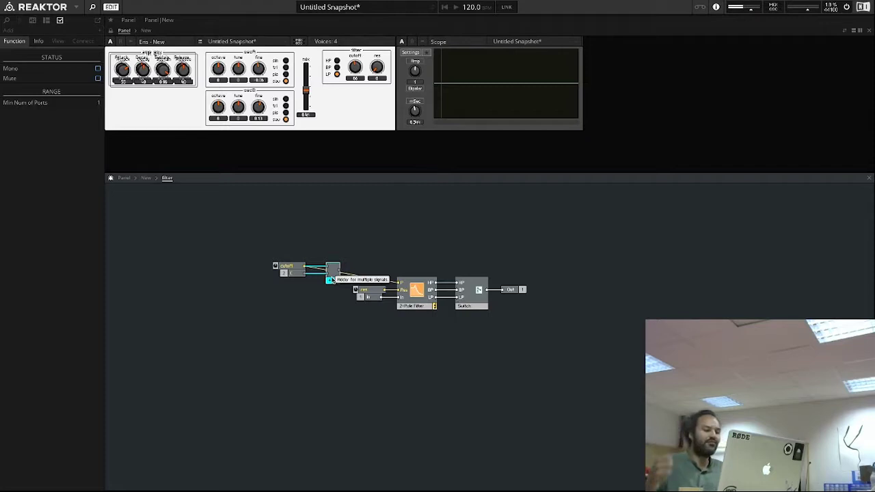
pyautogui.moveTo(340, 273); pyautogui.dragTo(398, 282)
pyautogui.moveTo(341, 300); pyautogui.dragTo(271, 257)
pyautogui.moveTo(333, 284); pyautogui.dragTo(329, 296)
pyautogui.click(333, 314)
pyautogui.click(290, 282)
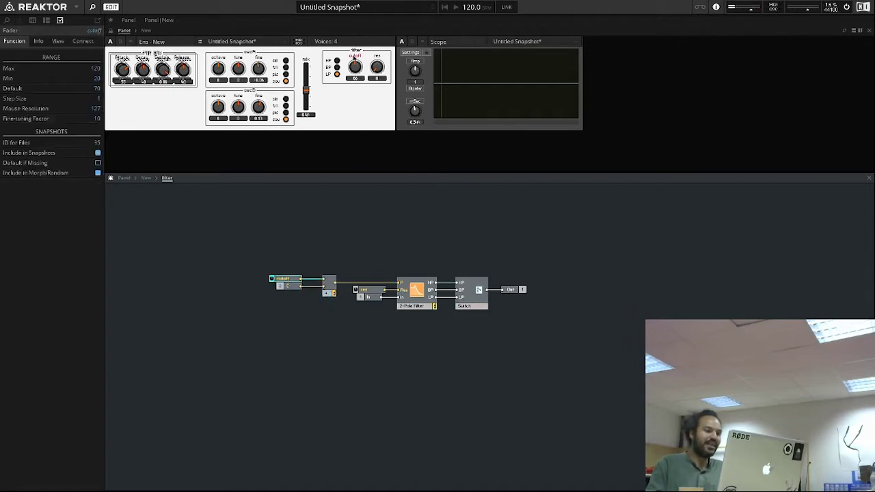
# Return to the instrument structure and try to wire the filt env output to the filter macro's C input
pyautogui.click(302, 211)
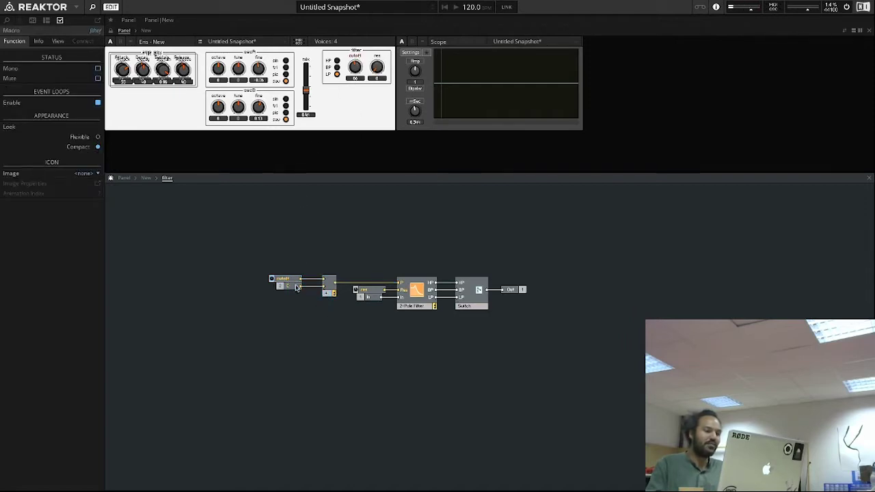
pyautogui.click(298, 286)
pyautogui.click(352, 362)
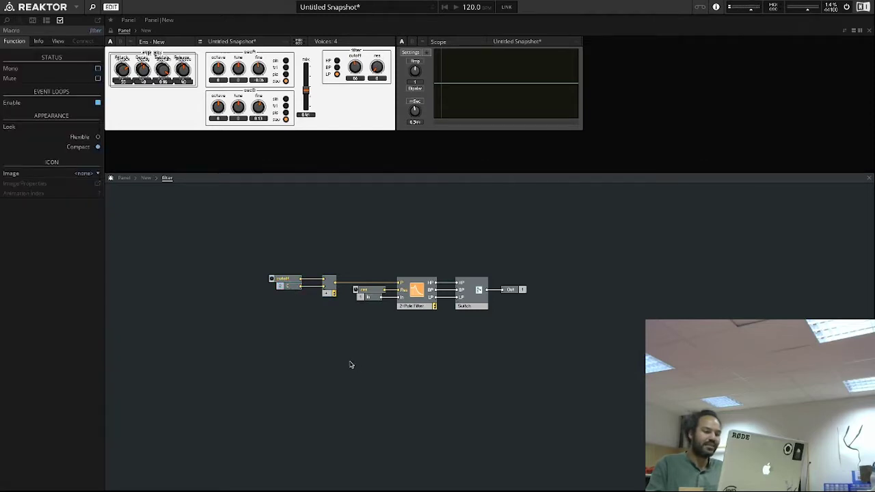
pyautogui.doubleClick(358, 352)
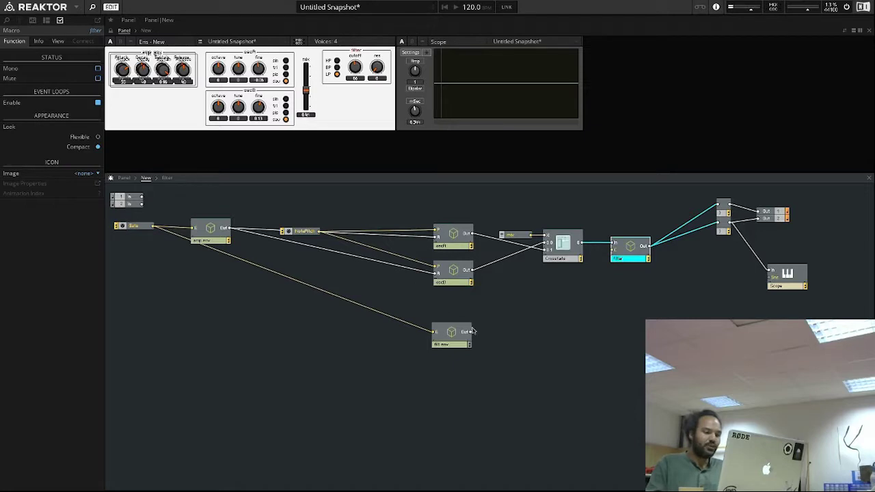
pyautogui.moveTo(471, 332); pyautogui.dragTo(610, 261)
pyautogui.moveTo(470, 335); pyautogui.dragTo(613, 255)
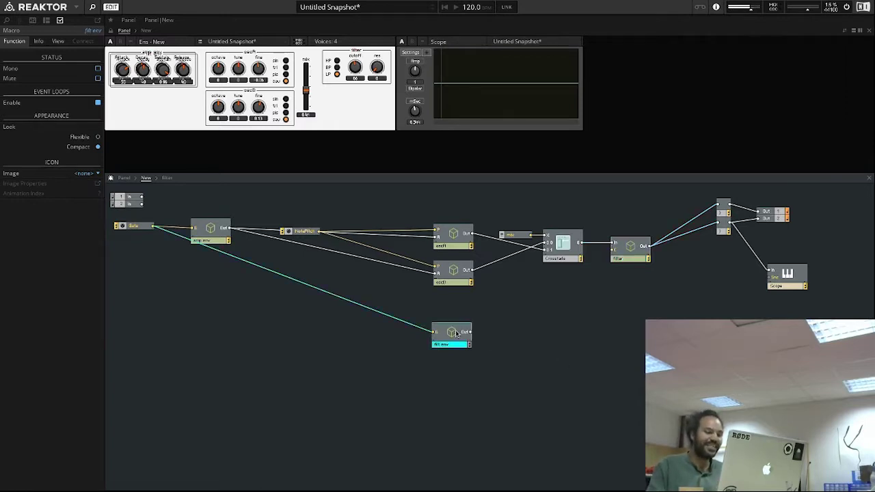
# Insert an A to E module inside the filter macro, placing it just beneath the cutoff knob and C port
pyautogui.doubleClick(457, 334)
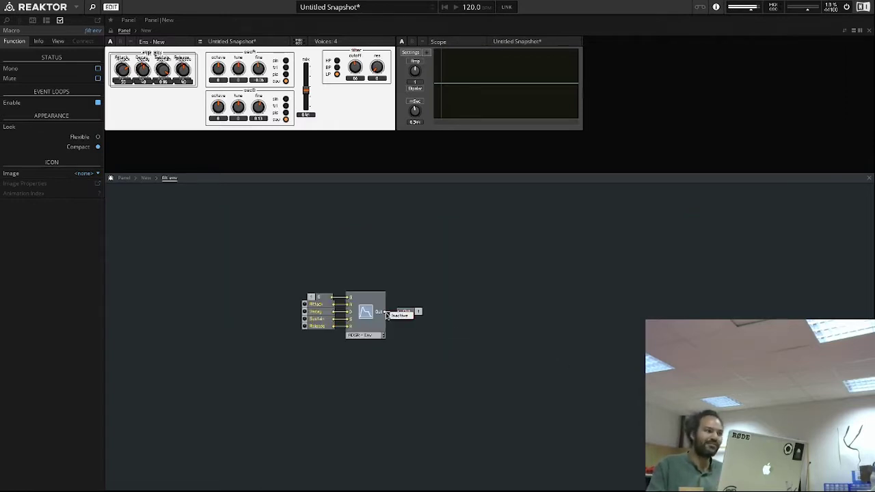
pyautogui.doubleClick(525, 311)
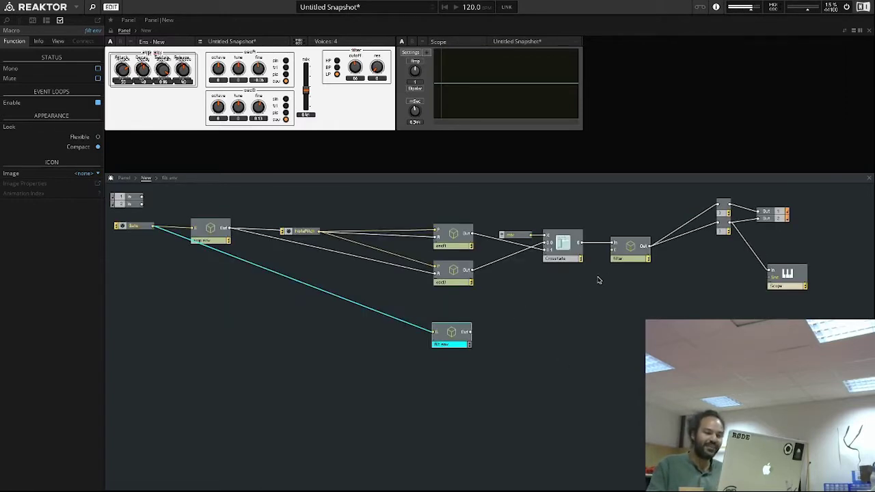
pyautogui.click(630, 247)
pyautogui.doubleClick(629, 248)
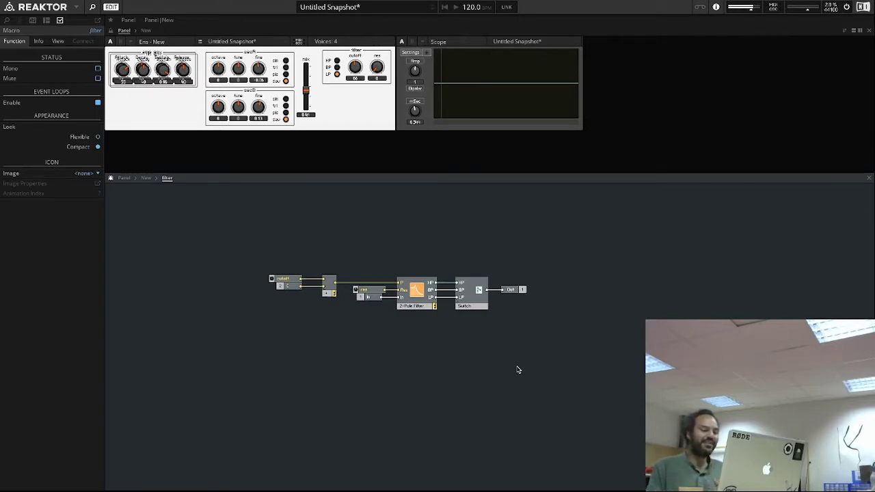
pyautogui.rightClick(278, 313)
pyautogui.moveTo(291, 318)
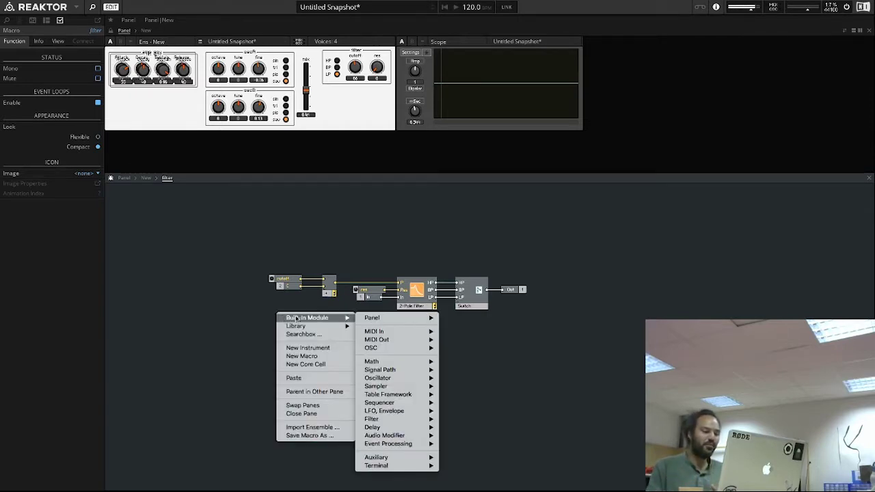
pyautogui.moveTo(399, 458)
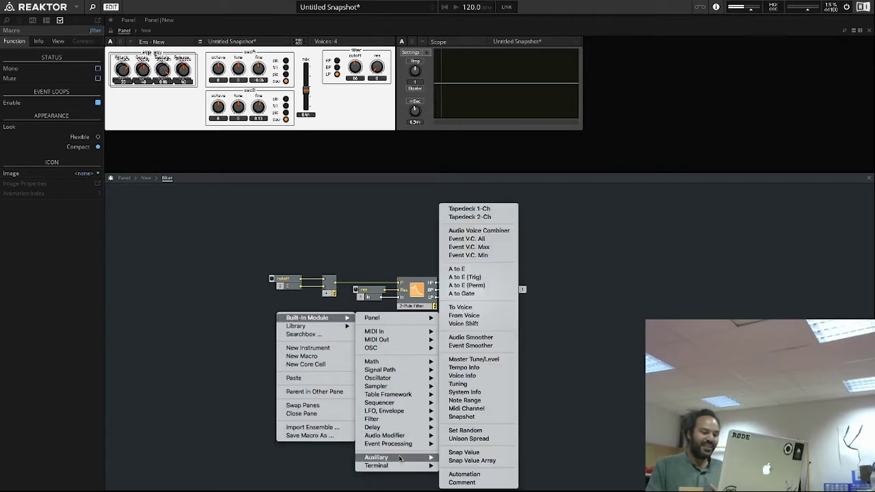
pyautogui.click(471, 271)
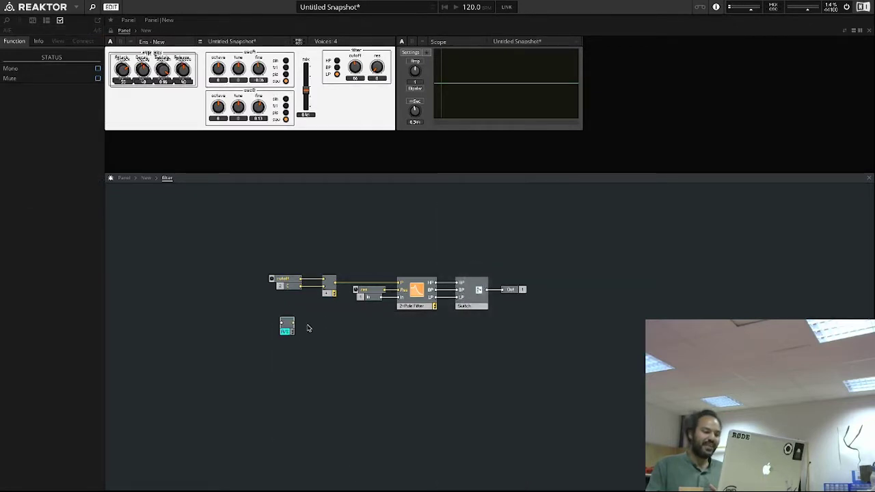
pyautogui.moveTo(286, 332); pyautogui.dragTo(302, 322)
pyautogui.click(299, 292)
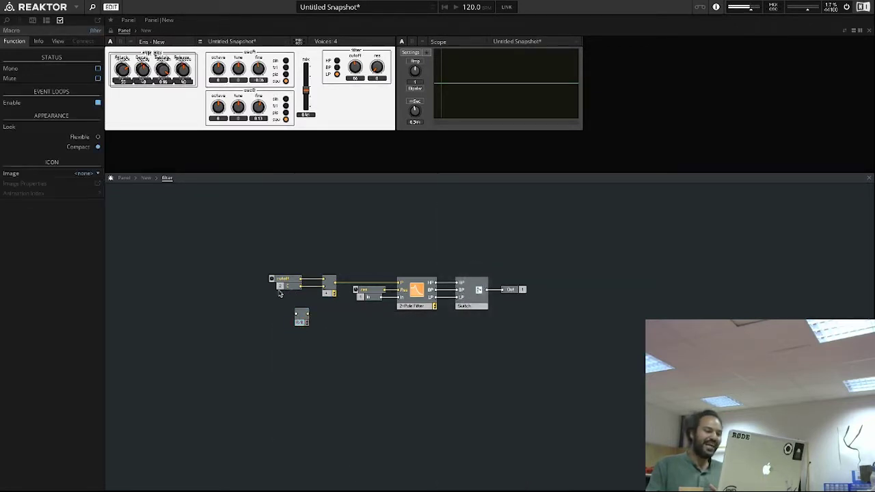
# Move the C port further out and place the A to E module in its path, wiring C through it into the Add module
pyautogui.moveTo(299, 289); pyautogui.dragTo(254, 290)
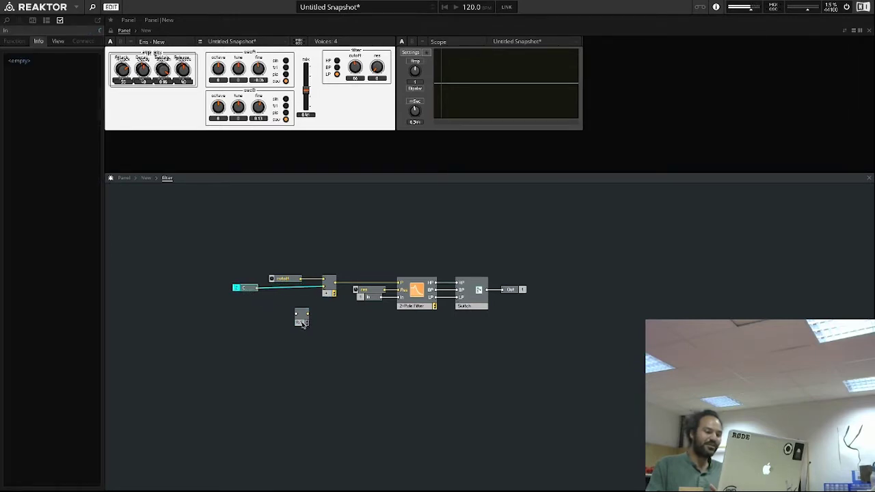
pyautogui.moveTo(303, 324); pyautogui.dragTo(290, 315)
pyautogui.moveTo(257, 290)
pyautogui.mouseDown()
pyautogui.moveTo(289, 315)
pyautogui.moveTo(290, 298)
pyautogui.moveTo(322, 287)
pyautogui.moveTo(287, 279)
pyautogui.moveTo(296, 279)
pyautogui.moveTo(271, 299)
pyautogui.moveTo(243, 290)
pyautogui.mouseUp()
pyautogui.click(243, 288)
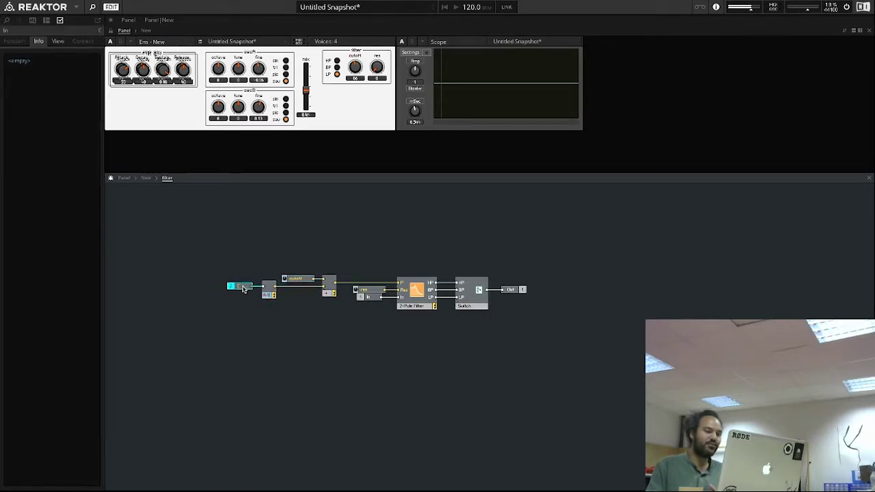
pyautogui.rightClick(273, 342)
pyautogui.moveTo(295, 346)
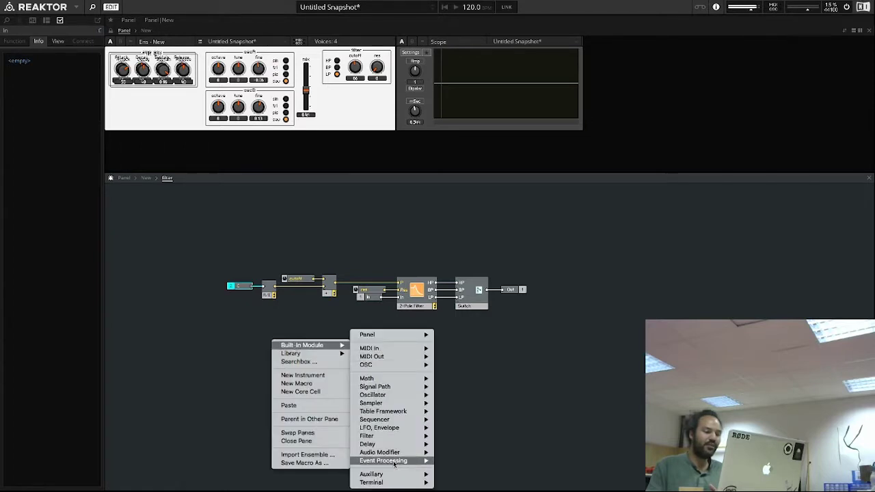
pyautogui.moveTo(392, 475)
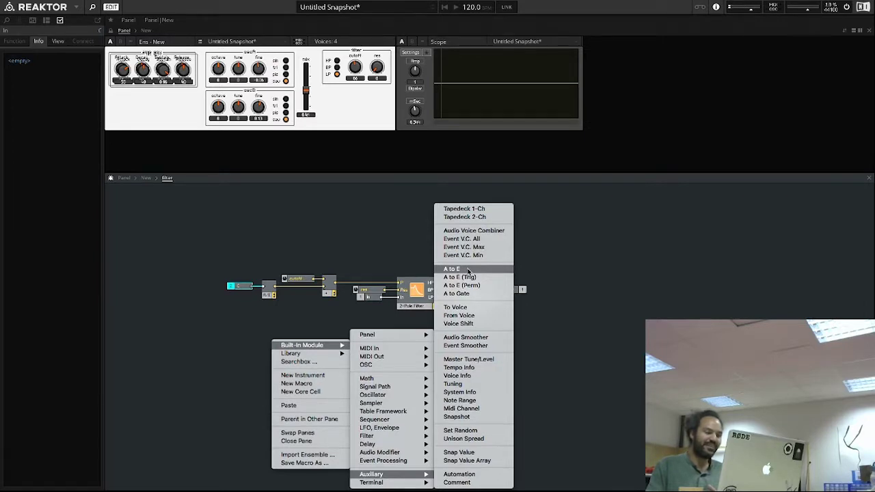
pyautogui.click(230, 350)
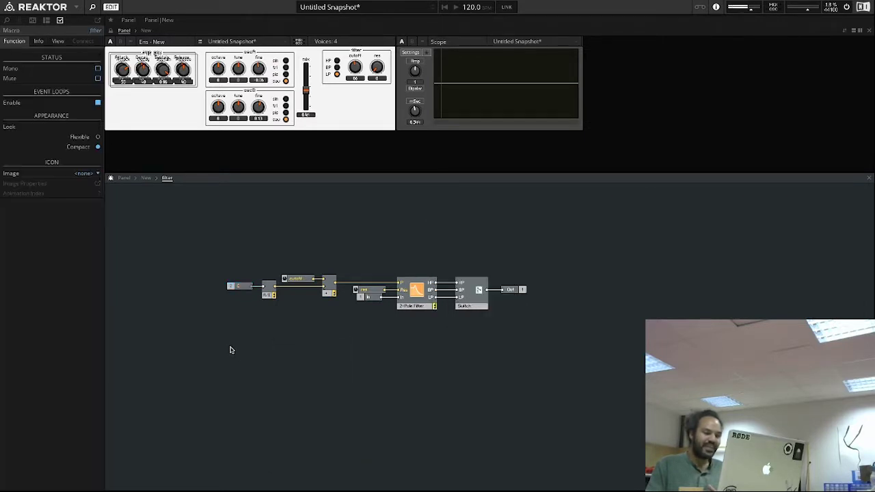
pyautogui.doubleClick(299, 356)
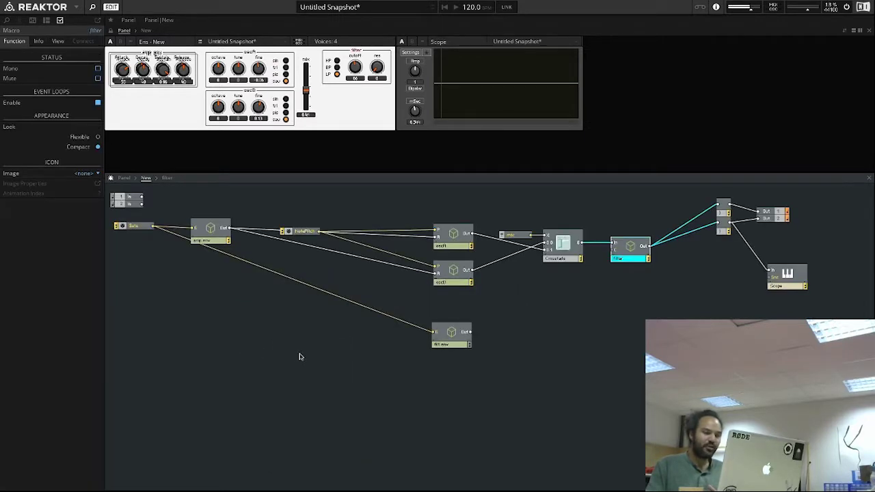
pyautogui.doubleClick(630, 249)
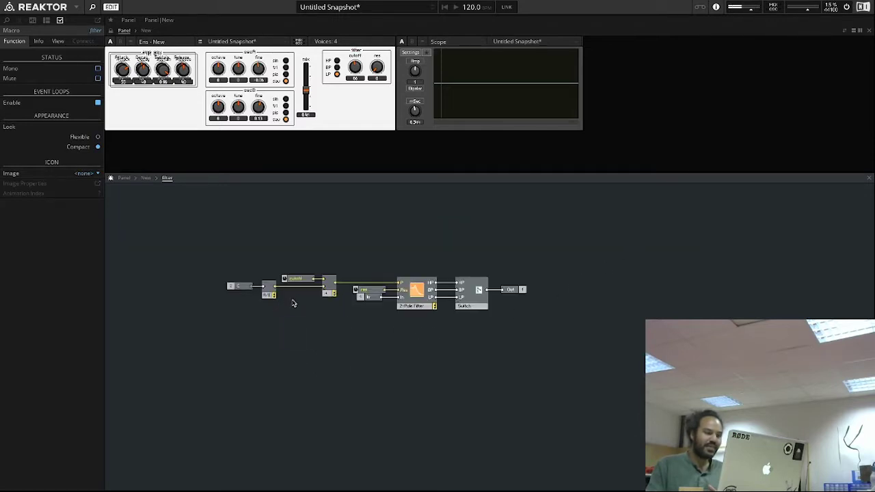
# Trace the modulation path from the C port and cutoff knob through A to E and Add, and read the 2-Pole Filter's P input description
pyautogui.click(242, 288)
pyautogui.click(270, 295)
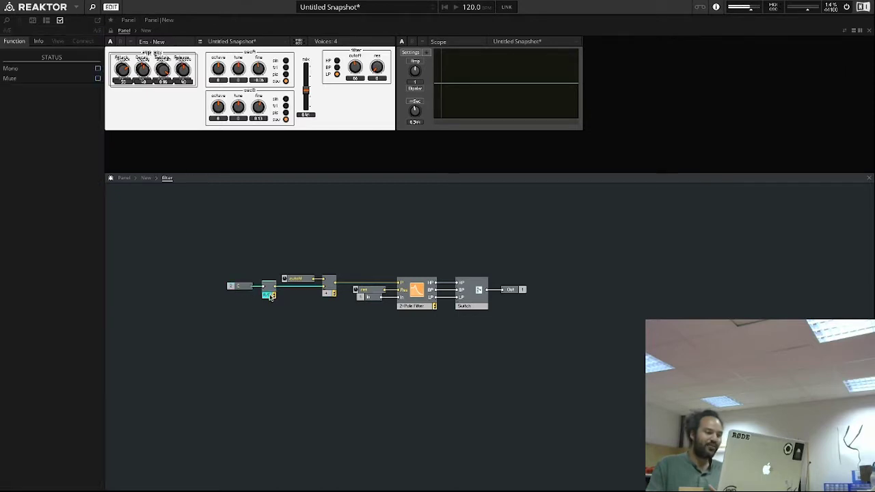
pyautogui.click(297, 282)
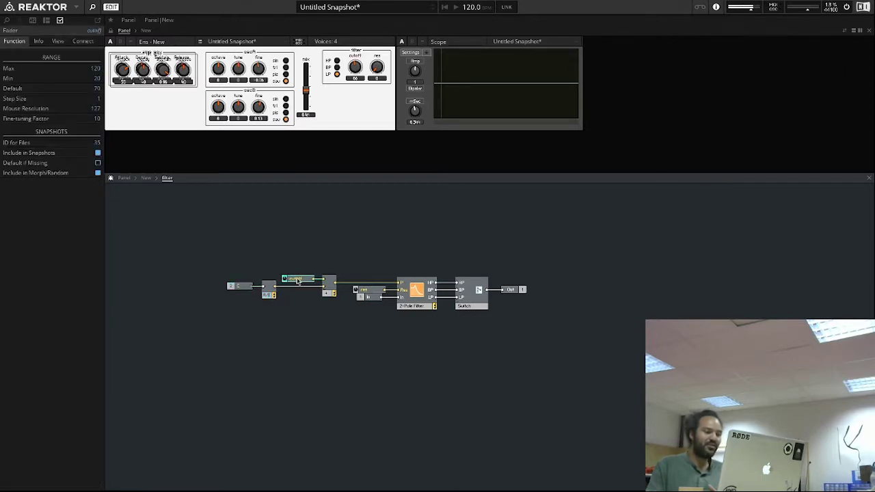
pyautogui.moveTo(356, 71); pyautogui.dragTo(356, 70)
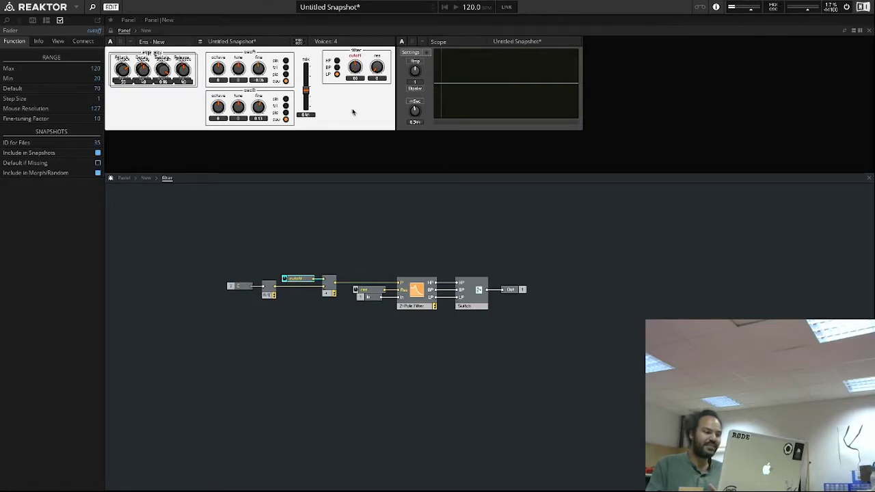
pyautogui.click(329, 290)
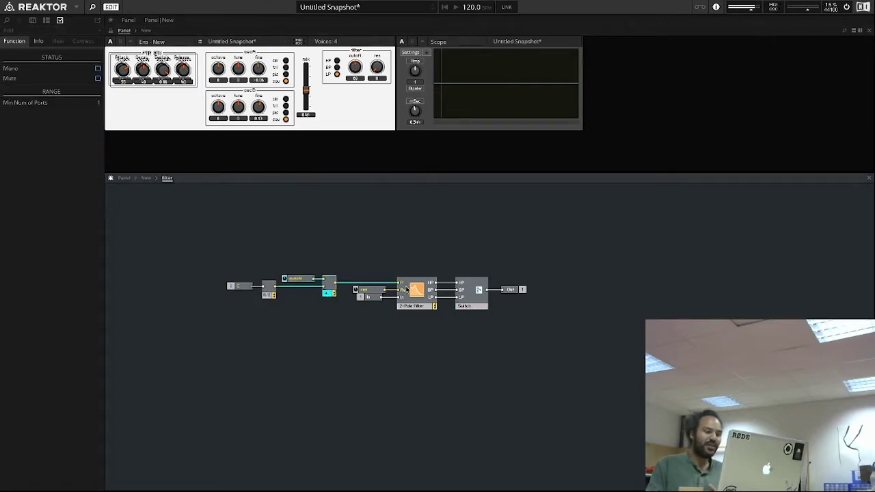
pyautogui.moveTo(404, 285)
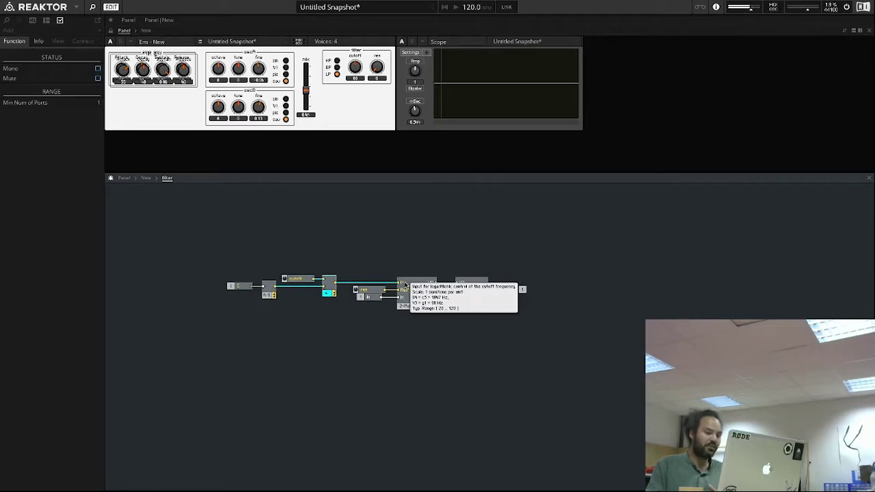
pyautogui.click(417, 294)
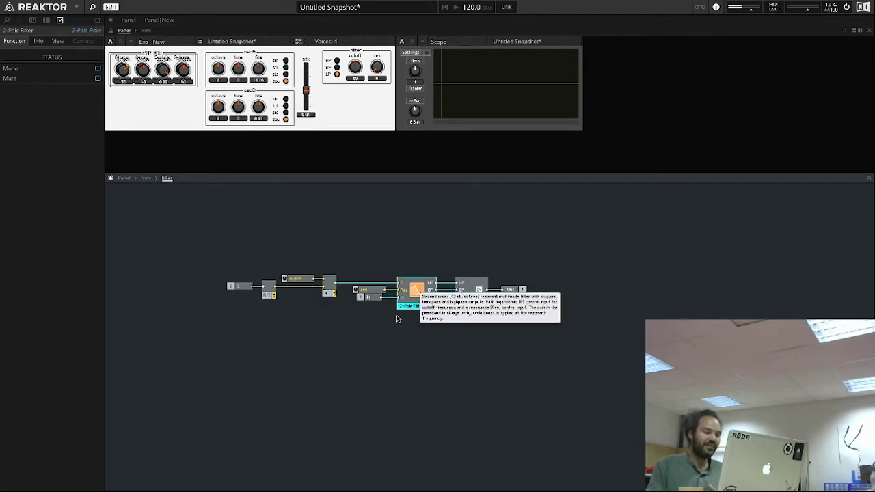
pyautogui.click(243, 289)
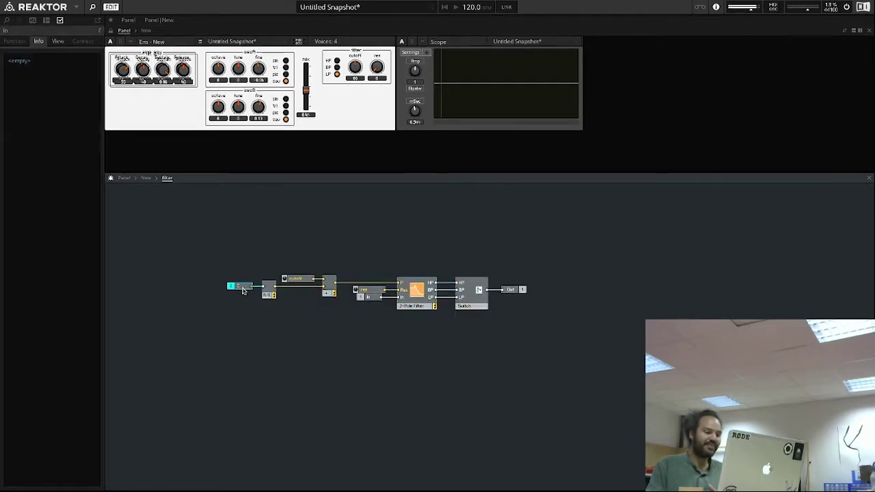
pyautogui.click(270, 294)
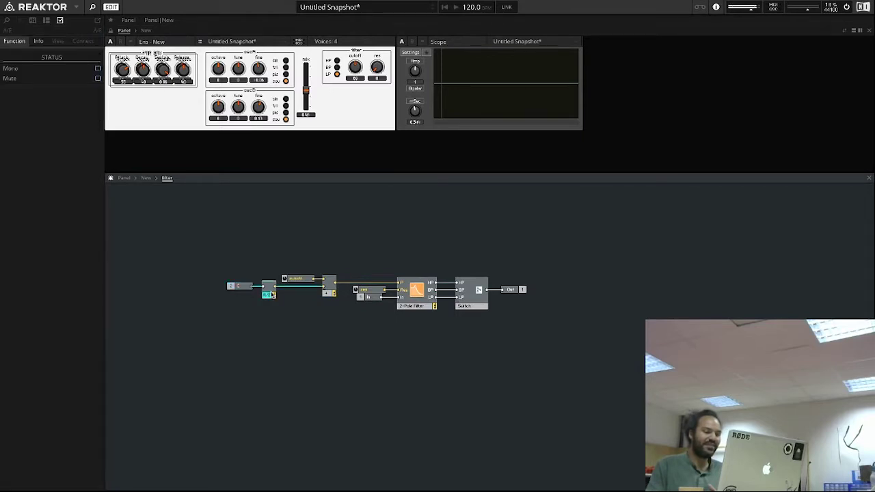
pyautogui.click(330, 293)
pyautogui.click(303, 283)
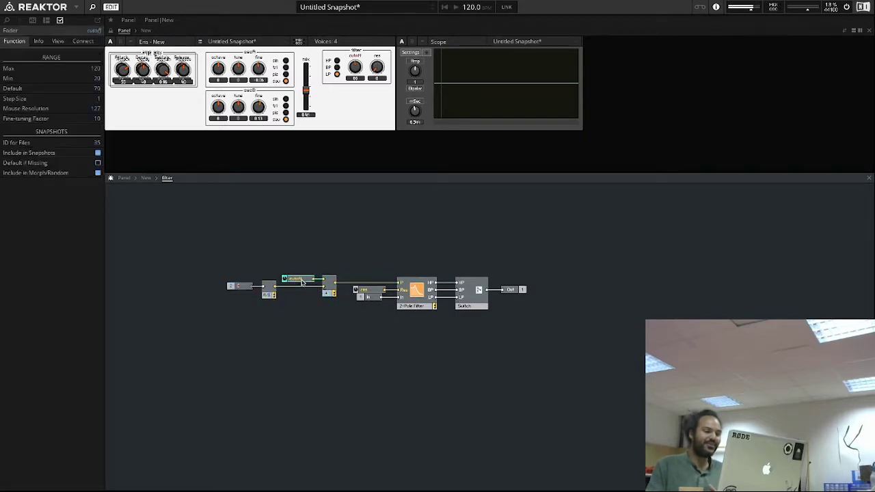
pyautogui.click(415, 288)
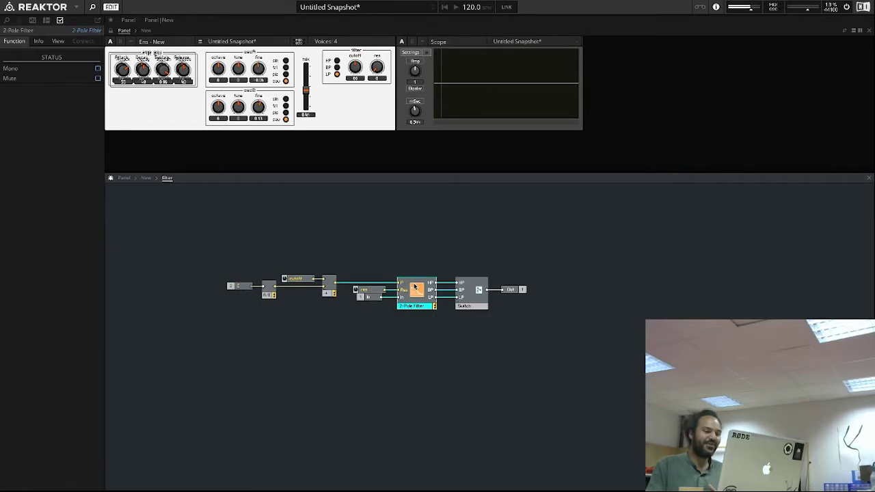
pyautogui.moveTo(402, 283)
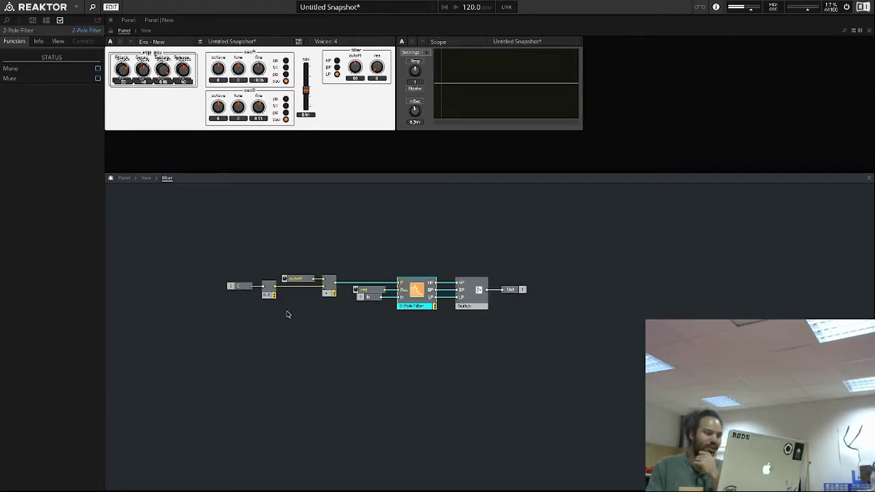
# Wire the filt env macro's output to the filter macro's C input in the instrument structure and check inside the filter macro
pyautogui.doubleClick(334, 349)
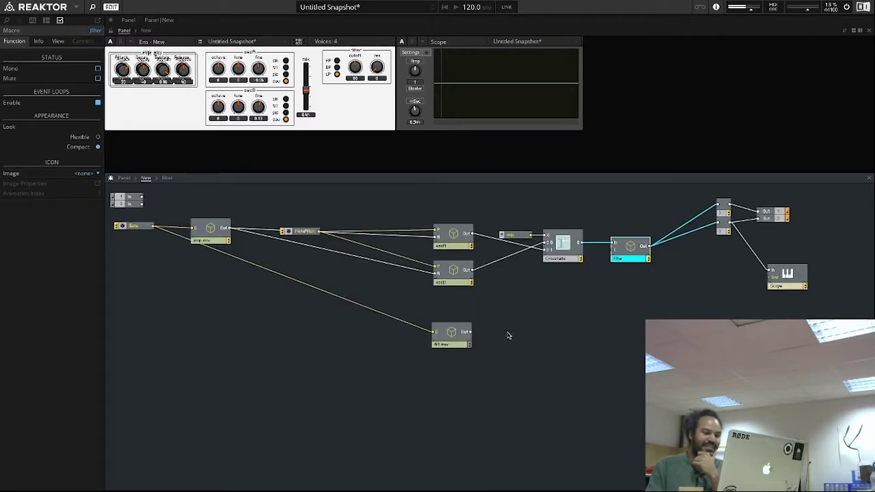
pyautogui.moveTo(472, 332); pyautogui.dragTo(613, 250)
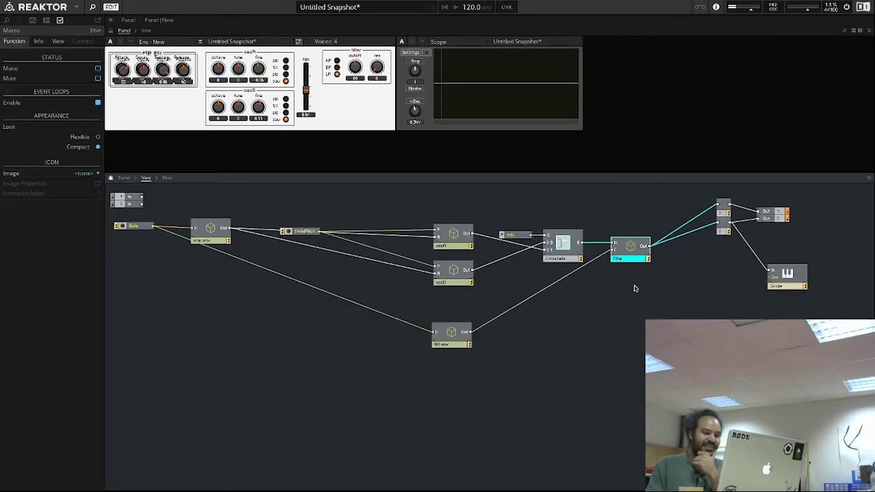
pyautogui.doubleClick(630, 249)
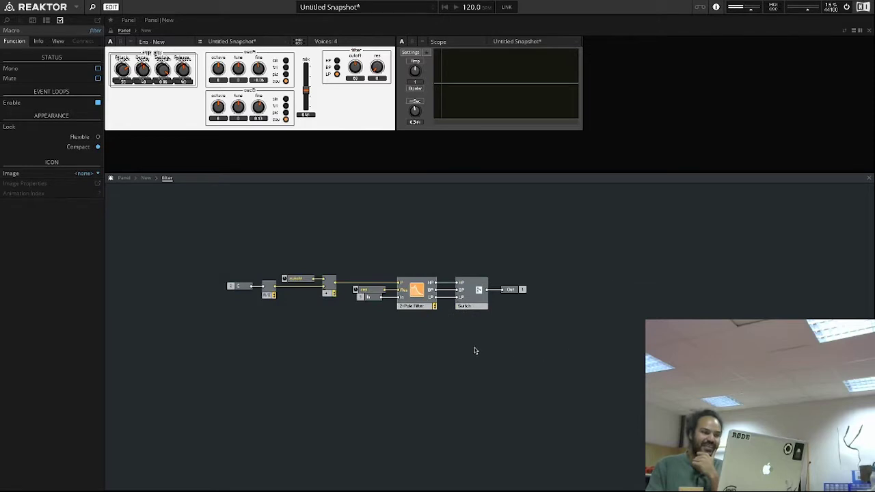
pyautogui.doubleClick(445, 350)
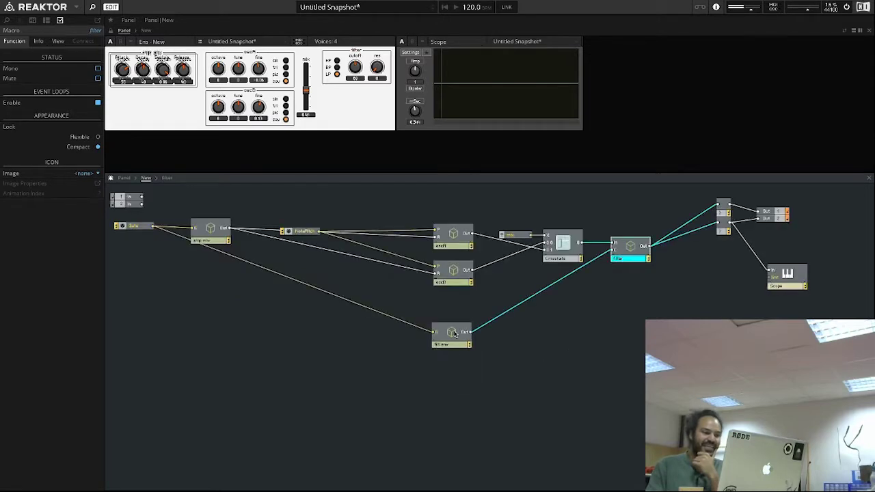
# Shift the amp env macro slightly closer to the NotePitch module, and inspect the contents of the amp env and filt env macros
pyautogui.moveTo(212, 229); pyautogui.dragTo(221, 234)
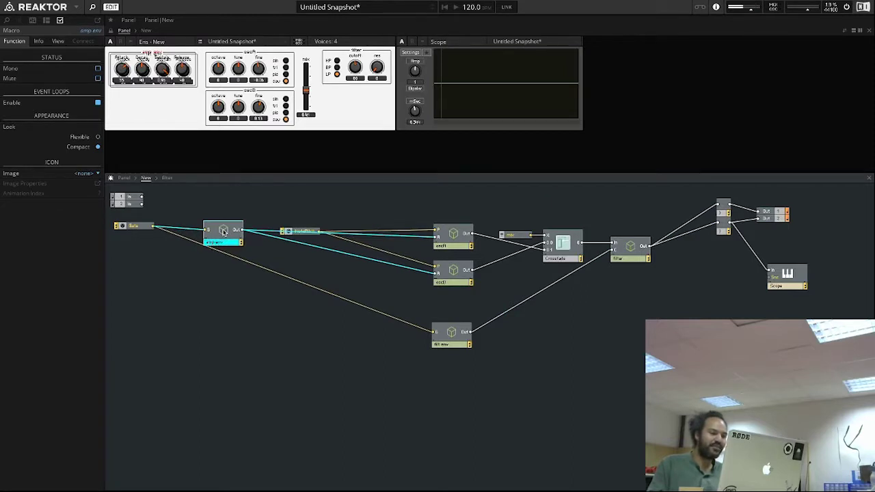
pyautogui.doubleClick(224, 236)
pyautogui.doubleClick(271, 246)
pyautogui.doubleClick(454, 333)
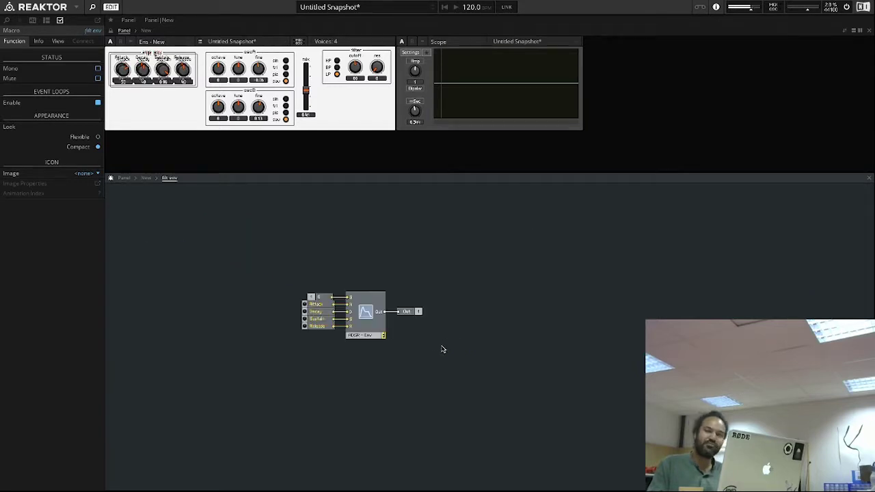
pyautogui.doubleClick(443, 349)
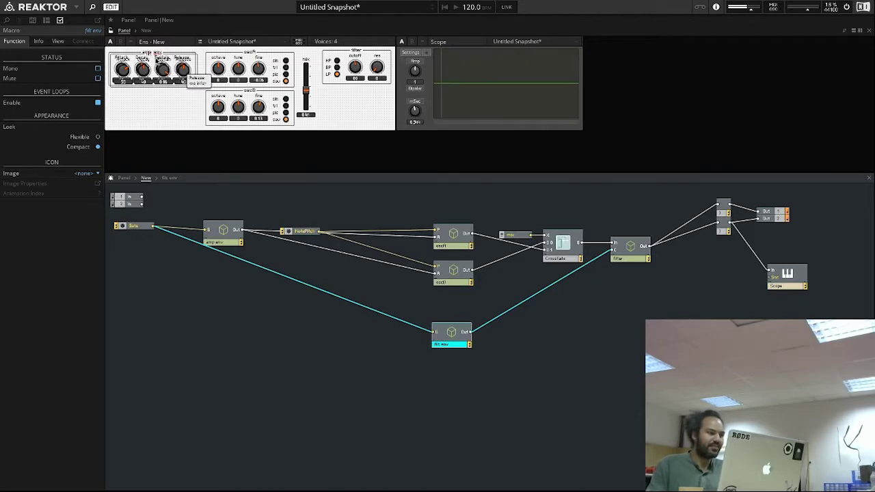
# Separate the filt env controls from the overlapping amp env controls on the instrument panel and place them beneath the filter controls
pyautogui.moveTo(158, 55); pyautogui.dragTo(159, 93)
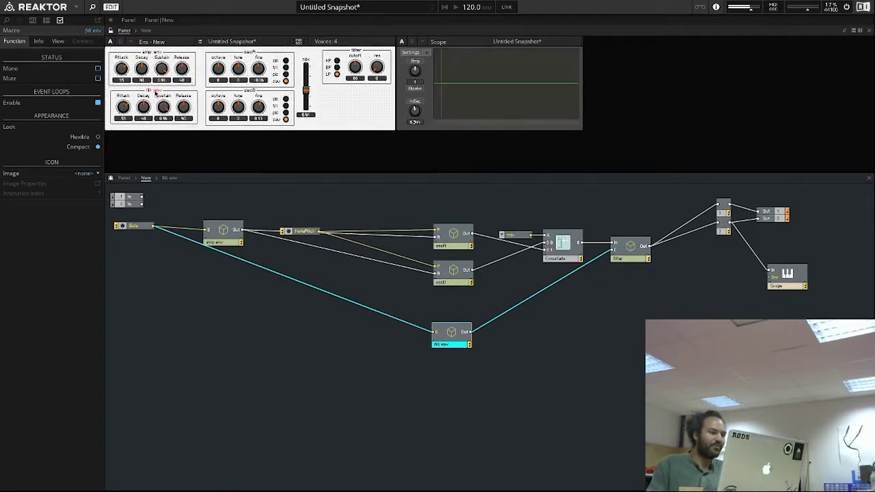
pyautogui.moveTo(150, 90); pyautogui.dragTo(148, 90)
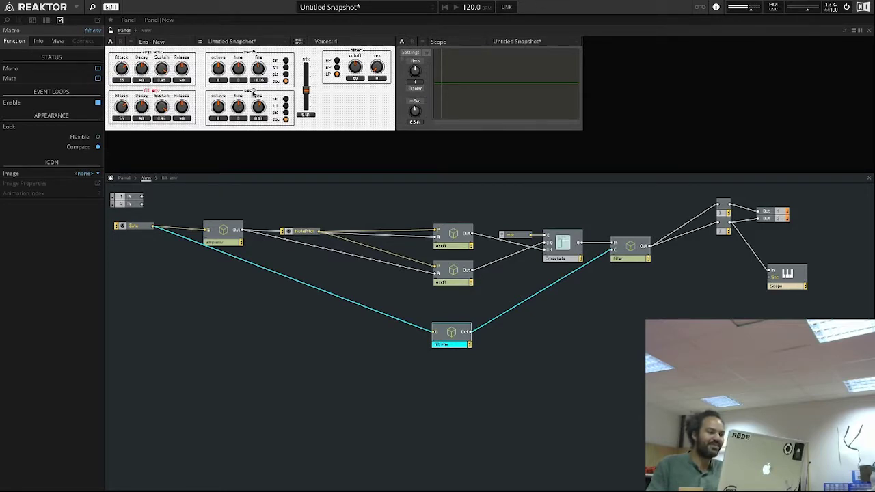
pyautogui.moveTo(154, 94); pyautogui.dragTo(370, 93)
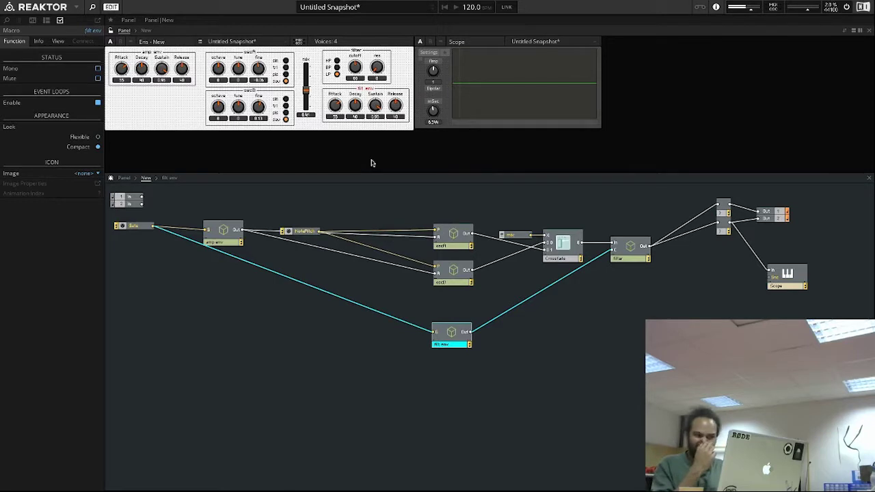
# Close the gap beside the amp env controls on the instrument panel and align the filt env controls beneath the filter
pyautogui.click(156, 55)
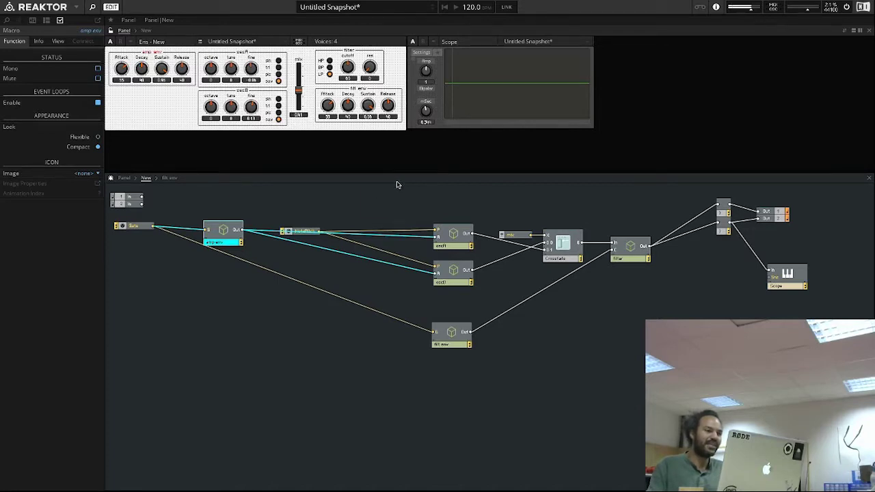
pyautogui.click(362, 91)
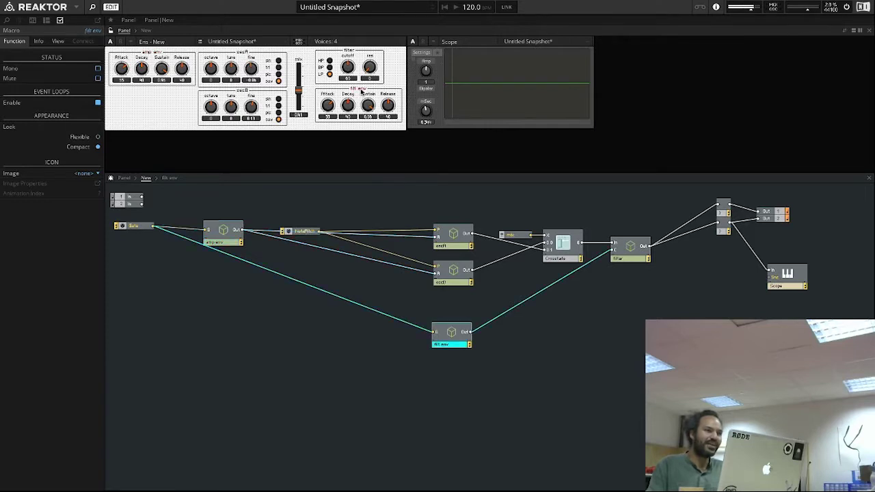
pyautogui.click(358, 92)
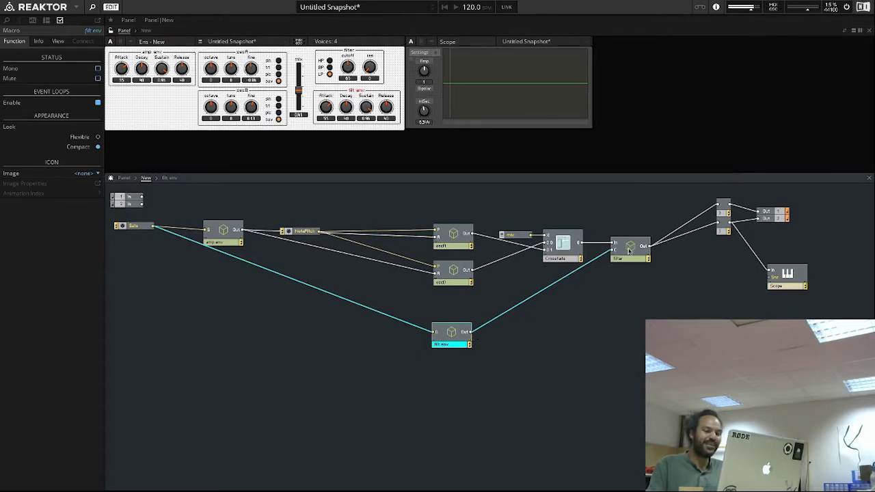
# Set the Attack of both filt env and amp env to 0, and sweep the filter cutoff, ending at 107
pyautogui.moveTo(326, 113)
pyautogui.mouseDown()
pyautogui.moveTo(326, 126)
pyautogui.moveTo(327, 114)
pyautogui.mouseUp()
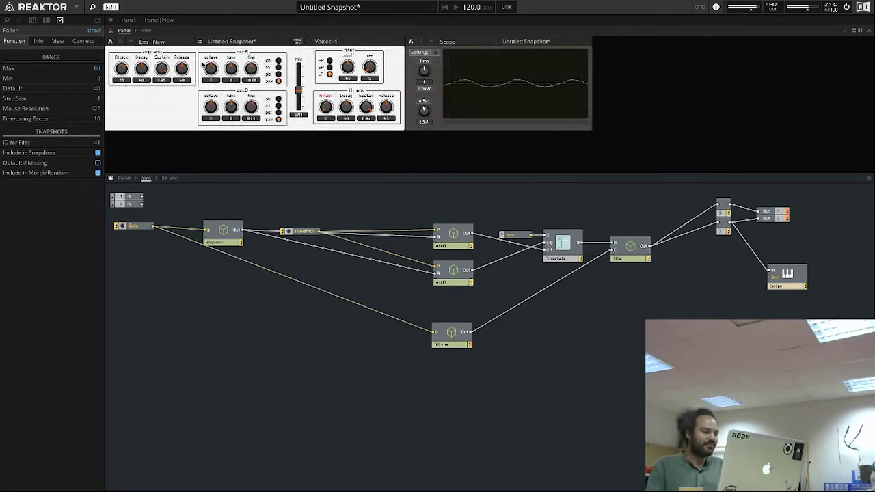
pyautogui.moveTo(122, 68); pyautogui.dragTo(130, 125)
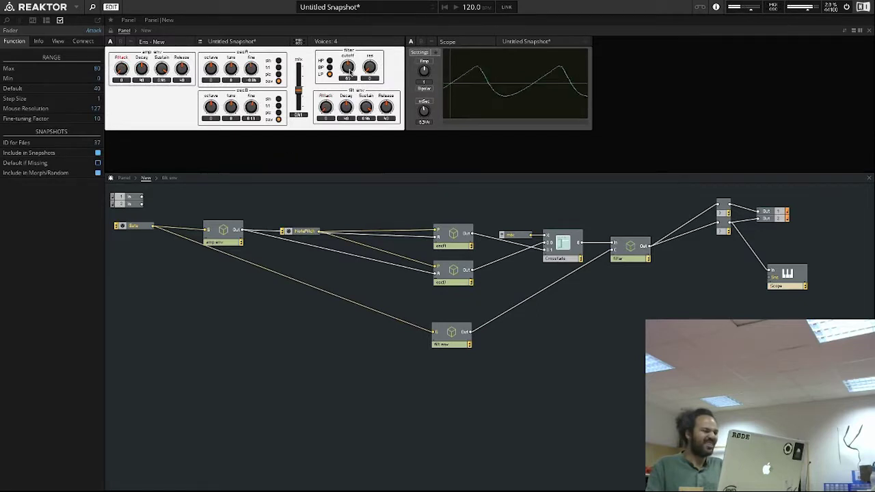
pyautogui.click(348, 69)
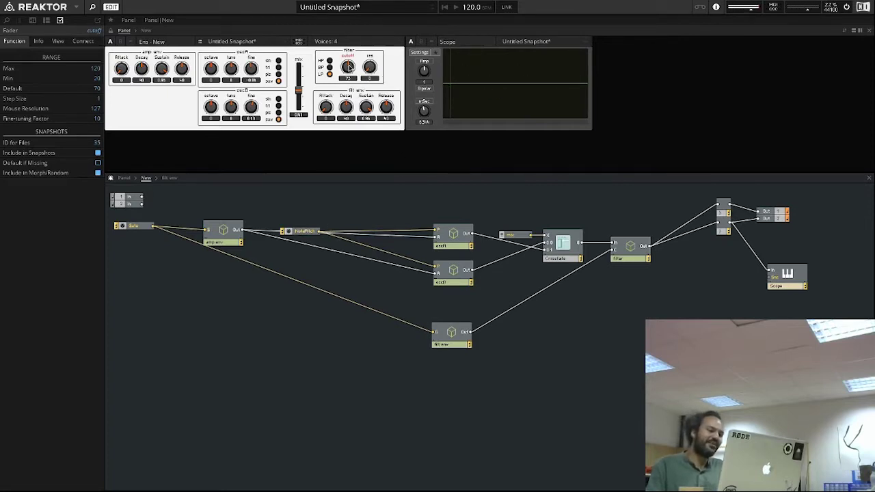
pyautogui.moveTo(350, 69)
pyautogui.mouseDown()
pyautogui.moveTo(363, 102)
pyautogui.moveTo(362, 48)
pyautogui.moveTo(362, 60)
pyautogui.mouseUp()
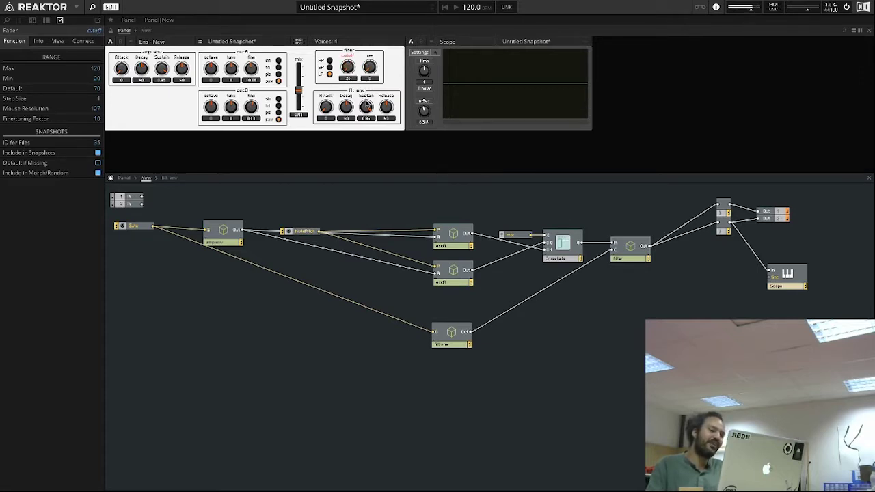
pyautogui.moveTo(367, 45)
pyautogui.mouseDown()
pyautogui.moveTo(364, 52)
pyautogui.moveTo(380, 46)
pyautogui.mouseUp()
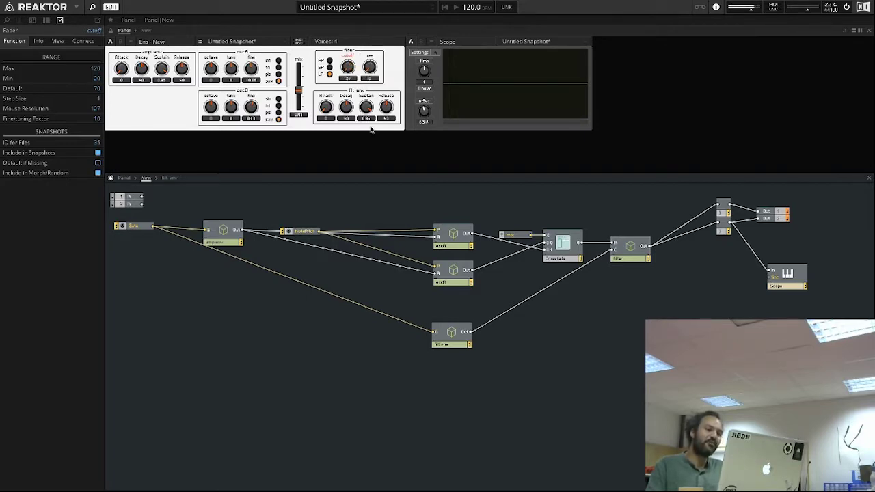
pyautogui.moveTo(364, 61); pyautogui.dragTo(370, 125)
pyautogui.moveTo(369, 95); pyautogui.dragTo(369, 79)
# After checking inside the filt env macro, make room in the filter macro before the Add module and insert a Multiply module
pyautogui.doubleClick(453, 334)
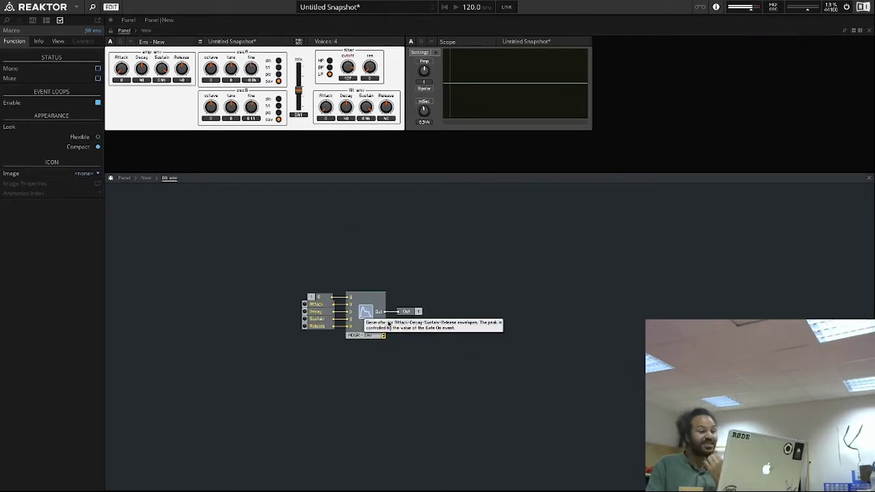
pyautogui.doubleClick(504, 274)
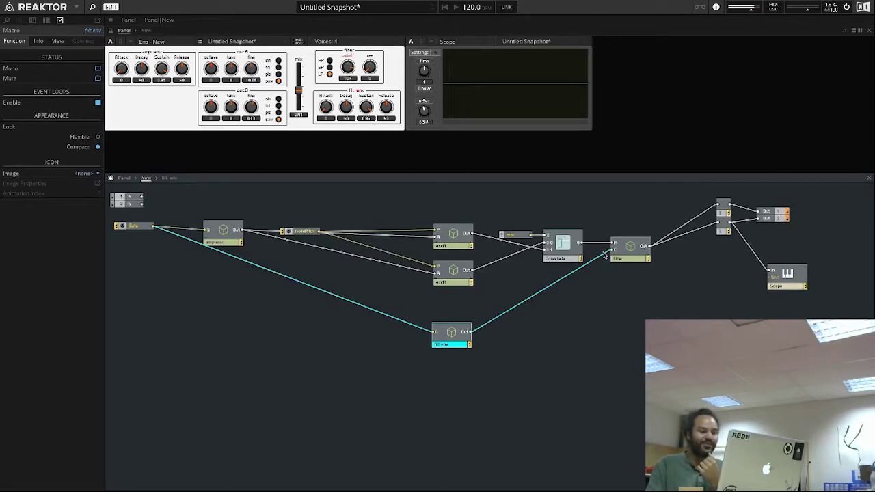
pyautogui.doubleClick(631, 248)
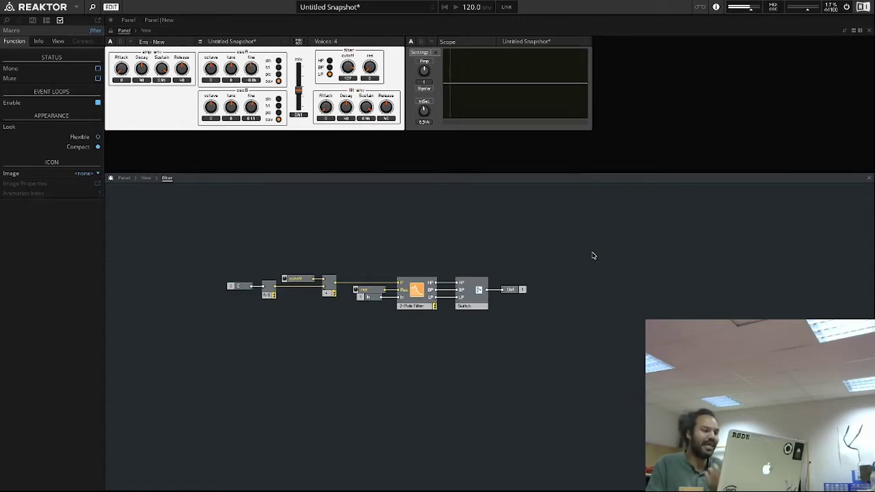
pyautogui.moveTo(275, 315); pyautogui.dragTo(225, 296)
pyautogui.click(260, 303)
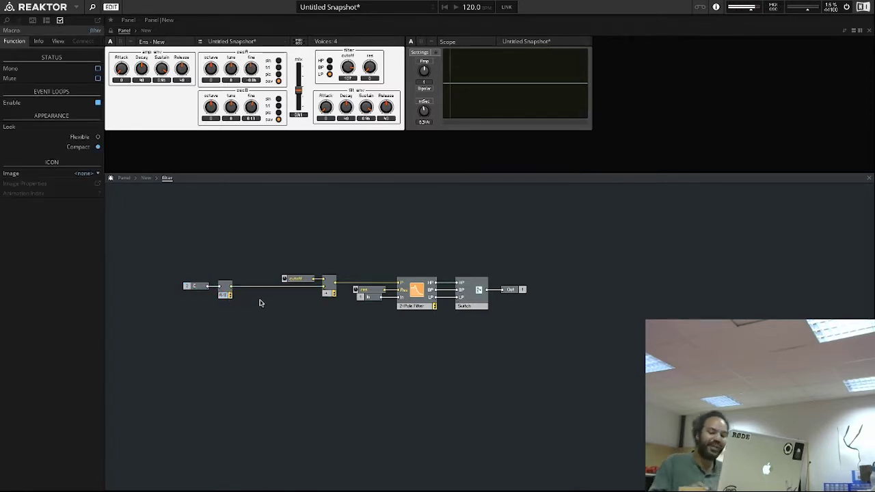
pyautogui.doubleClick(259, 303)
pyautogui.write('+')
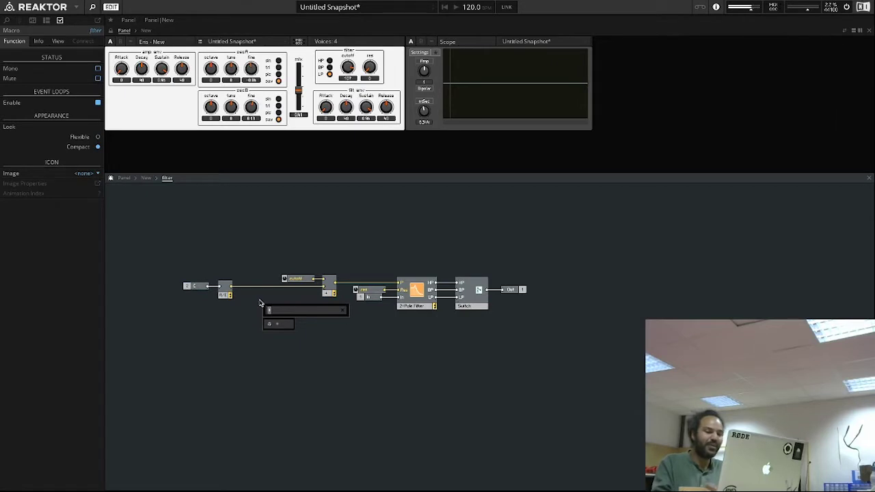
pyautogui.press('Return')
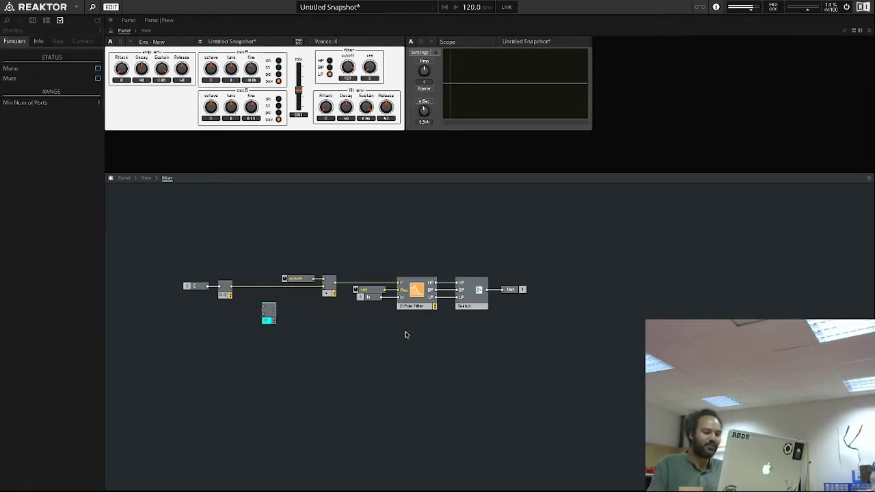
# Place the Multiply module between the A/E converter and the Add module, and wire the envelope signal through it
pyautogui.doubleClick(482, 338)
pyautogui.doubleClick(630, 252)
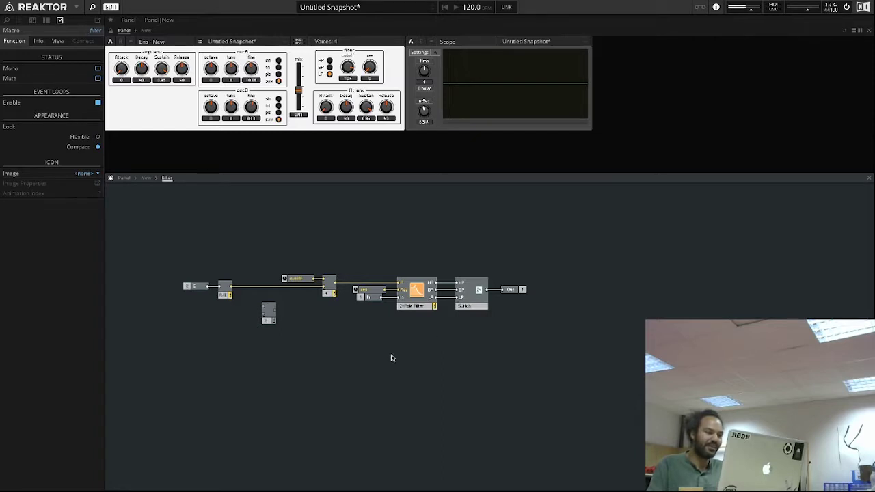
pyautogui.moveTo(242, 308); pyautogui.dragTo(185, 285)
pyautogui.click(242, 308)
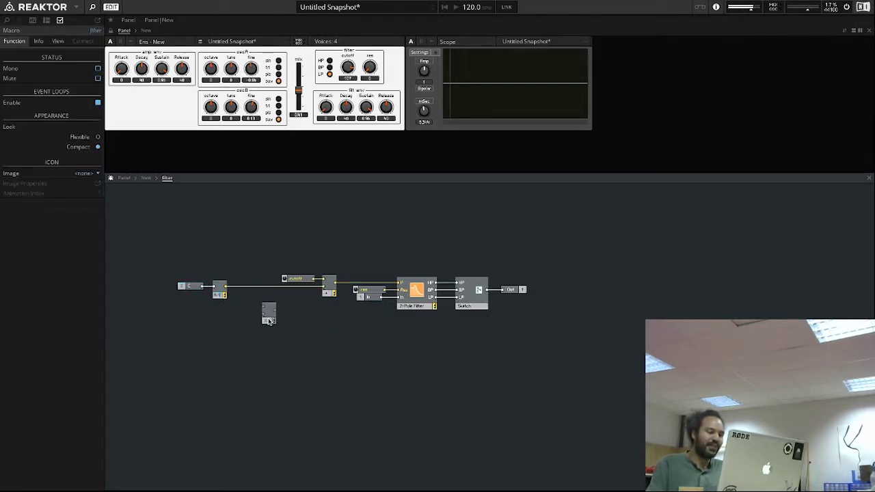
pyautogui.moveTo(268, 321); pyautogui.dragTo(266, 318)
pyautogui.moveTo(226, 288)
pyautogui.mouseDown()
pyautogui.moveTo(262, 302)
pyautogui.moveTo(269, 316)
pyautogui.moveTo(323, 286)
pyautogui.mouseUp()
pyautogui.moveTo(272, 316); pyautogui.dragTo(221, 292)
# Create a control named "env amount" on the Multiply module's free input and place its knob beside res in the filter panel
pyautogui.rightClick(257, 295)
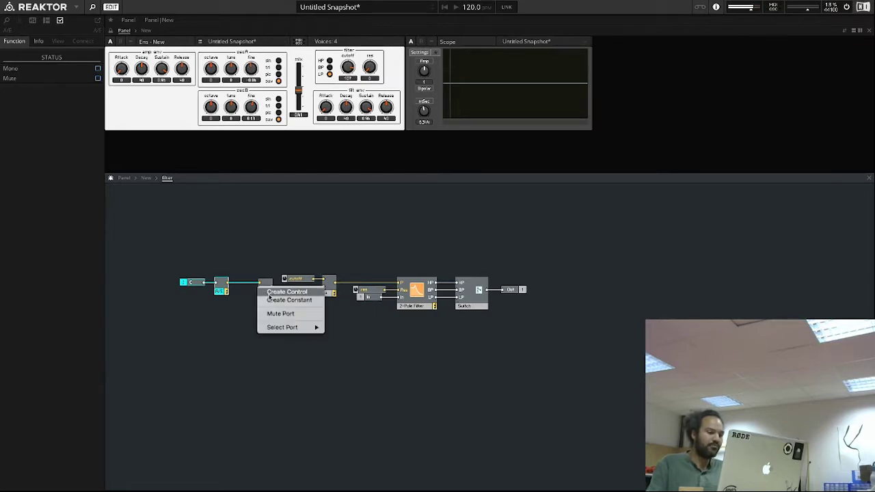
pyautogui.click(287, 292)
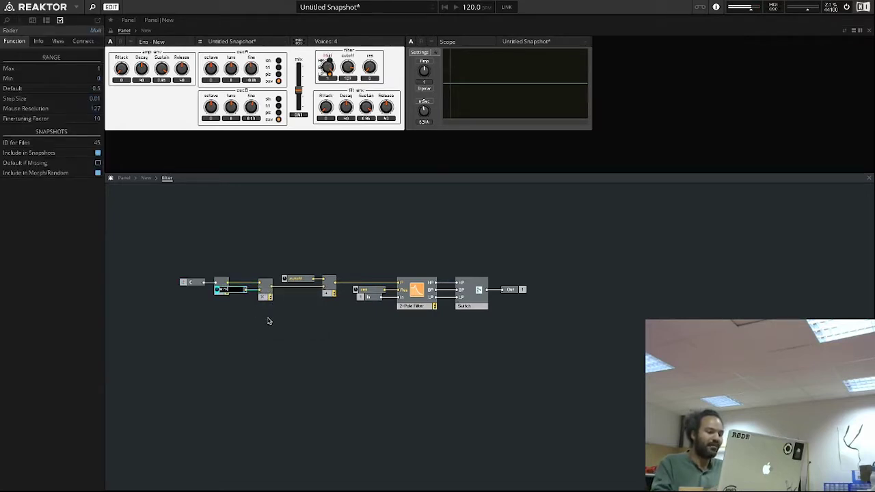
pyautogui.write('env amount')
pyautogui.press('Return')
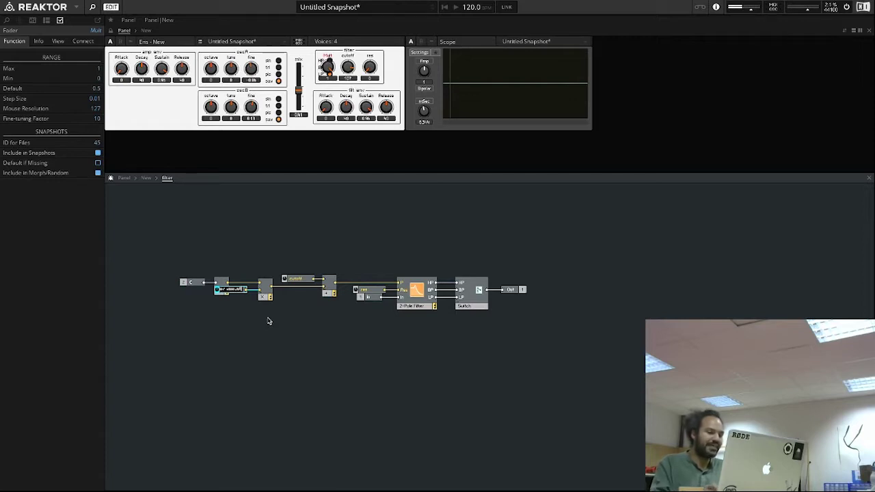
pyautogui.moveTo(193, 269)
pyautogui.mouseDown()
pyautogui.moveTo(220, 281)
pyautogui.moveTo(197, 282)
pyautogui.mouseUp()
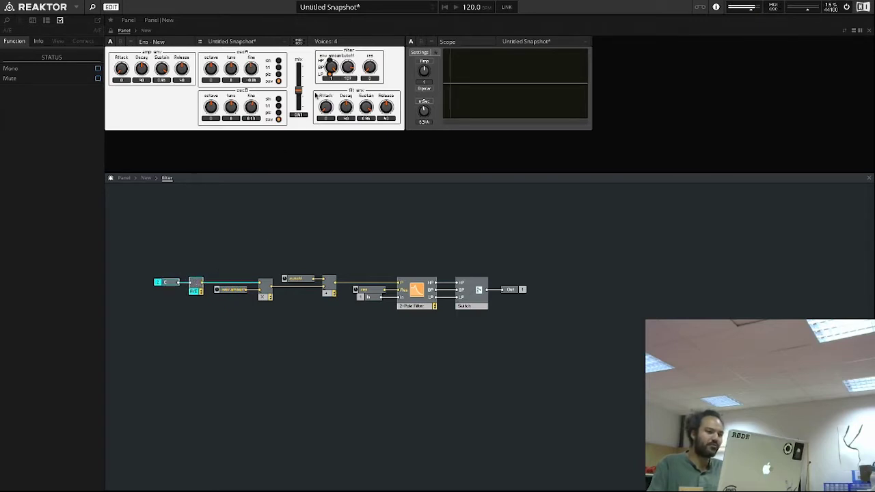
pyautogui.moveTo(332, 68); pyautogui.dragTo(395, 69)
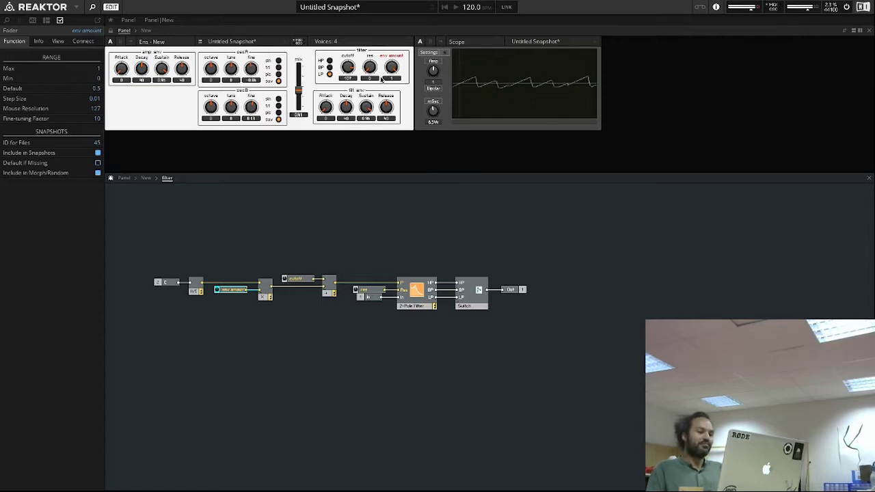
# Lower the filter cutoff to 77 and set the env amount knob's maximum to 20
pyautogui.moveTo(347, 66); pyautogui.dragTo(358, 115)
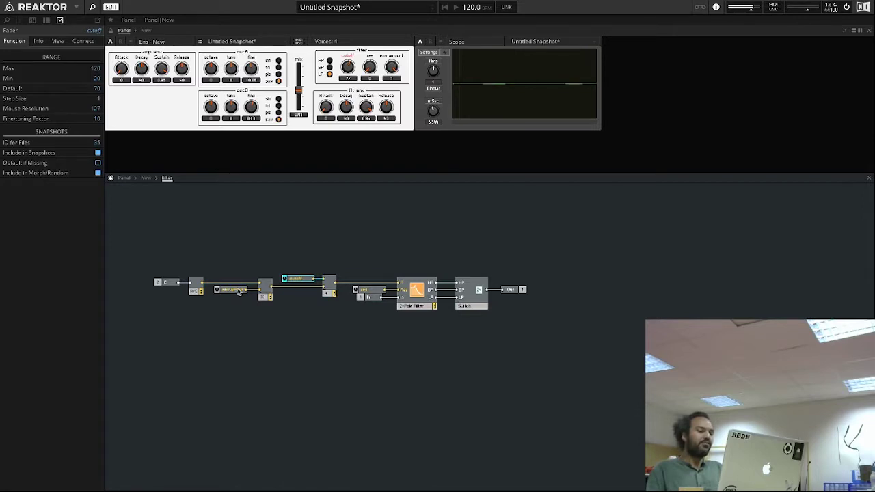
pyautogui.click(393, 80)
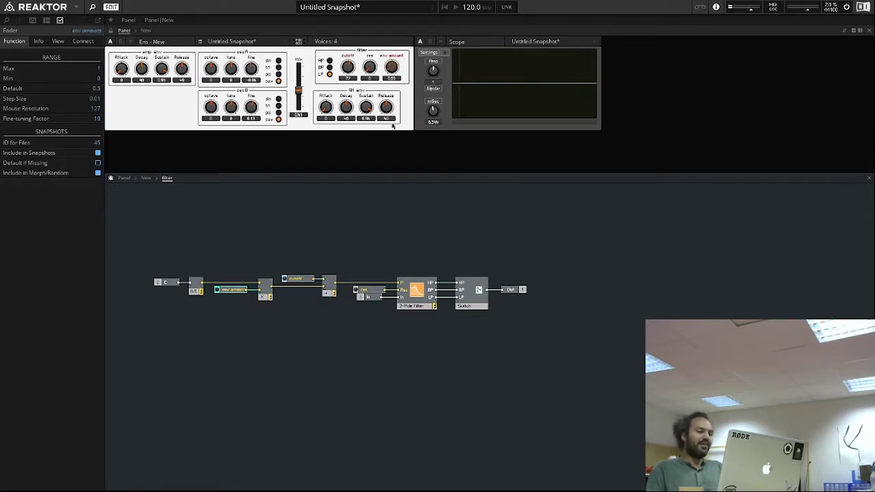
pyautogui.doubleClick(99, 68)
pyautogui.write('20')
pyautogui.press('Return')
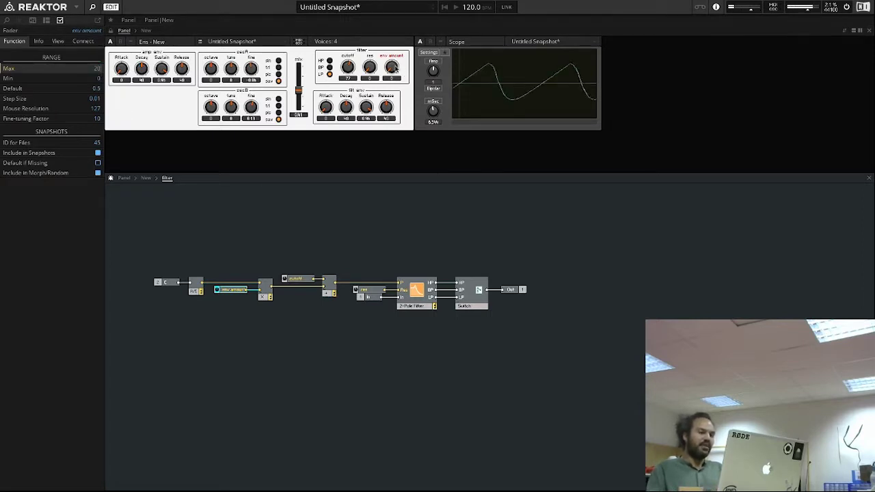
# Turn env amount up to 20 and reduce the filt env Sustain to about 0.19
pyautogui.moveTo(396, 68); pyautogui.dragTo(410, 13)
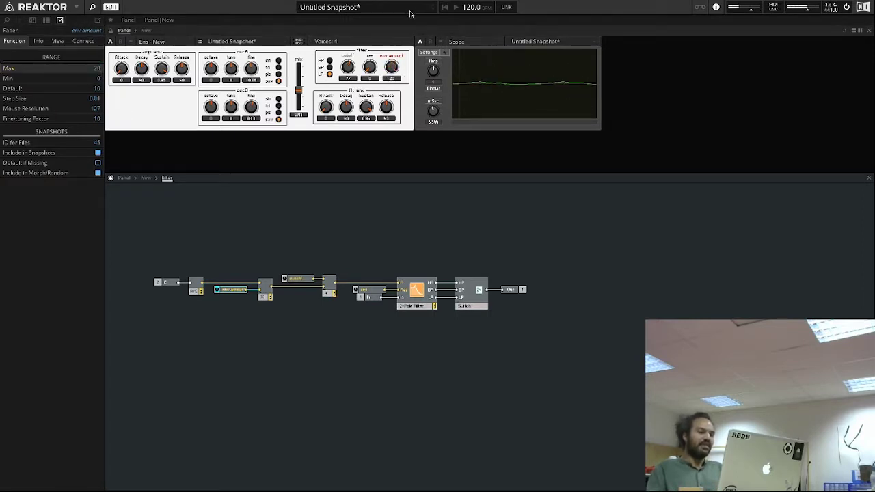
pyautogui.moveTo(365, 106); pyautogui.dragTo(367, 153)
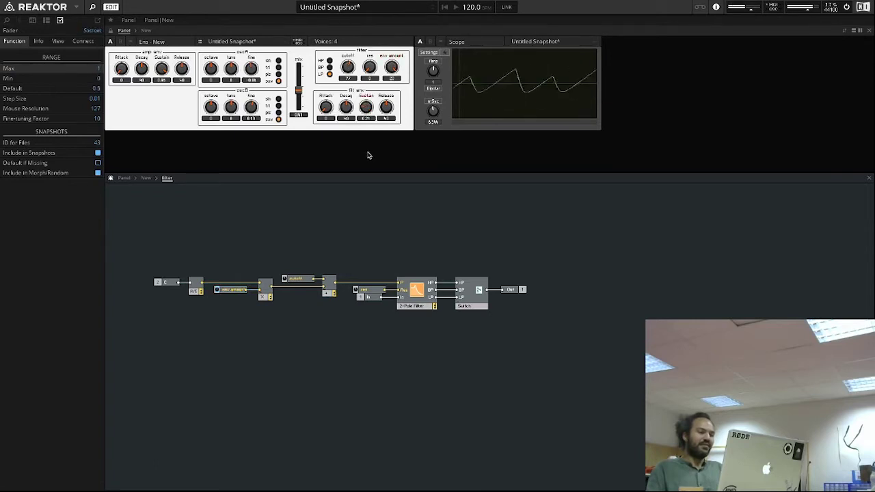
# Set the env amount knob's maximum to 100 and lower the filter cutoff to 20
pyautogui.click(392, 68)
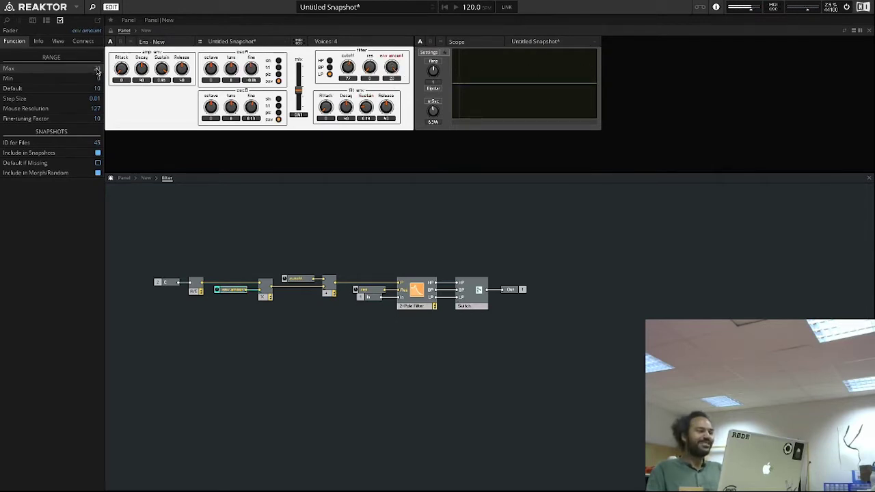
pyautogui.doubleClick(97, 68)
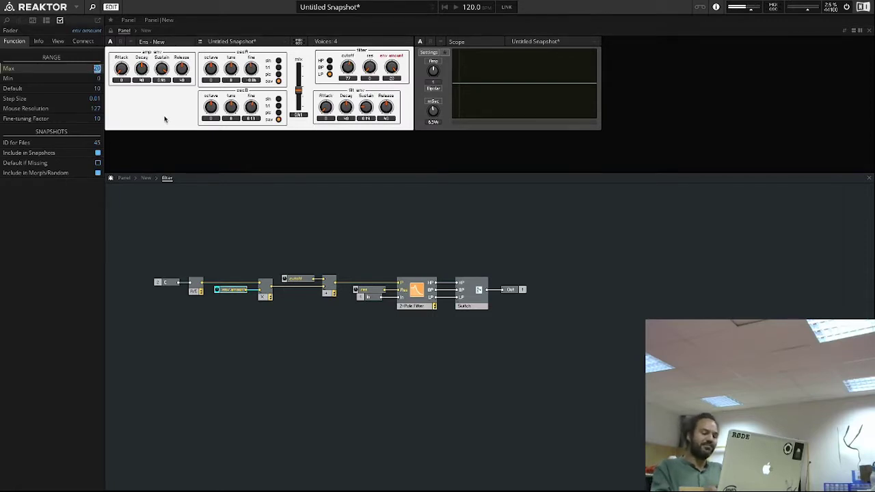
pyautogui.press('Return')
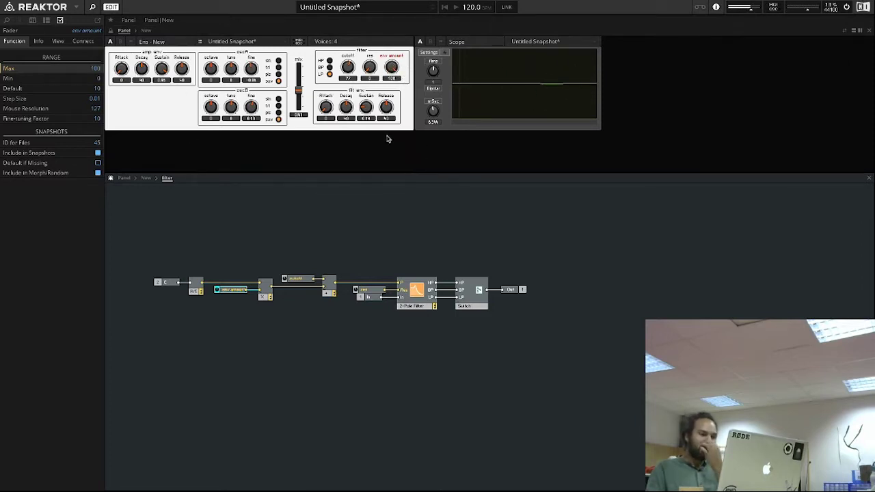
pyautogui.moveTo(348, 70); pyautogui.dragTo(353, 72)
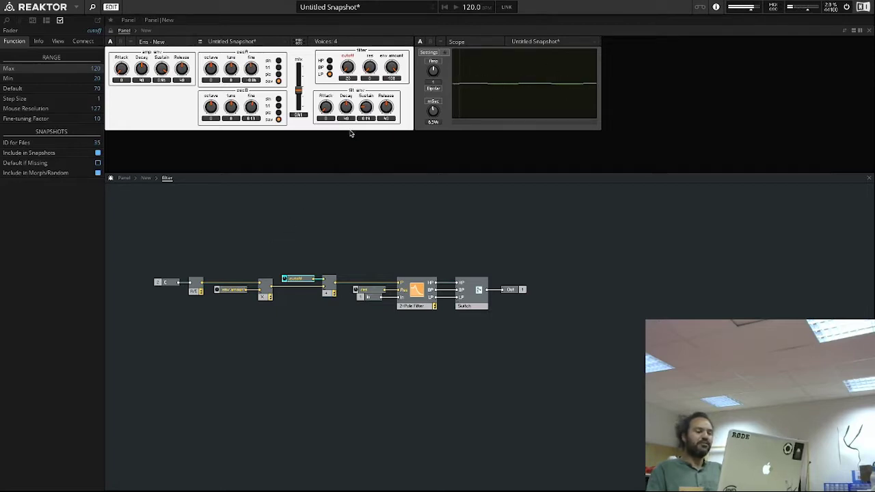
# Set the env amount knob's maximum to 200 and keep the knob turned fully up at 200
pyautogui.click(418, 291)
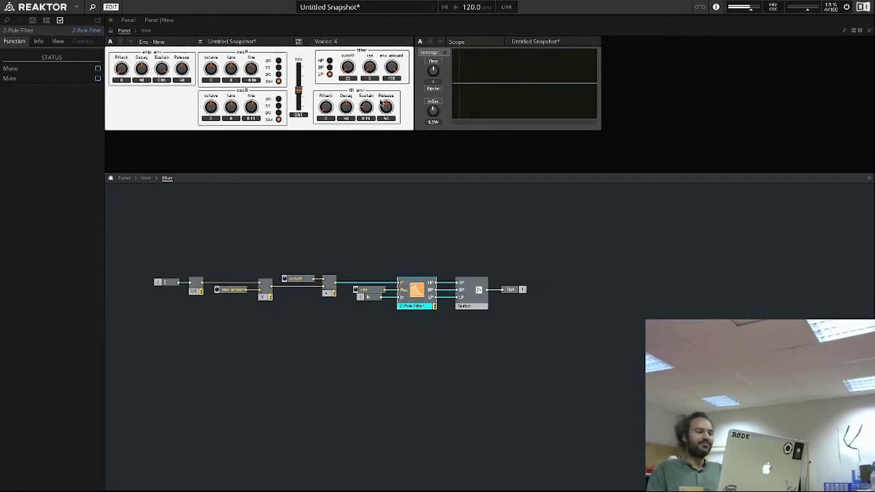
pyautogui.click(393, 69)
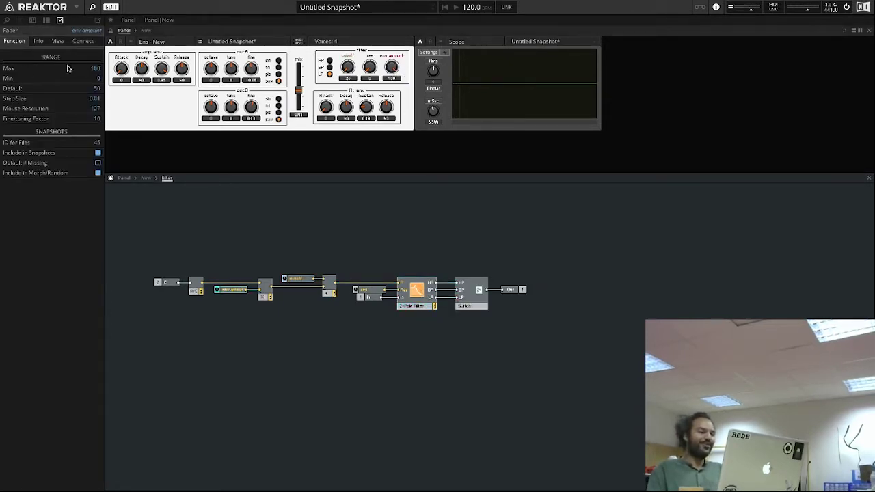
pyautogui.doubleClick(101, 69)
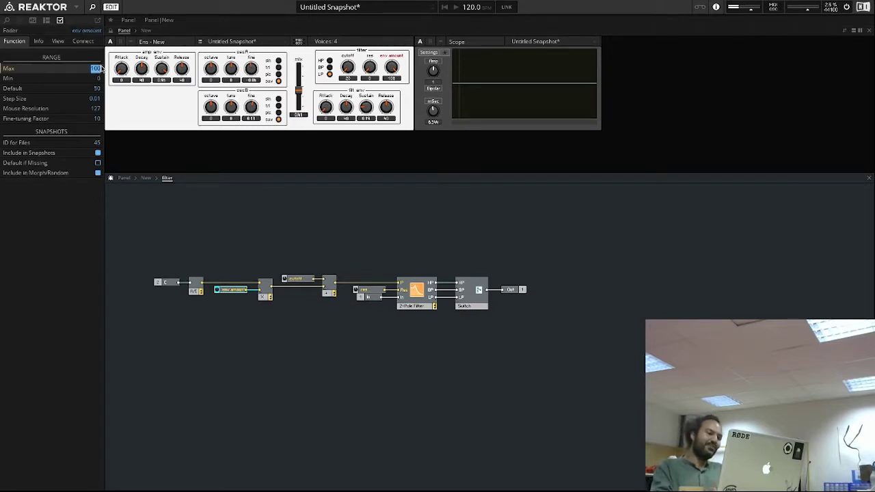
pyautogui.write('200')
pyautogui.press('Return')
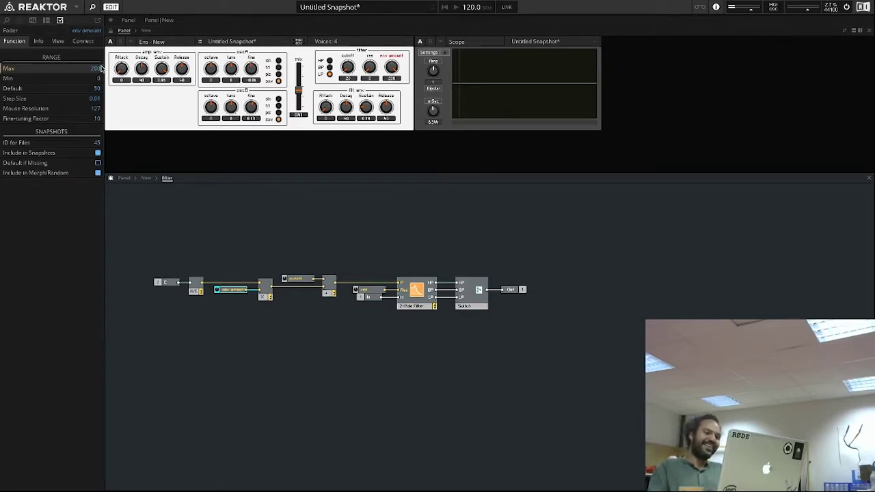
pyautogui.moveTo(395, 69)
pyautogui.mouseDown()
pyautogui.moveTo(395, 93)
pyautogui.moveTo(401, 56)
pyautogui.mouseUp()
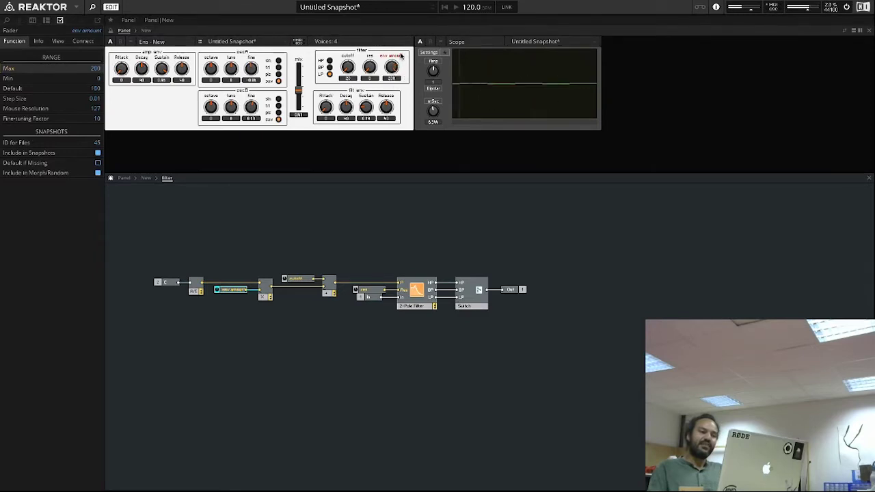
# Set both oscillators' octave to -12 and the mix to 0.5, with the amp env Decay raised to 61
pyautogui.click(347, 118)
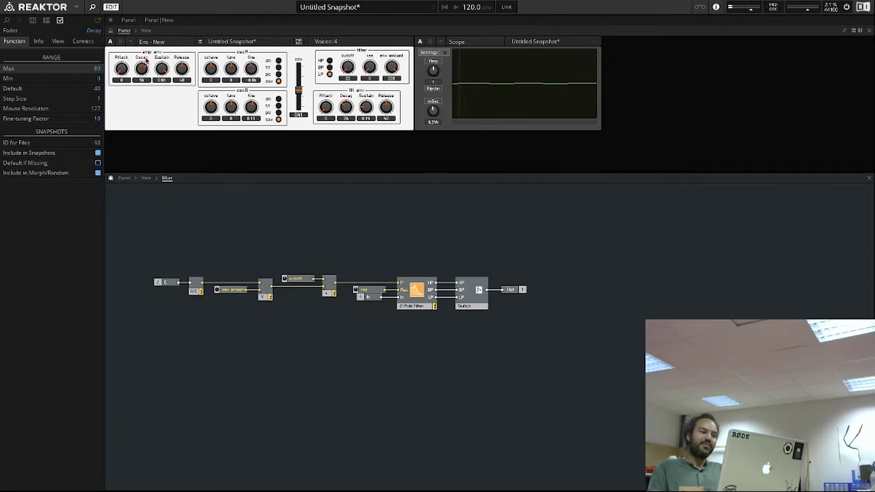
pyautogui.moveTo(212, 69); pyautogui.dragTo(215, 119)
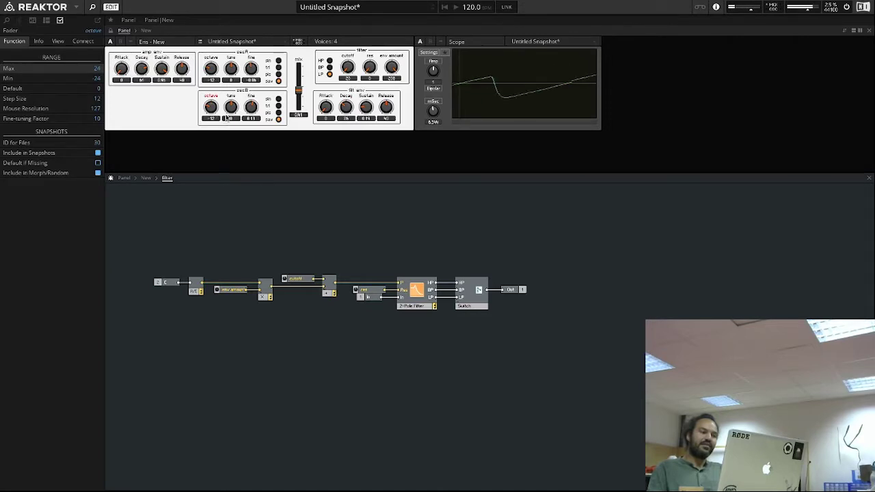
pyautogui.moveTo(298, 97); pyautogui.dragTo(301, 87)
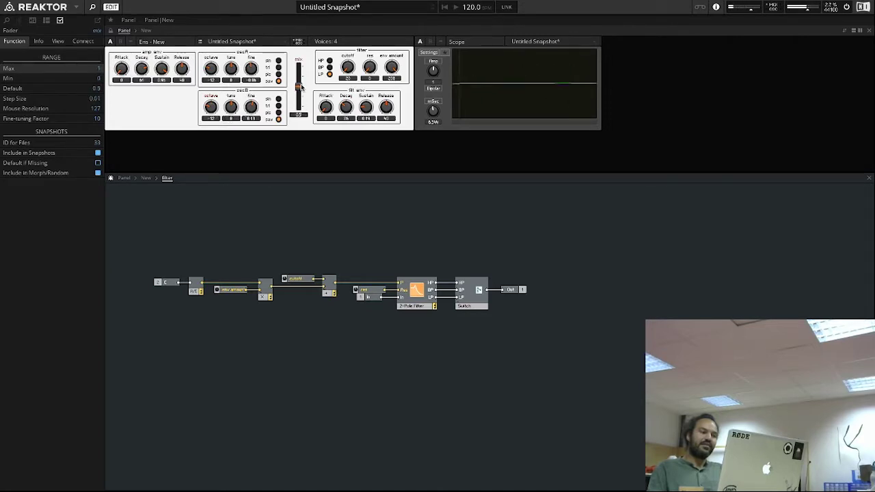
# Readjust the filt env Decay while playing notes with the env amount kept fully up
pyautogui.moveTo(393, 69)
pyautogui.mouseDown()
pyautogui.moveTo(392, 96)
pyautogui.moveTo(393, 80)
pyautogui.moveTo(353, 96)
pyautogui.mouseUp()
pyautogui.click(347, 106)
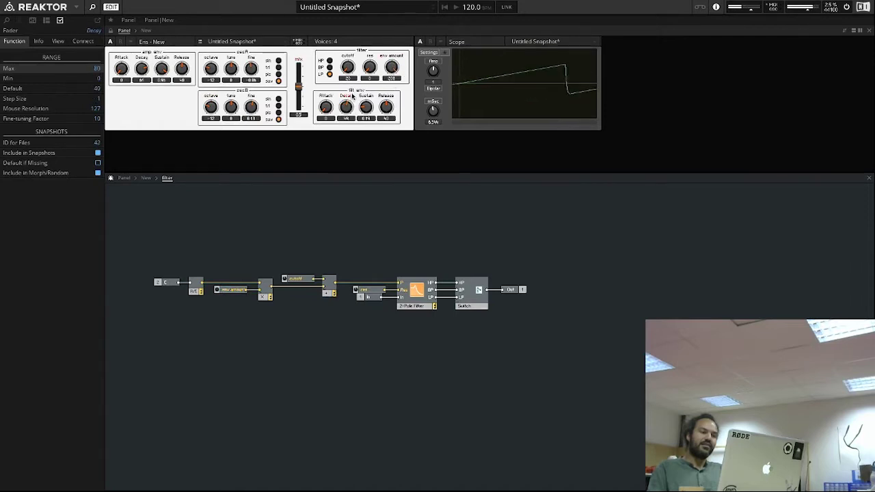
pyautogui.press('XF86AudioRaiseVolume')
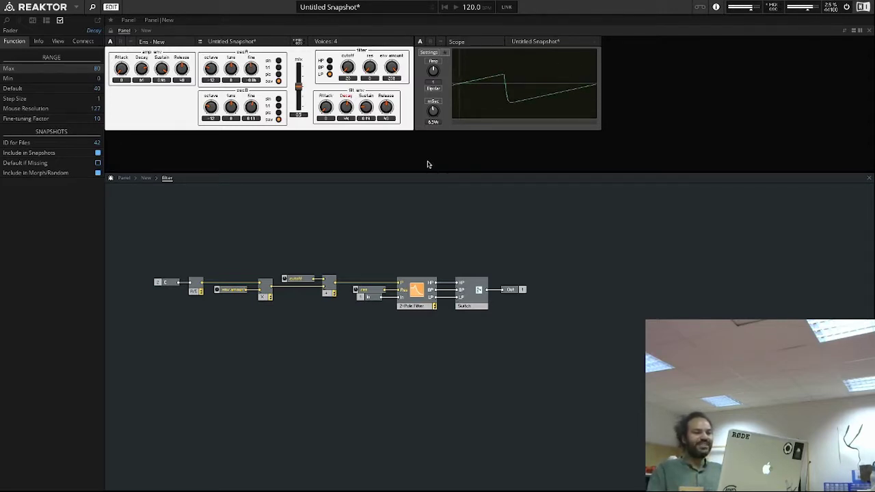
# Add the Spectrum 2048 debug instrument below the Scope in the synth's main structure and wire the lower voice combiner's output to its A input
pyautogui.doubleClick(511, 348)
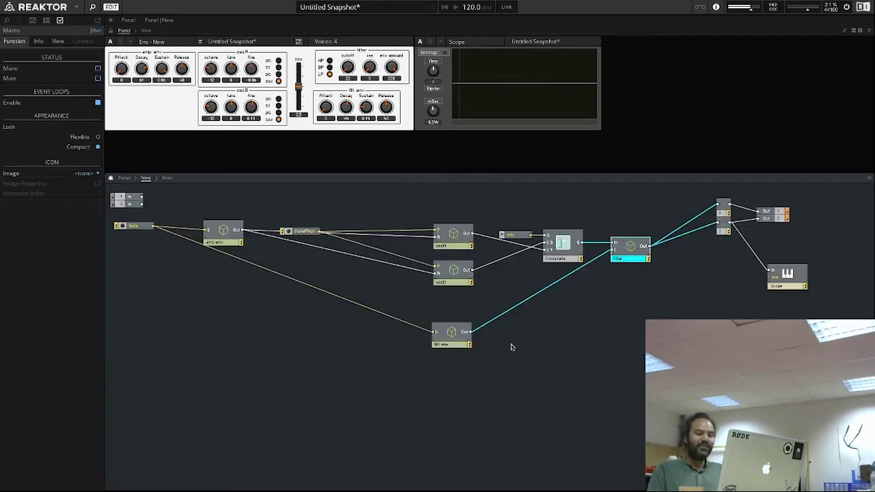
pyautogui.moveTo(787, 274); pyautogui.dragTo(795, 260)
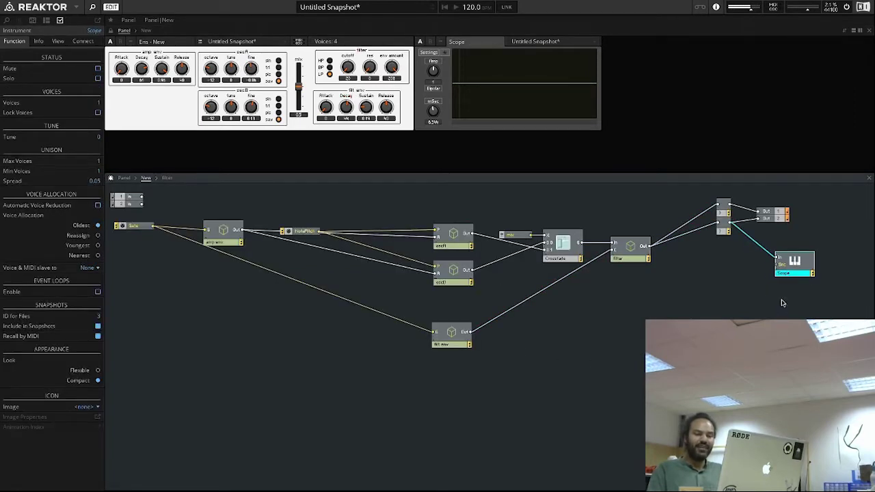
pyautogui.rightClick(784, 303)
pyautogui.moveTo(783, 302)
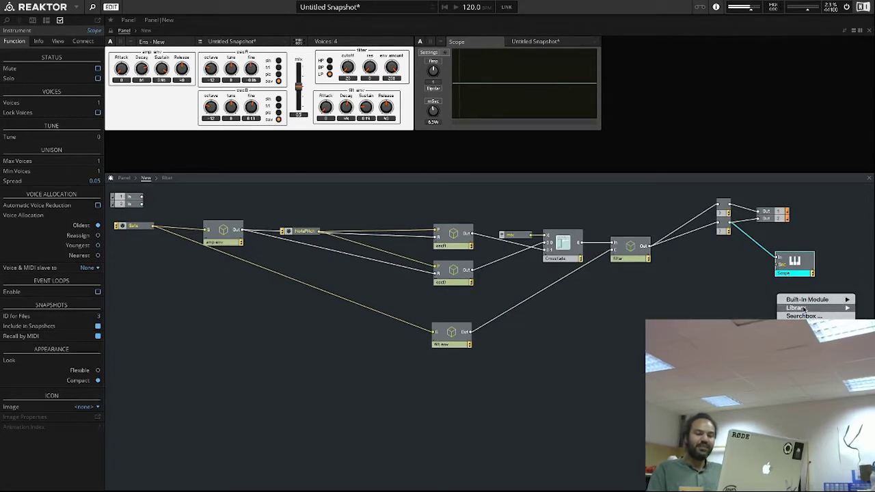
pyautogui.moveTo(719, 309)
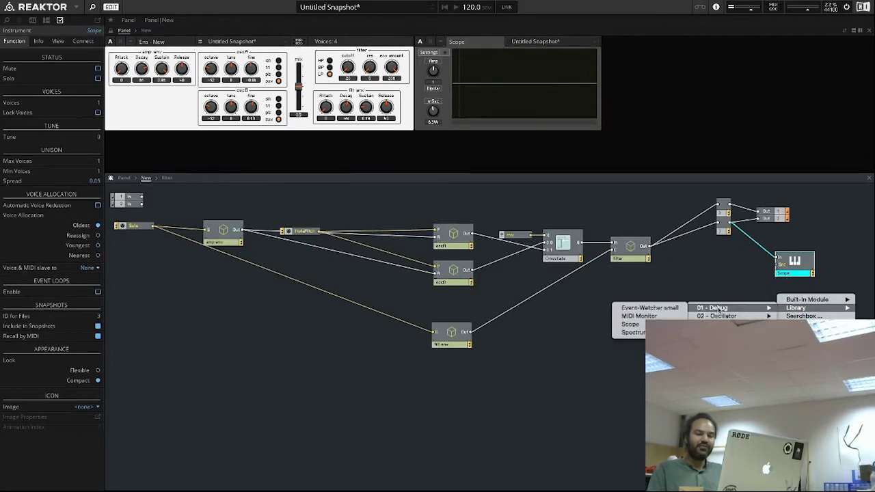
pyautogui.click(633, 332)
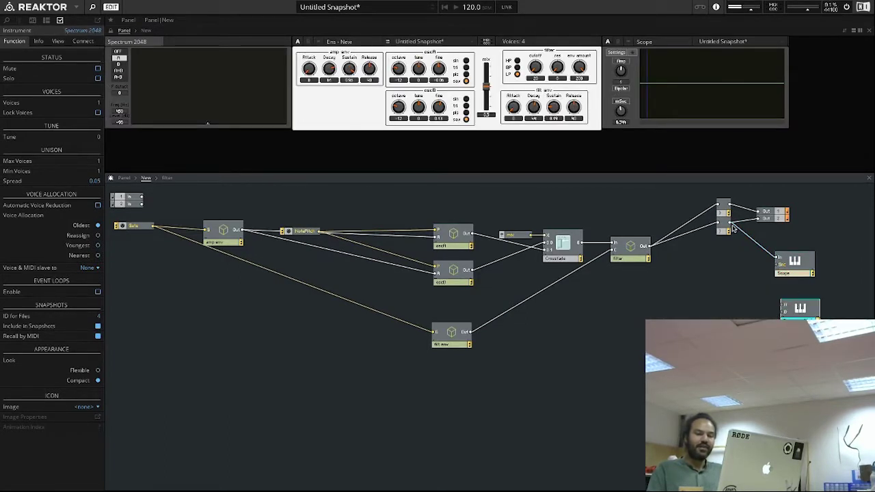
pyautogui.moveTo(730, 224); pyautogui.dragTo(784, 306)
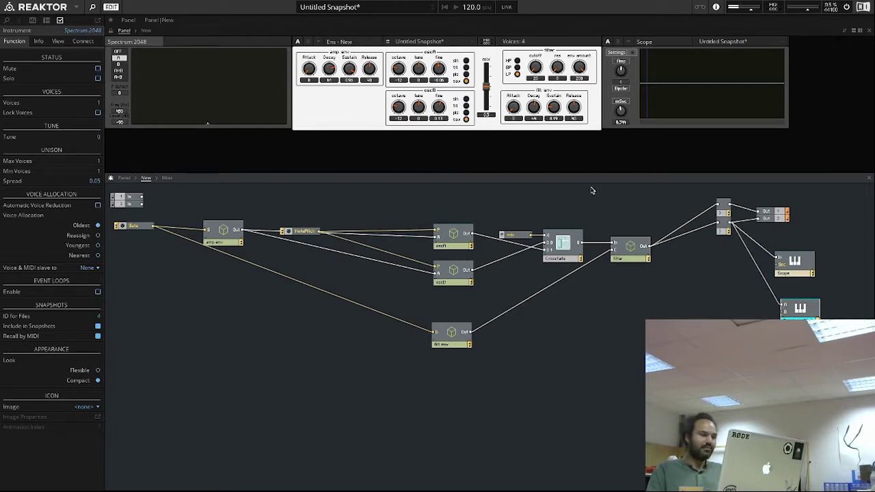
# Place the Spectrum 2048 panel beside the Scope panel and tidy the structure by stacking both instruments and shifting the modules closer to the amp env
pyautogui.moveTo(142, 45); pyautogui.dragTo(818, 52)
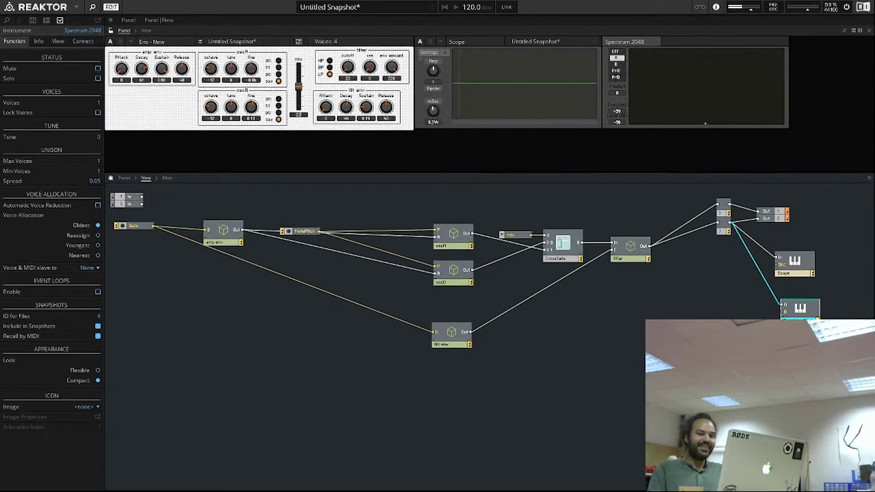
pyautogui.moveTo(801, 309); pyautogui.dragTo(798, 288)
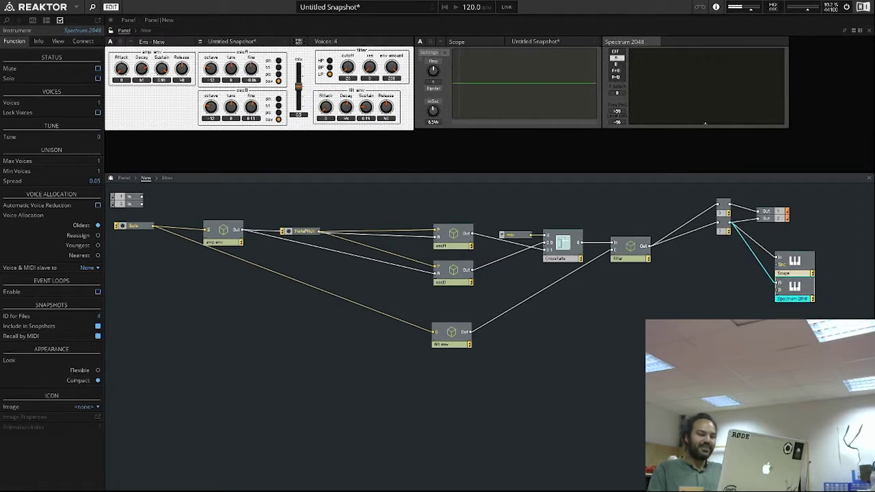
pyautogui.moveTo(841, 311); pyautogui.dragTo(445, 198)
pyautogui.moveTo(449, 230); pyautogui.dragTo(360, 231)
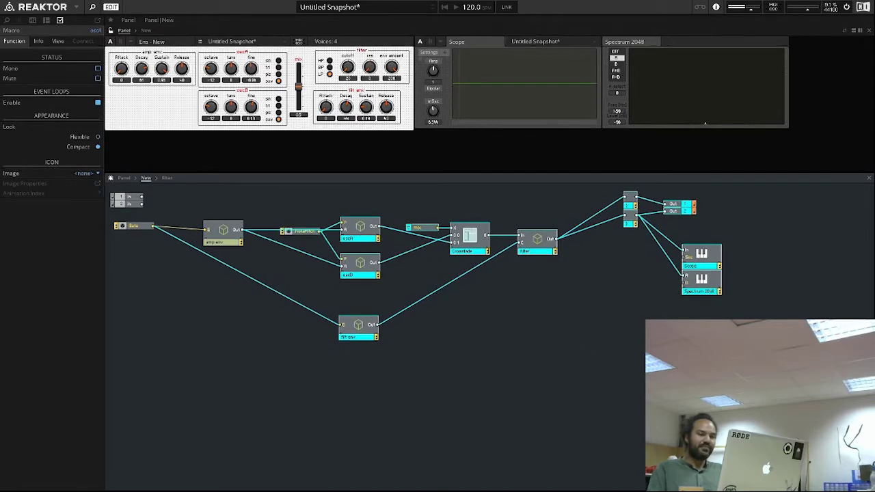
pyautogui.moveTo(723, 313); pyautogui.dragTo(682, 260)
pyautogui.moveTo(711, 287); pyautogui.dragTo(711, 270)
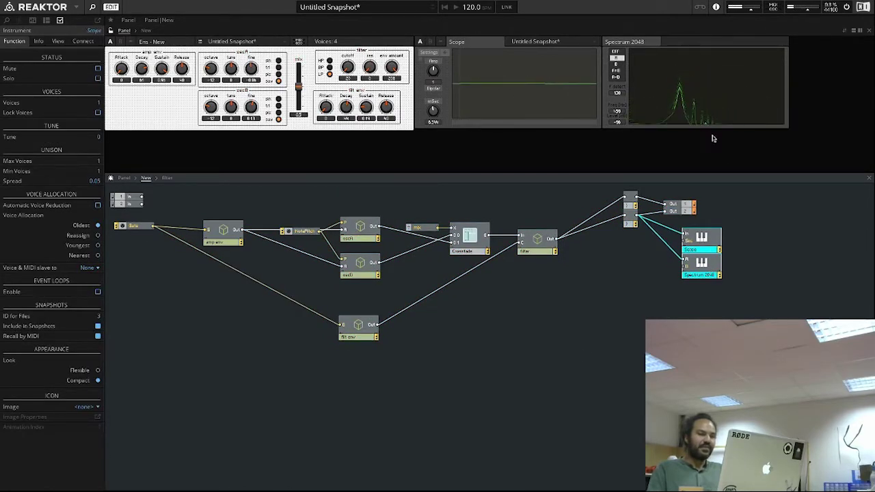
# Raise the filter cutoff to 40 and readjust the filt env Decay, checking the result on the spectrum display
pyautogui.click(161, 66)
pyautogui.moveTo(160, 78); pyautogui.dragTo(165, 79)
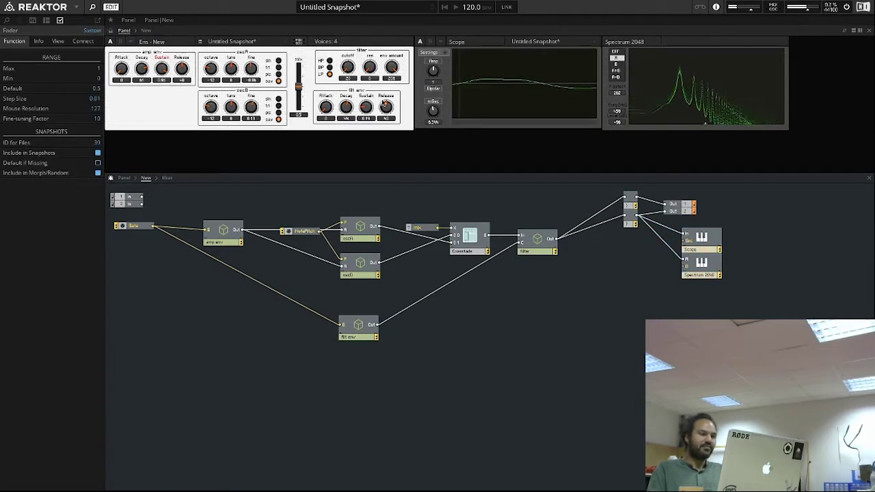
pyautogui.click(355, 54)
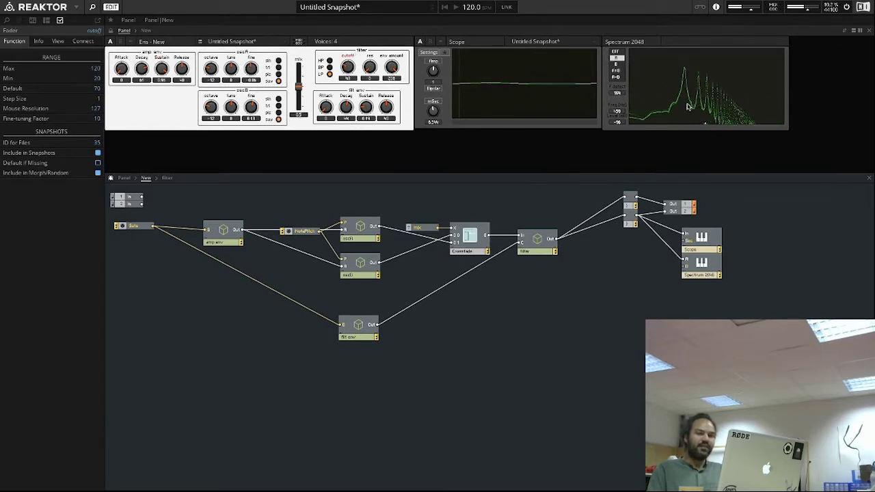
pyautogui.click(347, 106)
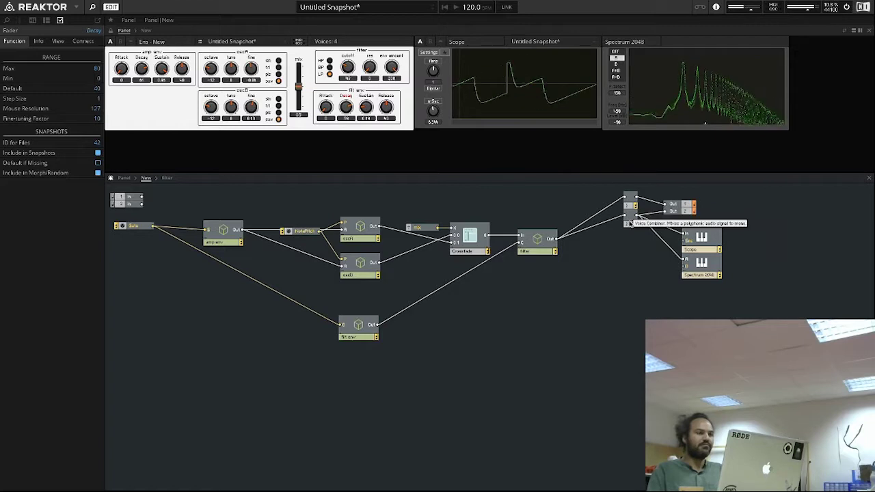
pyautogui.click(612, 329)
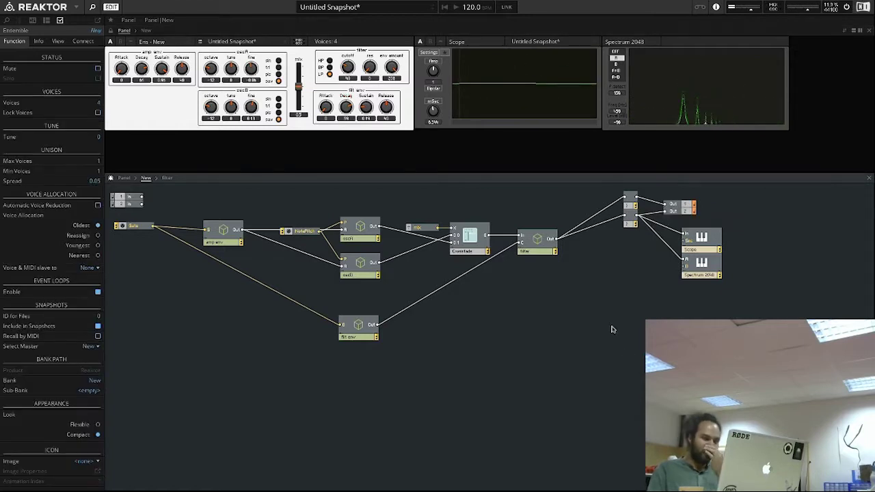
# Open the filter macro, raise the filter's res to 0.67 and set the filt env Decay to 40
pyautogui.doubleClick(553, 254)
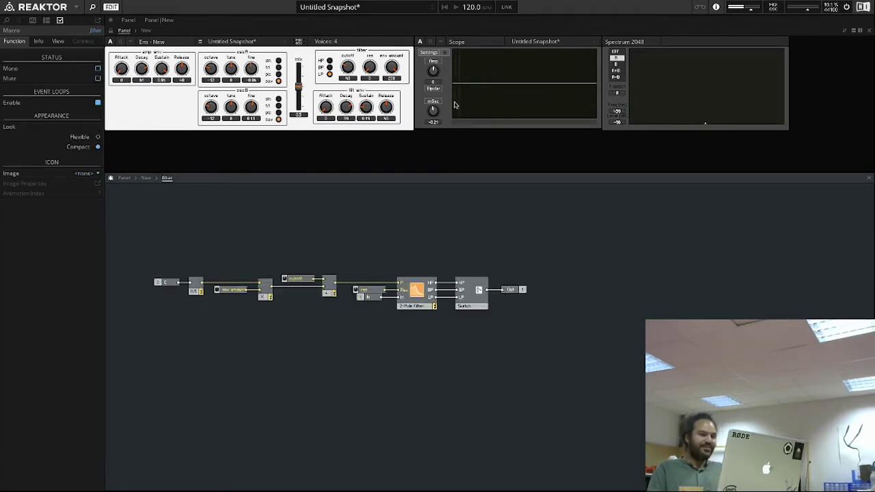
pyautogui.moveTo(369, 67); pyautogui.dragTo(375, 43)
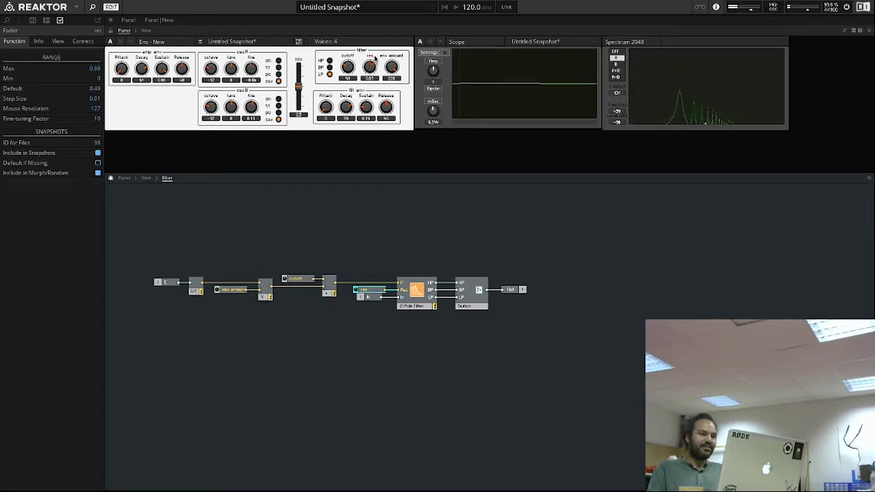
pyautogui.moveTo(346, 106); pyautogui.dragTo(347, 127)
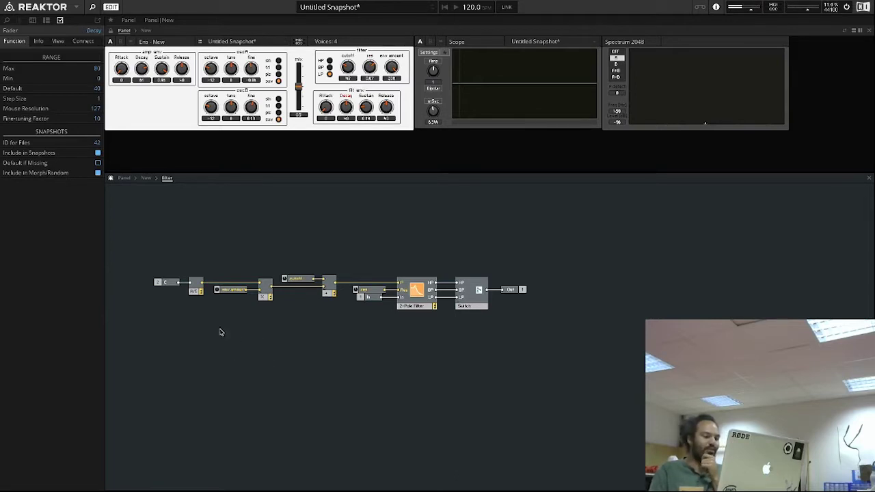
# Inspect the C input and its audio-to-event converter, and look through the auxiliary built-in modules for converter variants
pyautogui.click(166, 284)
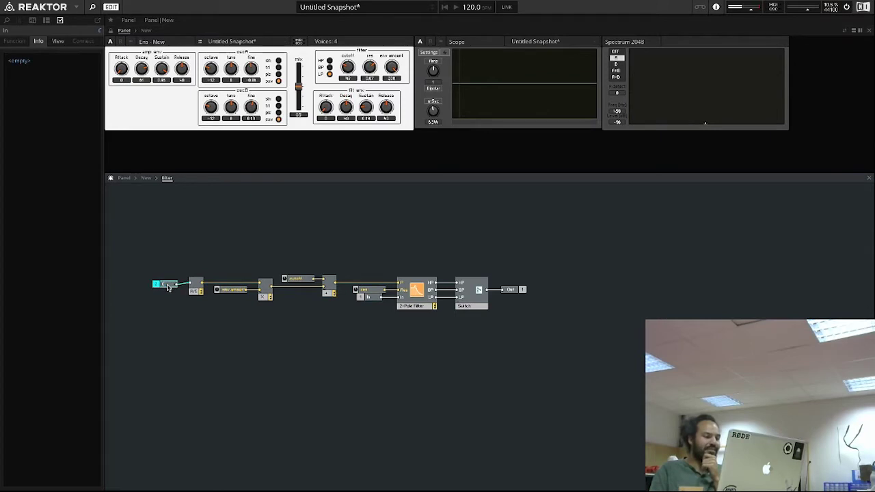
pyautogui.moveTo(195, 293)
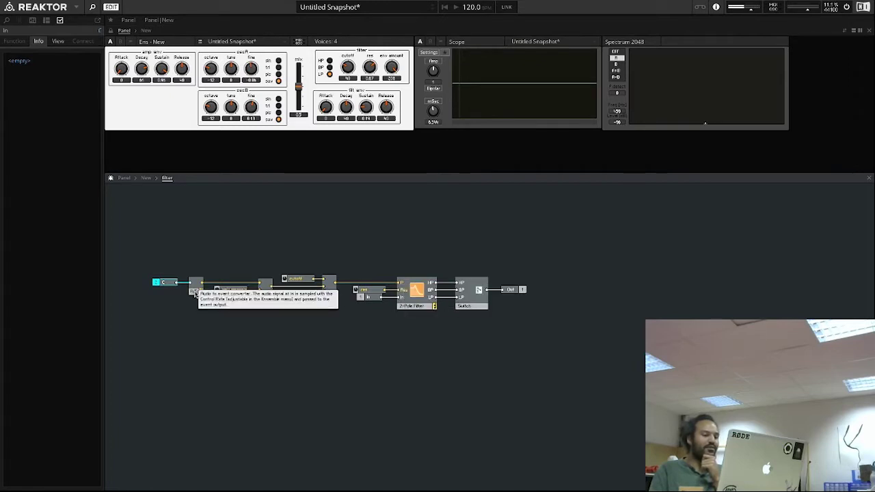
pyautogui.click(194, 293)
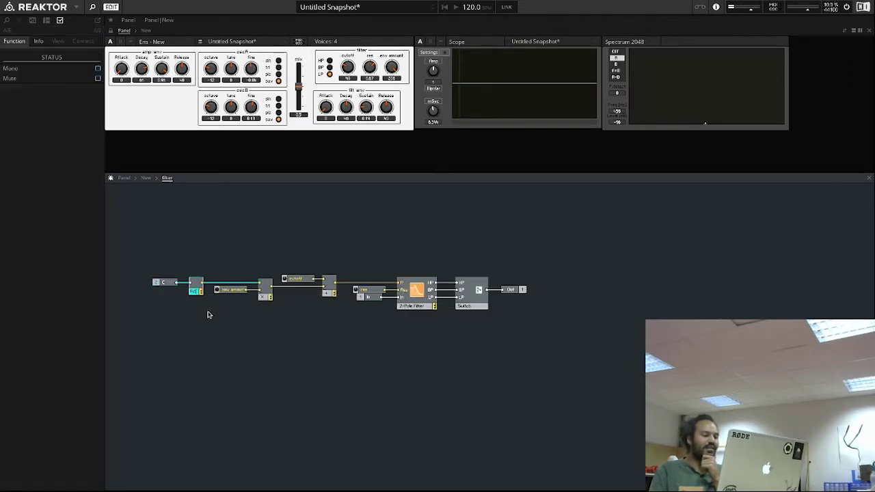
pyautogui.rightClick(223, 344)
pyautogui.moveTo(252, 348)
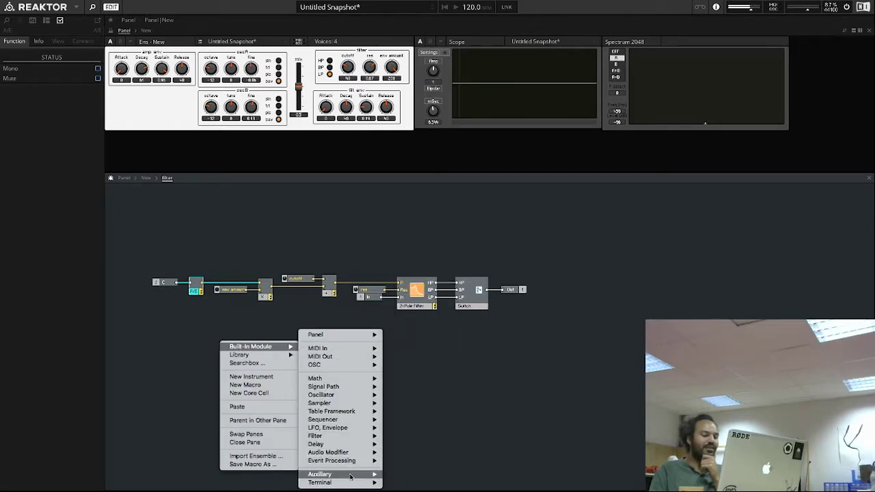
pyautogui.moveTo(350, 476)
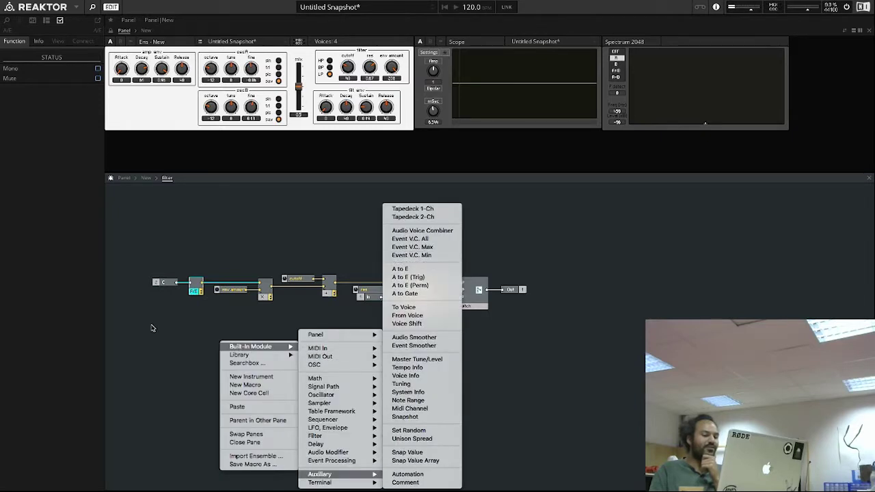
pyautogui.click(231, 326)
pyautogui.click(212, 330)
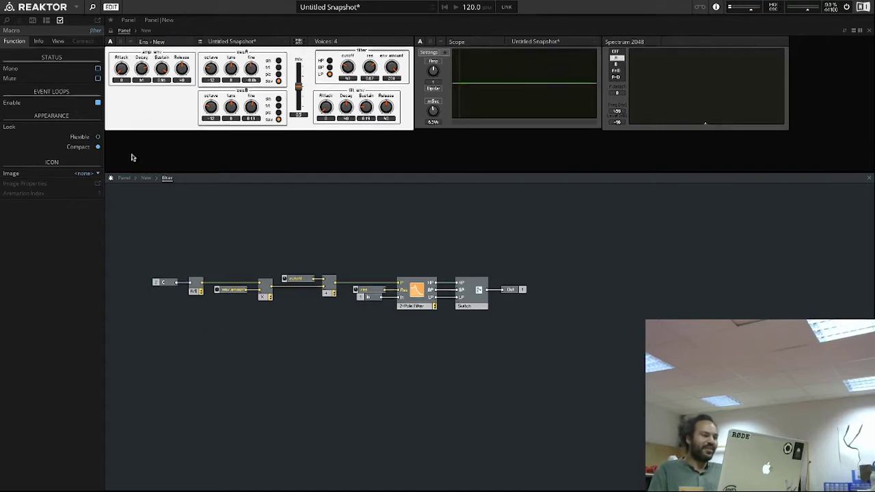
# Review the multiplier fed by env amount and turn the env amount knob well down from its maximum of 200
pyautogui.click(263, 296)
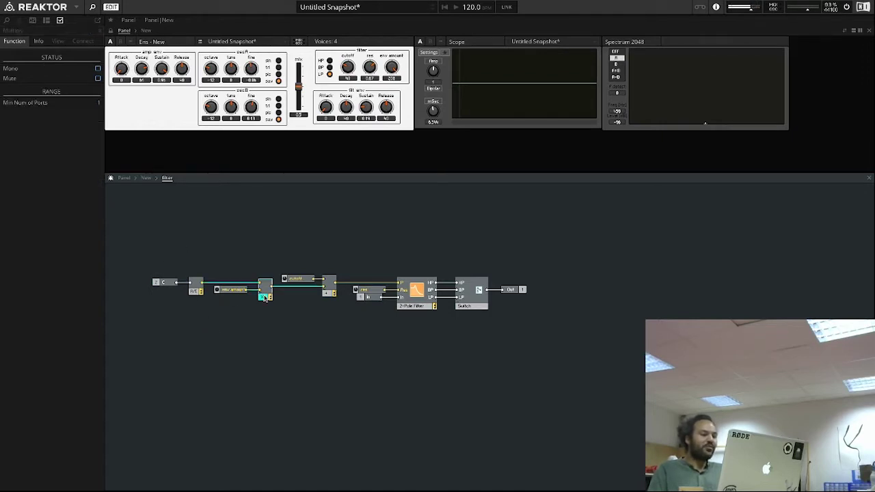
pyautogui.click(236, 292)
pyautogui.moveTo(394, 67); pyautogui.dragTo(409, 86)
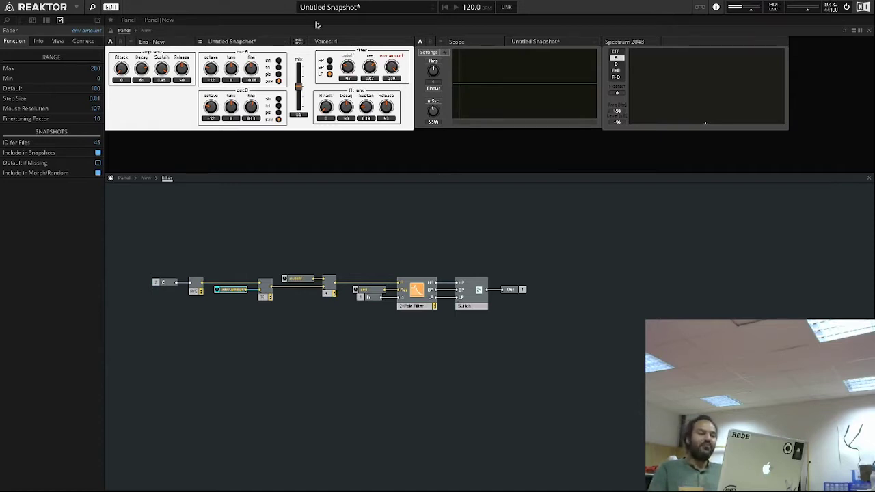
pyautogui.moveTo(391, 67); pyautogui.dragTo(396, 95)
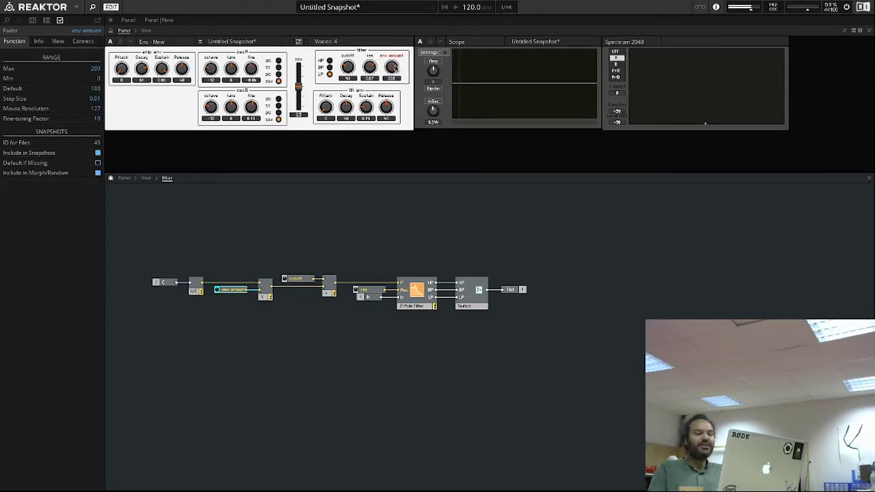
pyautogui.moveTo(393, 94)
pyautogui.mouseDown()
pyautogui.moveTo(394, 116)
pyautogui.moveTo(388, 108)
pyautogui.mouseUp()
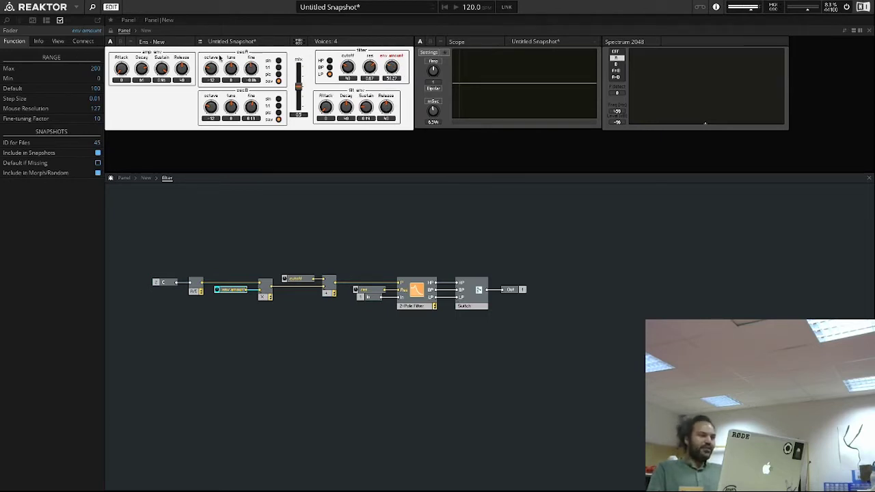
# Hide the value displays of the filter's env amount, cutoff and res knobs, and select the filt env Release knob
pyautogui.click(59, 42)
pyautogui.click(98, 112)
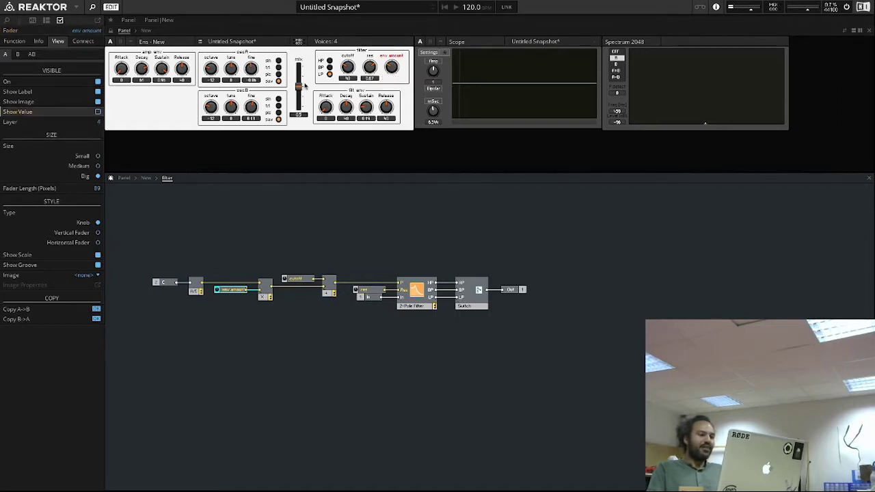
pyautogui.click(347, 68)
pyautogui.click(97, 112)
pyautogui.click(370, 69)
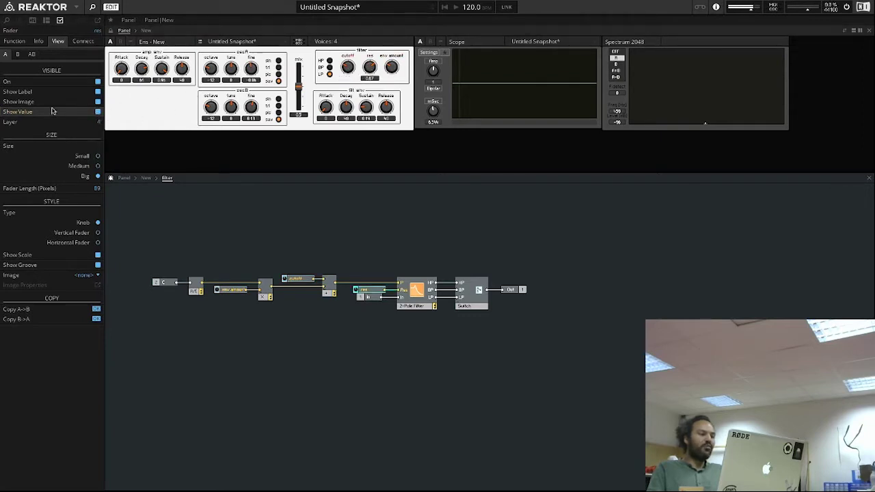
pyautogui.click(97, 112)
pyautogui.click(387, 106)
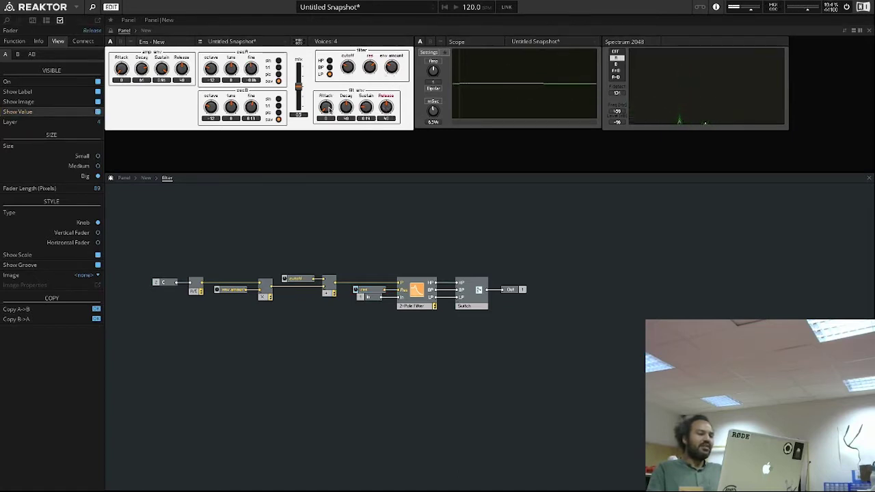
# Hide the value displays of the filt env Release, Sustain, Decay and Attack knobs and of the mix fader
pyautogui.click(97, 111)
pyautogui.click(368, 107)
pyautogui.click(97, 111)
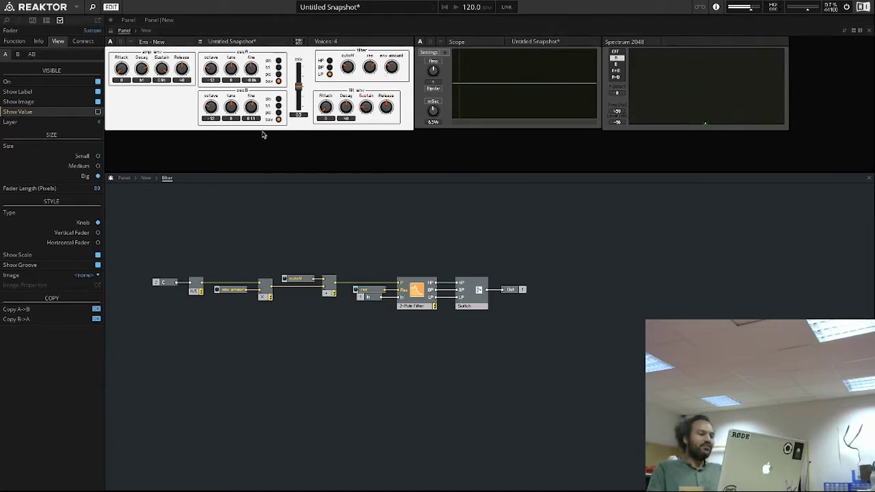
pyautogui.click(347, 107)
pyautogui.click(97, 111)
pyautogui.click(327, 107)
pyautogui.click(98, 112)
pyautogui.click(299, 87)
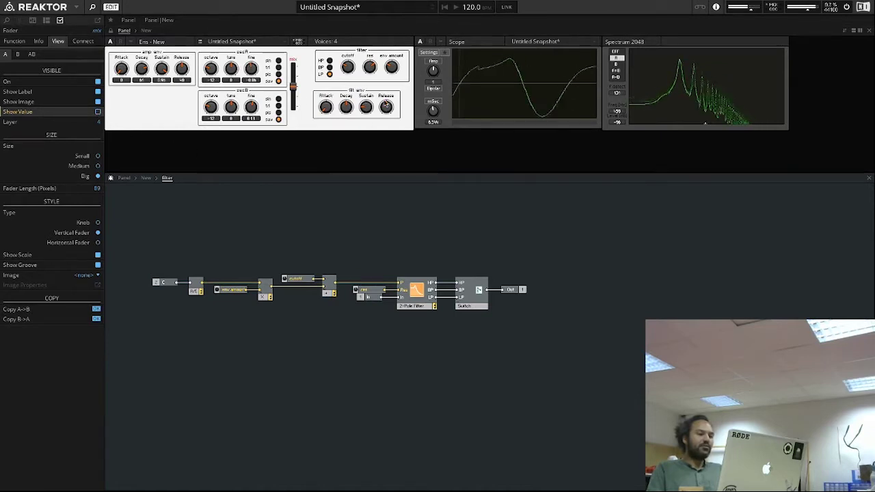
# Leave the filter macro for the instrument structure and move the filt env macro up closer beneath oscB
pyautogui.click(392, 66)
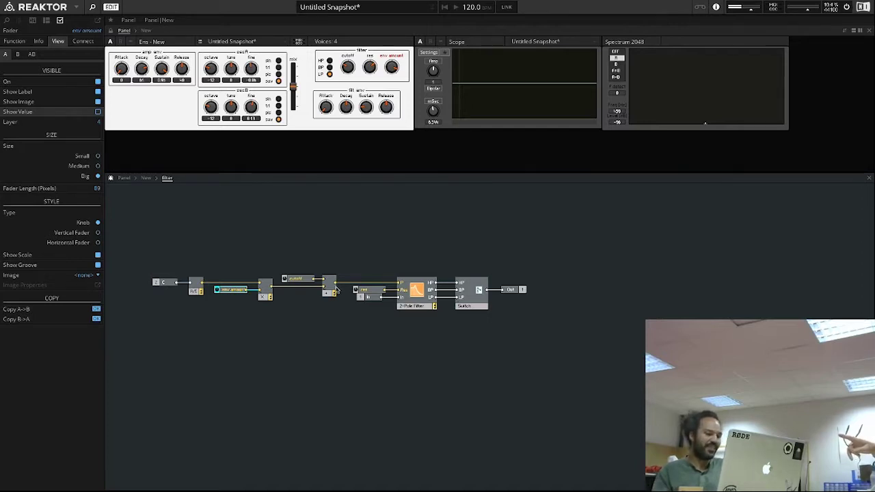
pyautogui.click(160, 283)
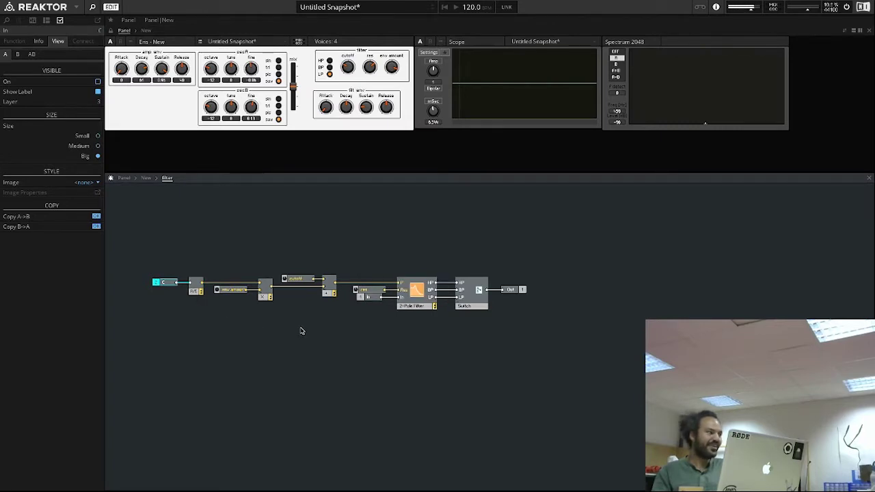
pyautogui.doubleClick(368, 345)
pyautogui.moveTo(360, 328); pyautogui.dragTo(361, 309)
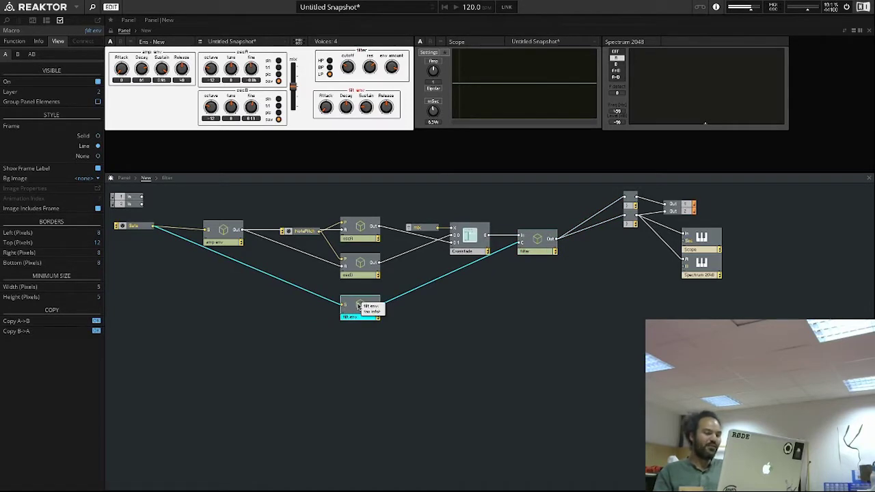
pyautogui.moveTo(380, 307)
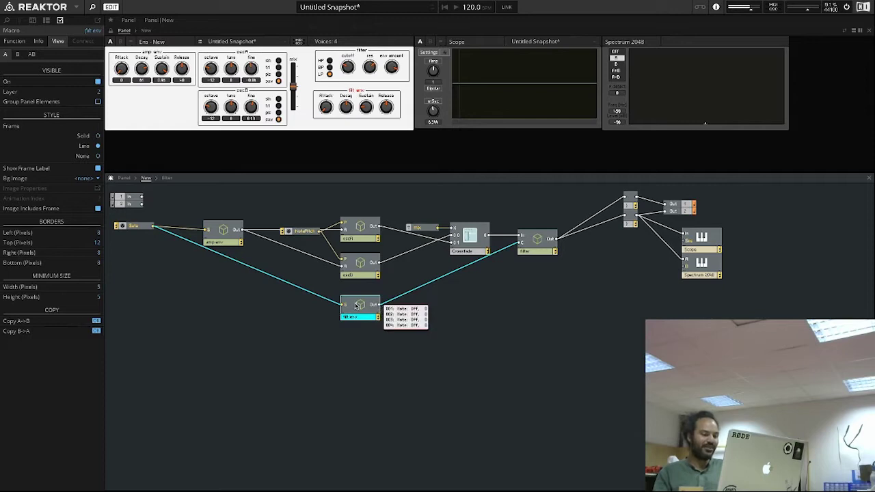
pyautogui.moveTo(356, 308); pyautogui.dragTo(356, 305)
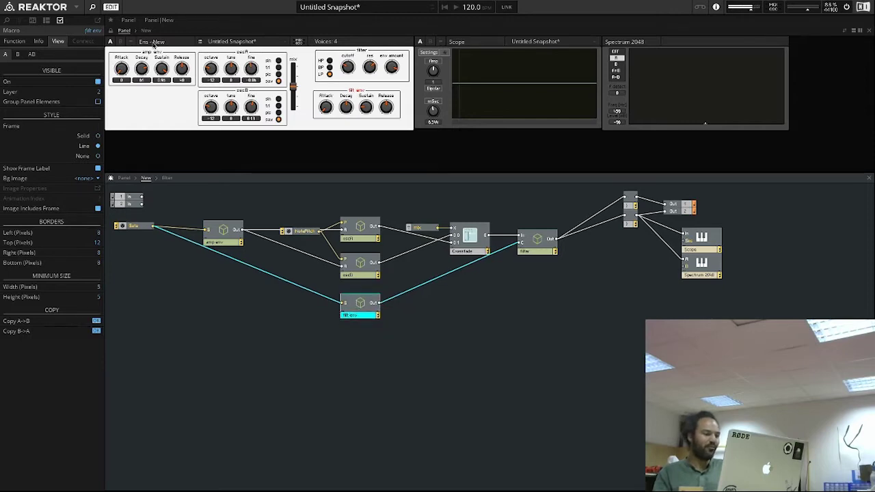
# Compare the amp env and filt env connections and move the Gate module closer to the amp env macro
pyautogui.click(224, 231)
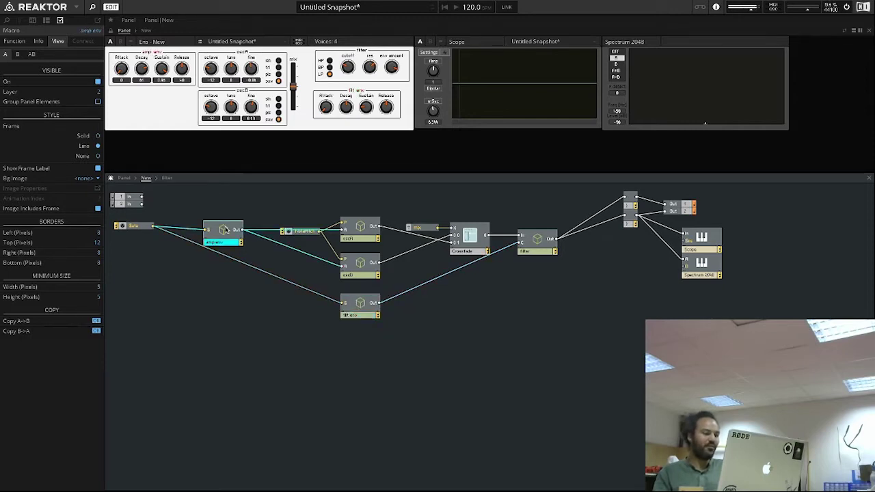
pyautogui.click(360, 305)
pyautogui.moveTo(139, 229); pyautogui.dragTo(176, 233)
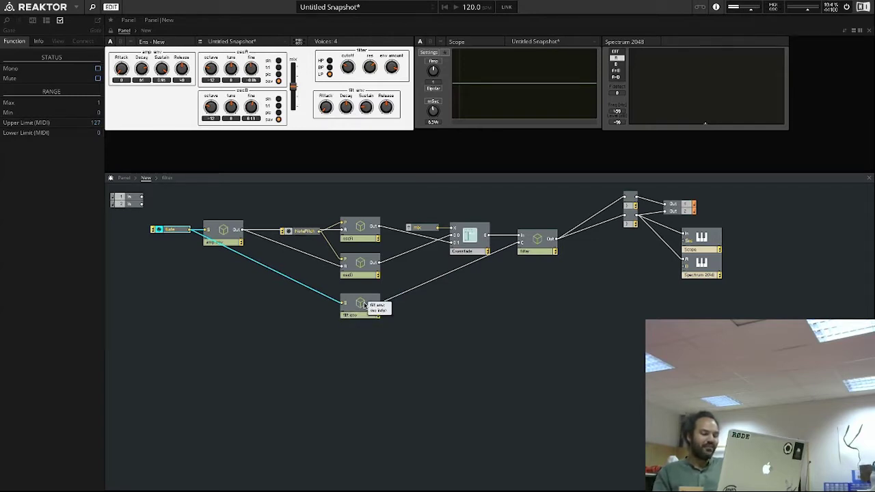
# Open the filter macro and review its control path: C input, A/E converter, multiplier, env amount range, adder and cutoff range
pyautogui.doubleClick(538, 238)
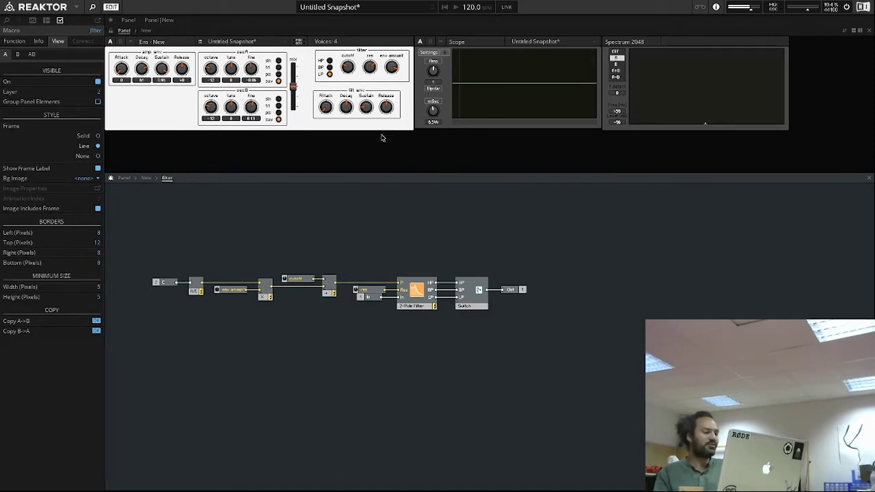
pyautogui.click(161, 284)
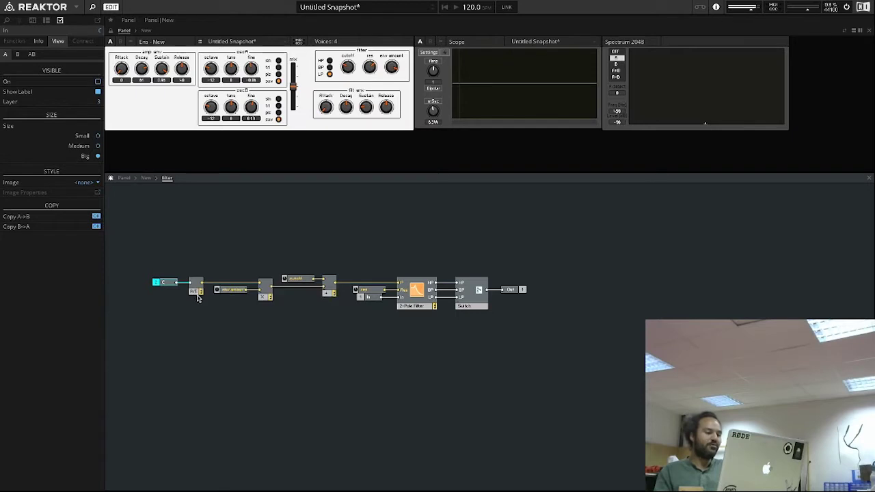
pyautogui.click(196, 288)
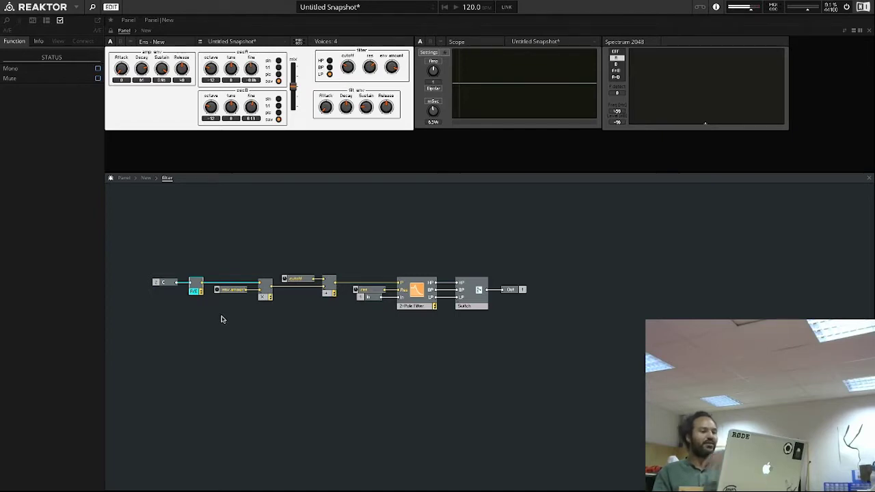
pyautogui.click(264, 296)
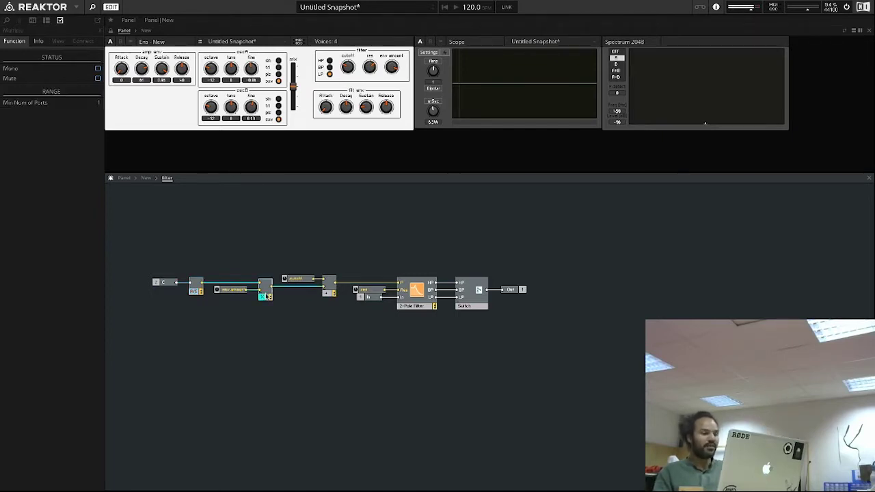
pyautogui.click(237, 291)
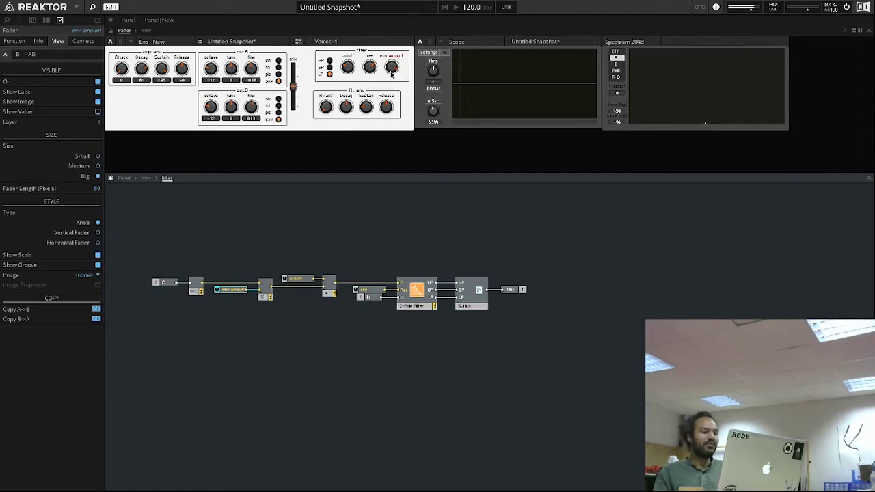
pyautogui.click(11, 42)
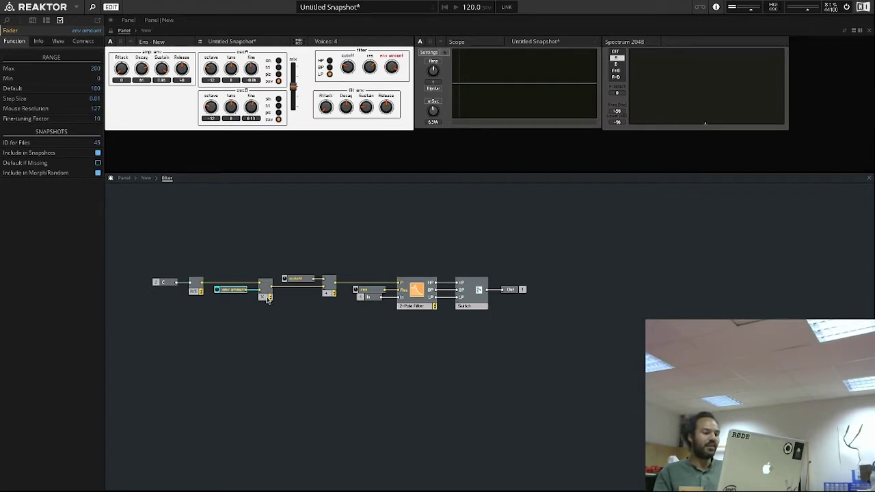
pyautogui.click(329, 292)
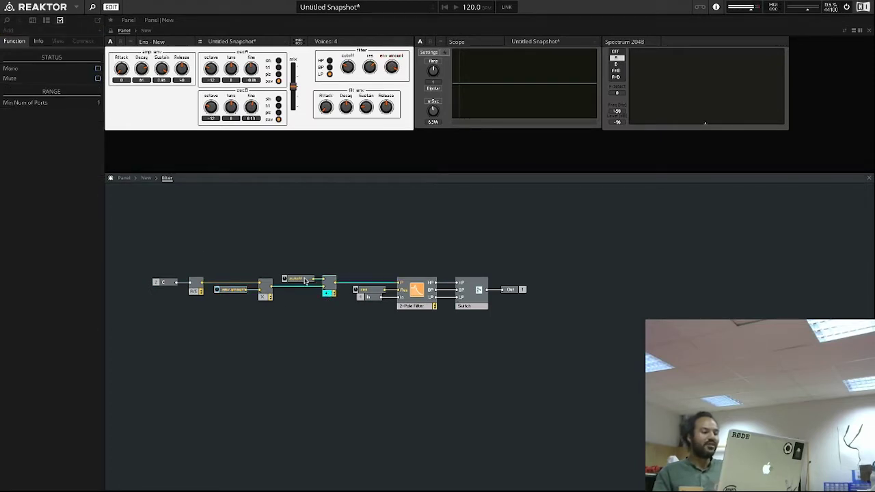
pyautogui.click(306, 281)
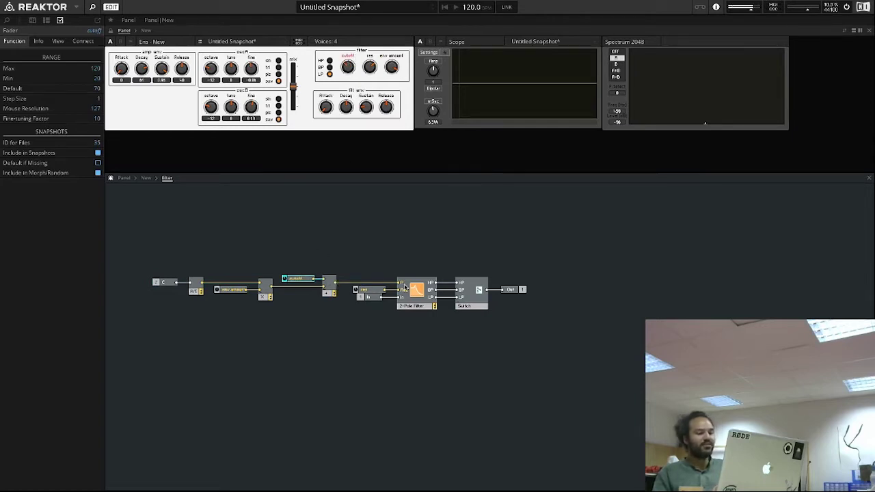
# Check the 2-Pole Filter's P input description, switch the filter output to HP and adjust the cutoff knob
pyautogui.moveTo(407, 290)
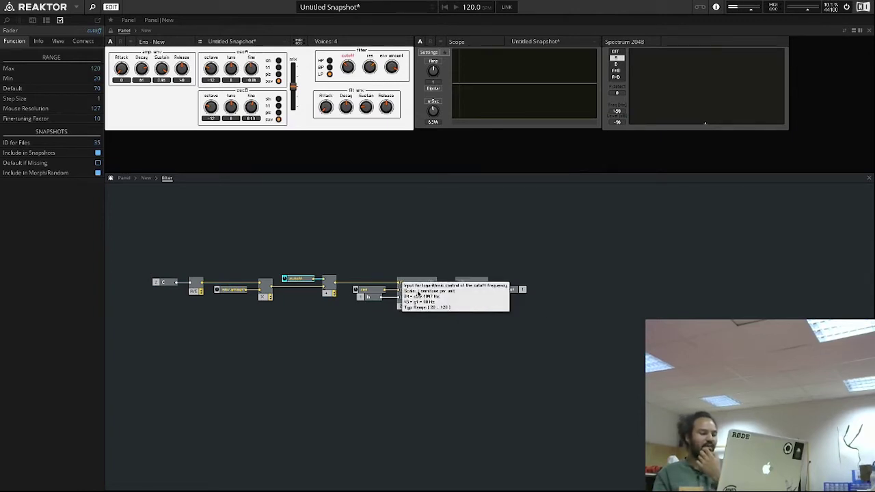
pyautogui.click(418, 292)
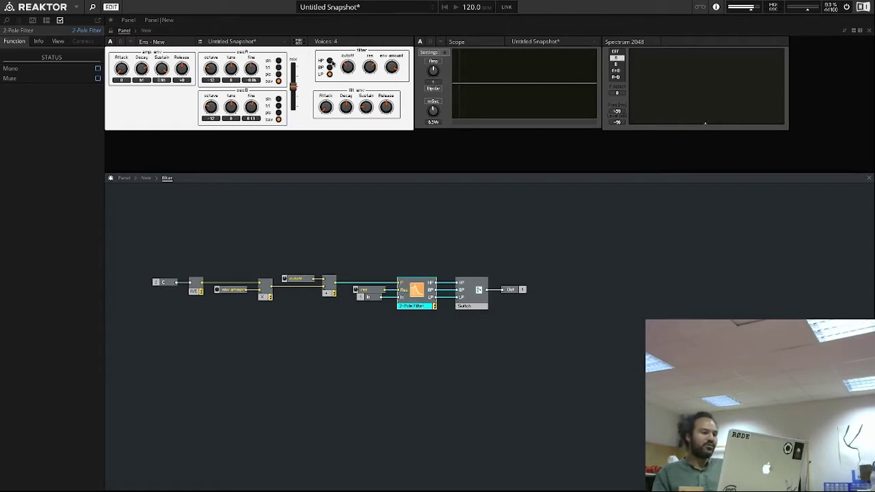
pyautogui.click(472, 294)
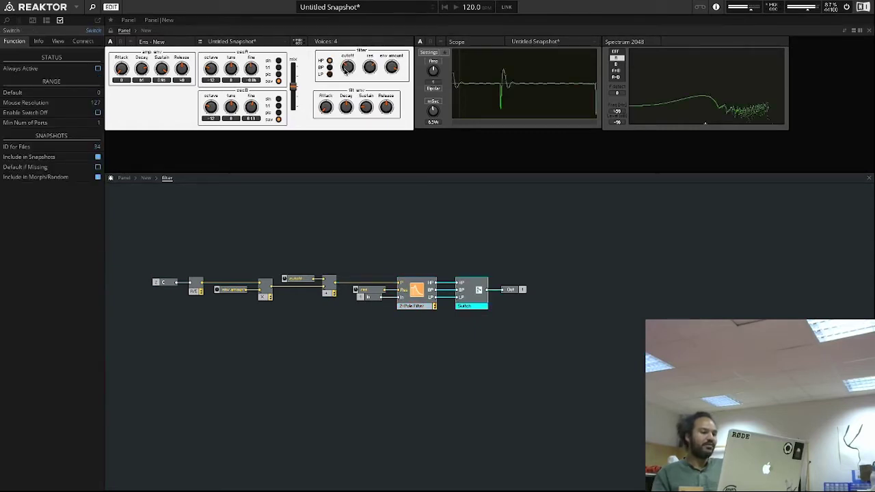
pyautogui.click(358, 52)
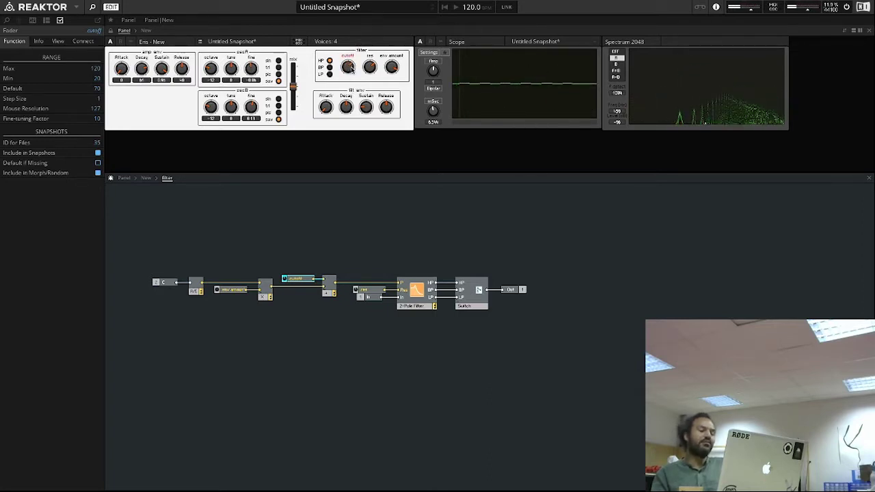
# Set the minimum of the filter's env amount knob to -200
pyautogui.click(391, 67)
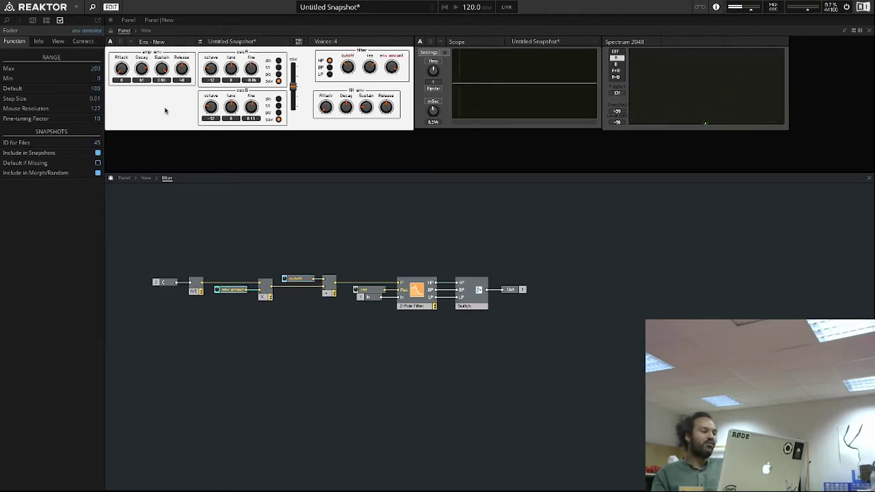
pyautogui.click(99, 80)
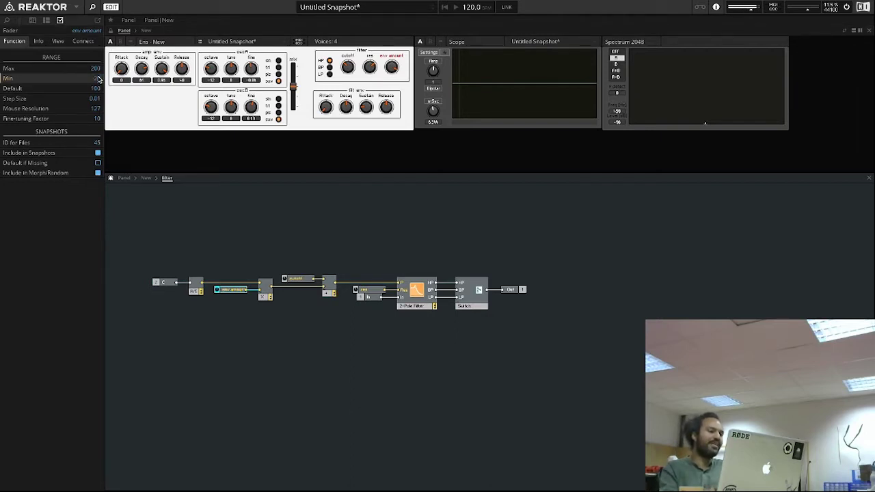
pyautogui.click(392, 81)
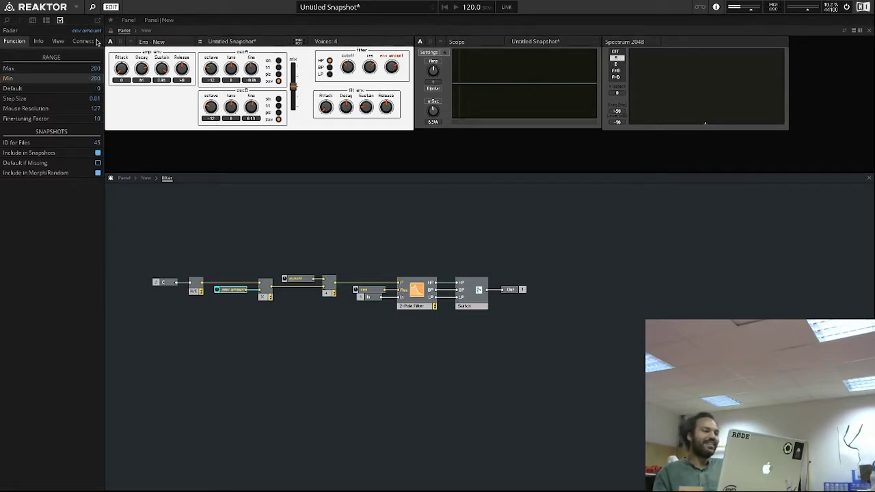
# Show the env amount knob's value display and turn the knob to about -130
pyautogui.click(58, 41)
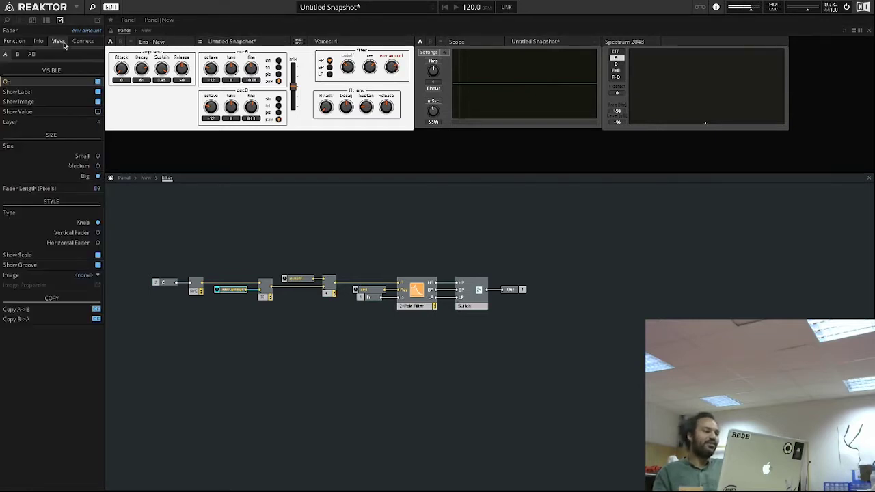
pyautogui.click(98, 112)
pyautogui.moveTo(393, 90); pyautogui.dragTo(391, 100)
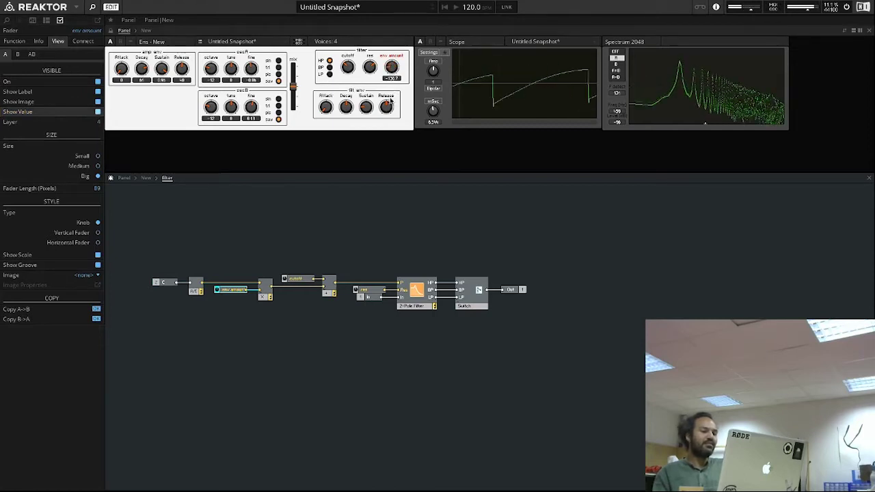
# Turn env amount down to -200 and readjust the filter's cutoff and the filt env Decay while playing notes
pyautogui.click(348, 66)
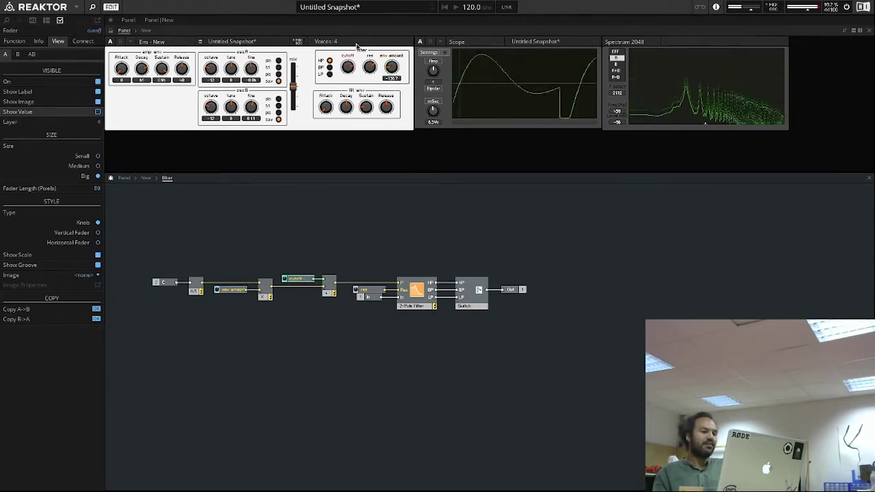
pyautogui.moveTo(396, 69); pyautogui.dragTo(384, 83)
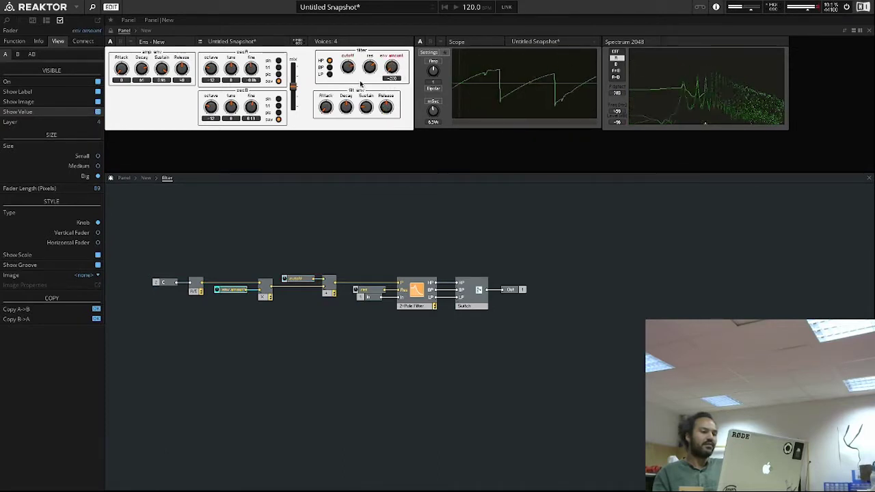
pyautogui.click(348, 68)
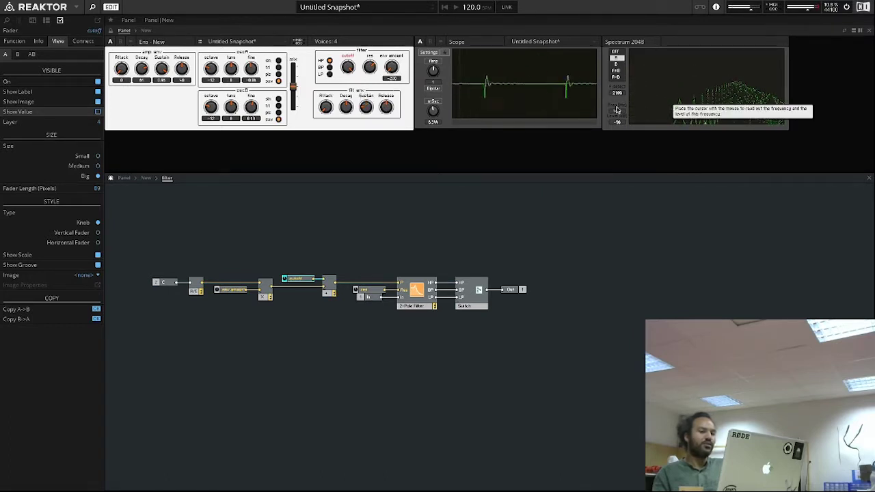
pyautogui.click(347, 108)
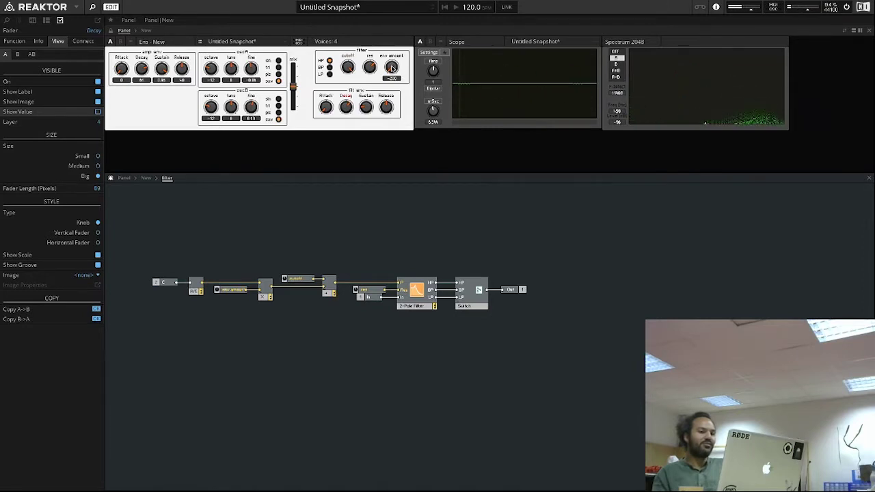
# Review the filter macro and the filt env macro's ADSR envelope, and return to the instrument structure
pyautogui.click(536, 239)
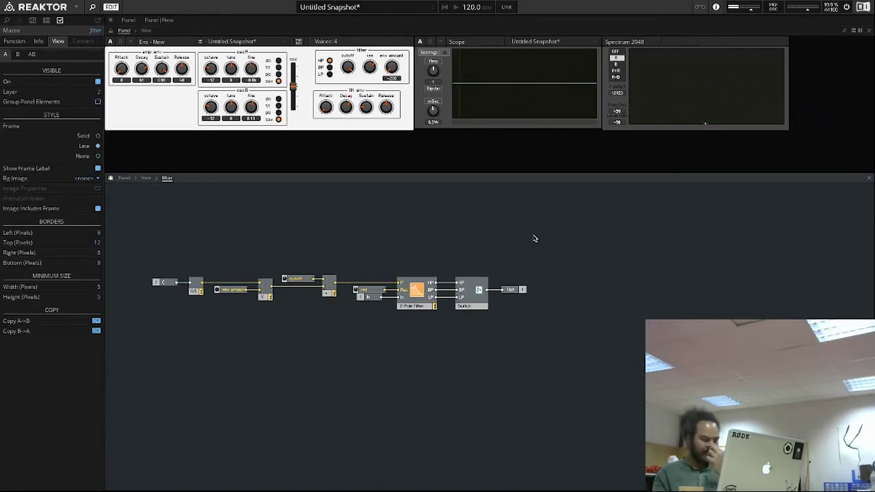
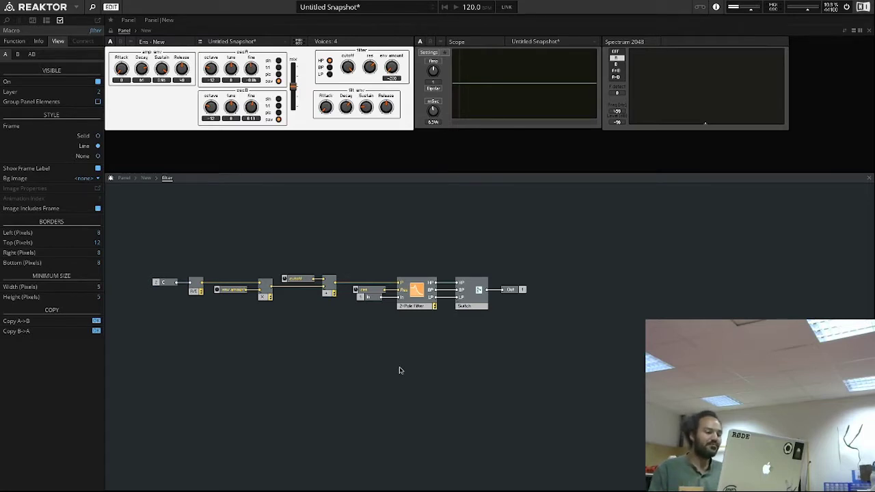
pyautogui.doubleClick(399, 371)
pyautogui.click(362, 307)
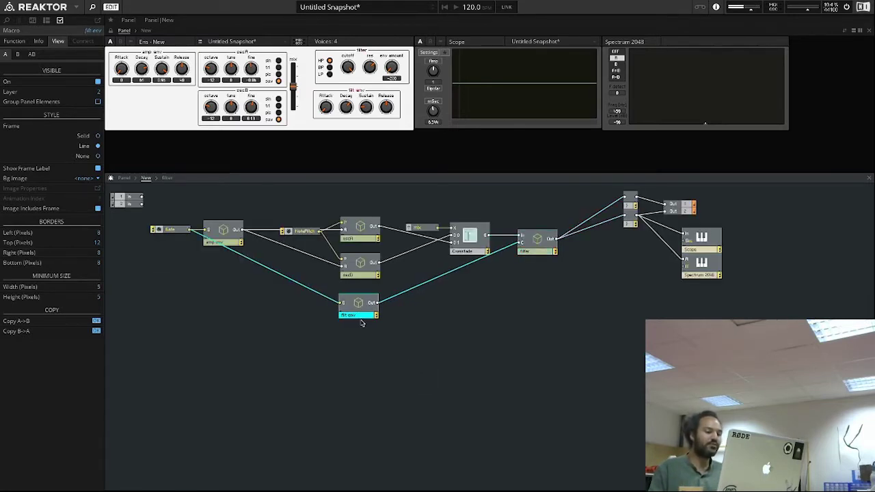
pyautogui.doubleClick(358, 298)
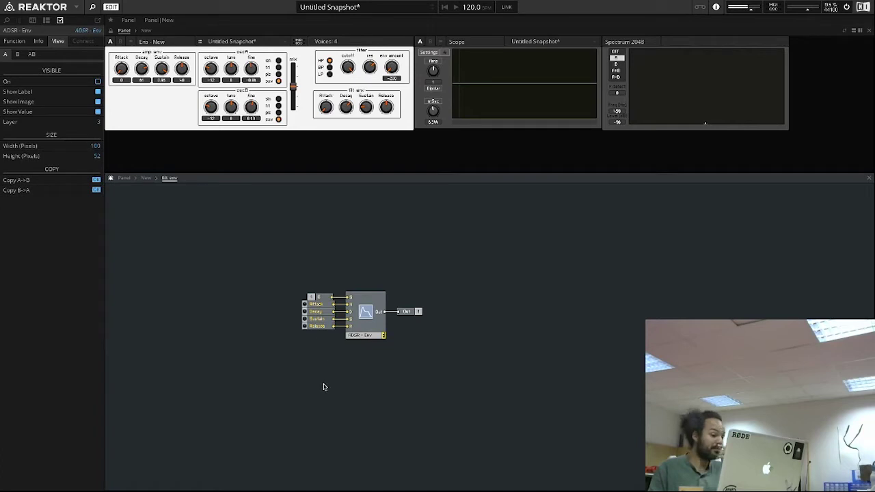
pyautogui.doubleClick(305, 364)
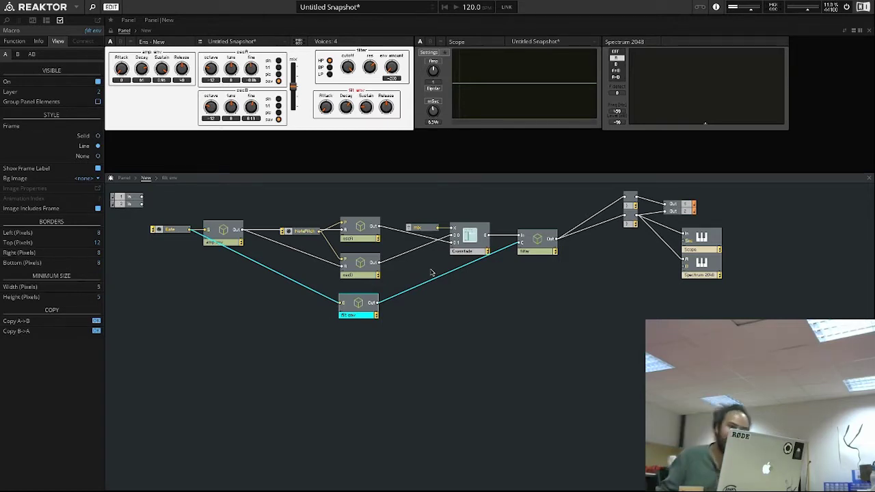
# Switch the filter to LP, turn env amount up to about -118, and adjust the cutoff
pyautogui.click(329, 74)
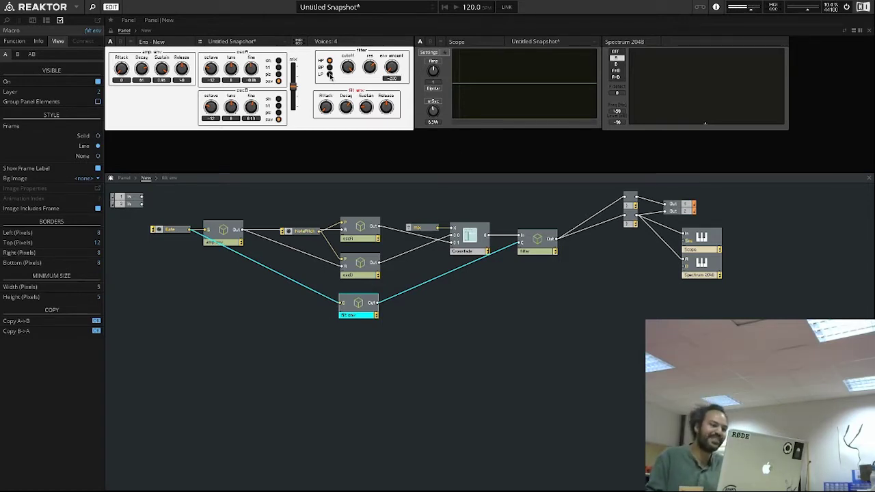
pyautogui.moveTo(392, 67); pyautogui.dragTo(404, 23)
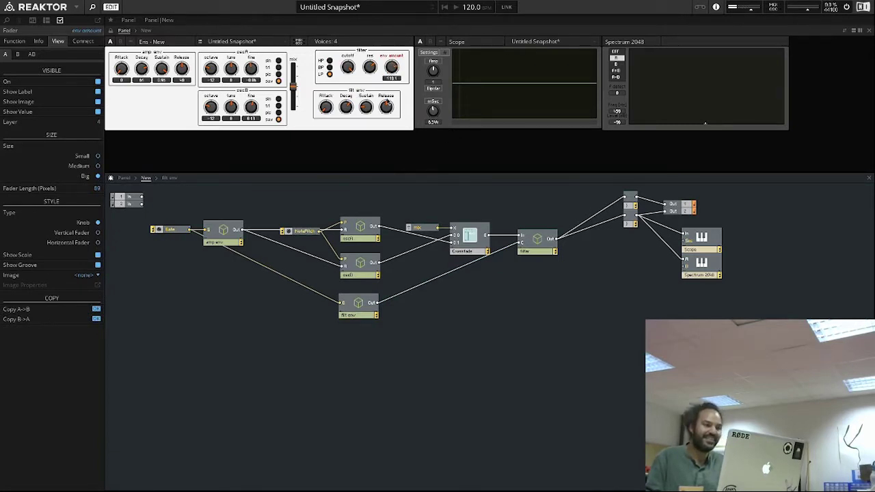
pyautogui.click(348, 68)
pyautogui.click(517, 296)
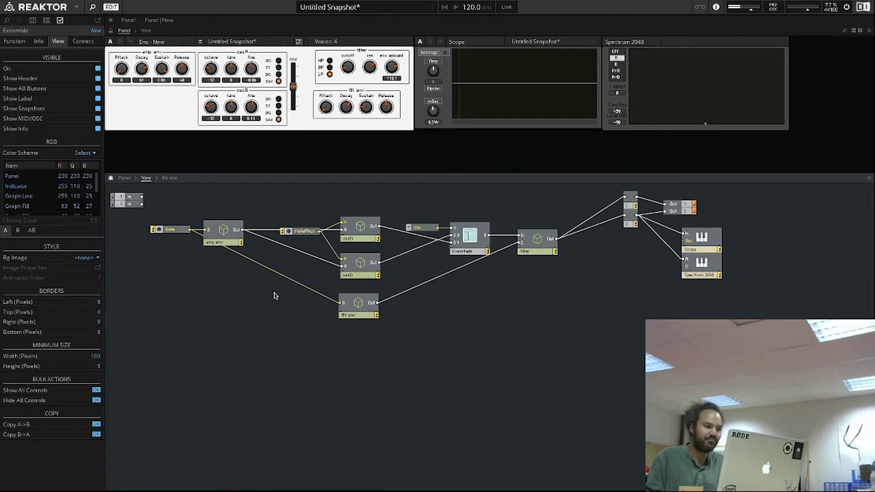
# Toggle the audio engine off and on, and check the filter's res and the filt env Decay
pyautogui.click(846, 7)
pyautogui.click(846, 7)
pyautogui.click(376, 101)
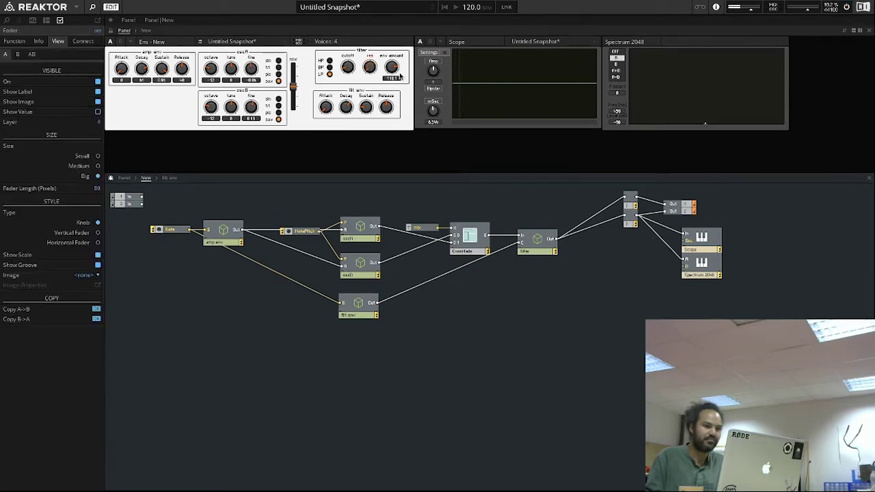
pyautogui.click(353, 106)
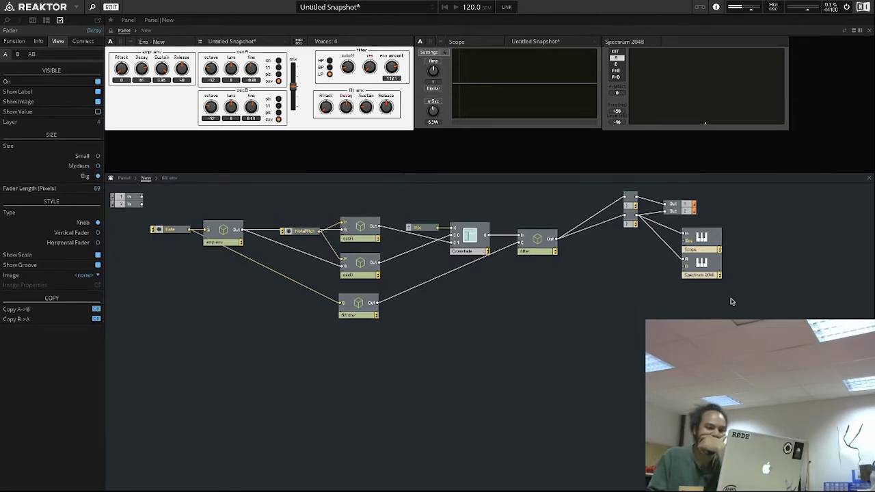
# Delete the Scope and Spectrum 2048 instruments and keep the filter on LP
pyautogui.moveTo(730, 299); pyautogui.dragTo(706, 238)
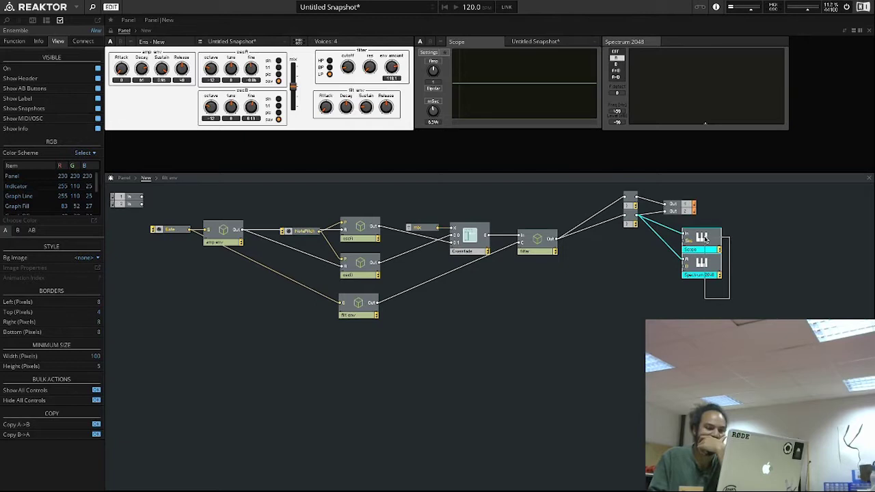
pyautogui.press('Delete')
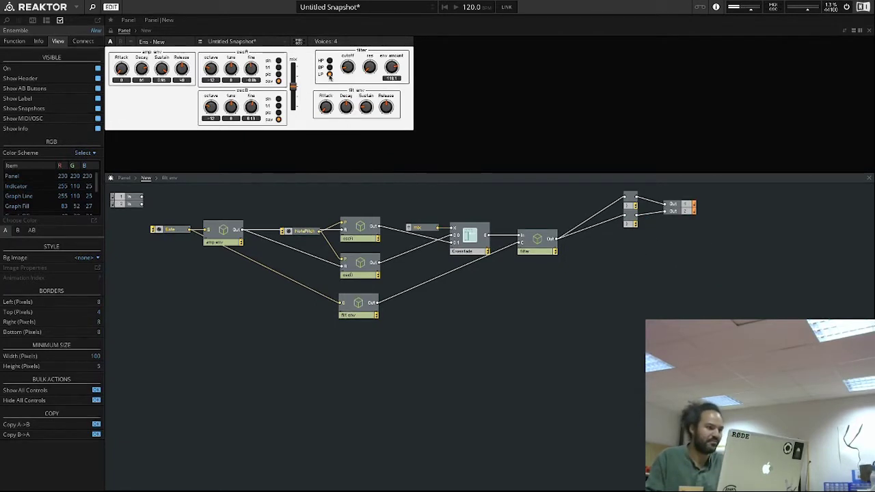
pyautogui.click(329, 76)
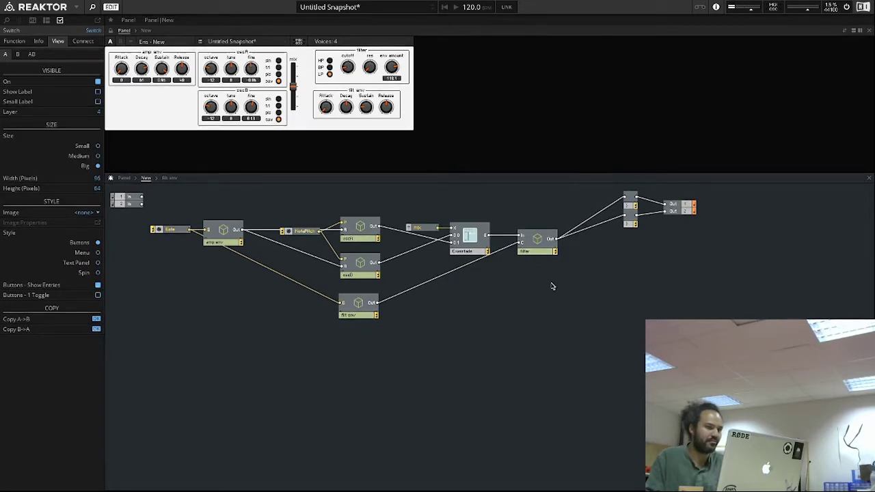
pyautogui.click(551, 335)
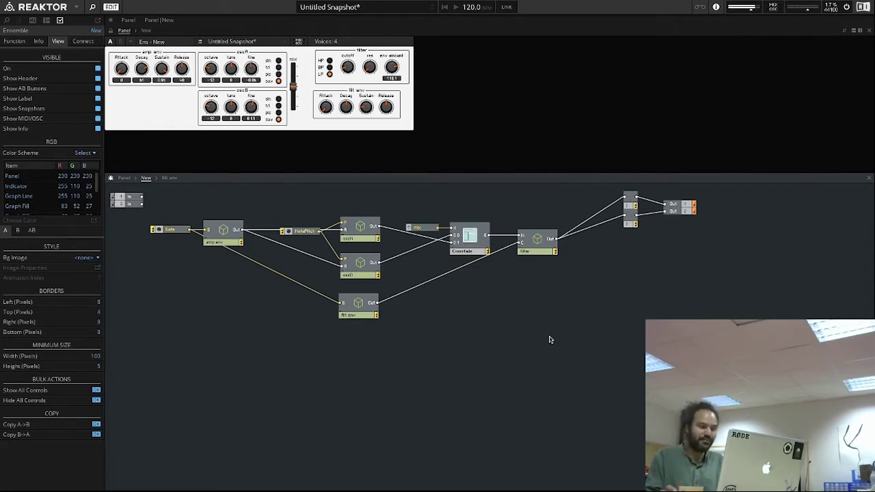
# Create a new macro in the instrument structure and name it echo
pyautogui.rightClick(619, 286)
pyautogui.click(571, 292)
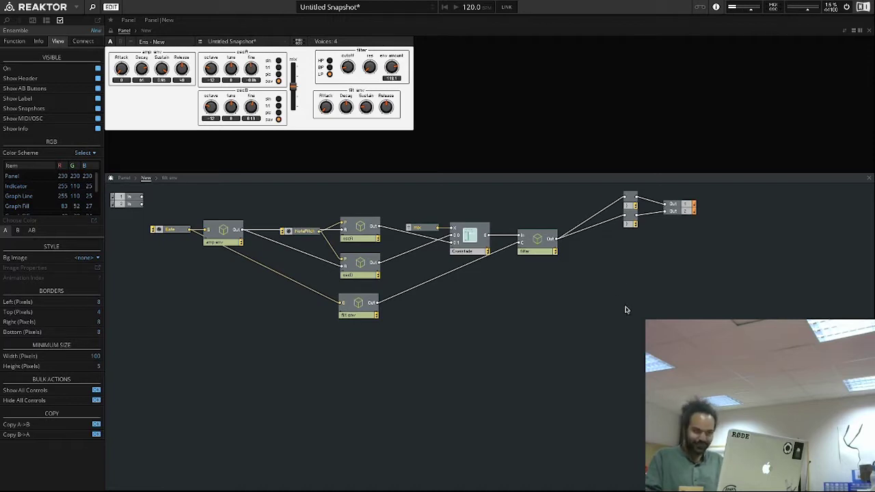
pyautogui.rightClick(598, 262)
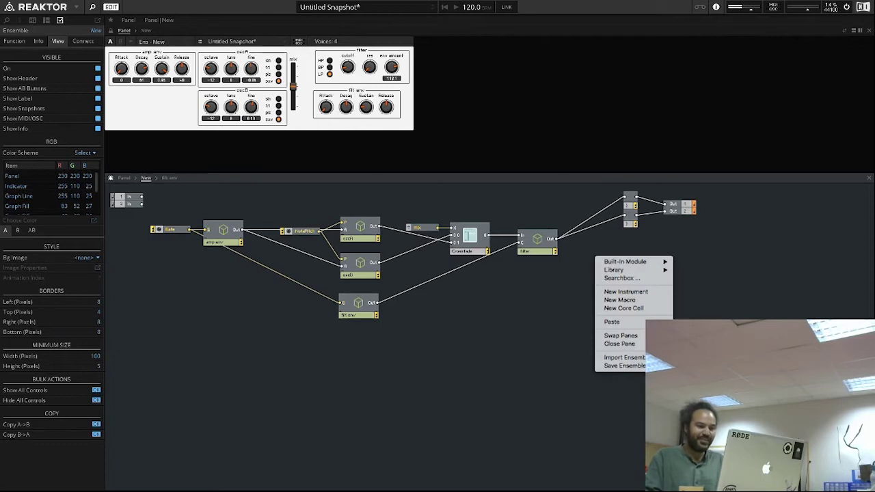
pyautogui.click(636, 300)
pyautogui.write('H')
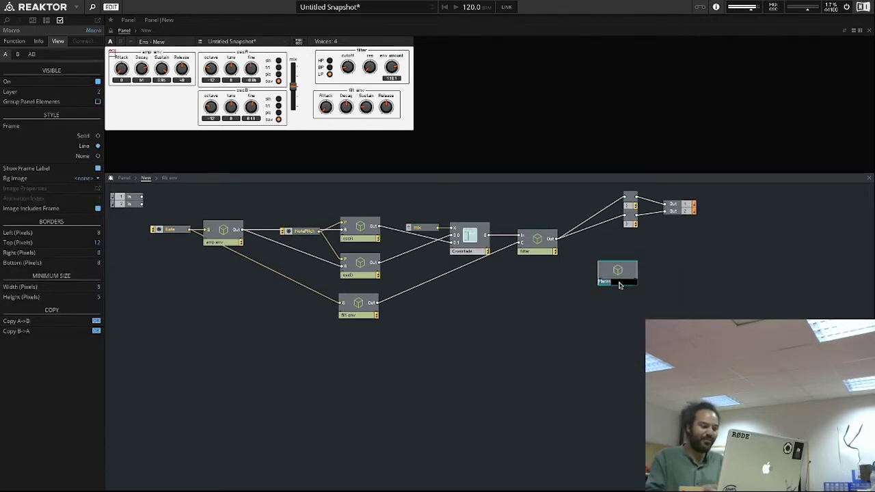
pyautogui.write('cho')
pyautogui.press('Return')
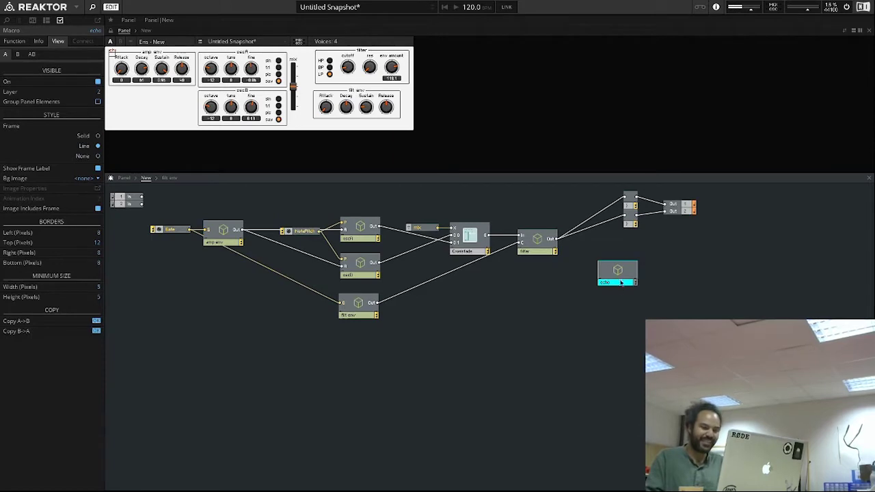
# Insert a Single Delay module inside the echo macro
pyautogui.doubleClick(620, 273)
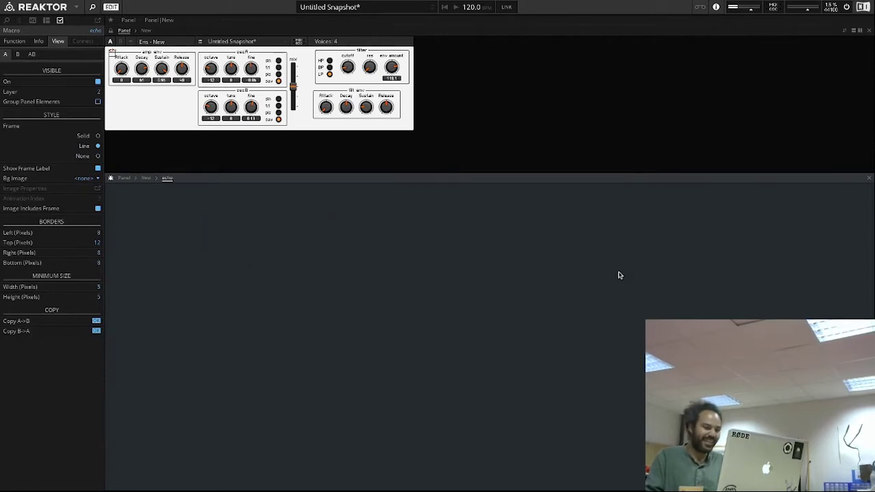
pyautogui.rightClick(385, 249)
pyautogui.moveTo(418, 252)
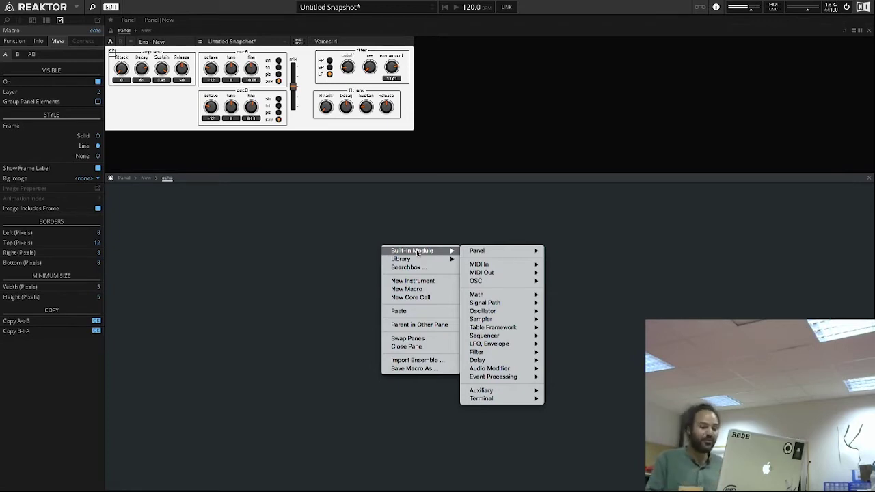
pyautogui.moveTo(513, 363)
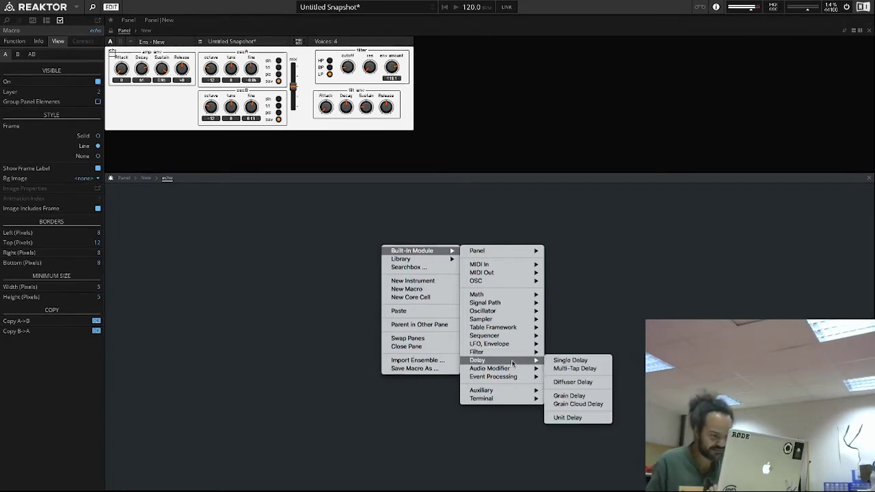
pyautogui.click(567, 360)
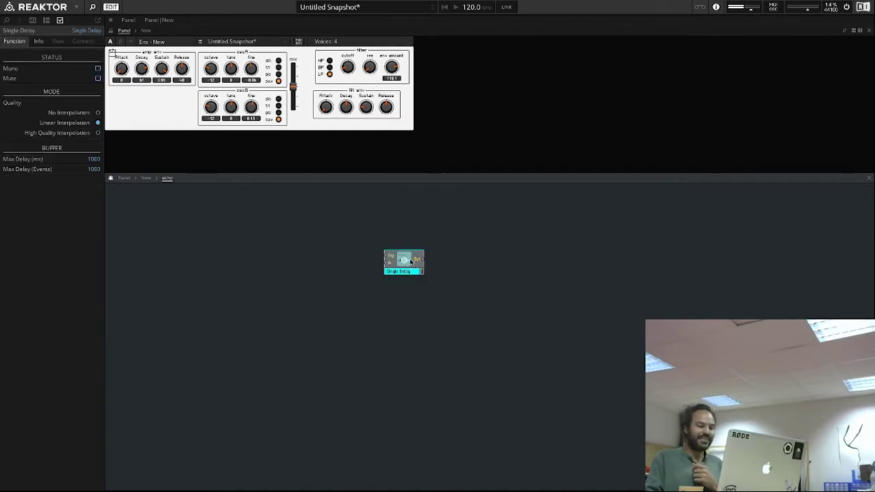
pyautogui.moveTo(406, 265); pyautogui.dragTo(432, 270)
# Add an In port to the echo macro and wire it to the Single Delay's In
pyautogui.click(307, 260)
pyautogui.doubleClick(307, 260)
pyautogui.click(332, 300)
pyautogui.moveTo(335, 266); pyautogui.dragTo(414, 267)
# Add an Out port fed by the Single Delay's output and move the In port closer to the delay
pyautogui.click(494, 262)
pyautogui.doubleClick(497, 262)
pyautogui.write('out')
pyautogui.press('Return')
pyautogui.moveTo(447, 264); pyautogui.dragTo(497, 267)
pyautogui.moveTo(327, 265); pyautogui.dragTo(358, 267)
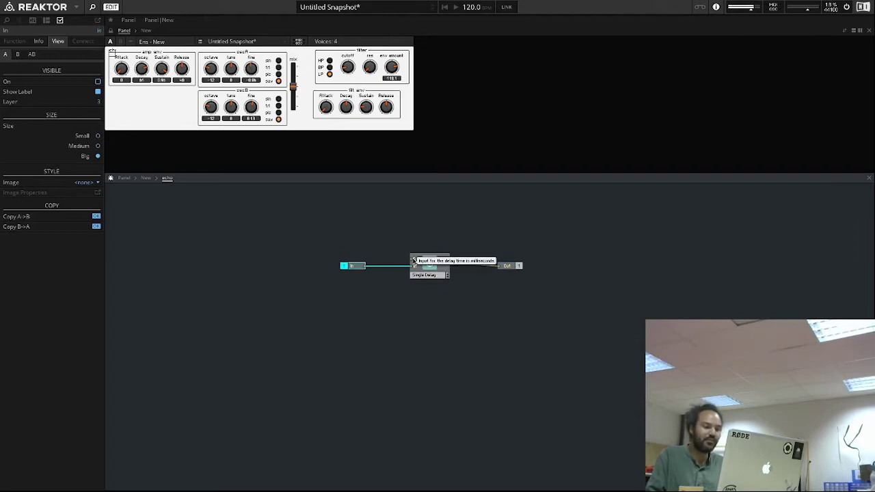
# Create a constant of 1000 on the Single Delay's delay time input
pyautogui.rightClick(414, 262)
pyautogui.click(431, 272)
pyautogui.write('1000')
pyautogui.press('Return')
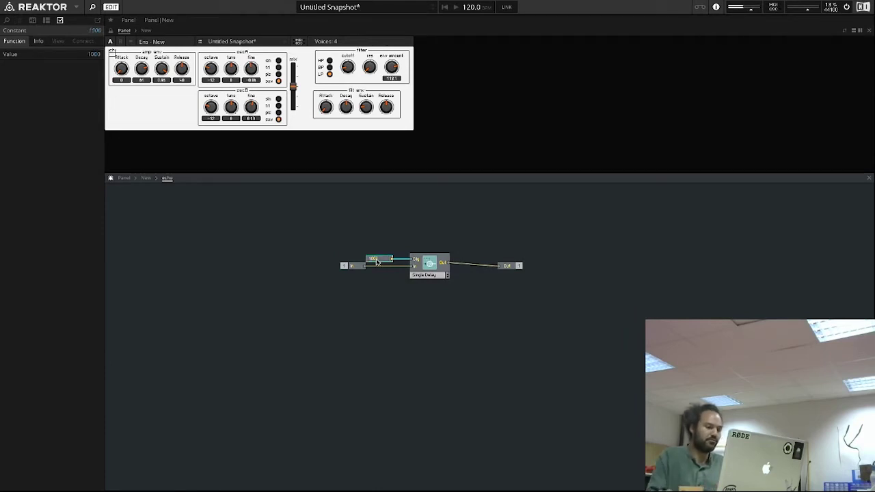
# Wire the echo macro between the filter and the voice combiners, and set both oscillators' octave knobs to 0
pyautogui.doubleClick(501, 322)
pyautogui.moveTo(613, 276); pyautogui.dragTo(624, 199)
pyautogui.moveTo(587, 254); pyautogui.dragTo(582, 246)
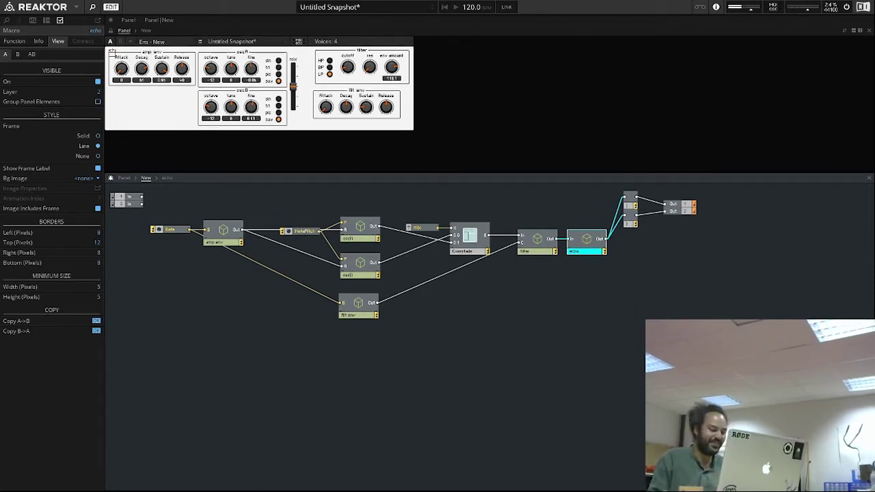
pyautogui.click(213, 74)
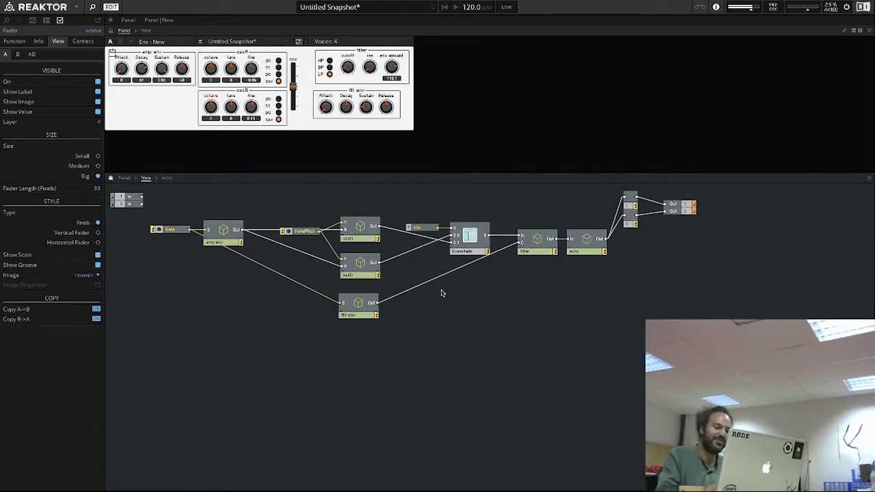
# Open the echo macro and reposition its In and Out ports to make room around the Single Delay
pyautogui.doubleClick(588, 241)
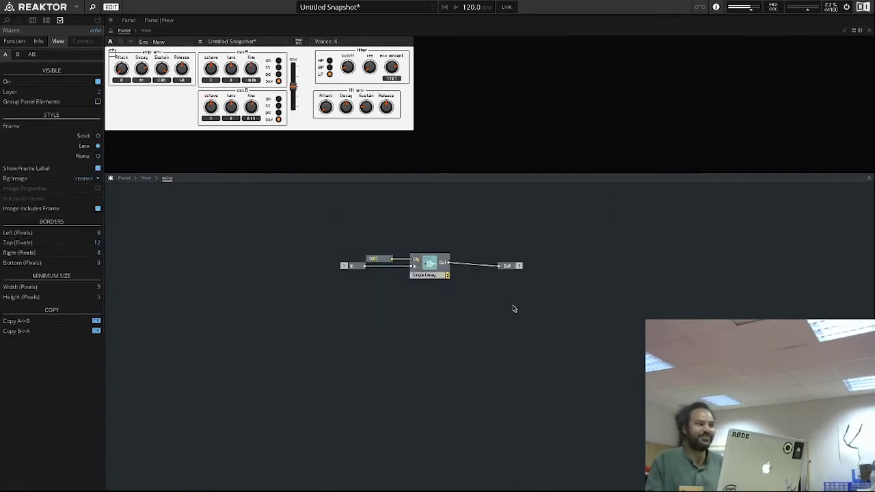
pyautogui.moveTo(508, 267); pyautogui.dragTo(501, 267)
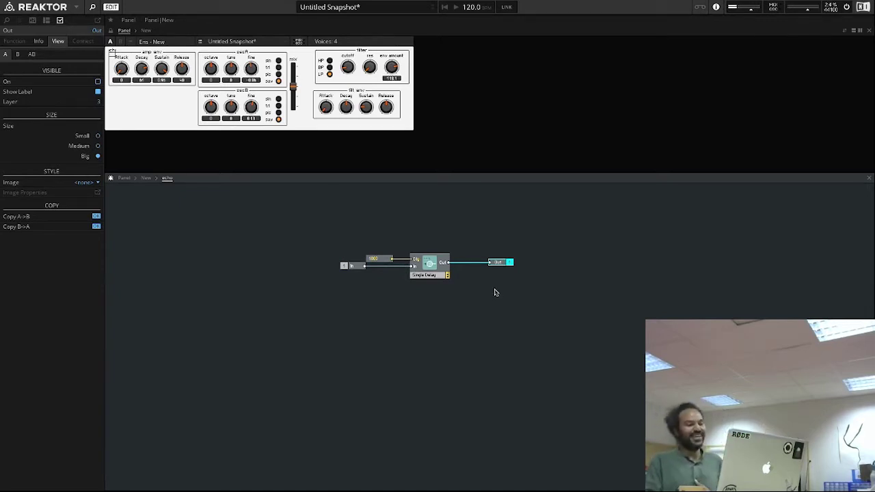
pyautogui.moveTo(504, 268); pyautogui.dragTo(506, 267)
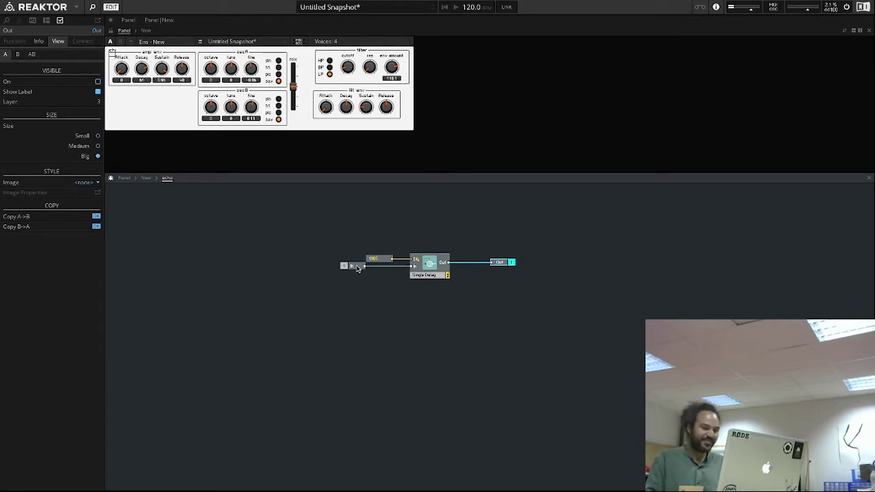
pyautogui.moveTo(357, 268); pyautogui.dragTo(336, 267)
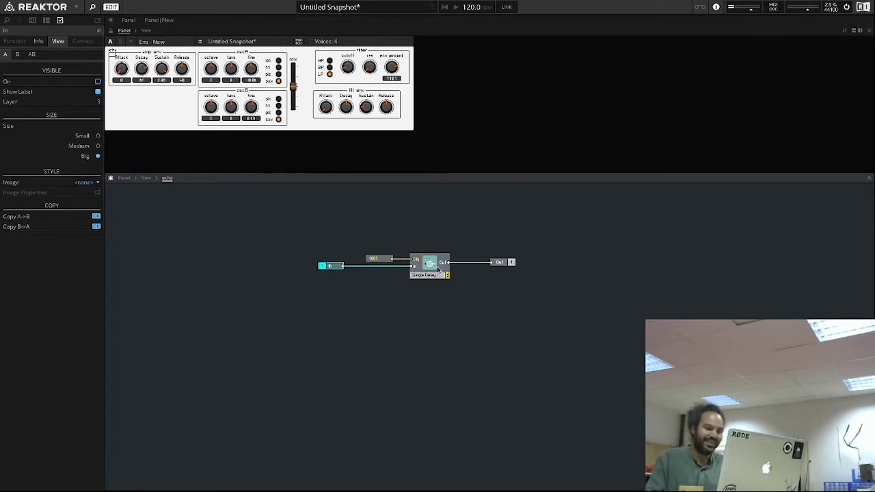
# Insert an Add module that sums the Single Delay's output with the In port, and wire its result to the Out port
pyautogui.click(480, 294)
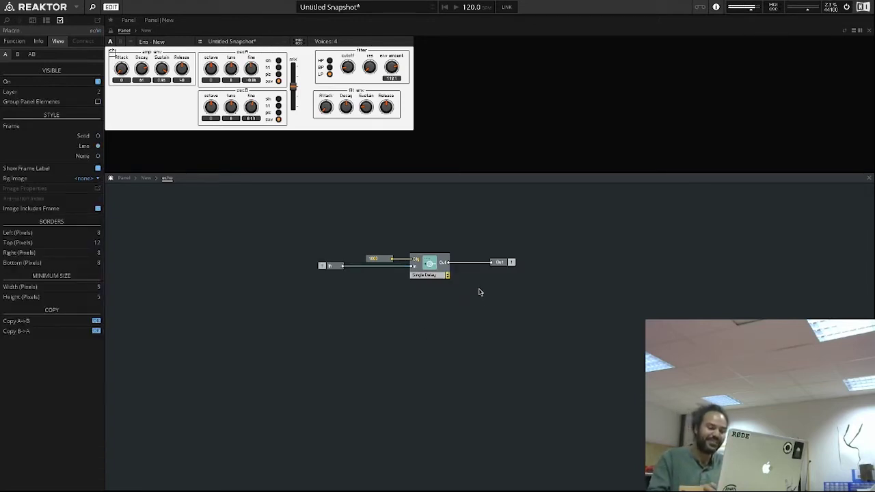
pyautogui.doubleClick(479, 293)
pyautogui.write('add')
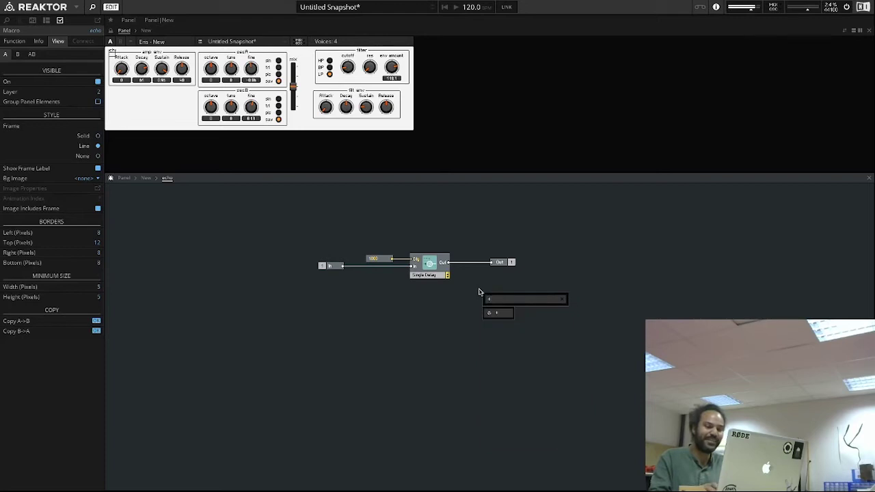
pyautogui.press('Return')
pyautogui.moveTo(448, 263); pyautogui.dragTo(482, 295)
pyautogui.moveTo(343, 266); pyautogui.dragTo(470, 295)
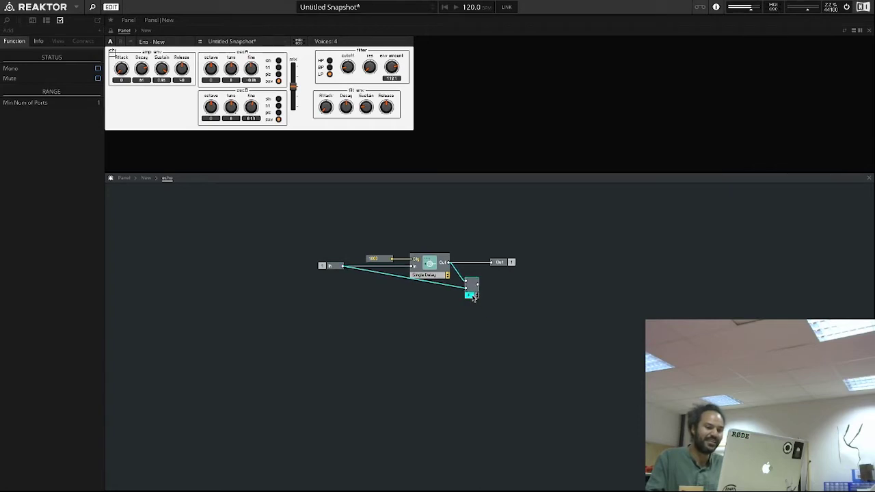
pyautogui.moveTo(502, 265); pyautogui.dragTo(545, 276)
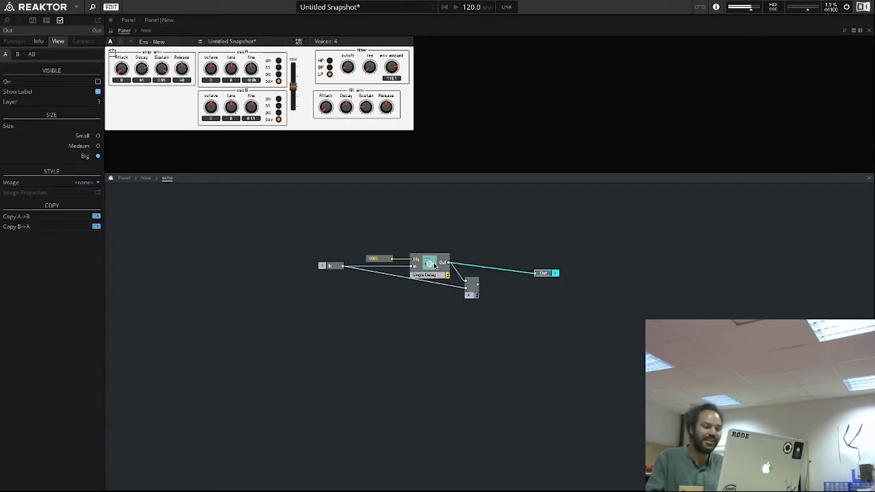
pyautogui.moveTo(458, 272); pyautogui.dragTo(535, 273)
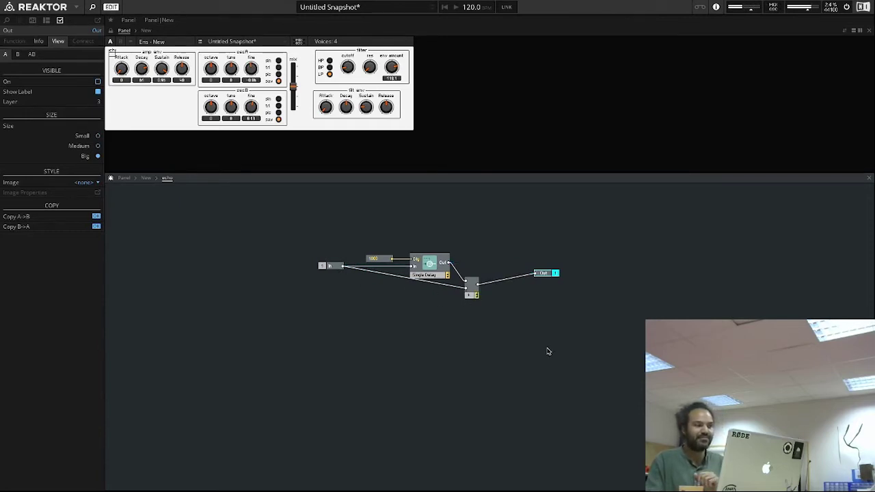
# Set the delay time constant to 200 and move the In port and the Add module farther from the Single Delay
pyautogui.click(379, 259)
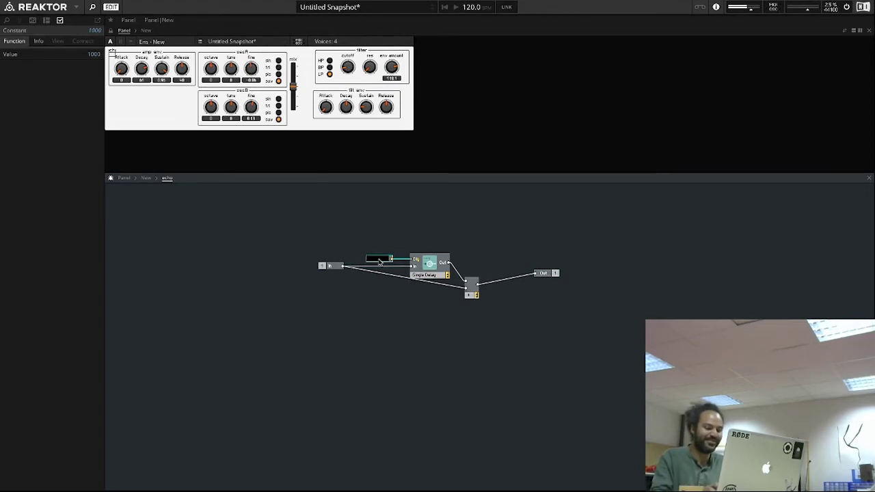
pyautogui.write('0')
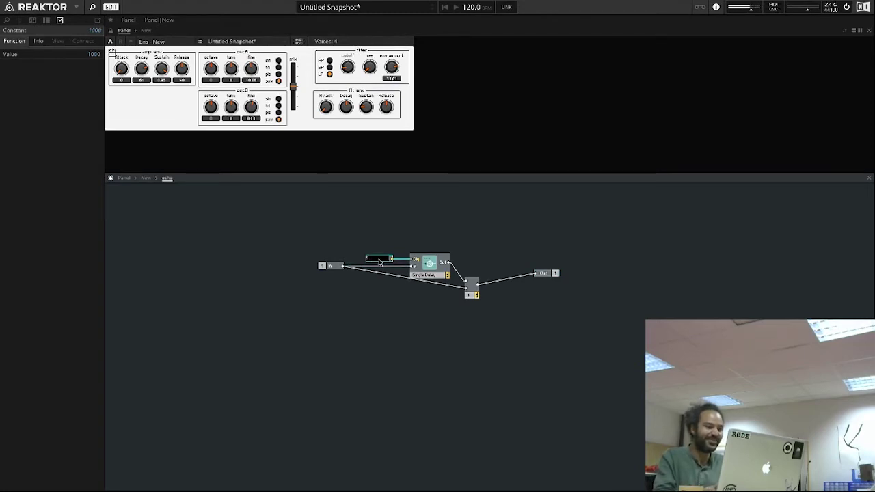
pyautogui.write('00')
pyautogui.press('Return')
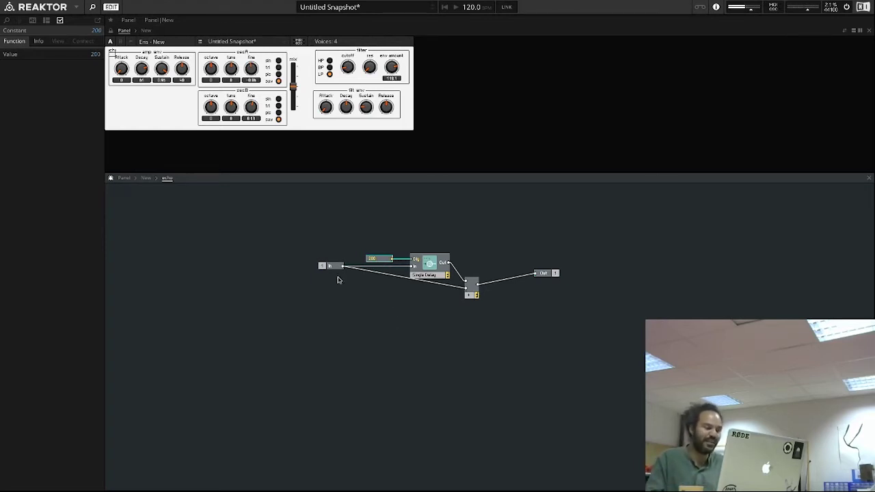
pyautogui.moveTo(338, 268); pyautogui.dragTo(320, 268)
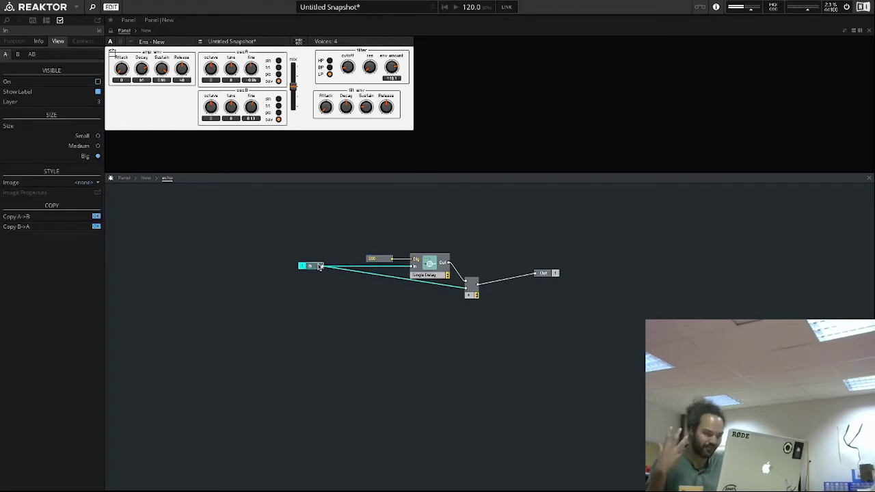
pyautogui.moveTo(470, 294); pyautogui.dragTo(497, 294)
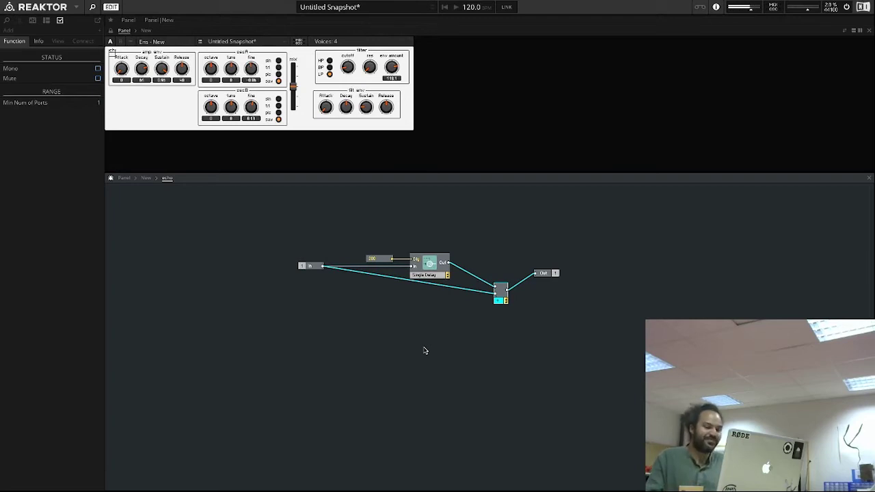
# Insert a Multiply module below the Single Delay and wire the Single Delay's output into its lower input
pyautogui.click(426, 305)
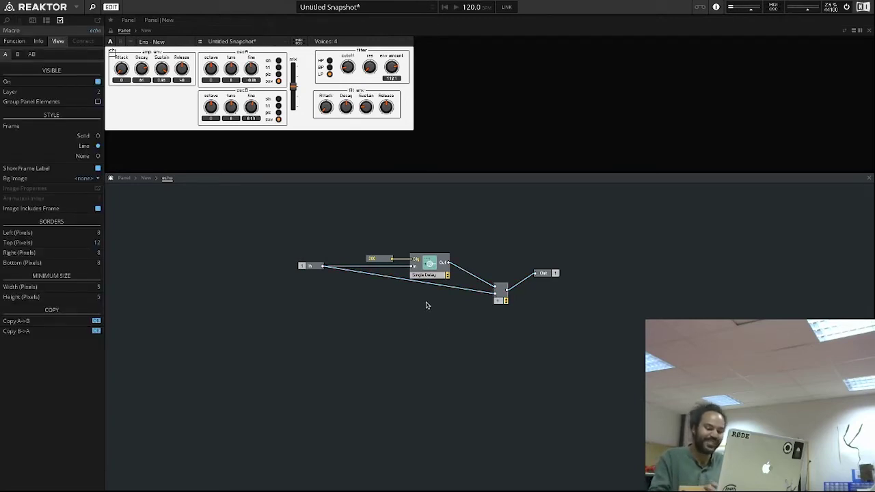
pyautogui.hotkey('ctrl', 'v')
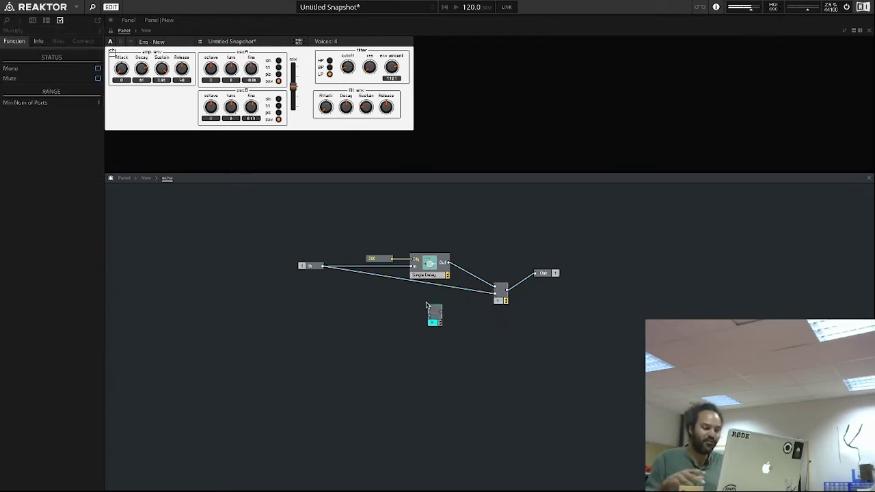
pyautogui.moveTo(450, 264); pyautogui.dragTo(429, 313)
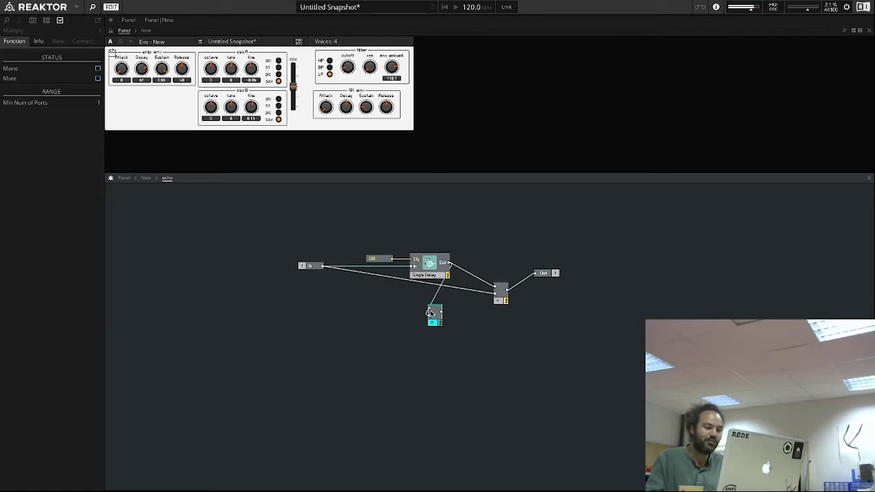
# Create a control for the Multiply module's free input, name it feedback and set its maximum to 0.9
pyautogui.rightClick(430, 312)
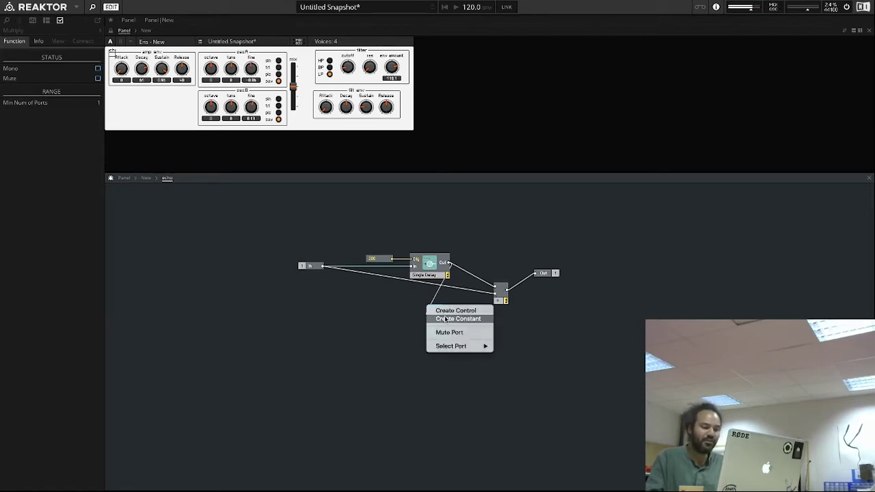
pyautogui.click(448, 311)
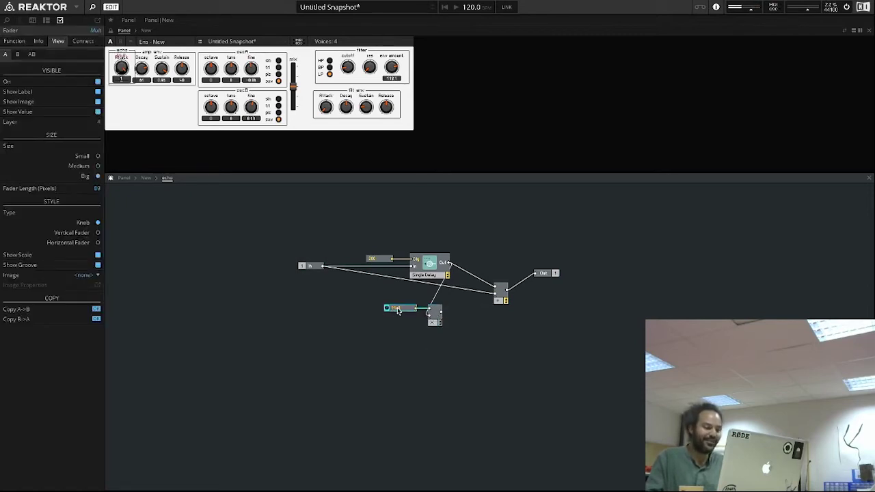
pyautogui.write('ck')
pyautogui.press('Return')
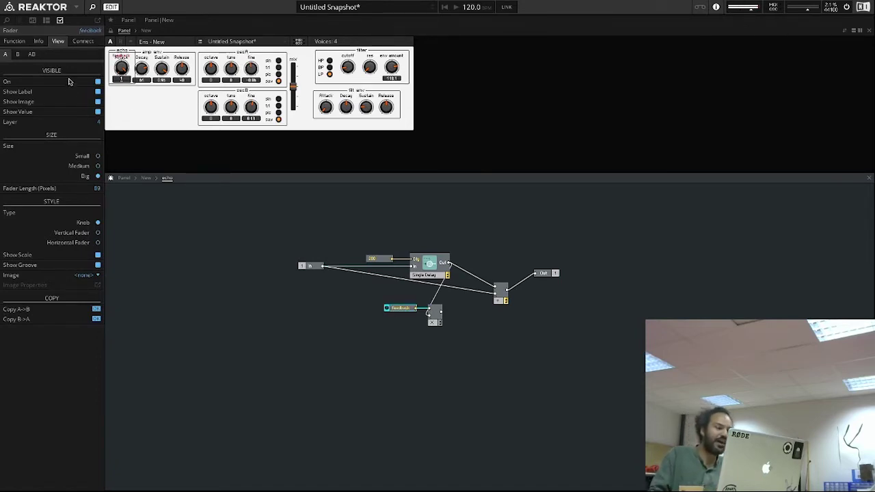
pyautogui.click(22, 43)
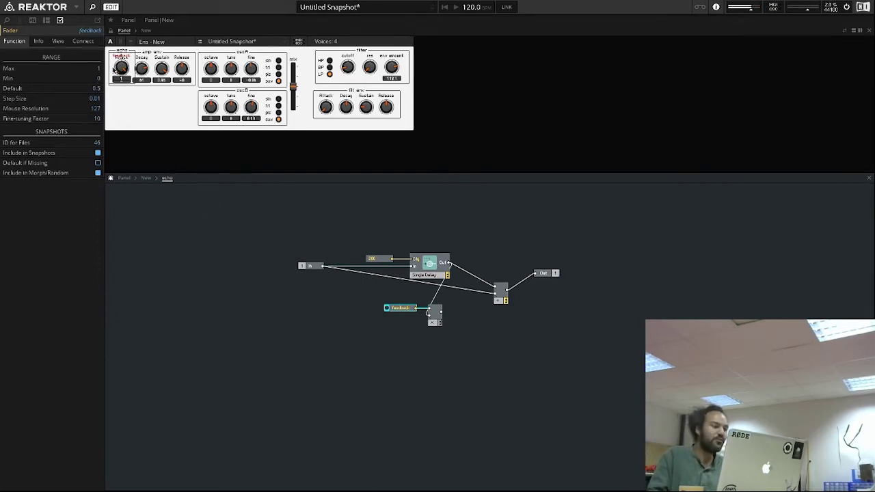
pyautogui.doubleClick(99, 68)
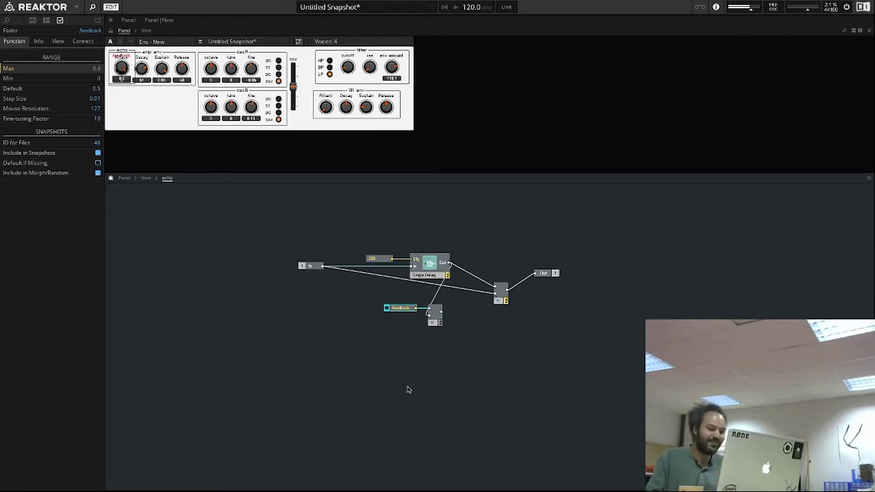
# Wire the Multiply output into the Single Delay's In port, and place the echo frame below the amp env frame on the panel
pyautogui.moveTo(441, 311); pyautogui.dragTo(412, 266)
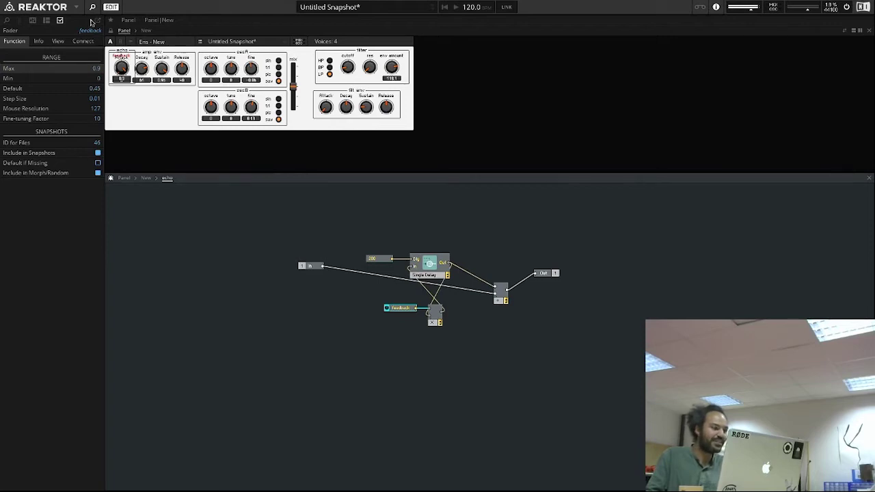
pyautogui.moveTo(121, 53); pyautogui.dragTo(135, 104)
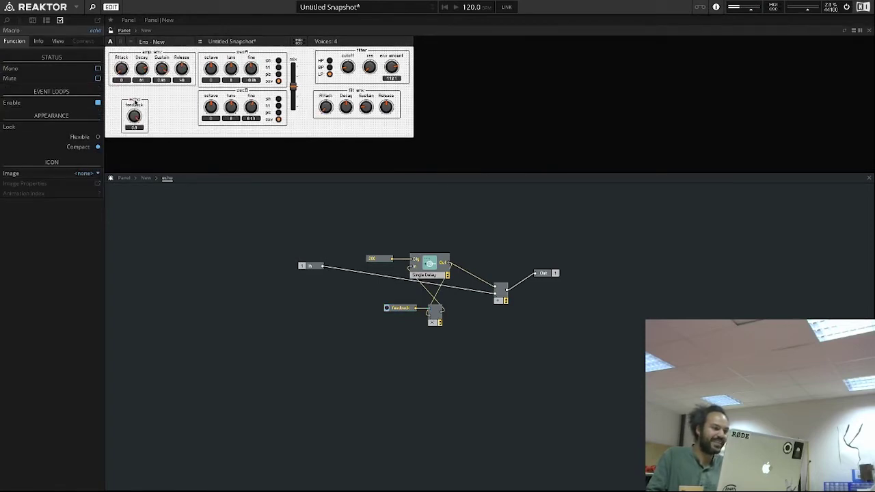
pyautogui.click(135, 117)
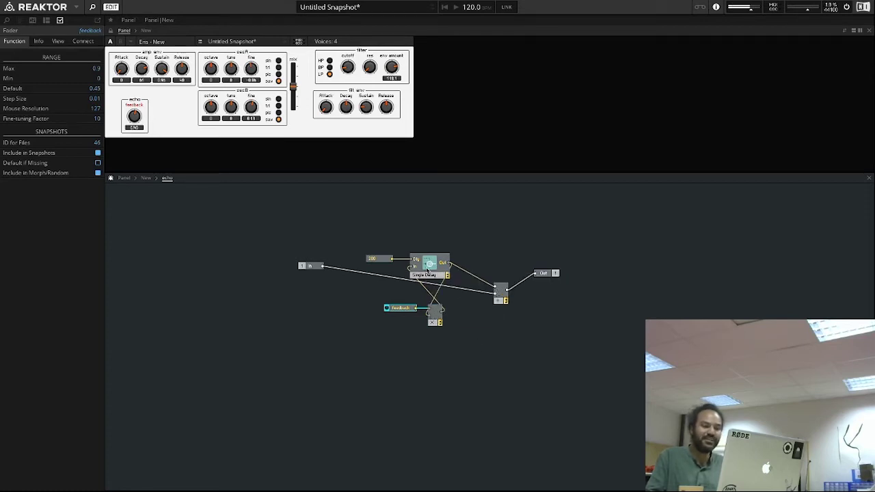
# Wire the Multiply output into the final Add module in place of the Single Delay's output
pyautogui.moveTo(433, 266)
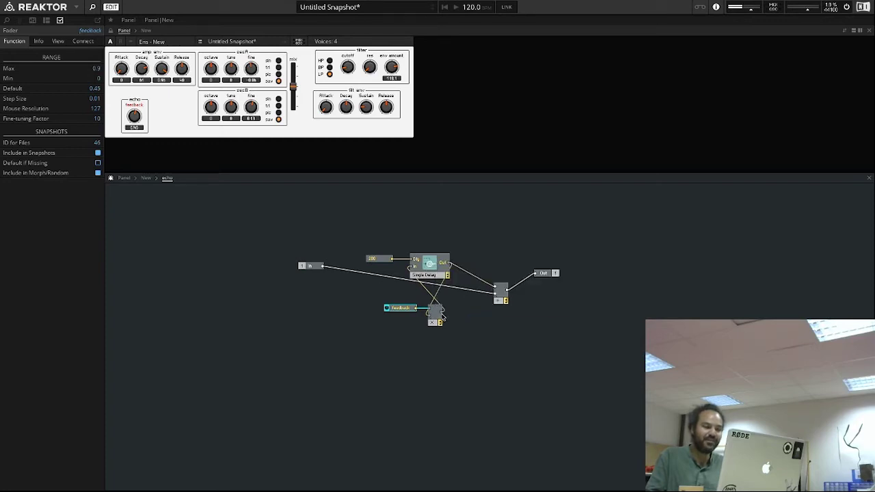
pyautogui.moveTo(441, 315); pyautogui.dragTo(495, 288)
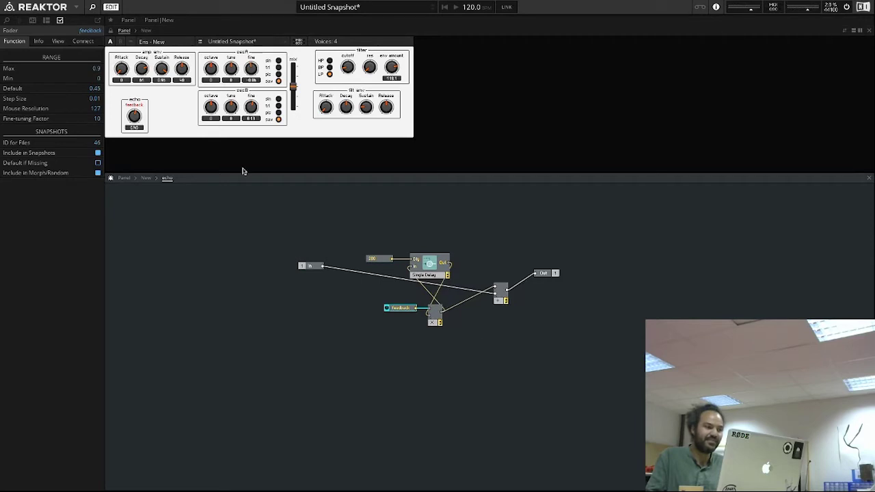
pyautogui.click(500, 301)
# Insert an Add module before the Single Delay that sums the In port with the Multiply output and feeds the delay's input
pyautogui.moveTo(315, 268); pyautogui.dragTo(334, 280)
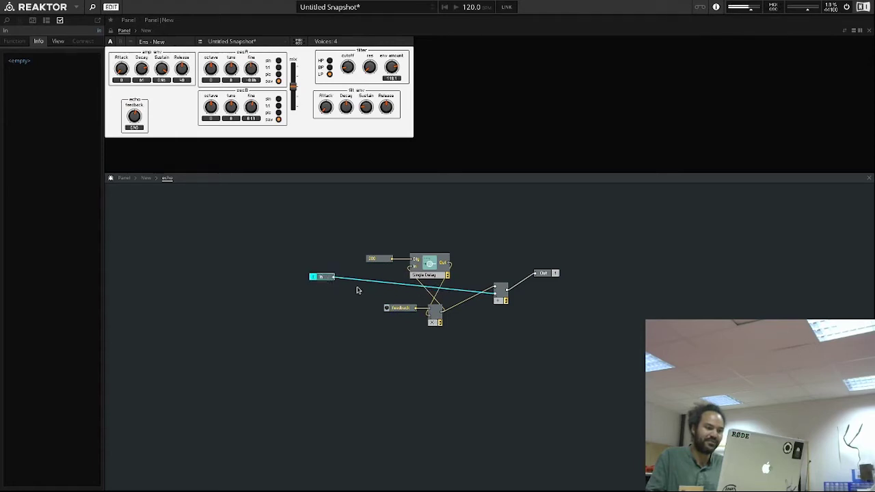
pyautogui.click(384, 279)
pyautogui.rightClick(384, 279)
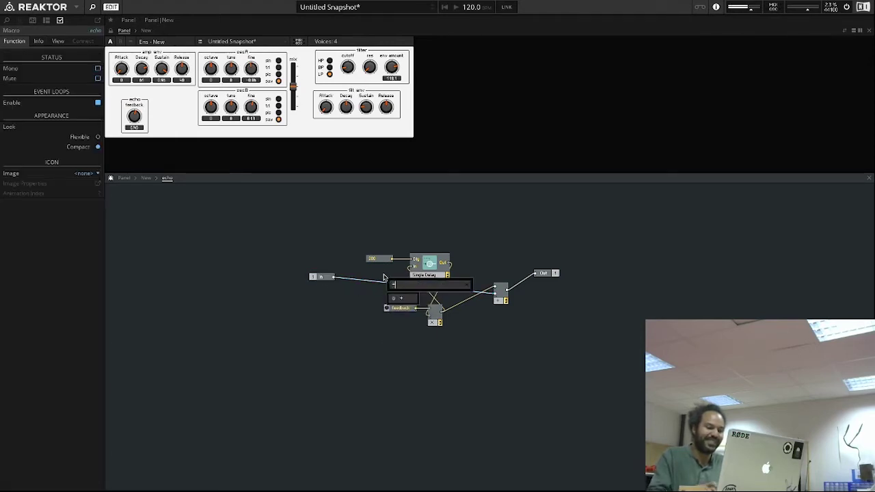
pyautogui.click(391, 281)
pyautogui.moveTo(334, 277); pyautogui.dragTo(413, 267)
pyautogui.moveTo(444, 312); pyautogui.dragTo(378, 280)
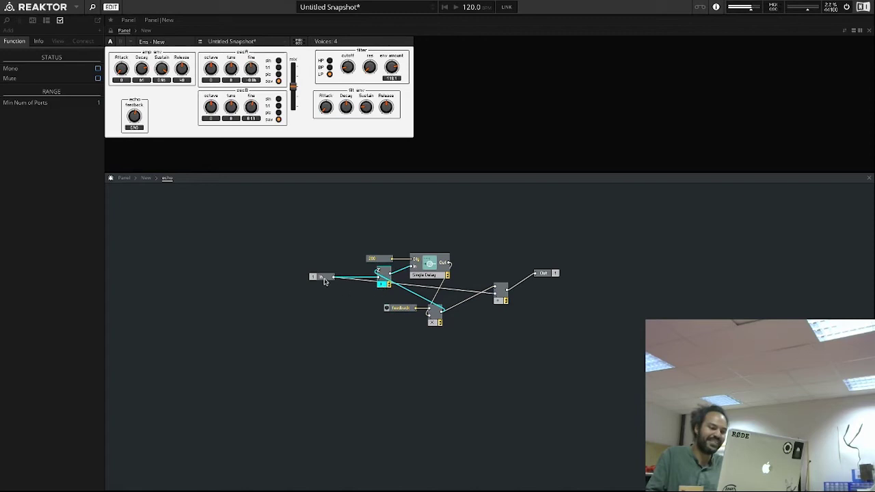
# Wire the Single Delay's output into the final Add module in place of the Multiply output
pyautogui.click(324, 280)
pyautogui.moveTo(326, 281); pyautogui.dragTo(325, 279)
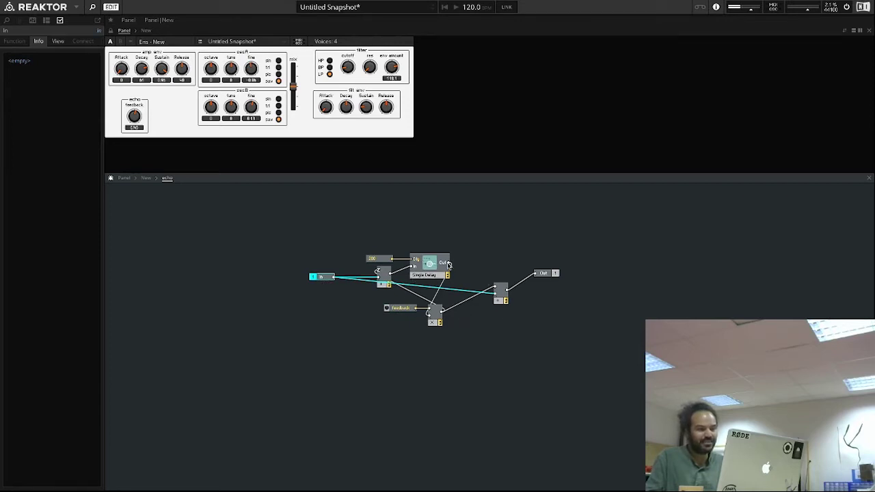
pyautogui.moveTo(450, 263); pyautogui.dragTo(495, 287)
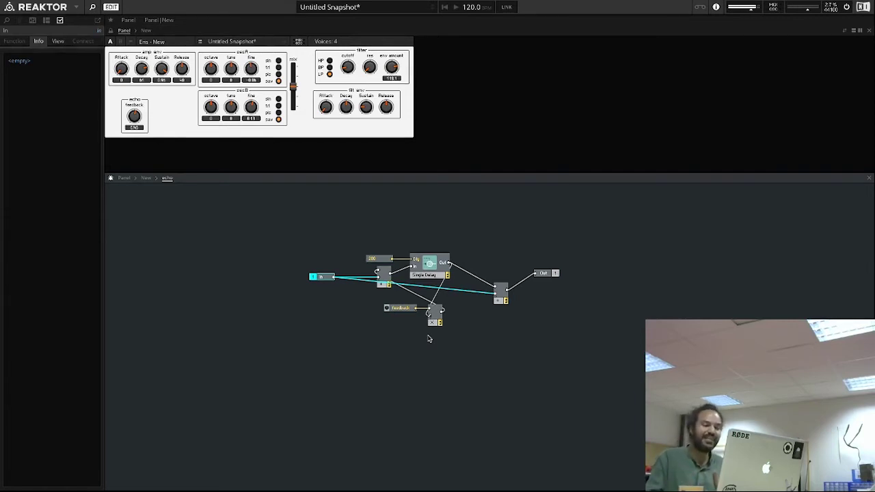
pyautogui.rightClick(386, 329)
pyautogui.moveTo(410, 330)
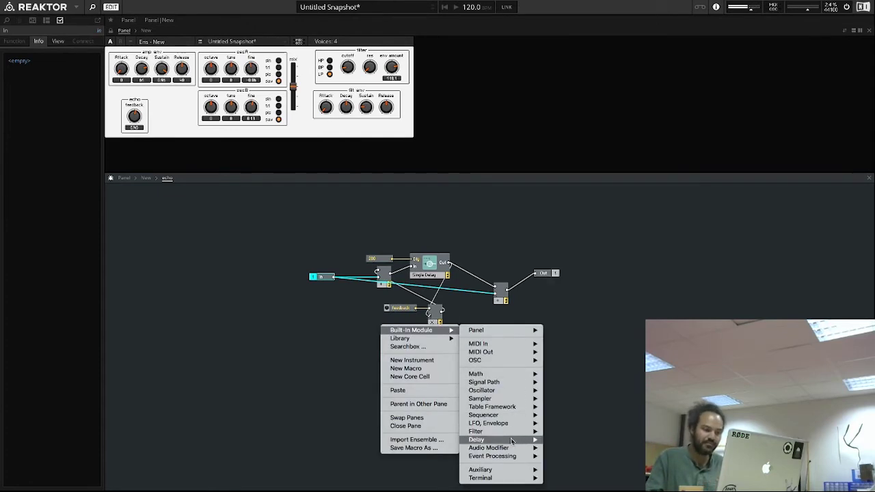
pyautogui.moveTo(513, 440)
pyautogui.click(603, 330)
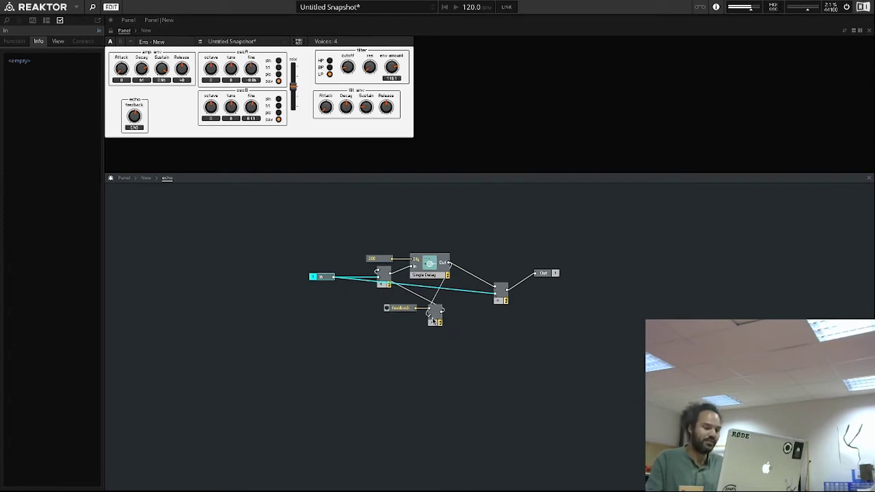
# Move the feedback control and Multiply module farther below the Single Delay, and set the feedback knob to 0.65
pyautogui.click(450, 340)
pyautogui.moveTo(428, 328); pyautogui.dragTo(433, 331)
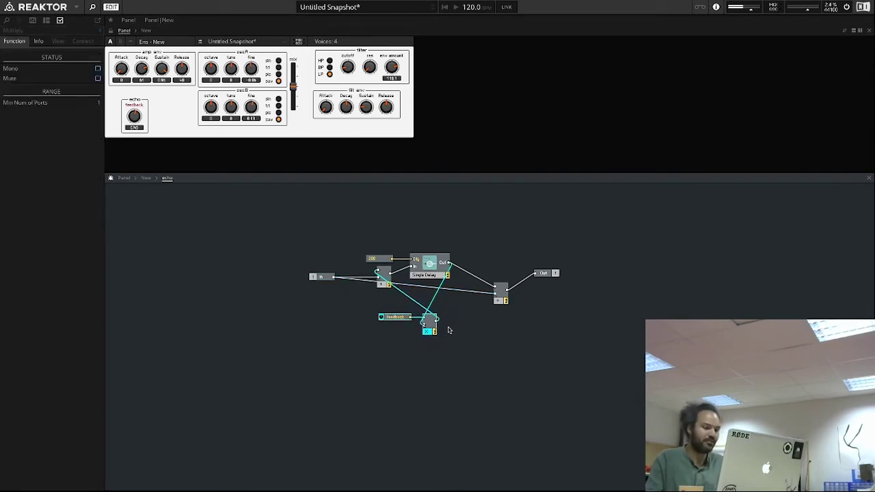
pyautogui.click(134, 116)
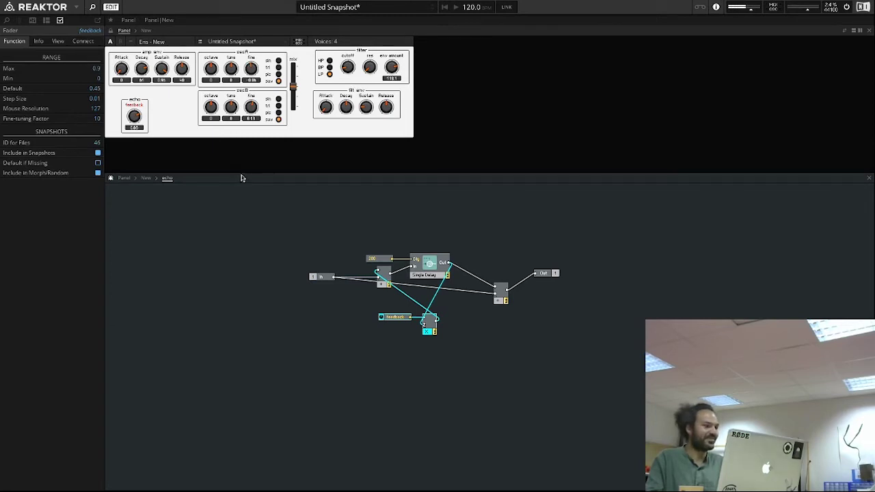
pyautogui.click(280, 210)
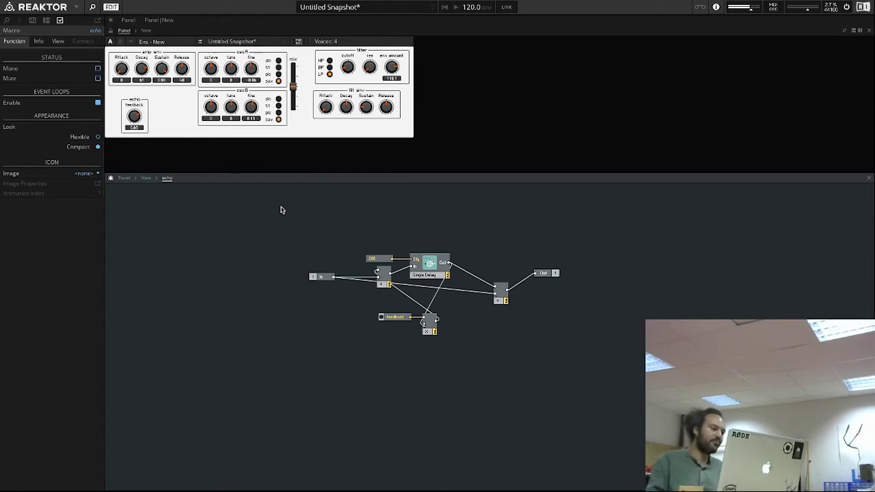
# Load 2-Osc.ens from the Synthesizers in the Reaktor Factory Library, without saving the current ensemble
pyautogui.click(7, 21)
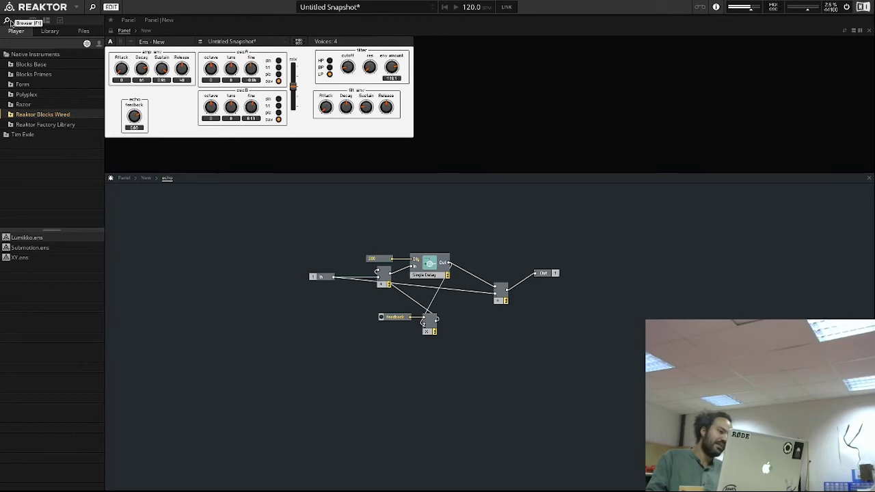
pyautogui.click(49, 125)
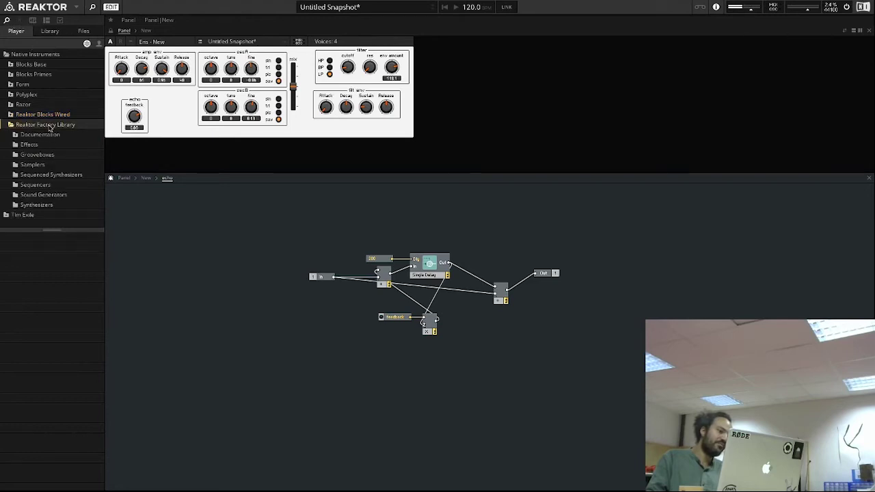
pyautogui.click(39, 205)
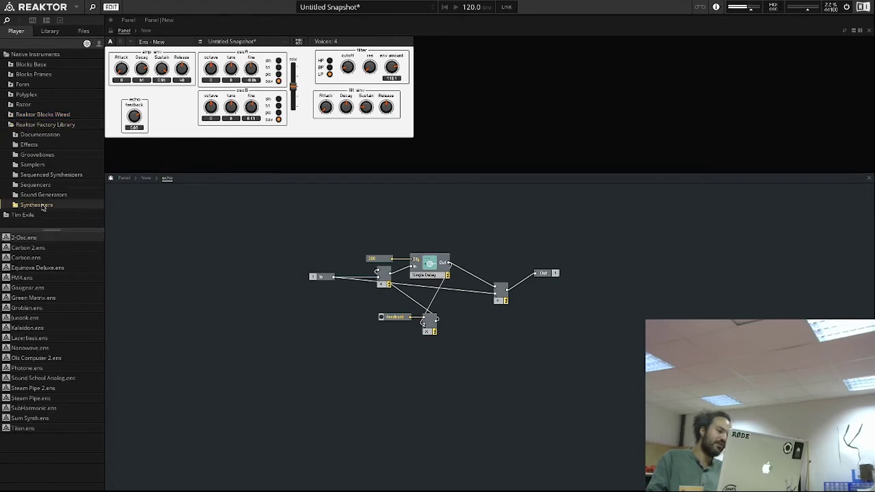
pyautogui.doubleClick(34, 238)
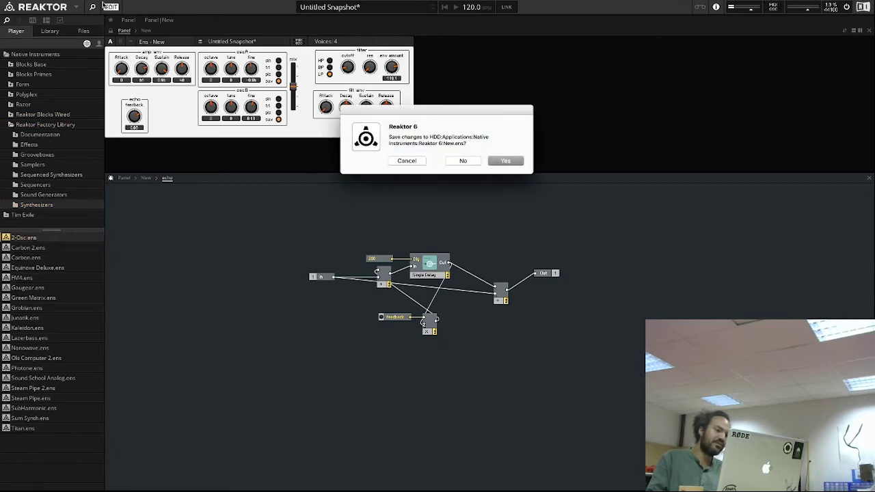
pyautogui.click(465, 161)
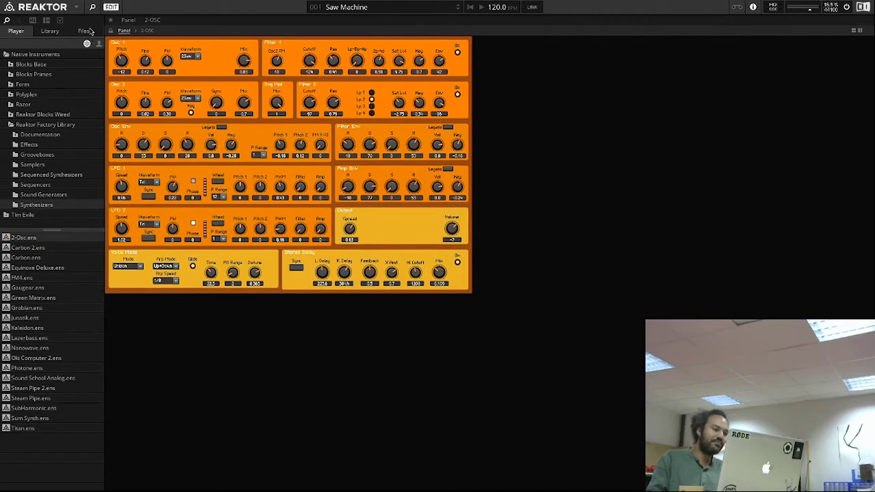
# Open the structure of the 2-Osc instrument and examine its macros and their wiring, including Amp Env
pyautogui.click(147, 30)
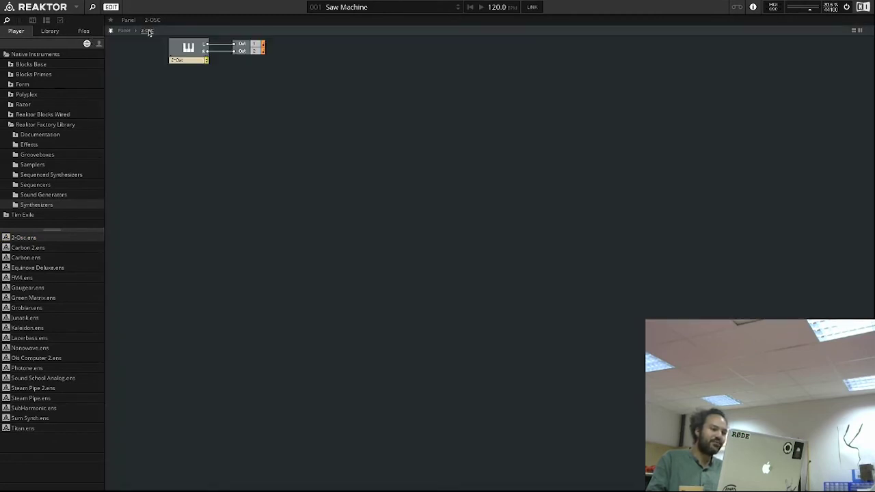
pyautogui.doubleClick(189, 48)
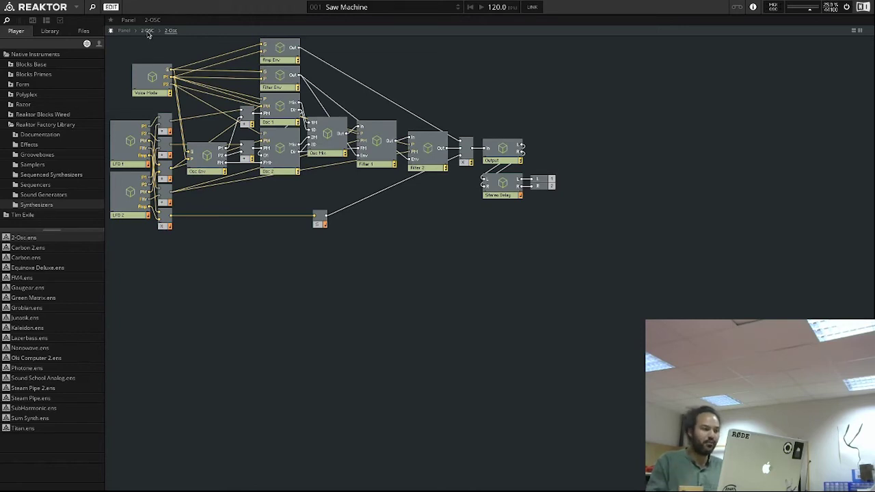
pyautogui.doubleClick(282, 50)
pyautogui.doubleClick(287, 130)
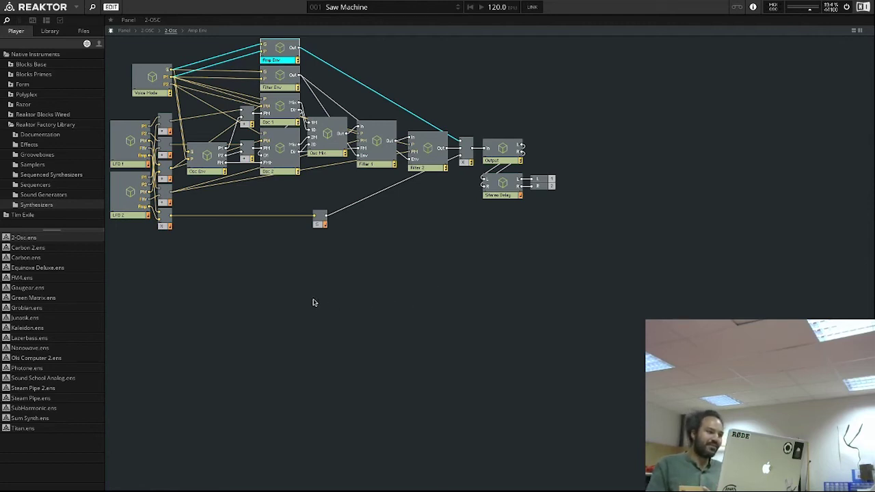
# Create a new empty ensemble
pyautogui.click(76, 7)
pyautogui.moveTo(91, 19)
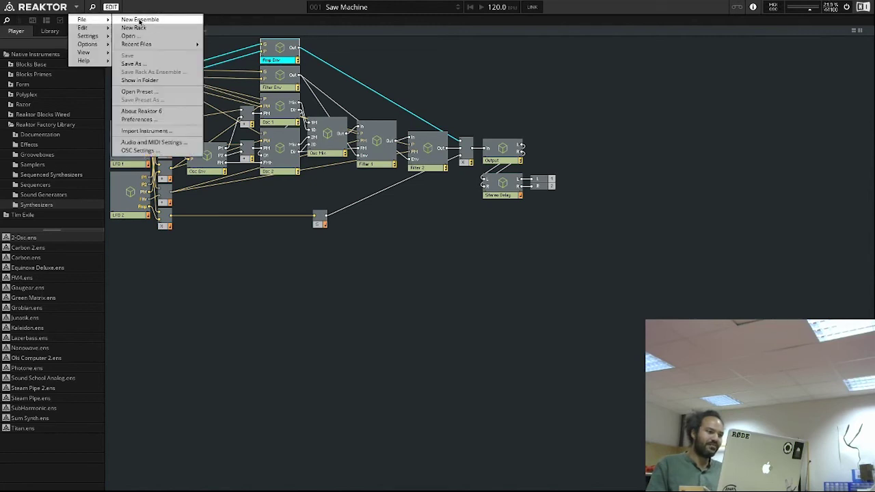
pyautogui.click(139, 20)
pyautogui.rightClick(273, 289)
pyautogui.moveTo(300, 290)
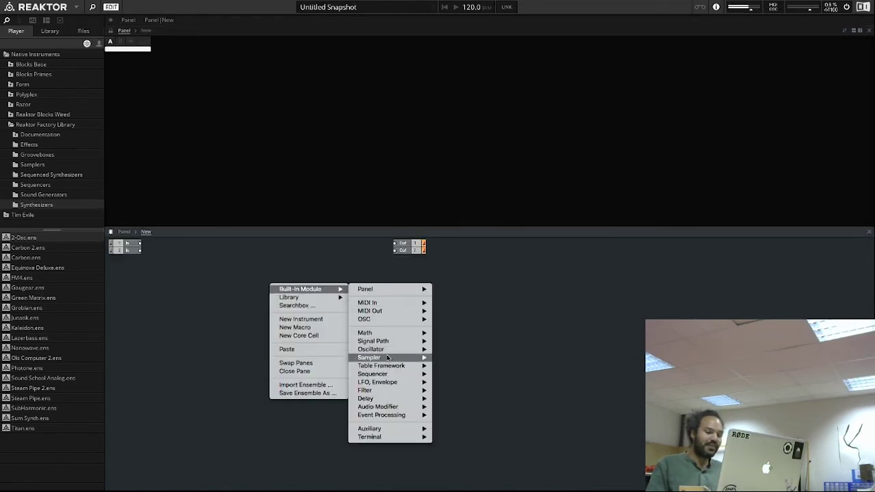
pyautogui.moveTo(388, 359)
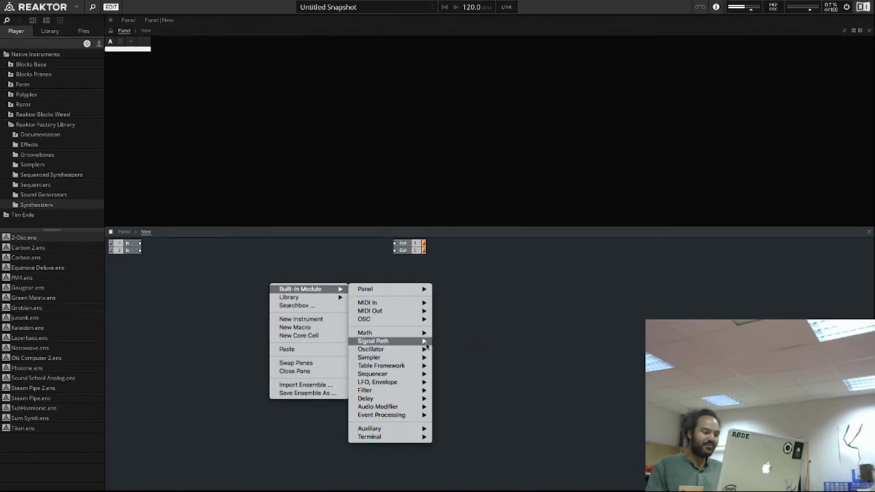
pyautogui.moveTo(415, 410)
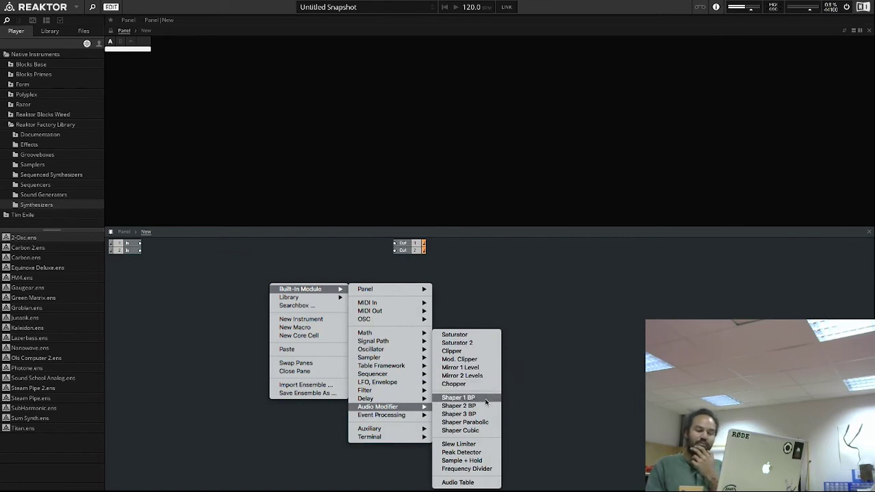
pyautogui.click(591, 370)
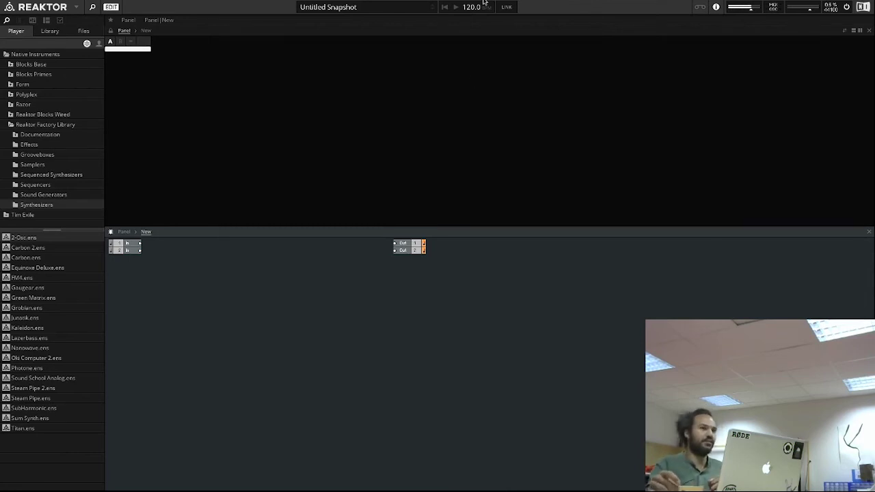
pyautogui.moveTo(483, 2)
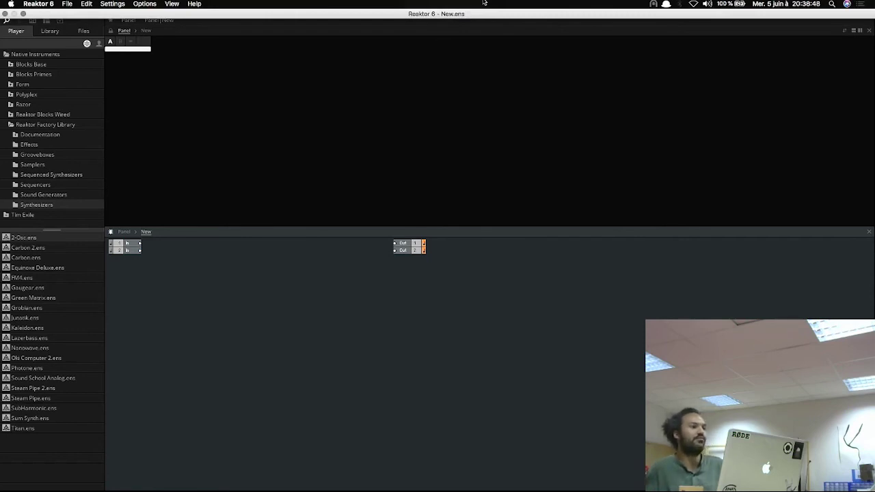